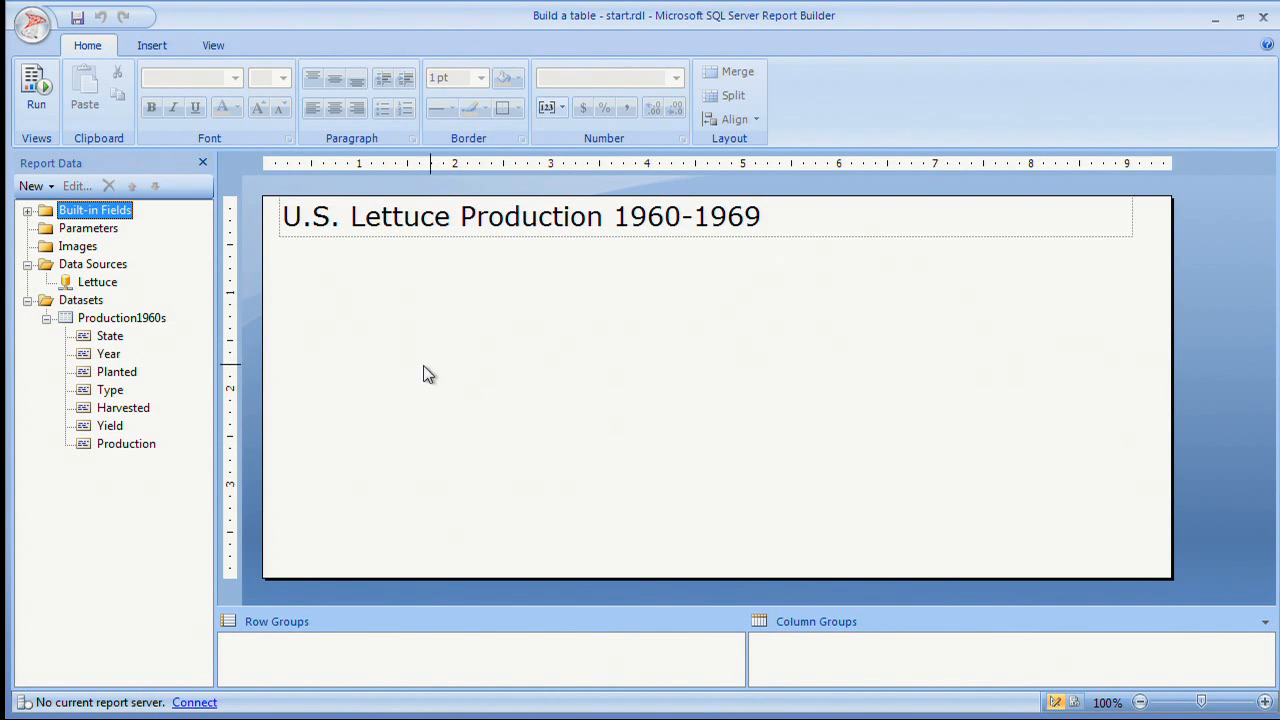
- Insert a table below the report title and move it so its left edge lines up with the title
click(104, 284)
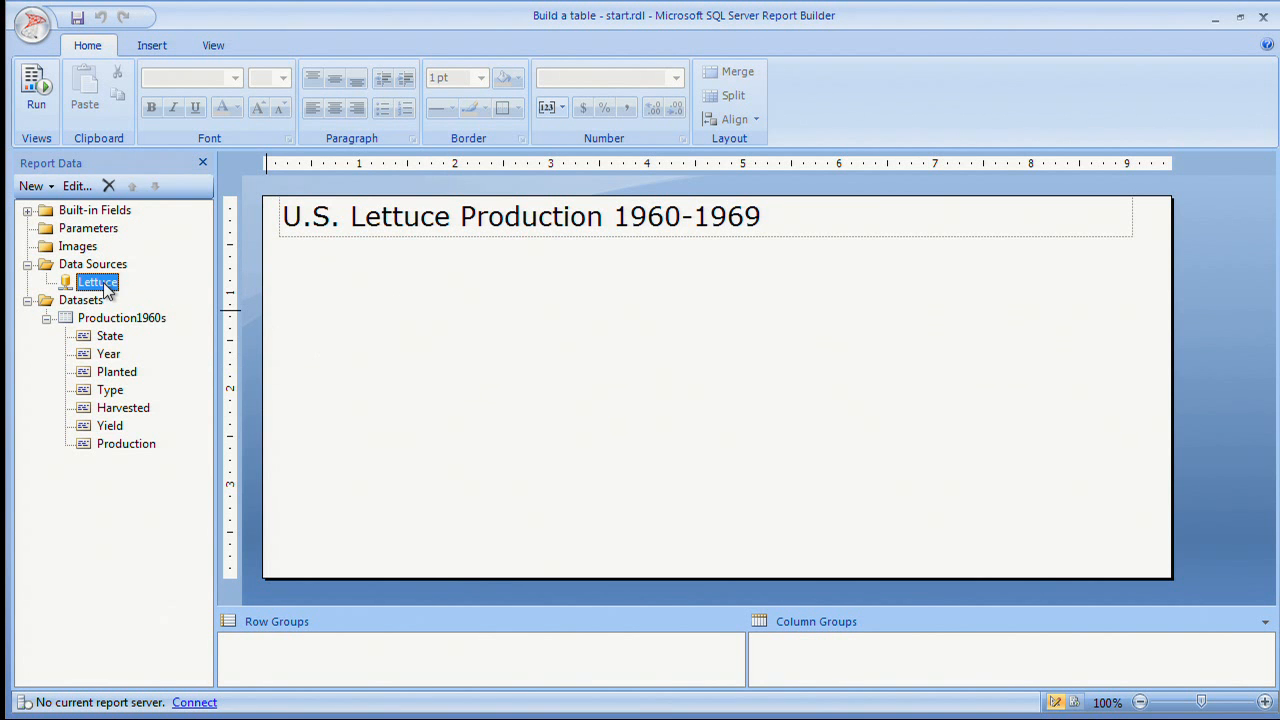
click(100, 320)
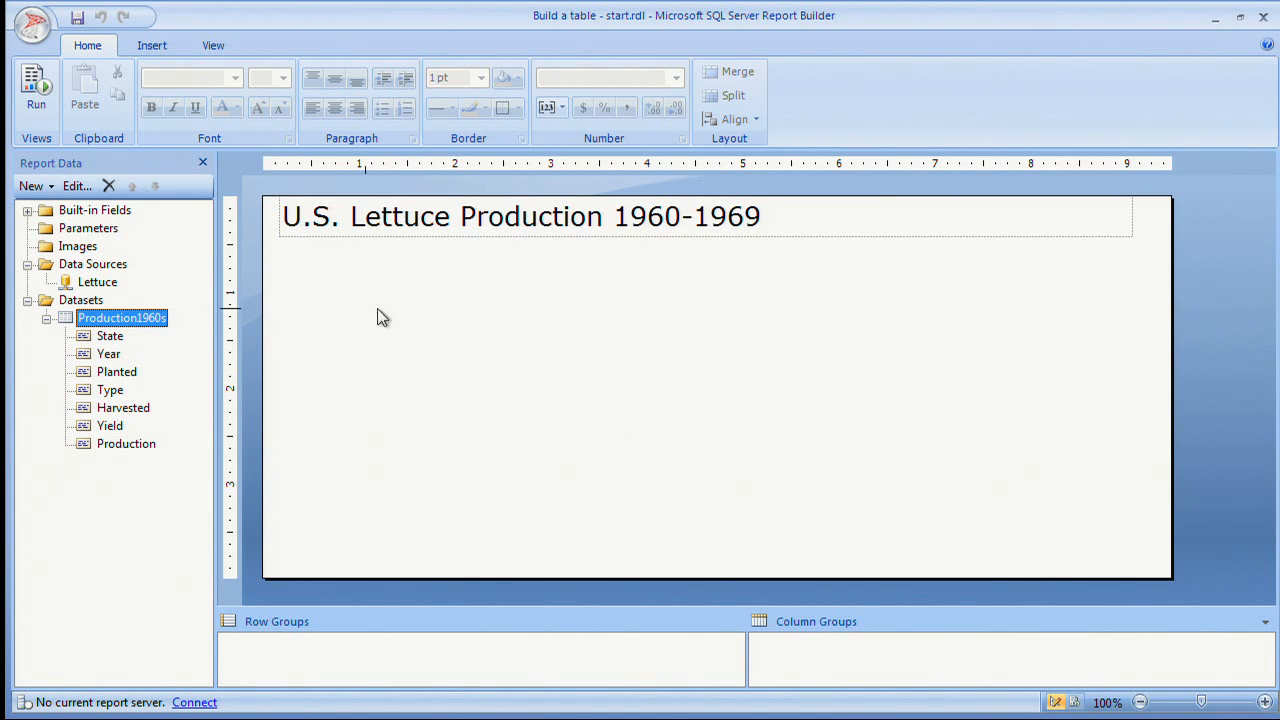
right_click(334, 285)
mouse_move(390, 365)
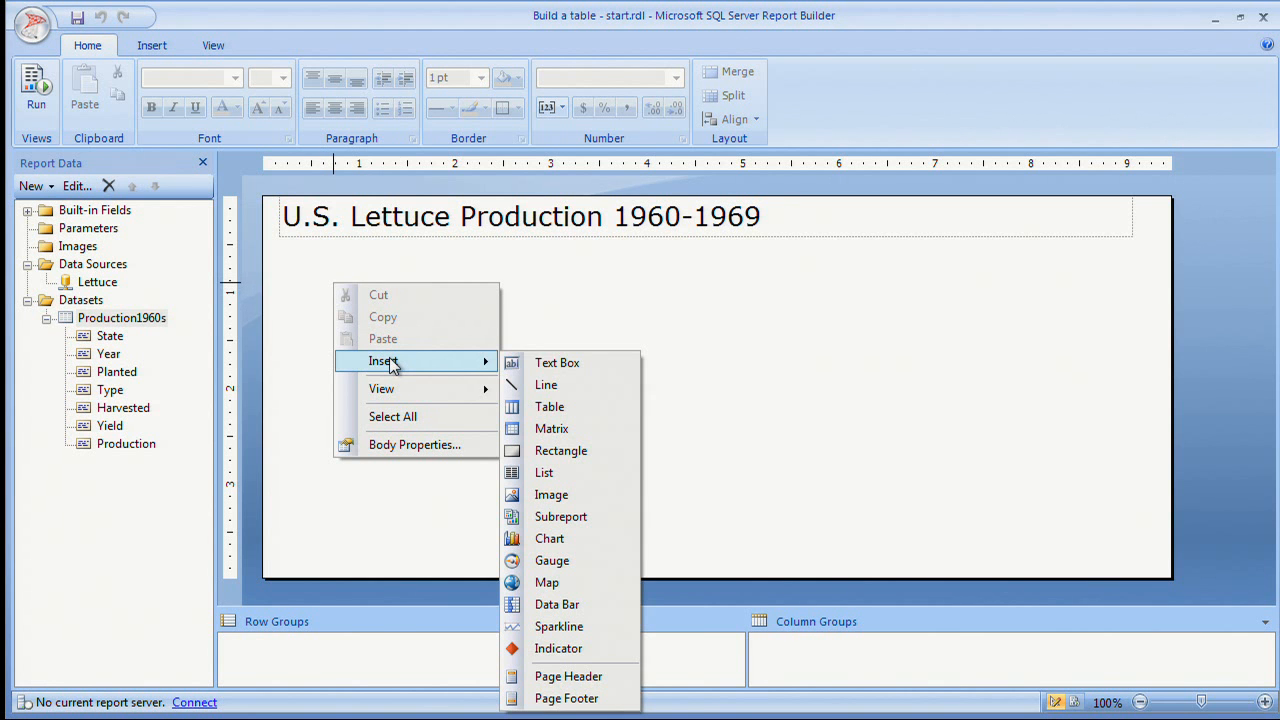
click(552, 412)
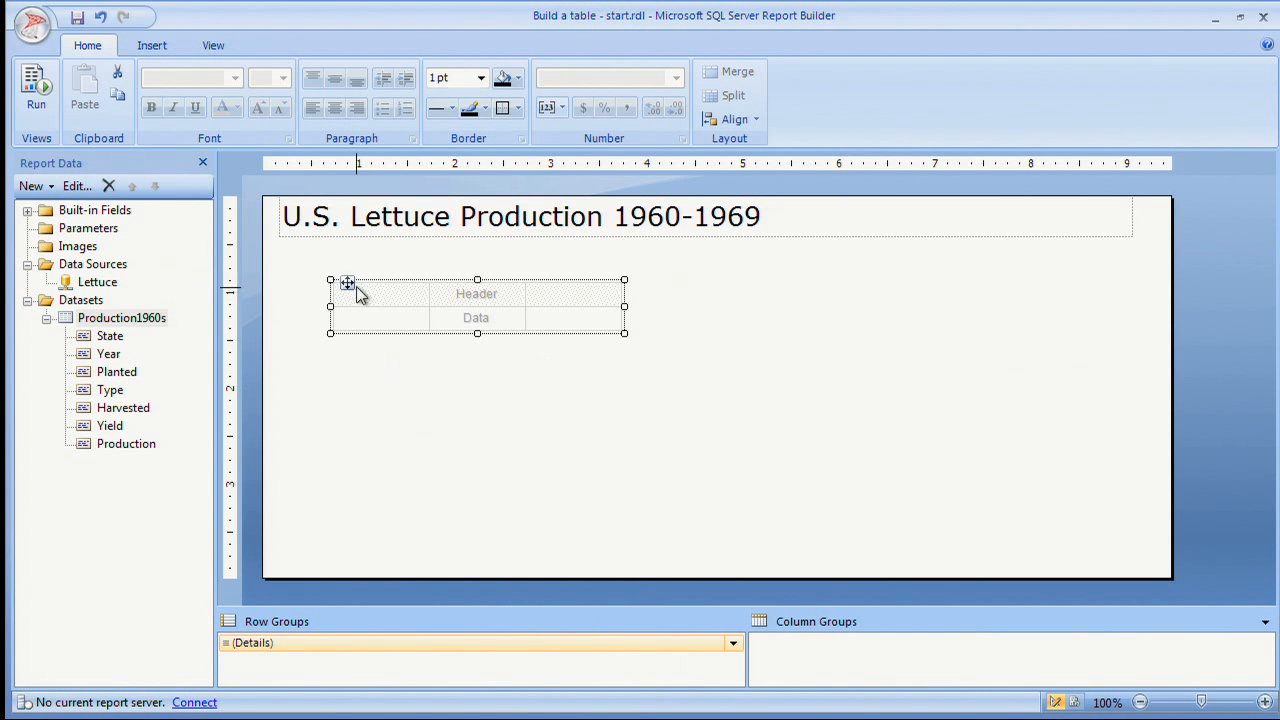
drag(349, 283, 295, 283)
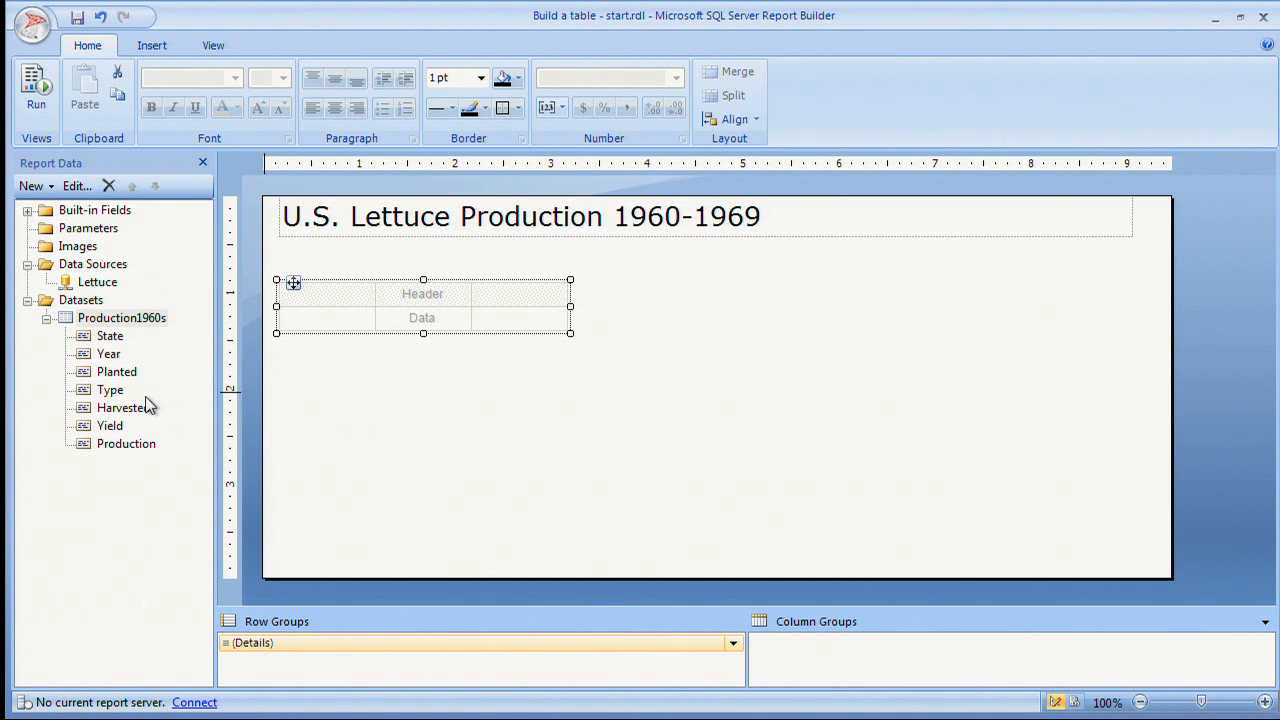
- Place the State field in the table's first data cell and the Production field in the second
drag(118, 318, 312, 312)
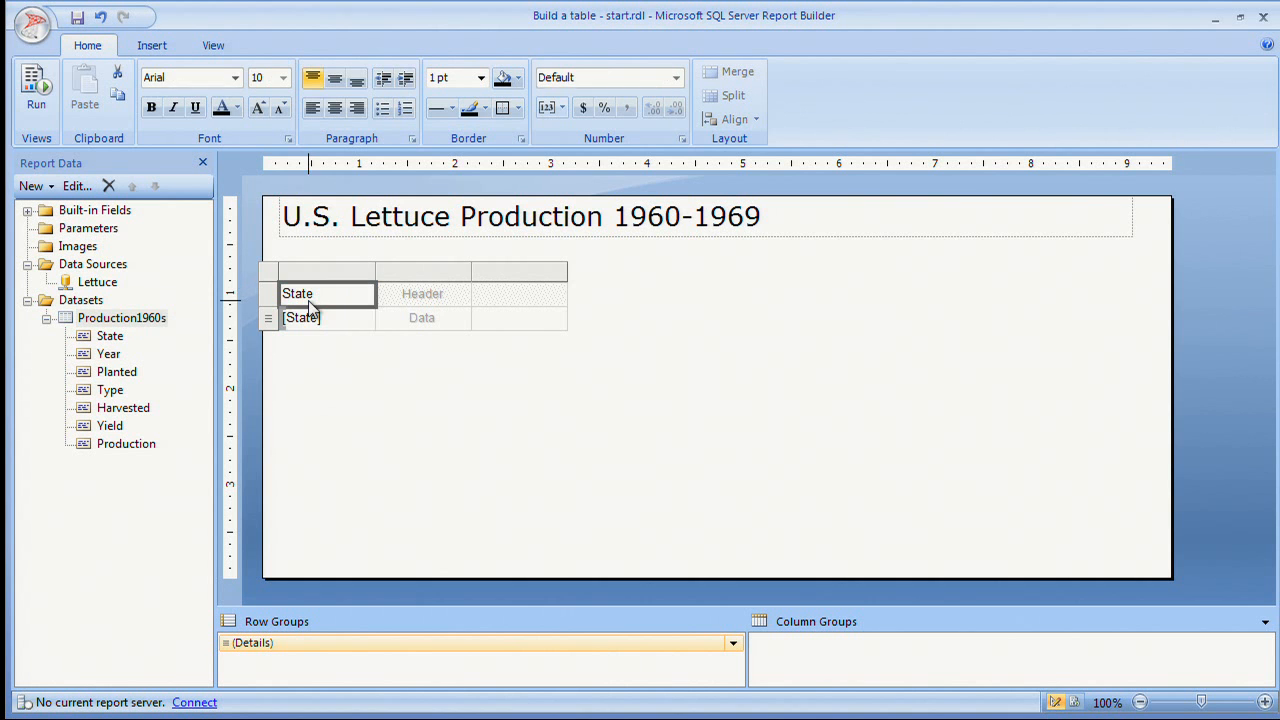
drag(126, 443, 416, 318)
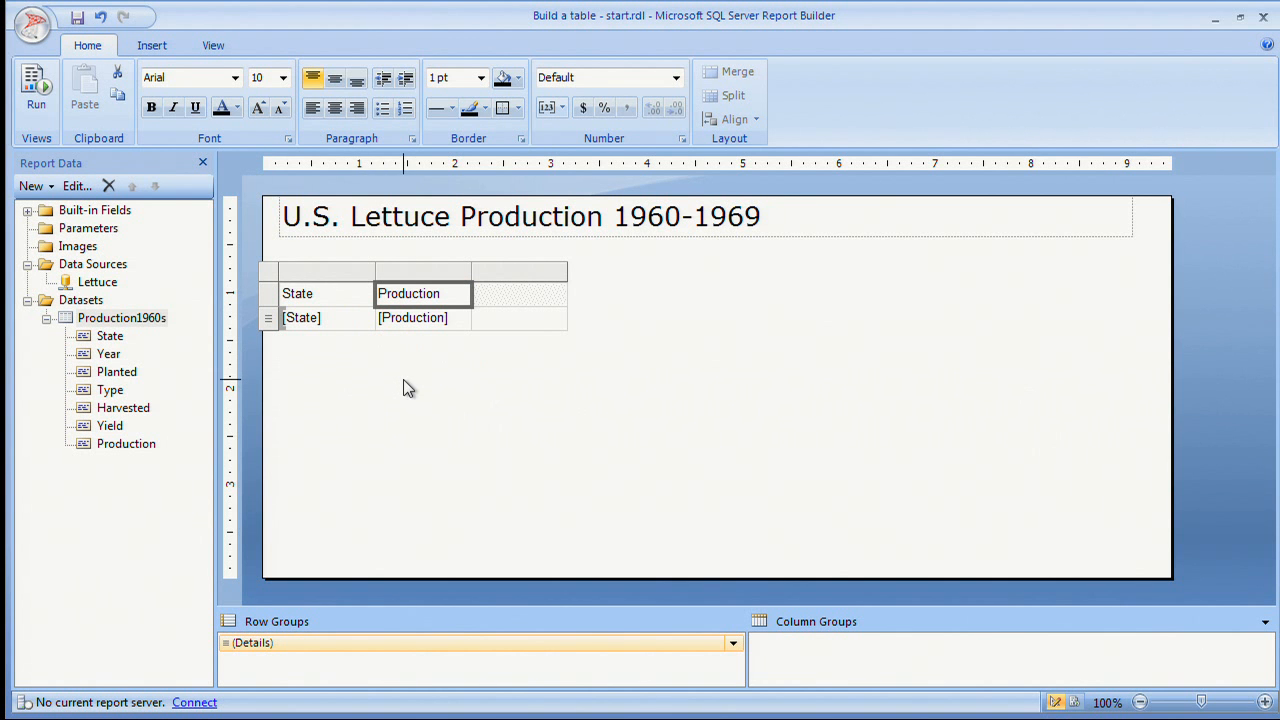
- Examine the table's header and data rows, and preview the report's rows before returning to the design view
click(270, 294)
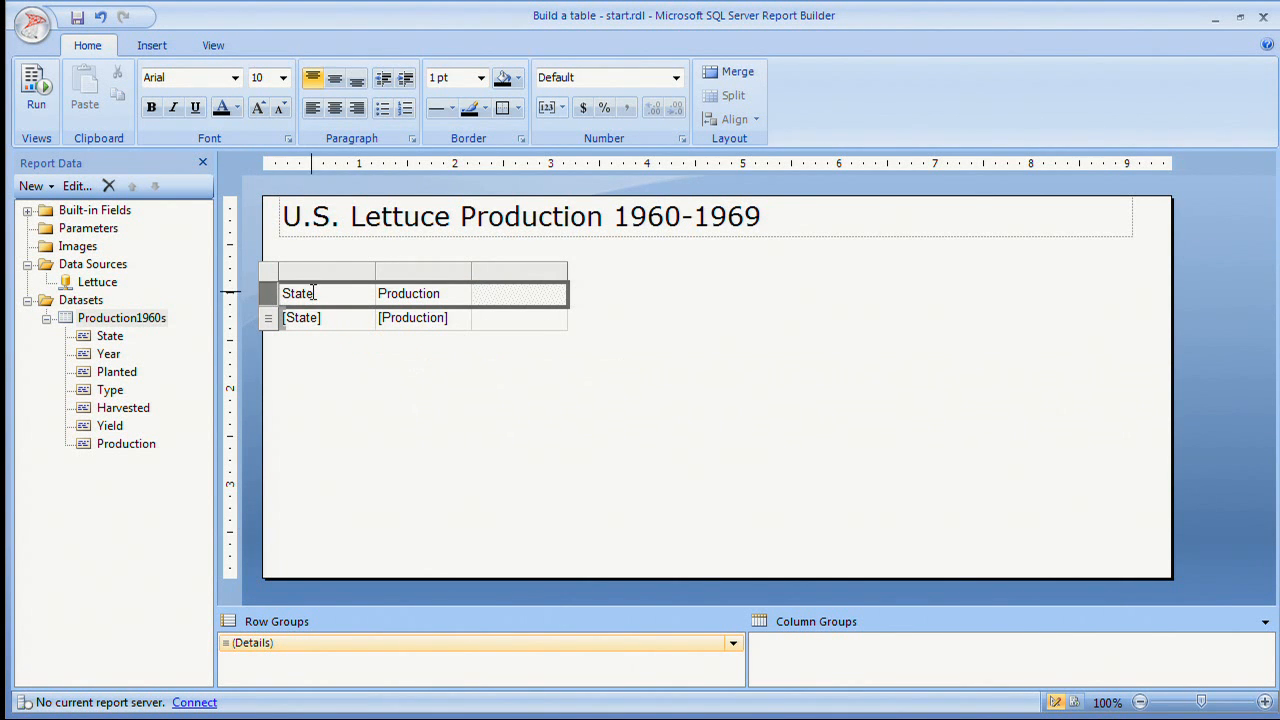
click(271, 319)
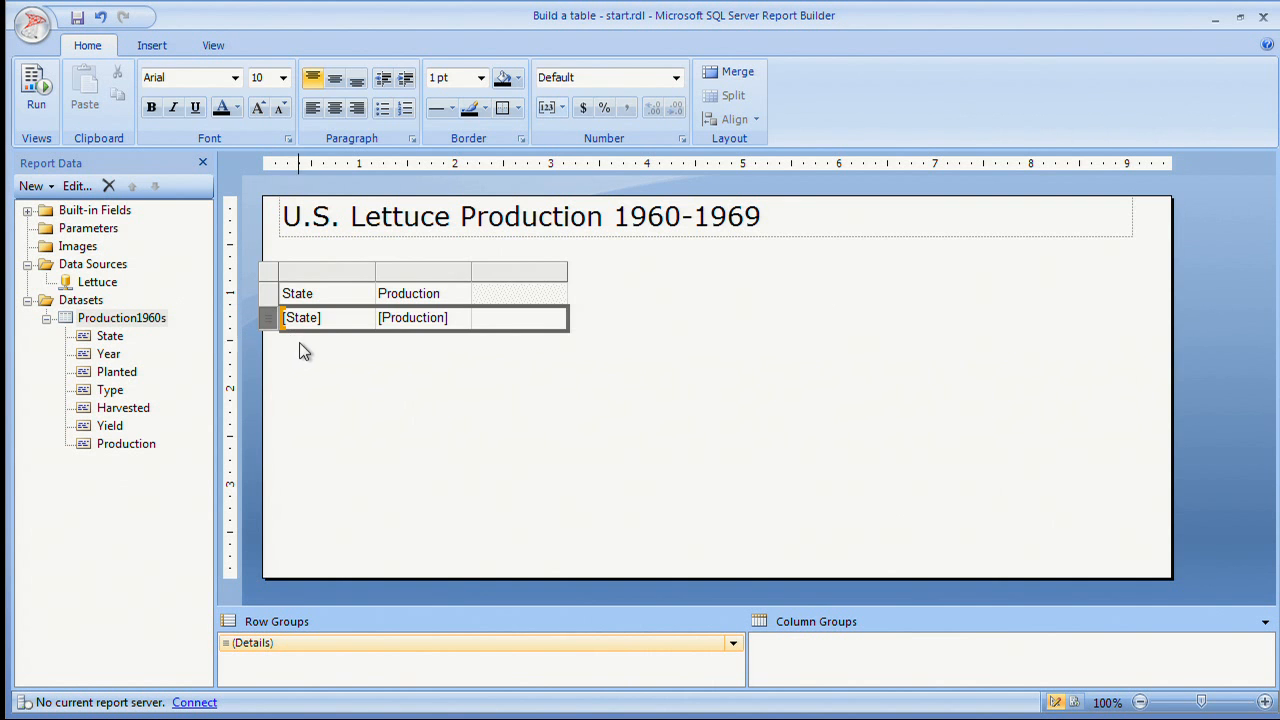
click(305, 342)
click(301, 316)
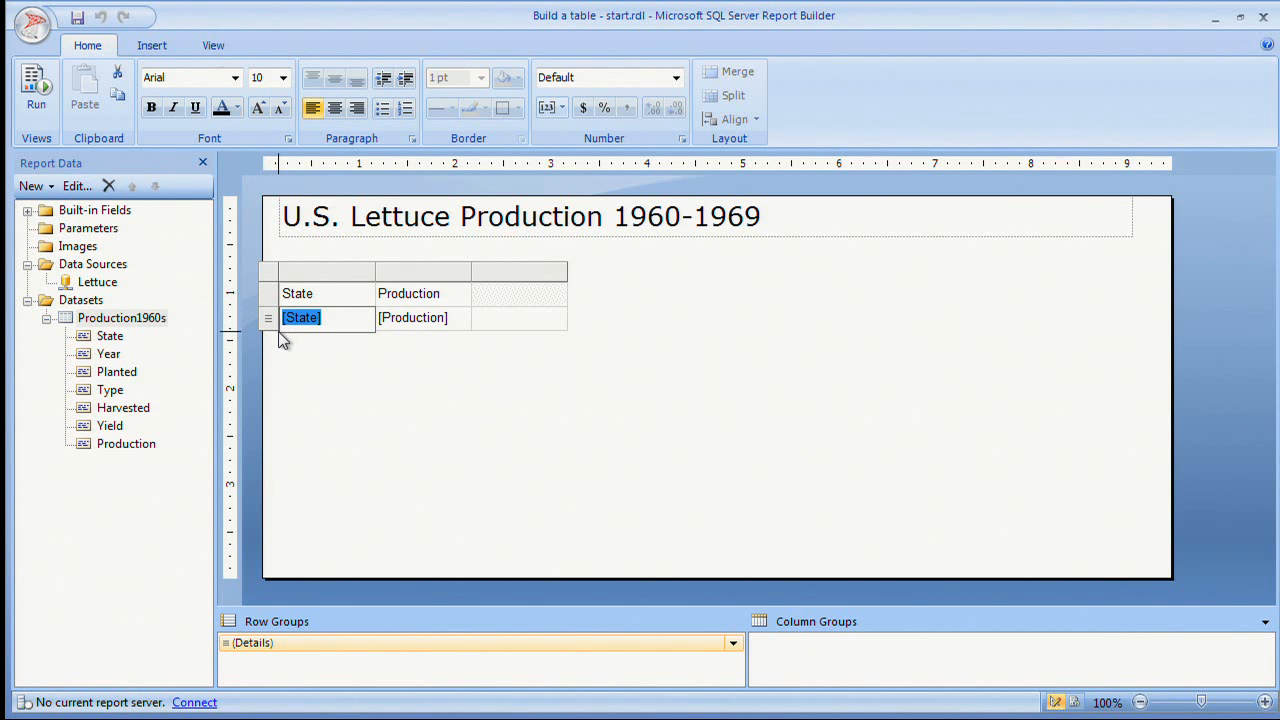
key(Escape)
click(398, 329)
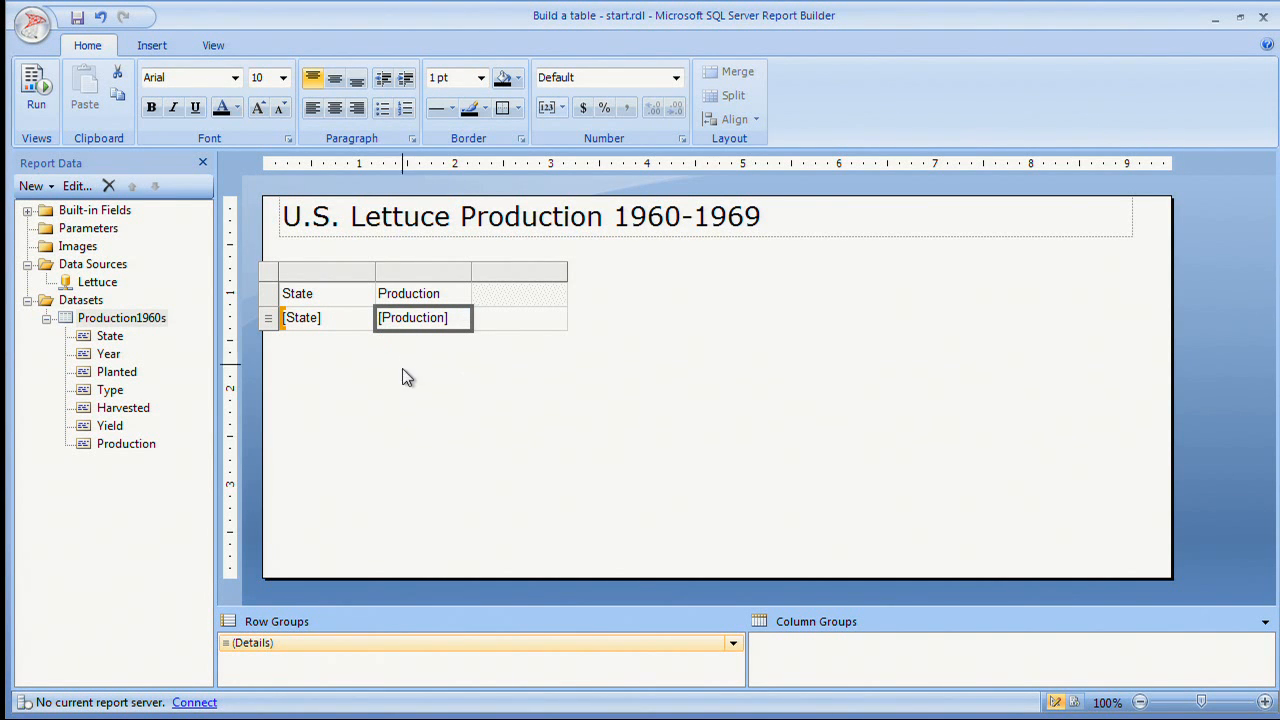
click(37, 92)
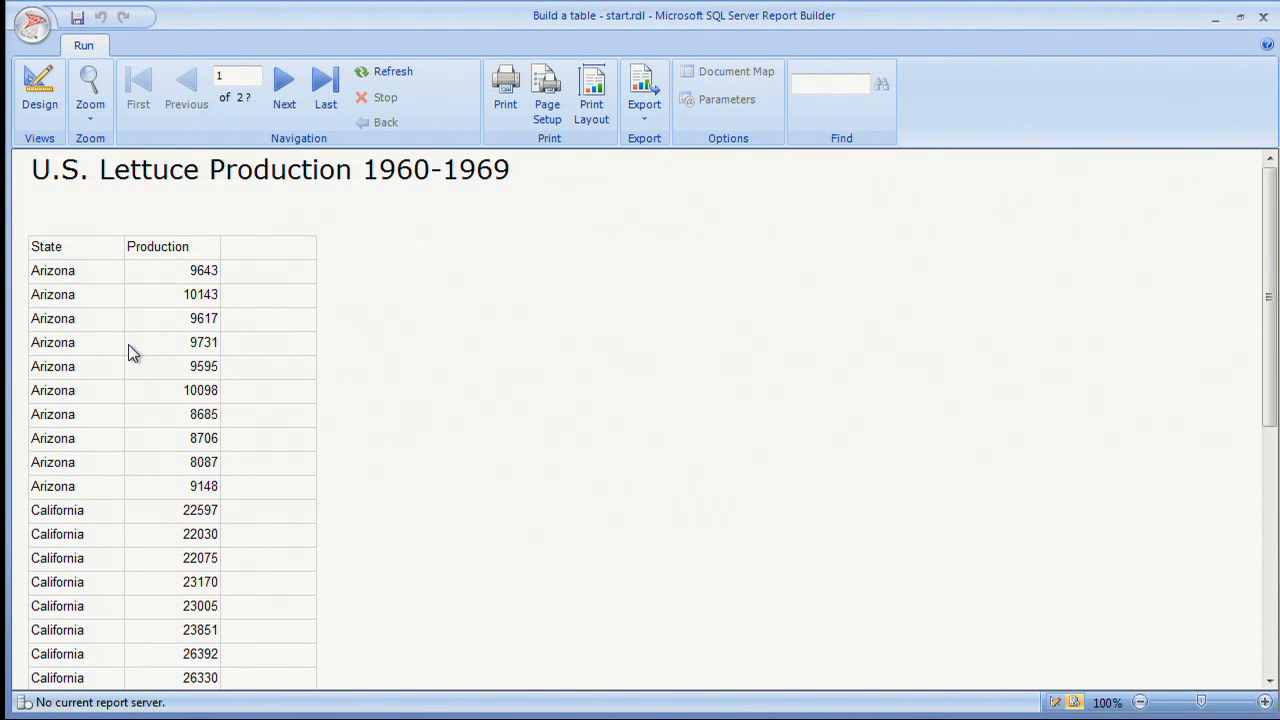
click(40, 94)
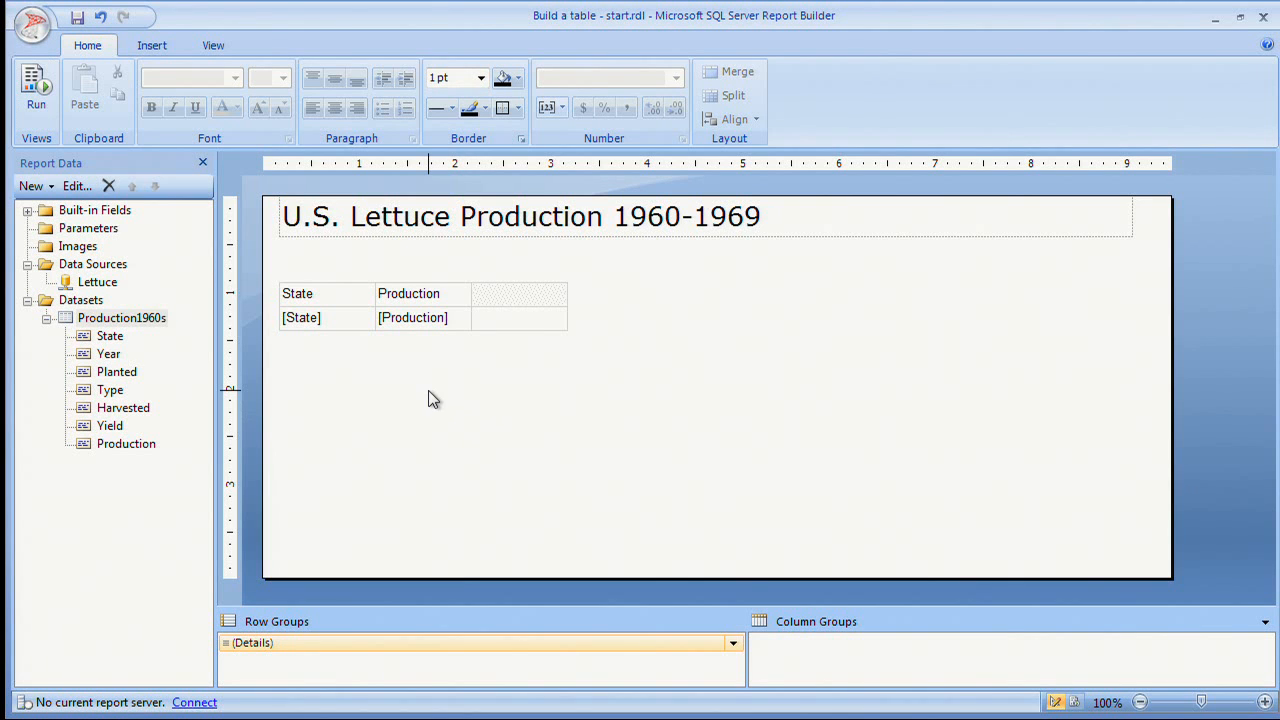
- Delete the table's State column and add State as a parent row group above the details group
click(340, 321)
right_click(314, 271)
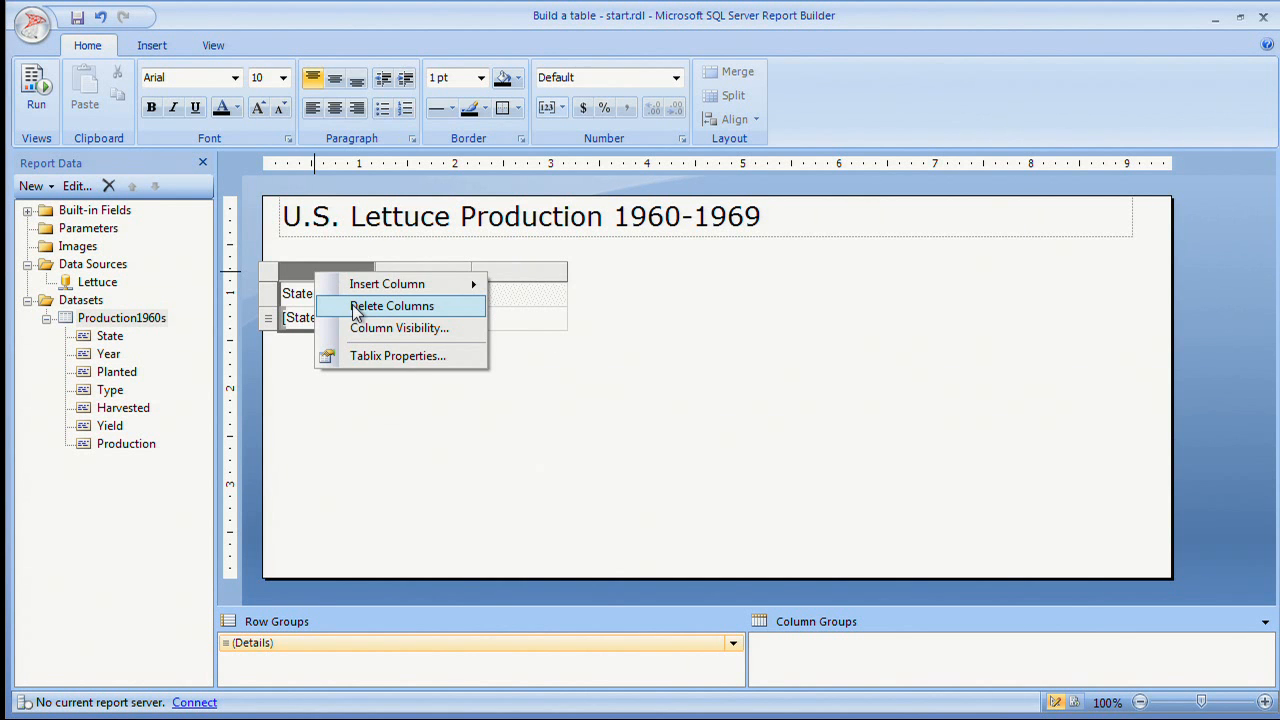
click(392, 306)
click(110, 337)
drag(110, 340, 307, 635)
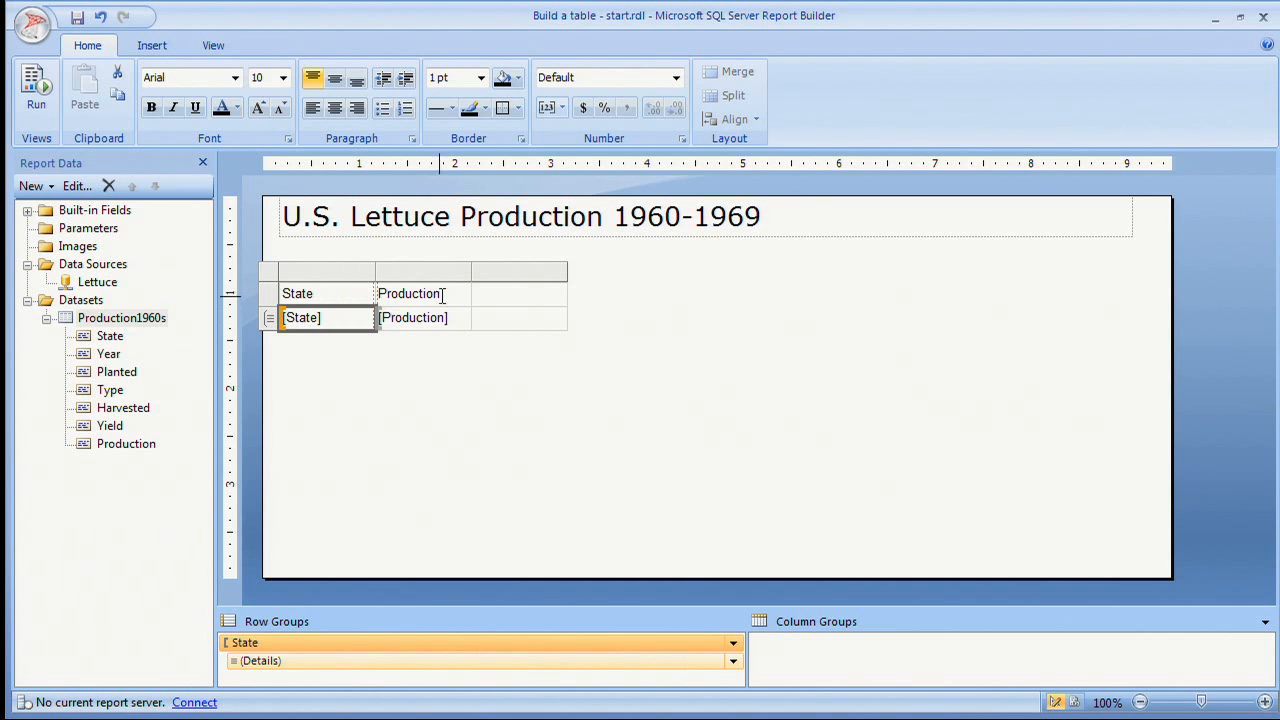
- Examine which cells belong to the State and details groups, and preview how the report is grouped by state
click(503, 298)
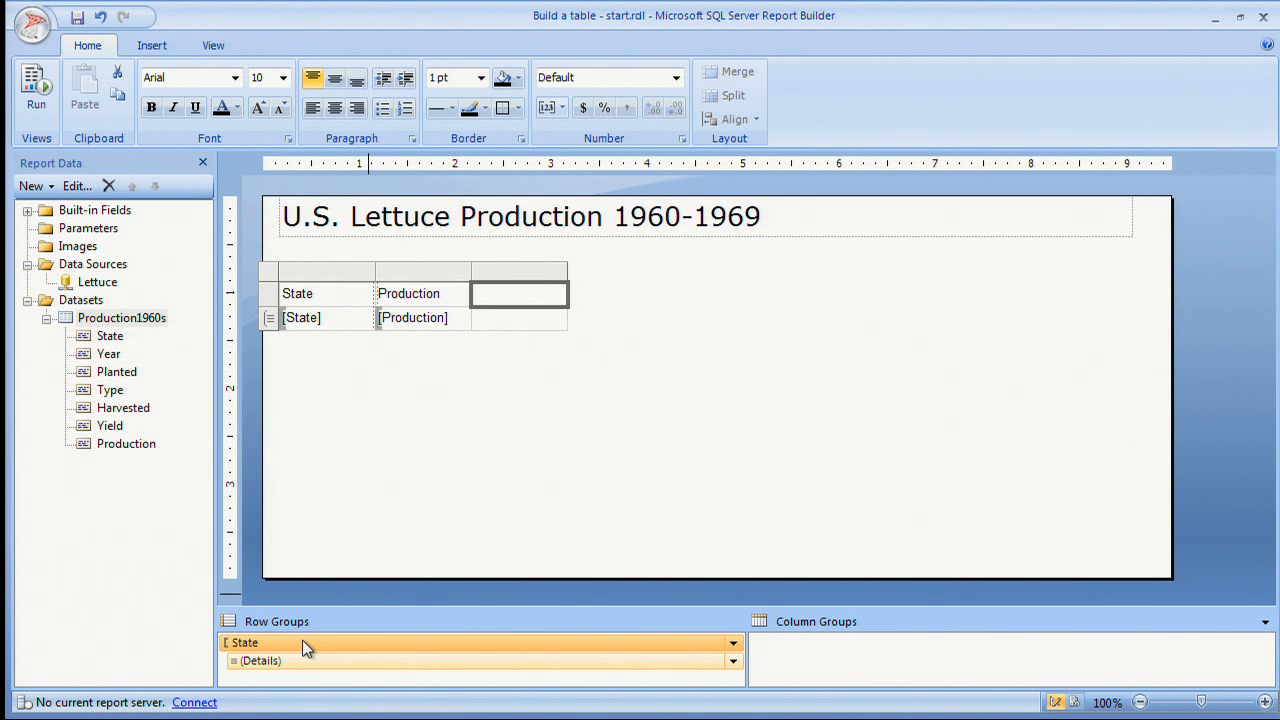
click(338, 328)
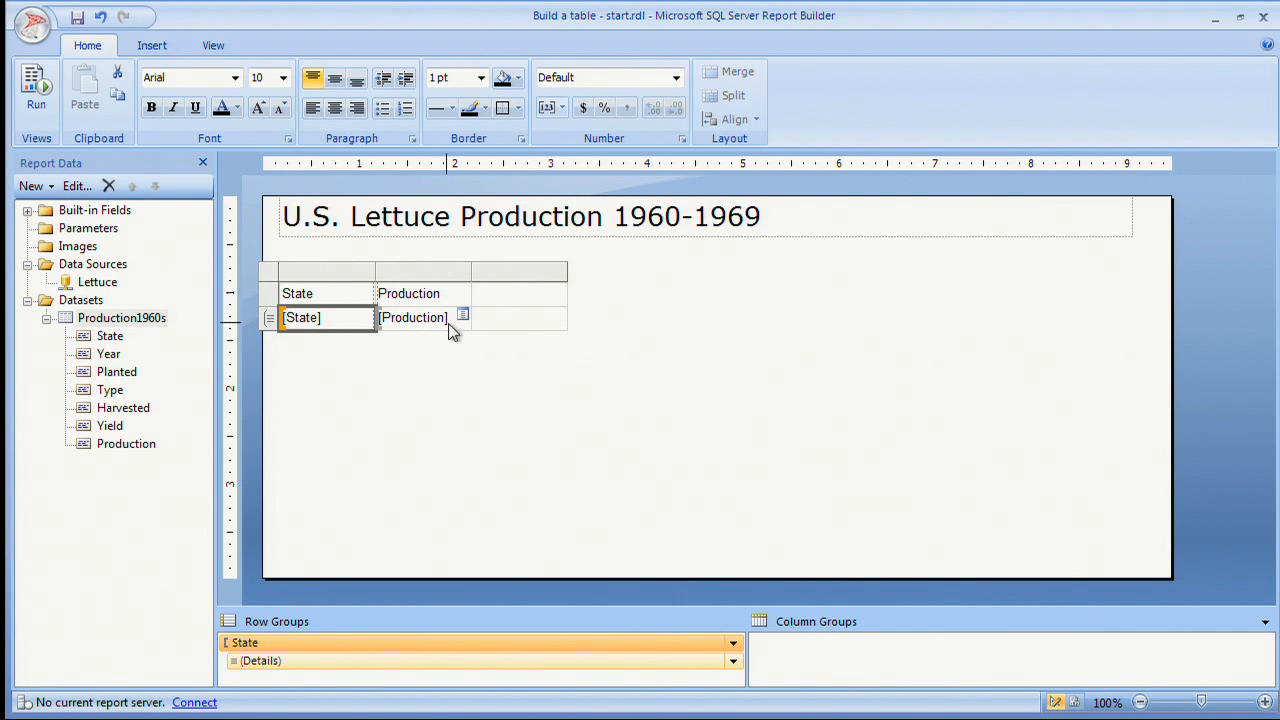
click(492, 318)
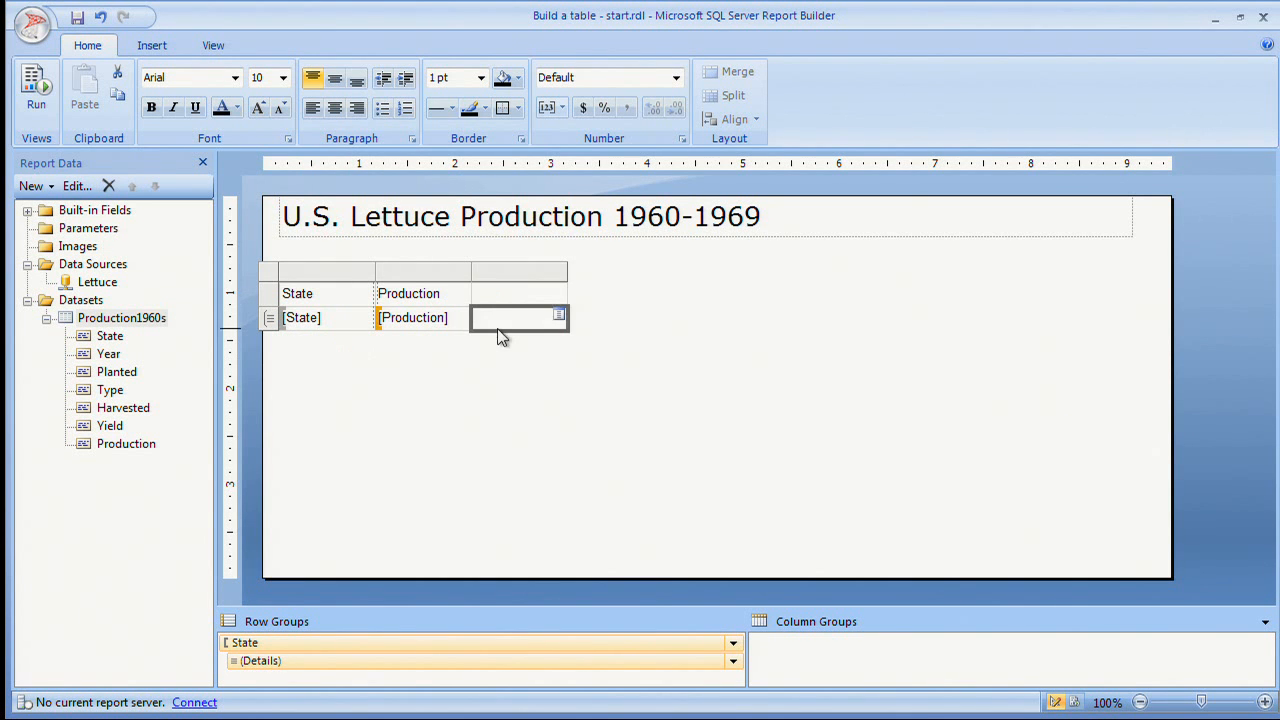
click(35, 112)
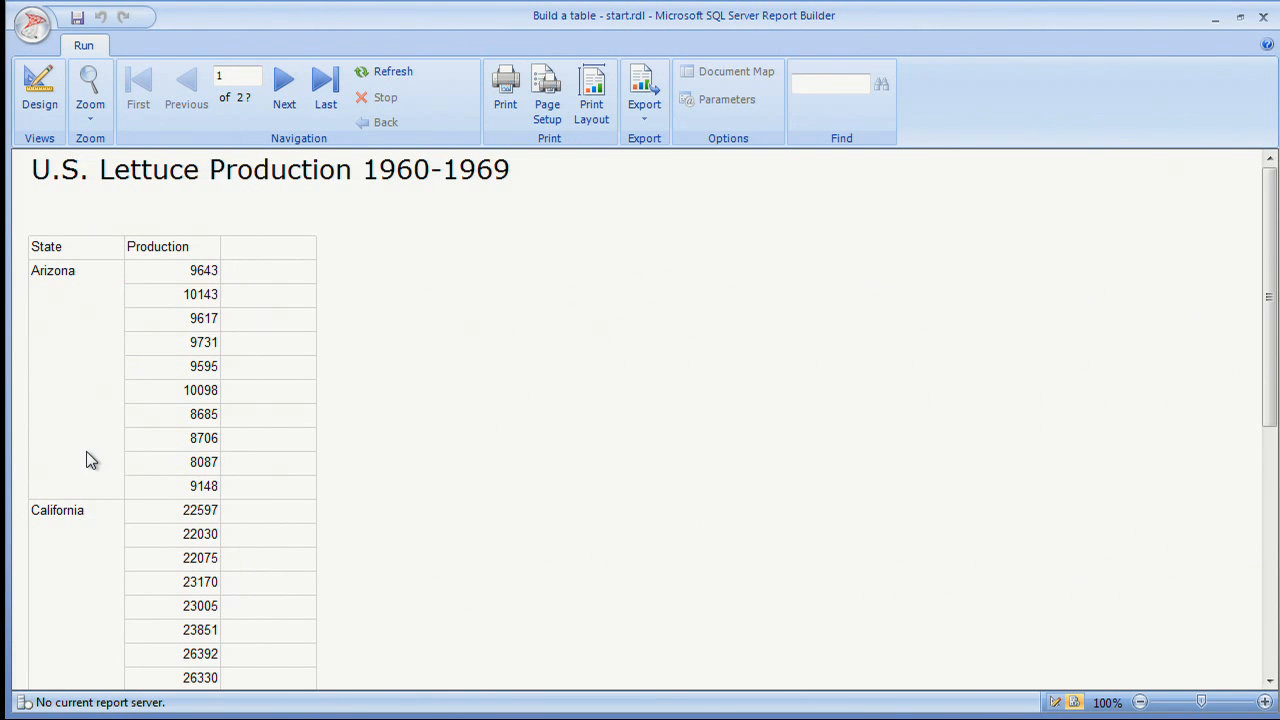
click(42, 95)
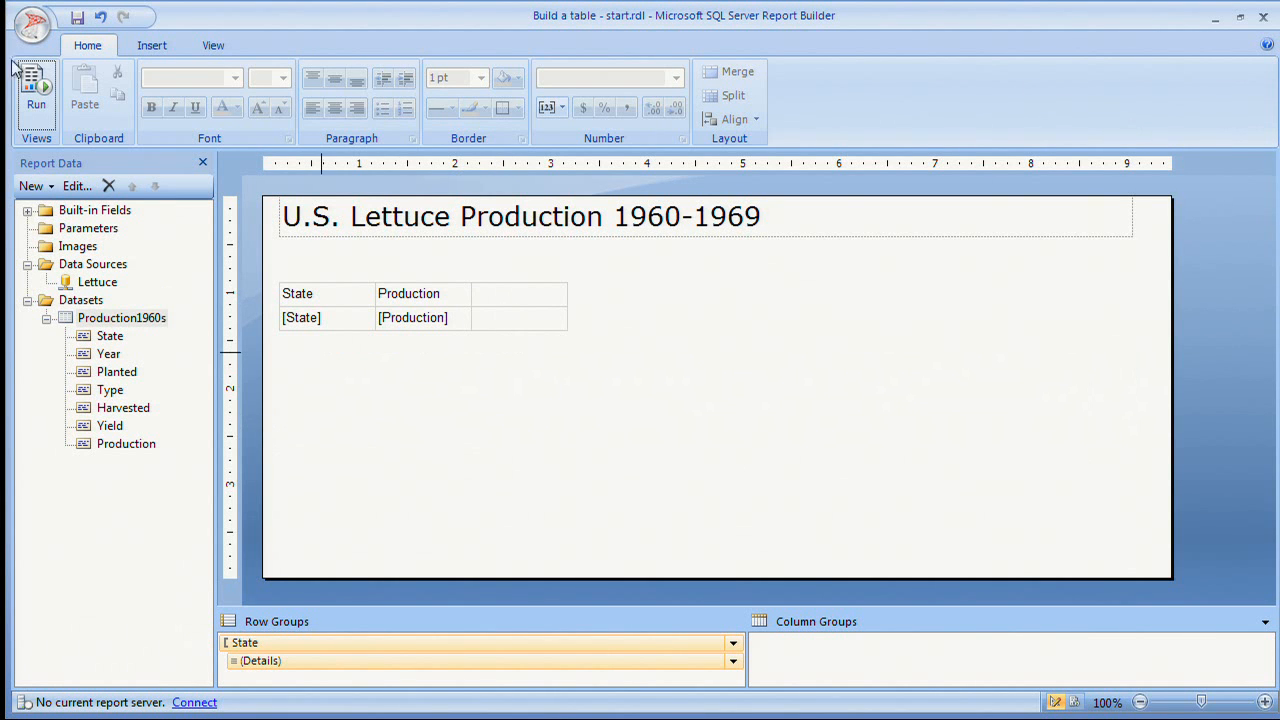
click(36, 90)
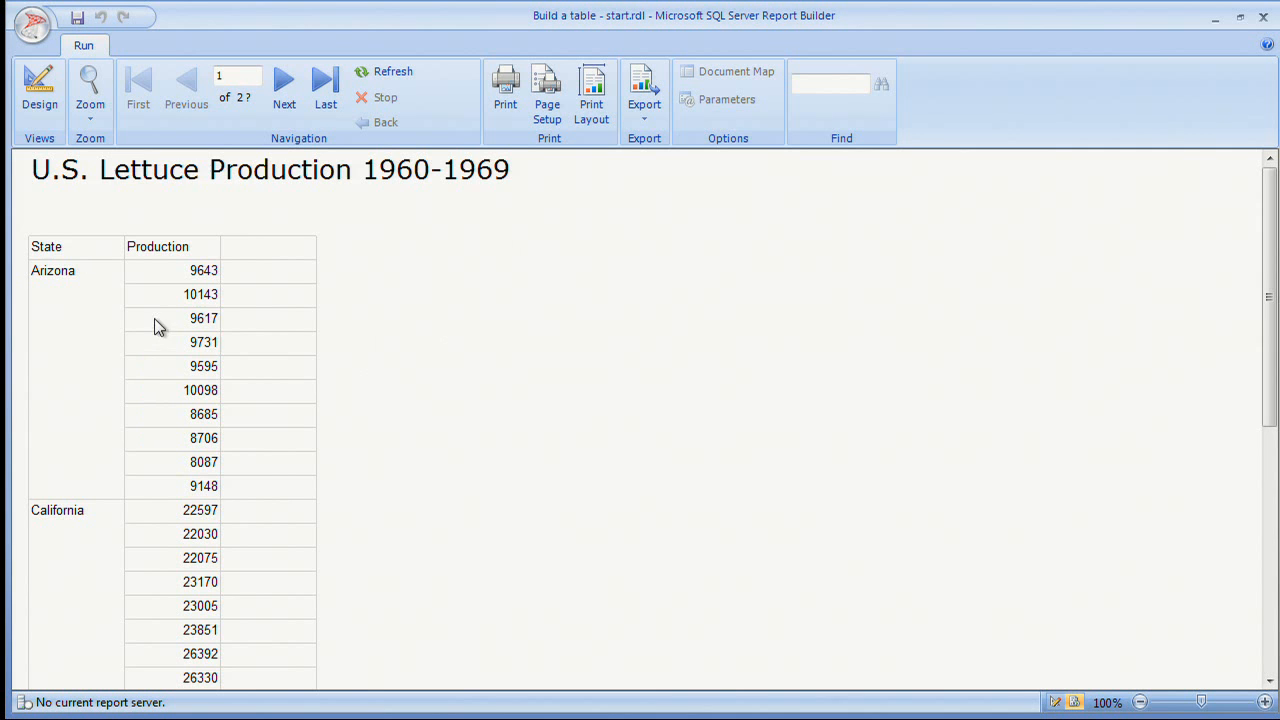
click(42, 95)
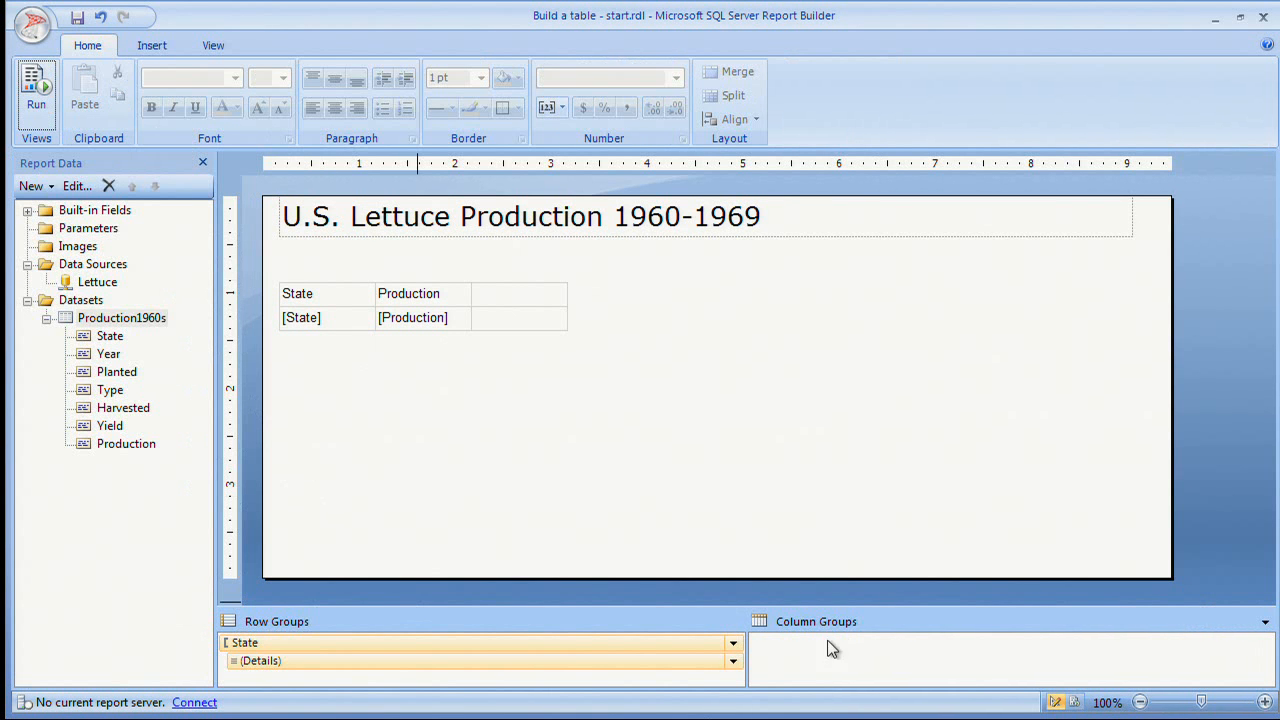
- Delete only the details row group, keeping its related rows and columns, and preview the report
right_click(730, 662)
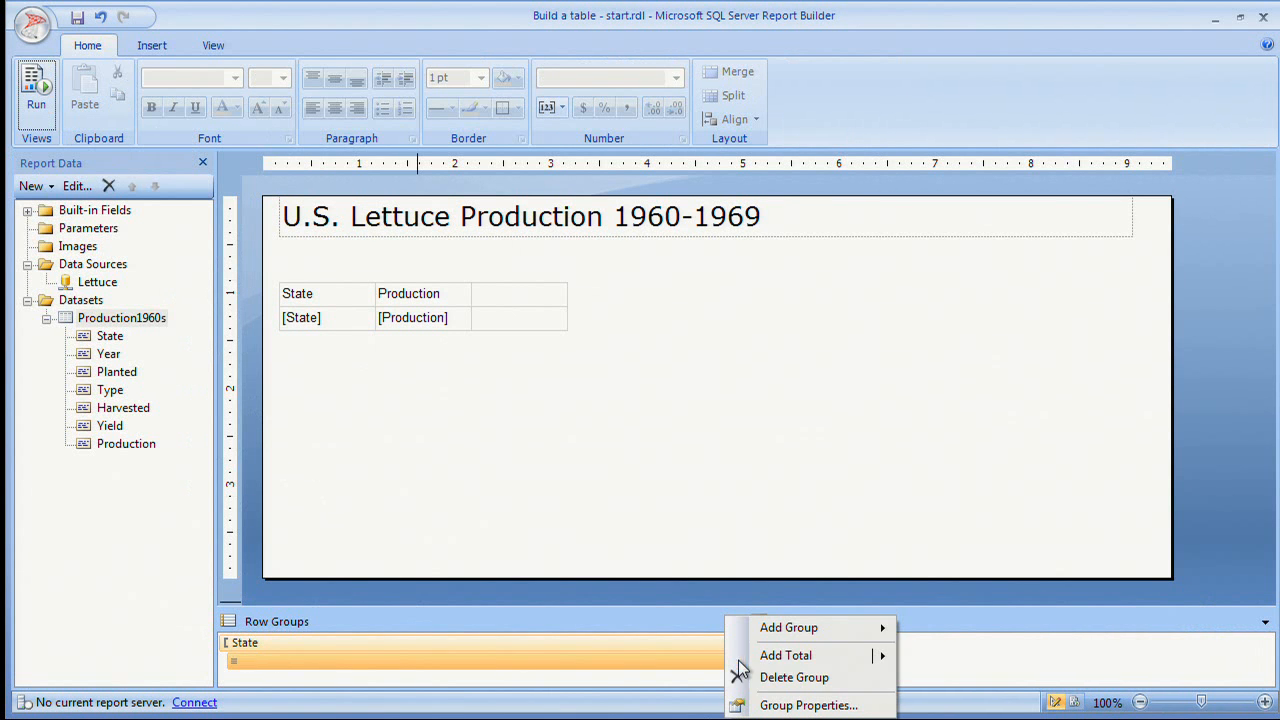
click(790, 677)
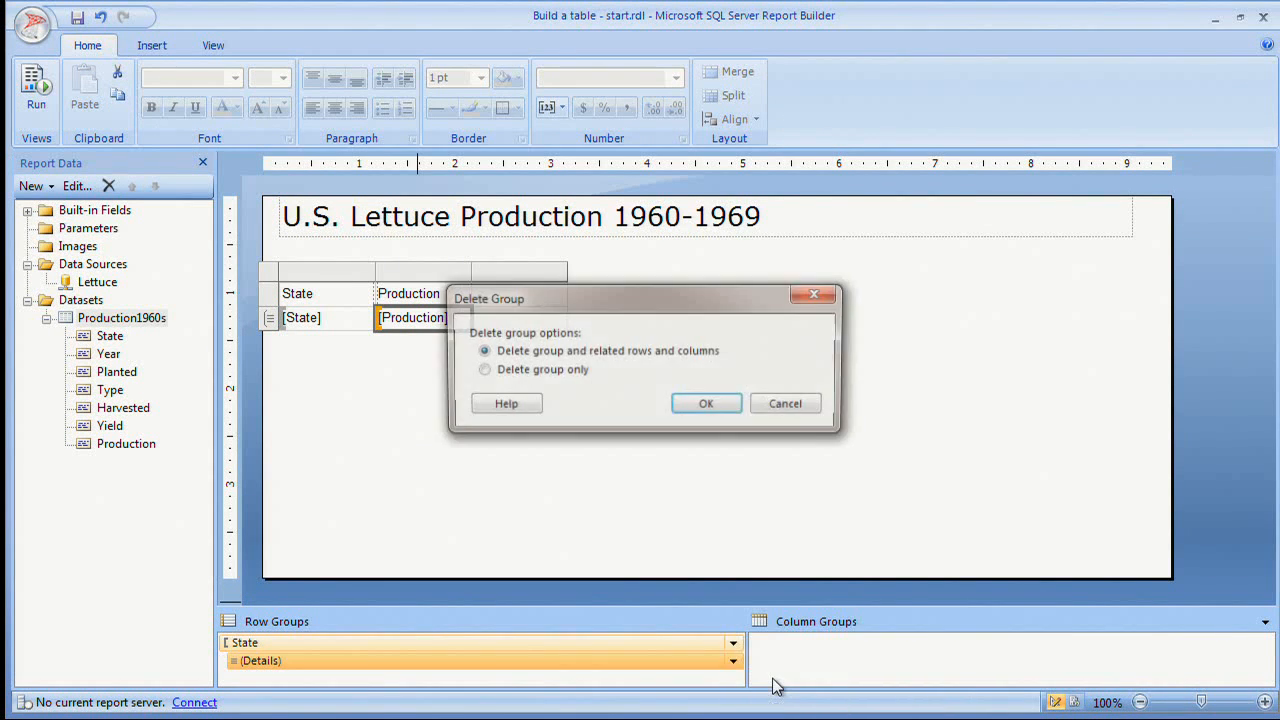
click(563, 372)
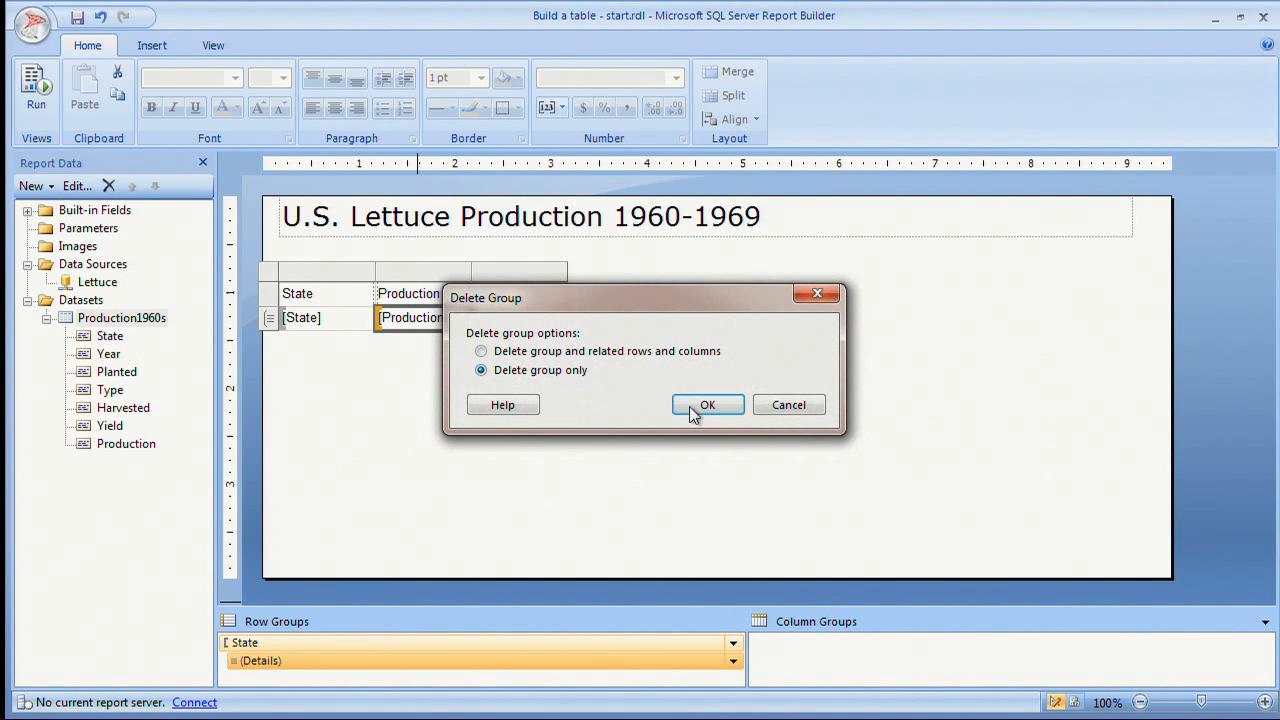
click(718, 410)
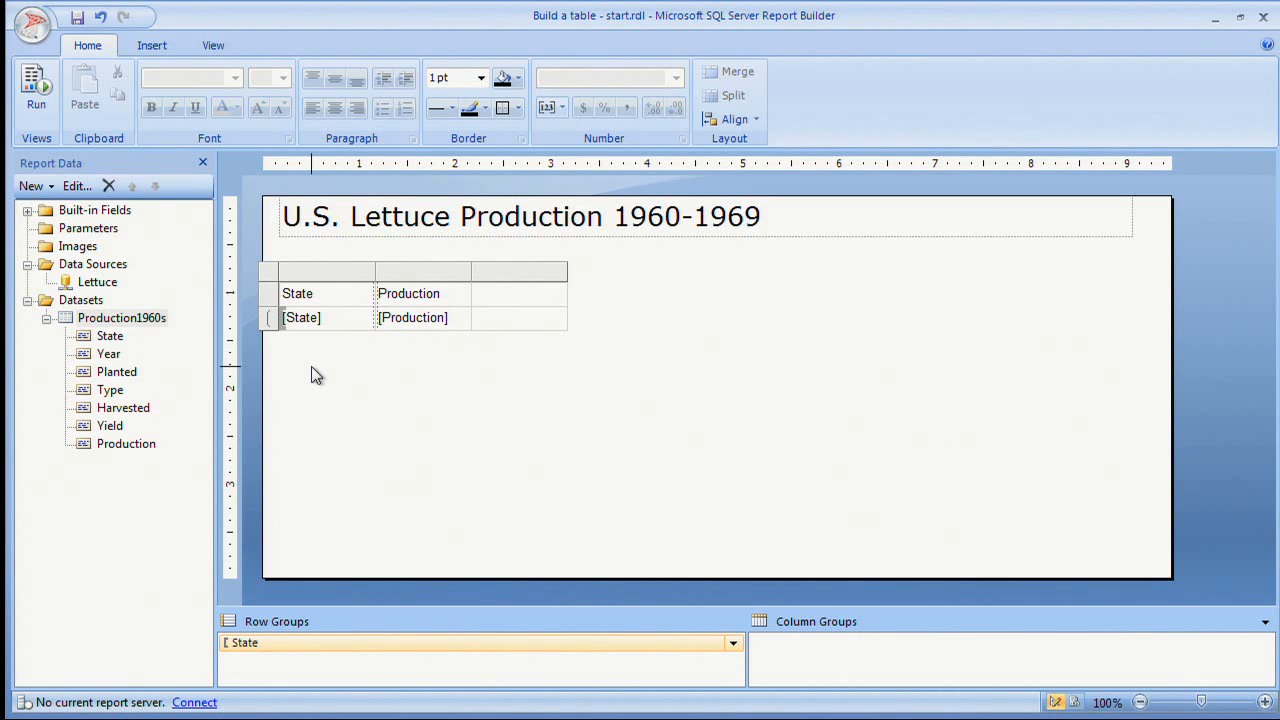
click(28, 100)
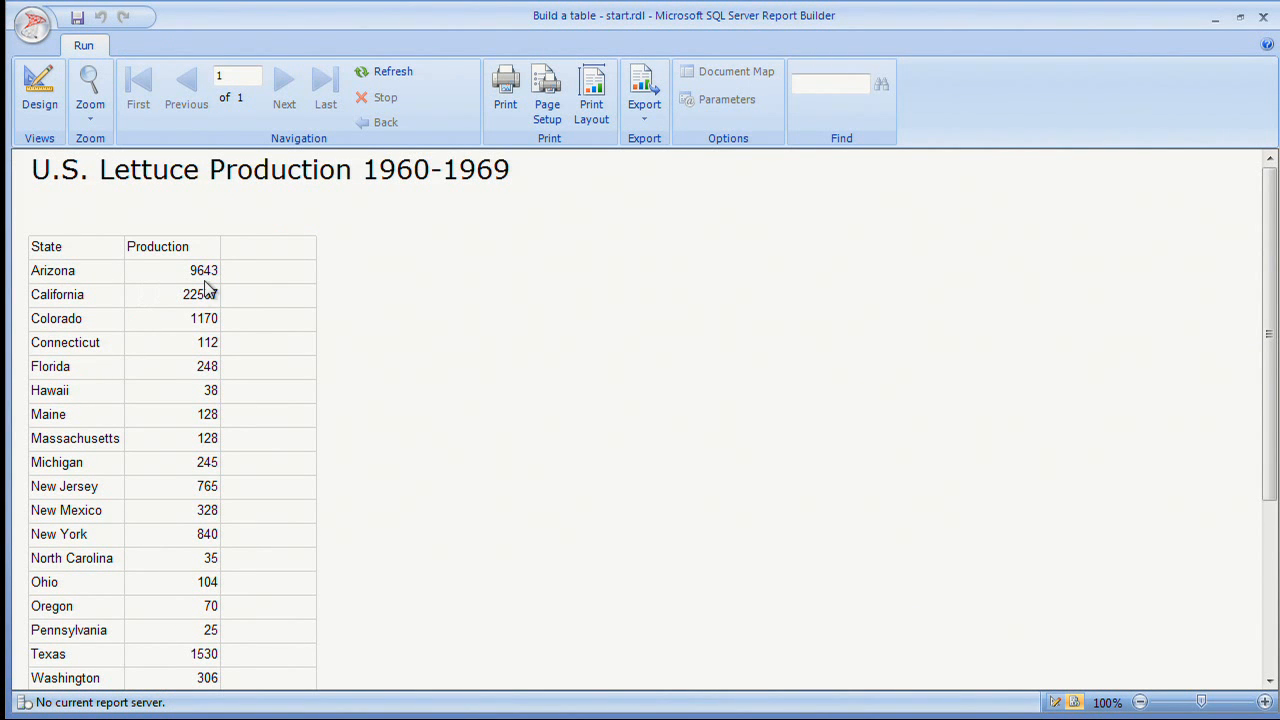
click(38, 103)
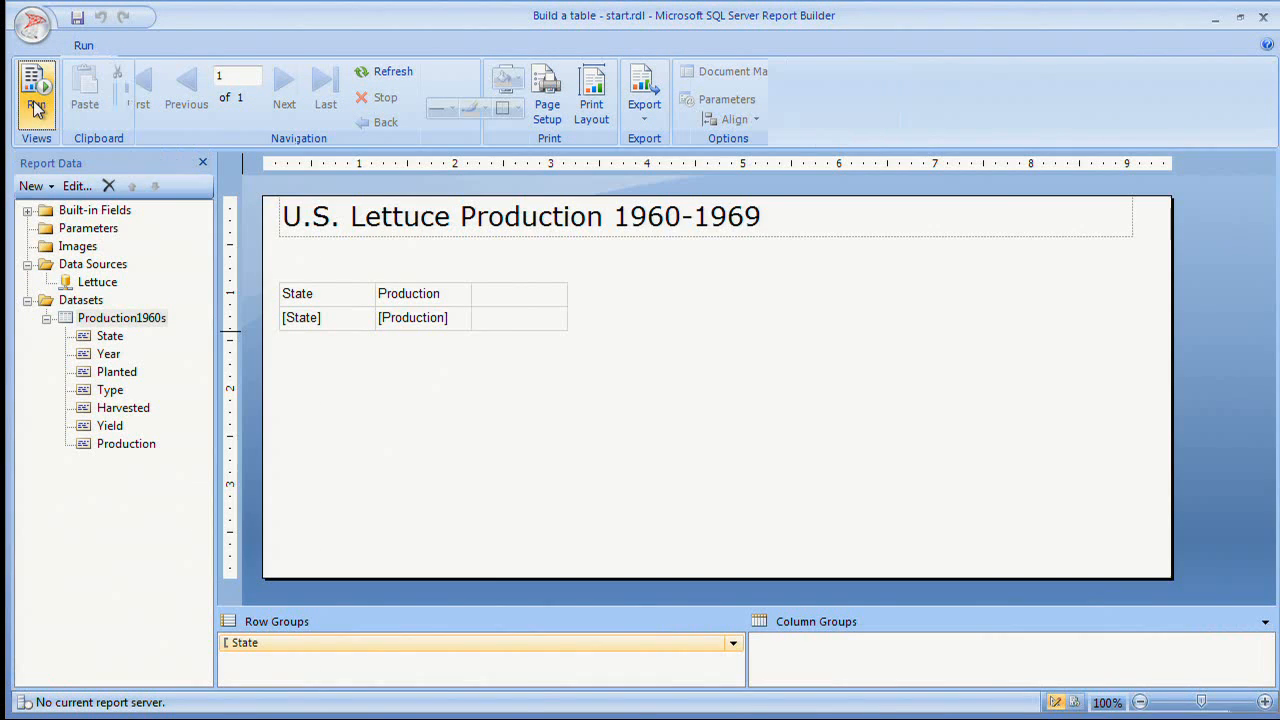
- Summarize the Production field in the data row by Sum and preview the report
double_click(418, 319)
right_click(417, 319)
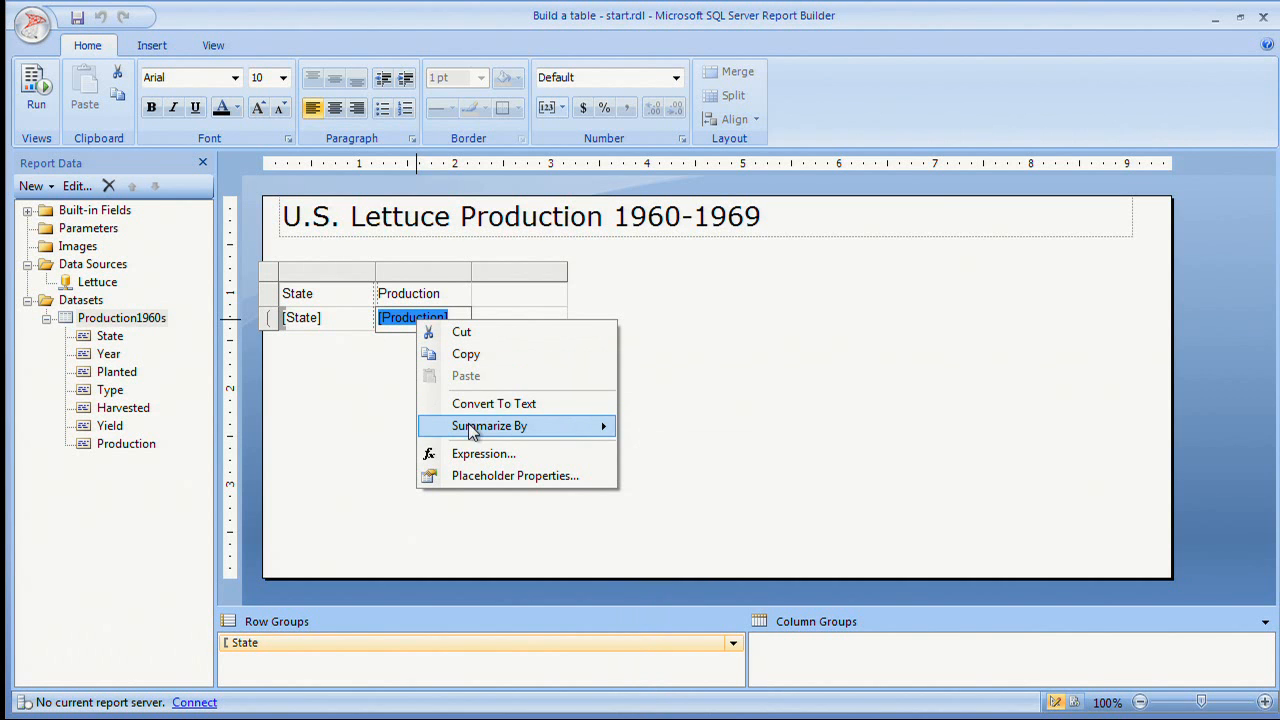
mouse_move(473, 432)
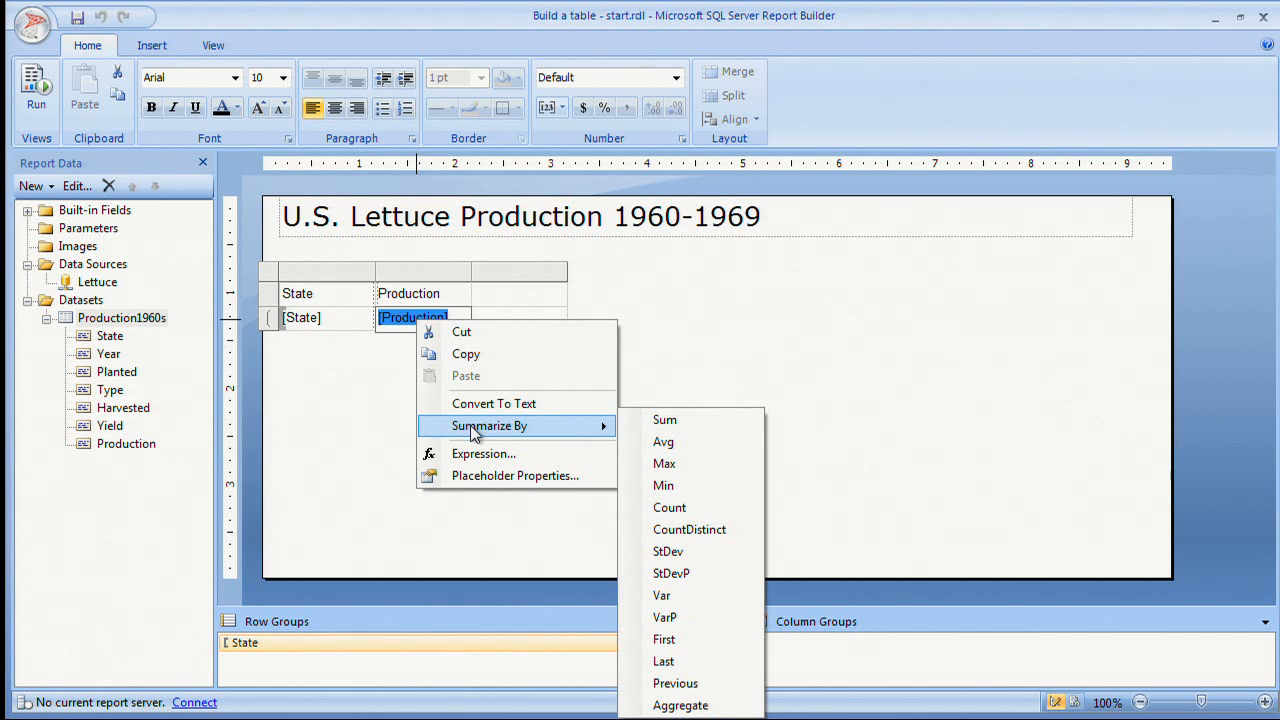
click(649, 422)
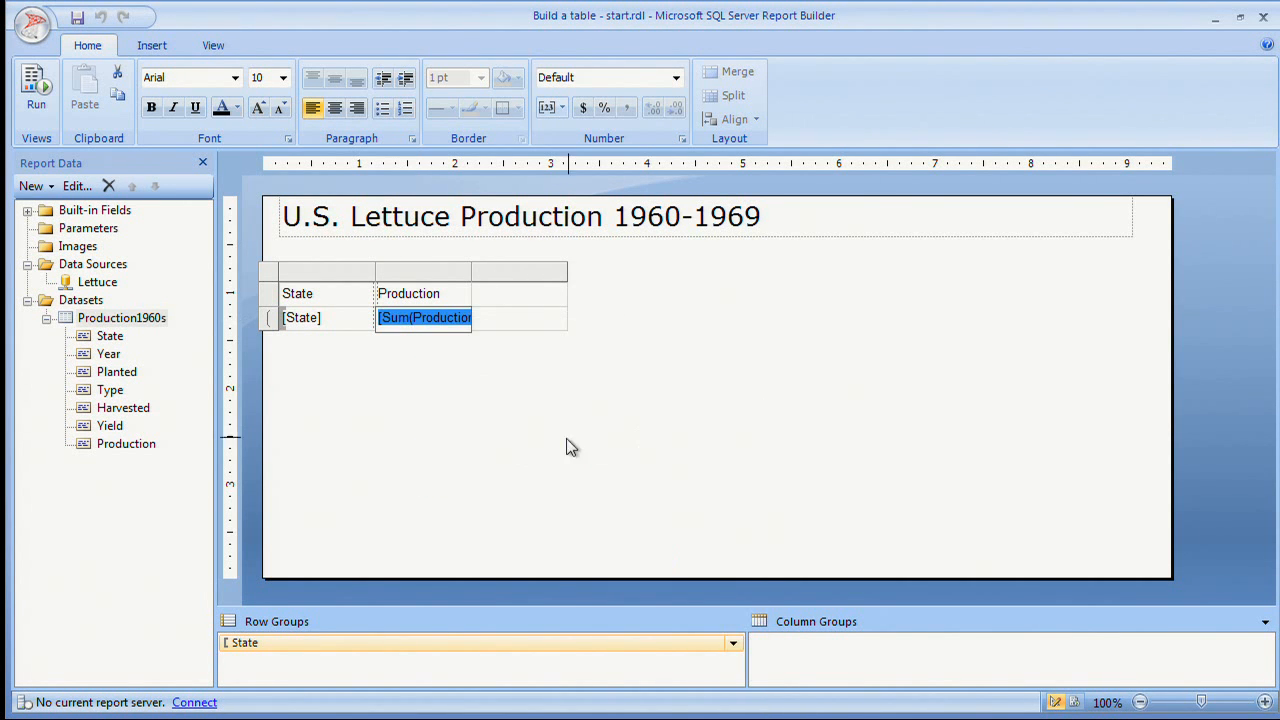
click(418, 346)
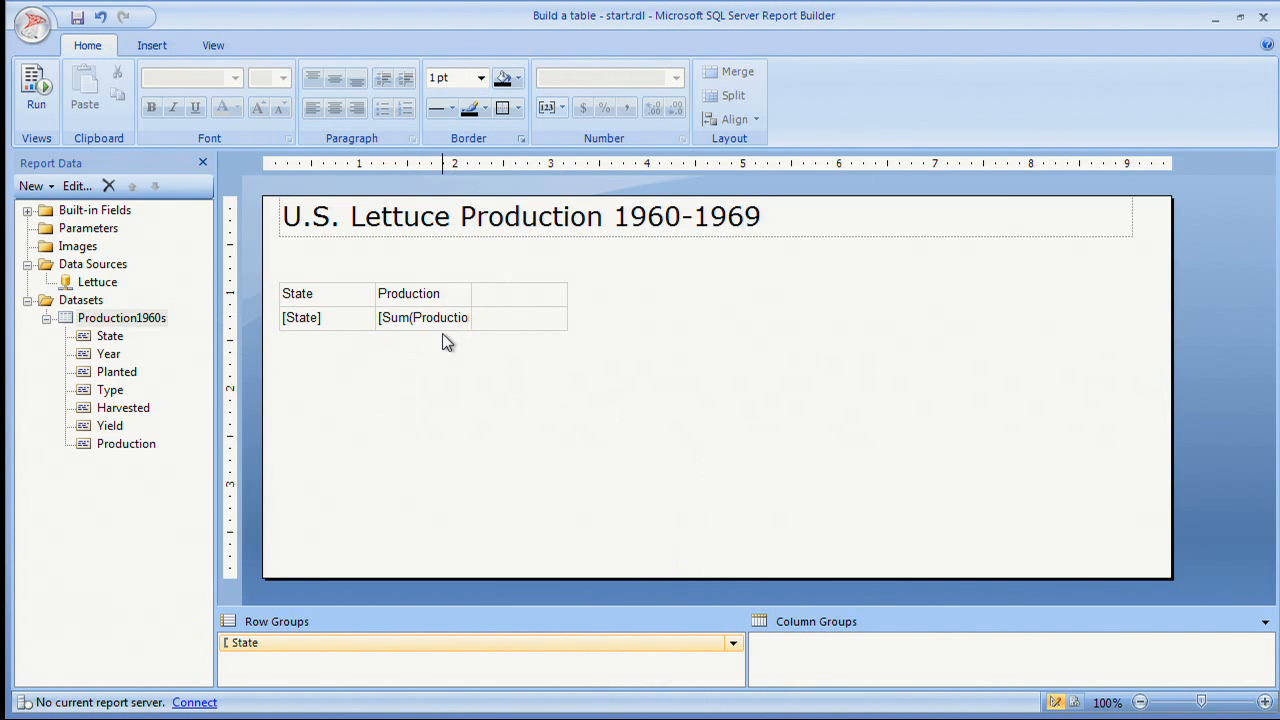
click(35, 104)
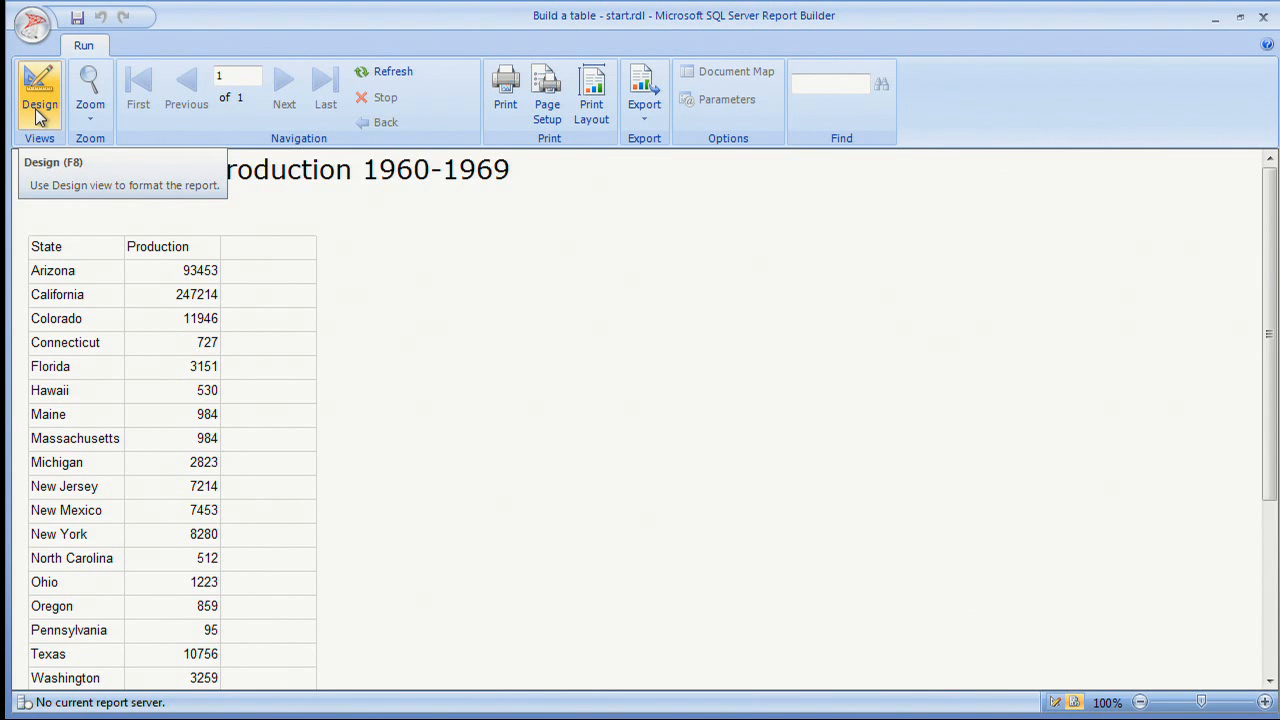
click(37, 114)
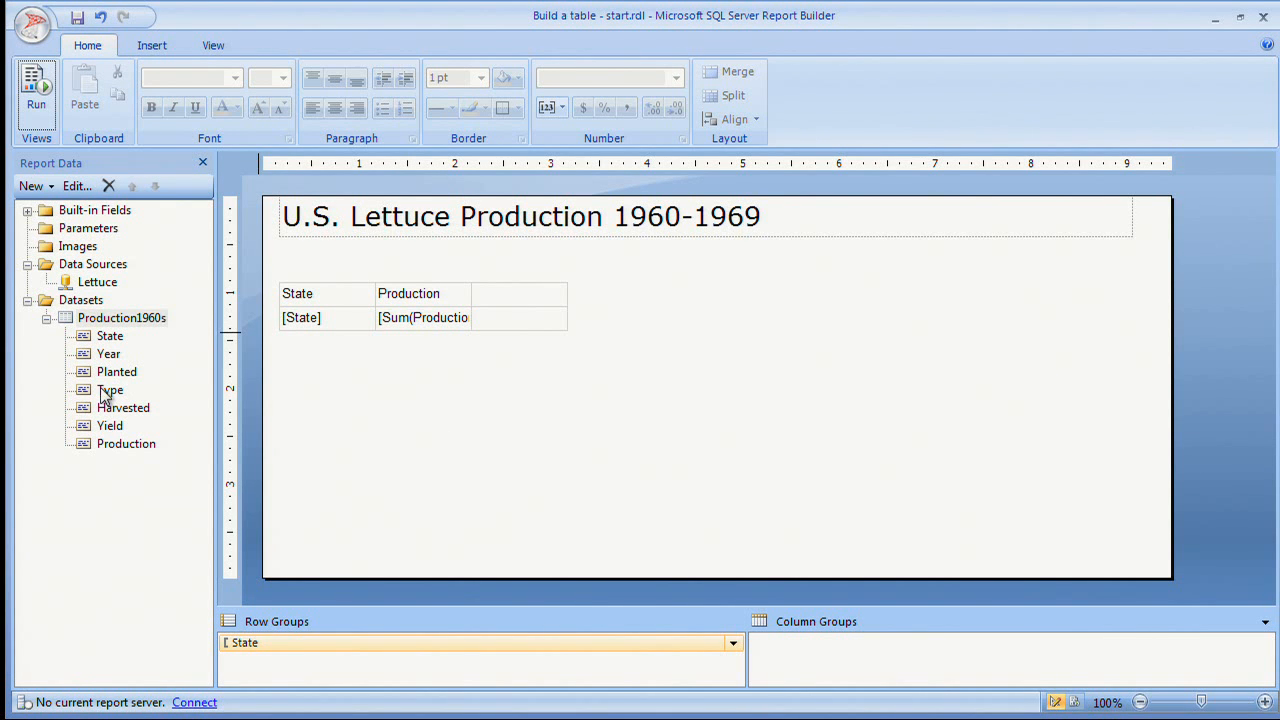
- Add the Year field as a child row group under State
click(111, 356)
drag(111, 356, 323, 660)
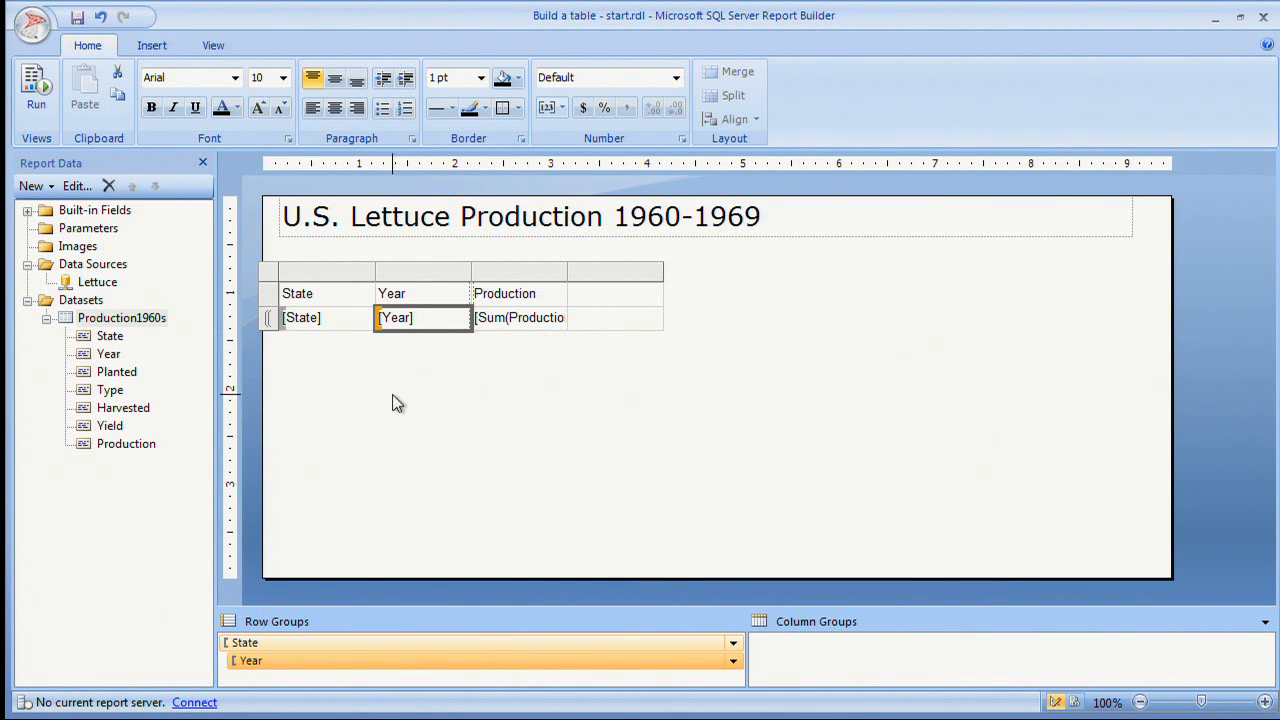
- Preview the report grouped by state and year, and return to the design view
click(35, 106)
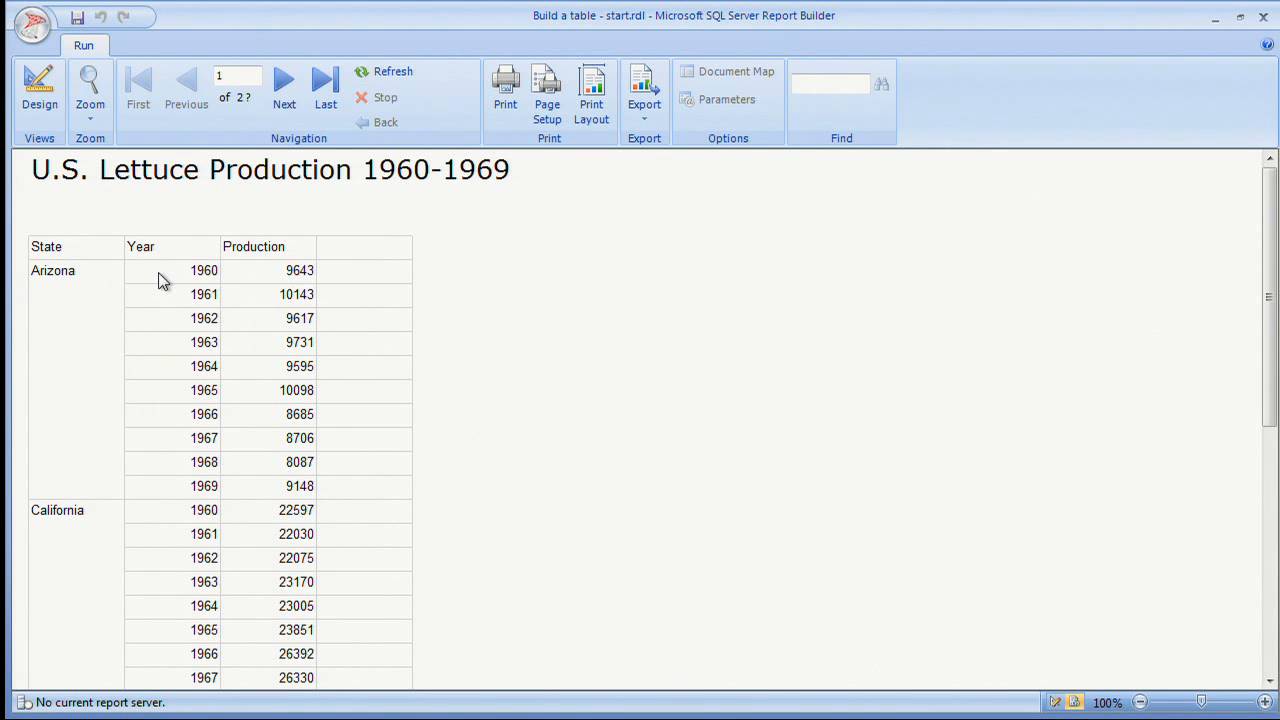
click(38, 98)
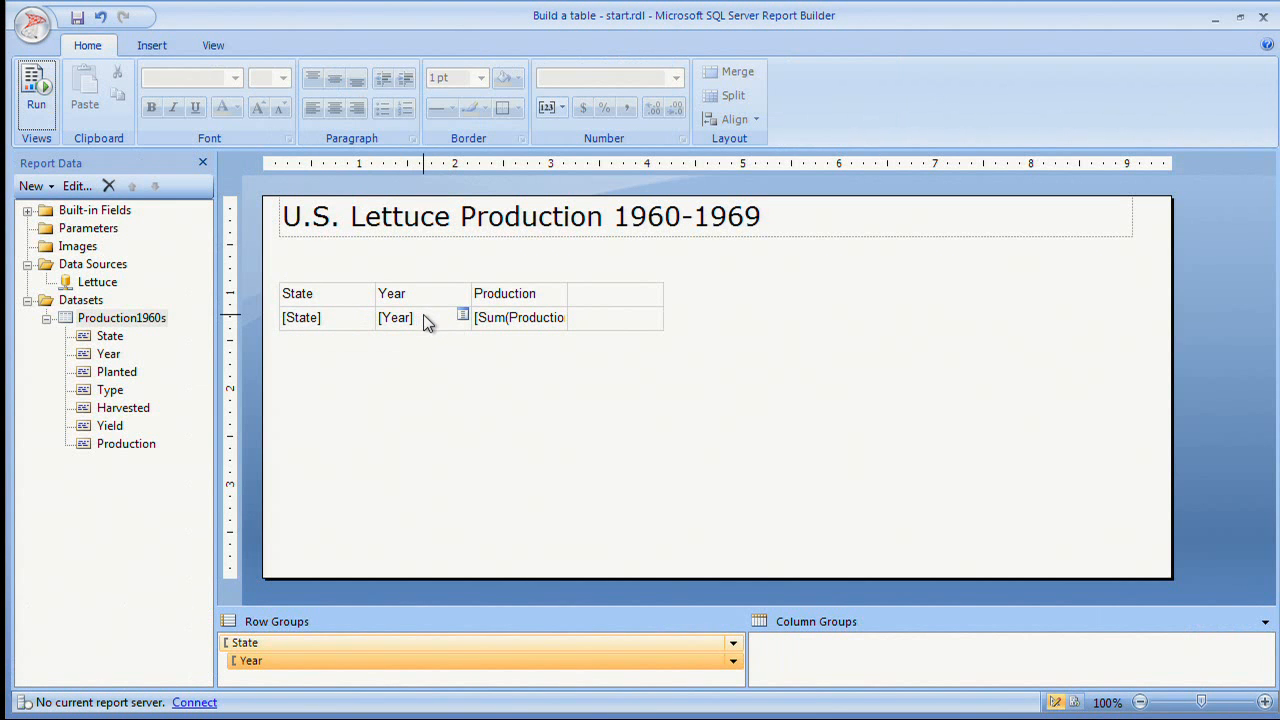
- Add a total row below the Year row group and preview the report with each state's total
click(421, 319)
right_click(422, 322)
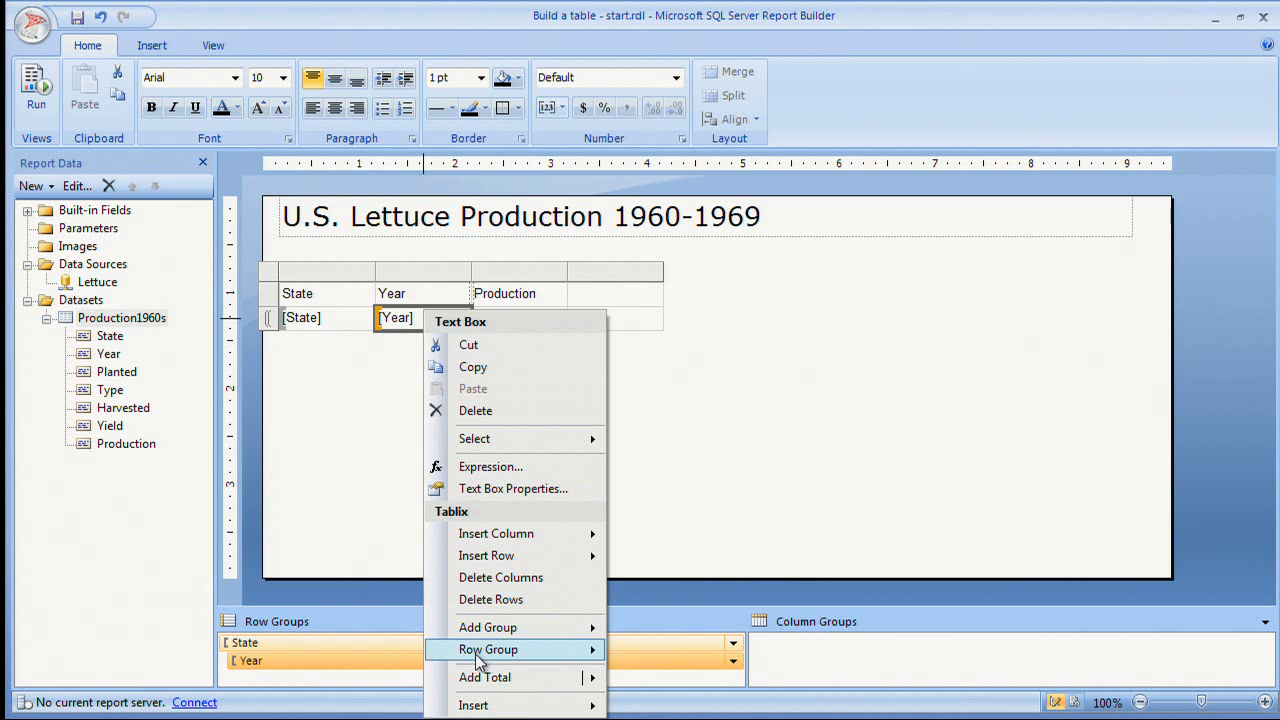
click(382, 675)
click(716, 658)
right_click(724, 660)
mouse_move(768, 660)
click(940, 677)
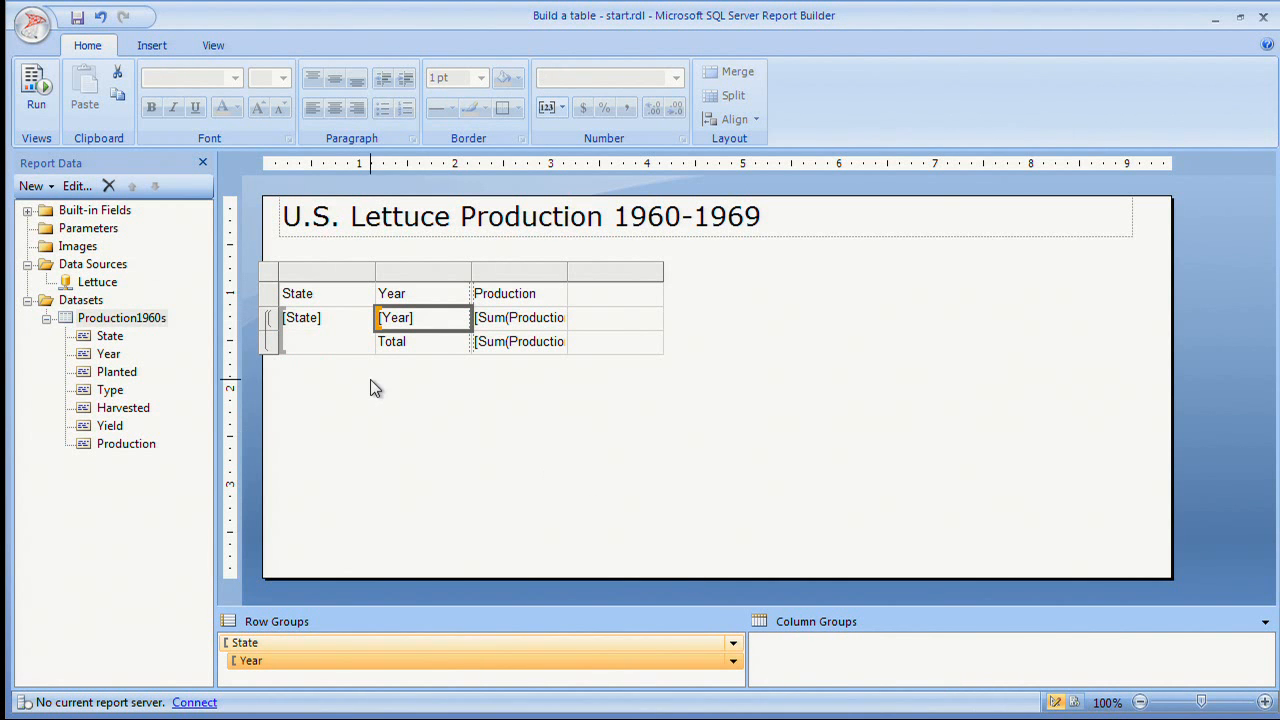
click(33, 106)
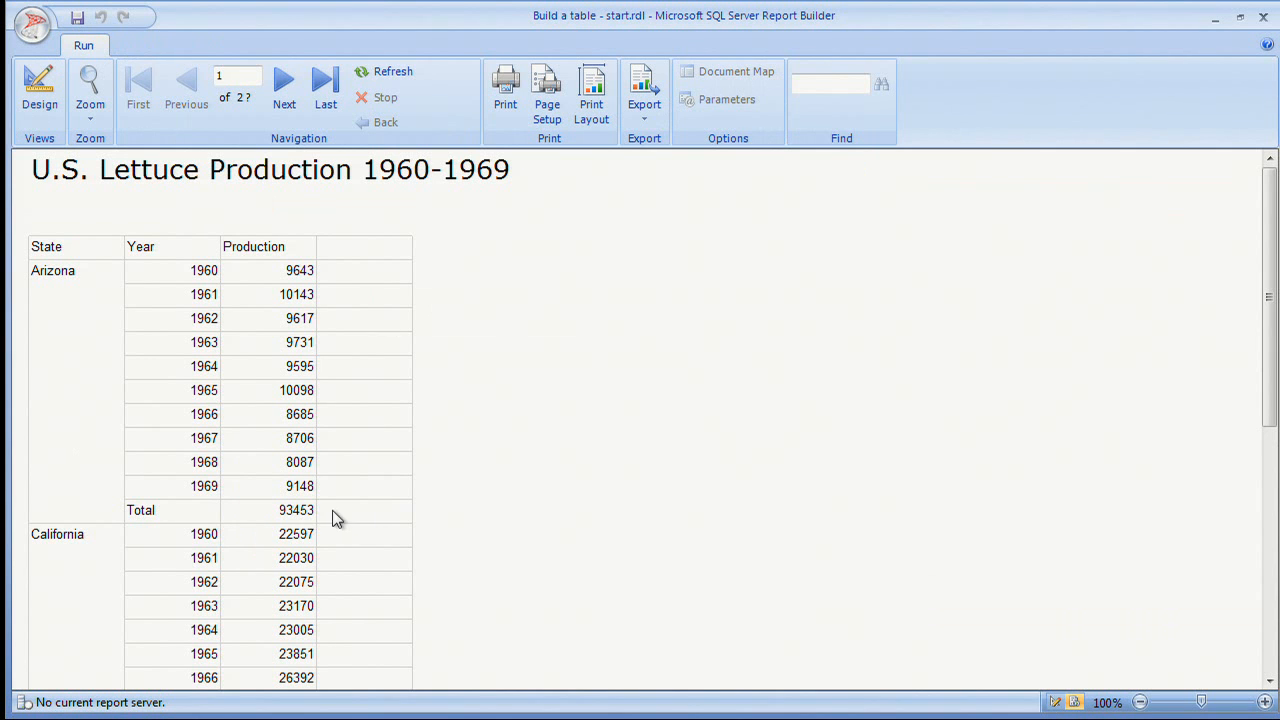
click(40, 93)
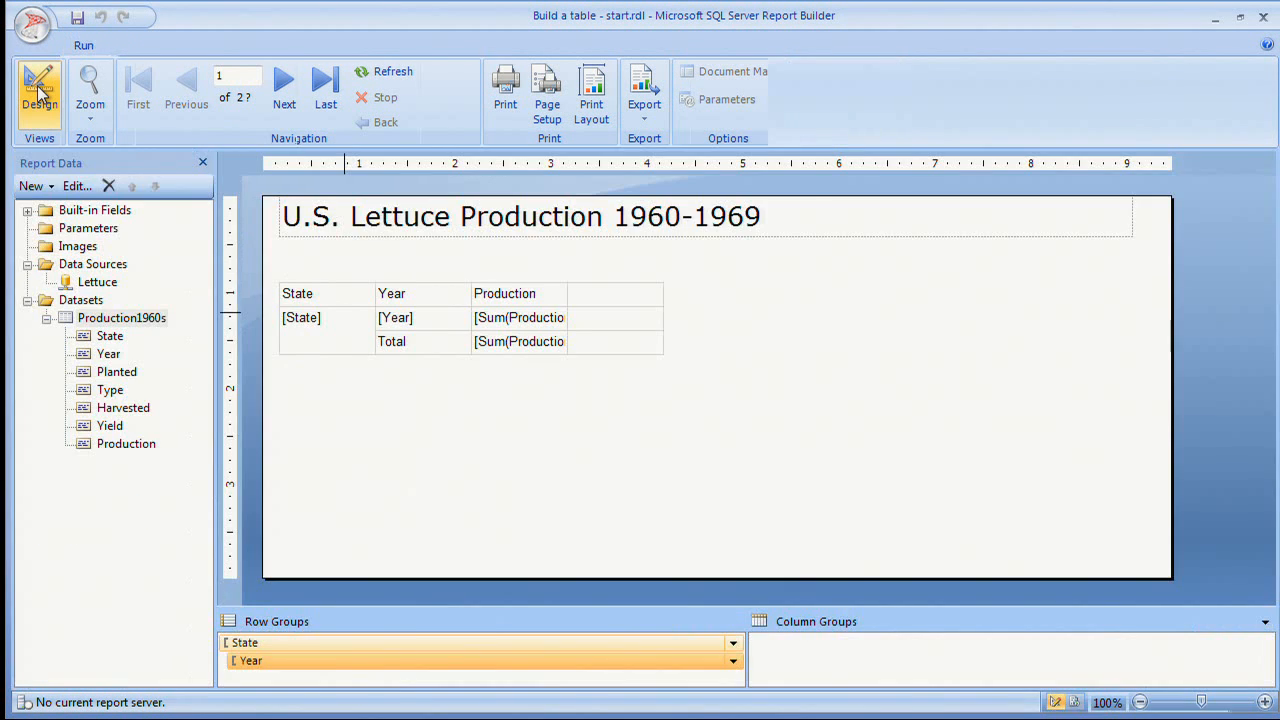
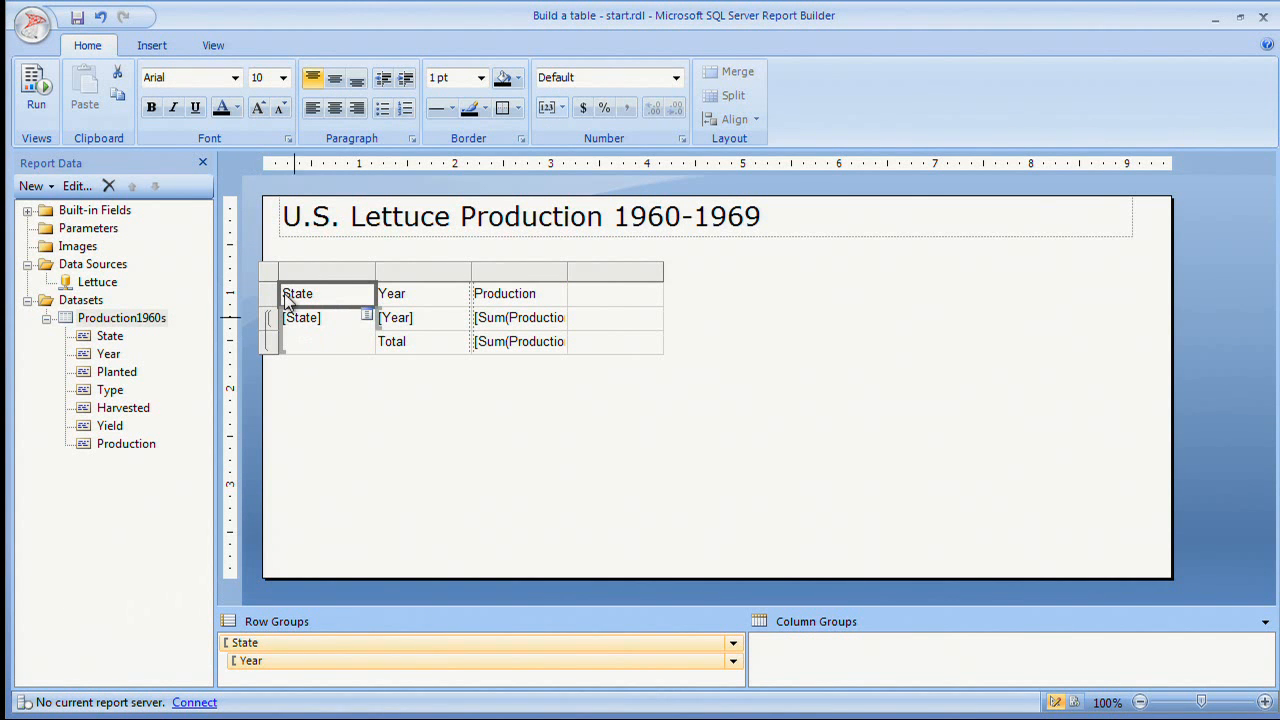
- Replace the existing table with a new matrix below the title, aligned with the title's left edge
click(270, 276)
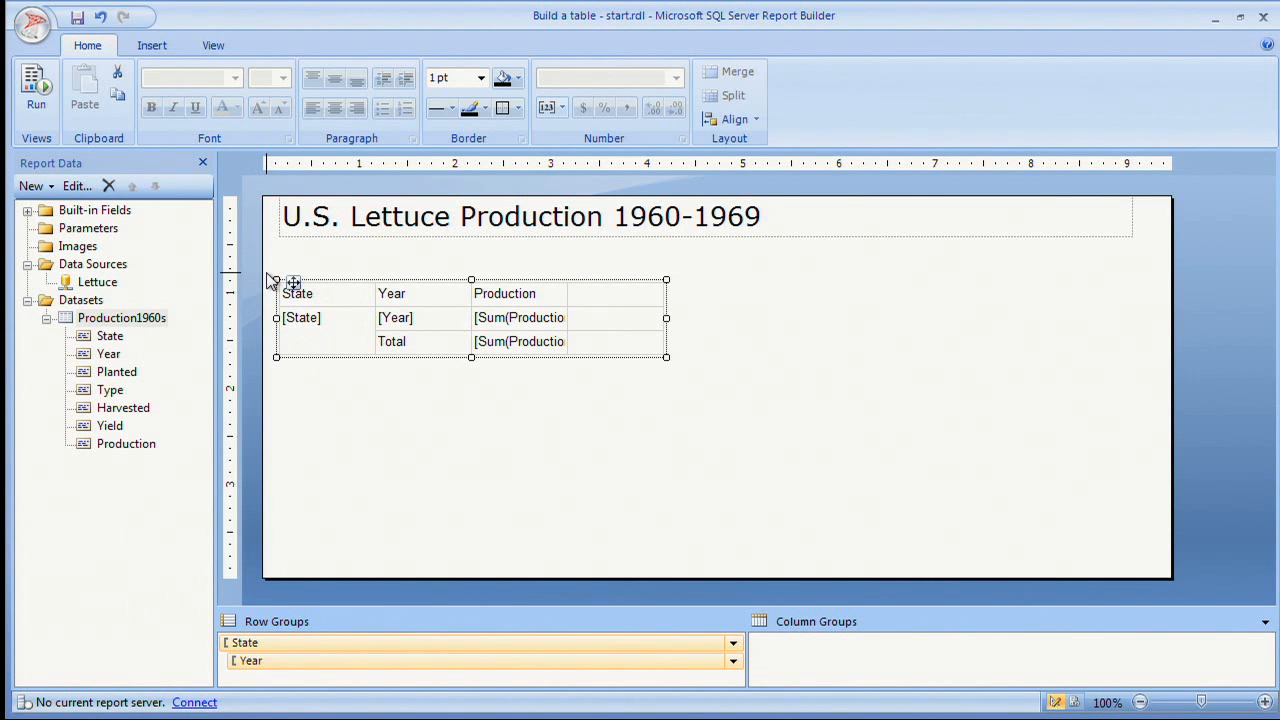
key(Delete)
right_click(300, 273)
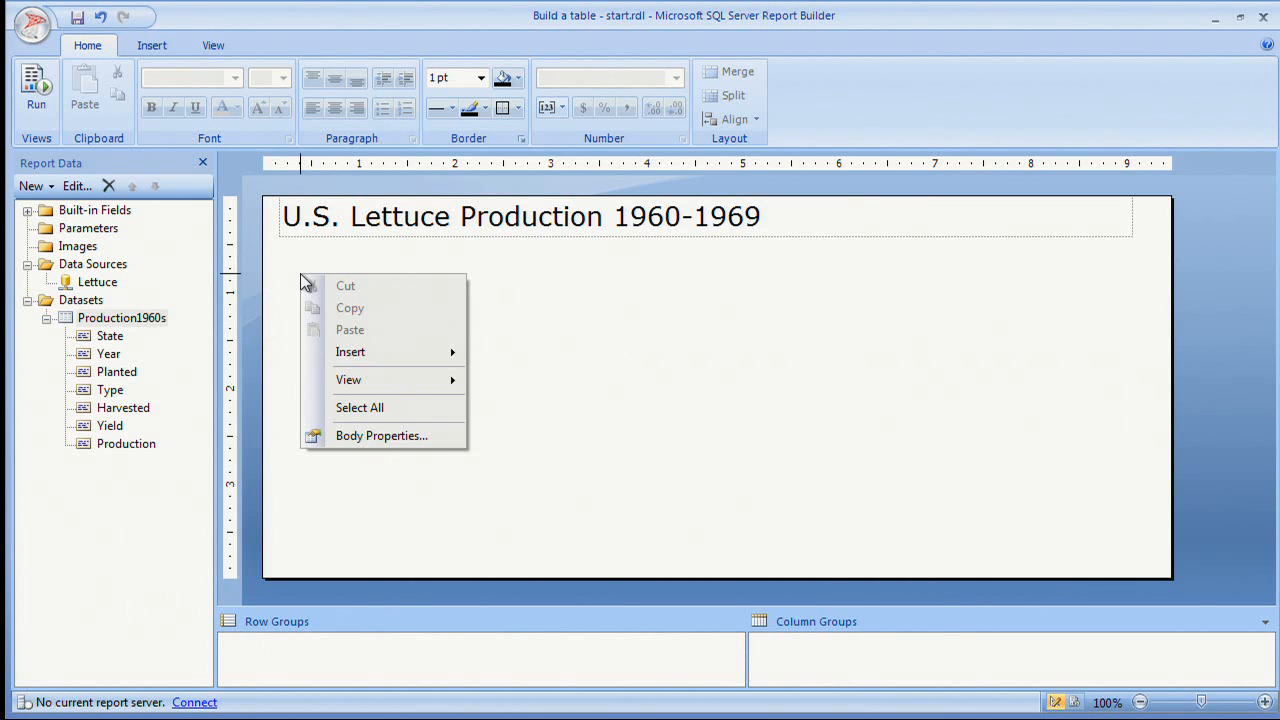
mouse_move(401, 350)
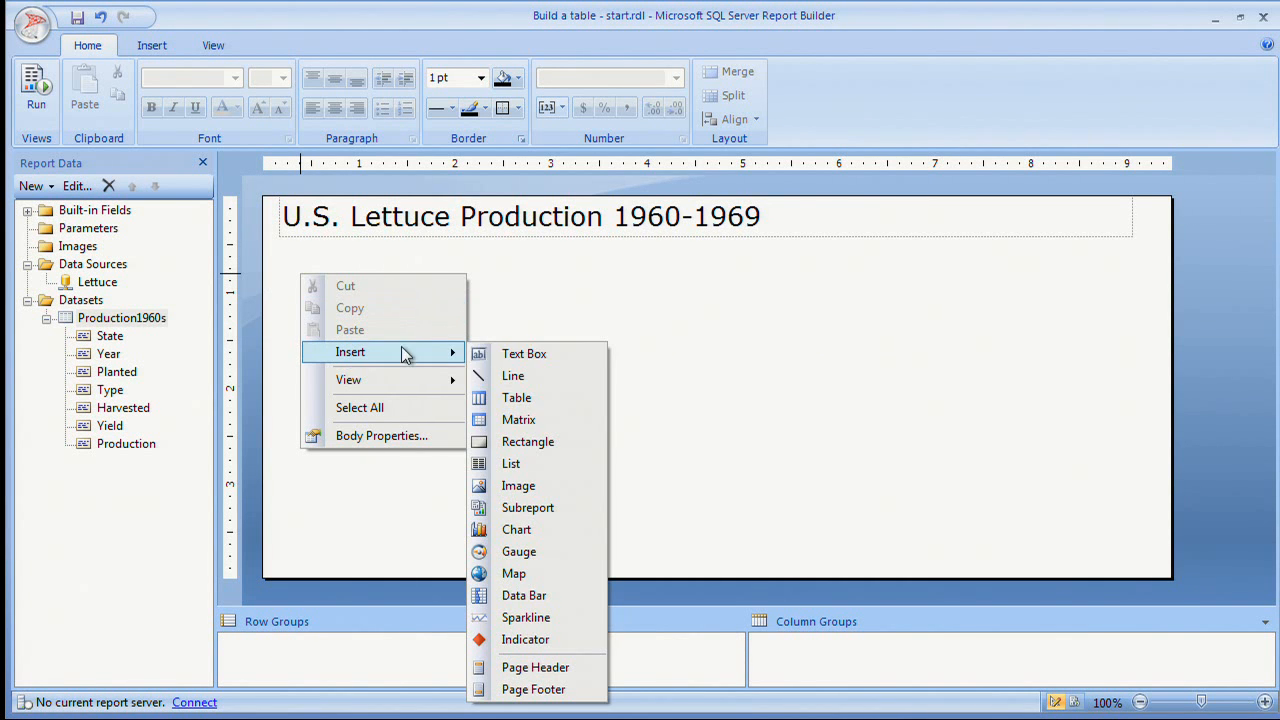
click(518, 419)
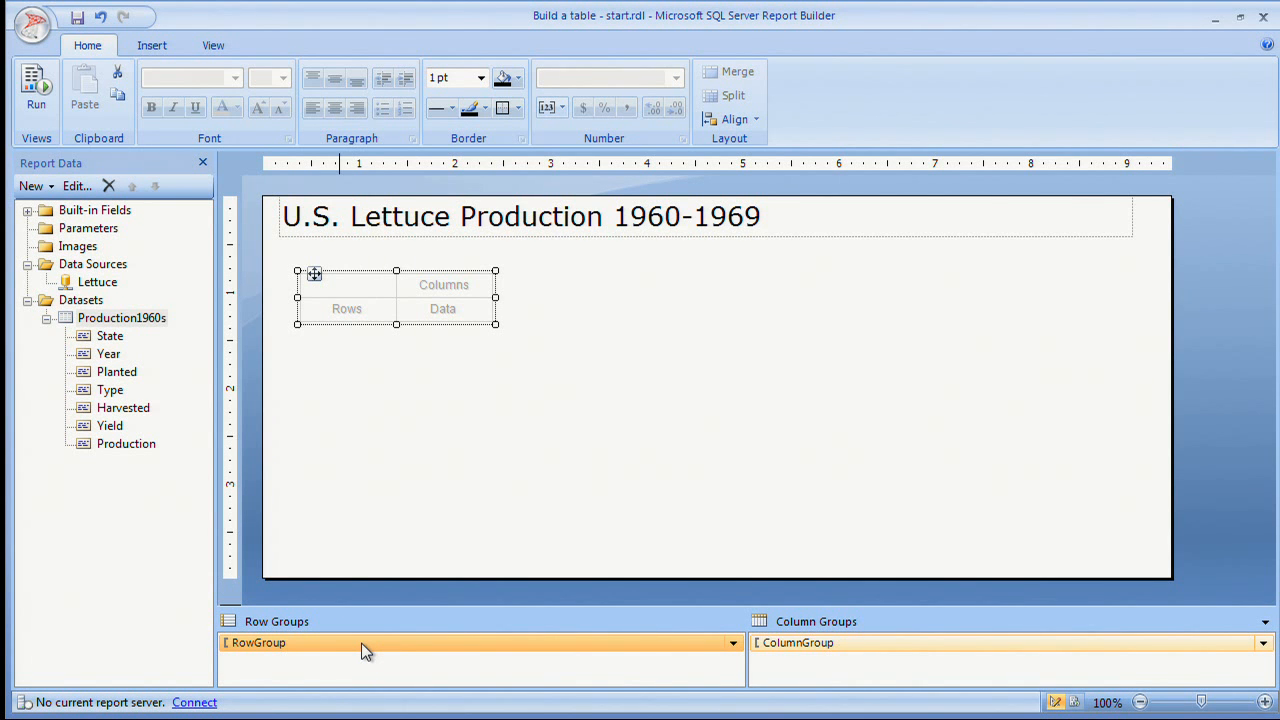
drag(315, 274, 294, 272)
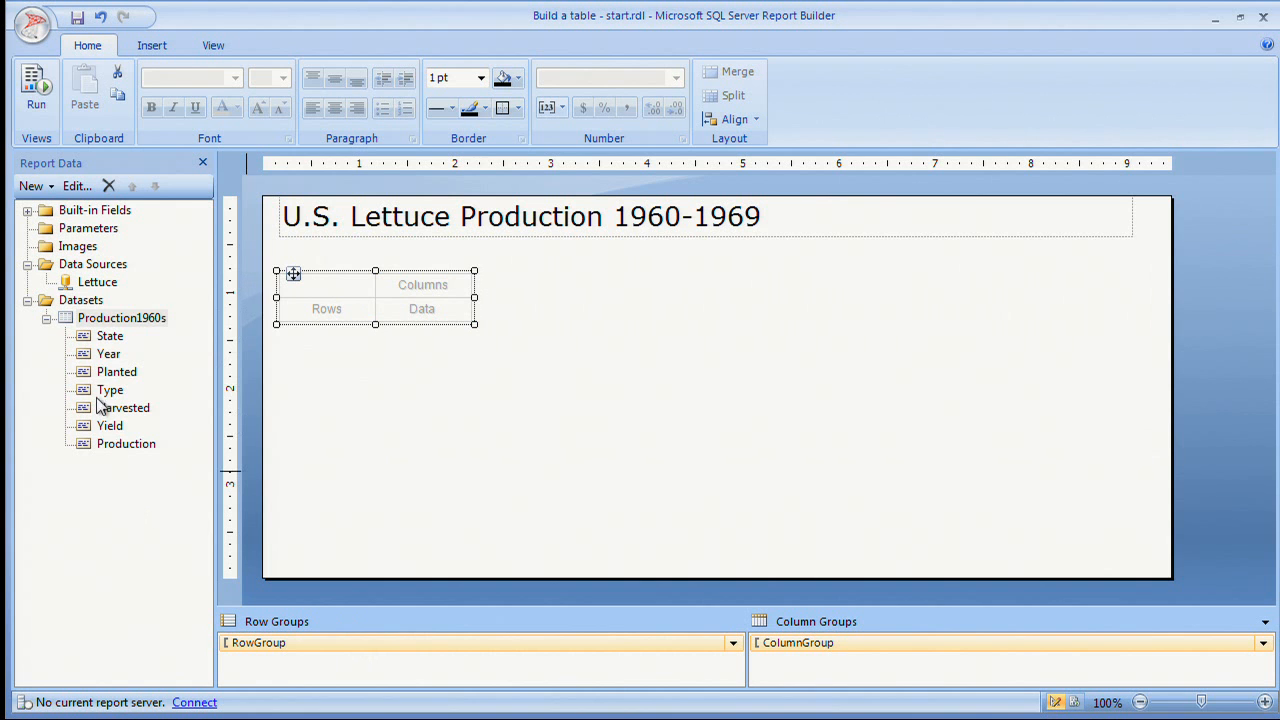
- Assign State to the matrix rows, Year to its columns and Production to its data cell
drag(104, 336, 325, 314)
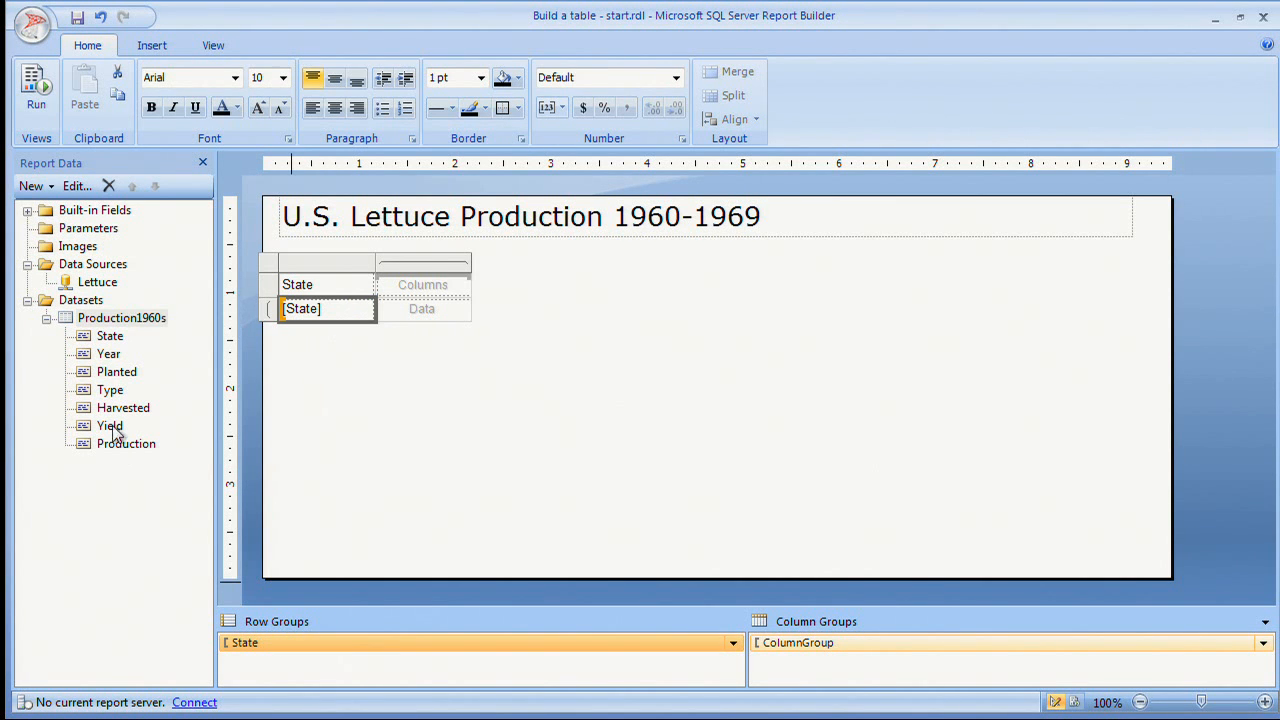
drag(108, 355, 407, 302)
drag(113, 444, 423, 318)
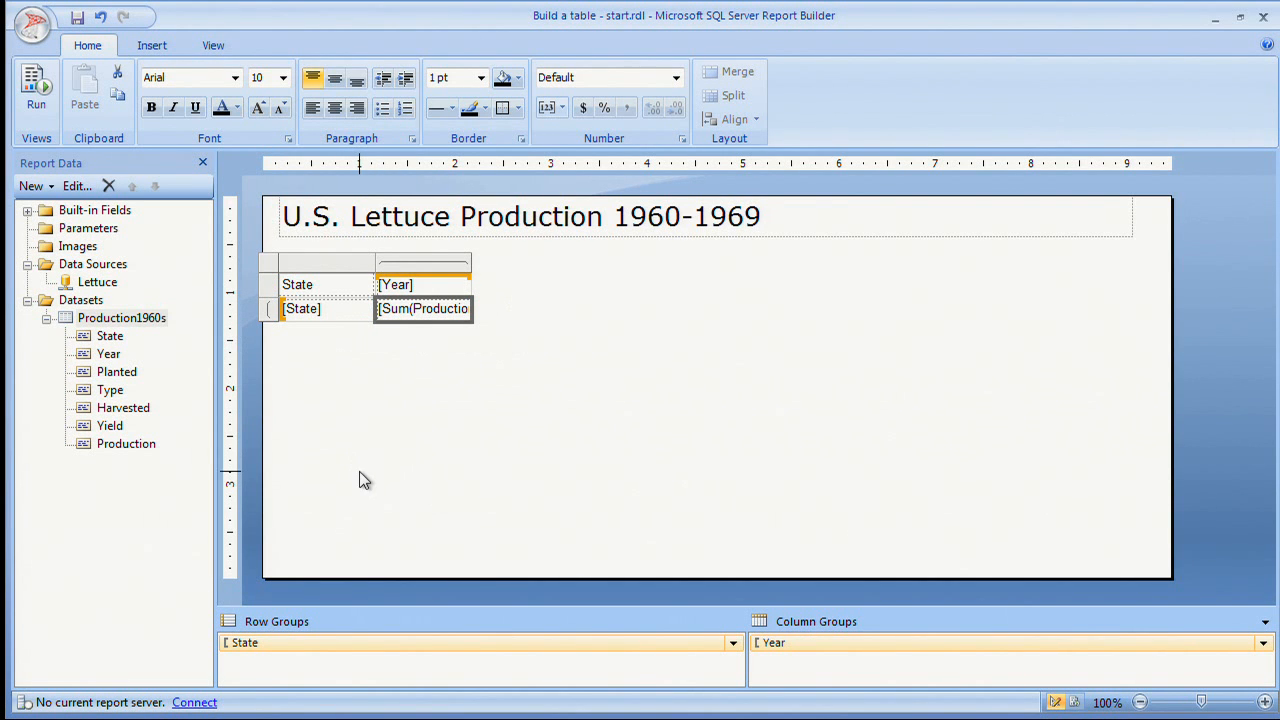
- Make the matrix header row bold and preview the report
click(272, 287)
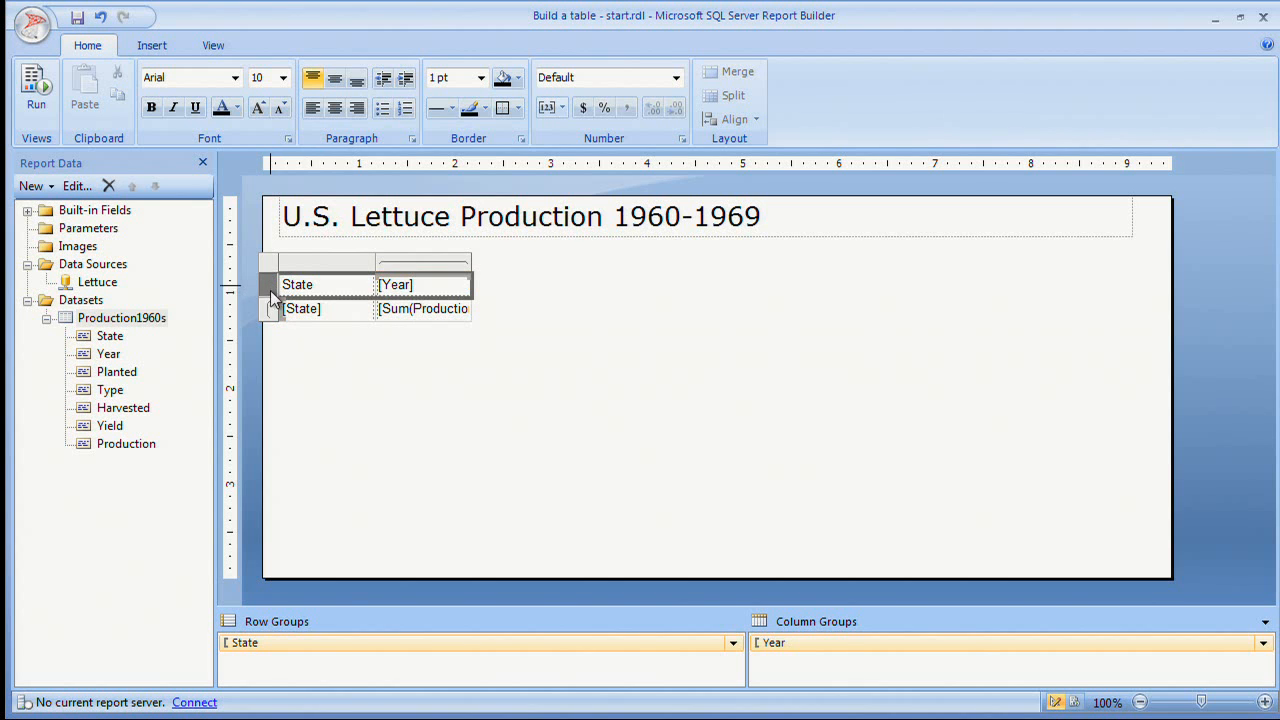
click(151, 107)
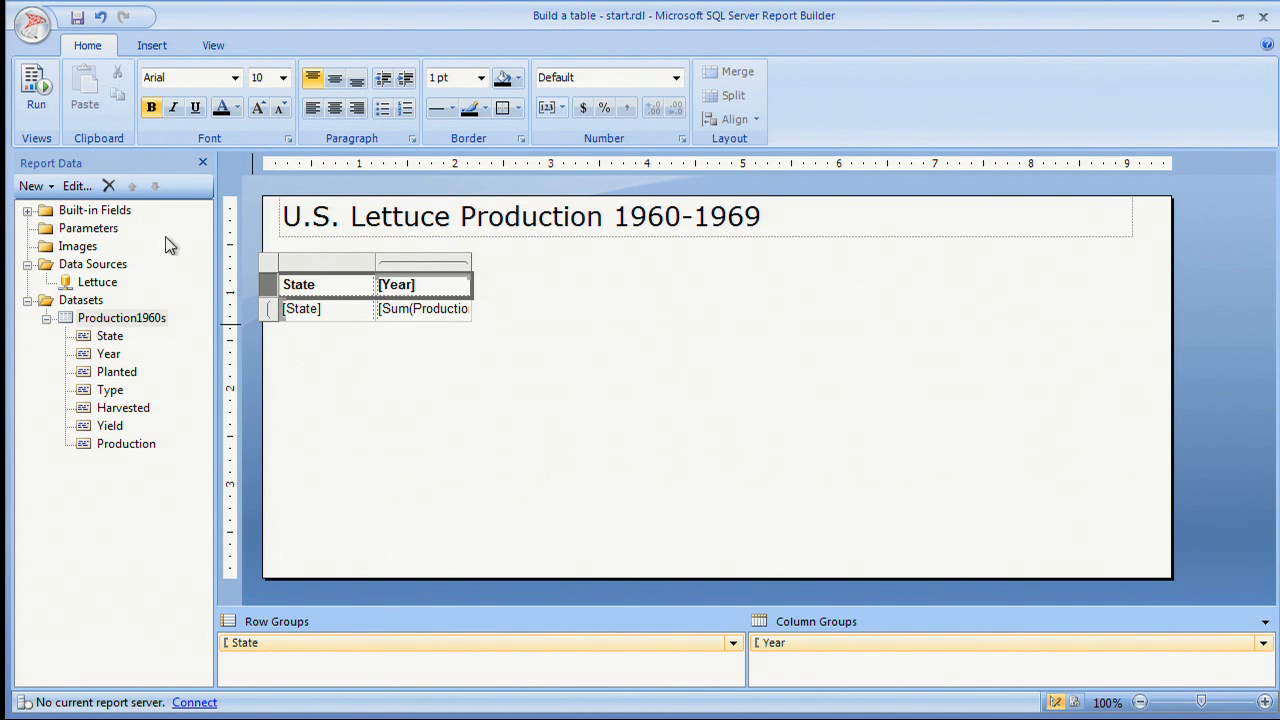
click(41, 93)
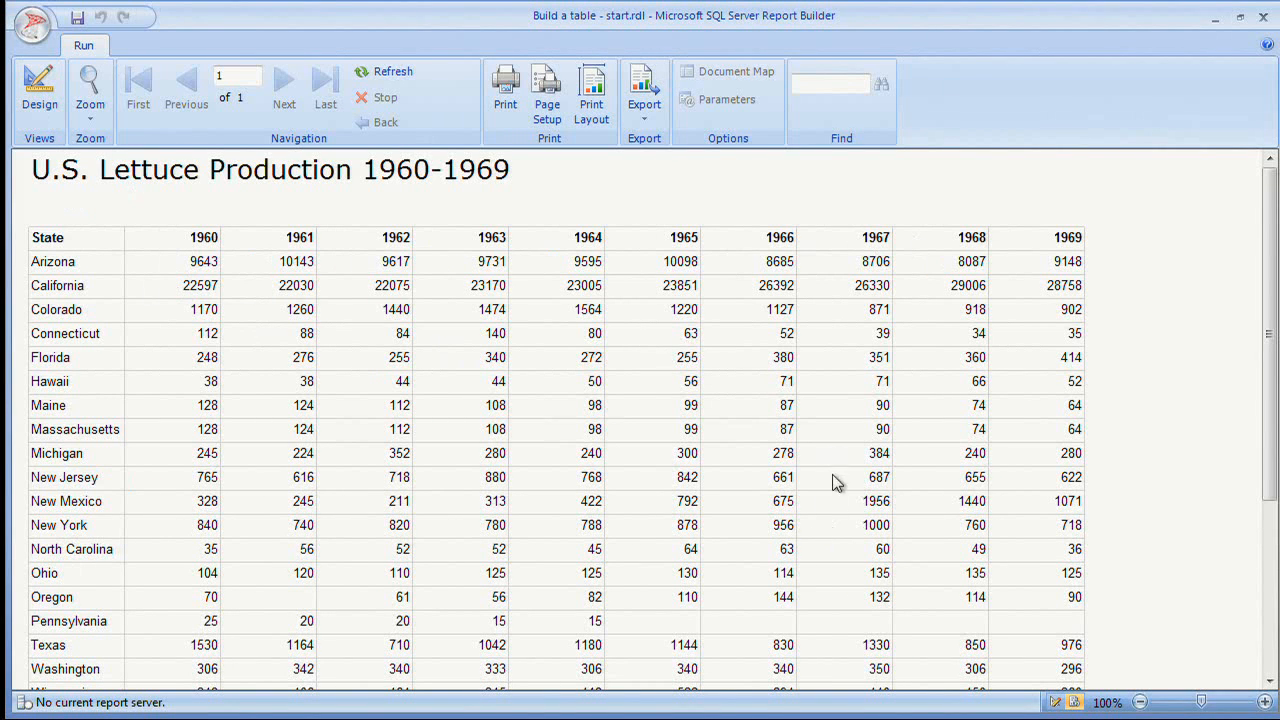
click(40, 90)
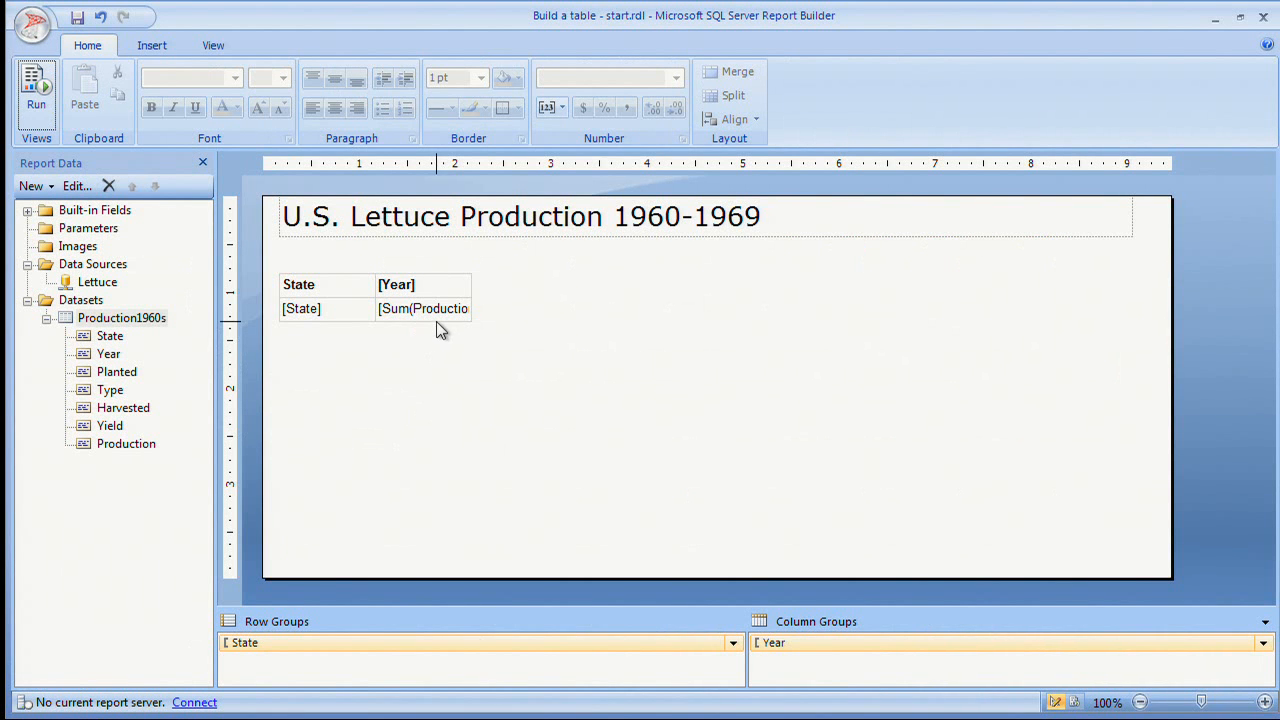
- Narrow the matrix's Year column to about 0.7 inches
click(436, 322)
click(463, 282)
click(472, 262)
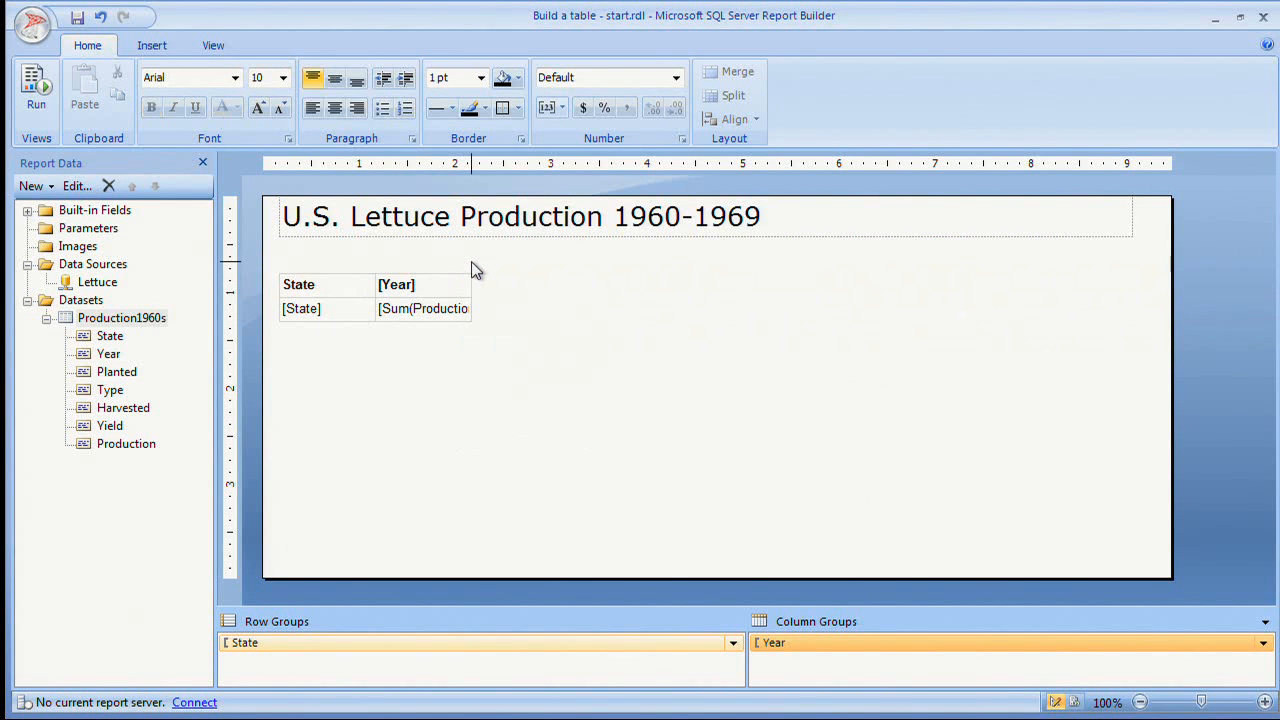
click(465, 278)
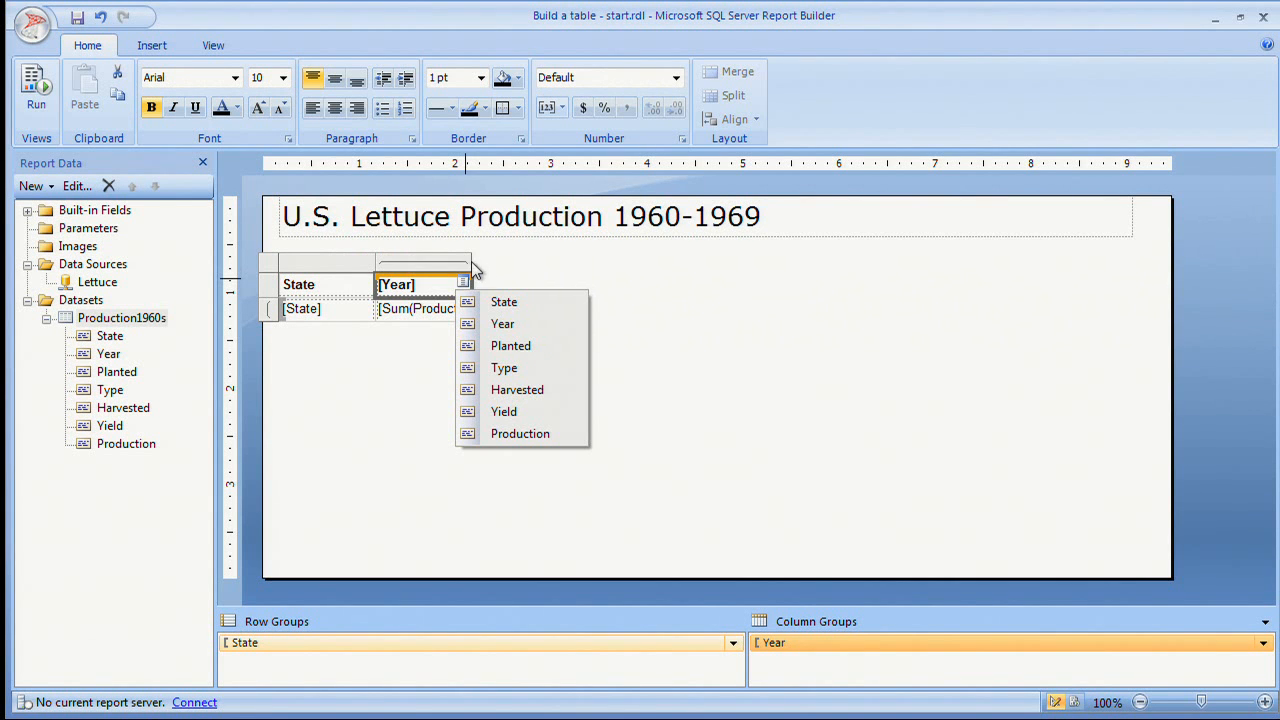
click(466, 261)
drag(470, 261, 442, 261)
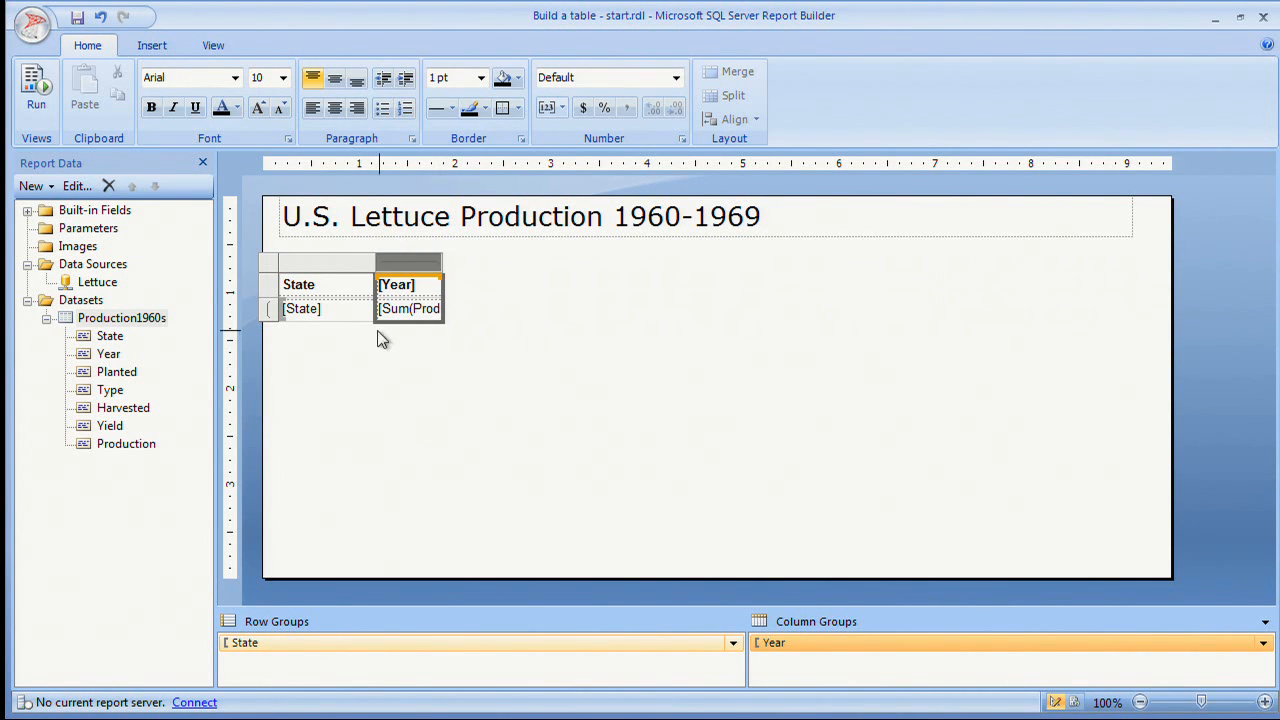
click(340, 318)
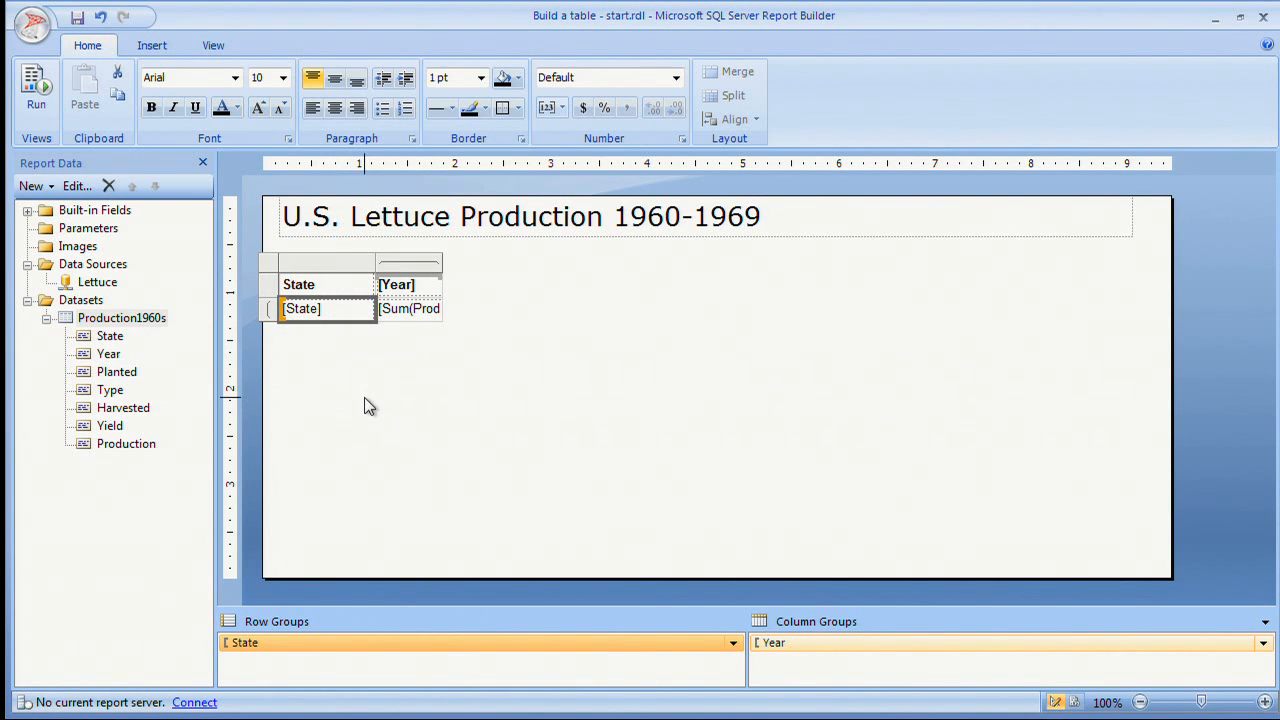
- Delete the matrix, and undo the matrix edits back to the original table with State and Year row groups
click(270, 267)
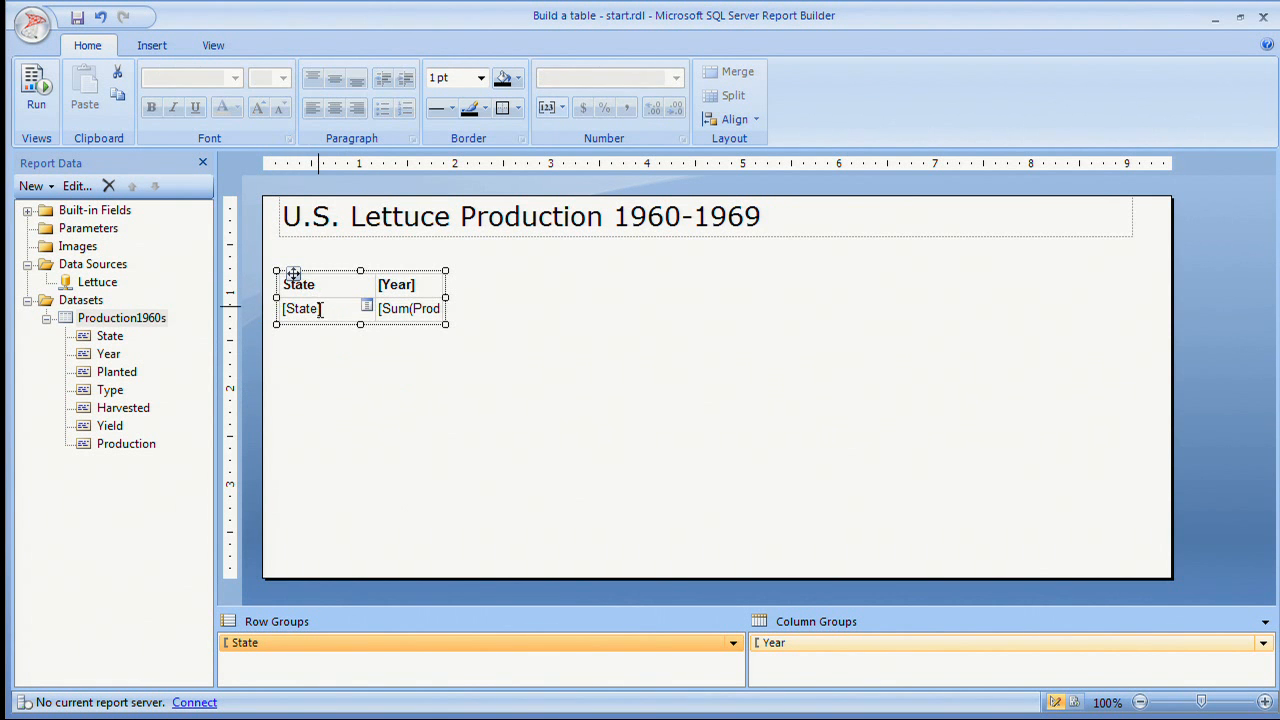
key(Delete)
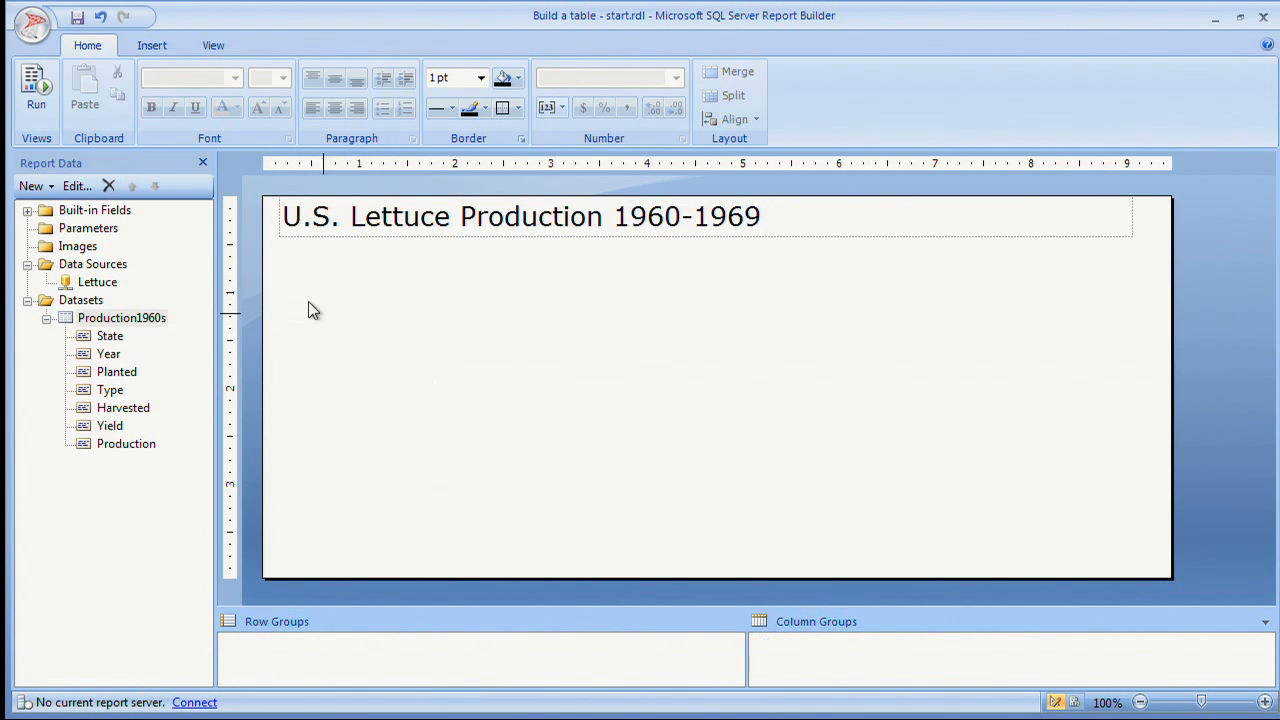
click(101, 18)
click(101, 18)
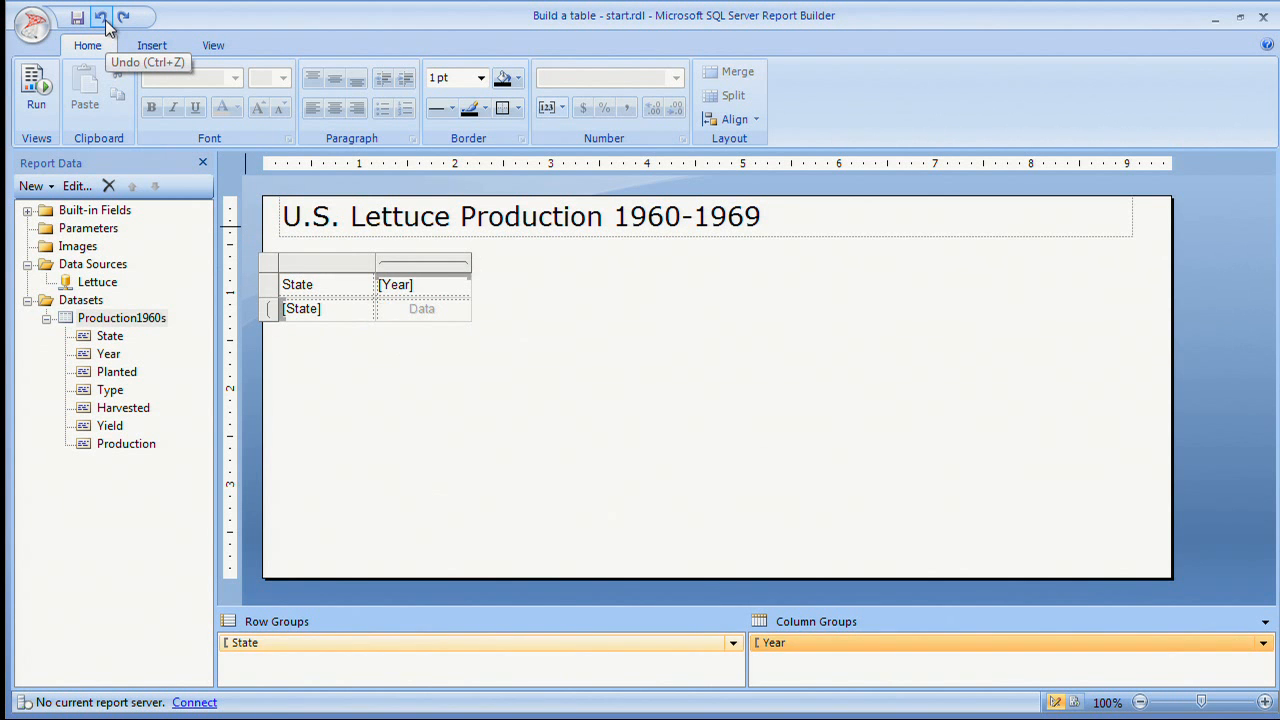
click(101, 18)
click(101, 18)
click(101, 18)
click(101, 18)
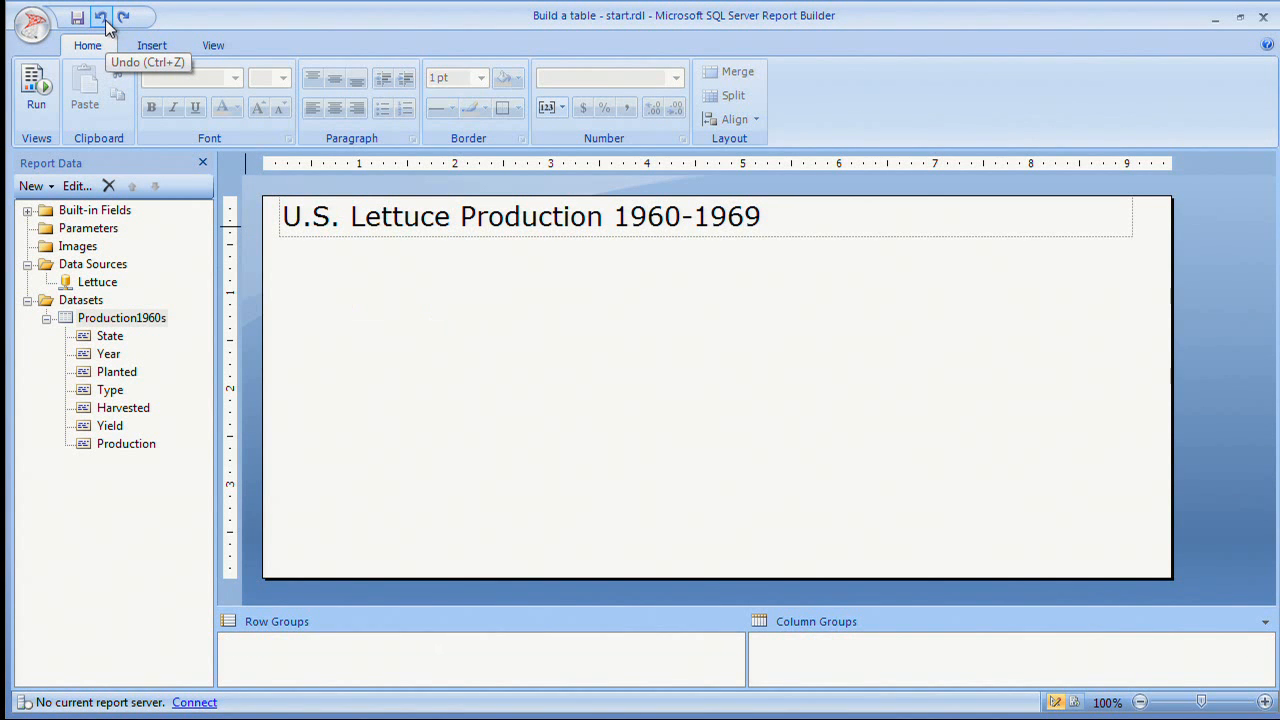
click(101, 18)
click(363, 336)
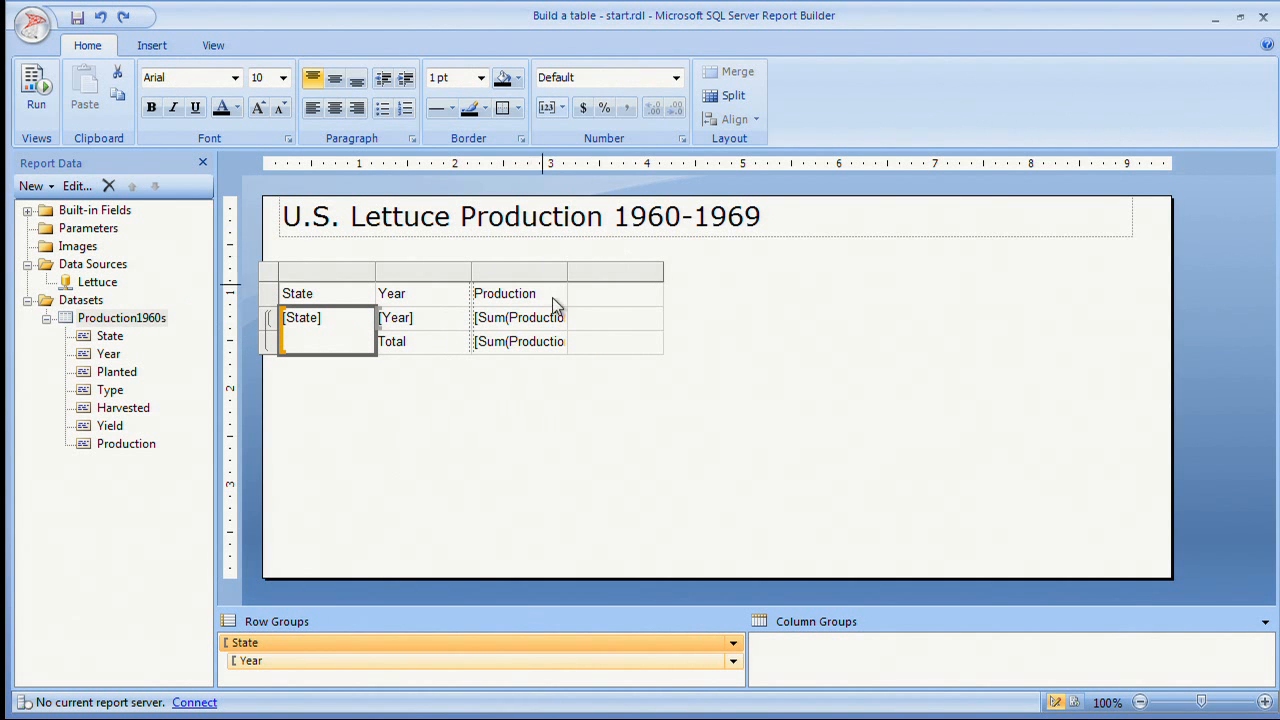
- Delete the Year column together with its associated group, and delete the remaining total row
click(427, 321)
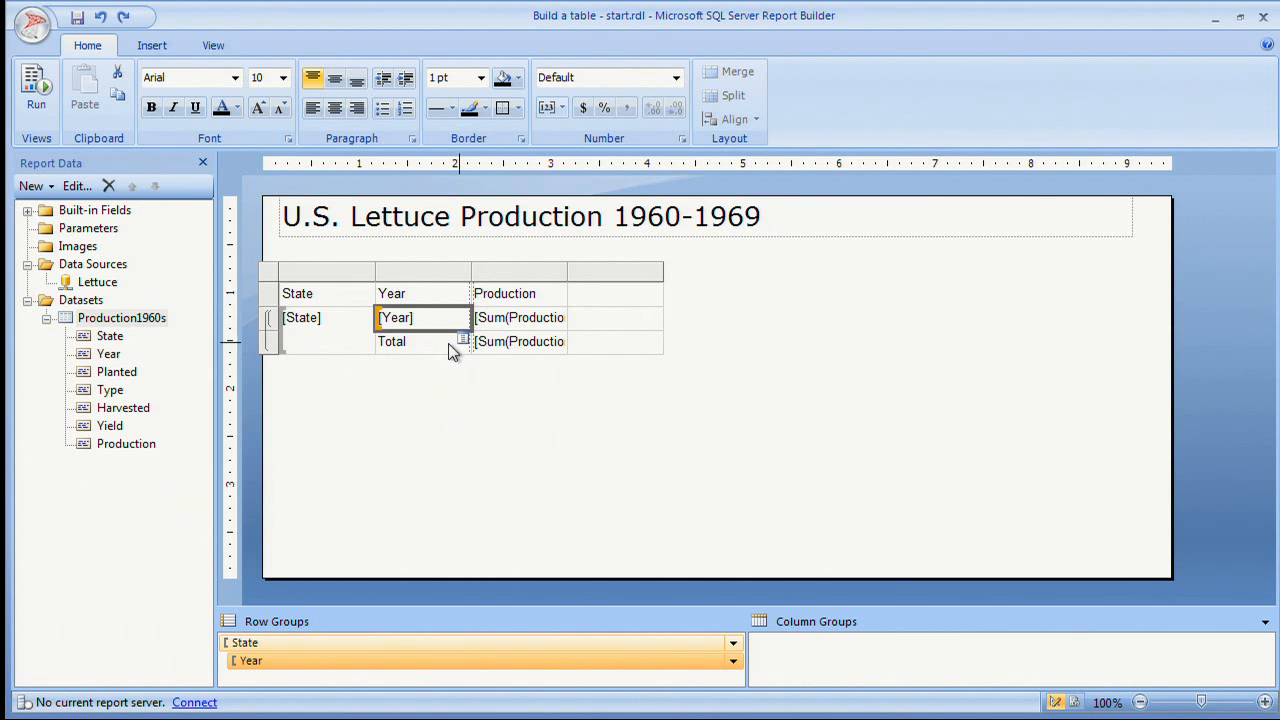
right_click(411, 276)
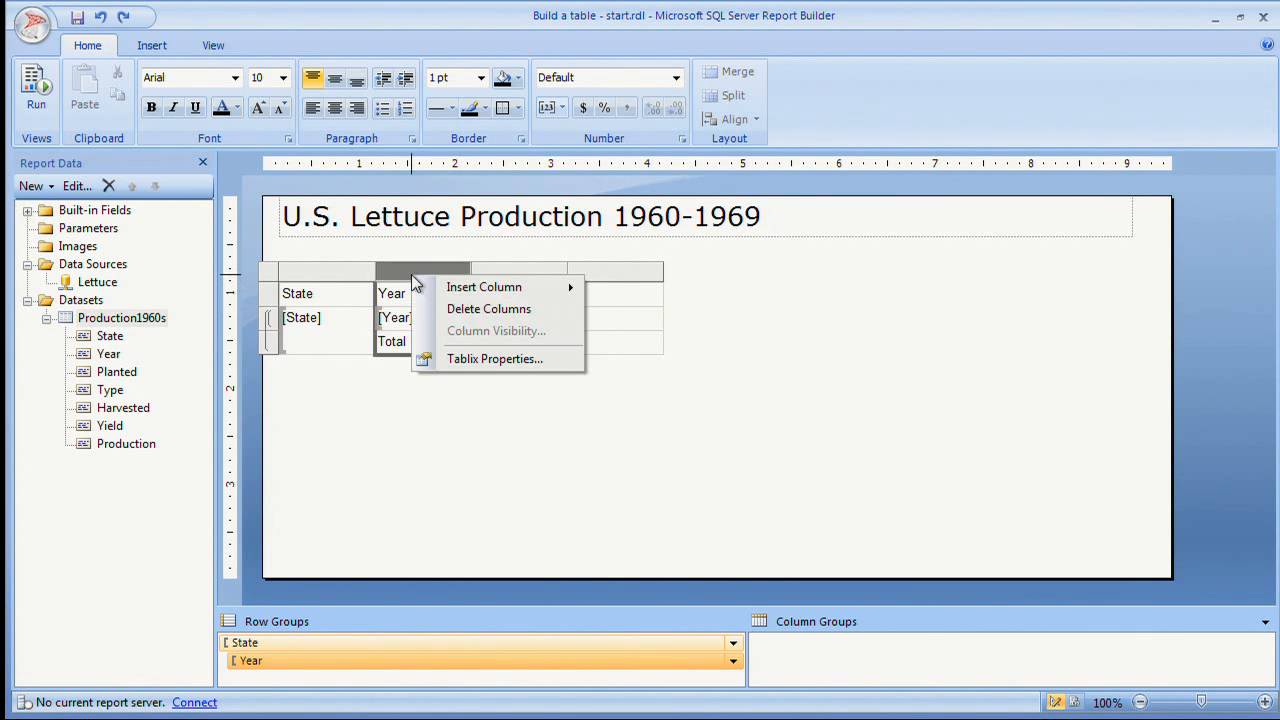
click(472, 311)
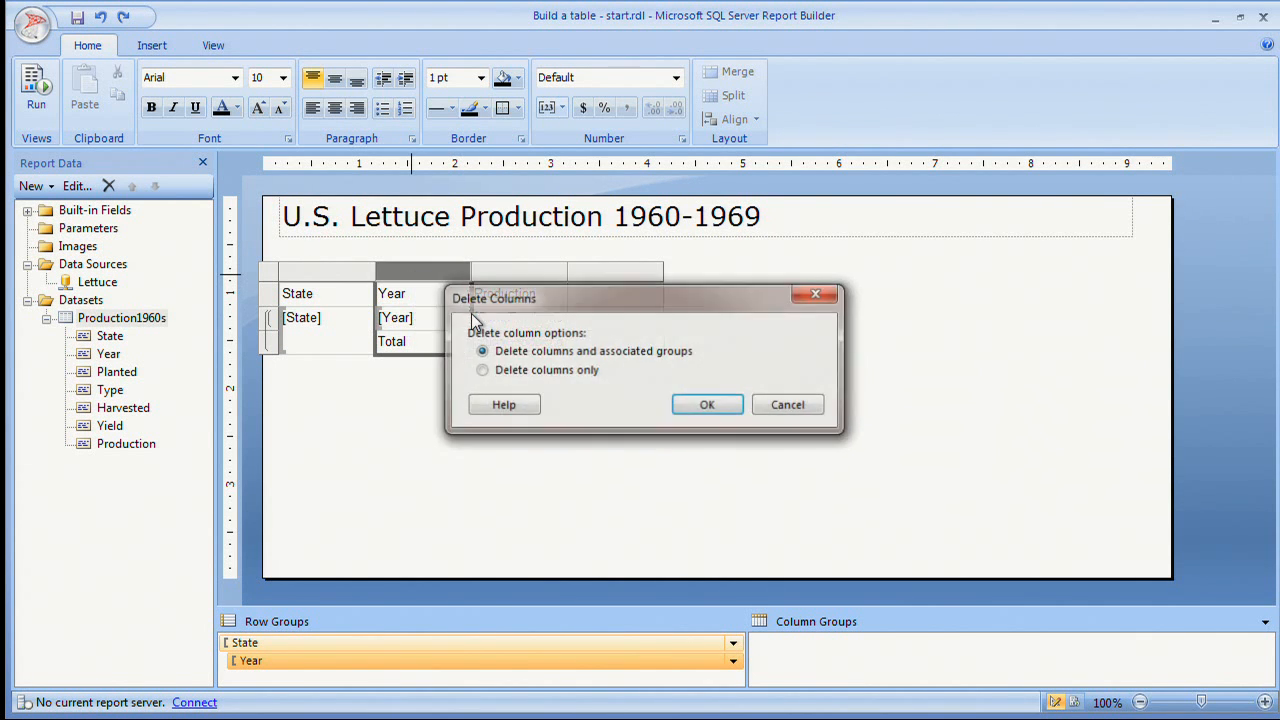
click(697, 406)
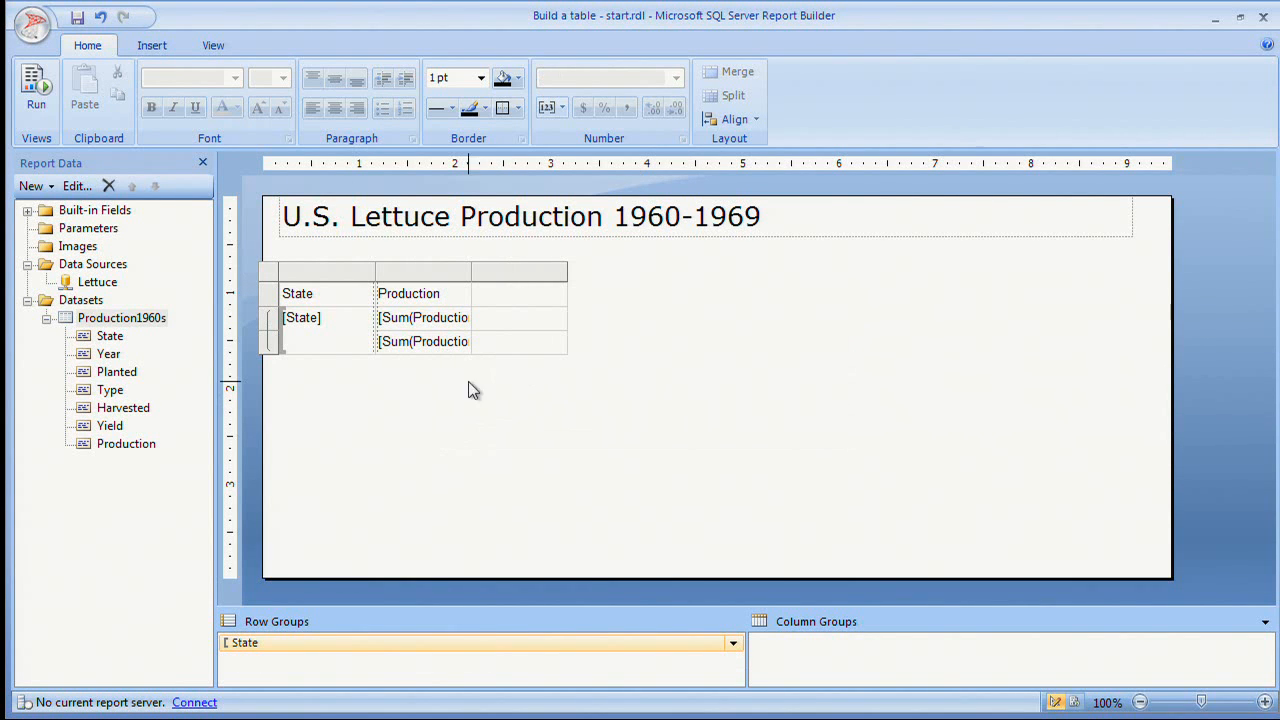
right_click(268, 346)
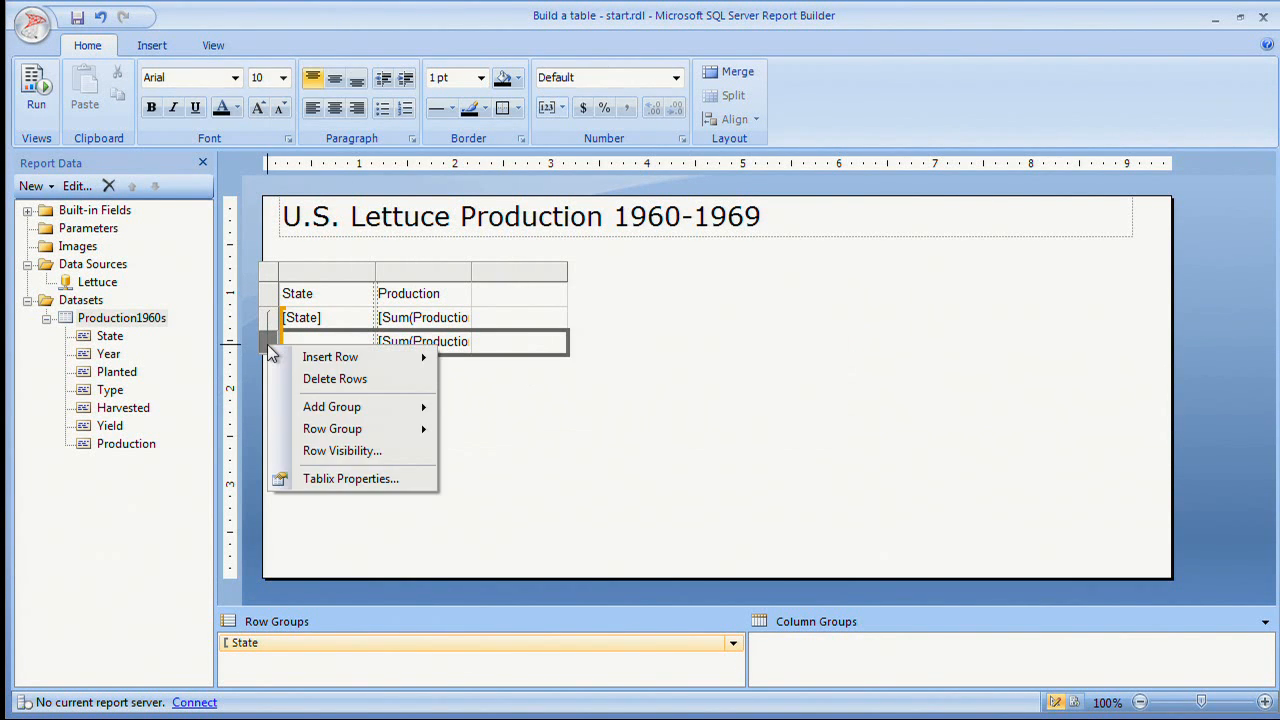
click(310, 378)
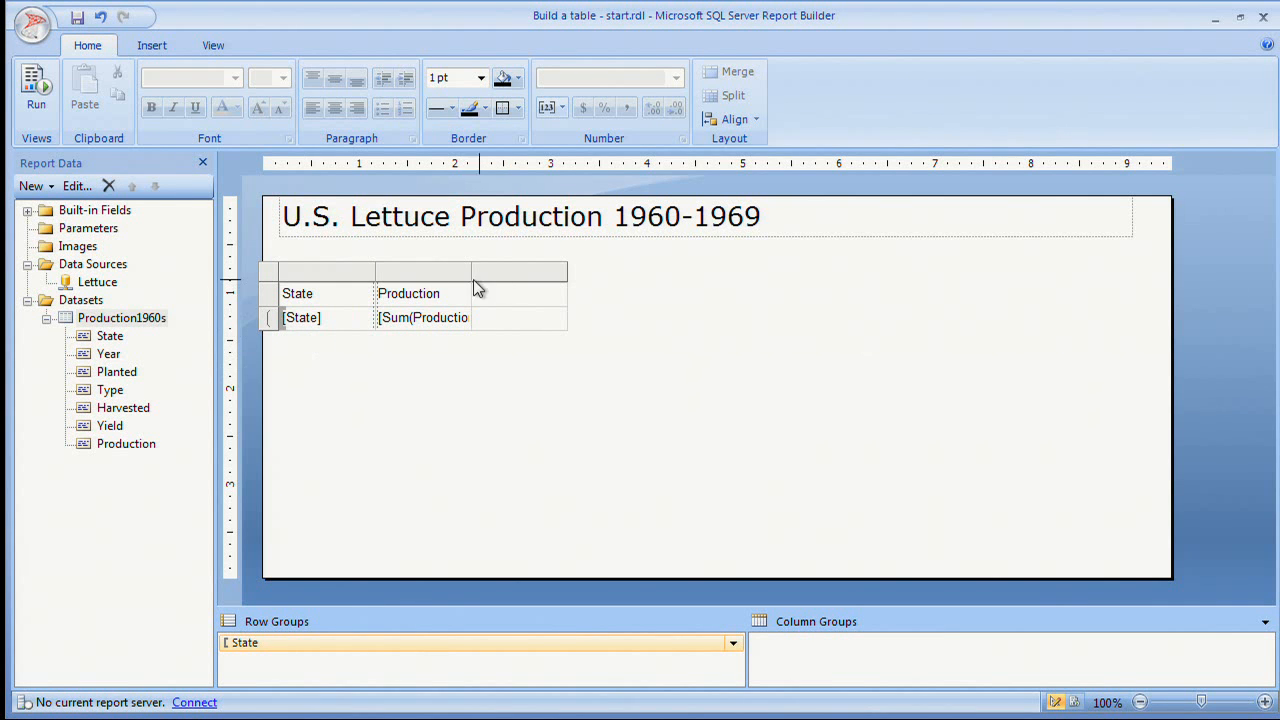
- Add the Year field as a column group of the table
drag(101, 360, 818, 668)
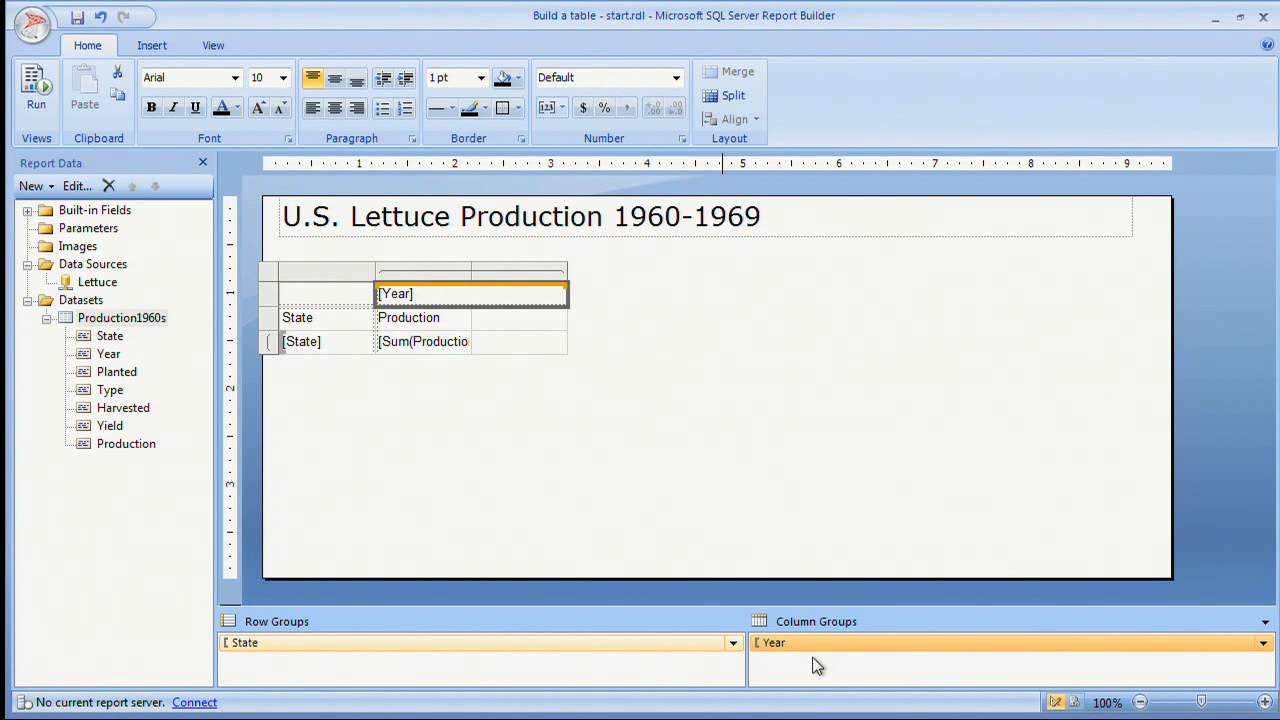
click(331, 319)
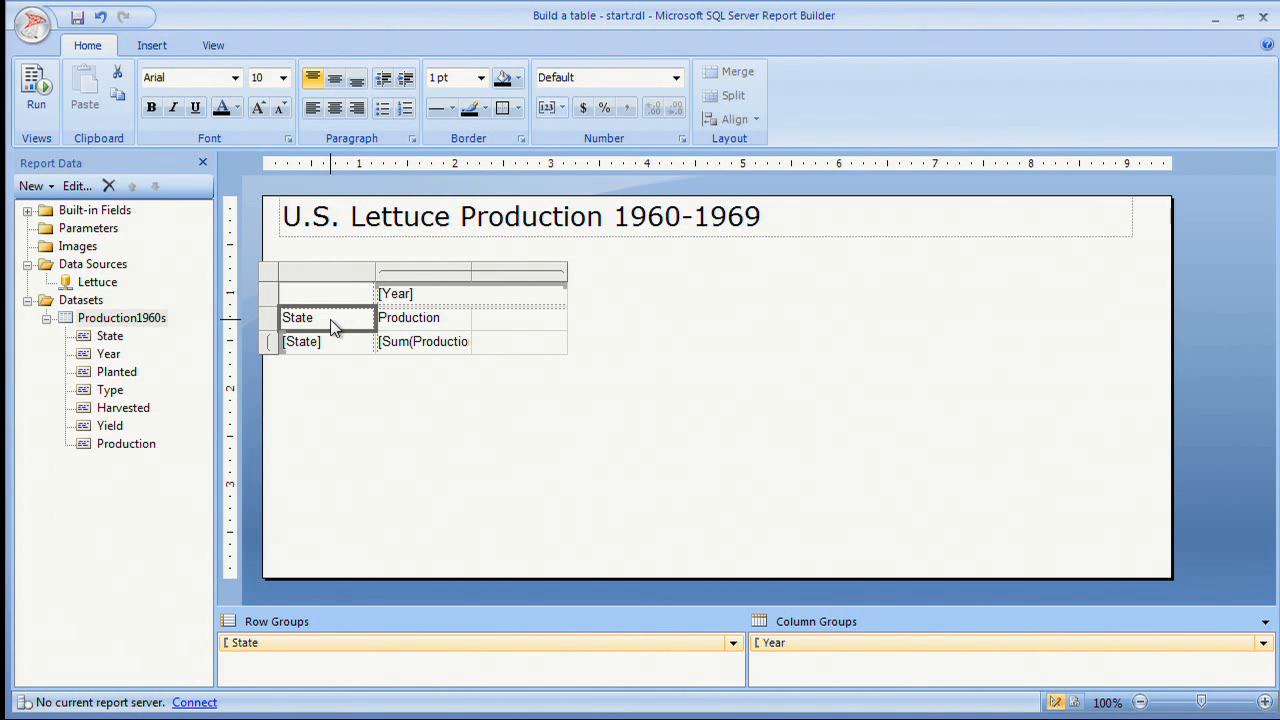
- Move the State header label up into the empty cell beside the Year header
key(ctrl+x)
key(Up)
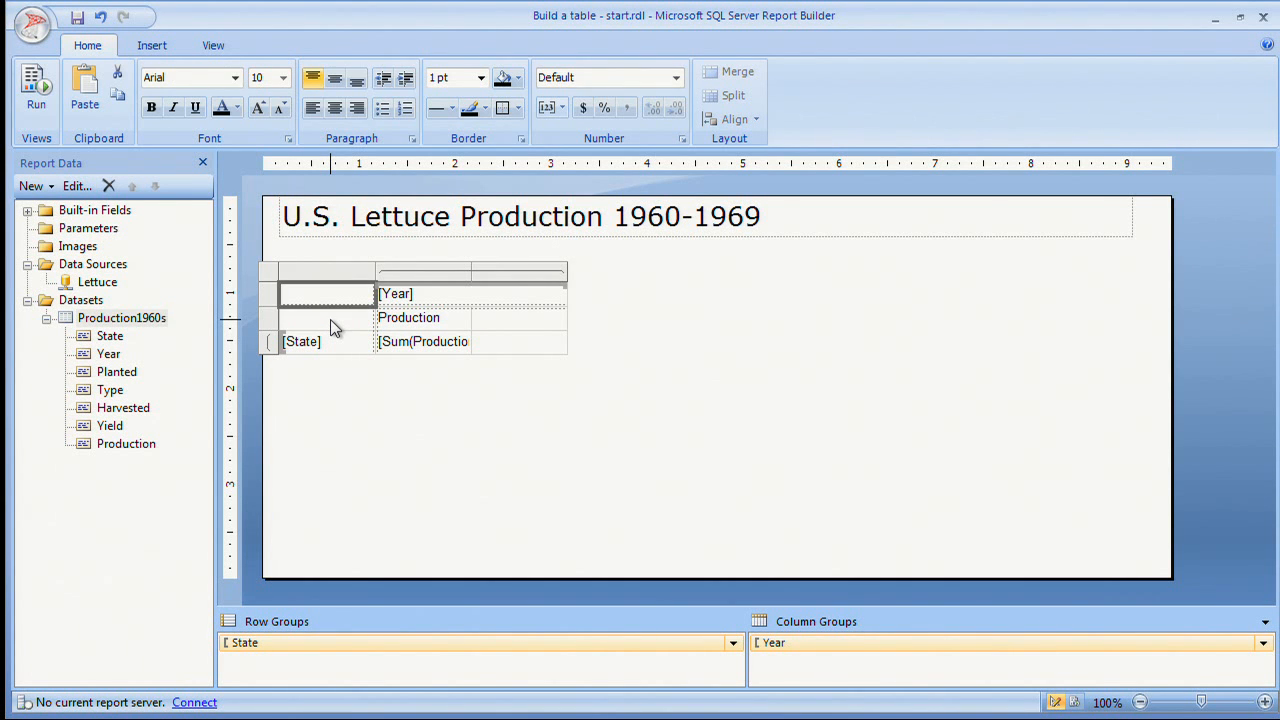
key(ctrl+v)
- Delete the row holding the Production label, and delete the empty column under the Year group
right_click(273, 317)
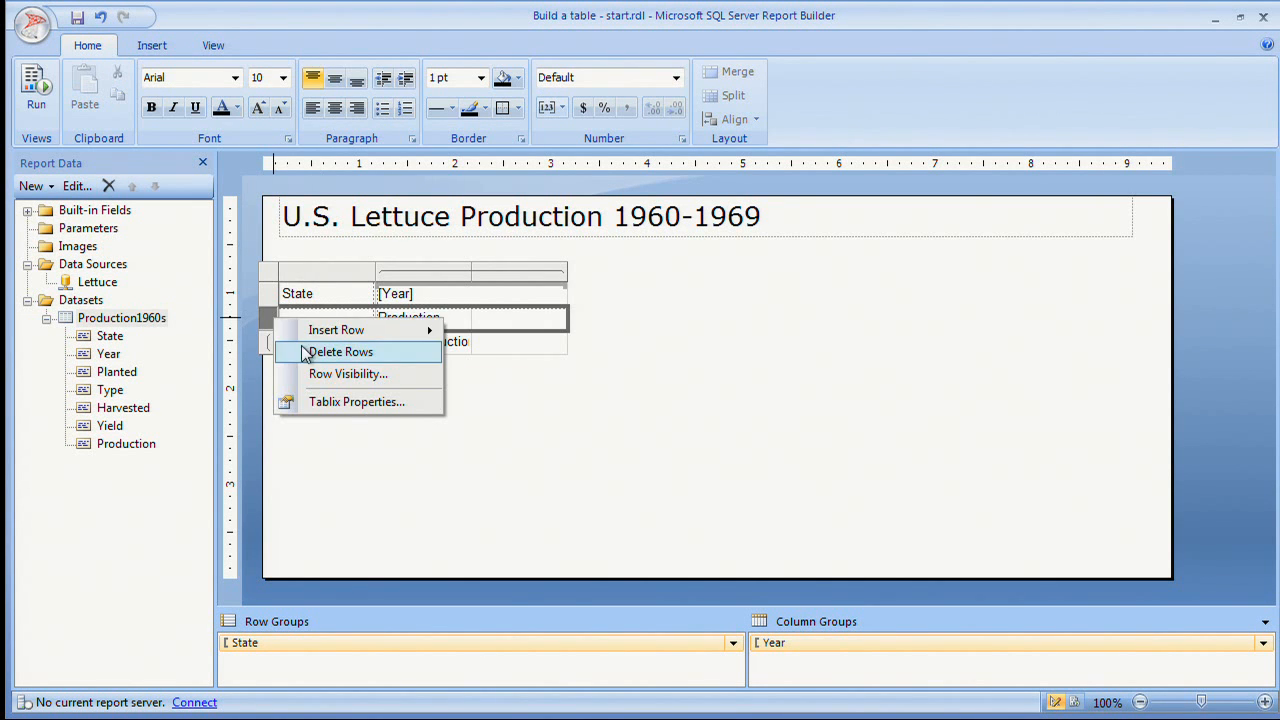
click(306, 355)
right_click(506, 274)
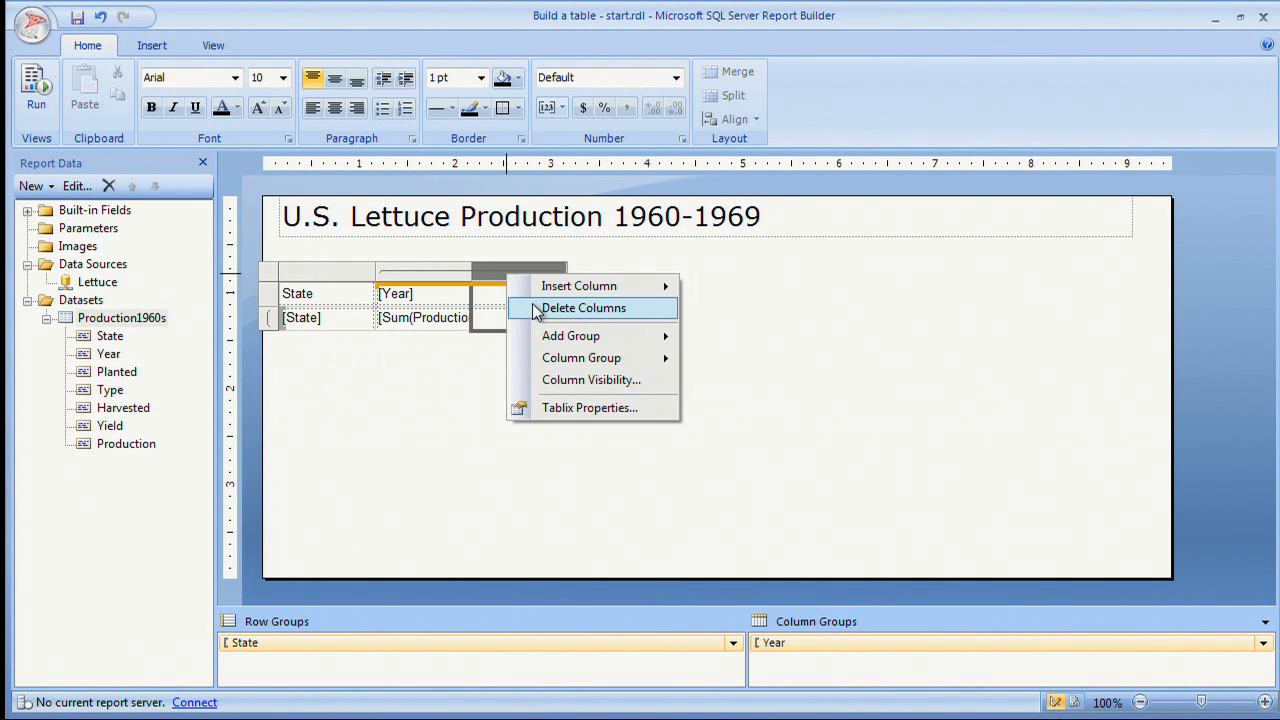
click(584, 308)
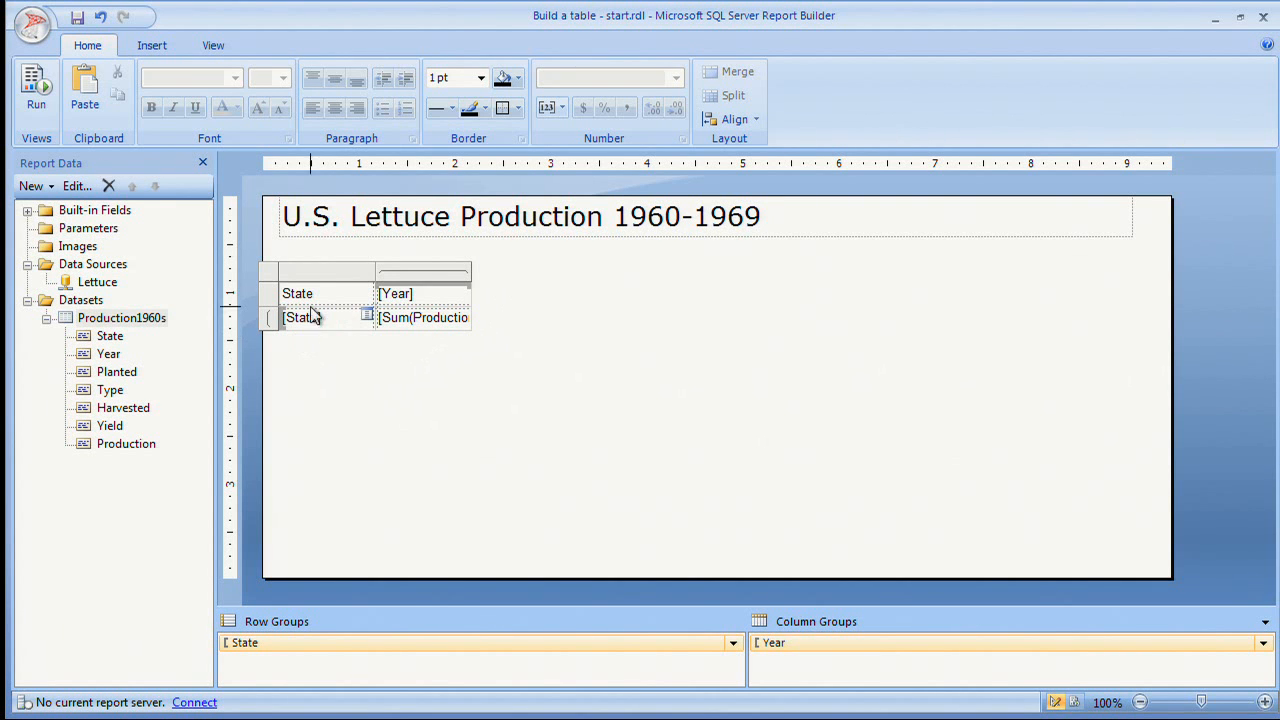
- Make the State and Year header row bold, and preview the report before returning to the design
click(270, 293)
click(154, 106)
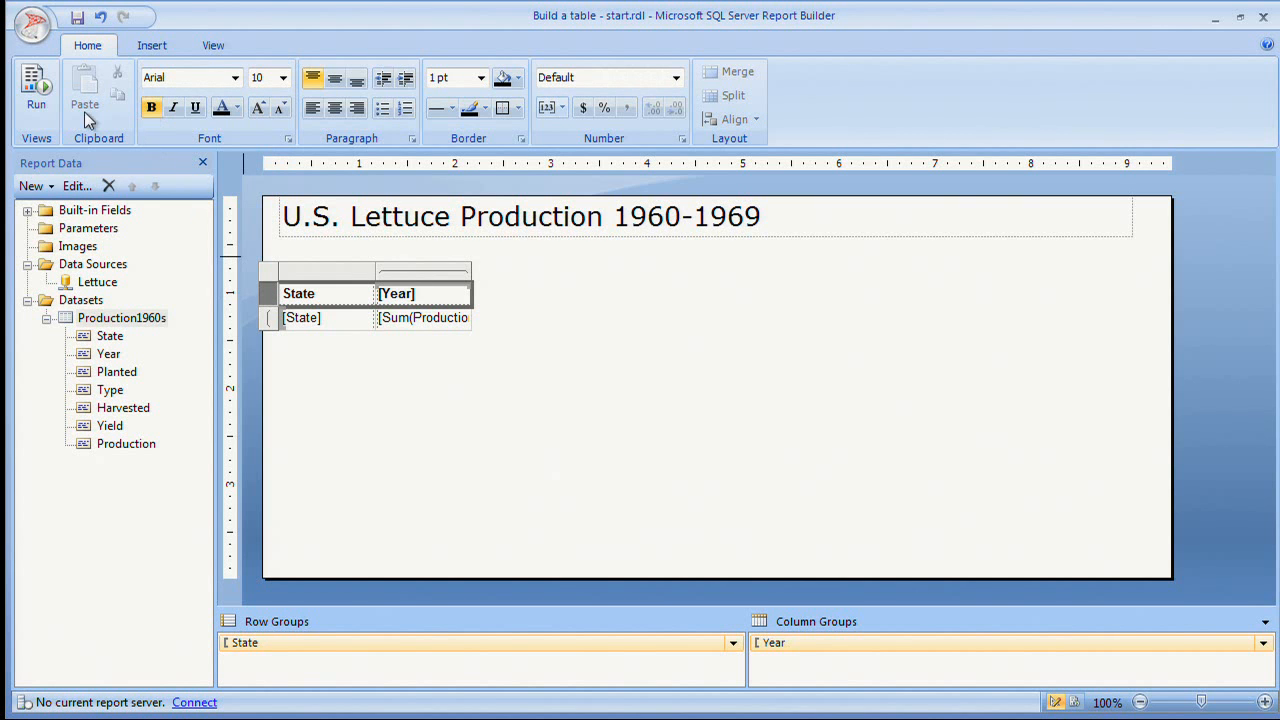
click(35, 100)
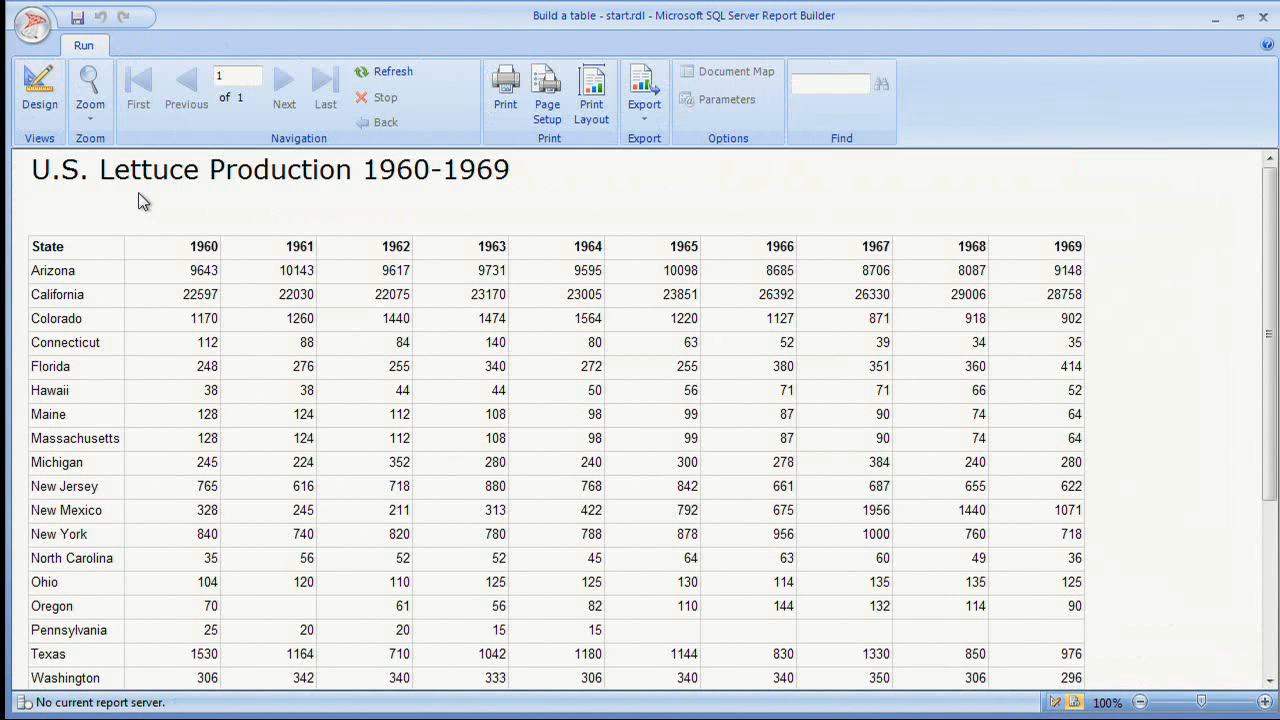
click(40, 100)
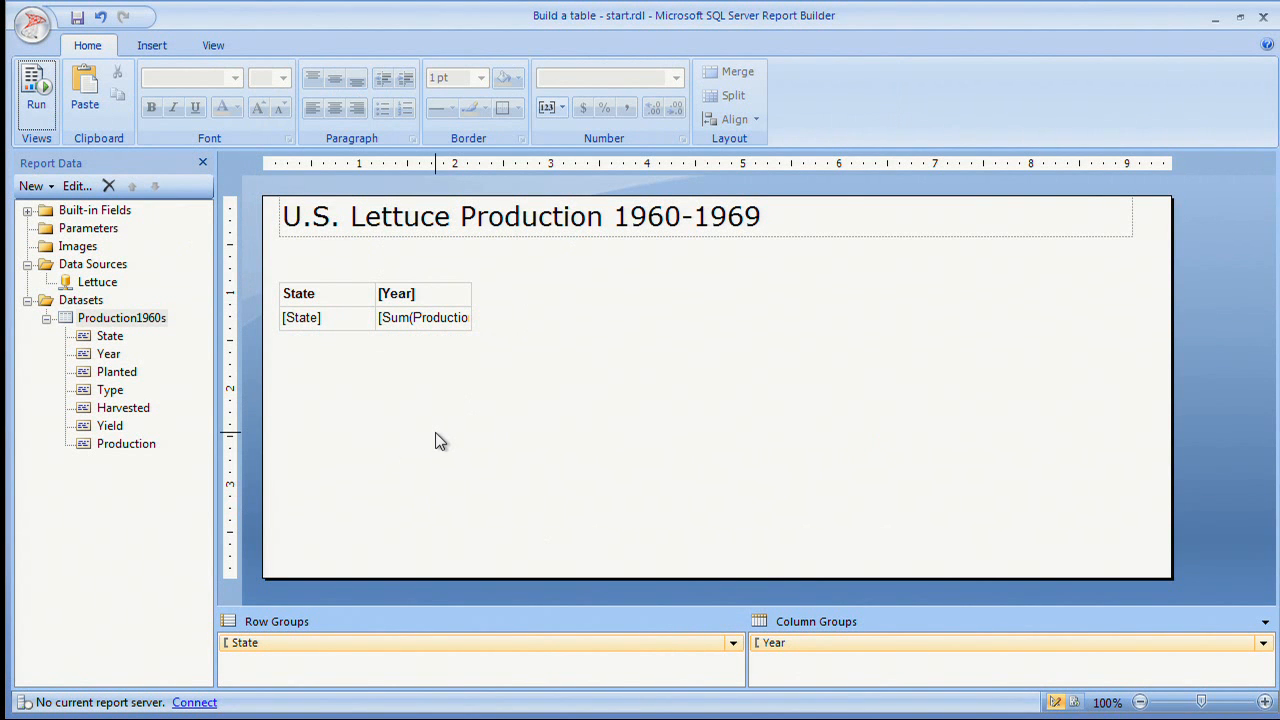
- Add the Planted field before the production sum inside the Year column group, and undo that addition
click(357, 318)
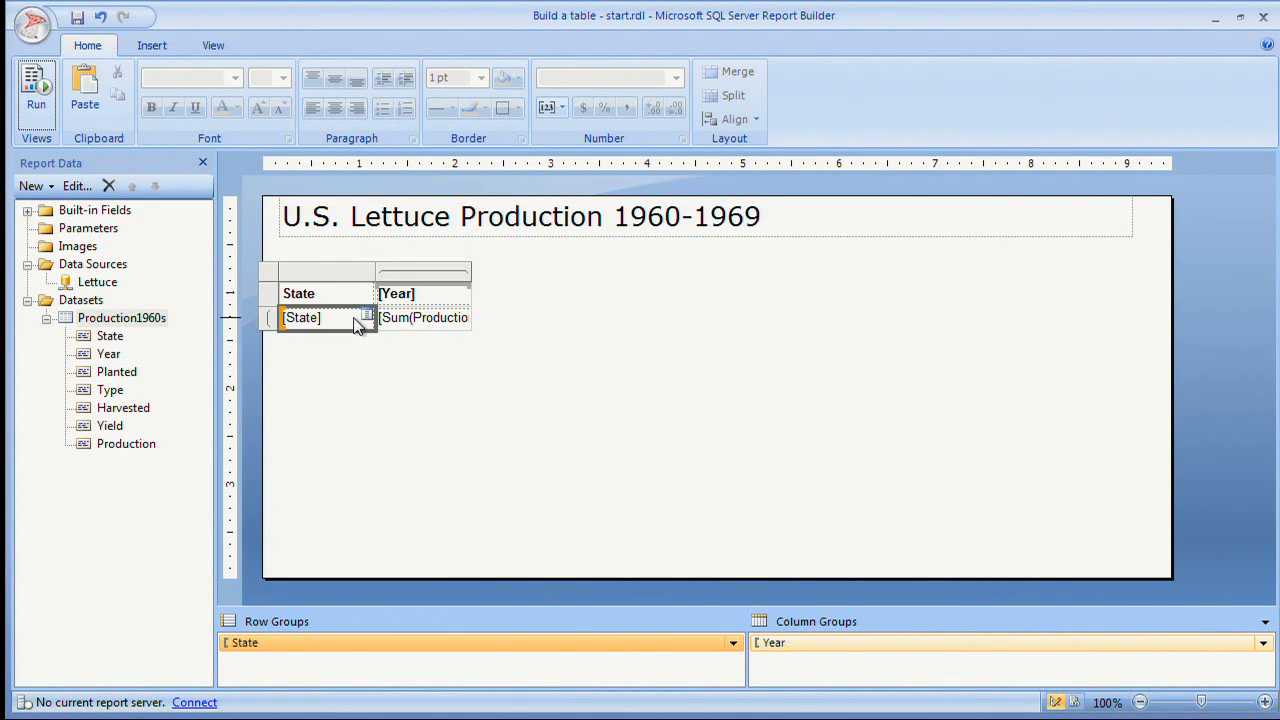
right_click(407, 272)
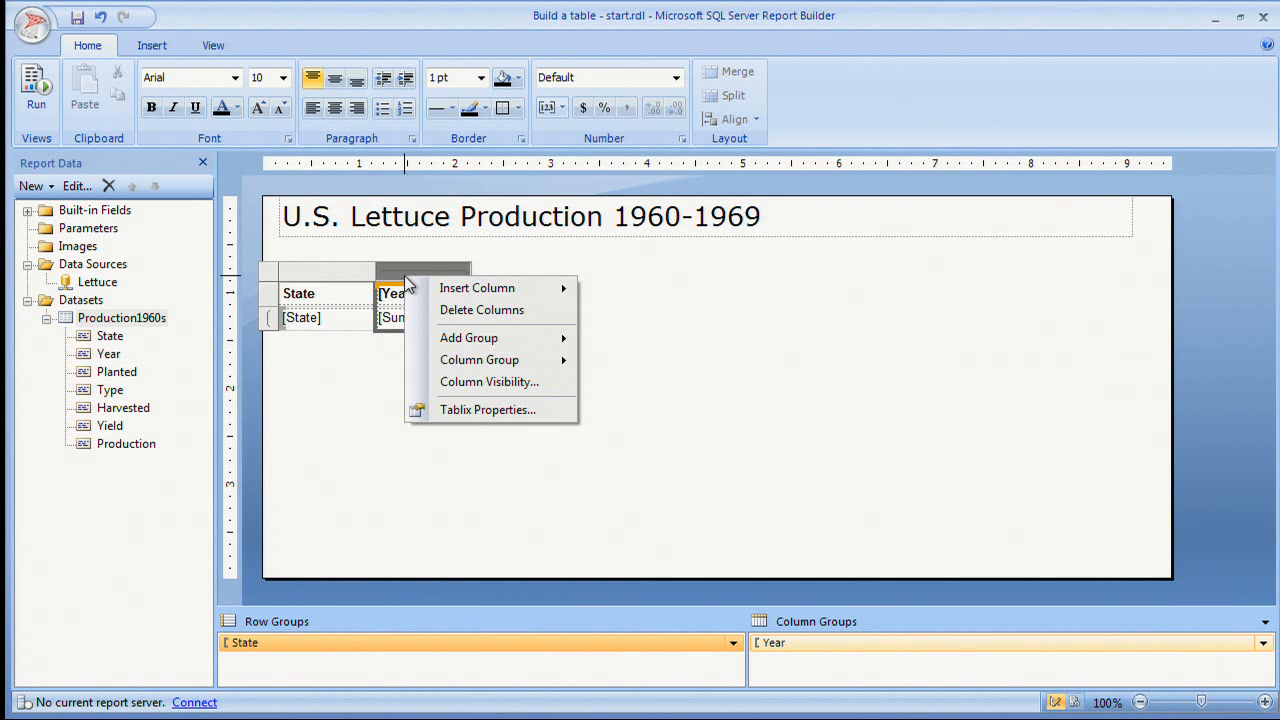
drag(131, 375, 384, 316)
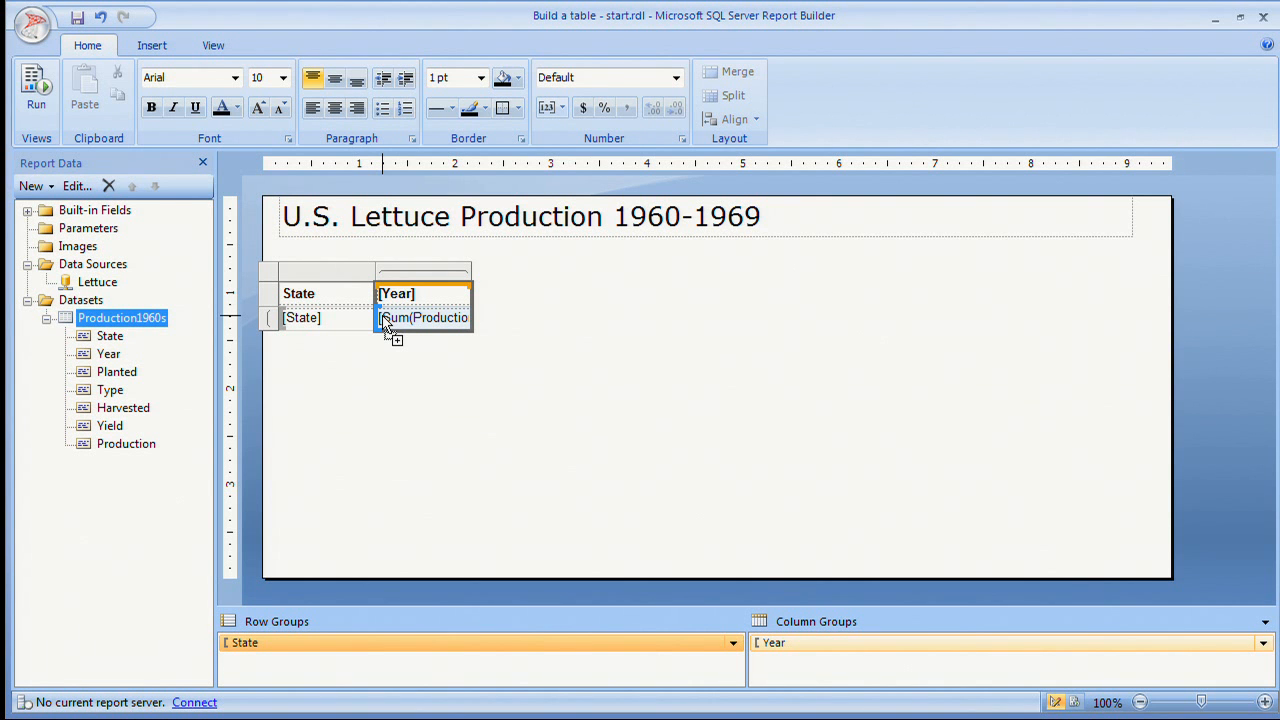
drag(384, 322, 389, 334)
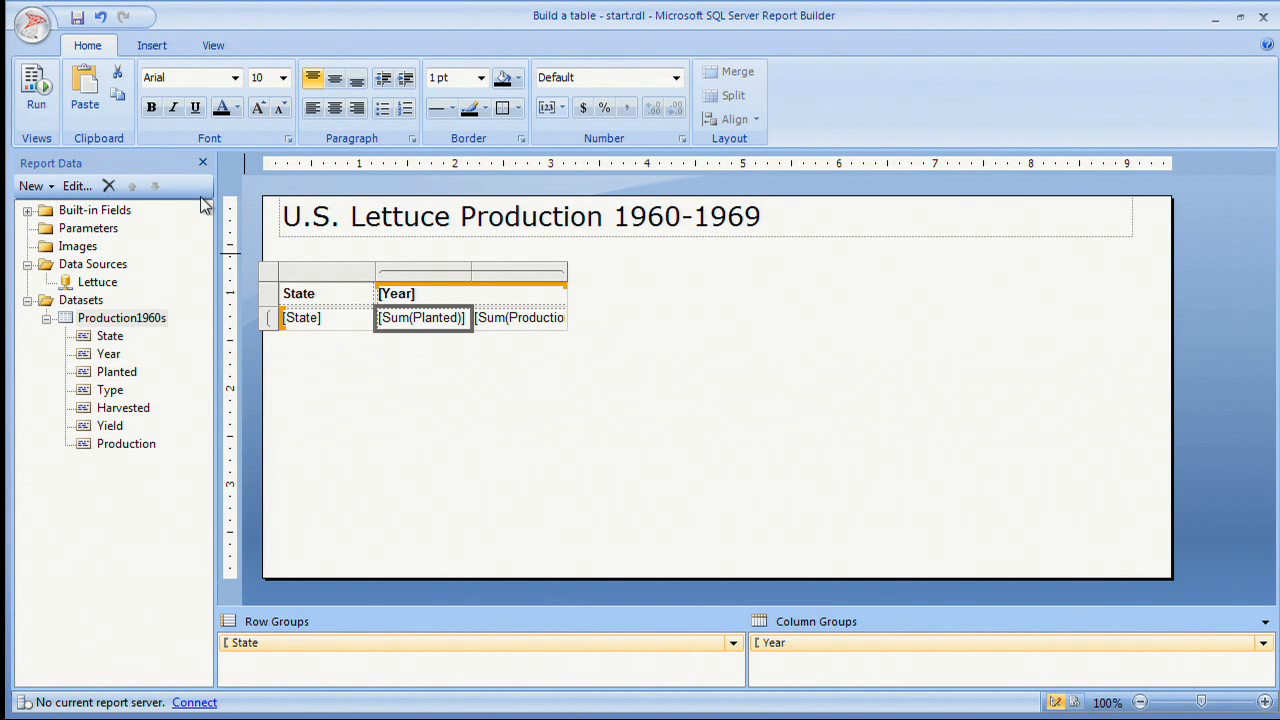
click(101, 15)
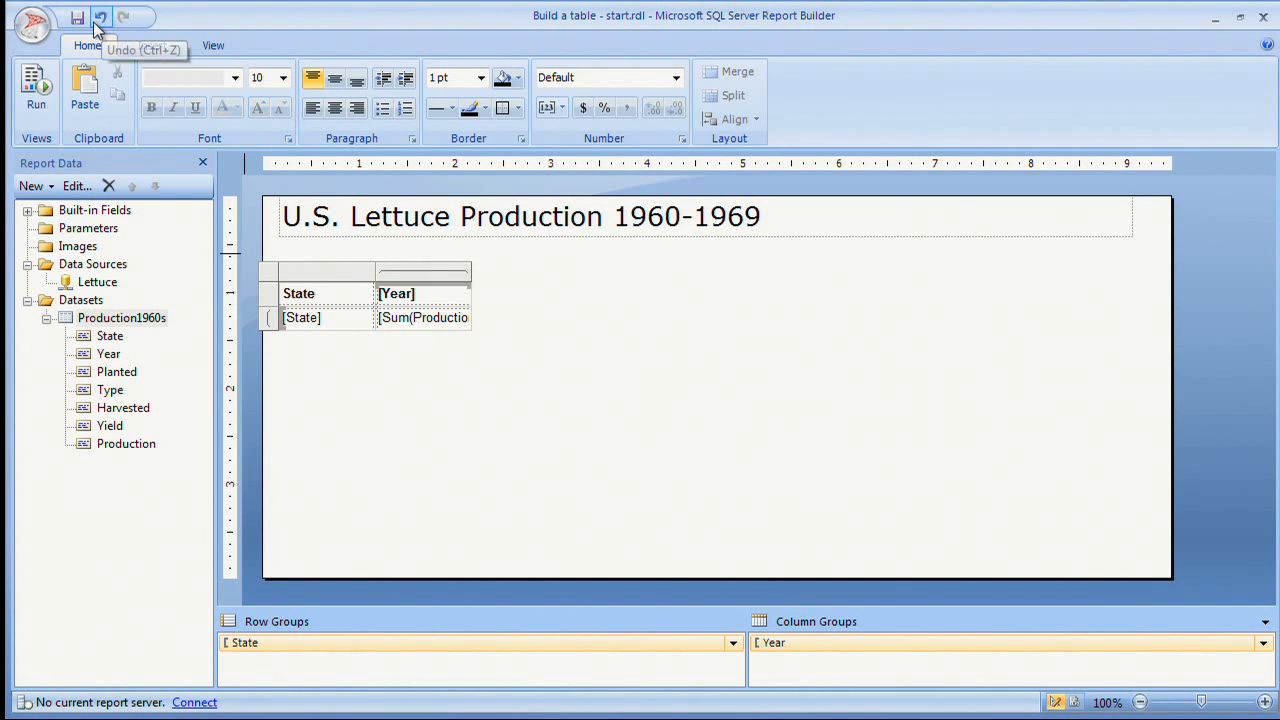
- Insert a column outside the Year group, on its left side, and assign the Planted field to its data cell
right_click(405, 271)
mouse_move(446, 285)
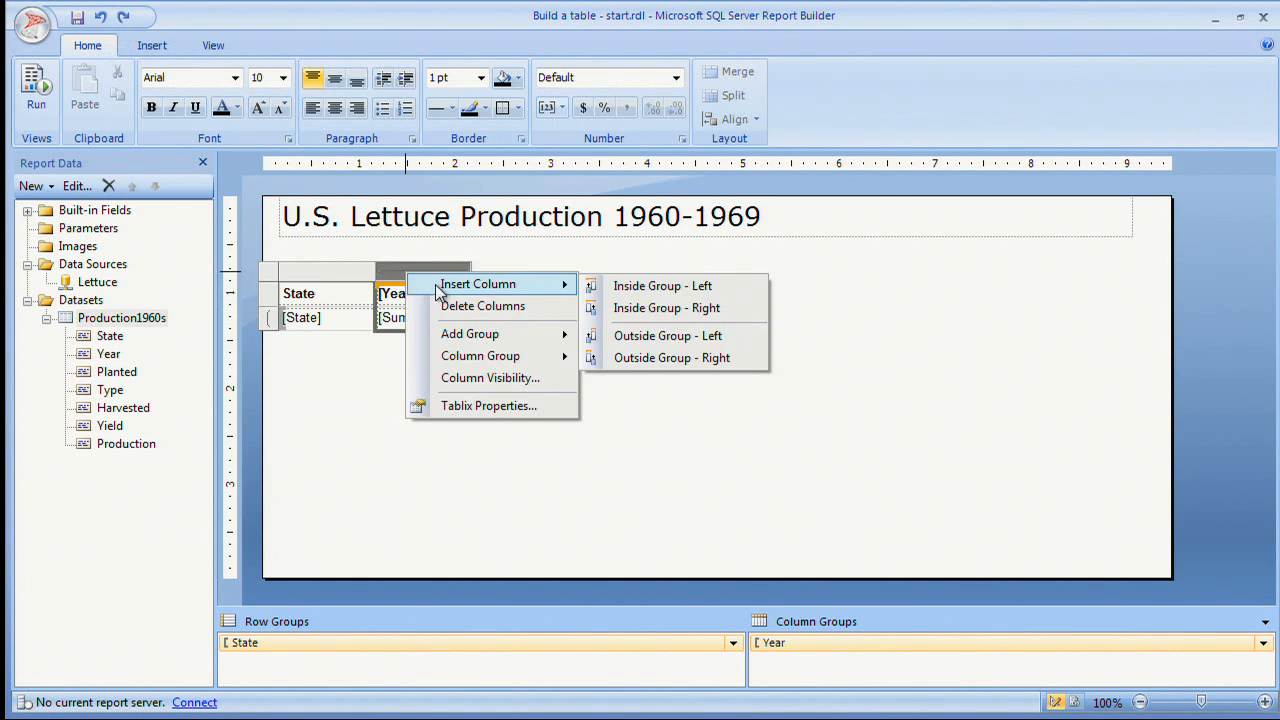
click(657, 338)
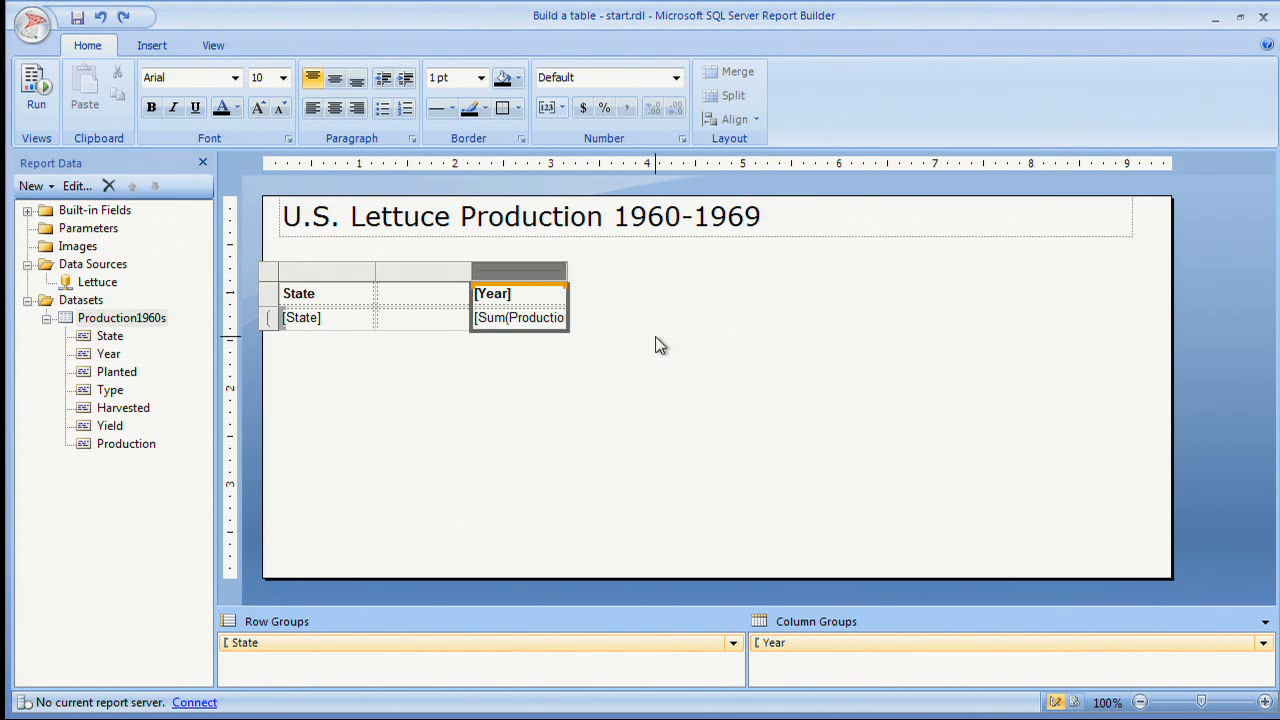
click(426, 324)
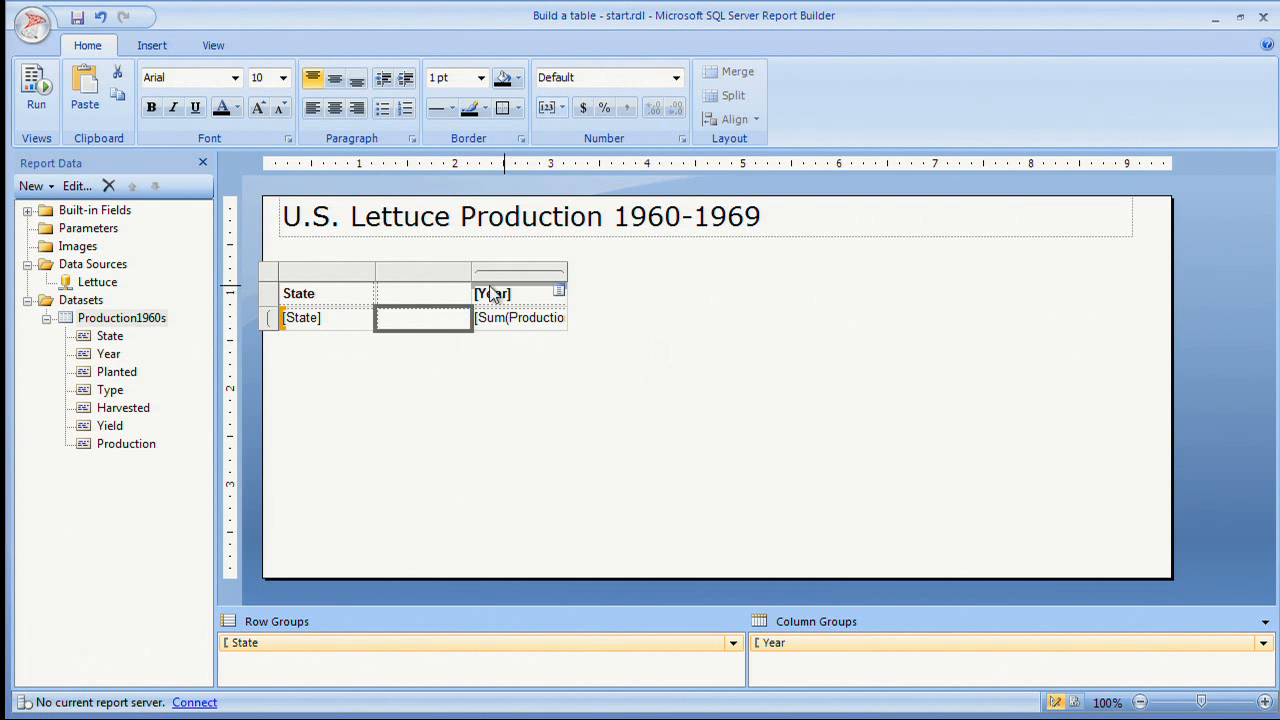
click(427, 296)
click(428, 318)
click(464, 317)
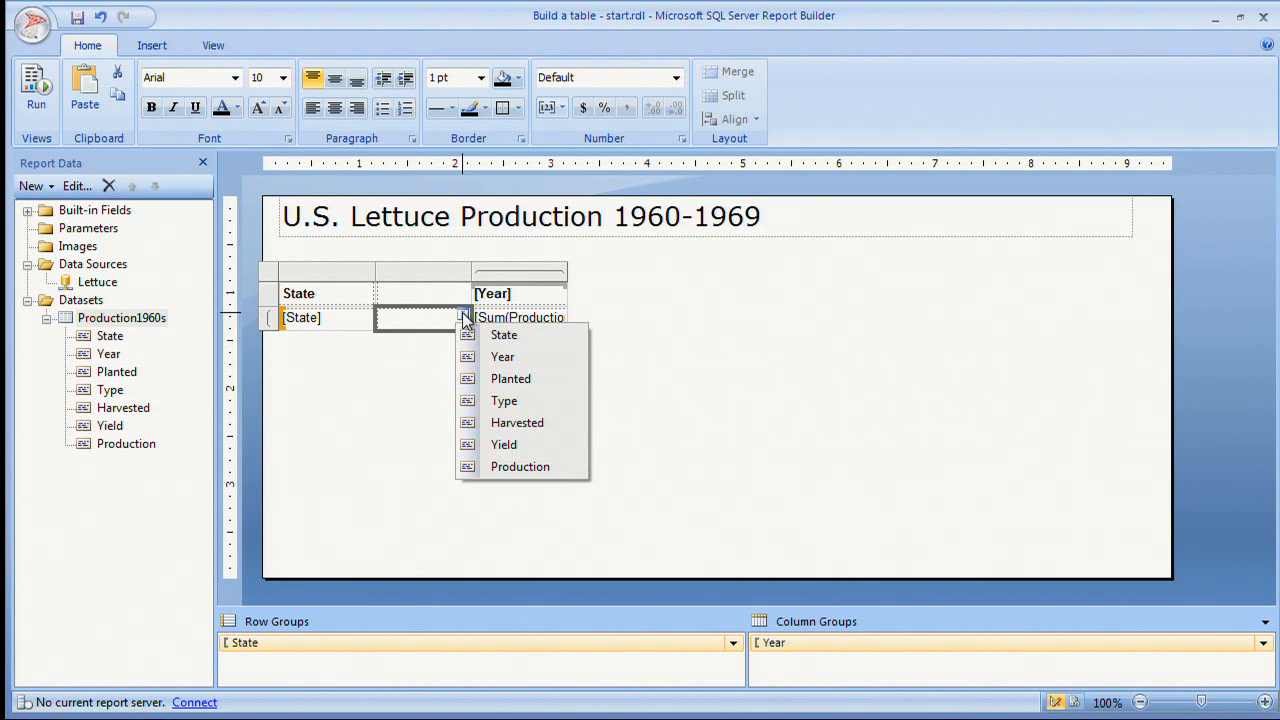
click(515, 380)
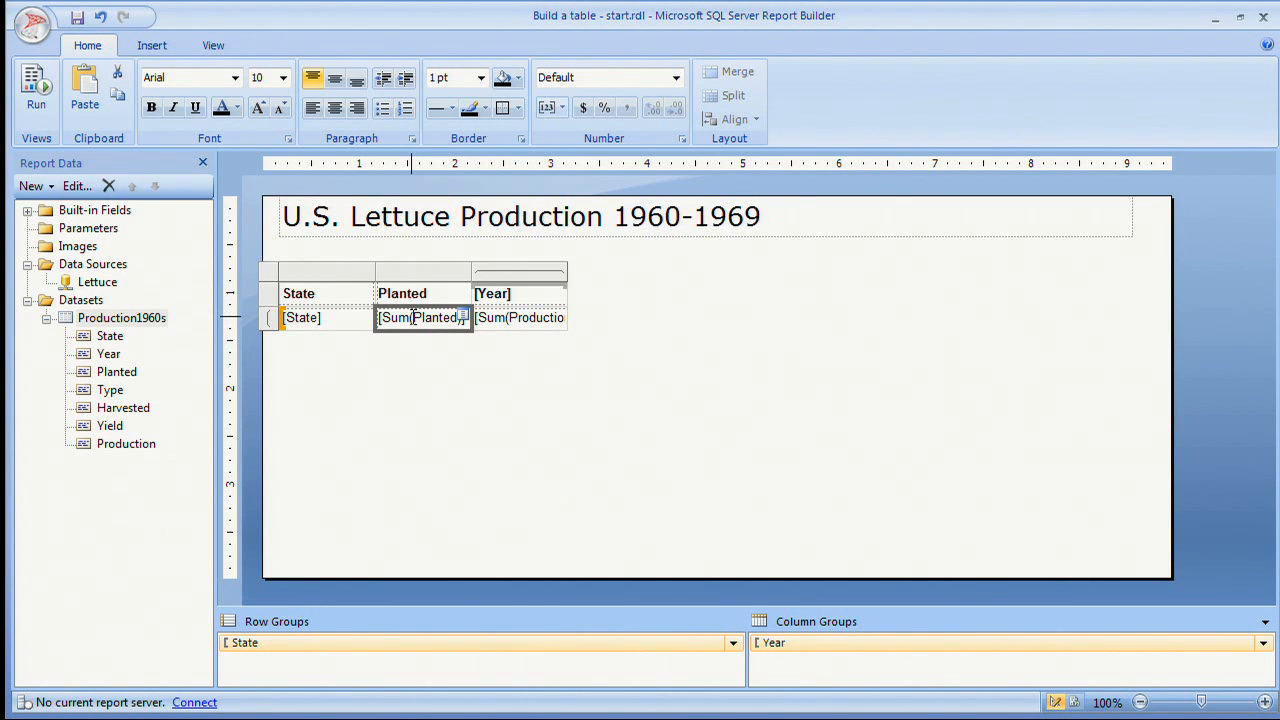
- Add the Harvested field as a column between Planted and Year, and change its header to "Harvested %"
right_click(416, 272)
click(393, 271)
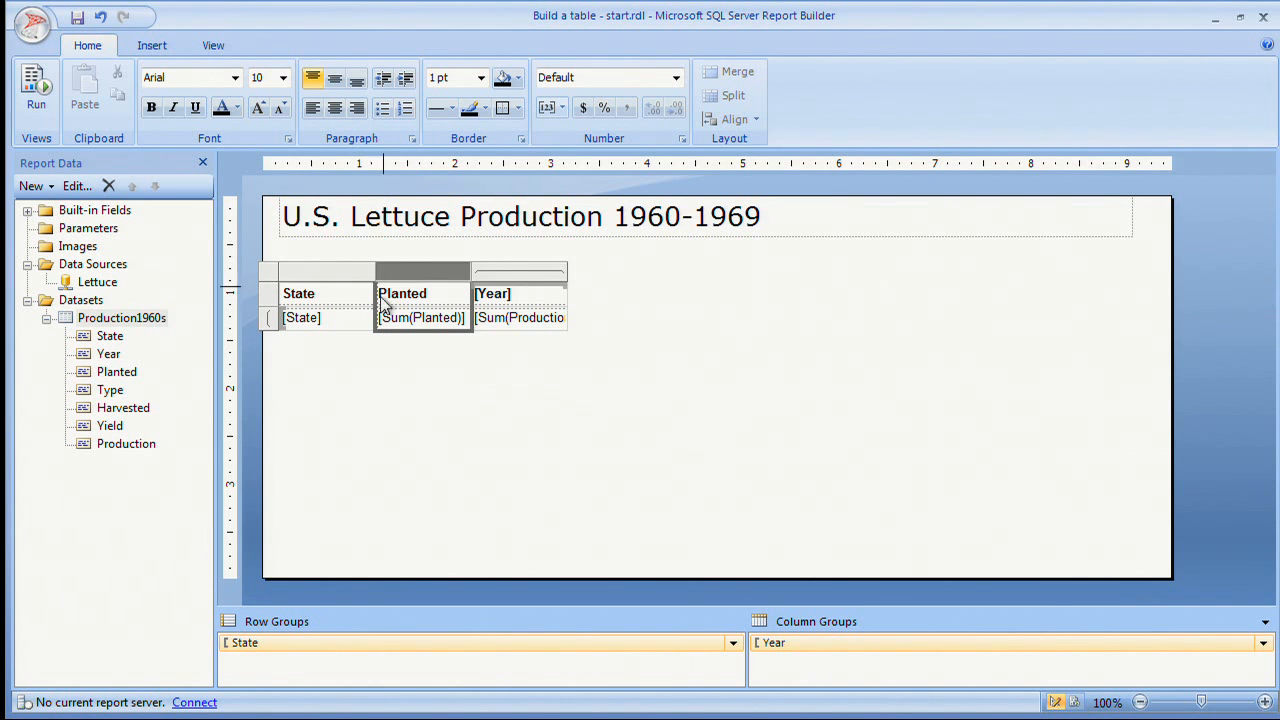
click(133, 409)
mouse_move(138, 416)
mouse_down()
mouse_move(460, 331)
mouse_move(440, 333)
mouse_move(441, 318)
mouse_up()
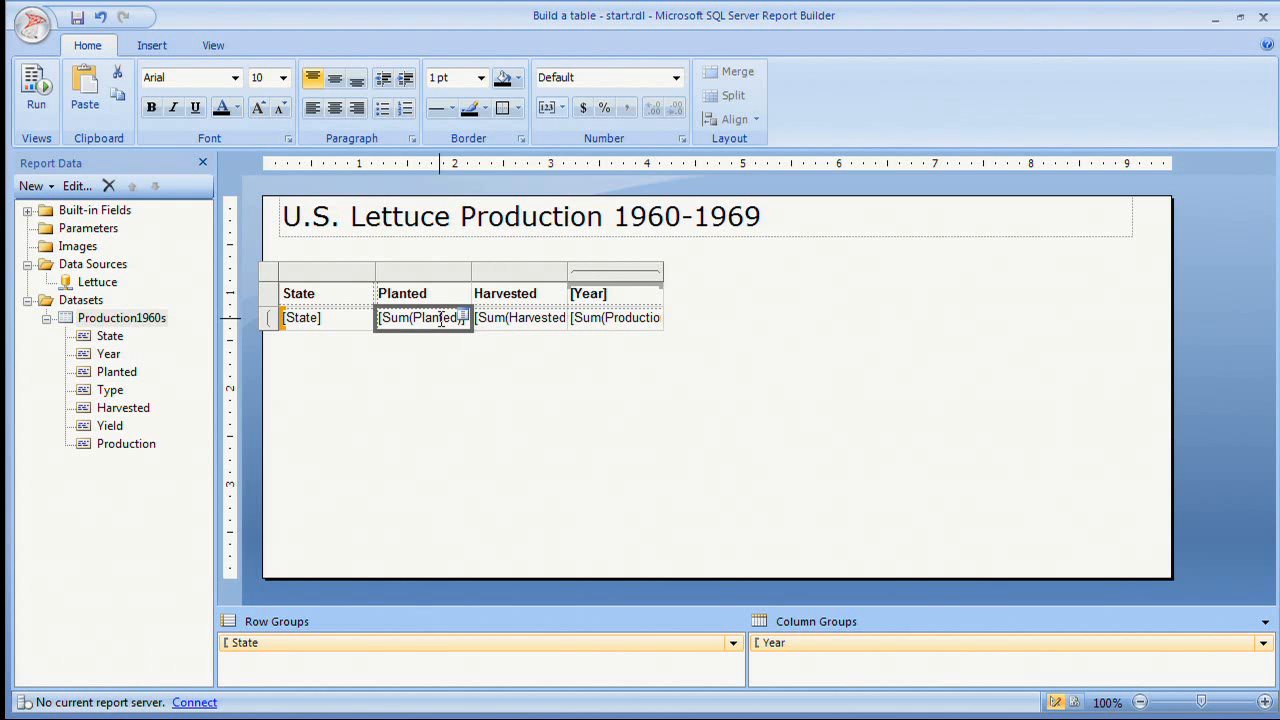
click(540, 294)
click(540, 294)
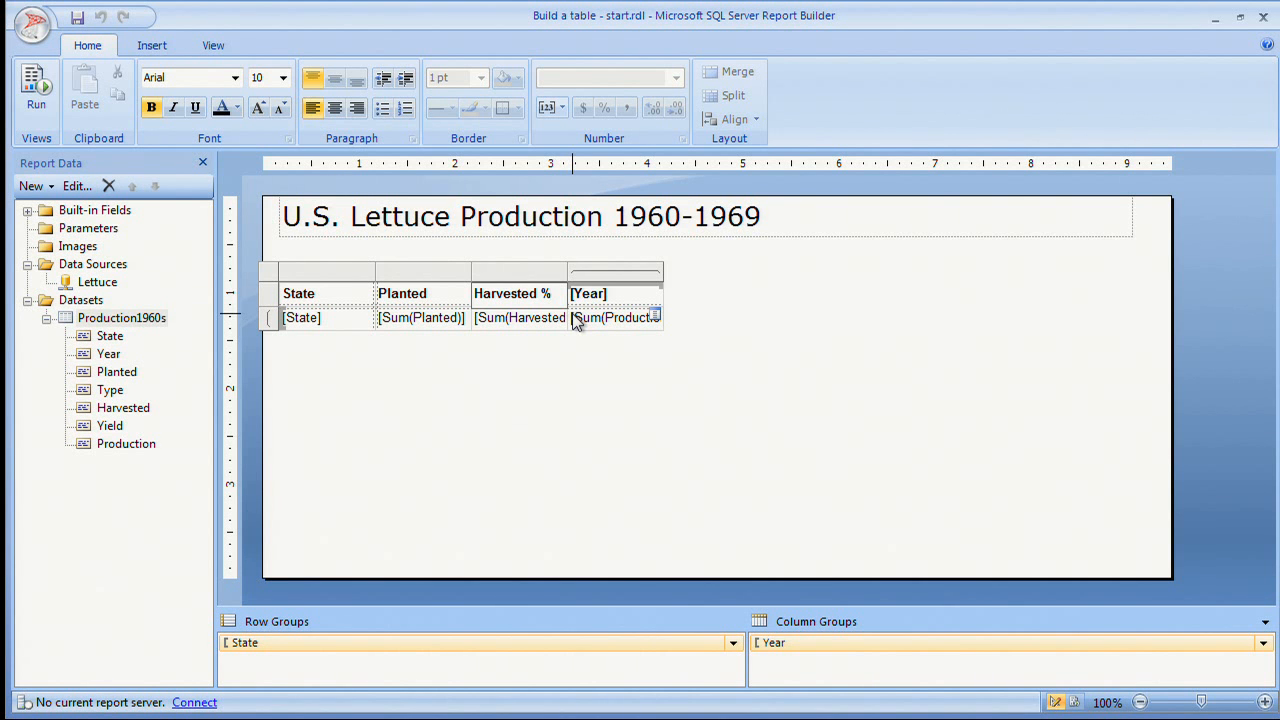
- Set the Harvested % cell's expression to =Sum(Fields!Harvested.Value) / Sum(Fields!Planted.Value) and format it as a percentage
click(507, 320)
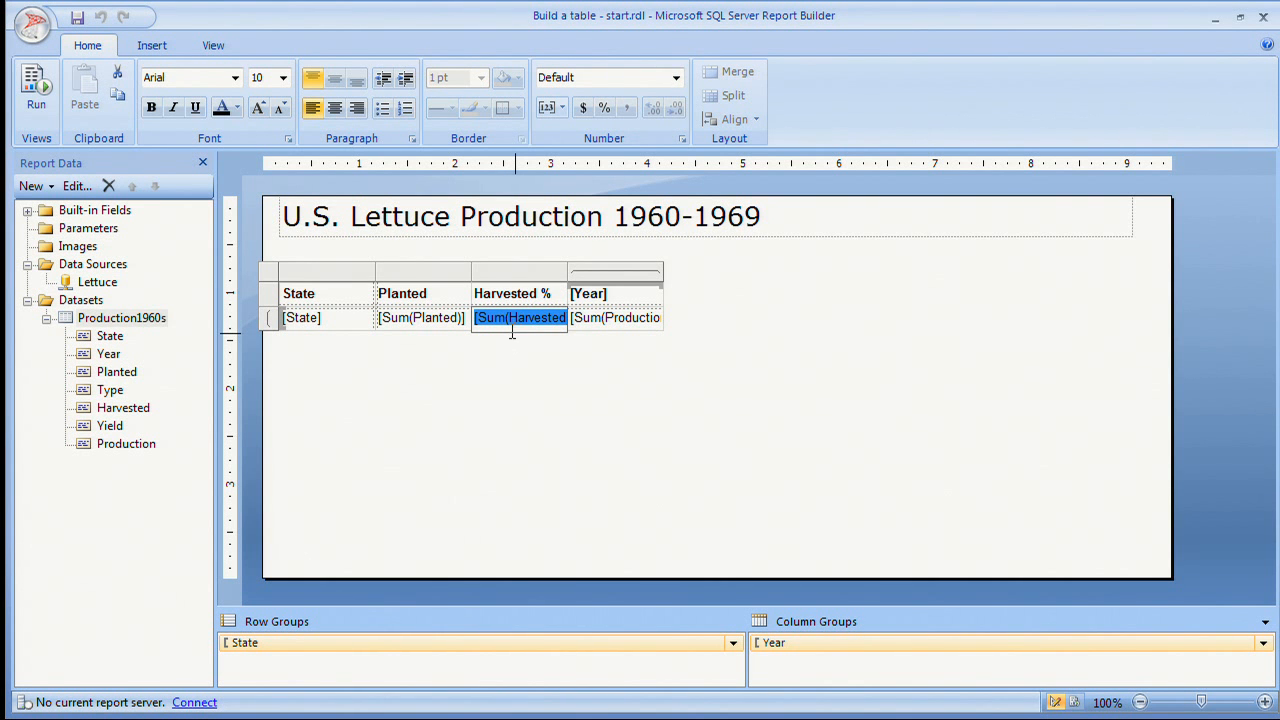
right_click(519, 312)
click(570, 444)
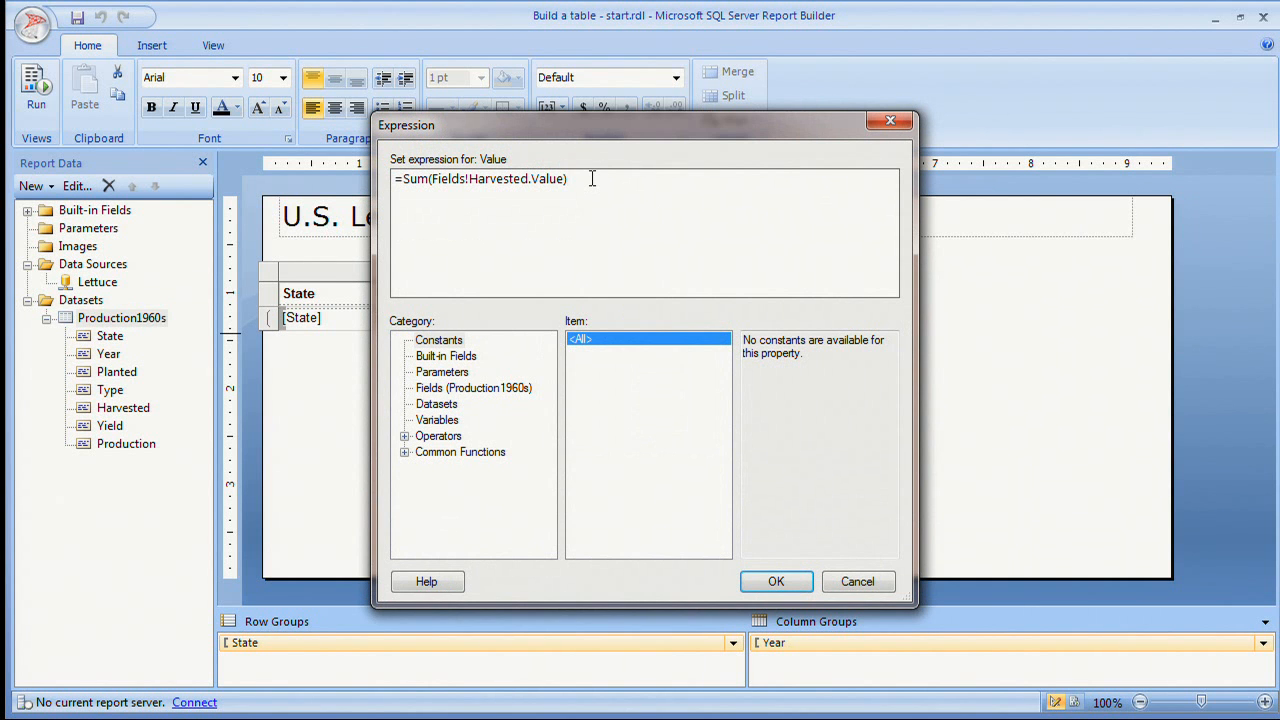
text(/)
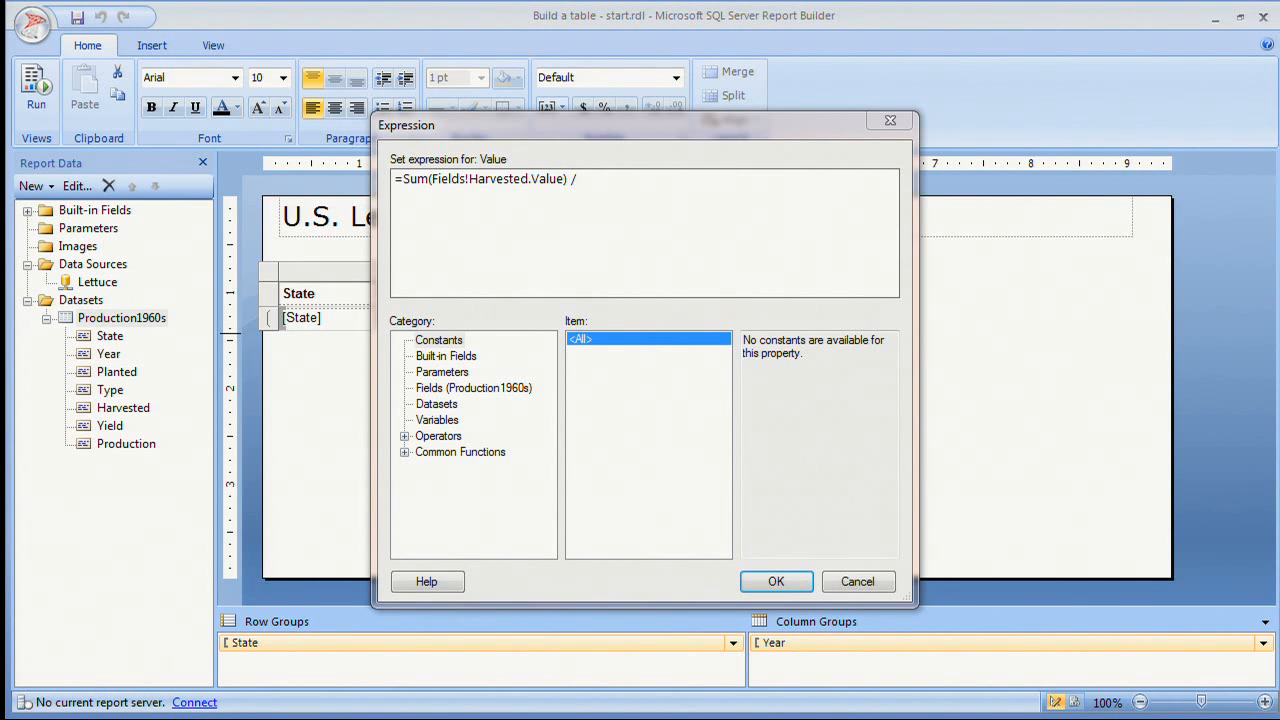
drag(600, 181, 307, 174)
text(=Sum(Fields!Harvested.Value) / Sum(Fields!Planted.Value))
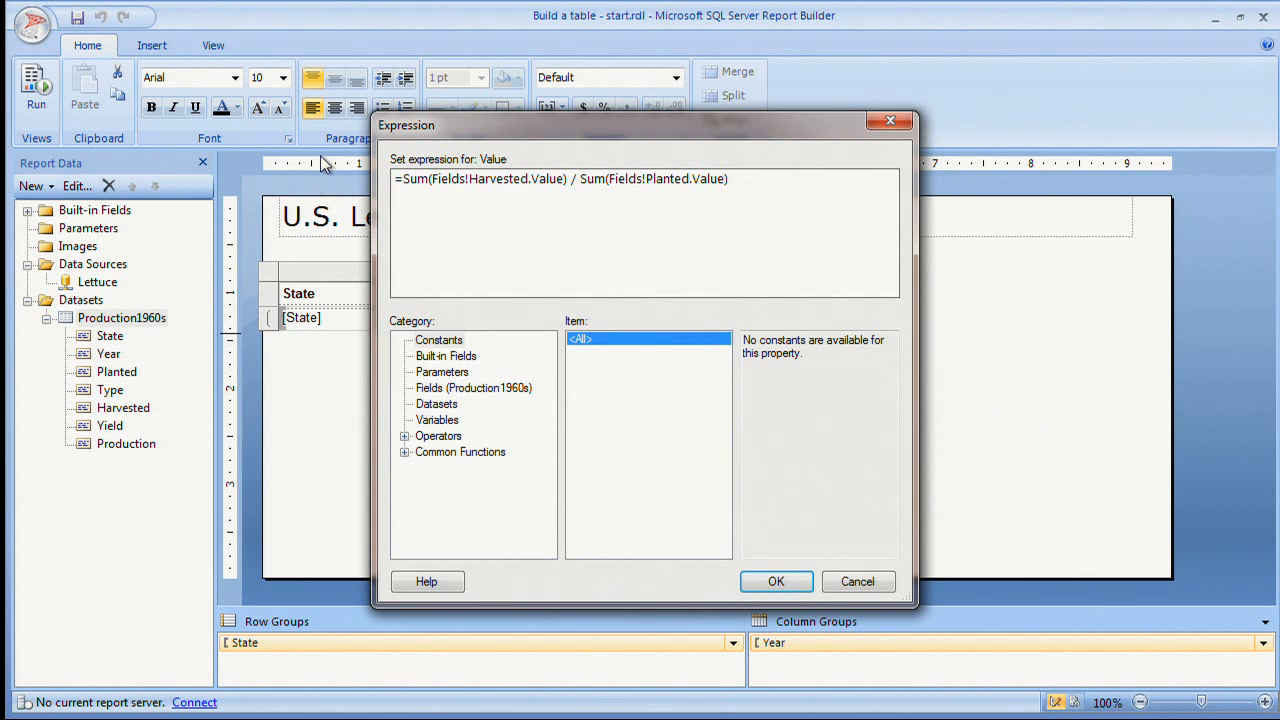
click(779, 583)
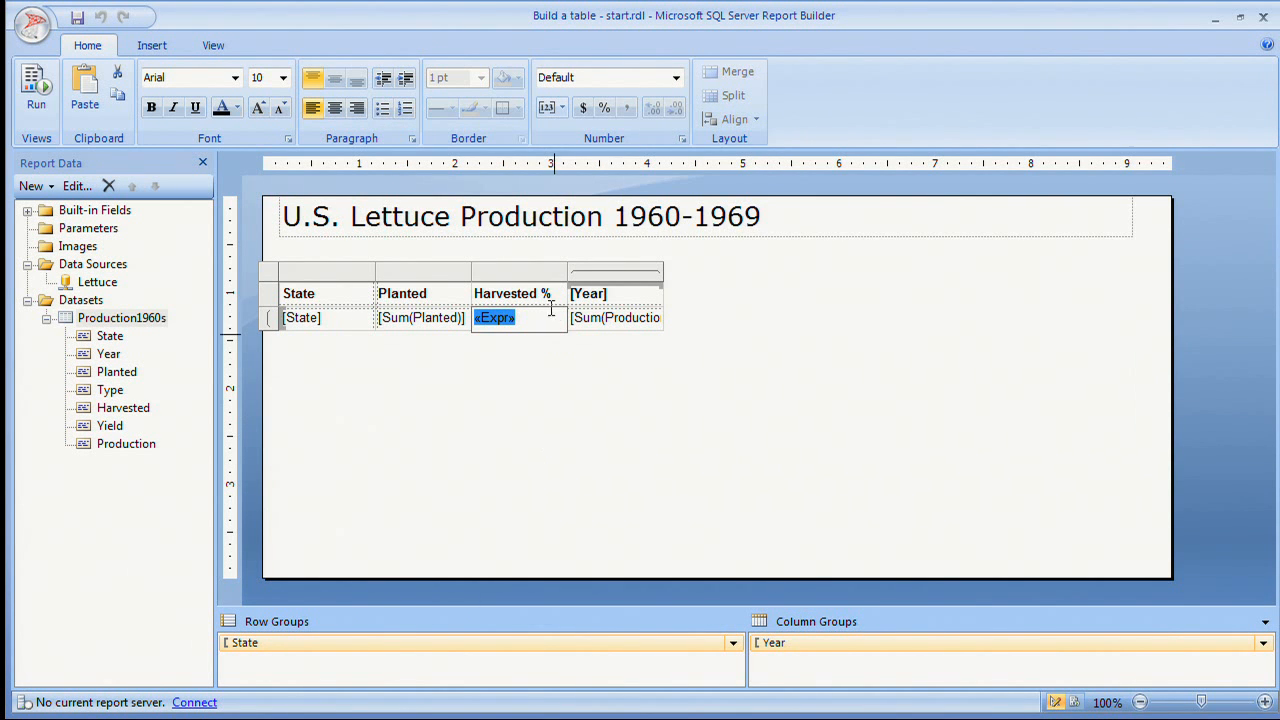
click(604, 107)
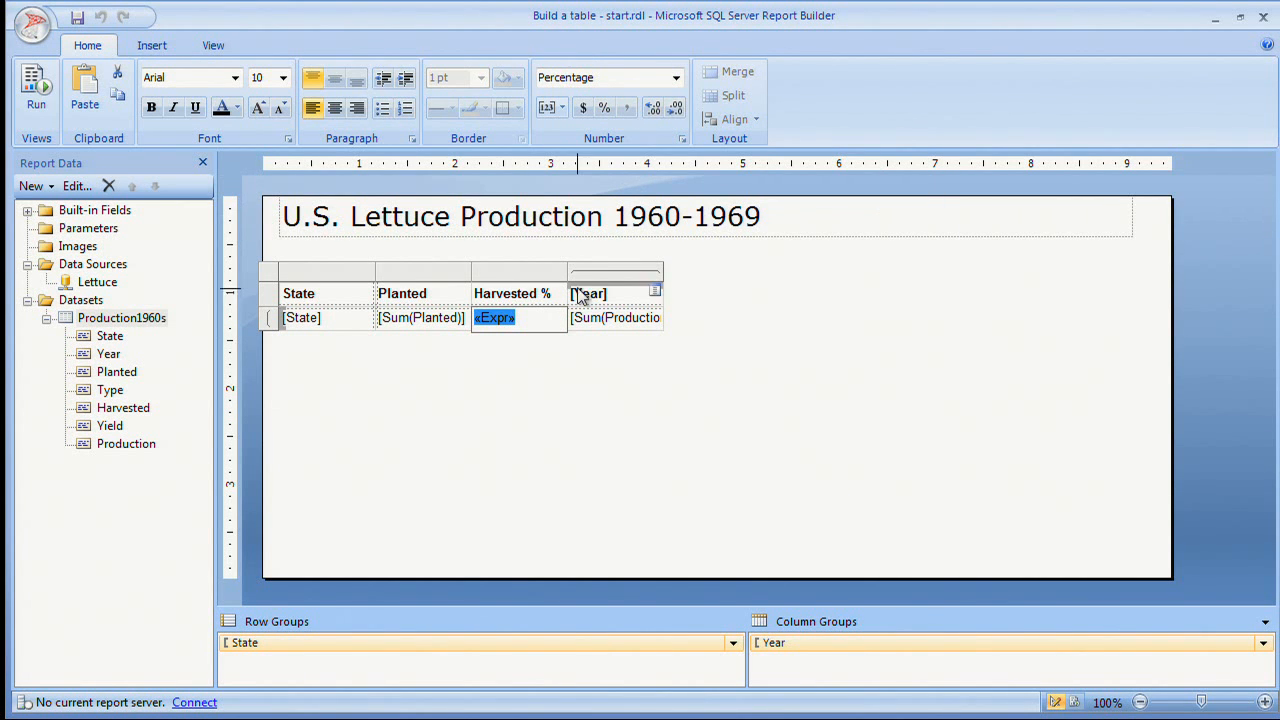
- Narrow the Harvested % column to about 0.9 inches, and preview the report before returning to the design
drag(569, 268, 558, 268)
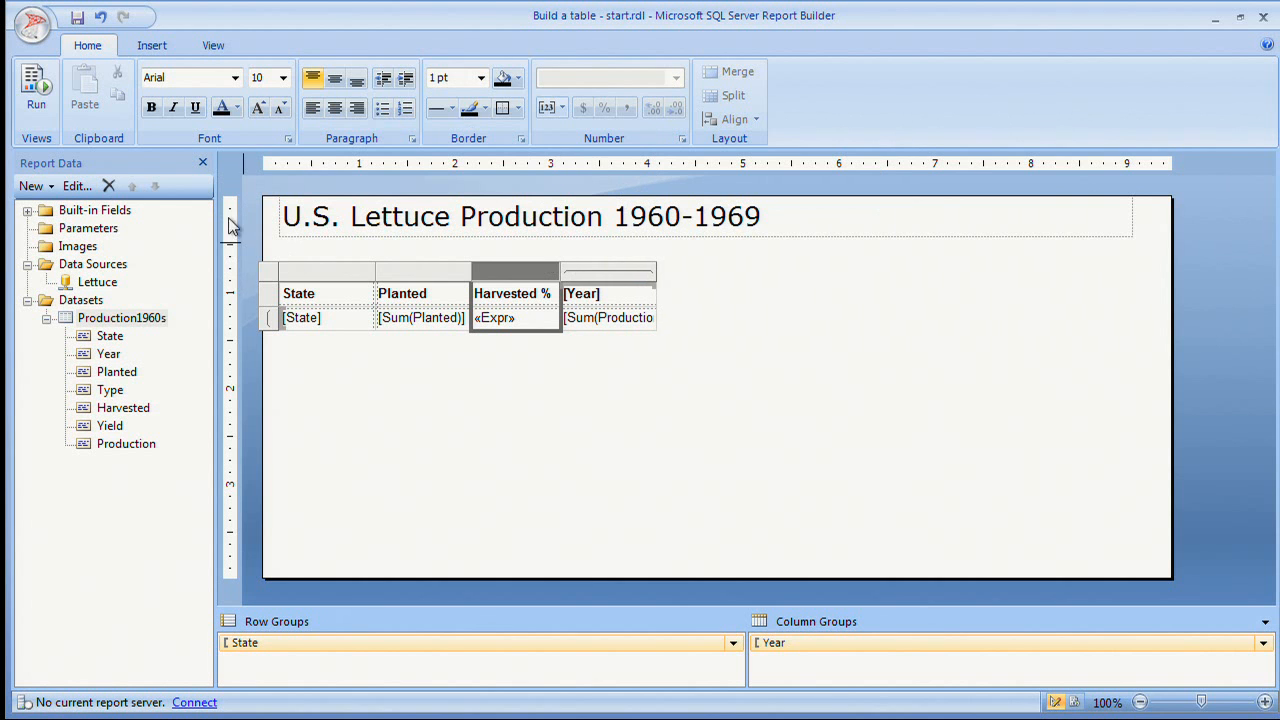
click(35, 104)
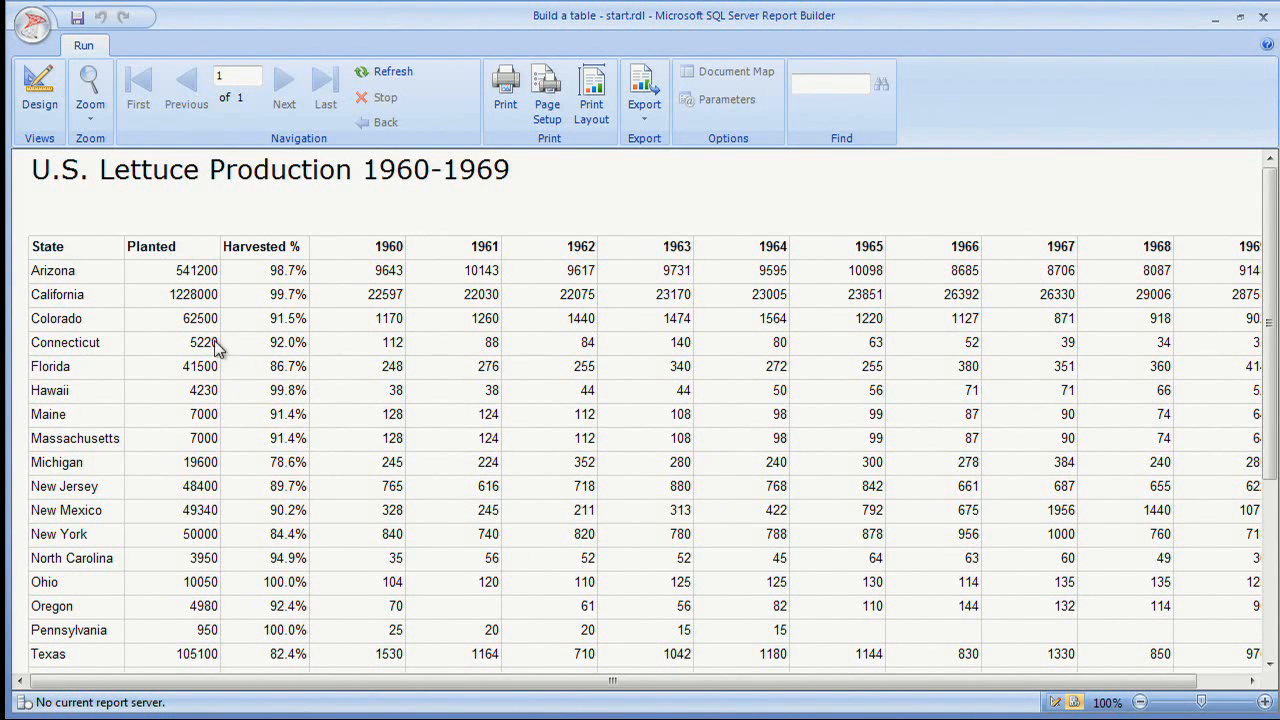
click(38, 90)
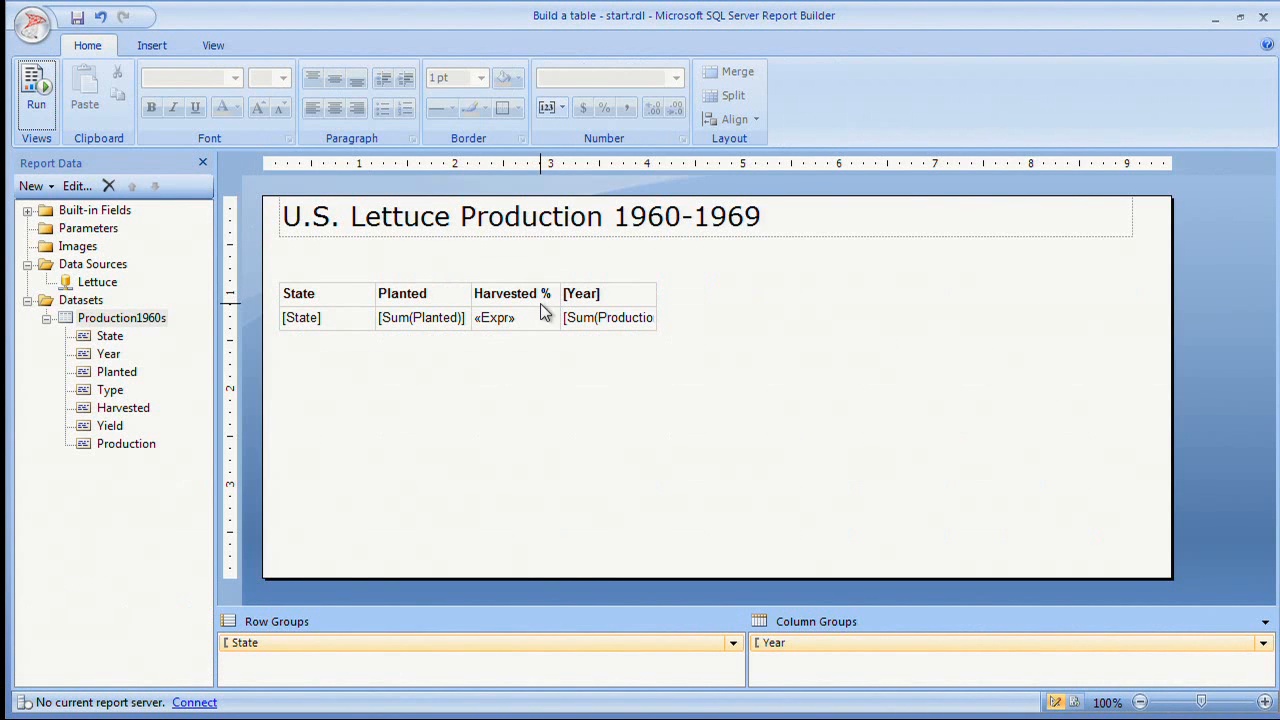
- Add the Yield field as a column after Harvested %, and delete that Yield column again
drag(110, 426, 556, 330)
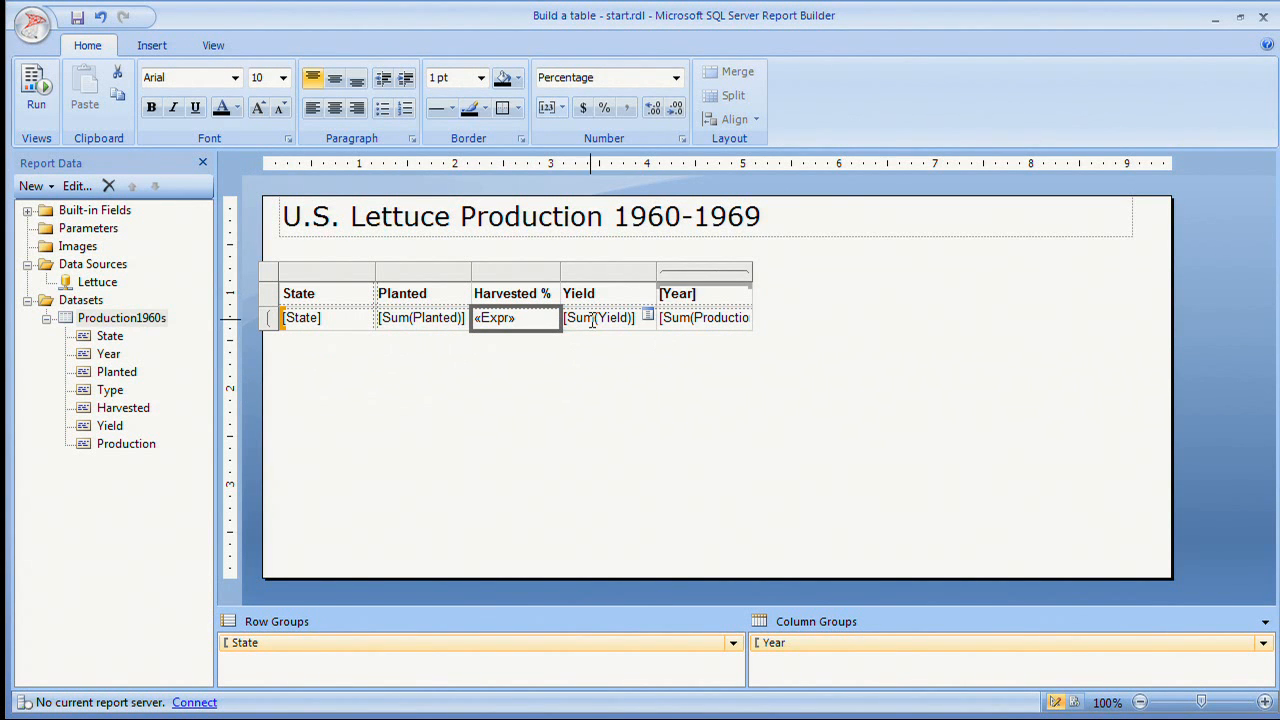
click(605, 293)
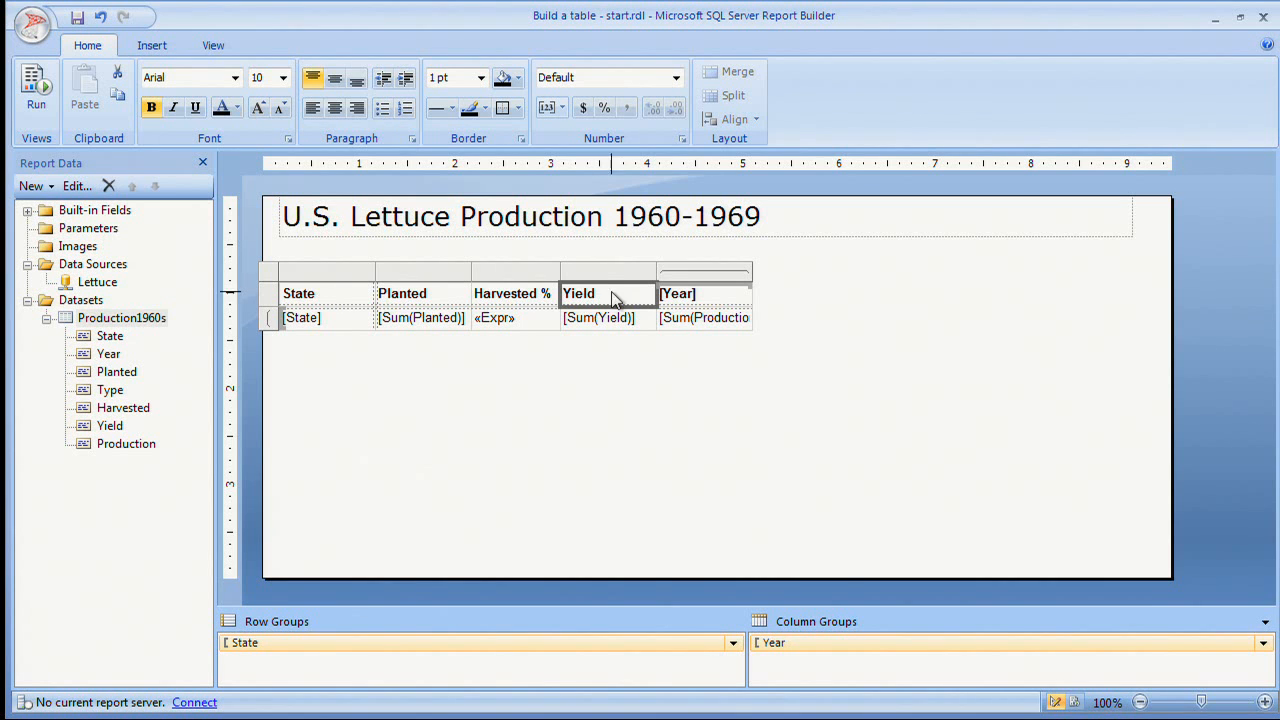
right_click(595, 270)
click(636, 306)
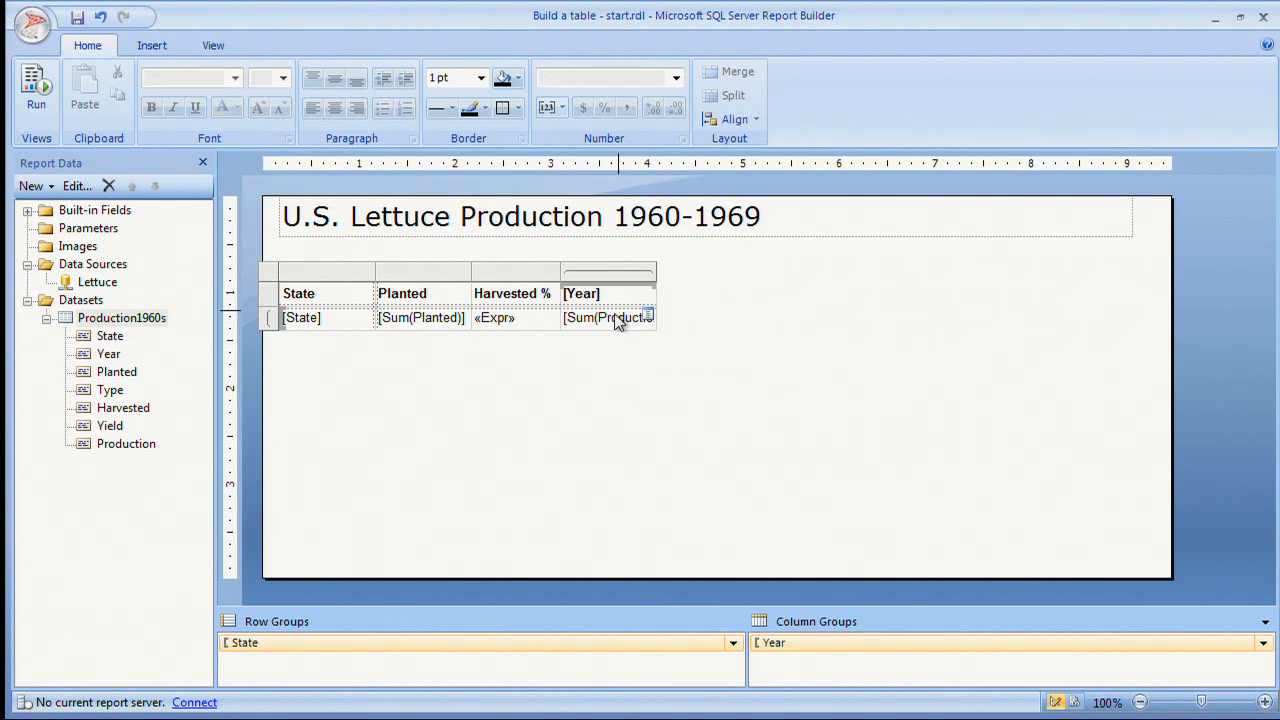
- Add the Production field as a column between Harvested % and Year, and rename its header "% of Total"
drag(111, 441, 545, 320)
click(577, 295)
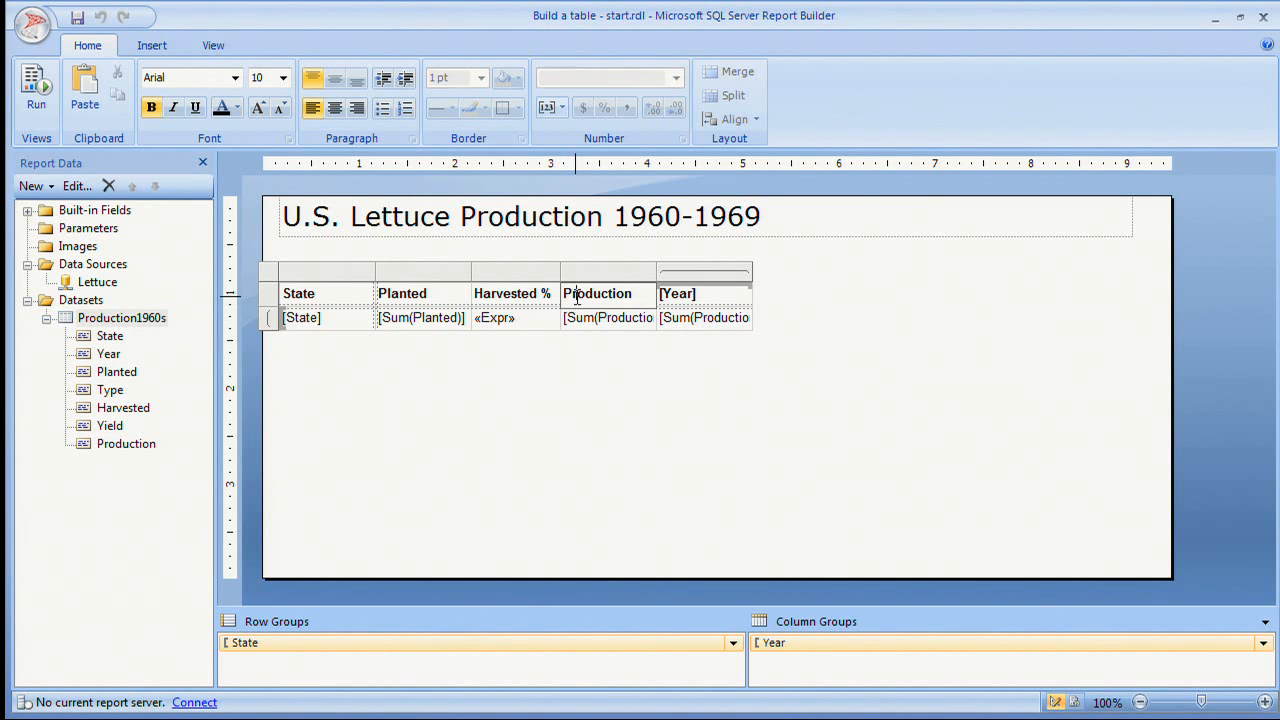
double_click(577, 295)
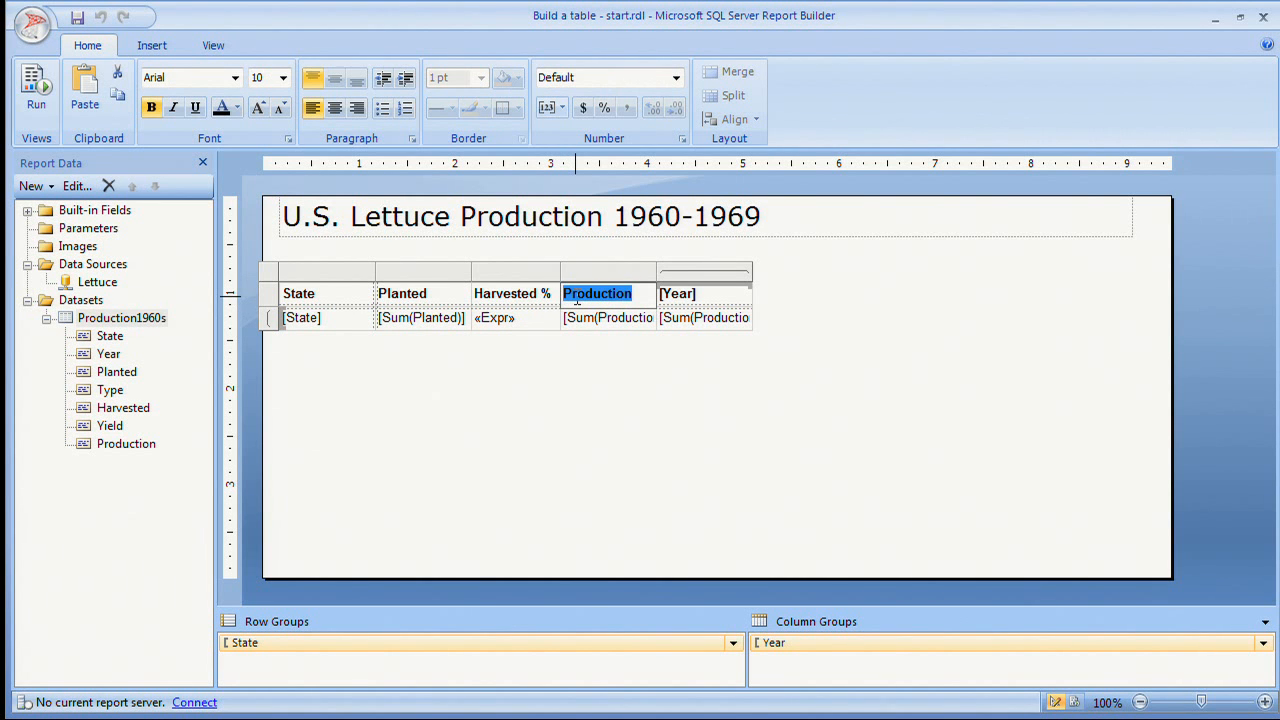
text(% of Total)
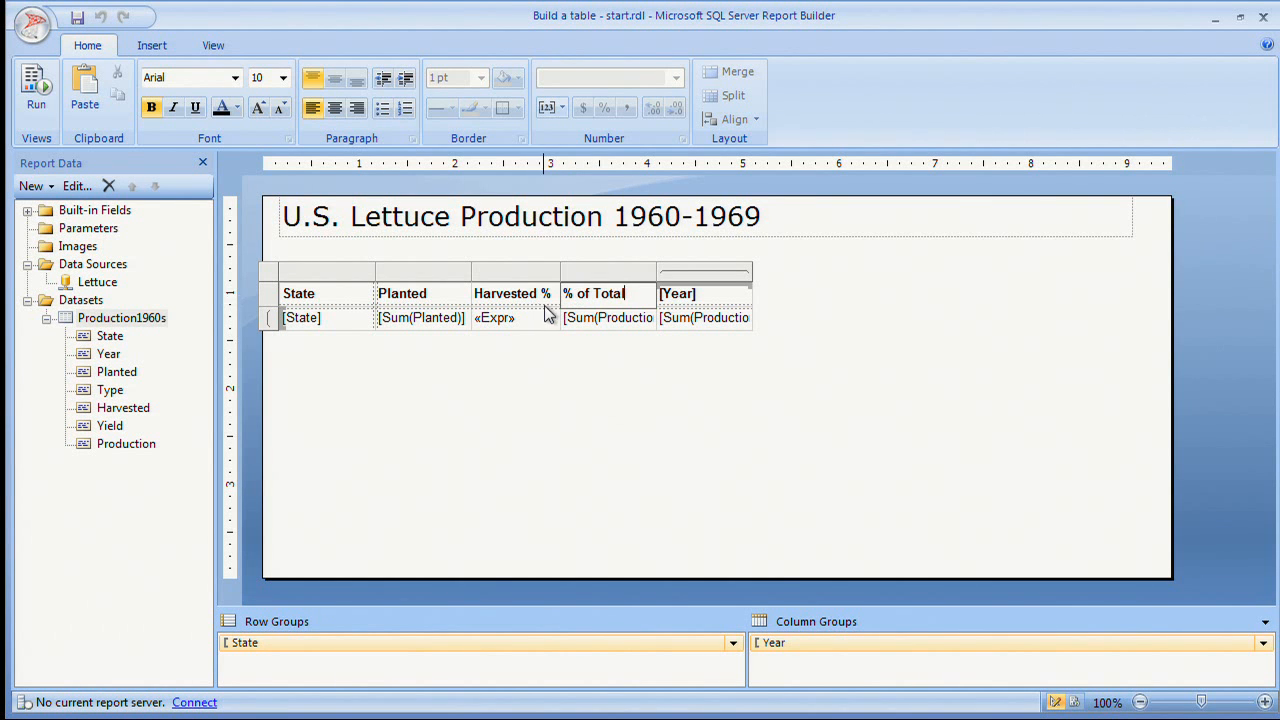
- Set the % of Total cell's expression to =Sum(Fields!Production.Value) / Sum(Fields!Production.Value, "Tablix1")
click(603, 318)
right_click(603, 318)
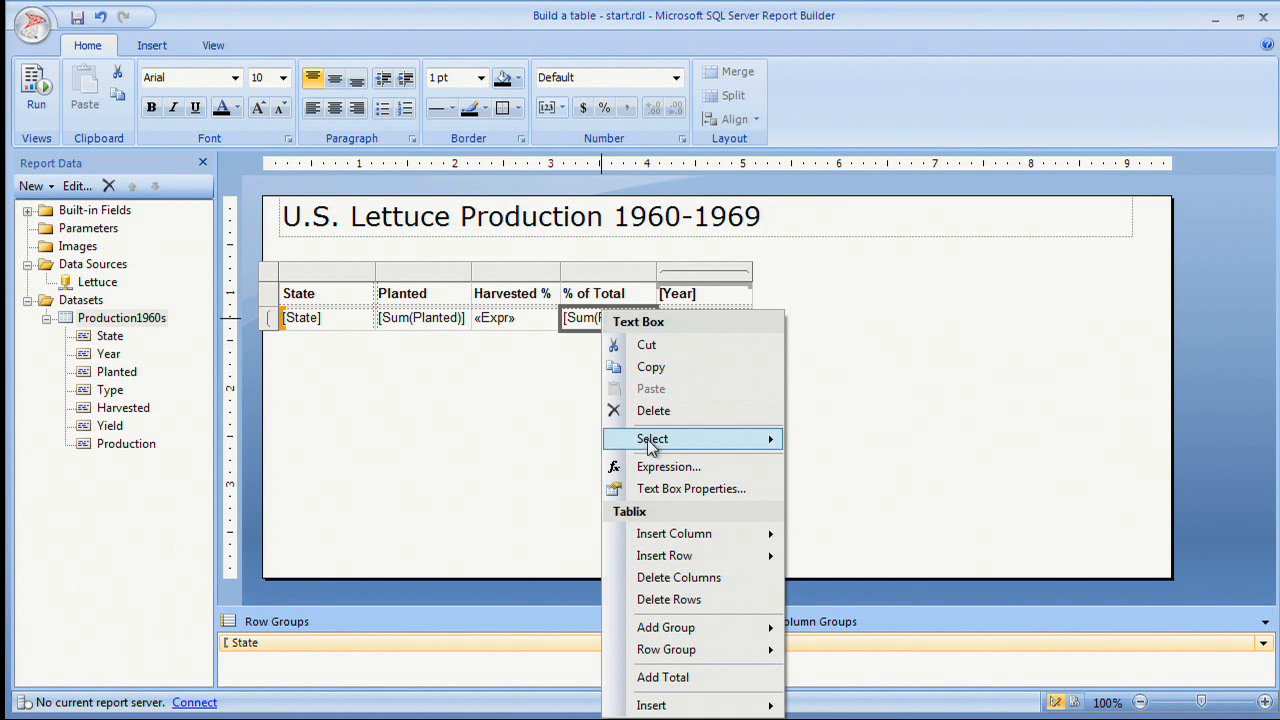
click(646, 470)
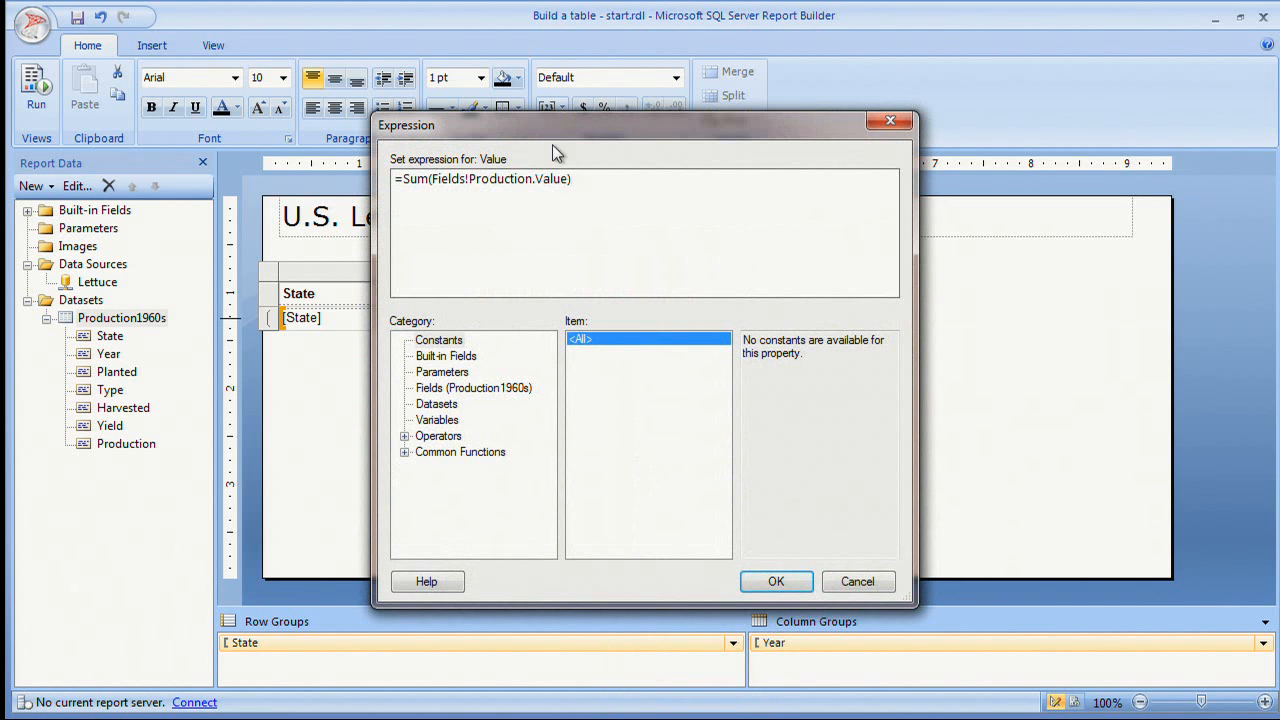
drag(572, 179, 403, 179)
key(ctrl+c)
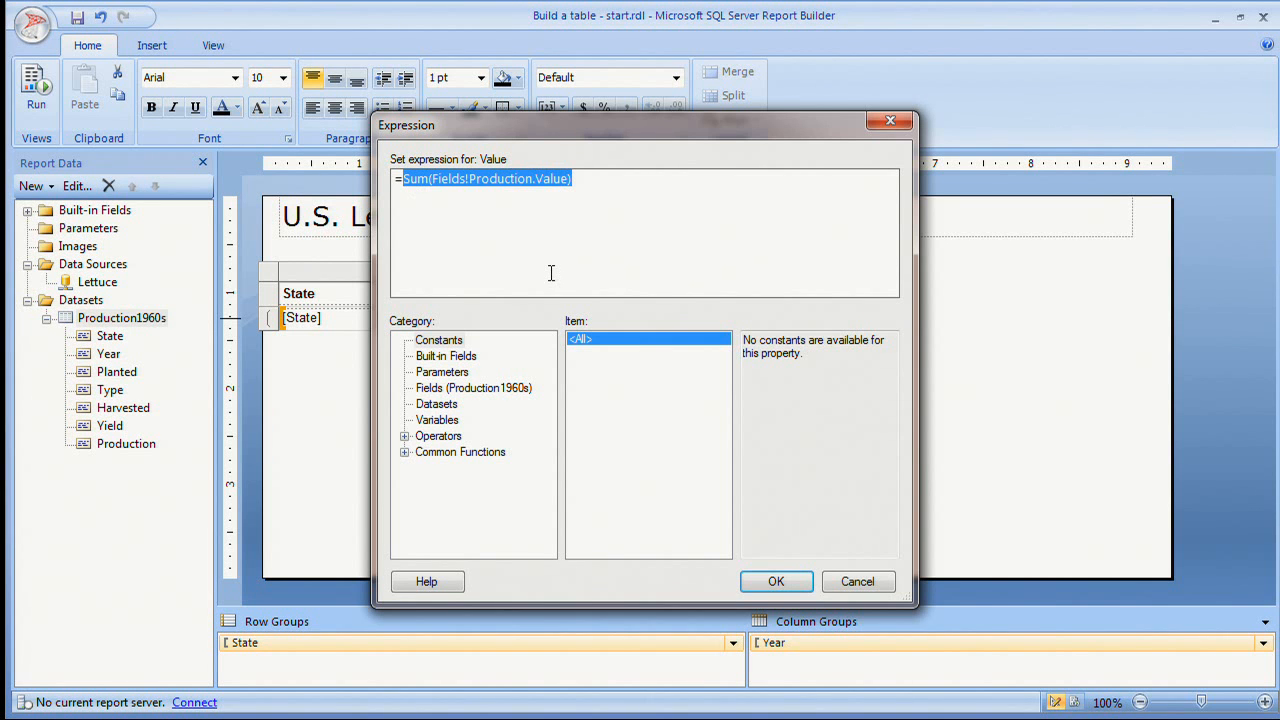
click(633, 177)
text(/)
key(ctrl+v)
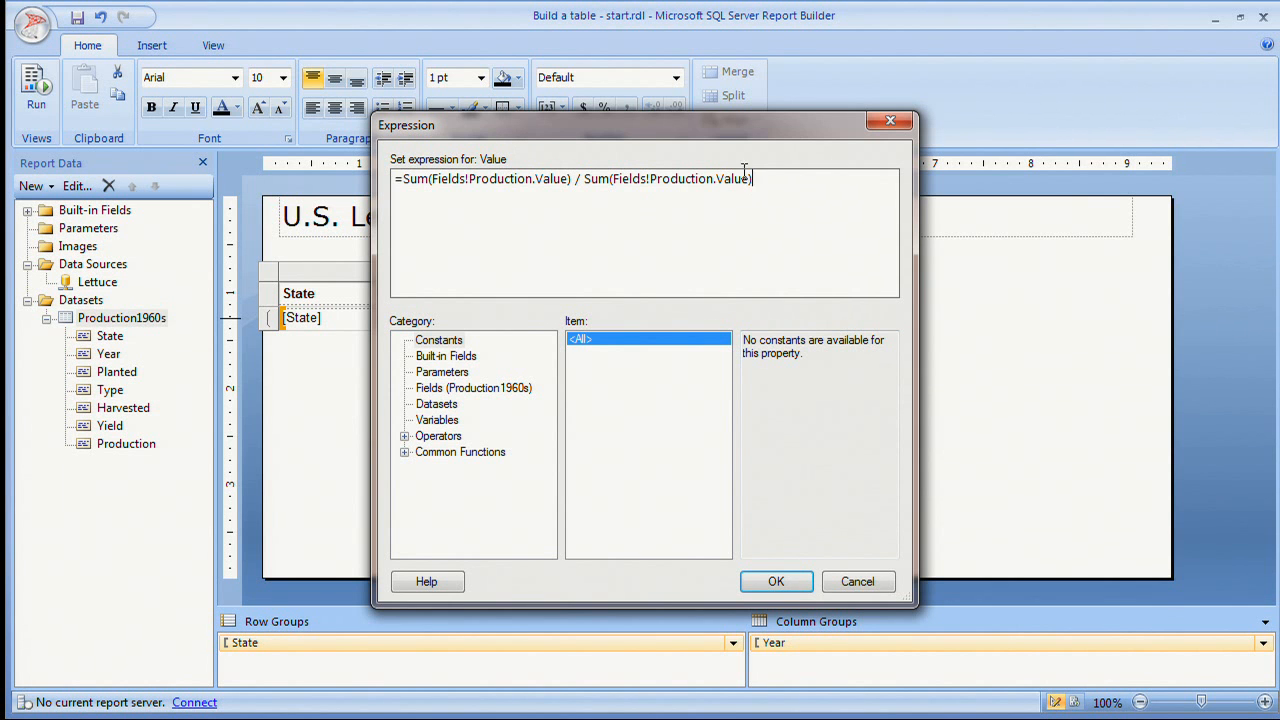
key(Left)
text(, "Tablix1")
click(778, 582)
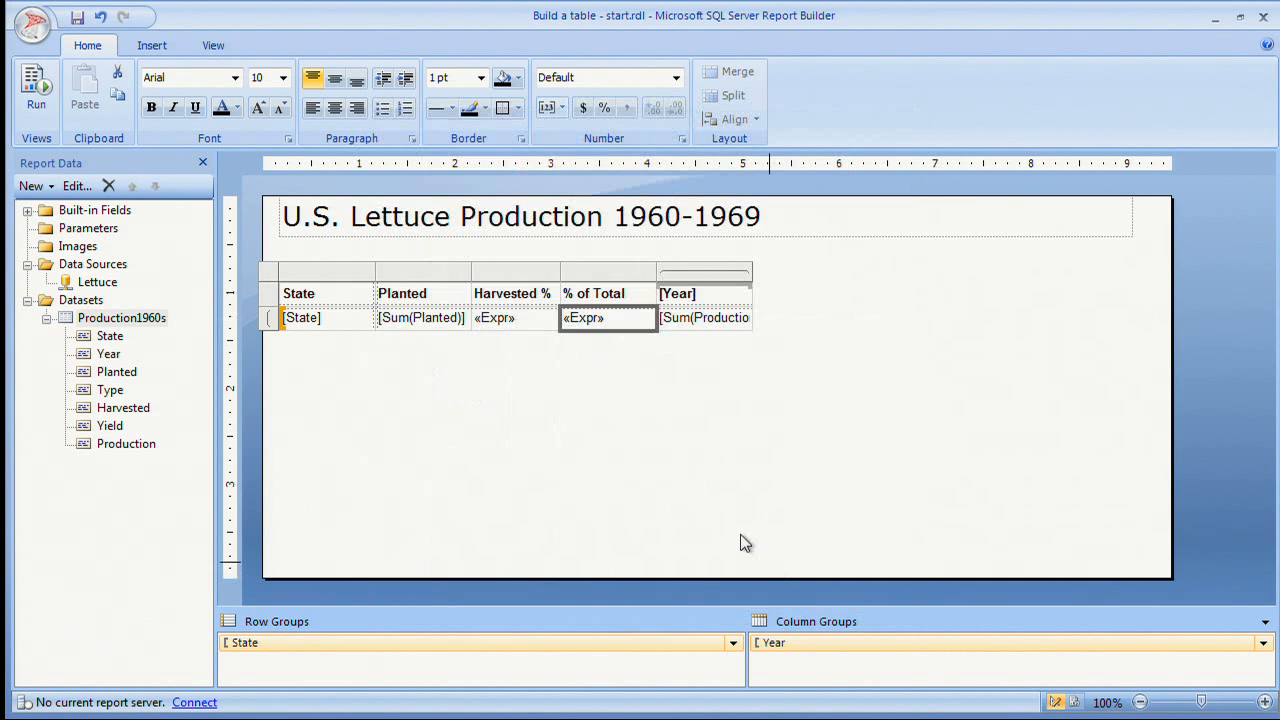
- Format the % of Total value as a percentage, narrow its column to about 0.7 inches, and preview the report before returning to the design
click(588, 318)
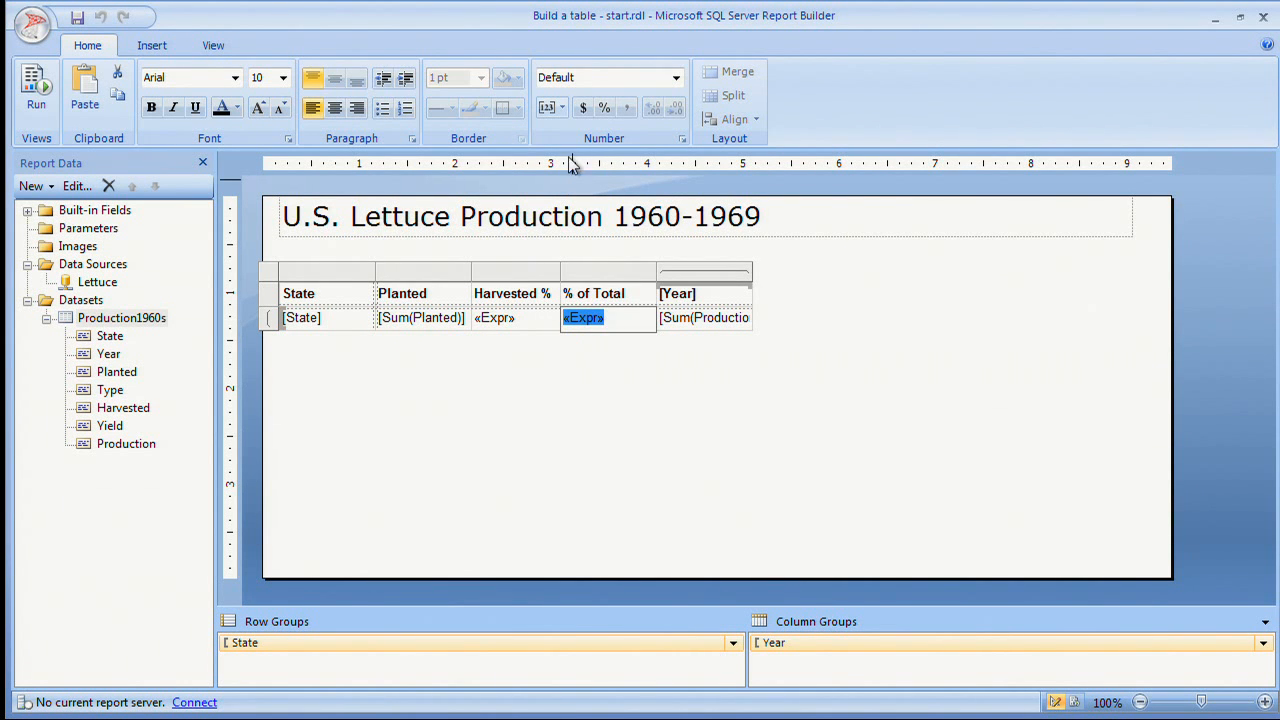
click(605, 109)
drag(656, 268, 628, 268)
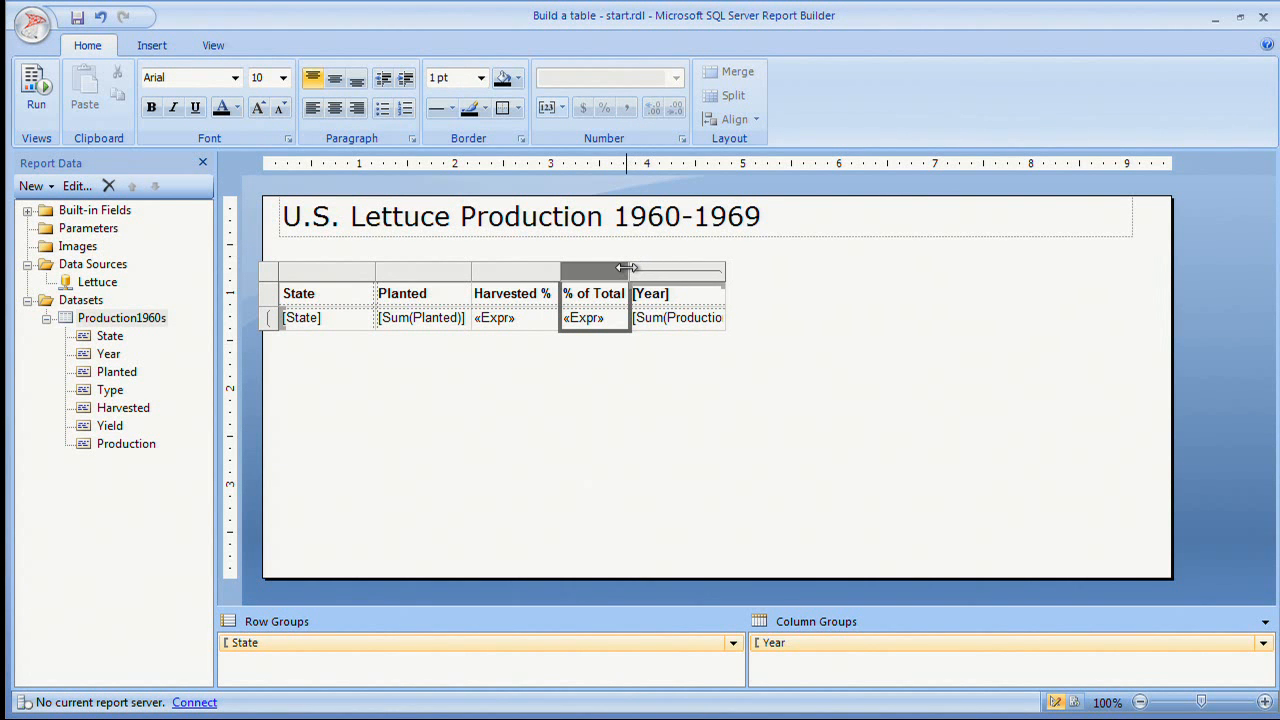
click(32, 96)
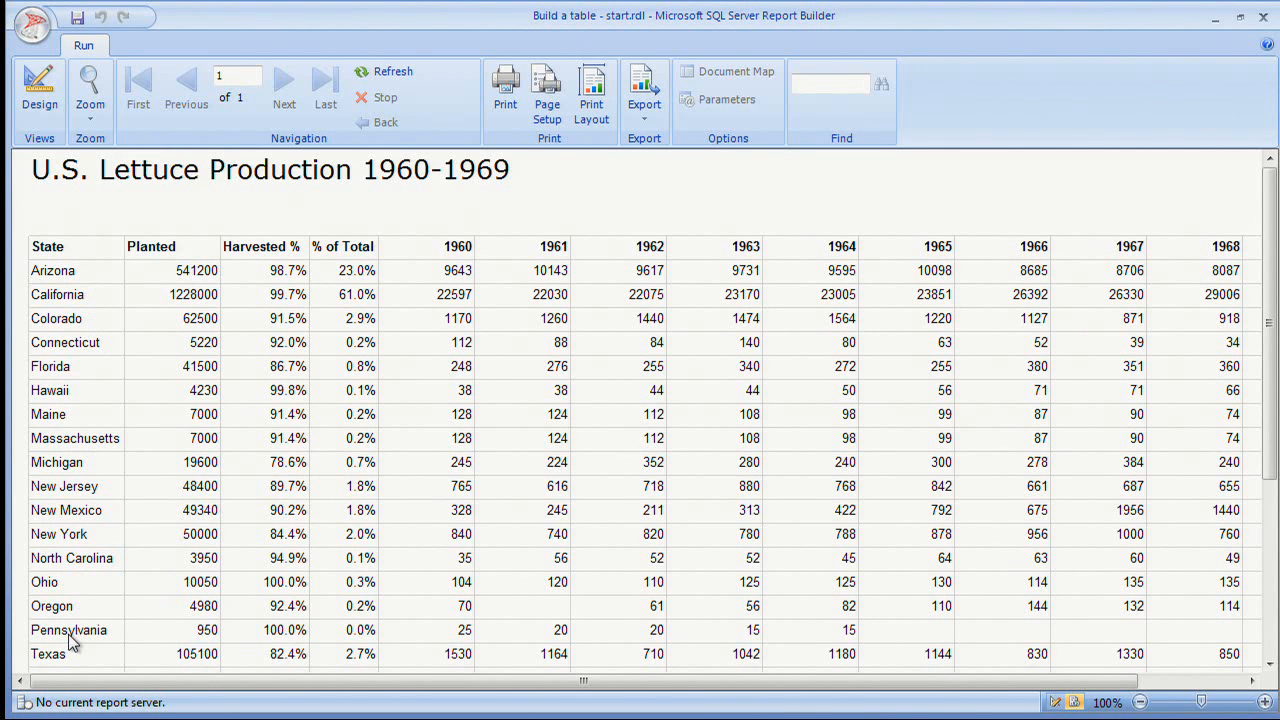
click(37, 96)
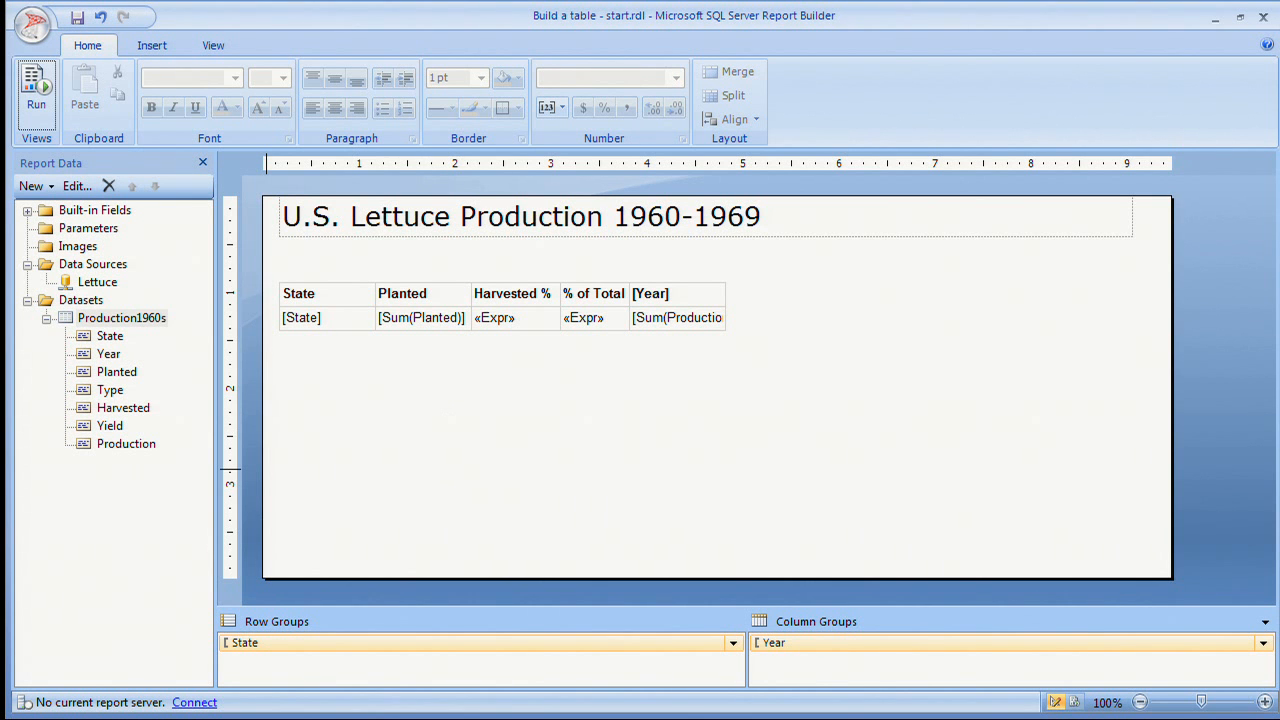
click(1215, 17)
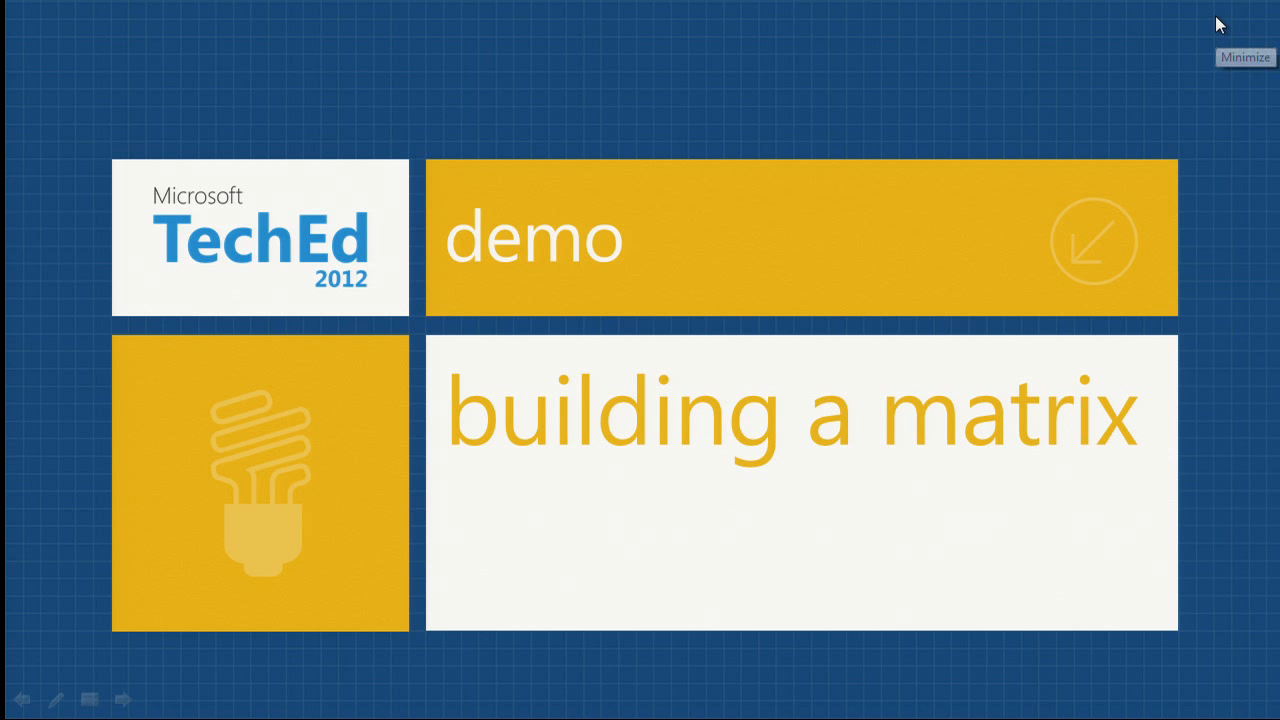
click(1161, 30)
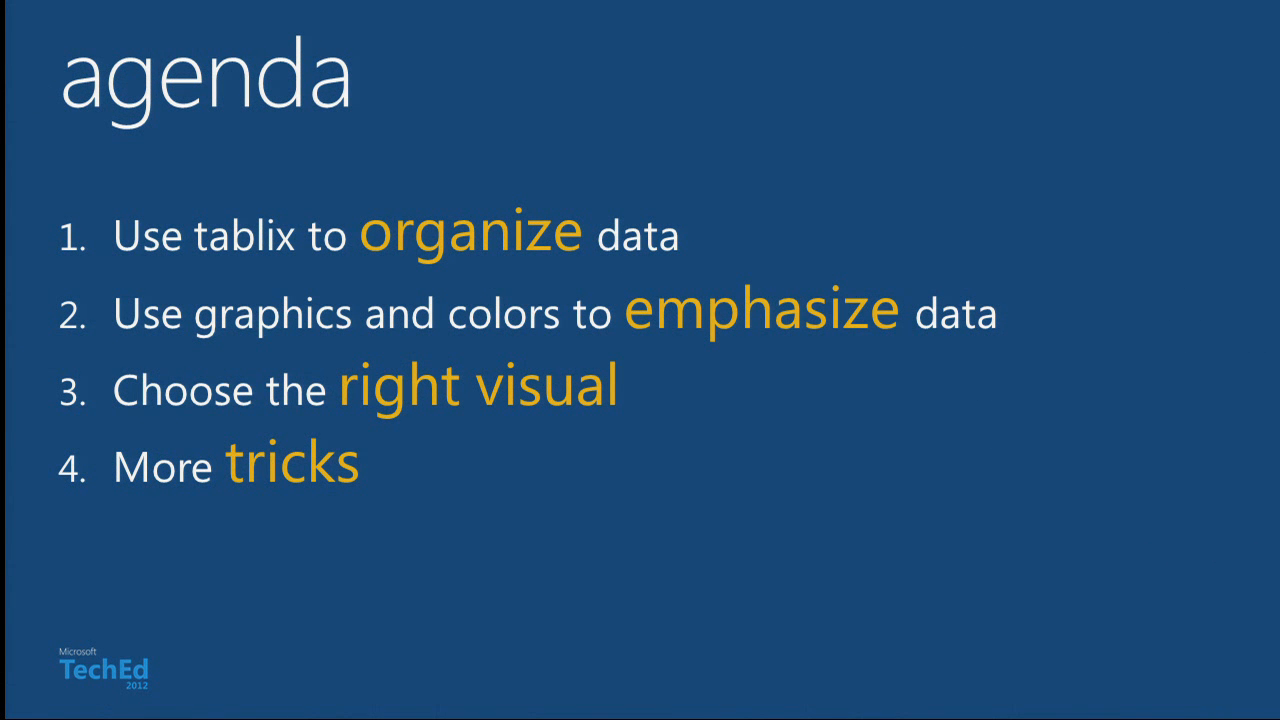
key(Right)
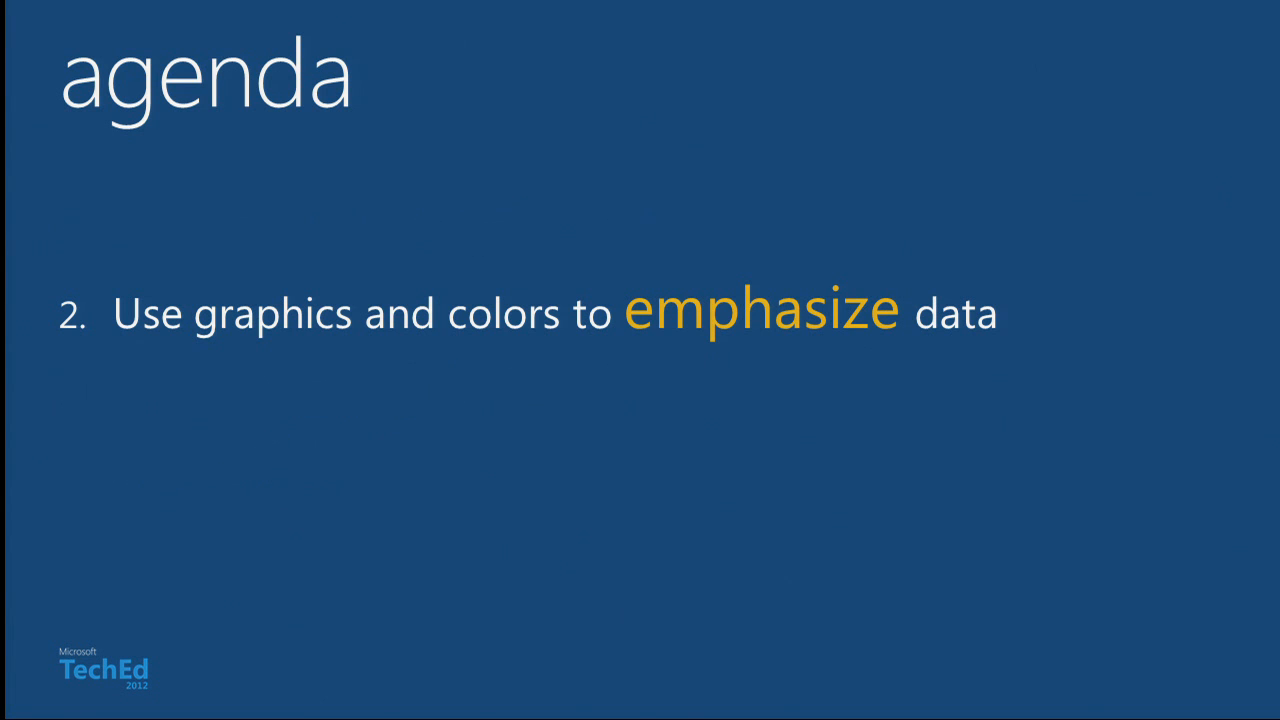
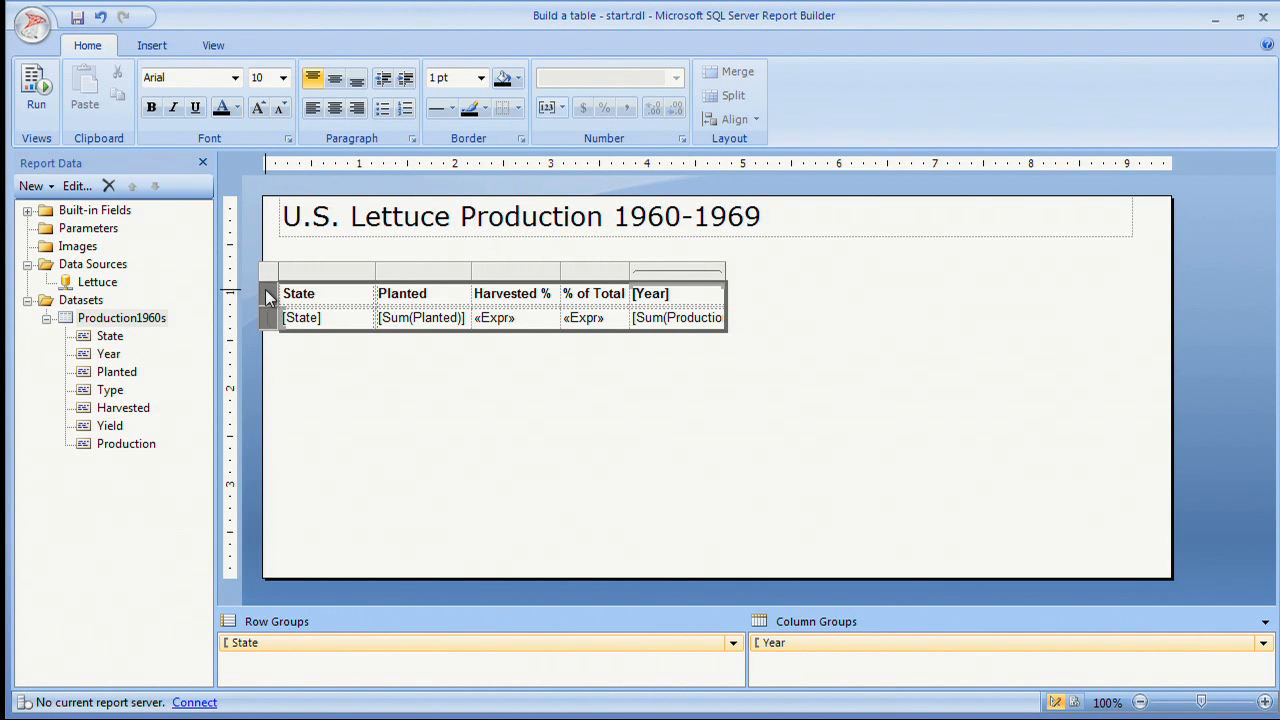
- Remove the bold from the matrix header row and give the row a light blue bottom border
click(268, 294)
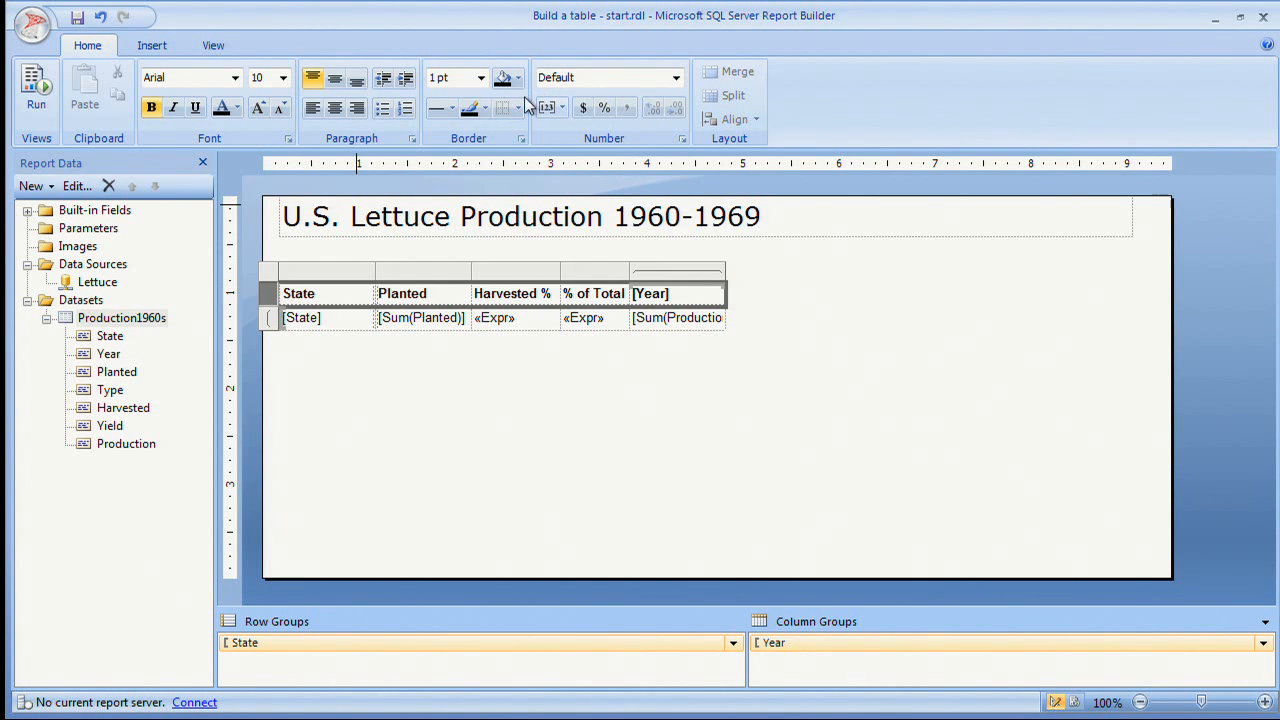
click(154, 110)
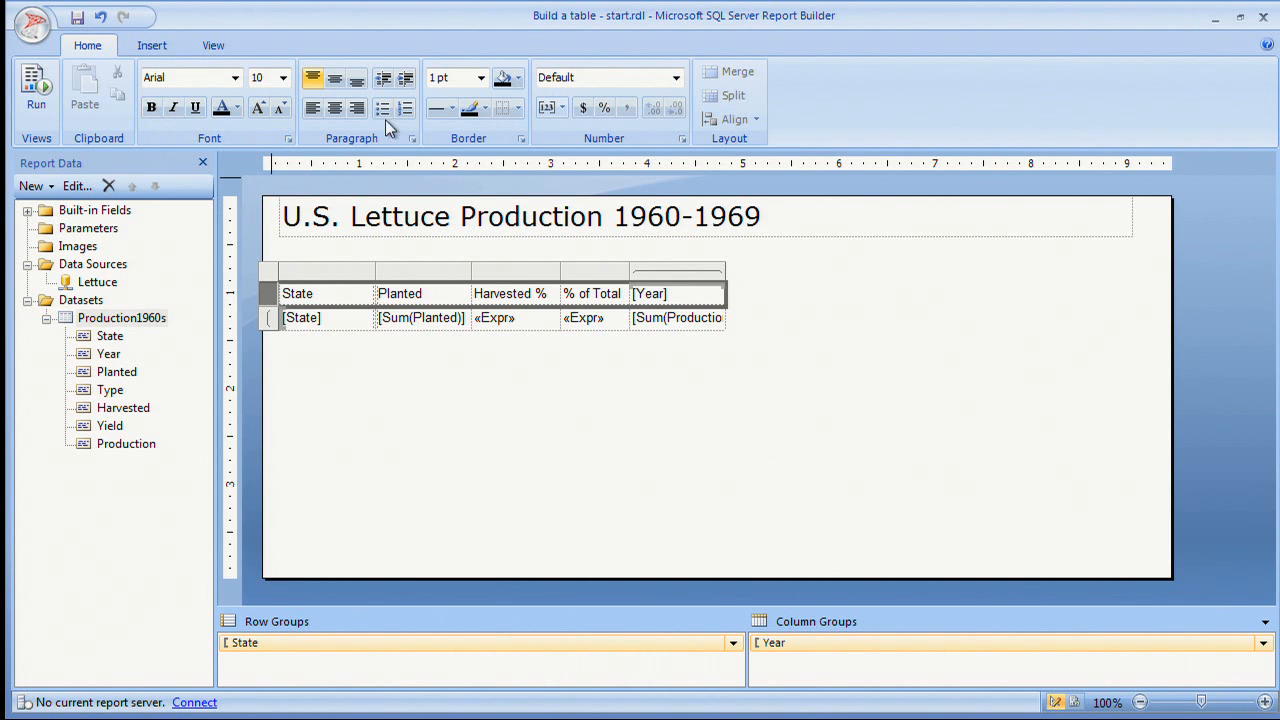
click(485, 109)
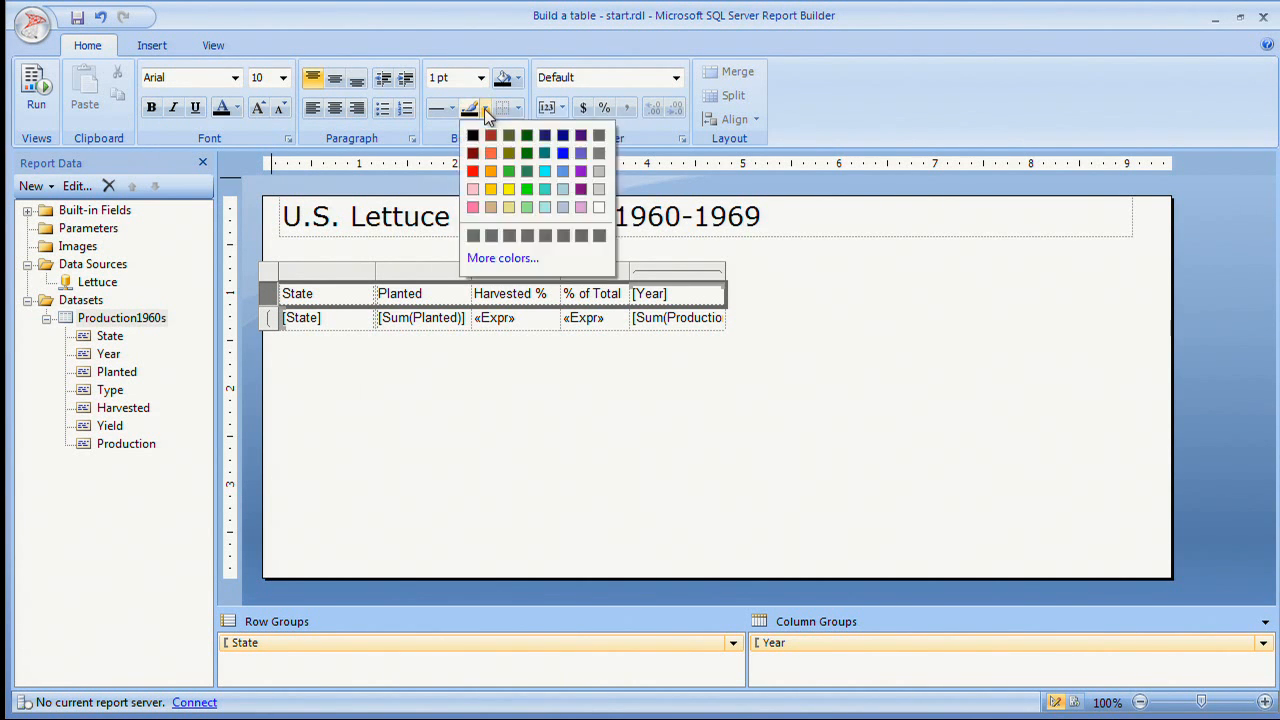
click(562, 171)
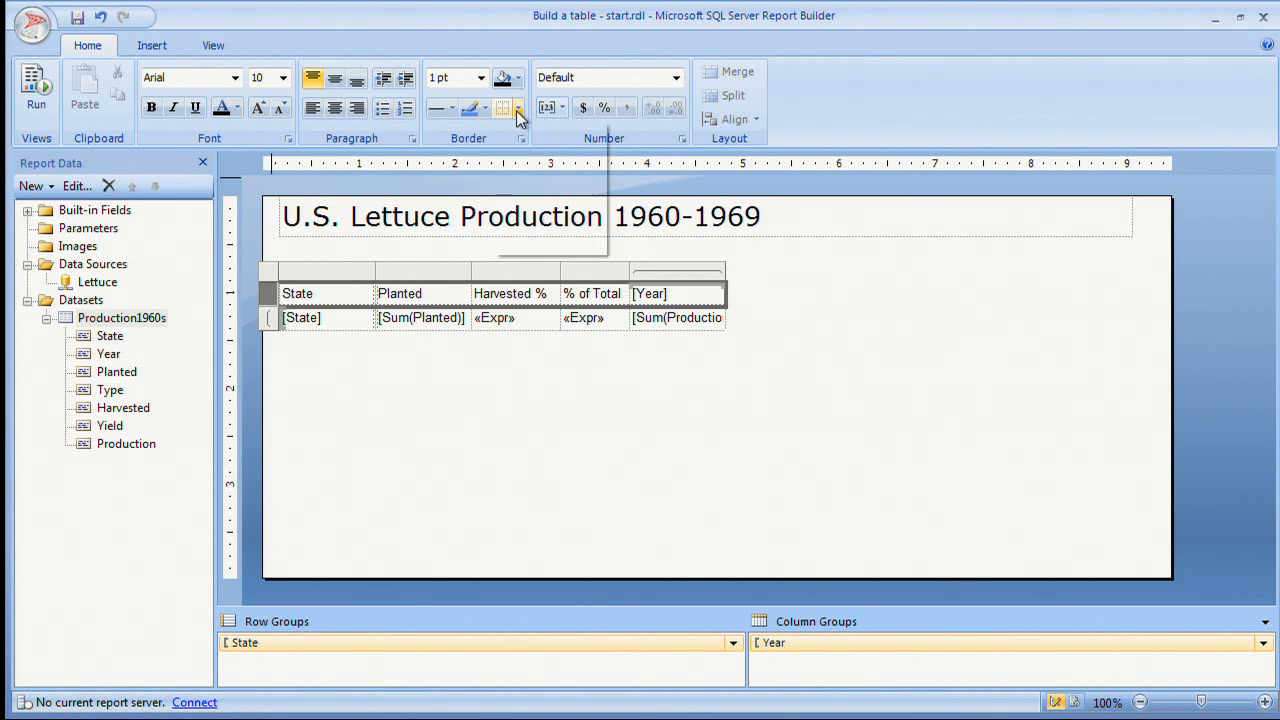
click(516, 110)
click(533, 177)
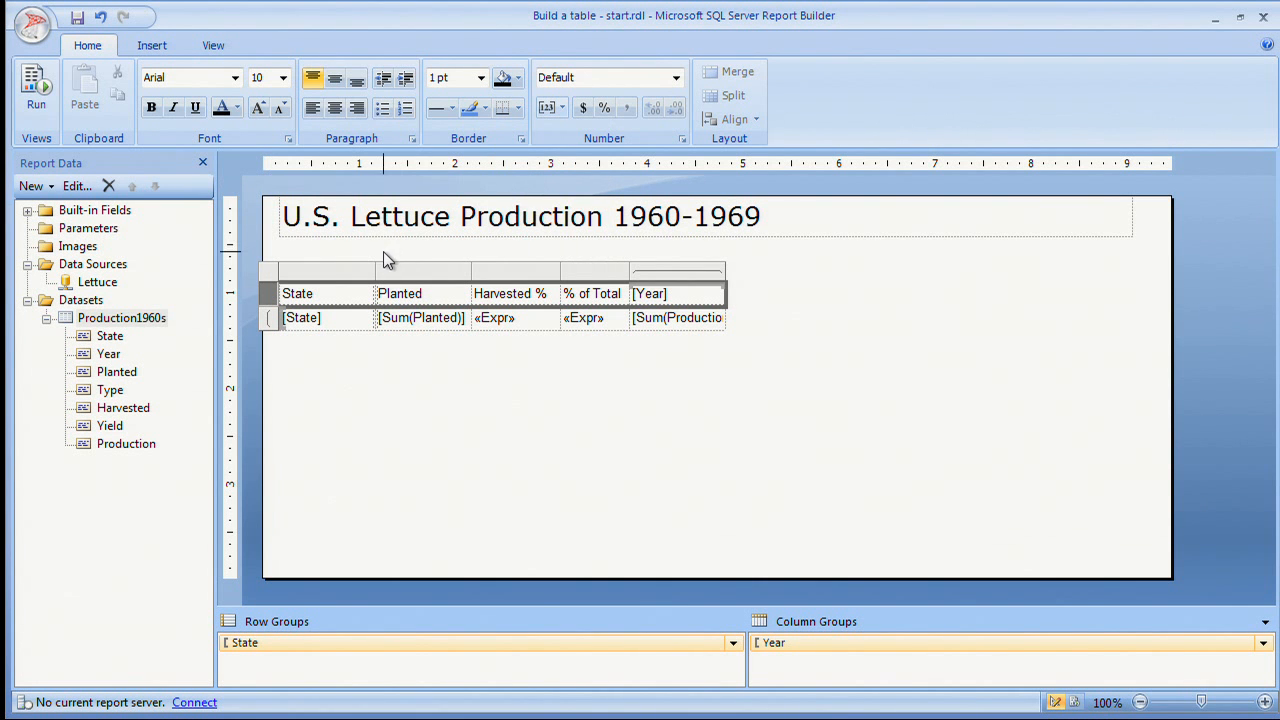
- Color the header row's text gray, and preview the report before returning to the design
click(237, 107)
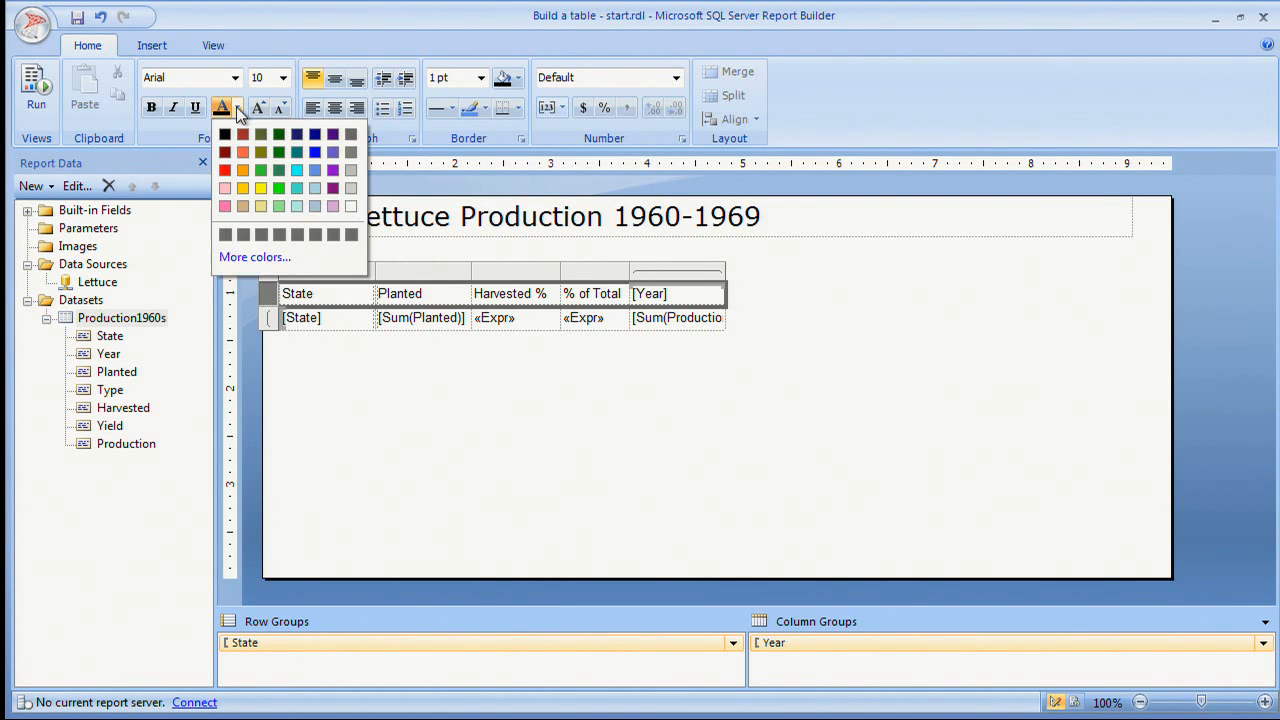
click(350, 153)
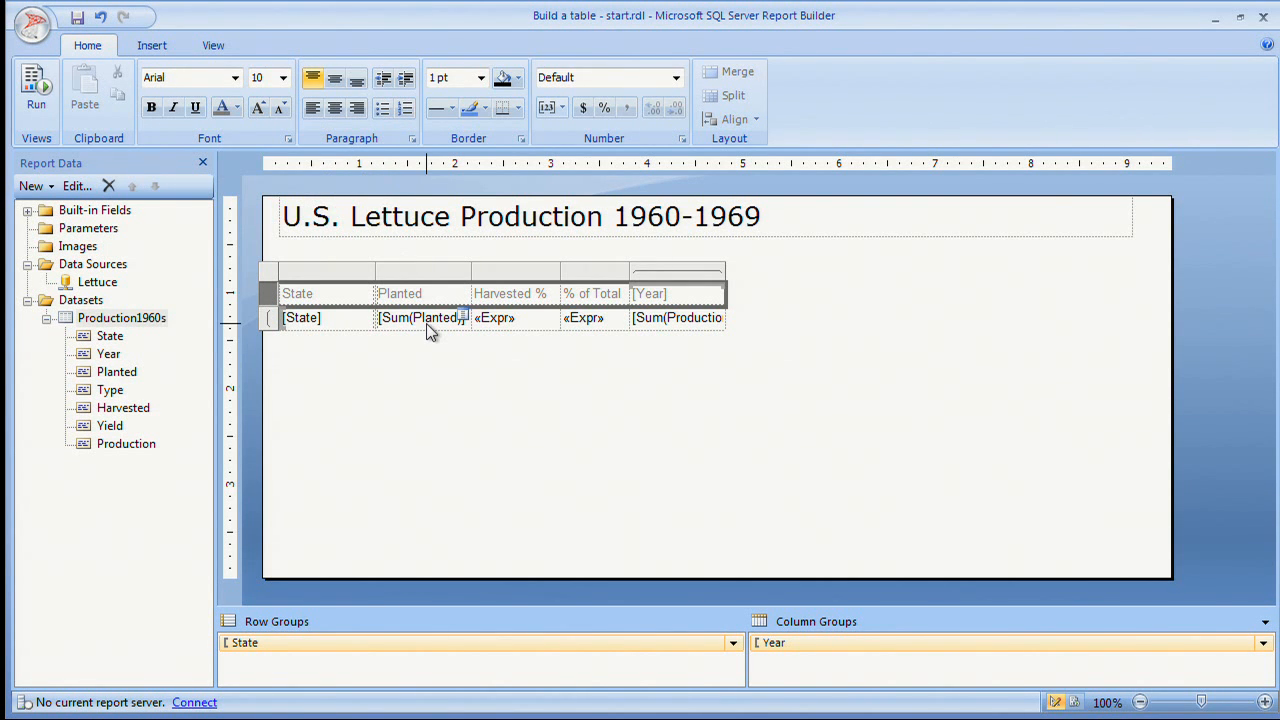
click(36, 86)
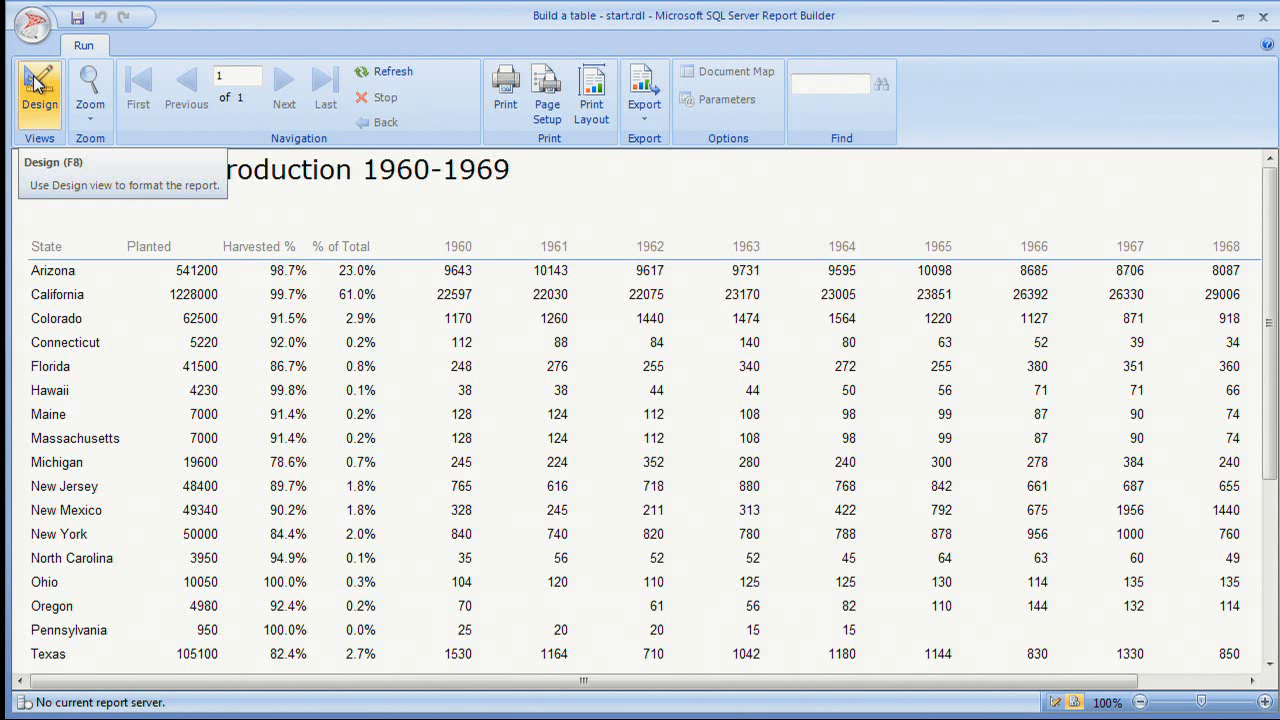
click(36, 86)
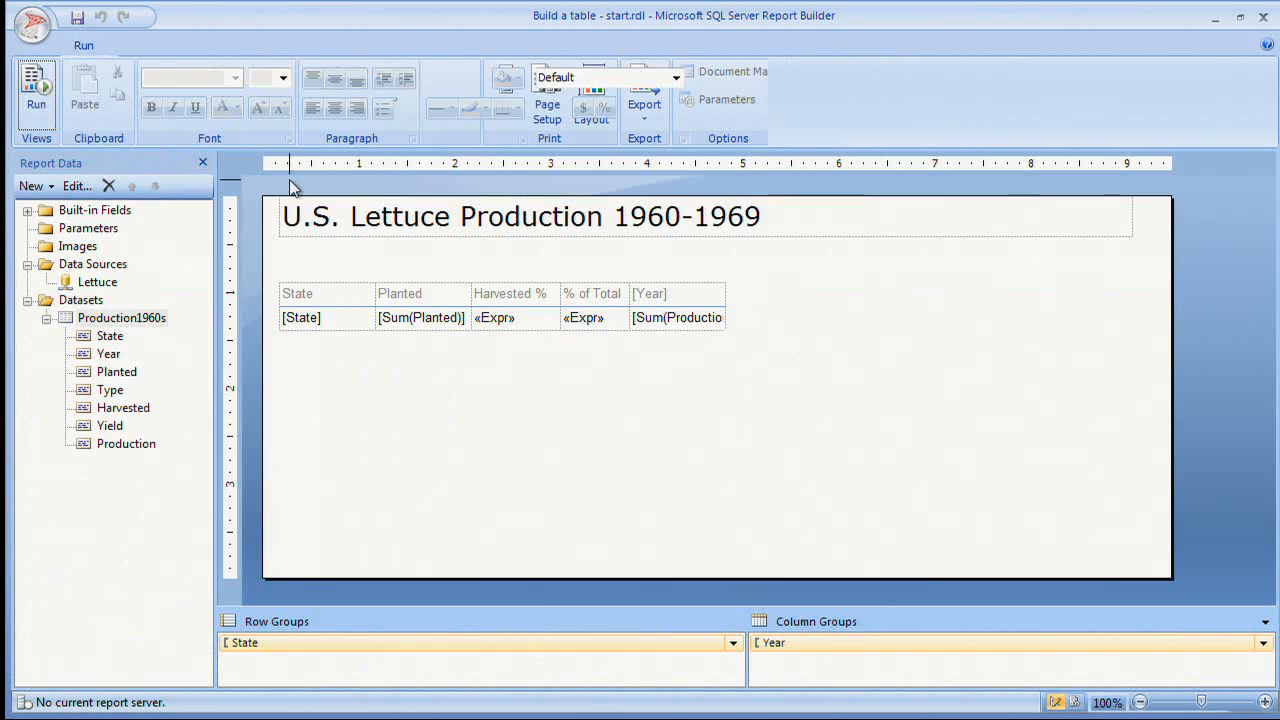
- Narrow the Year column to about 0.6 inches, and preview the report before returning to the design
click(712, 291)
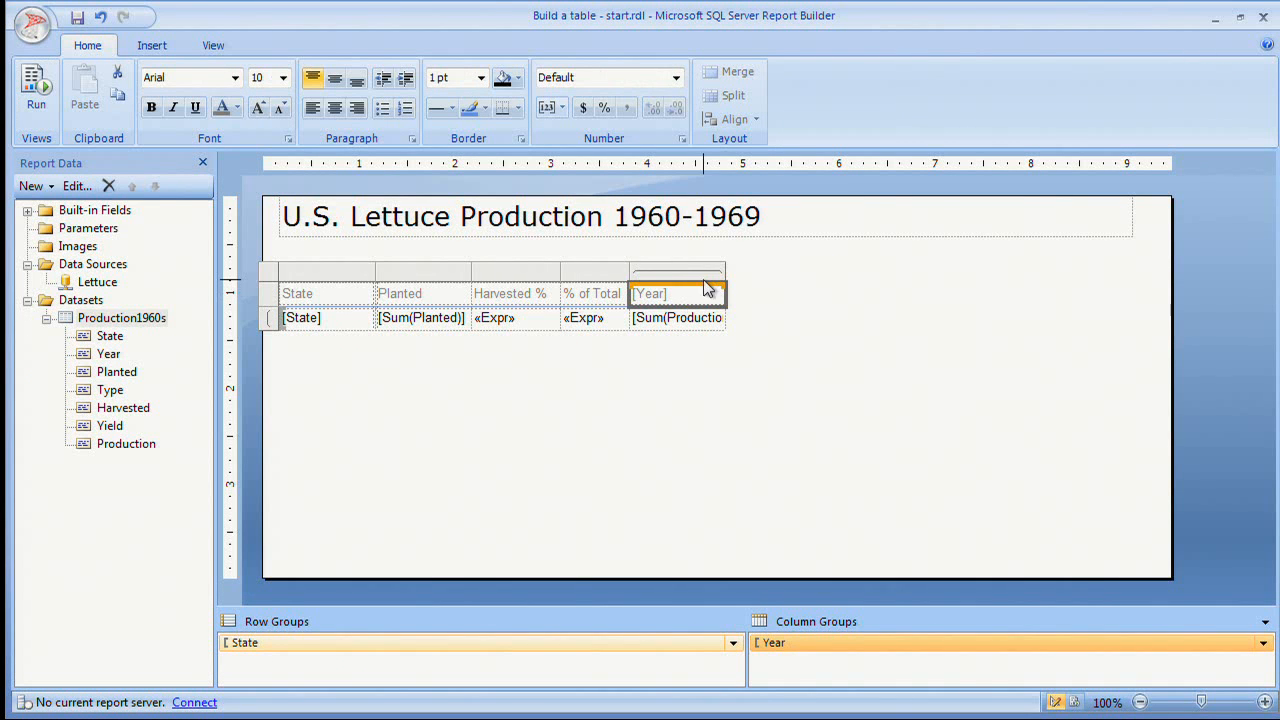
drag(725, 271, 688, 269)
click(36, 88)
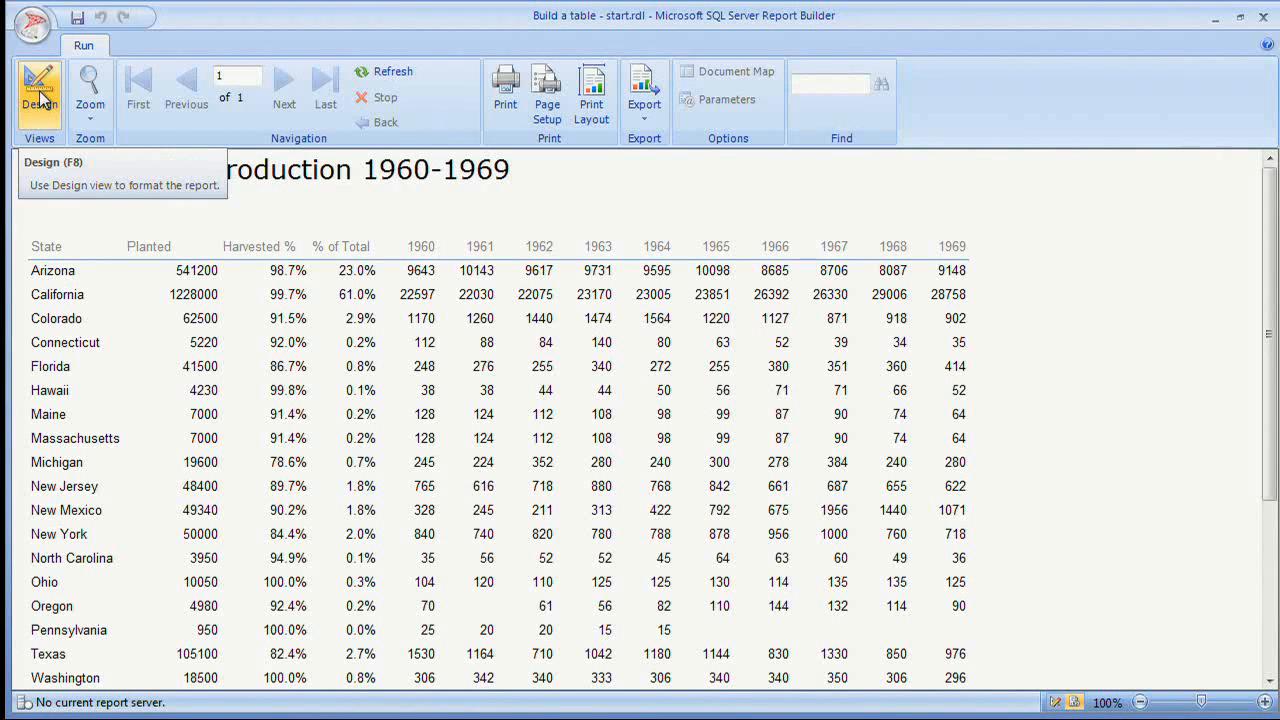
click(40, 97)
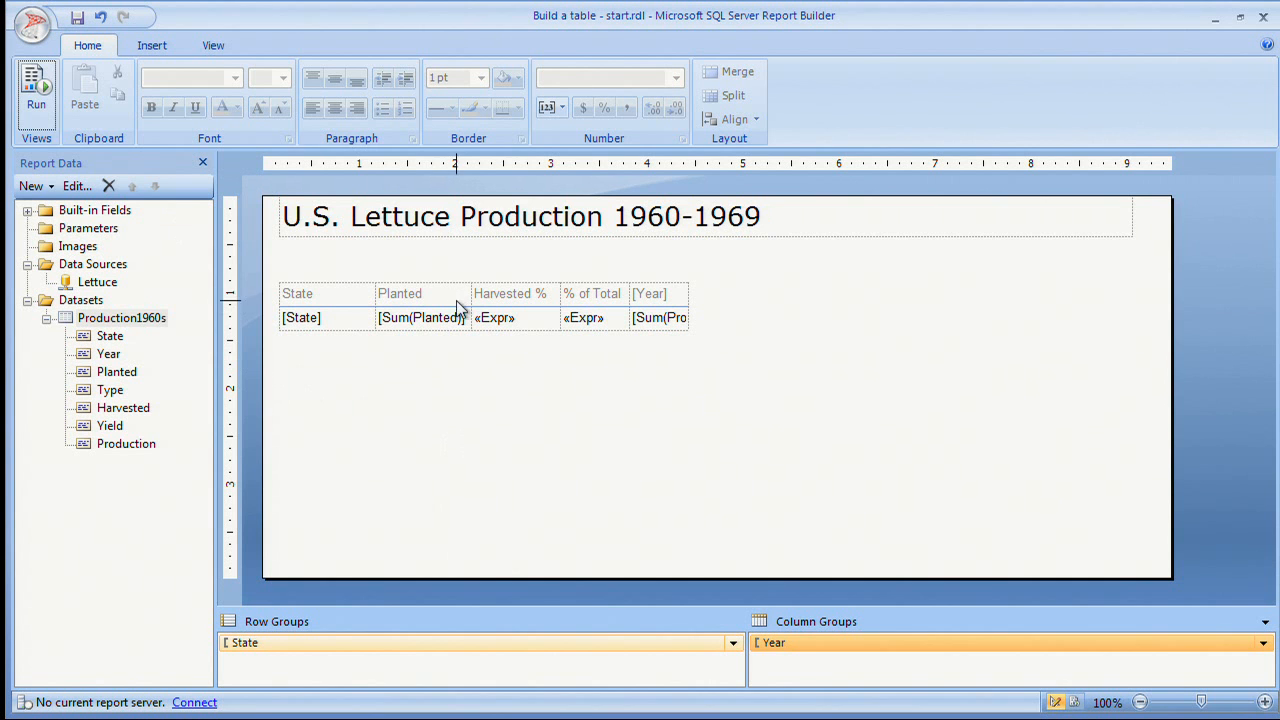
- Insert an empty column between Harvested % and % of Total
click(520, 302)
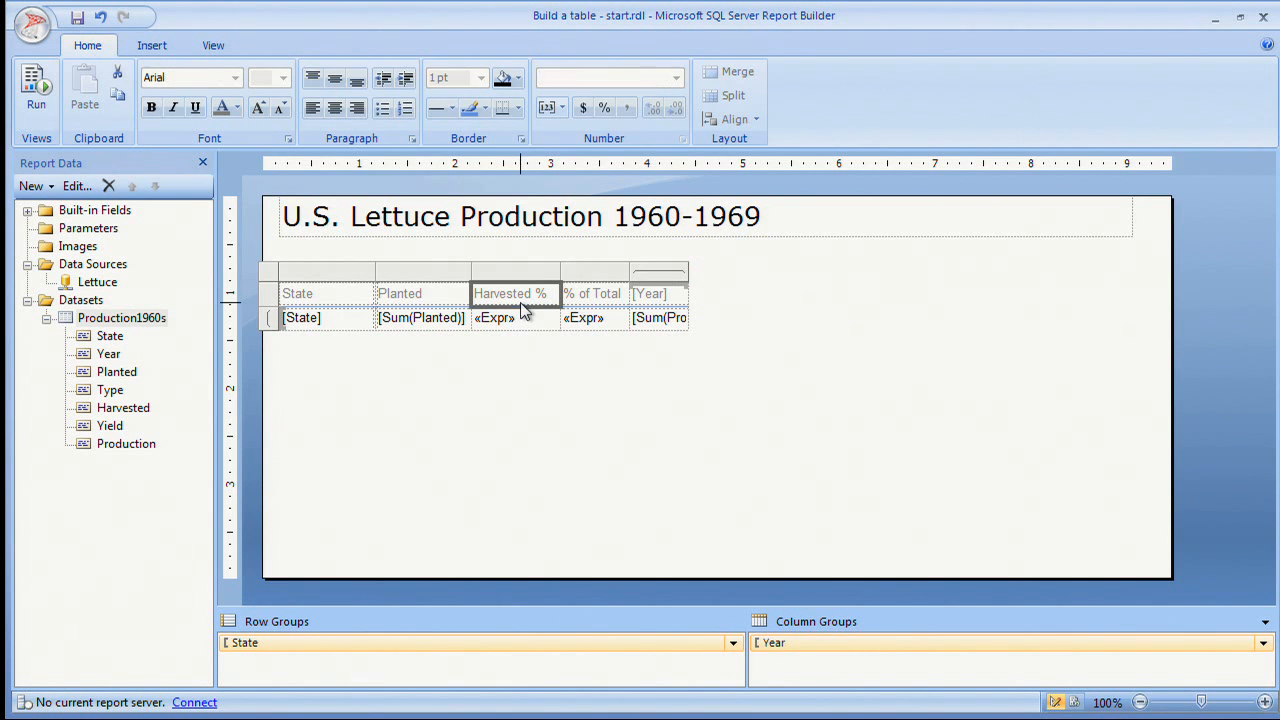
right_click(541, 269)
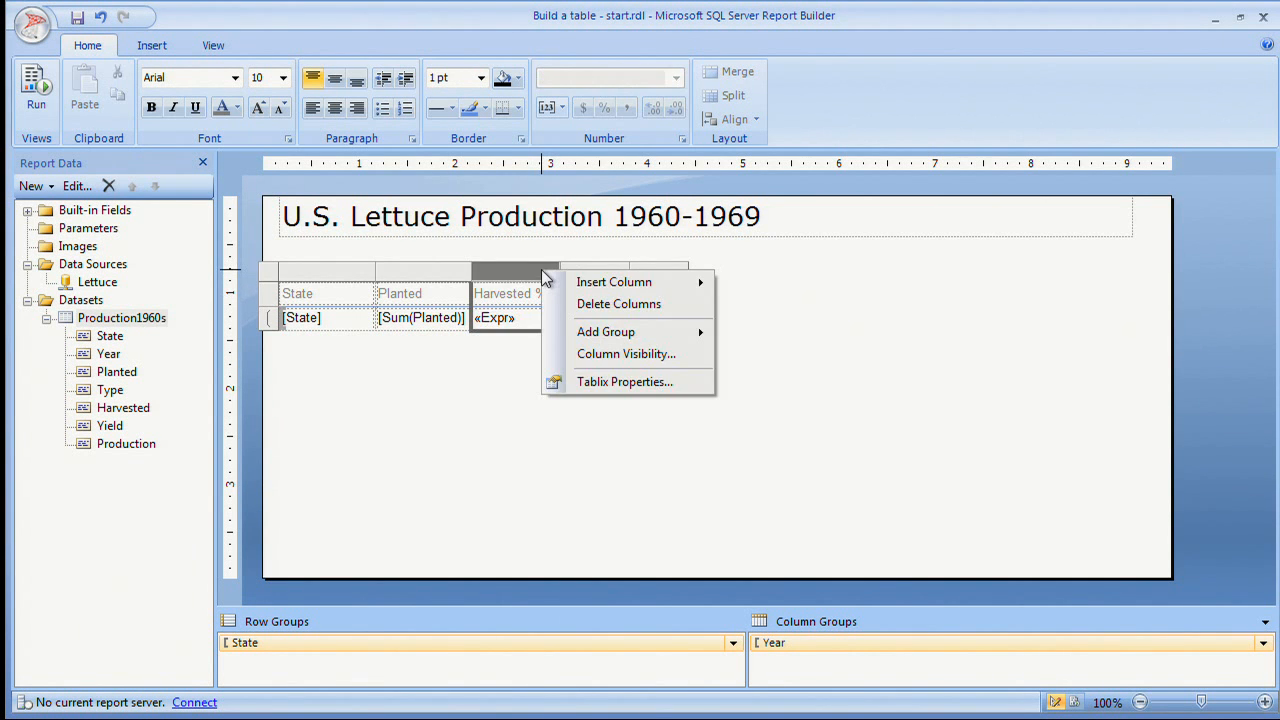
mouse_move(588, 287)
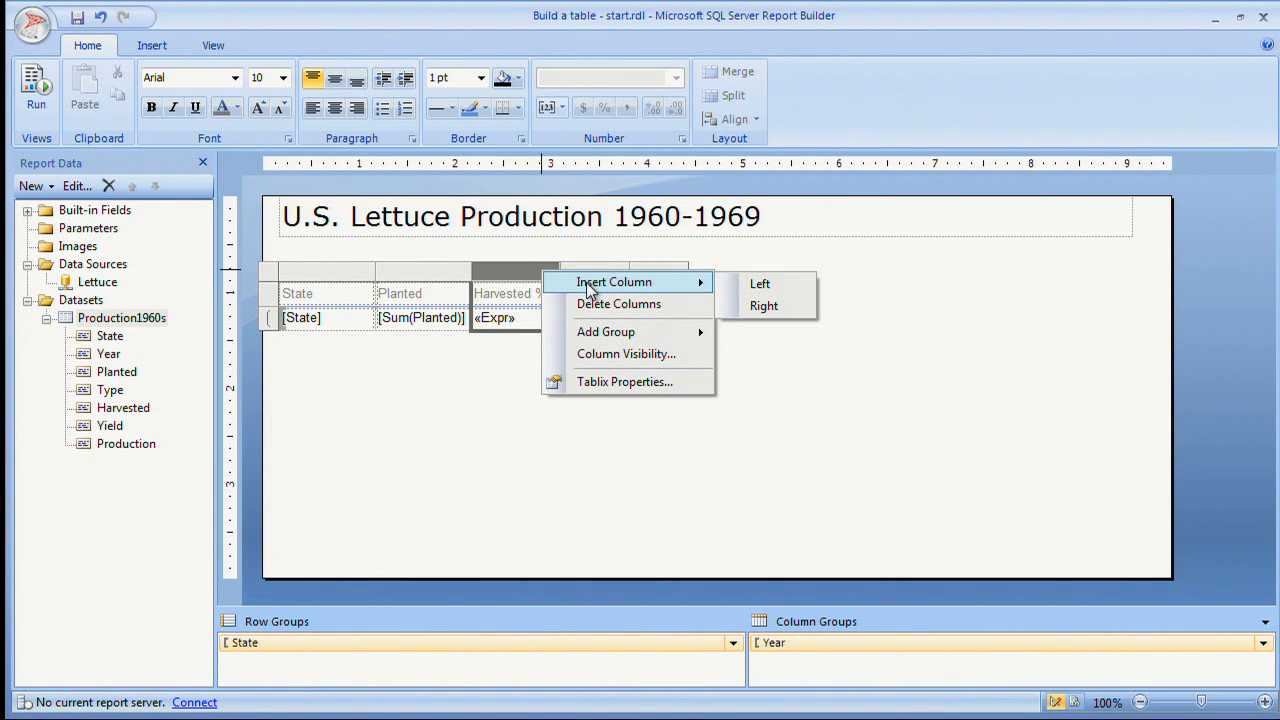
click(762, 307)
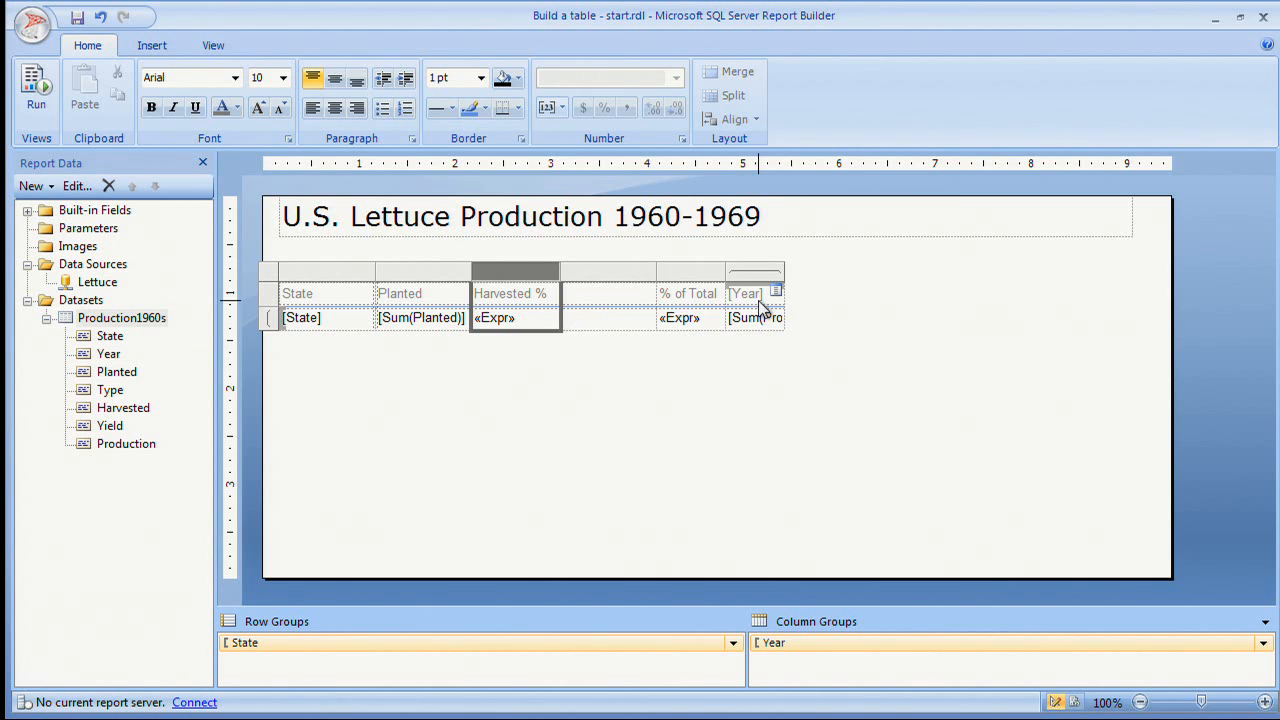
- Insert a red, yellow and green circle indicator in the empty column's detail cell, and narrow that column to about 0.2 inches
click(620, 320)
right_click(620, 322)
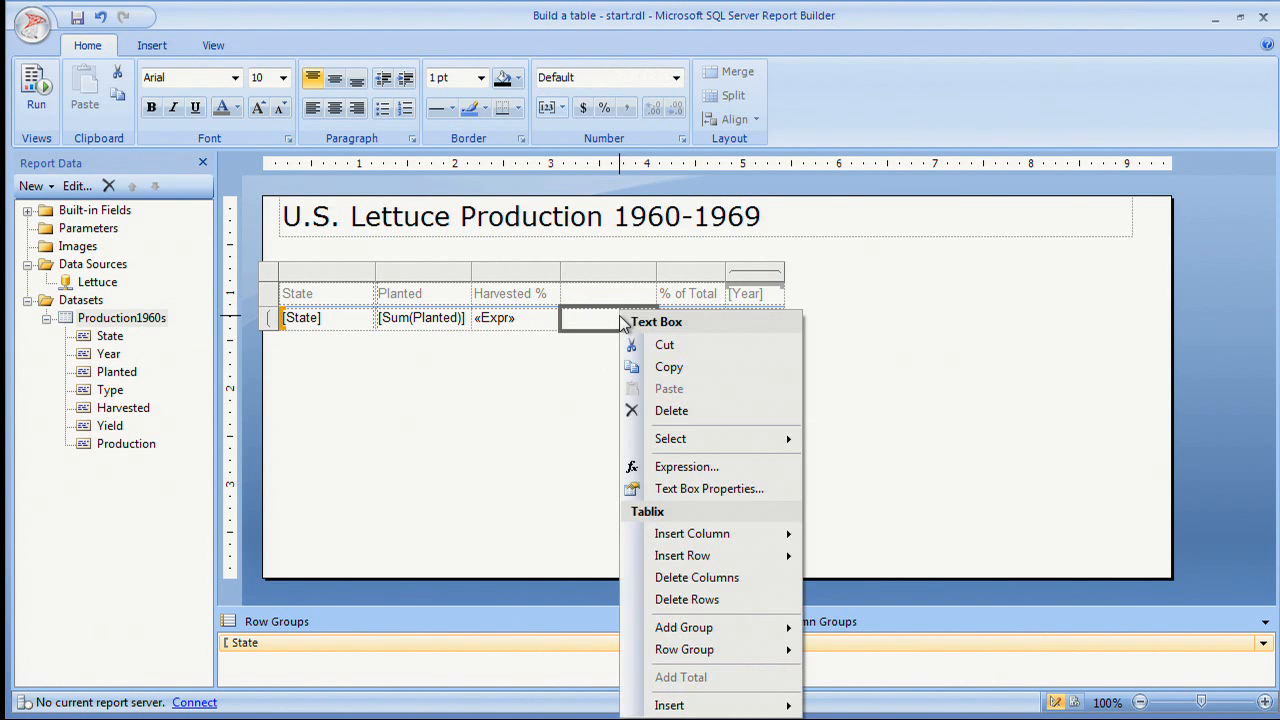
mouse_move(678, 705)
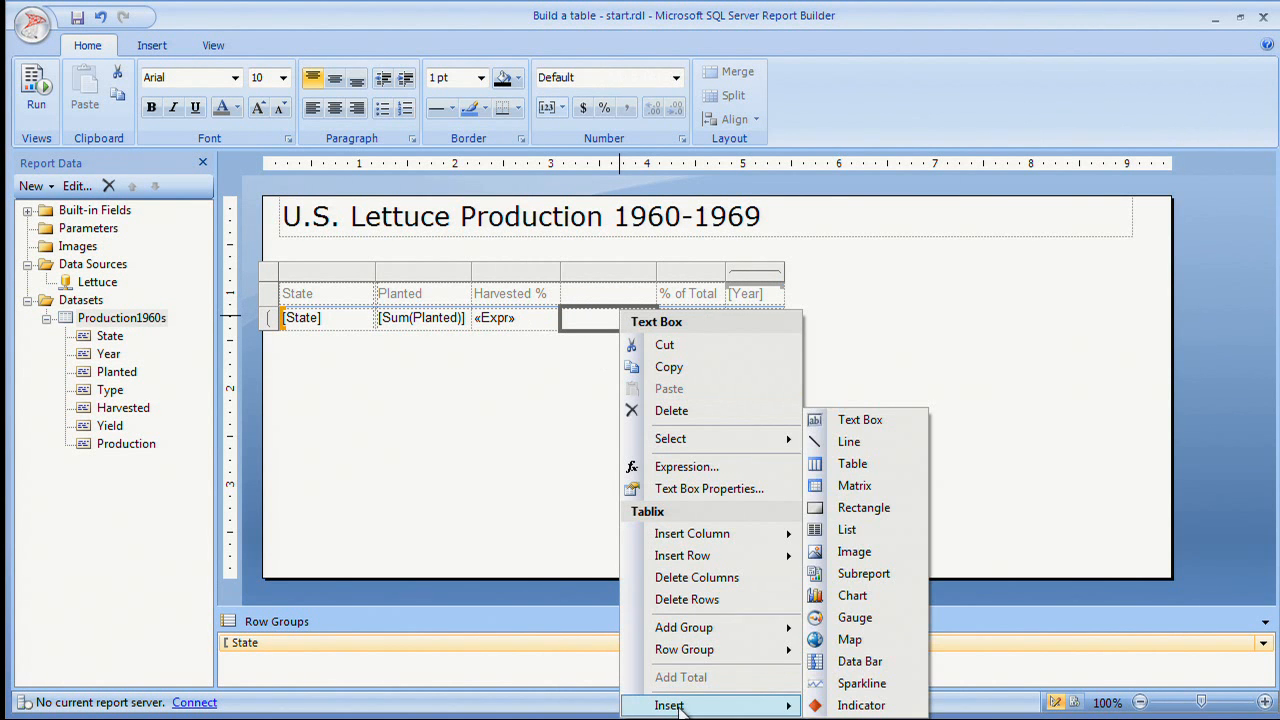
click(877, 707)
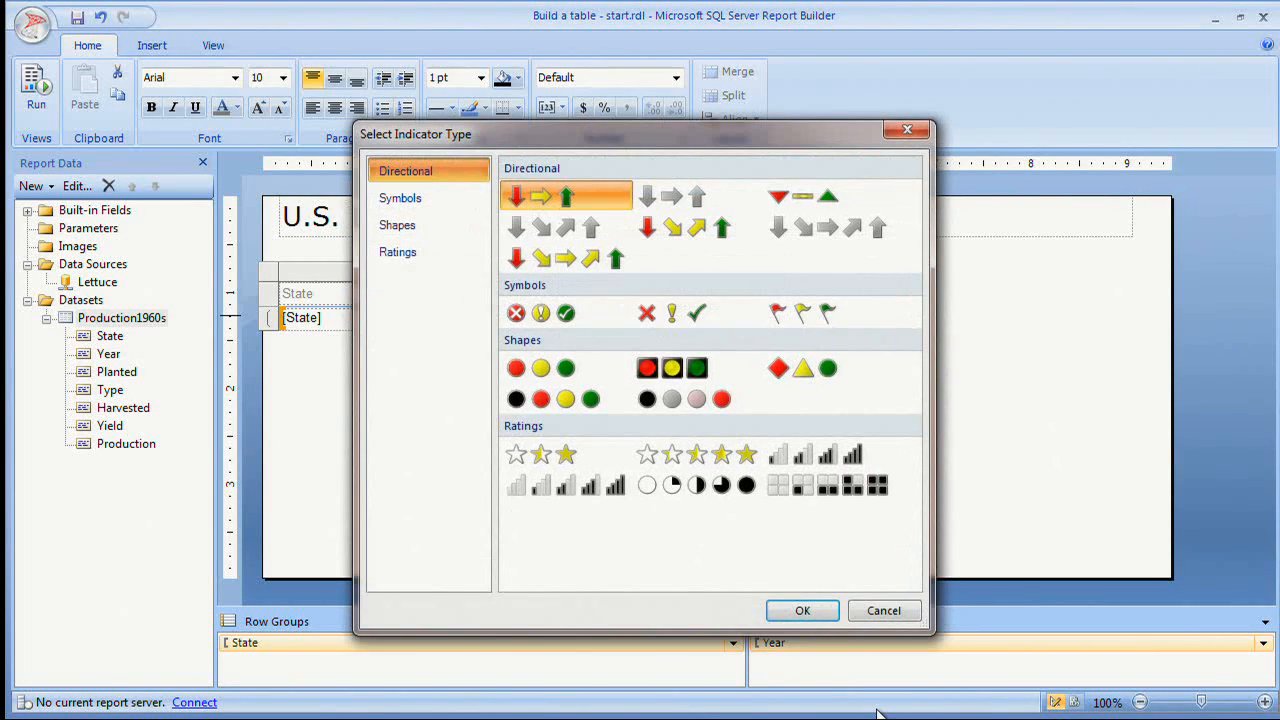
click(562, 370)
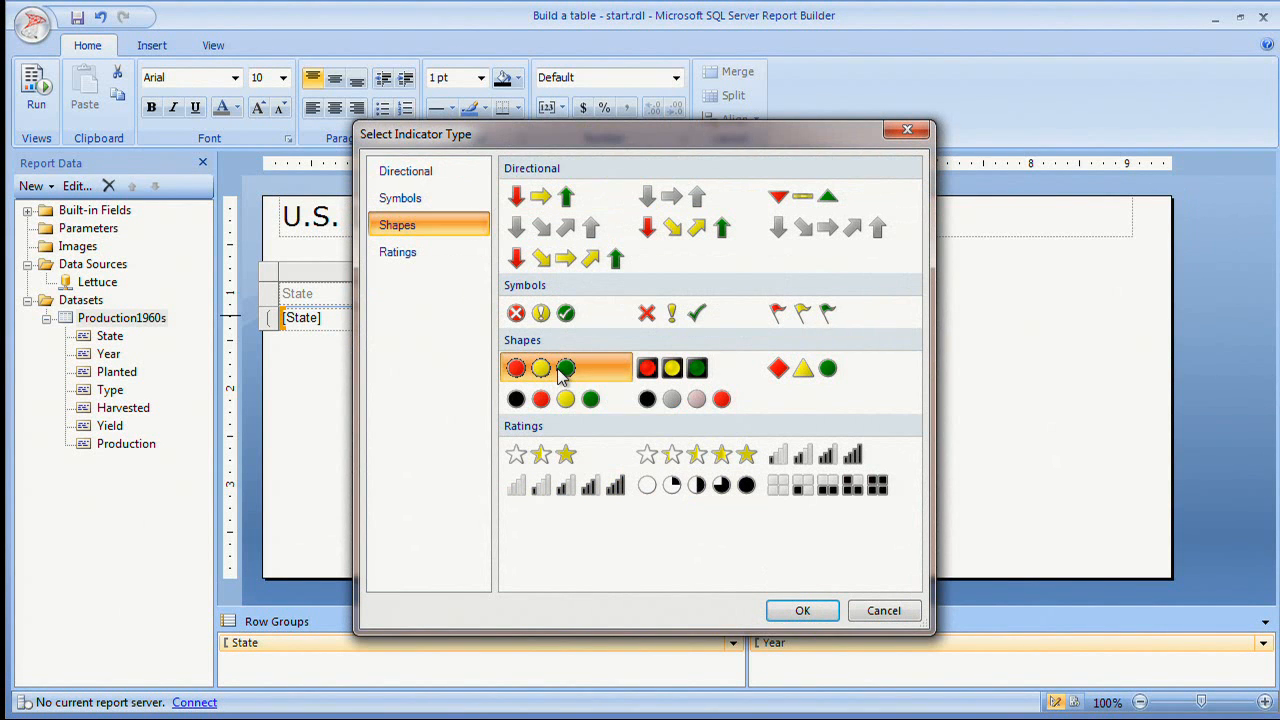
click(803, 613)
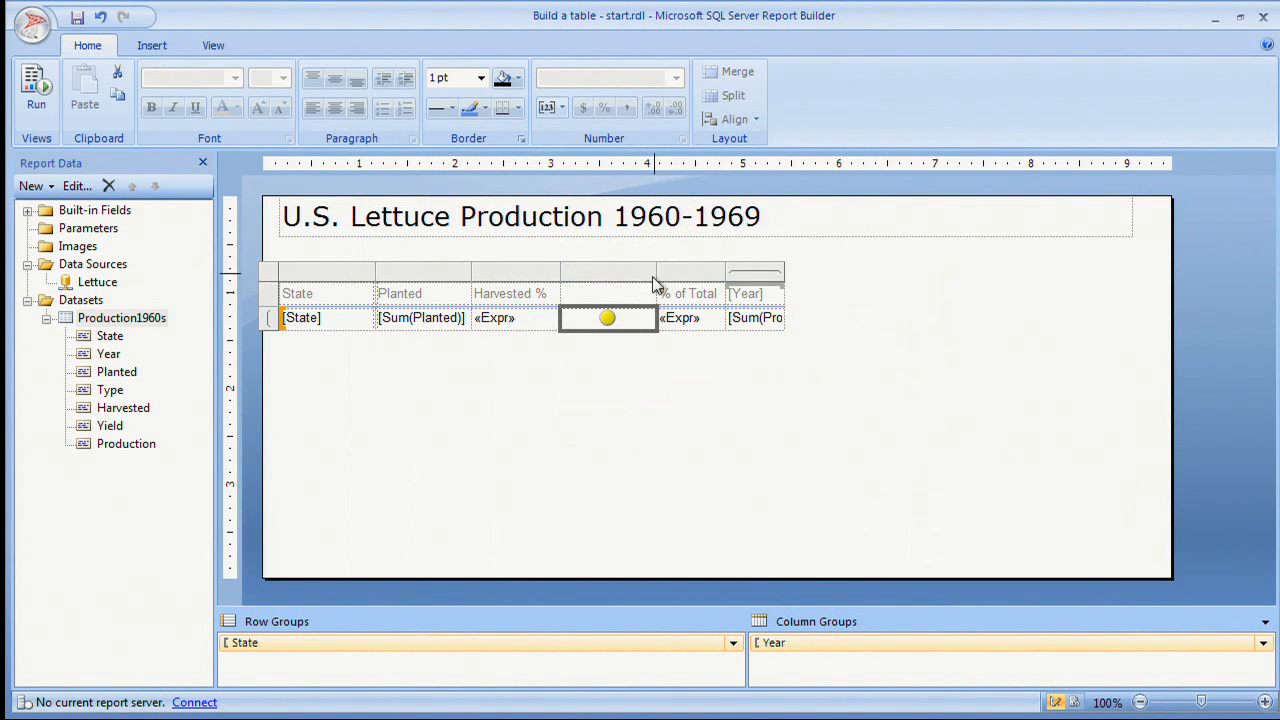
drag(659, 269, 581, 276)
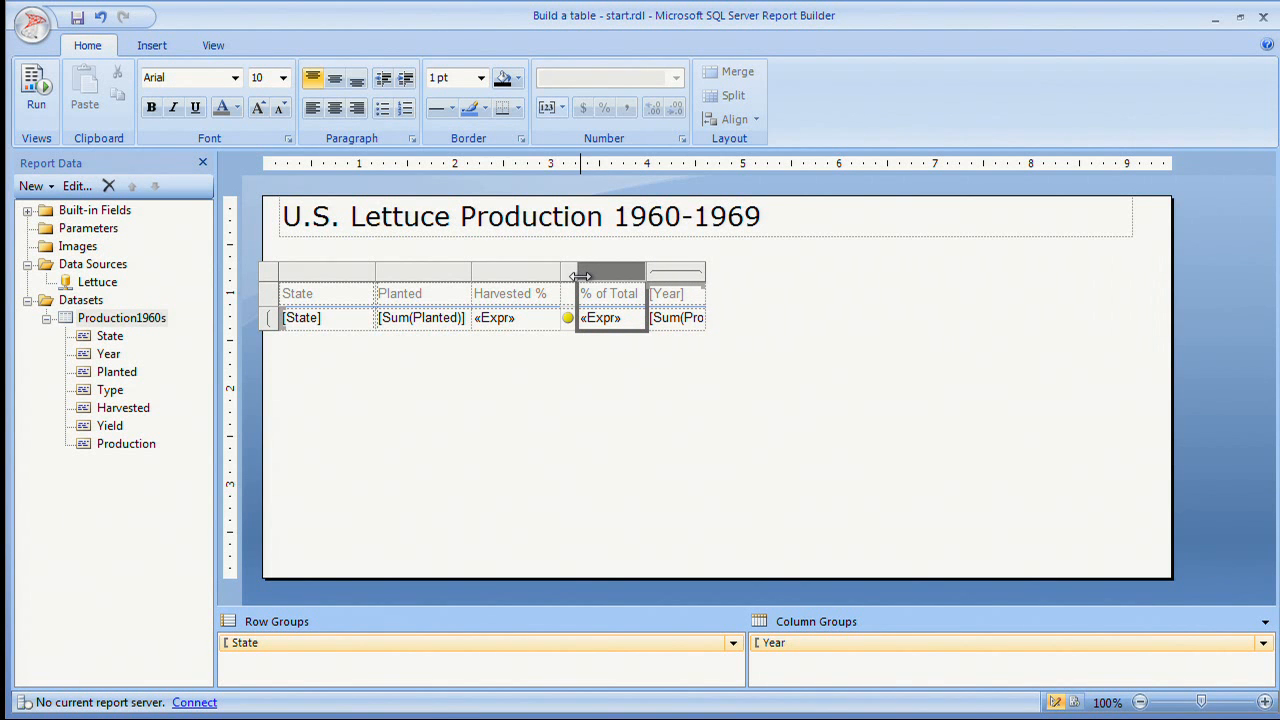
- Set the indicator's value to the expression =Sum(Fields!Harvested.Value) / Sum(Fields!Planted.Value)
click(568, 320)
click(568, 320)
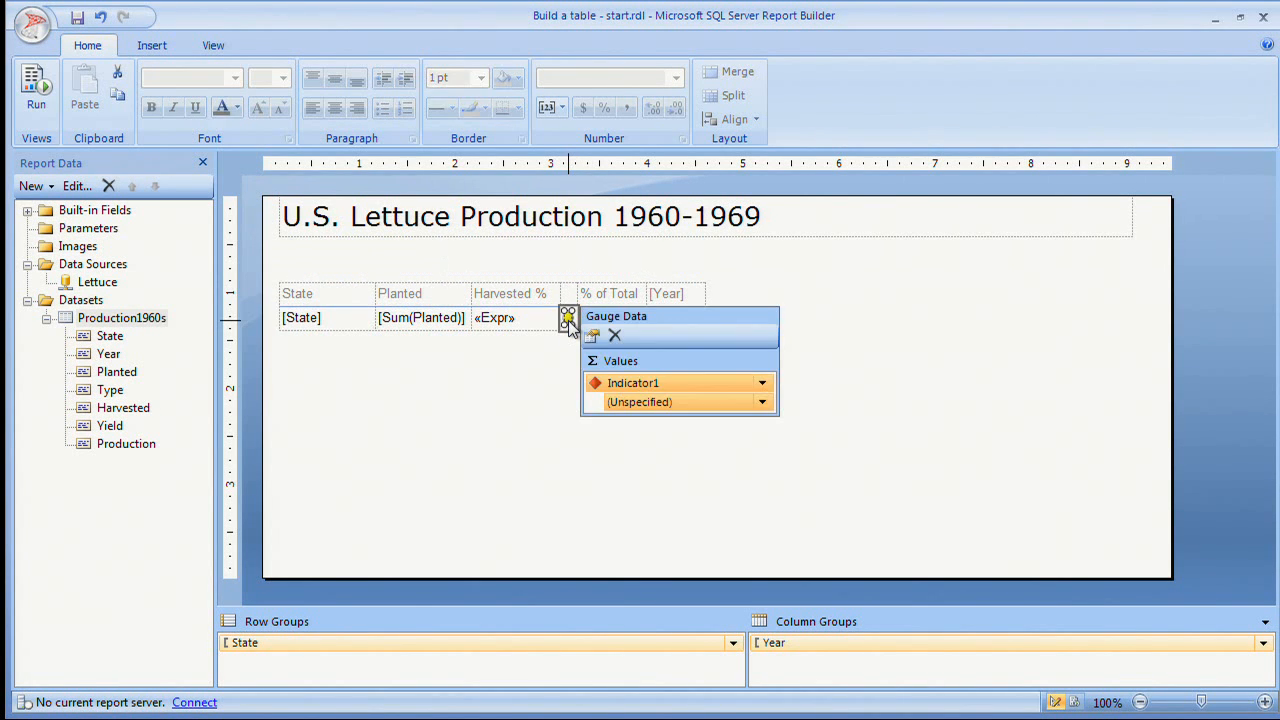
click(763, 402)
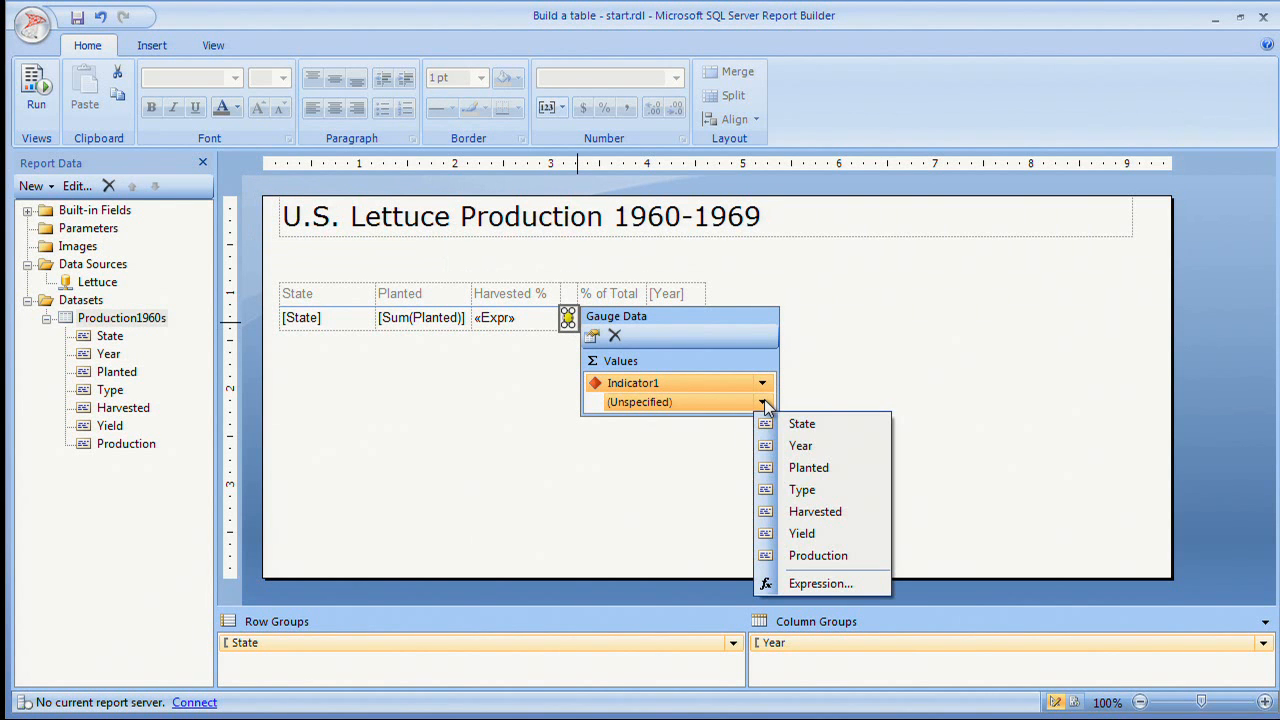
click(815, 512)
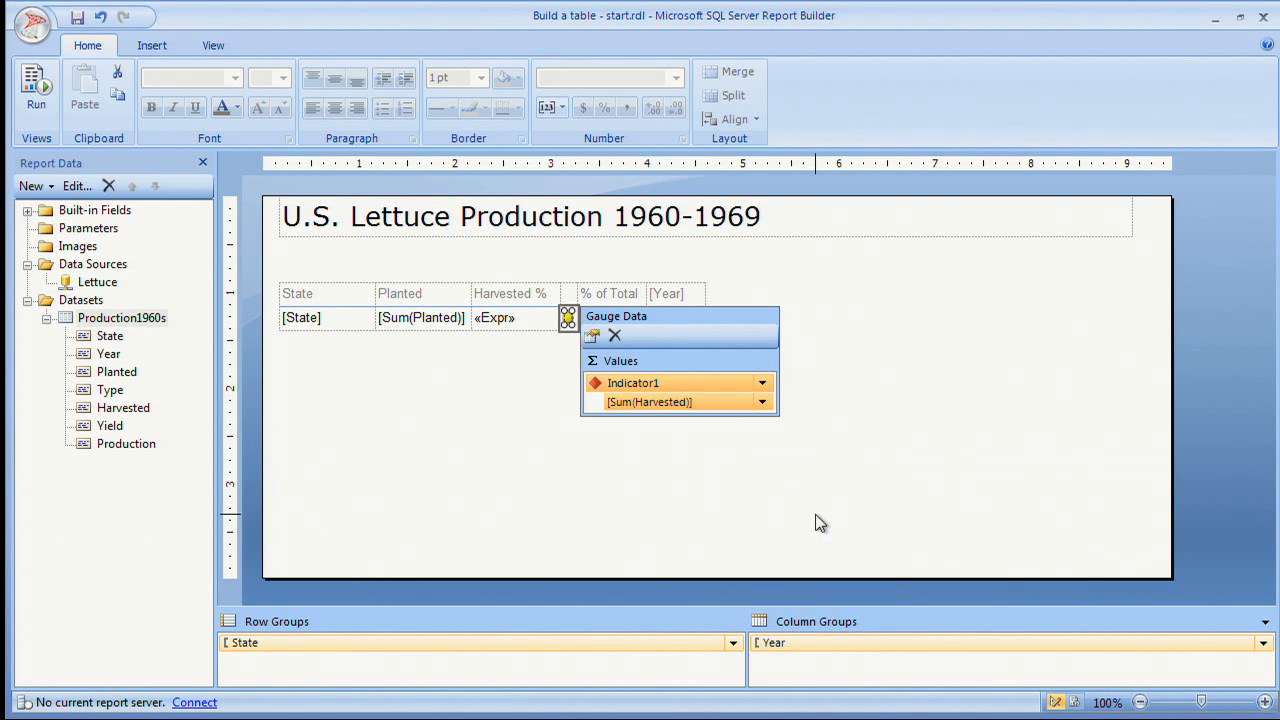
click(763, 402)
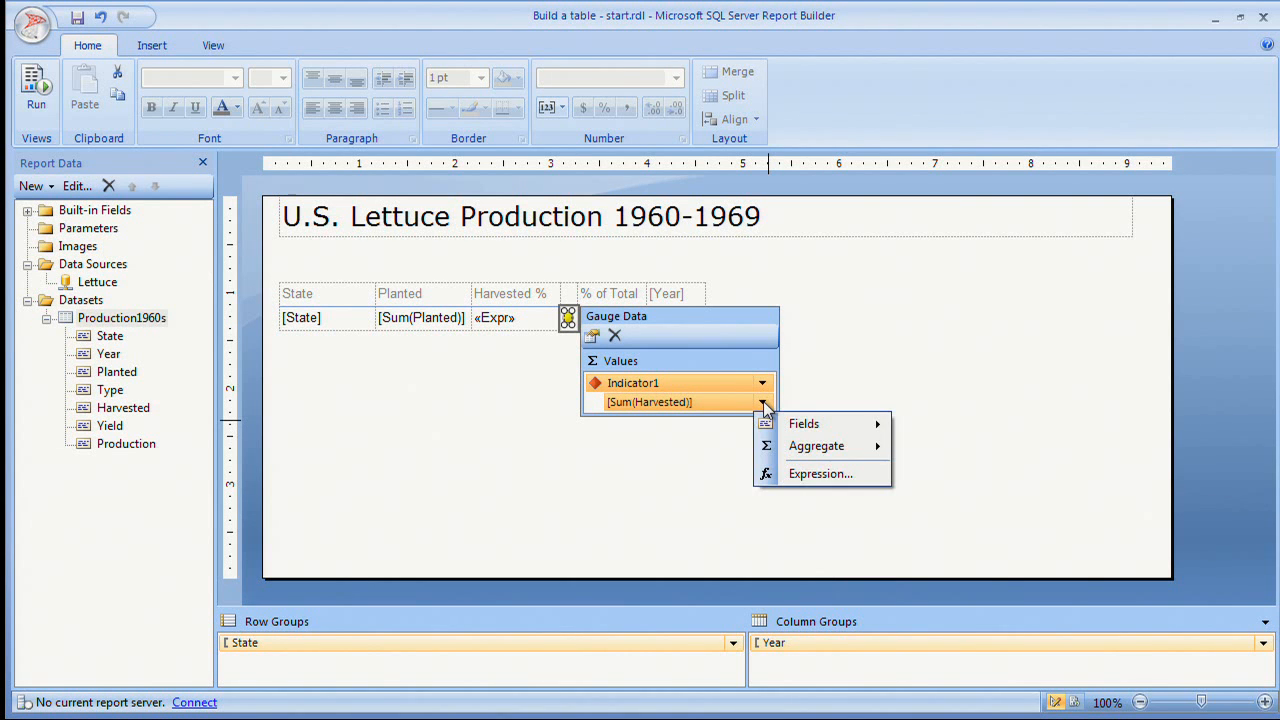
click(818, 475)
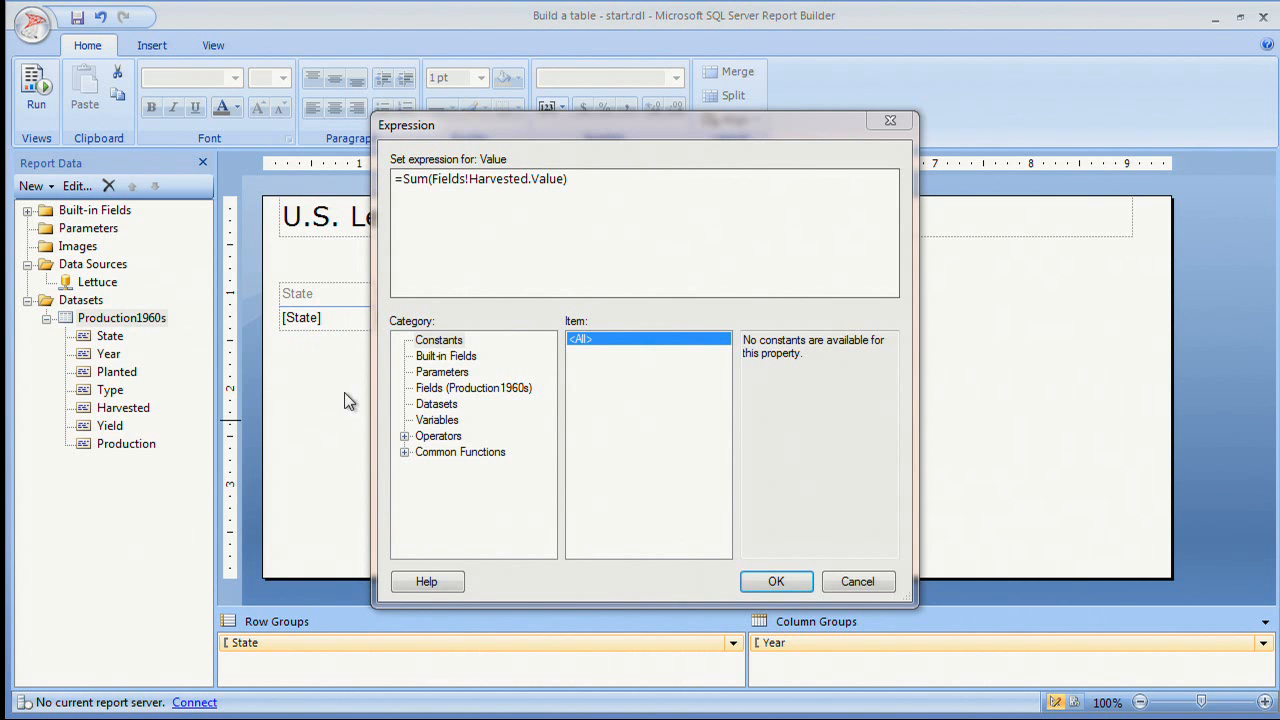
drag(657, 183, 353, 133)
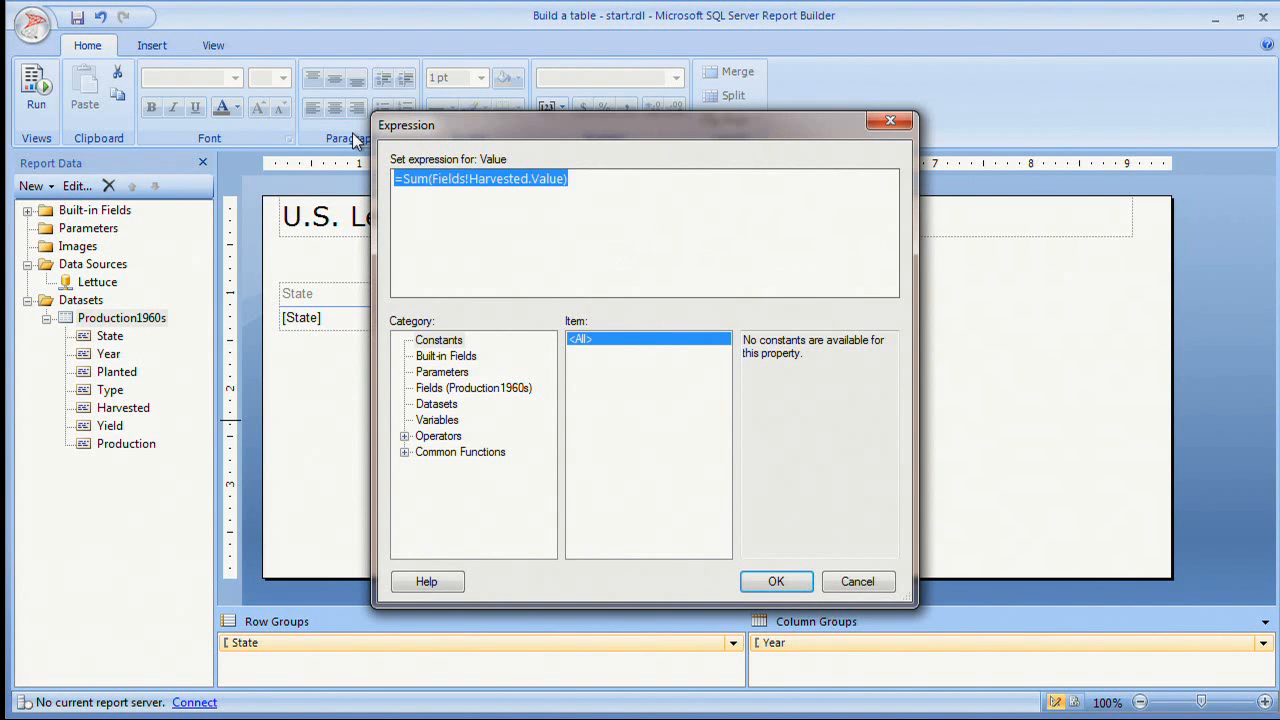
text(=Sum(Fields!Harvested.Value) / Sum(Fields!Planted.Value))
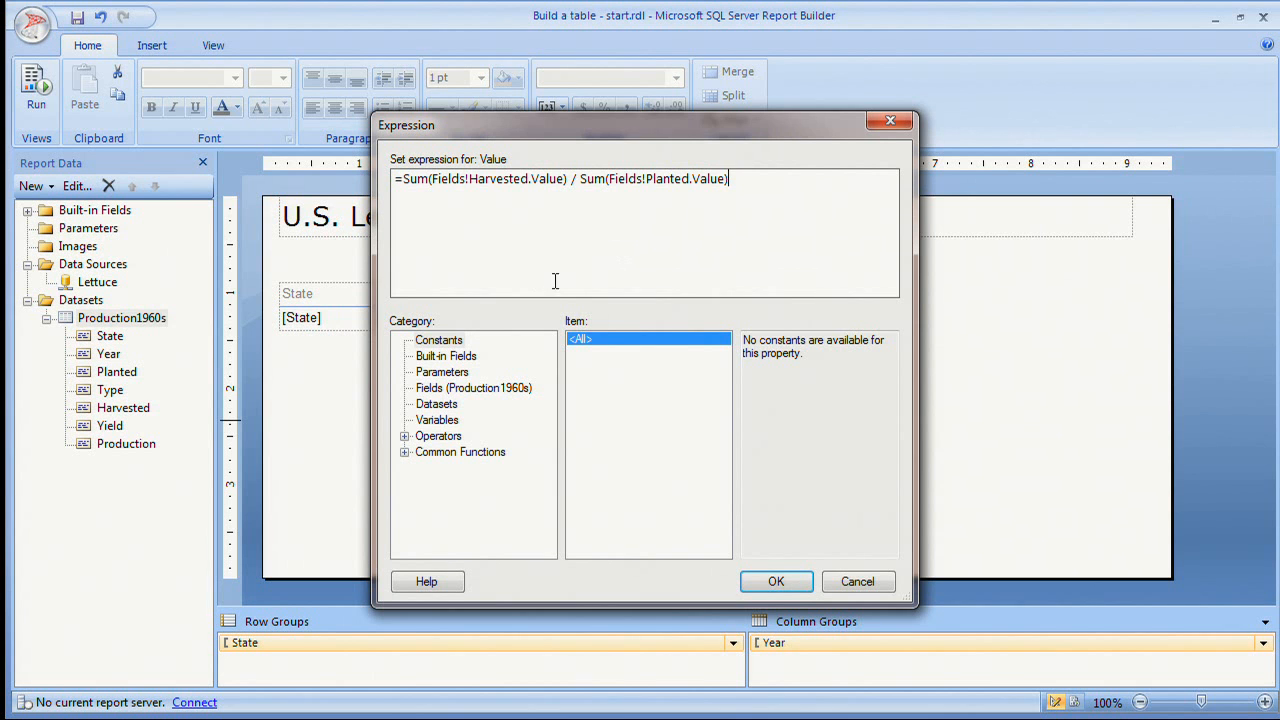
click(777, 582)
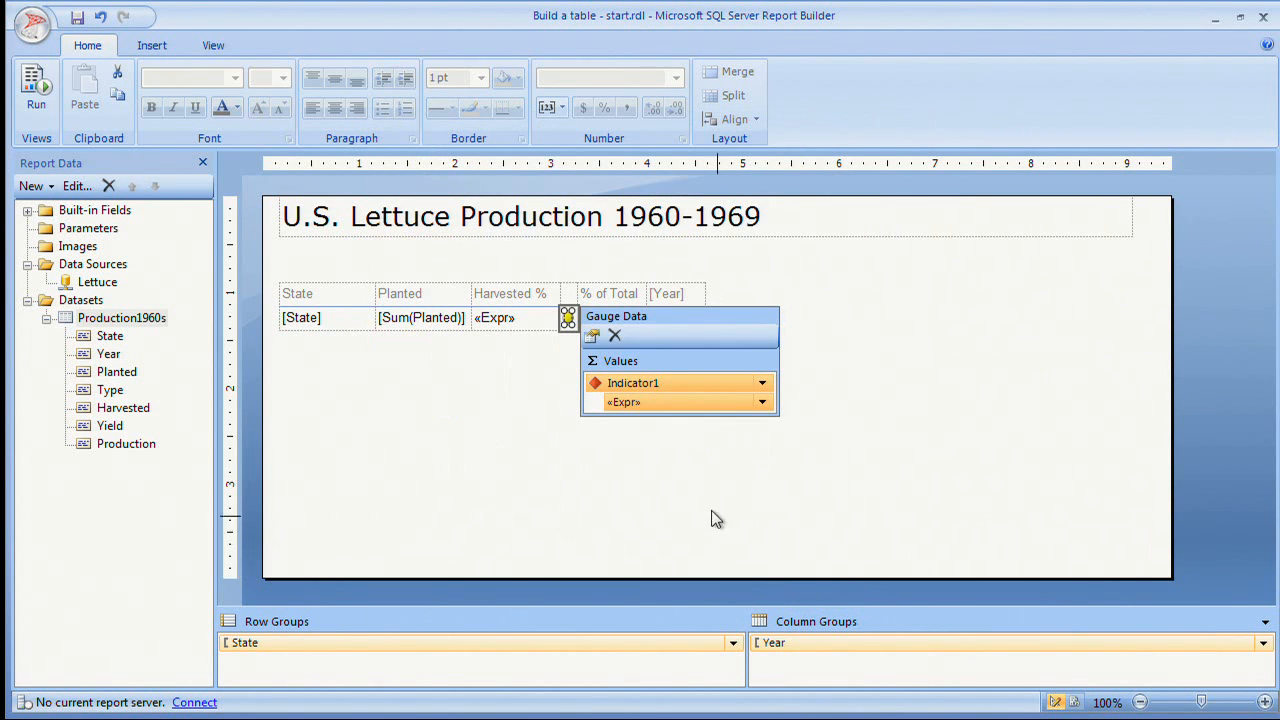
- Set the indicator's states measurement unit to Numeric, and set the end of the red state to .90
click(593, 337)
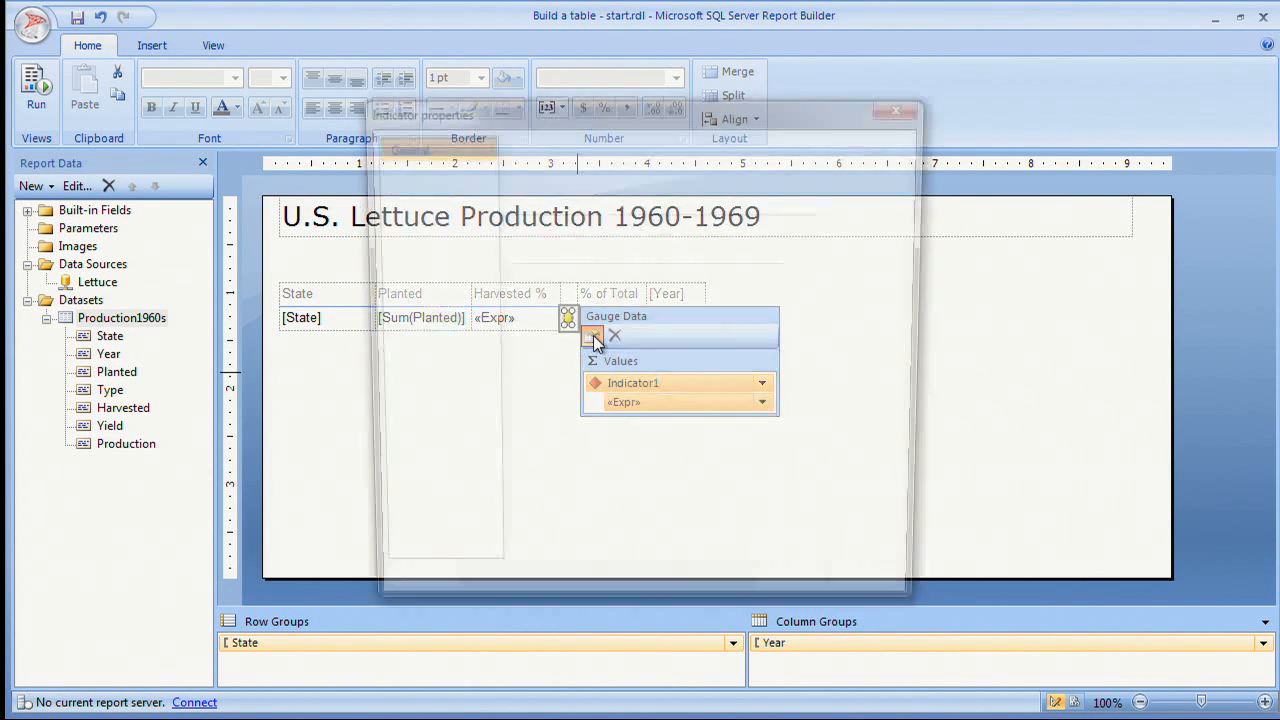
click(449, 175)
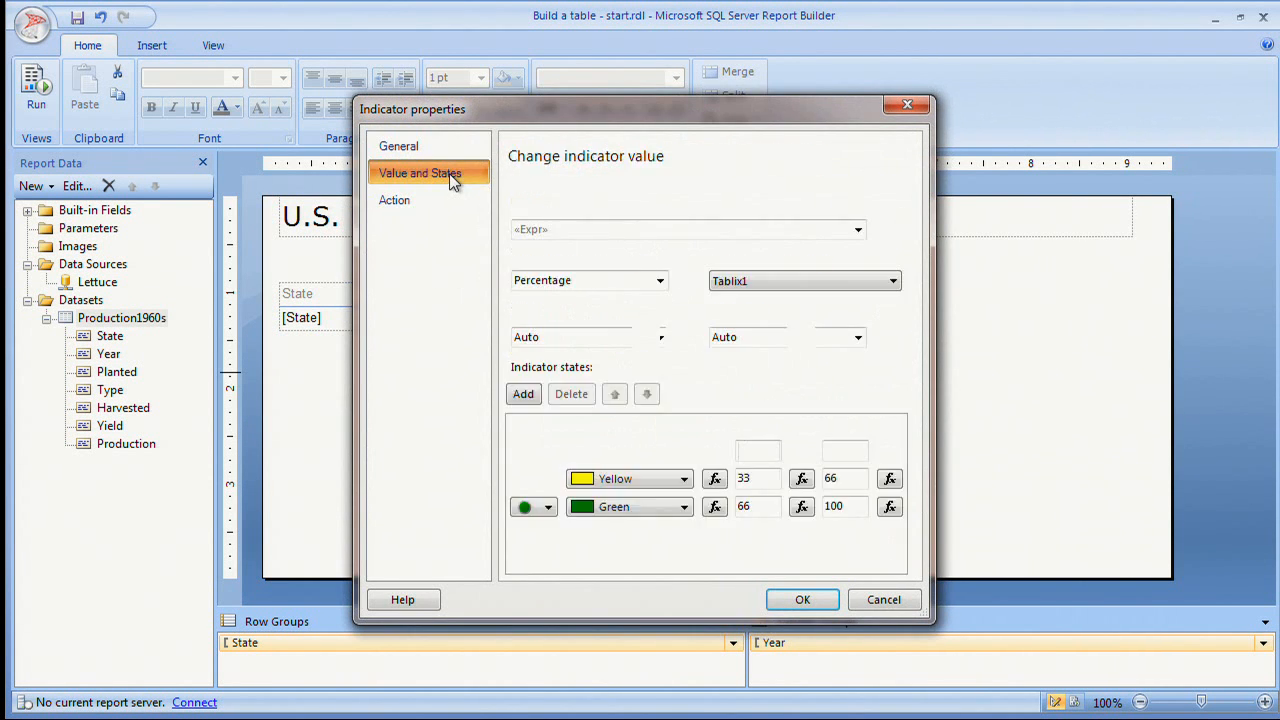
click(660, 281)
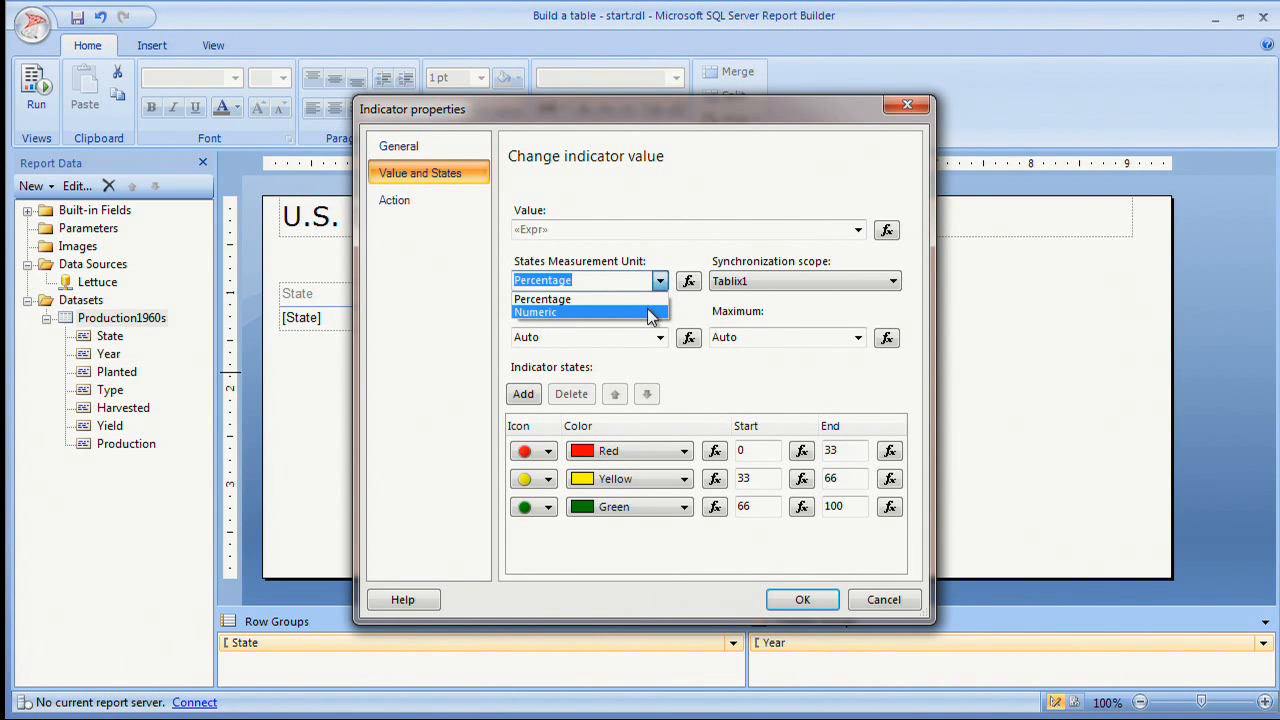
click(650, 313)
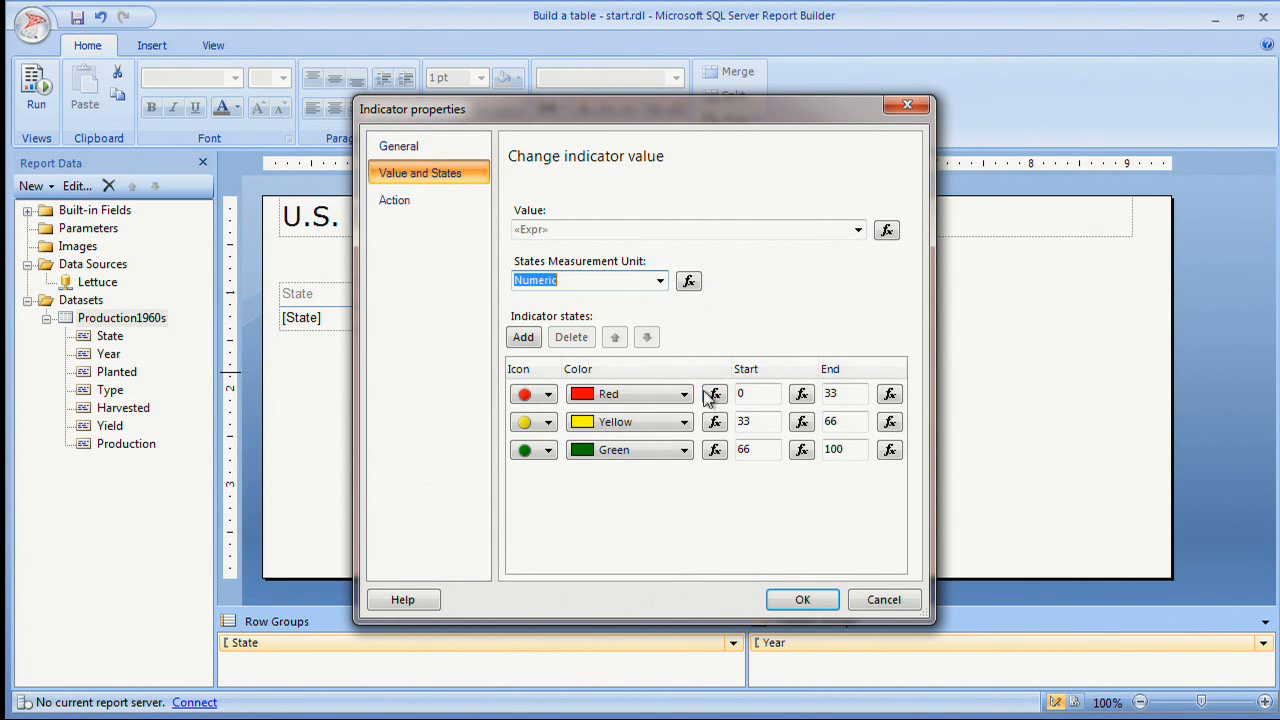
click(748, 395)
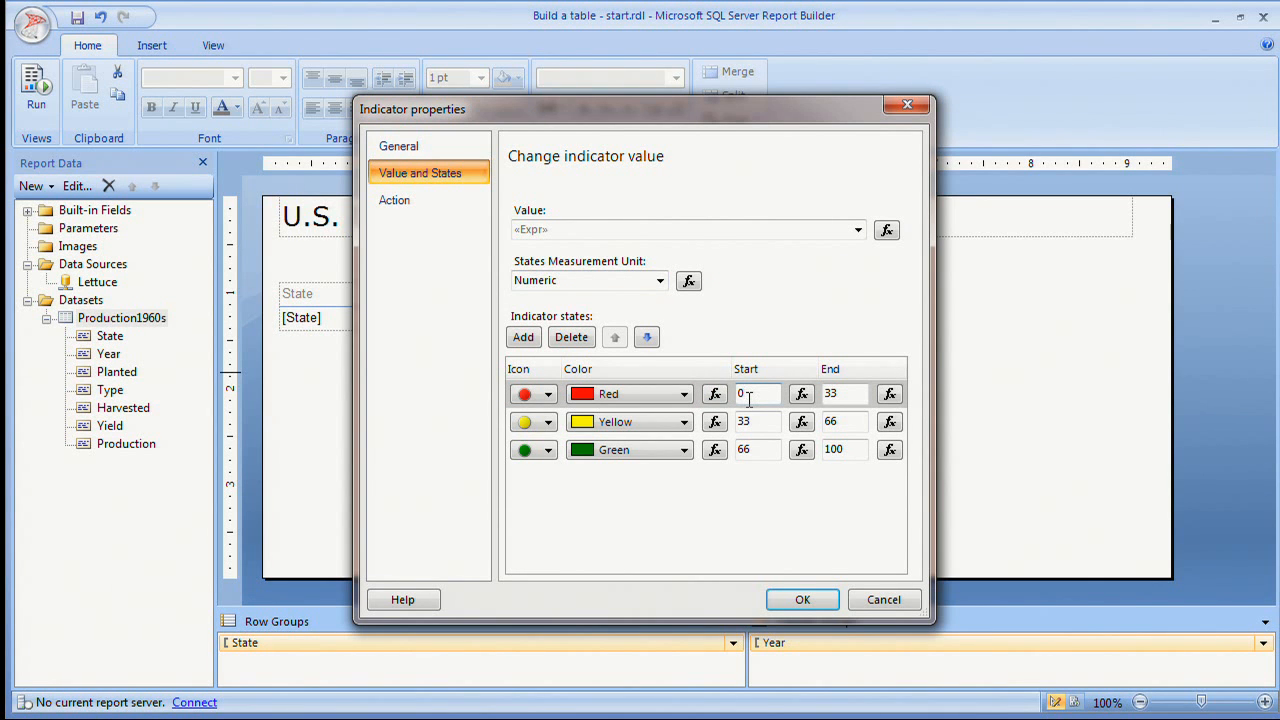
double_click(832, 394)
text(90)
- Set the indicator's yellow state to run from .9 to .95 and the green state from .95 to 1
double_click(752, 421)
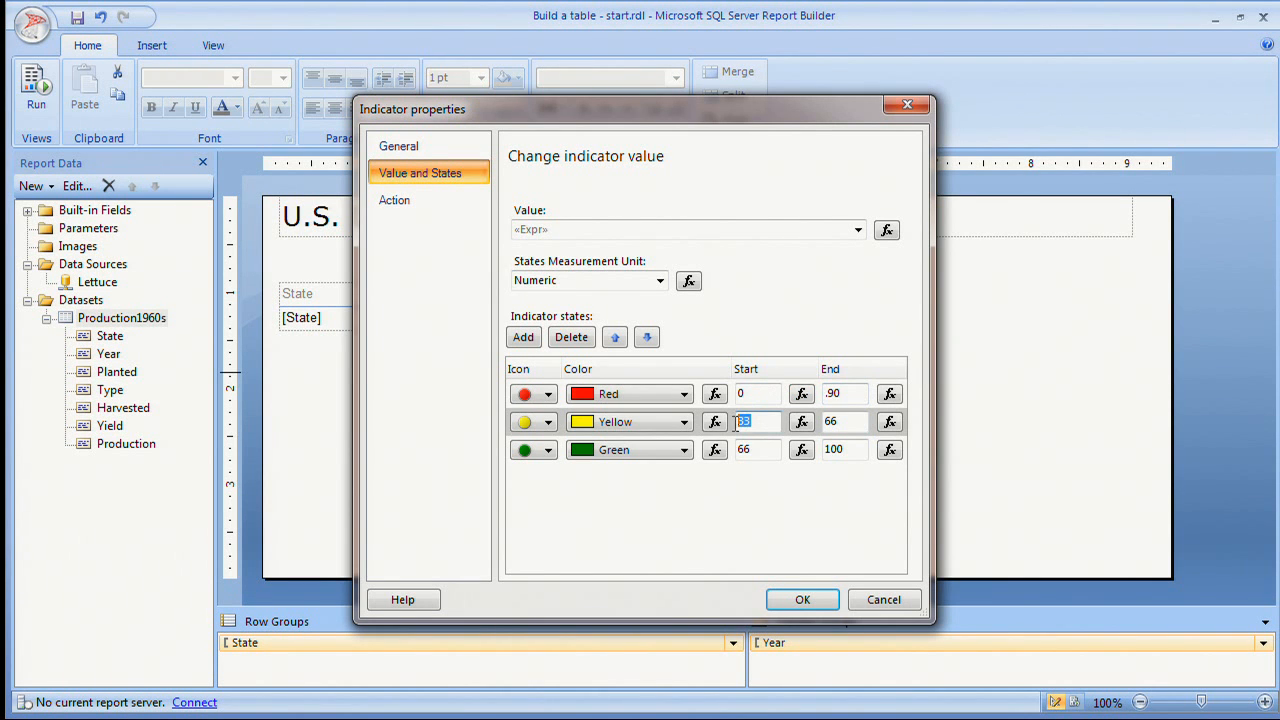
text(.9)
double_click(832, 422)
text(.95)
double_click(760, 449)
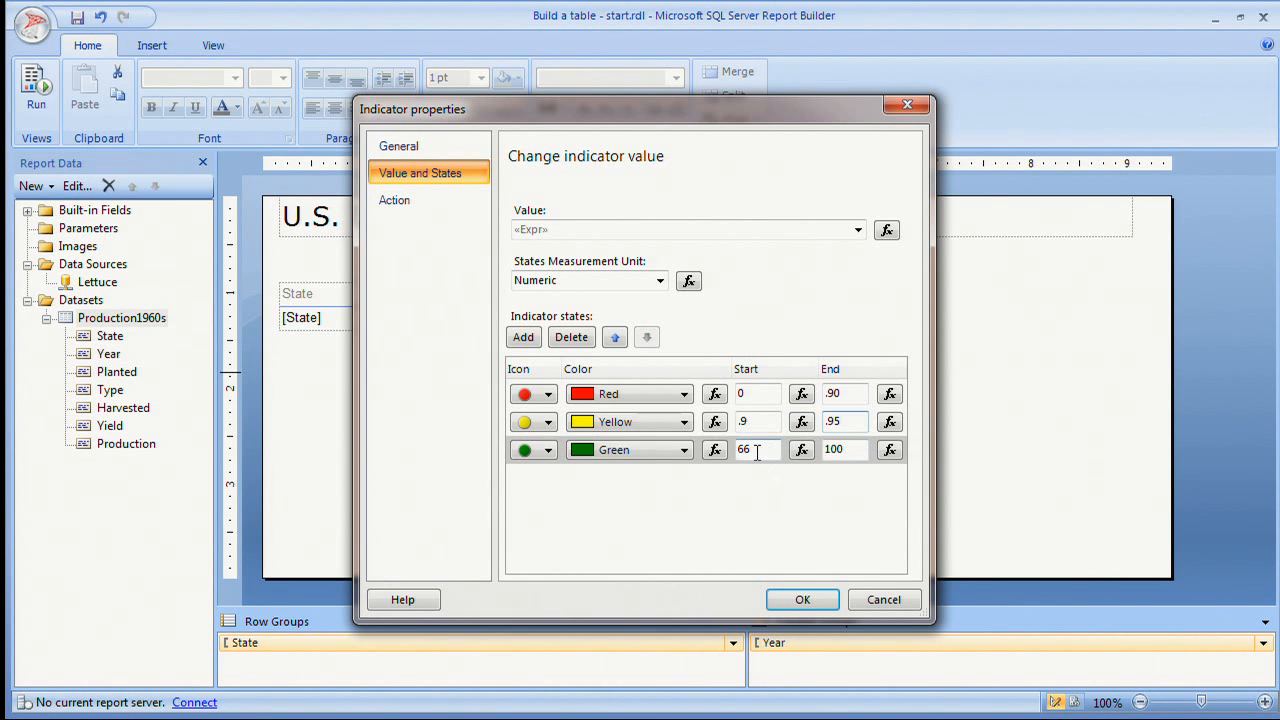
text(.95)
double_click(843, 449)
text(1)
click(806, 600)
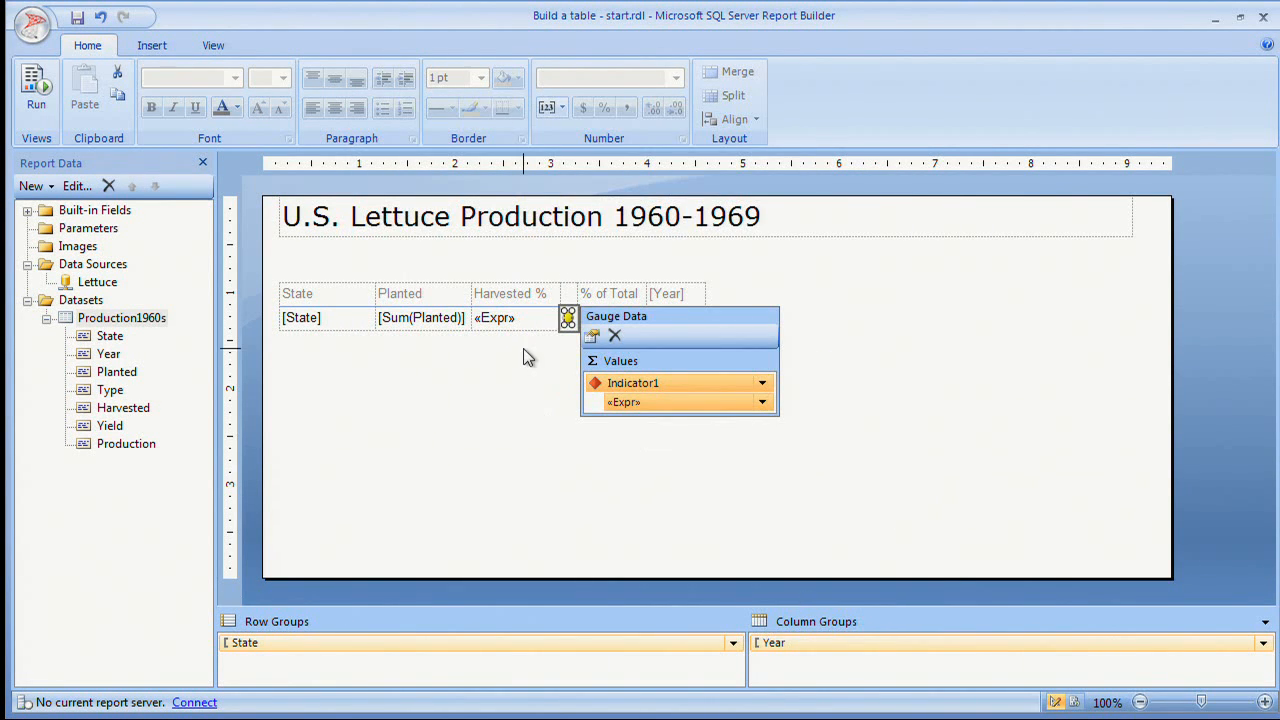
click(523, 348)
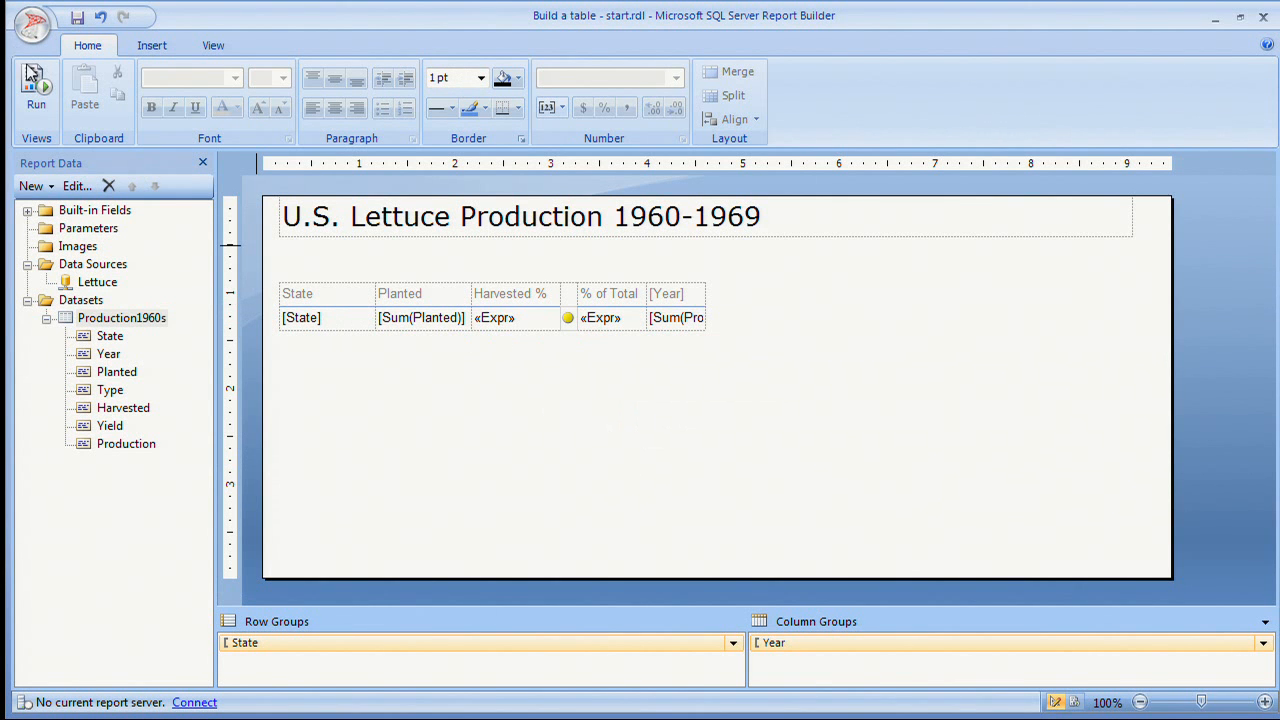
- Remove all borders from the indicator's cell, and preview the report before returning to the design
click(569, 327)
click(517, 108)
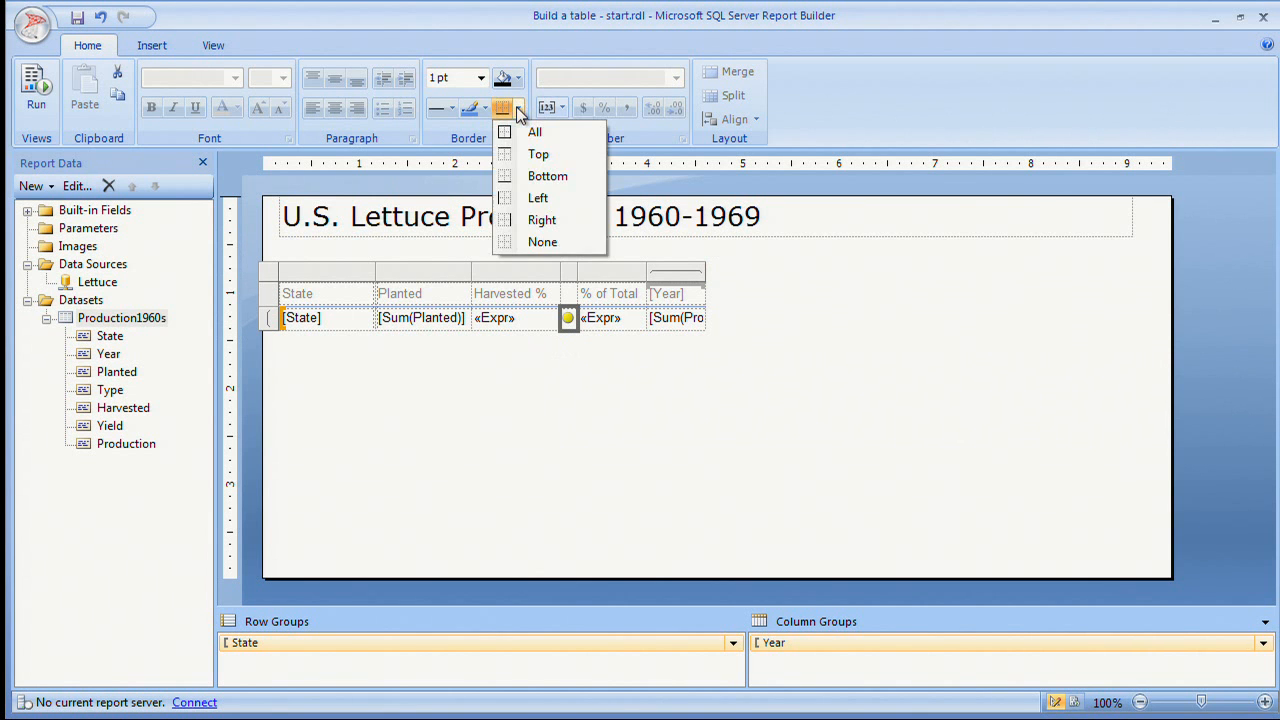
click(529, 242)
click(526, 430)
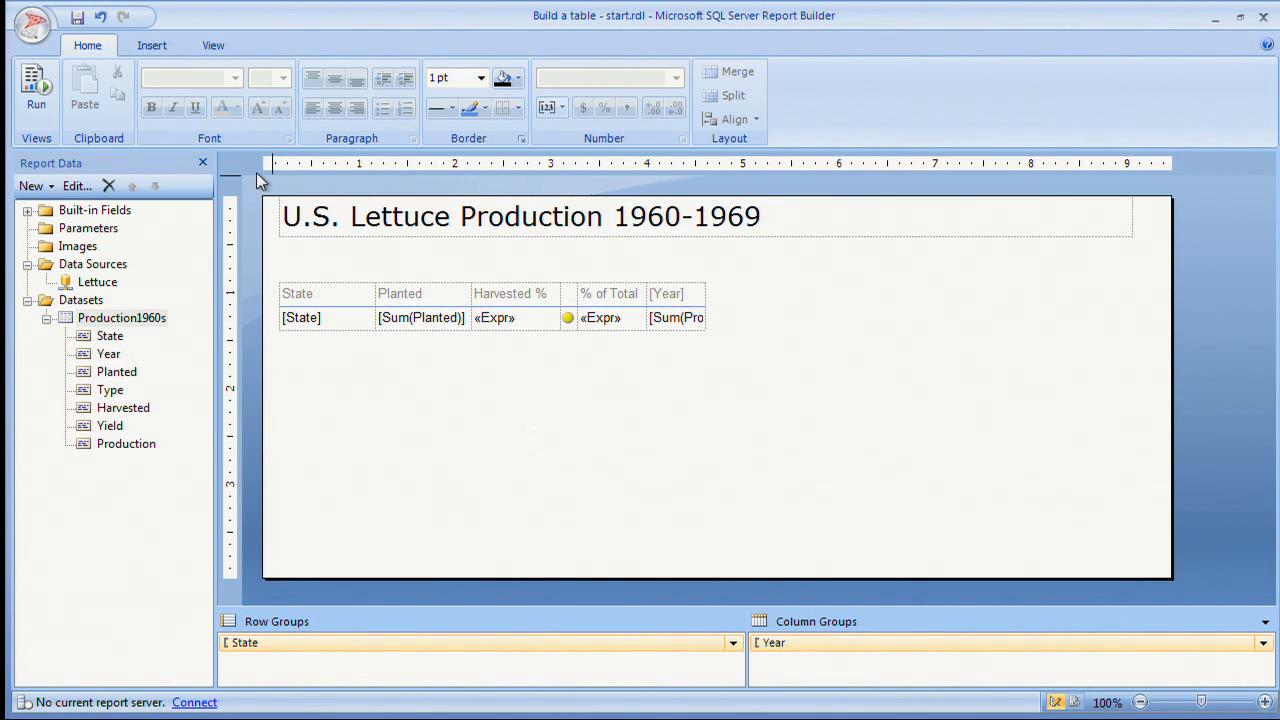
click(35, 100)
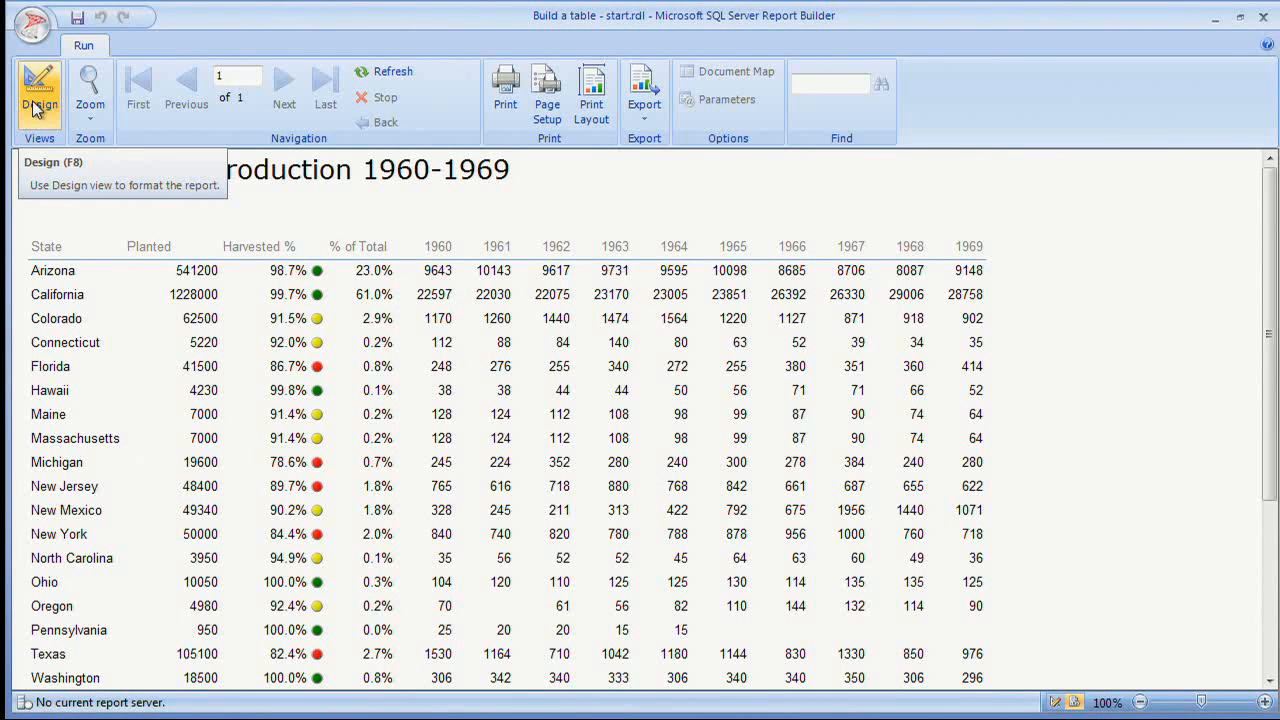
click(35, 105)
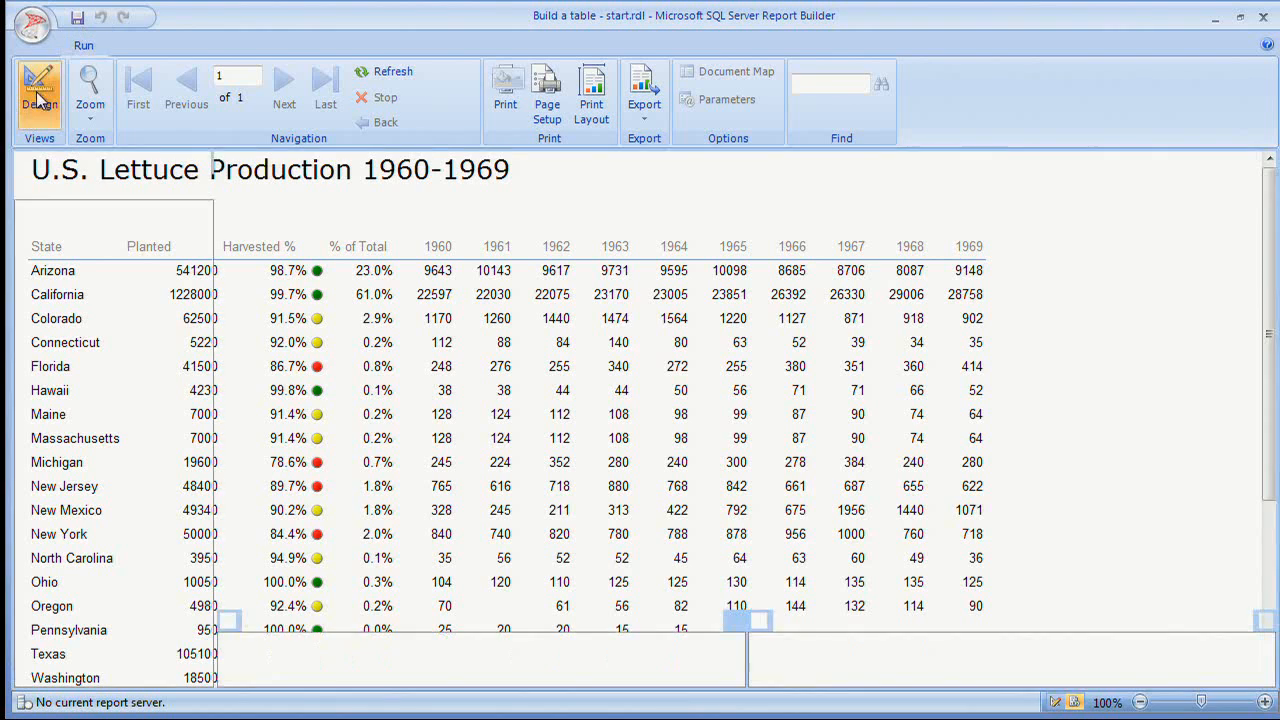
- Delete the indicator's column, and undo the deletion
click(570, 292)
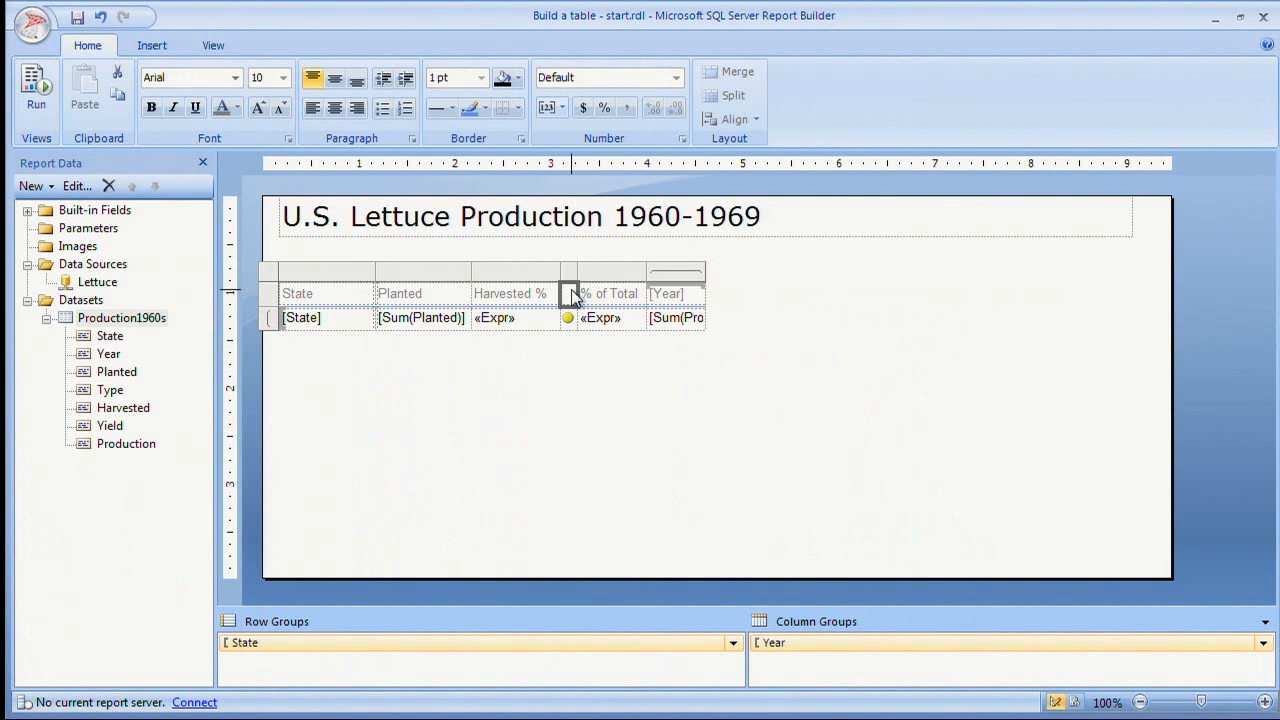
right_click(570, 272)
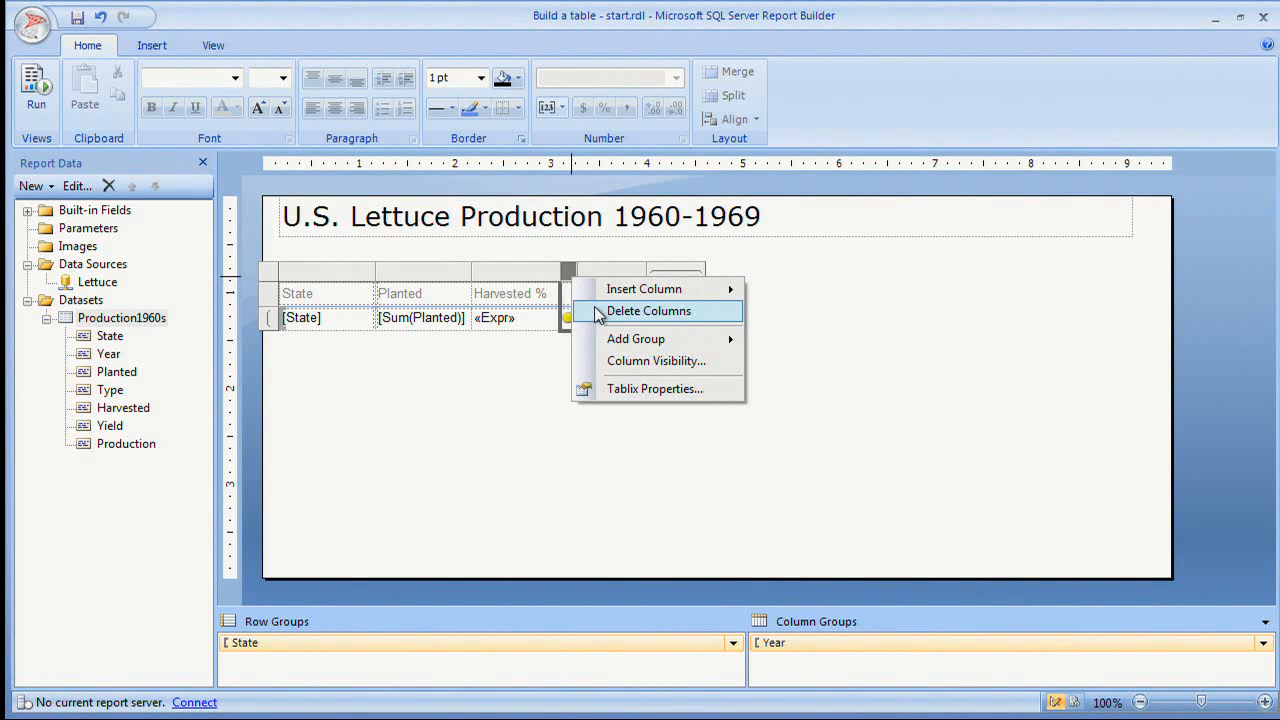
click(598, 313)
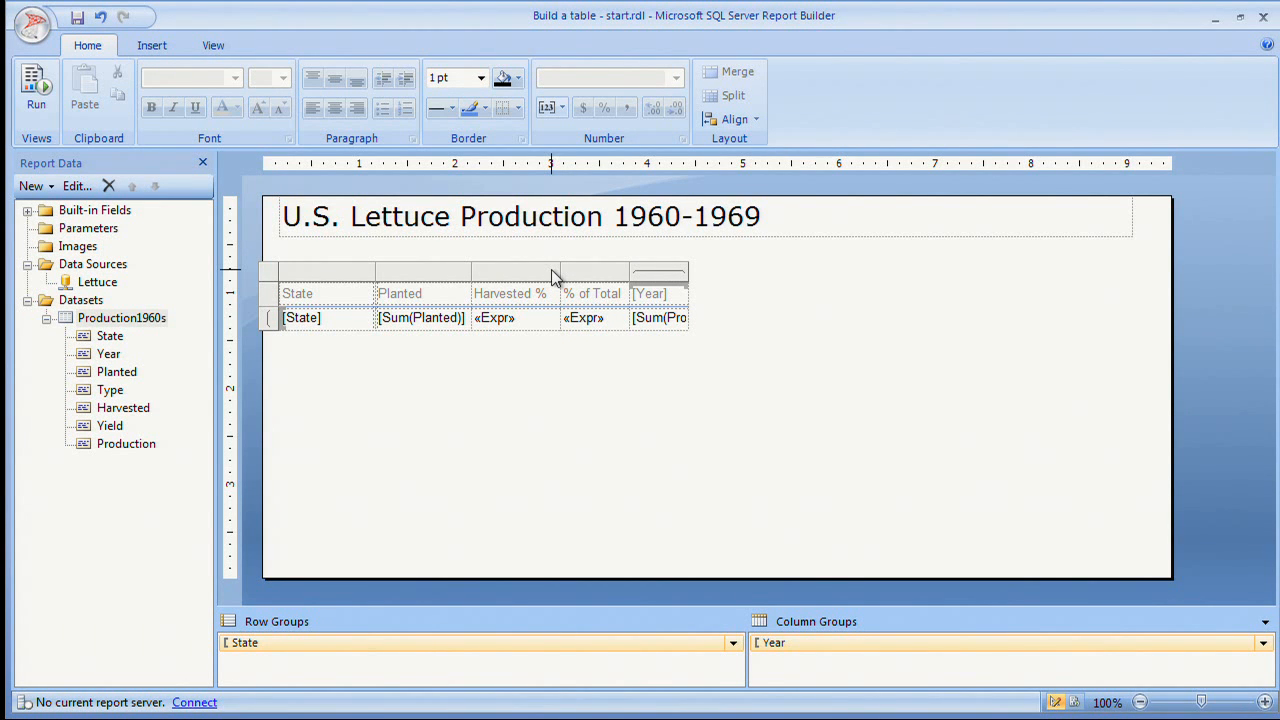
key(ctrl+z)
- Replace the indicator in the narrow column's detail cell with a rectangle
click(570, 324)
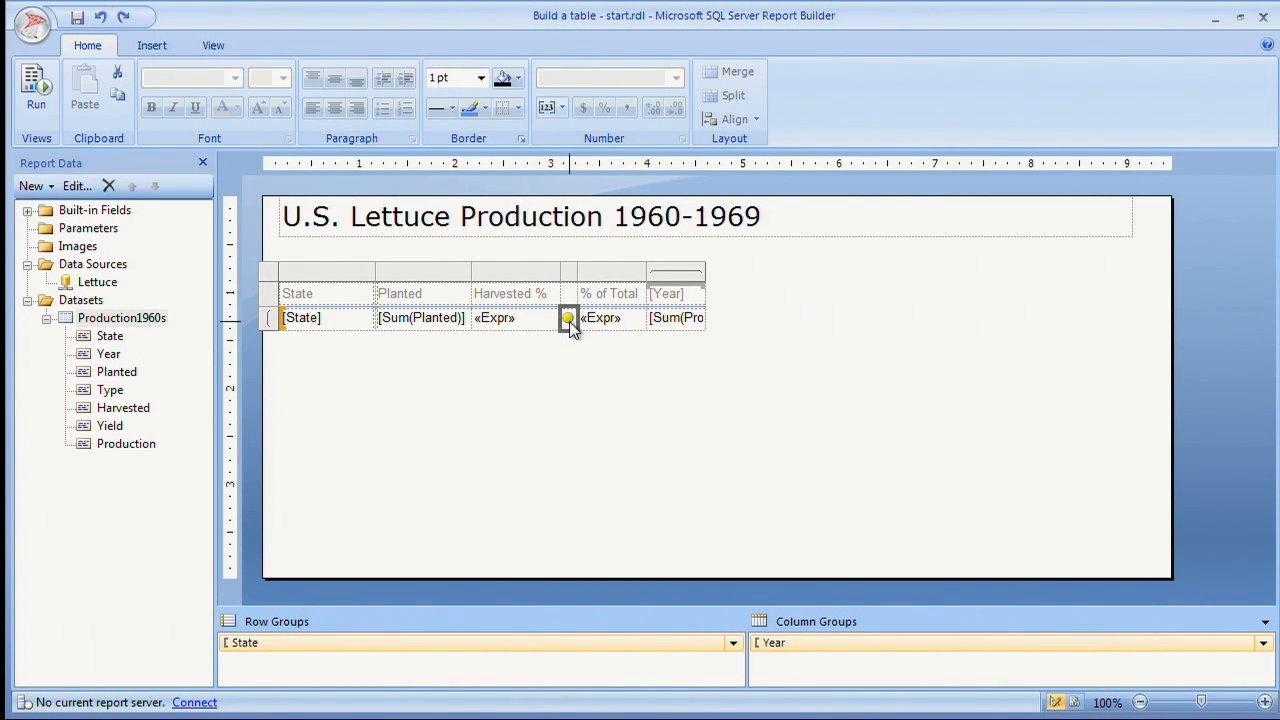
key(ctrl+v)
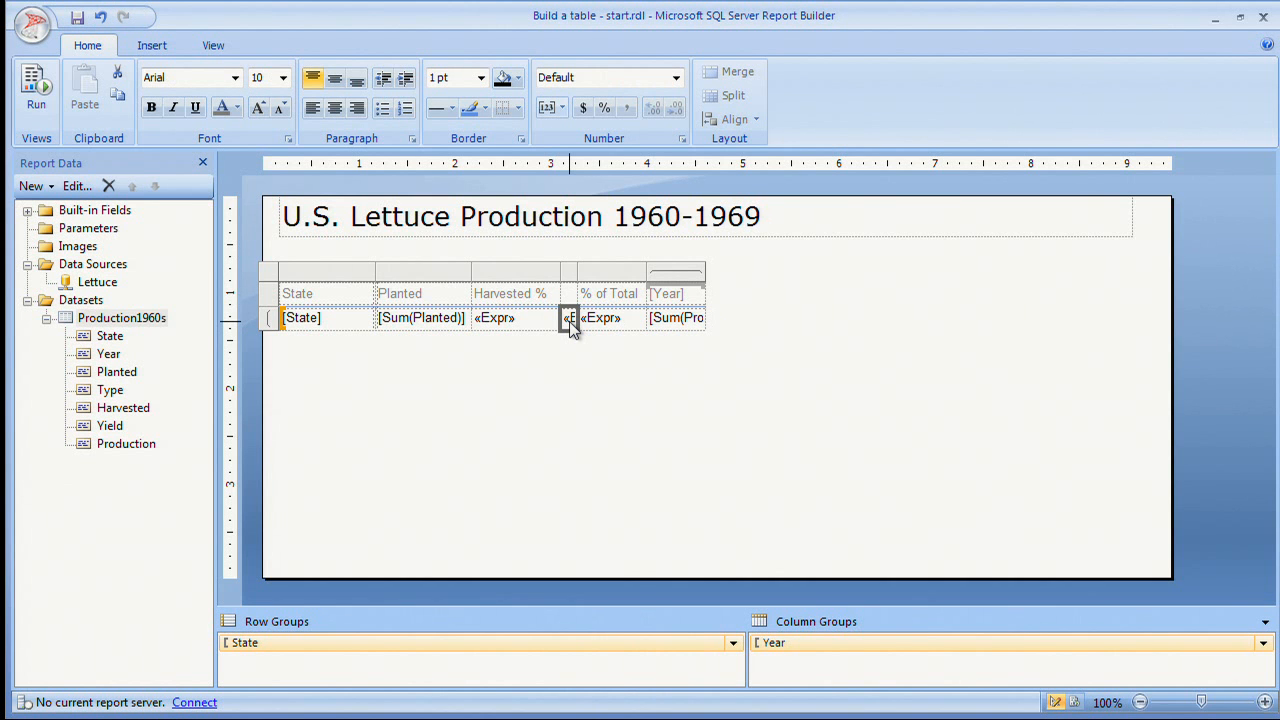
right_click(570, 328)
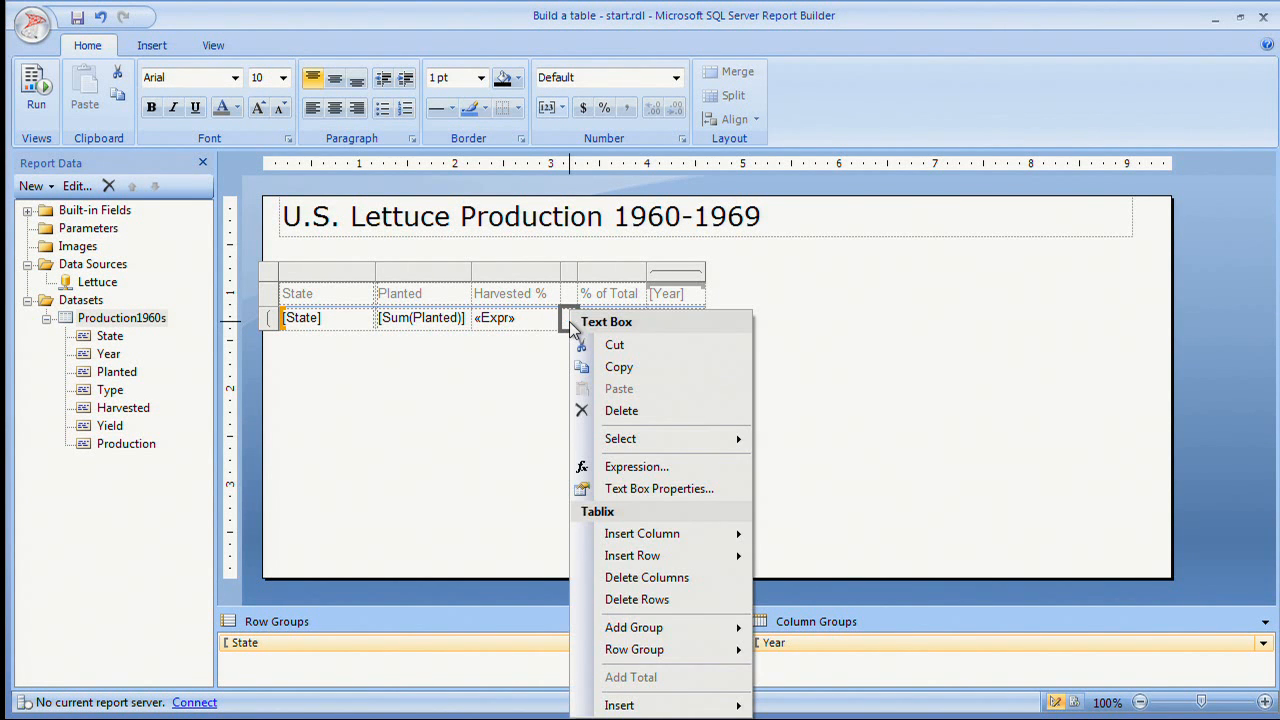
mouse_move(646, 705)
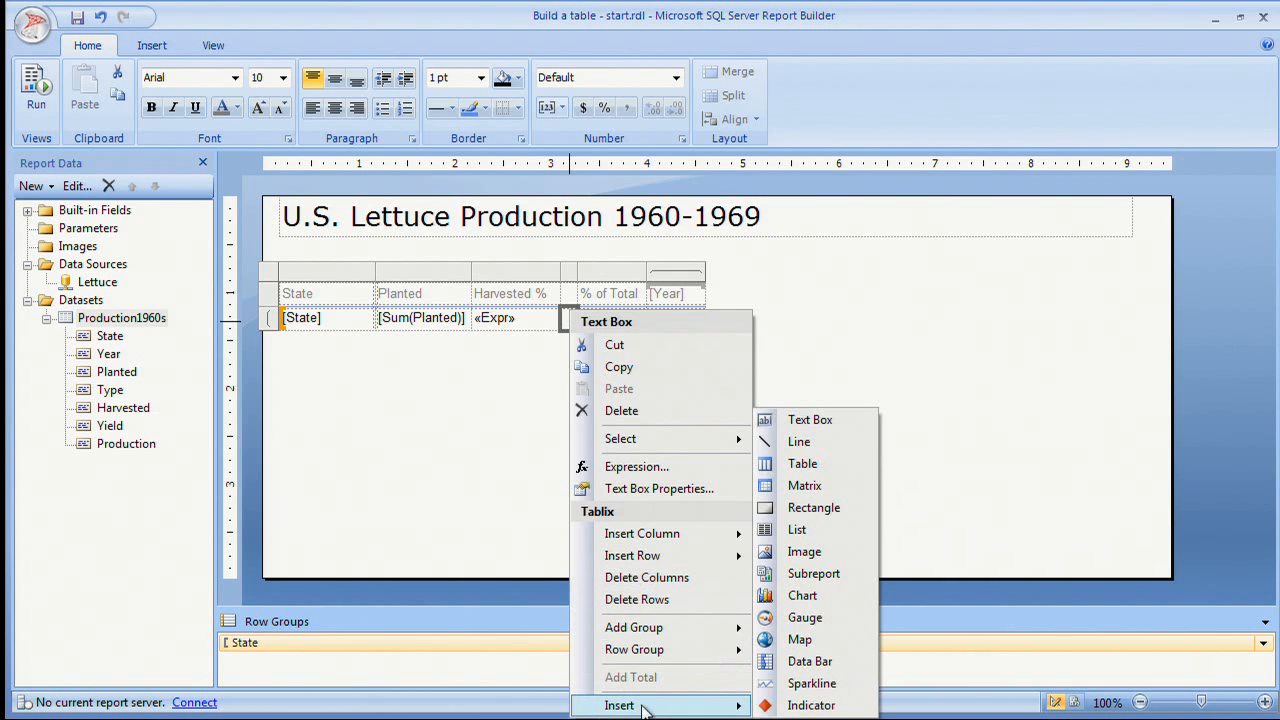
click(802, 508)
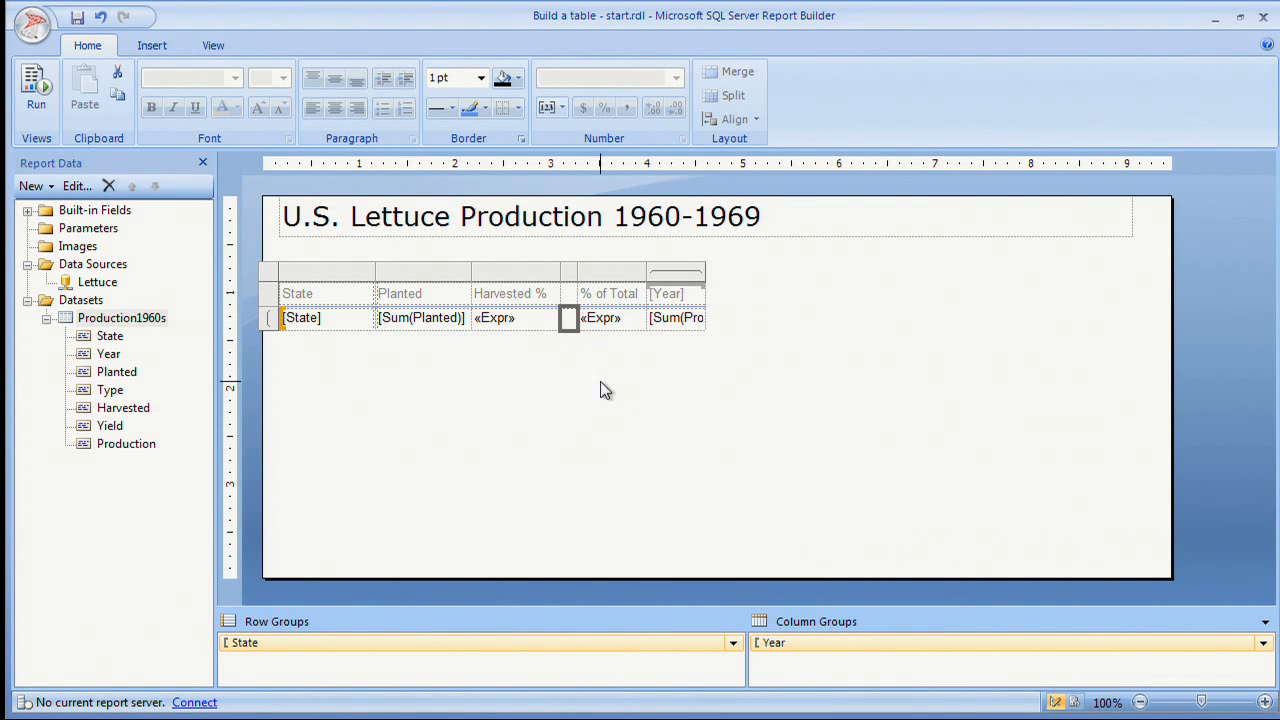
- Insert a separate rectangle in the report body below the matrix, and shrink it to about 0.2 inches wide and high
click(548, 363)
right_click(548, 363)
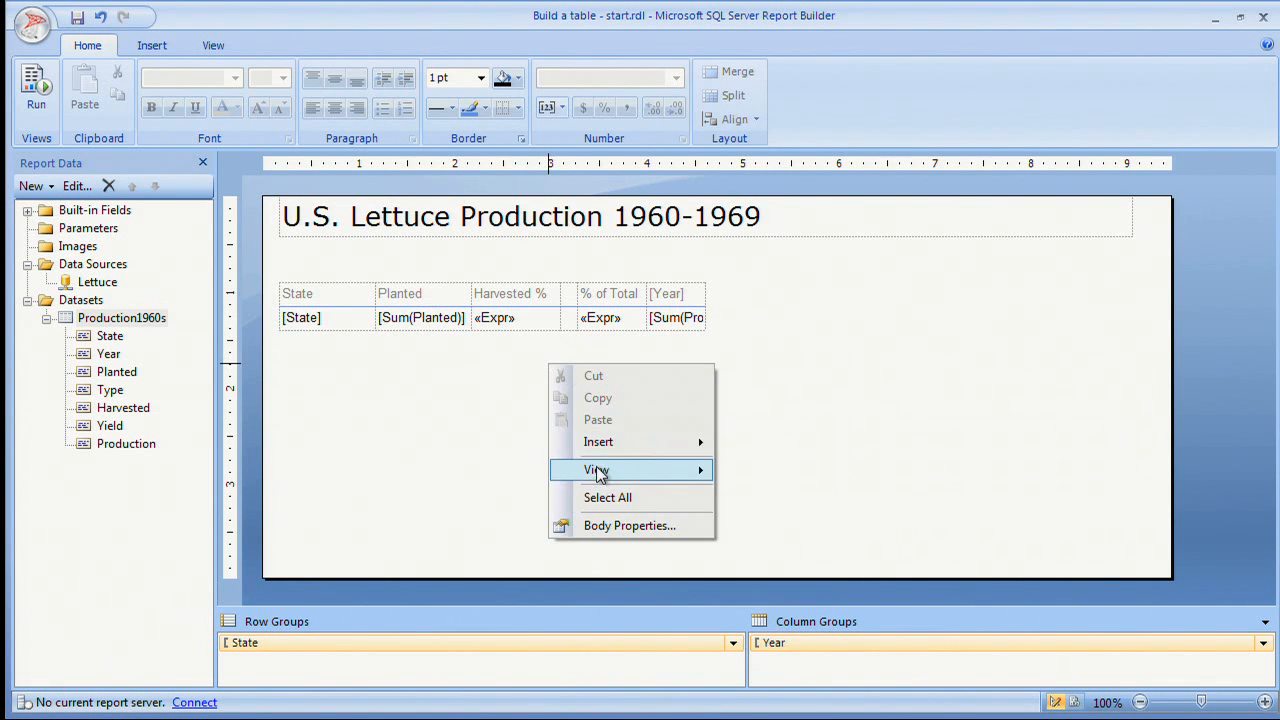
mouse_move(620, 442)
click(784, 457)
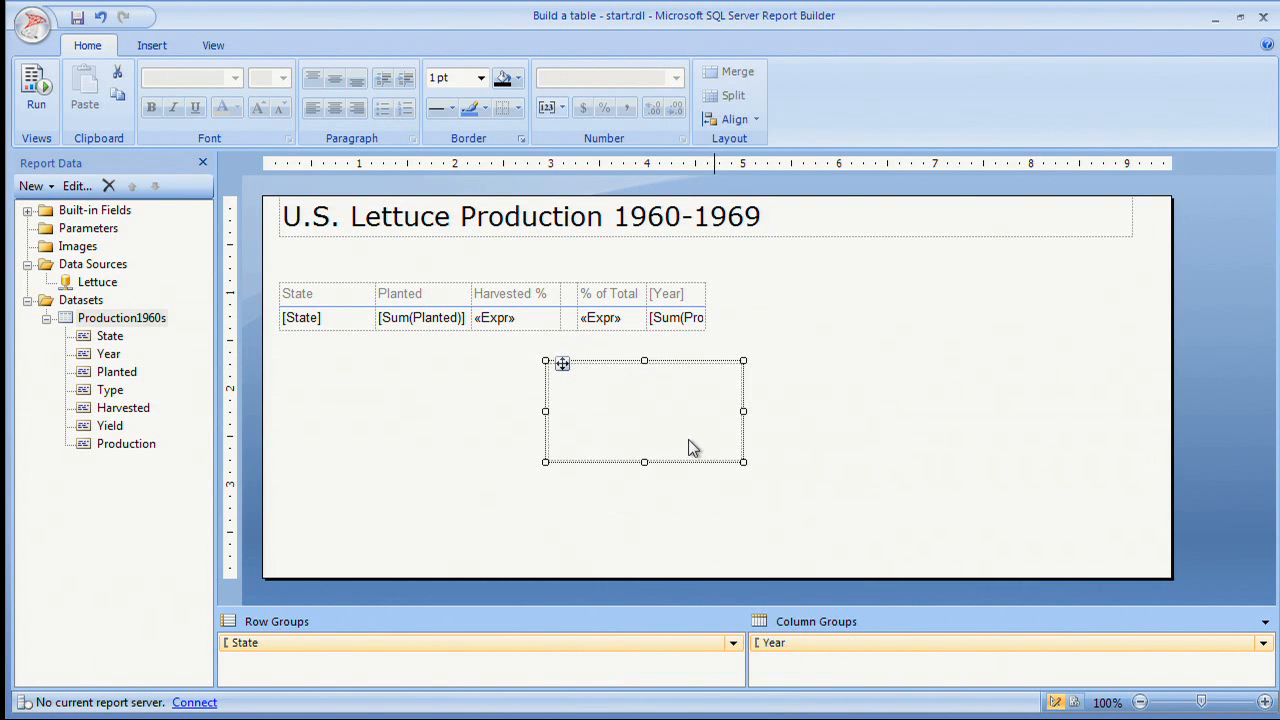
drag(547, 409, 558, 410)
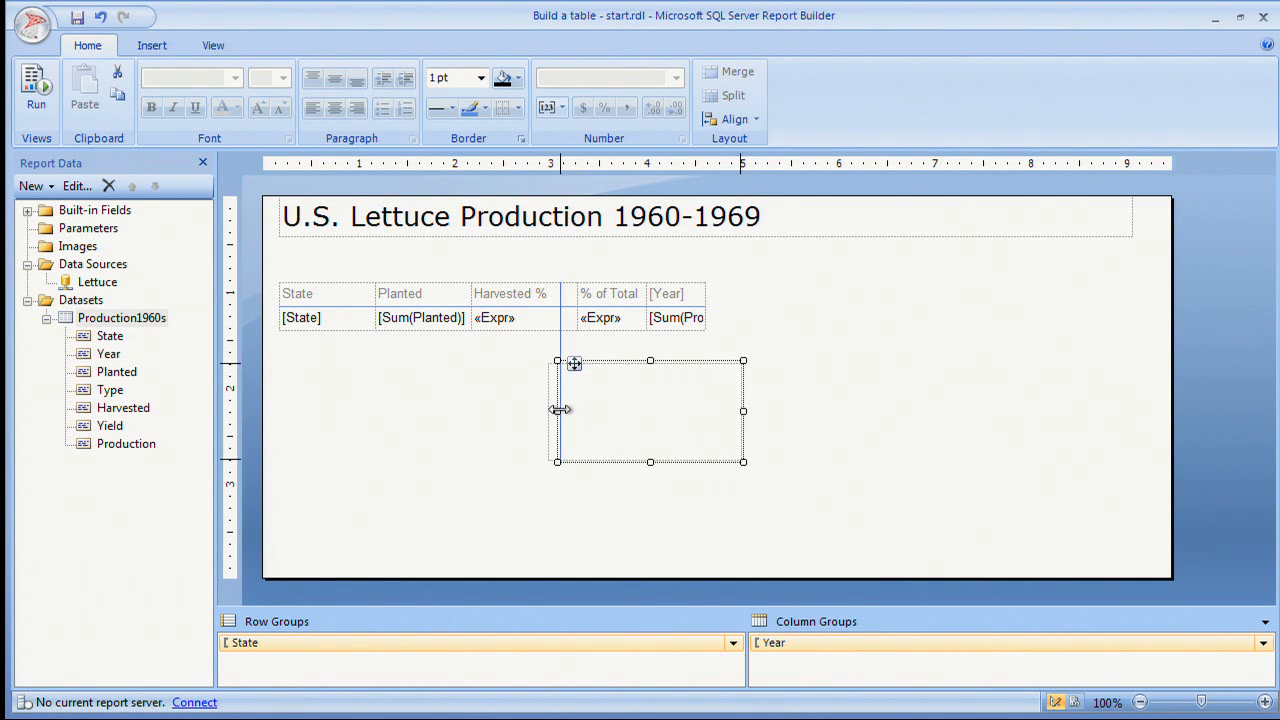
drag(743, 410, 581, 405)
drag(567, 461, 569, 381)
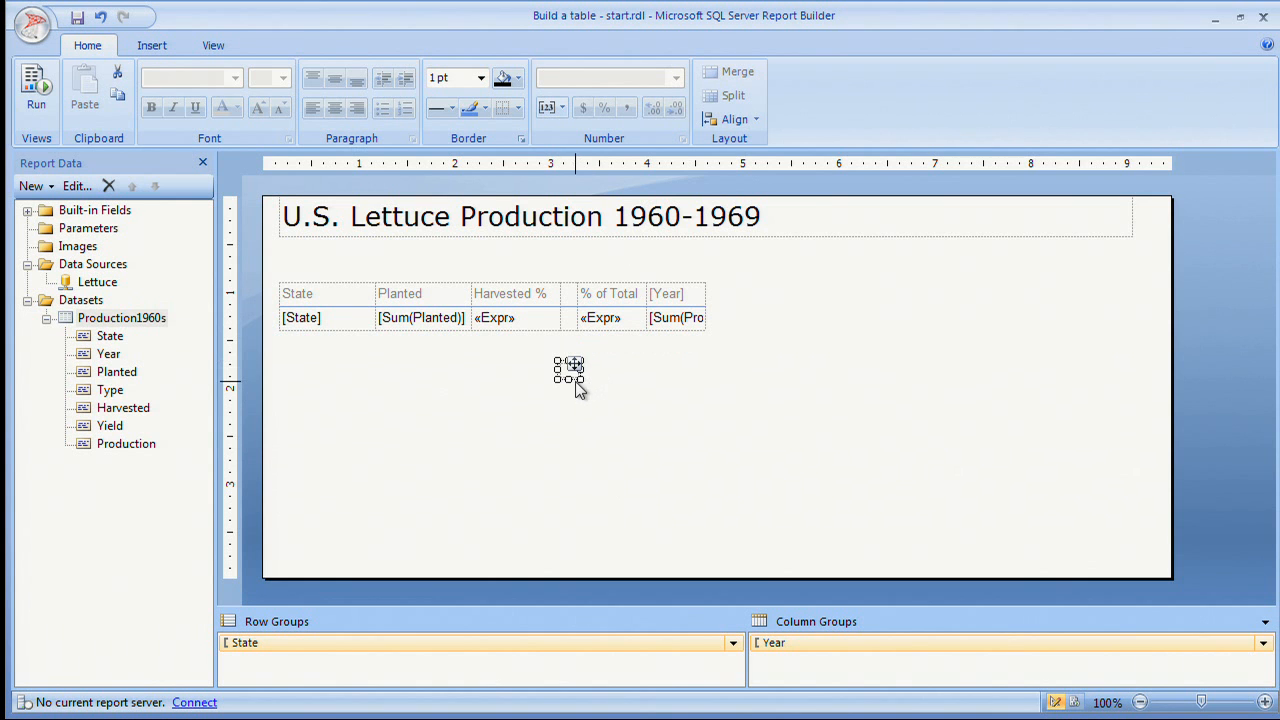
- Move the small rectangle up from the report body onto the narrow column's detail cell
click(631, 403)
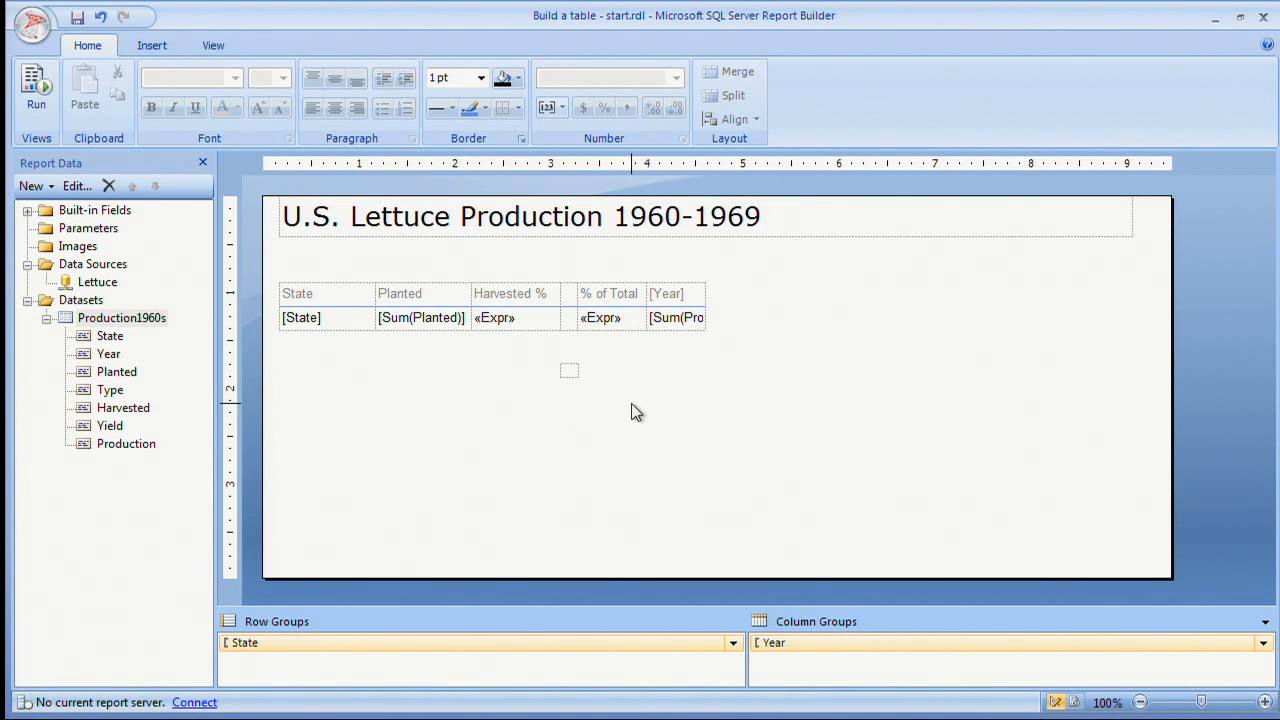
click(571, 372)
drag(569, 368, 569, 312)
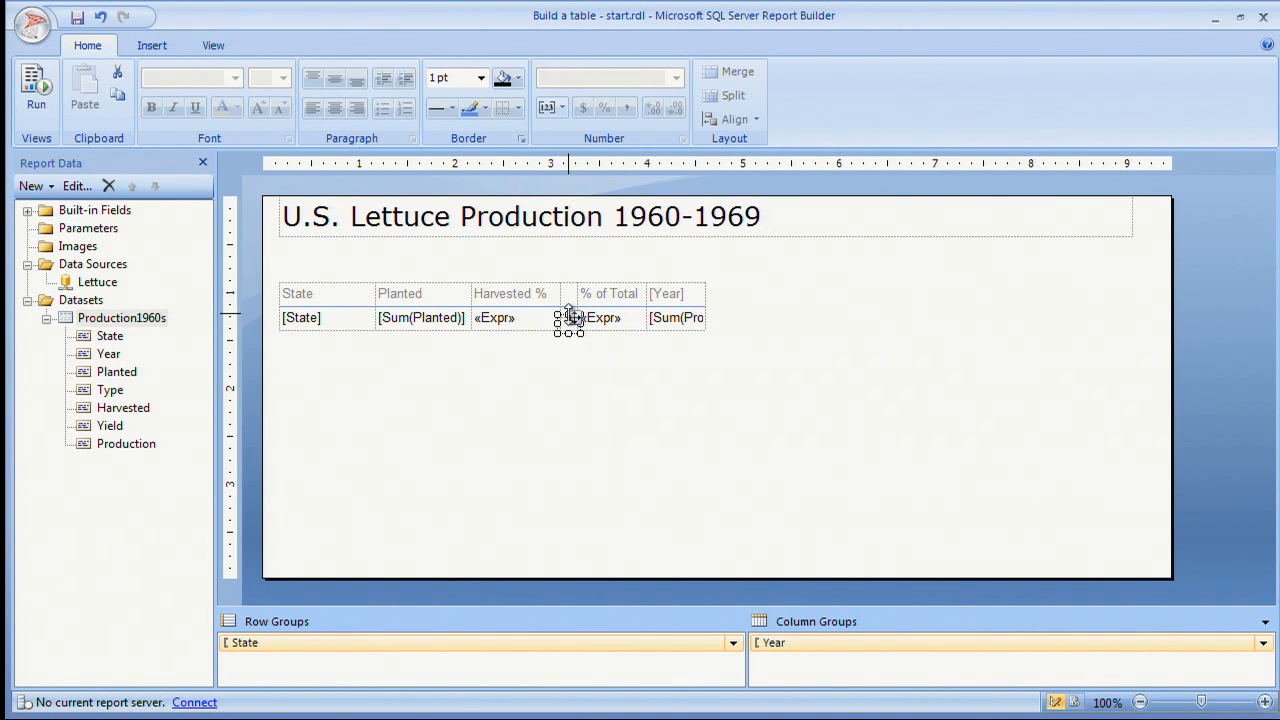
- Nudge the small rectangle slightly upward within the narrow column's detail cell, and deselect it
key(ctrl+Up)
key(ctrl+Up)
key(ctrl+Up)
key(ctrl+Up)
key(ctrl+Up)
key(ctrl+Up)
key(ctrl+Up)
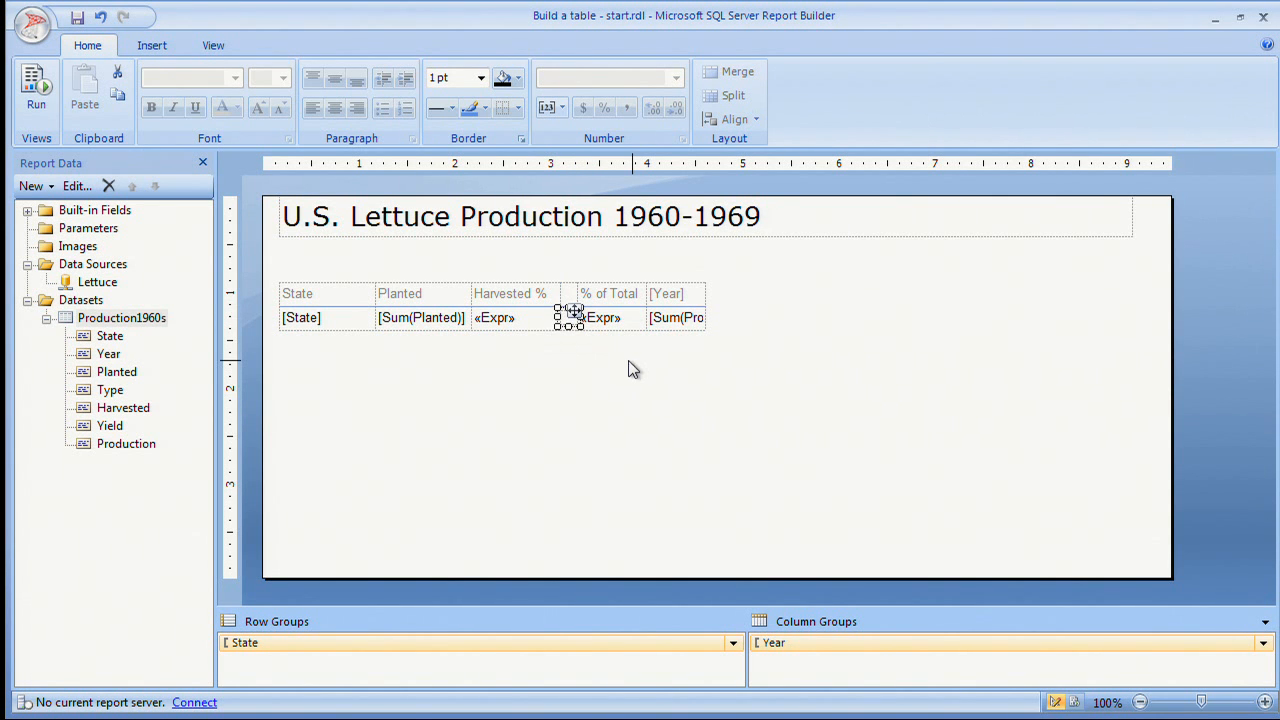
click(576, 352)
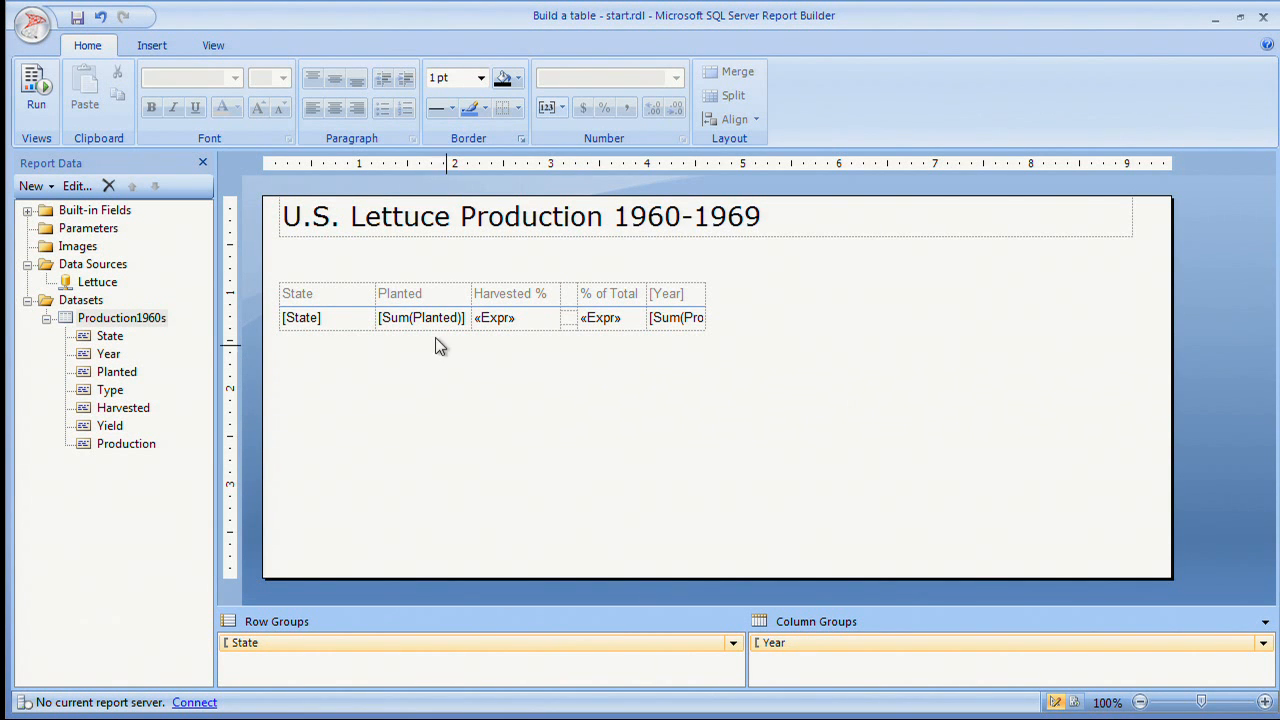
right_click(252, 272)
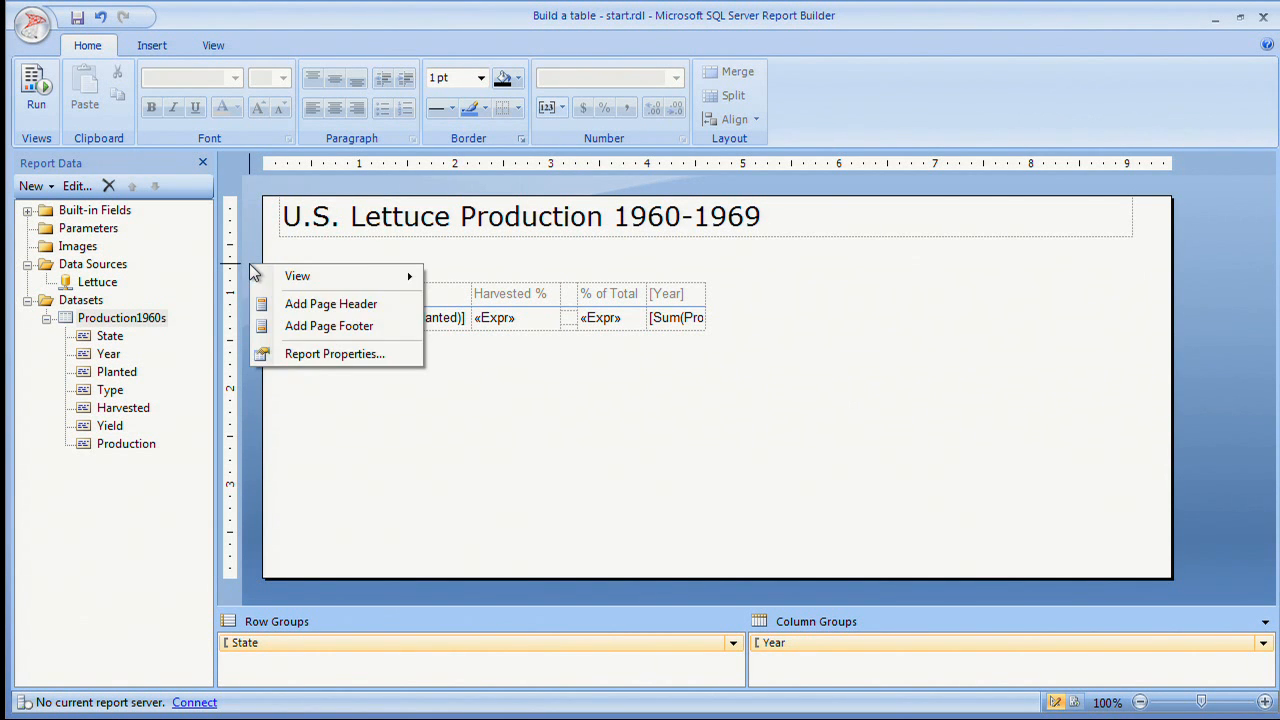
click(314, 353)
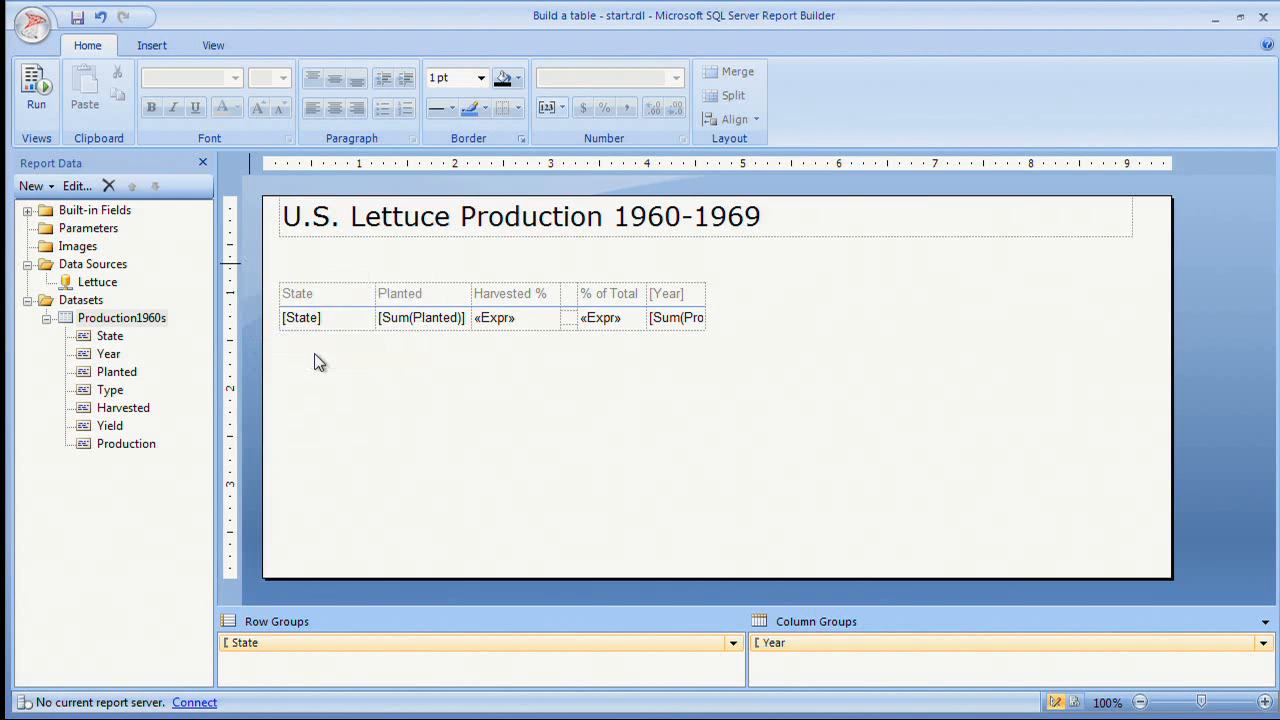
key(Escape)
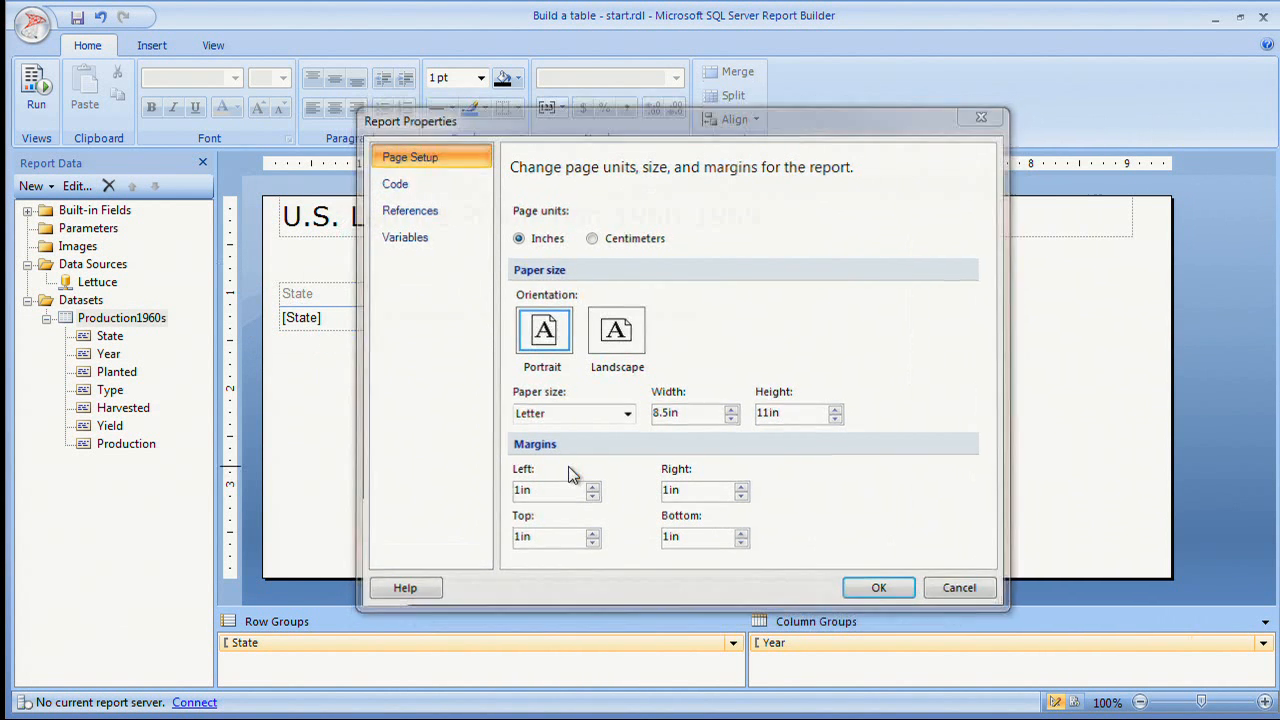
- Paste the custom color-scale functions, including ColorScaleRYG, into the report's custom code
right_click(252, 339)
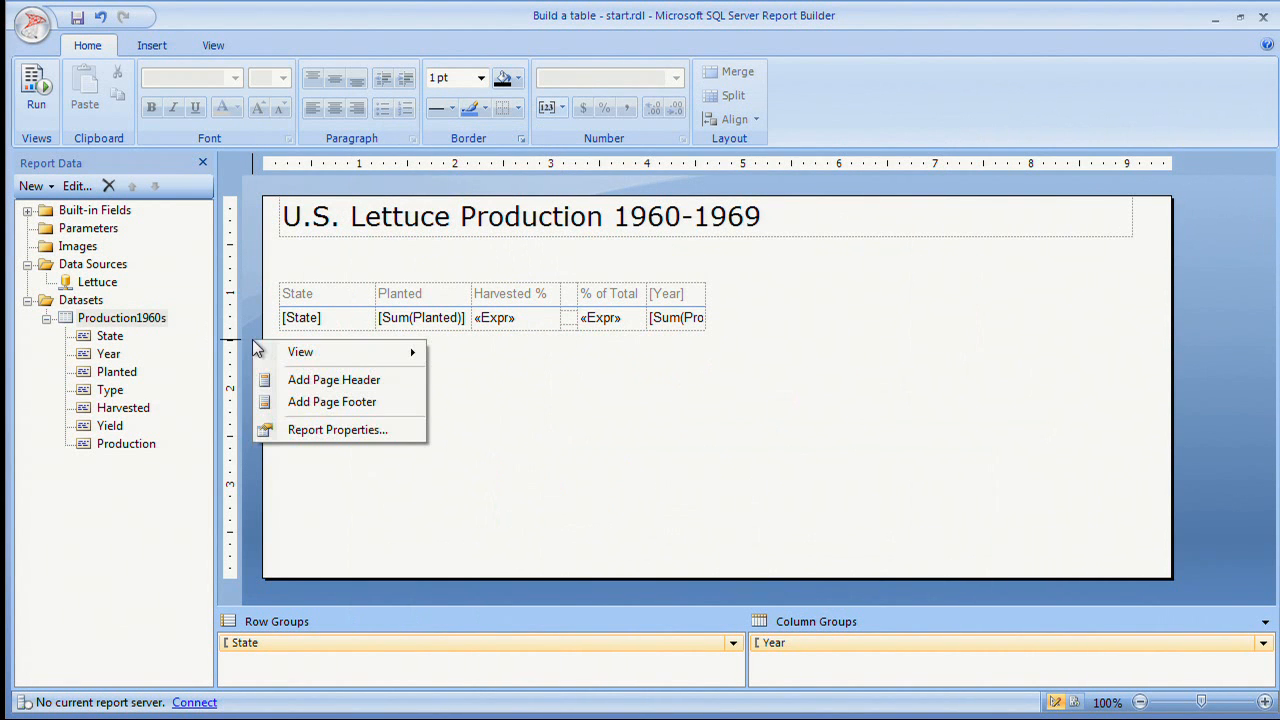
click(308, 432)
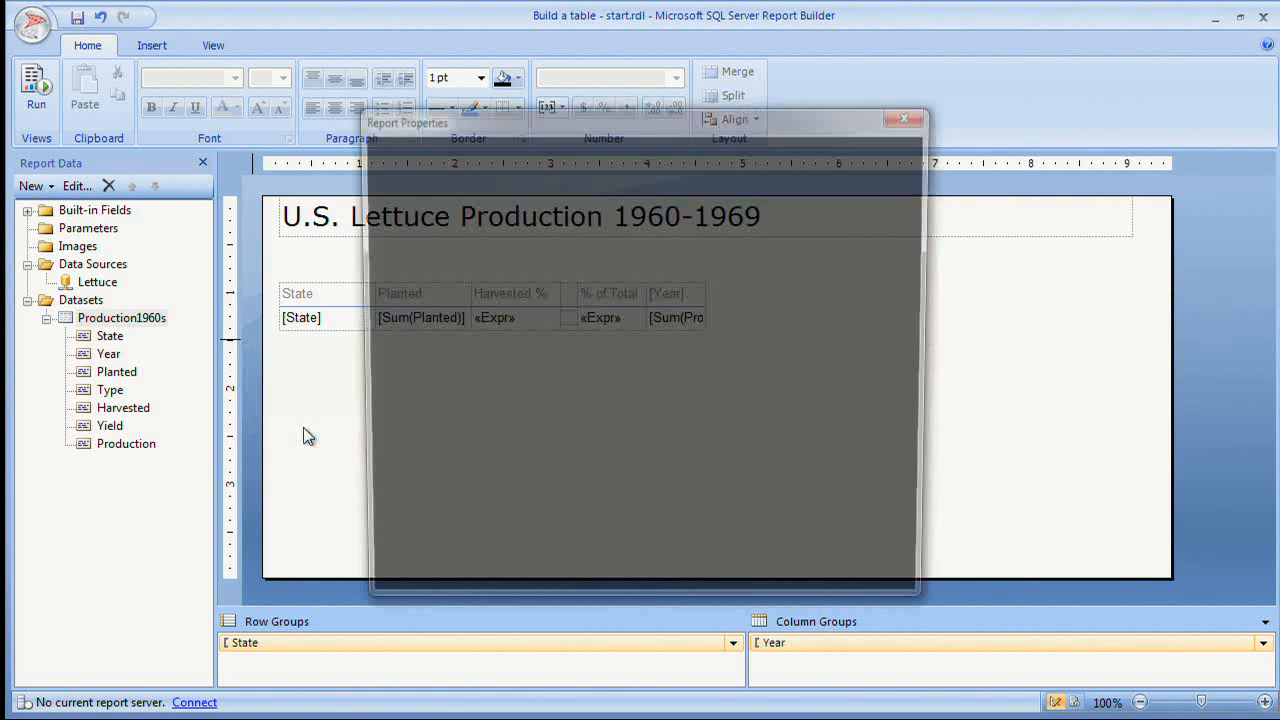
click(434, 183)
click(588, 279)
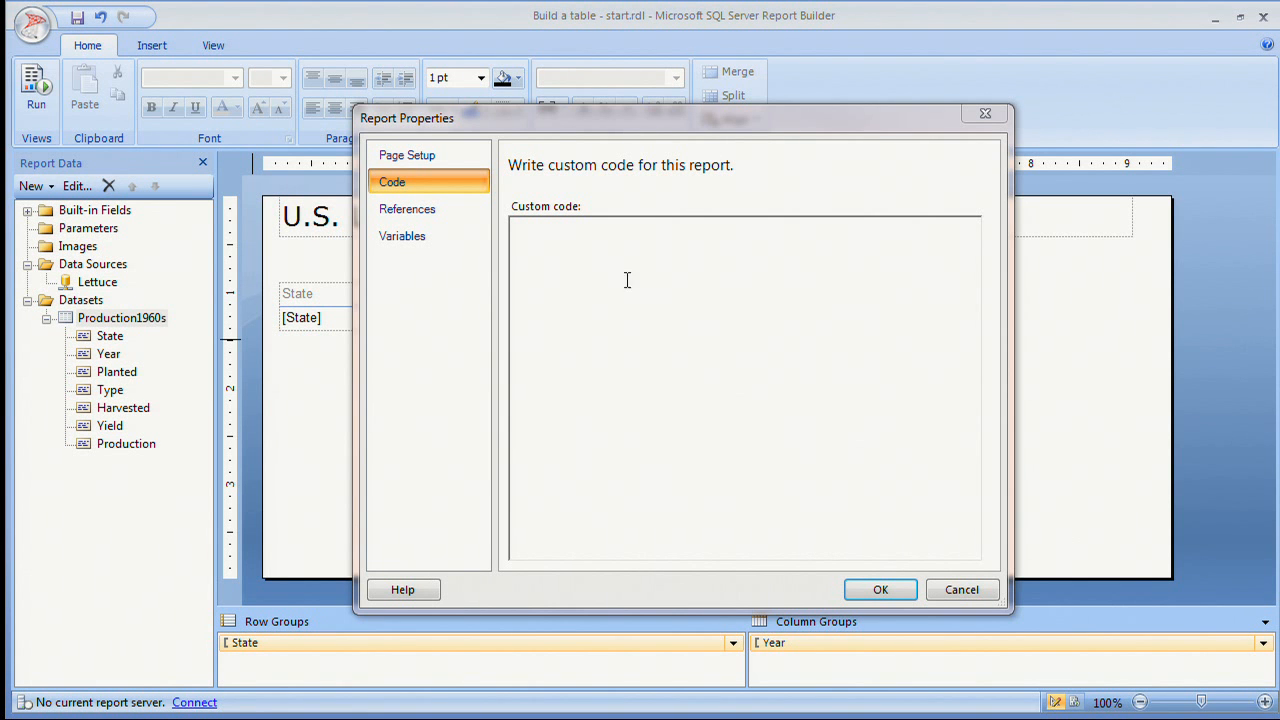
click(613, 324)
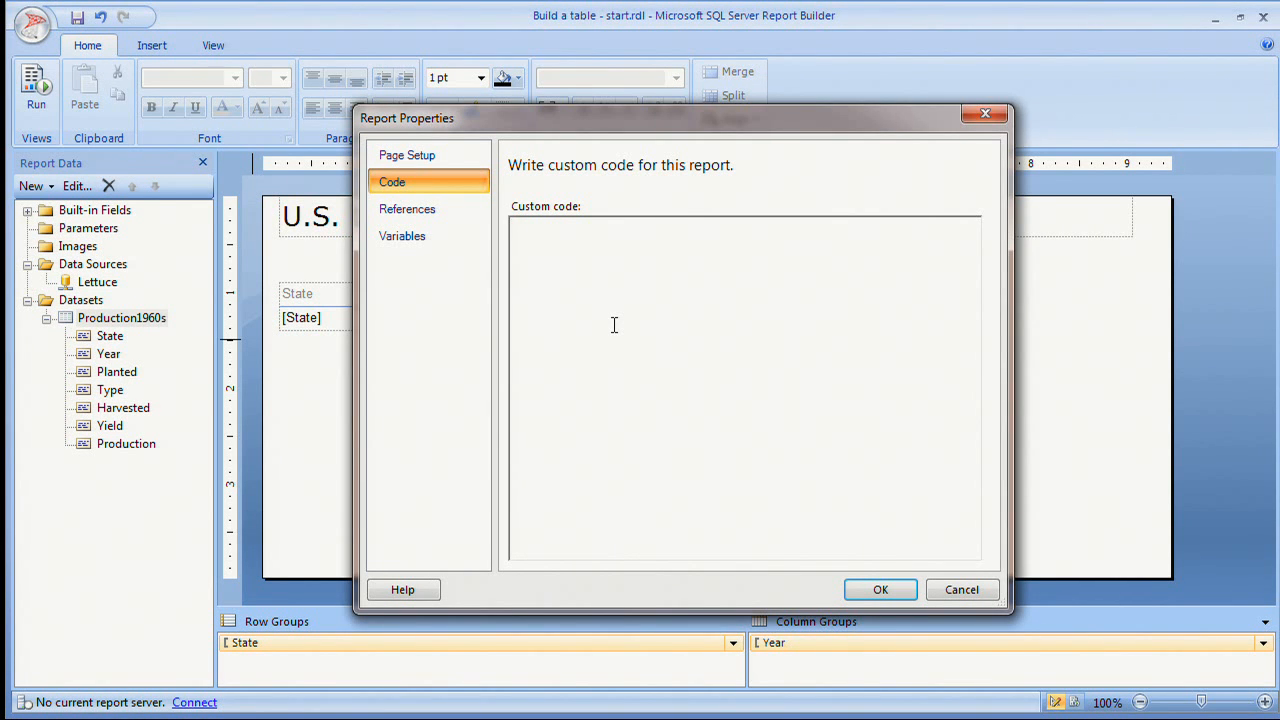
key(ctrl+v)
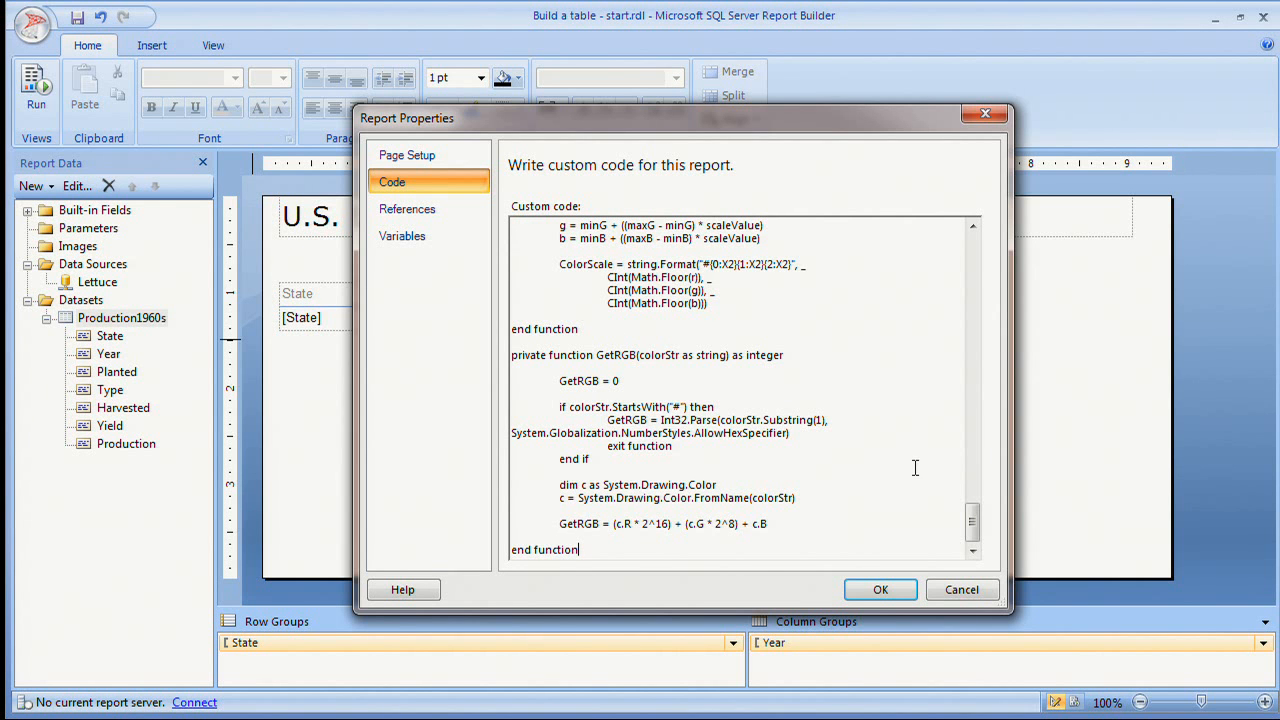
- Copy the System.Drawing, Version=2.0.0.0 assembly name from the comment atop the custom code, and add it as a report assembly reference
drag(972, 512, 981, 421)
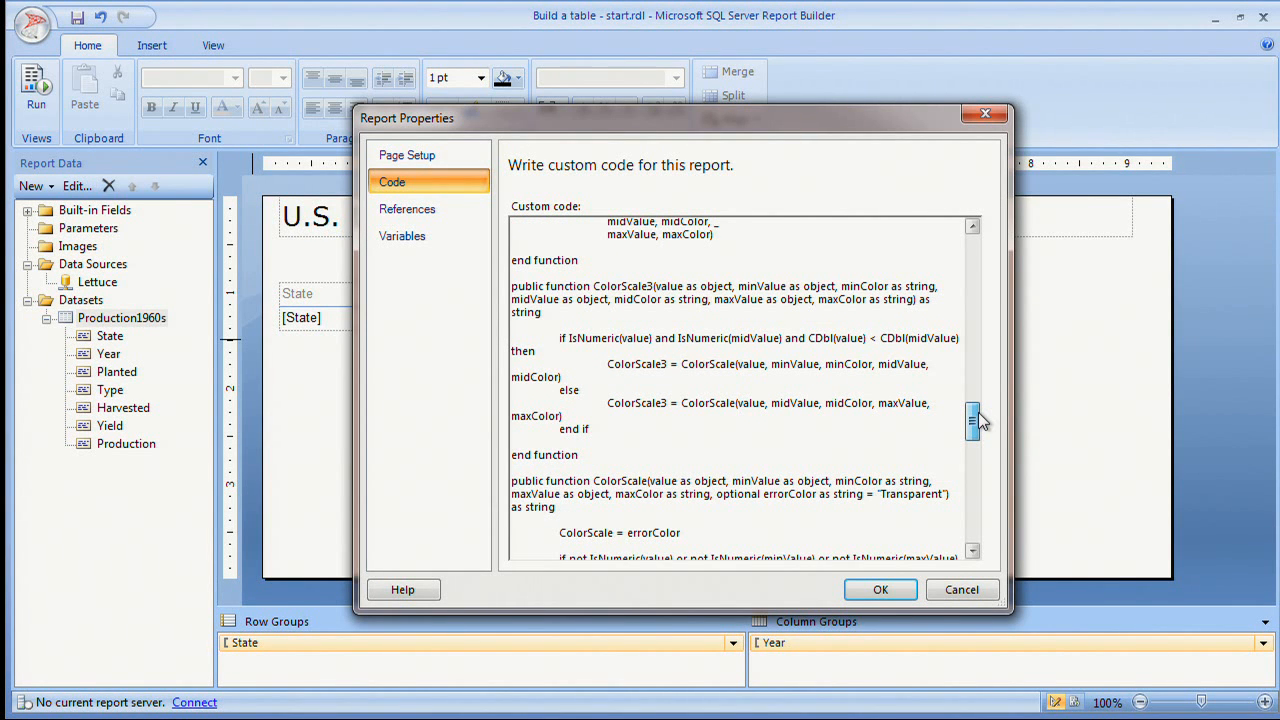
drag(980, 422, 973, 250)
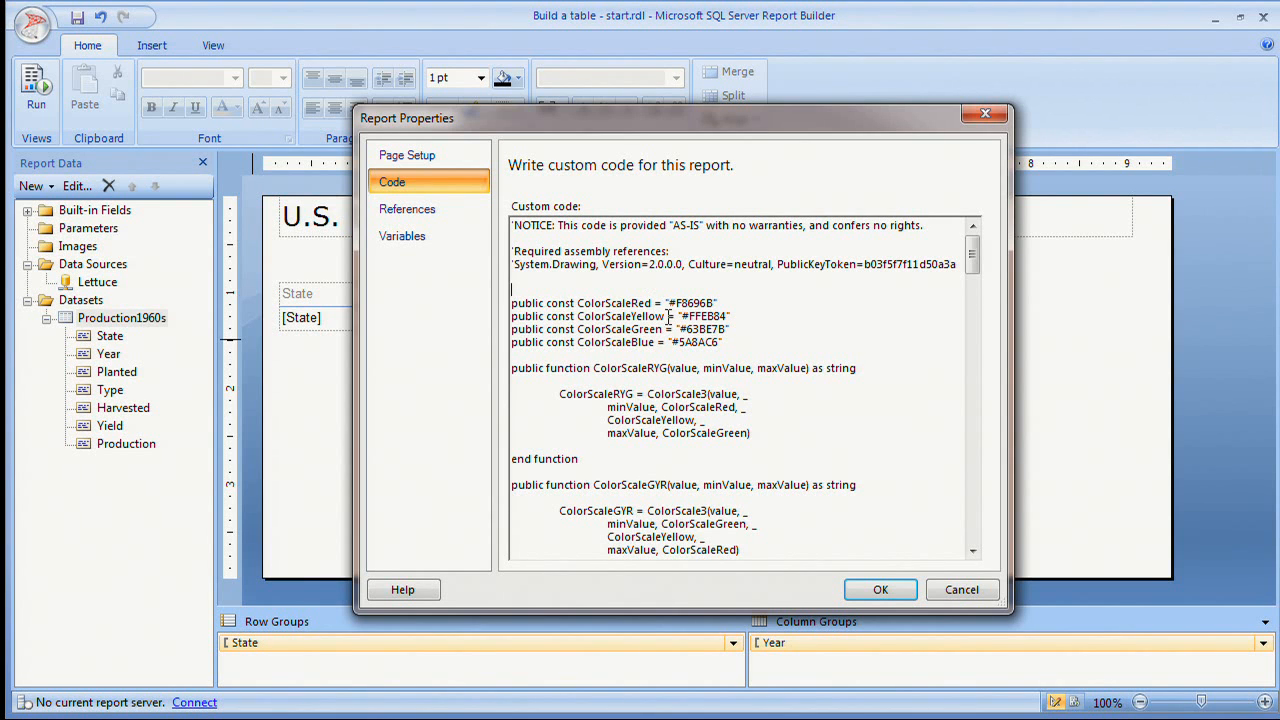
drag(515, 265, 905, 268)
key(ctrl+c)
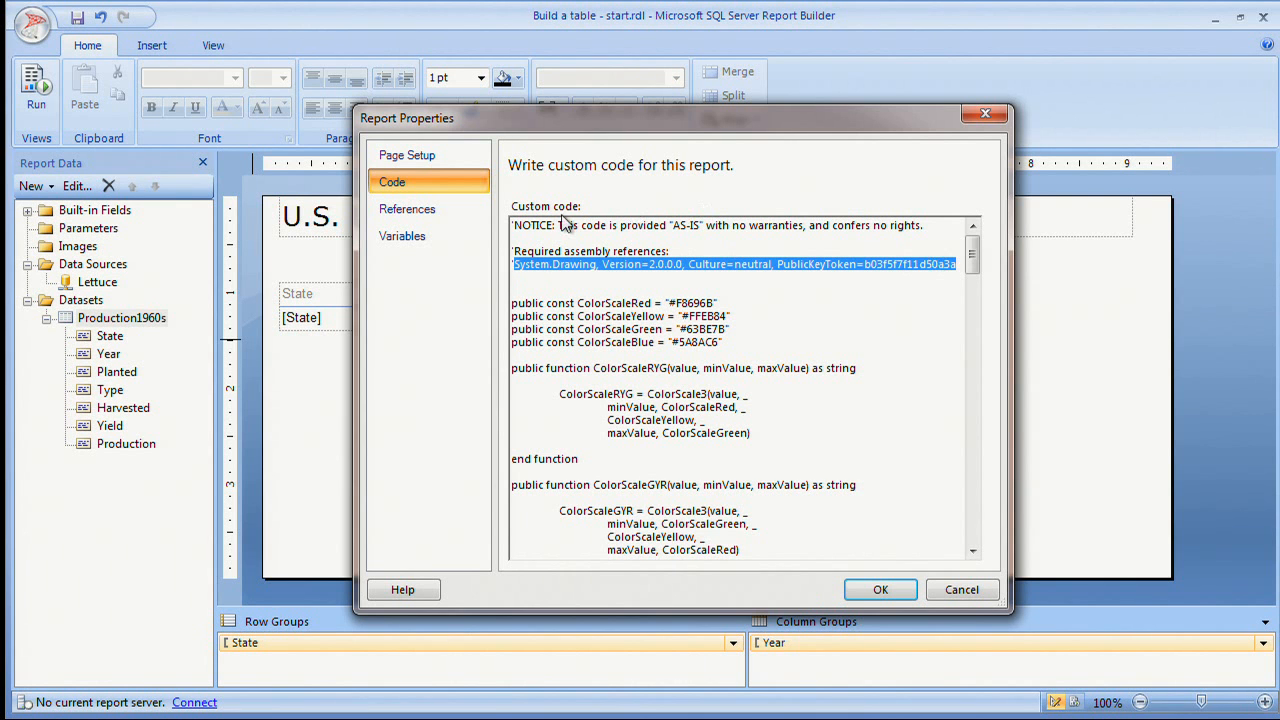
click(425, 210)
click(530, 233)
key(ctrl+v)
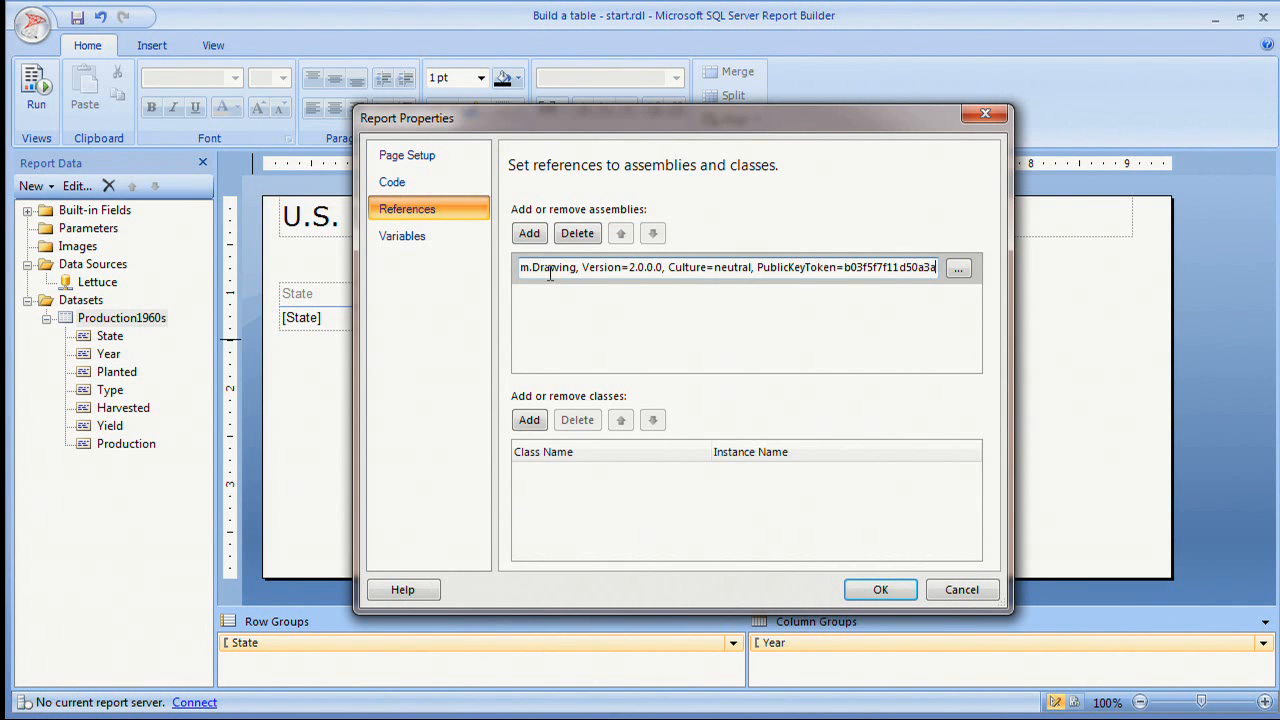
click(870, 588)
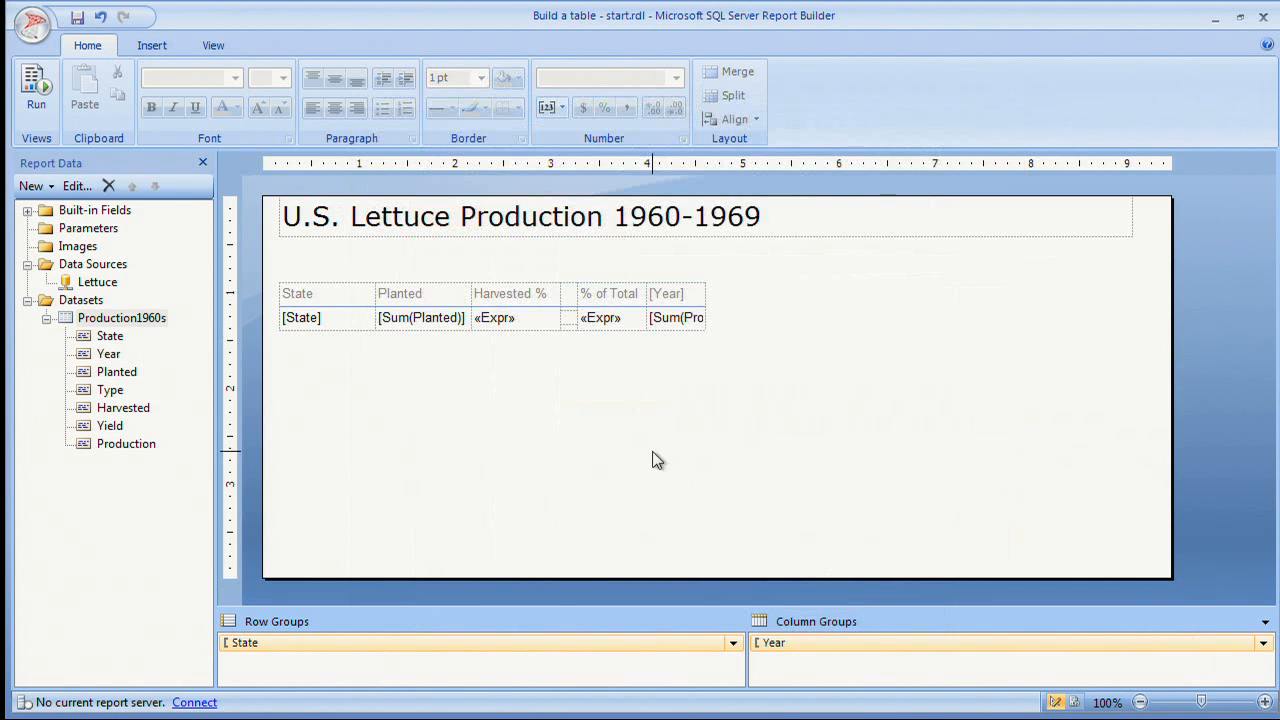
- Set the small rectangle's fill color expression to =Code.ColorScaleRYG(Sum(Fields!Harvested.Value) / Sum(Fields!Planted.Value), 0.8, 1.0), and preview the report
click(569, 318)
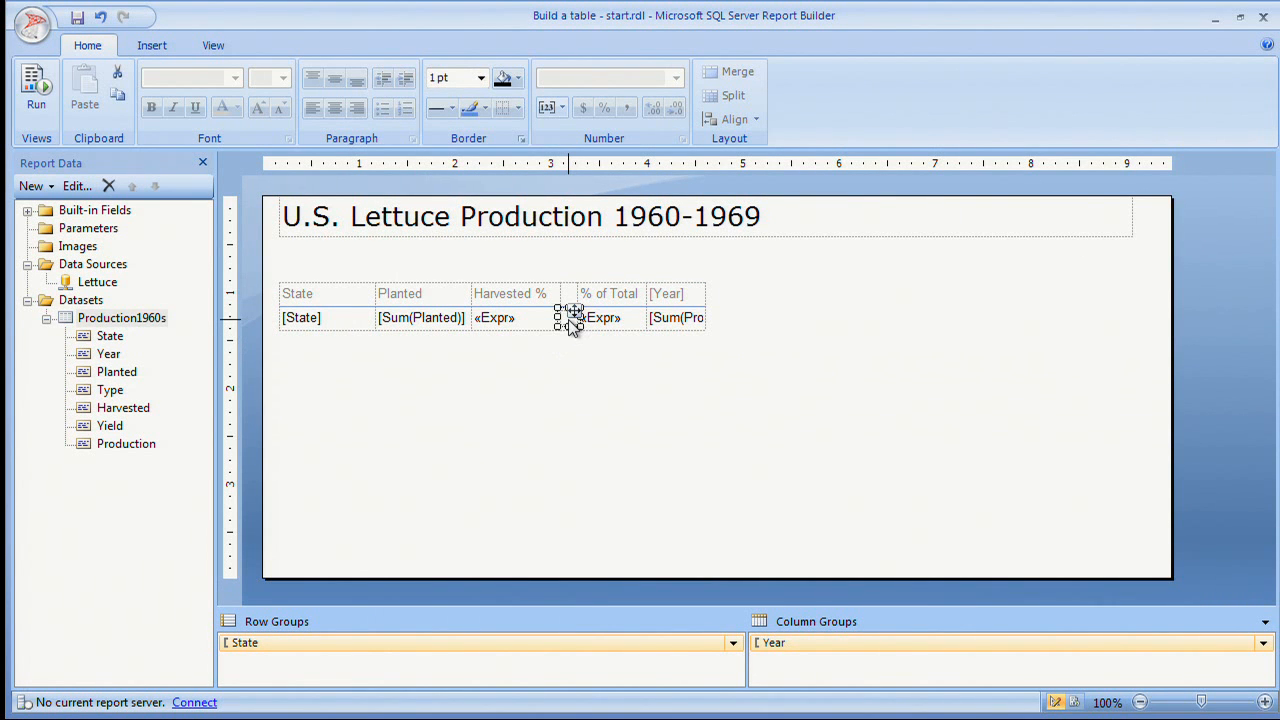
right_click(571, 328)
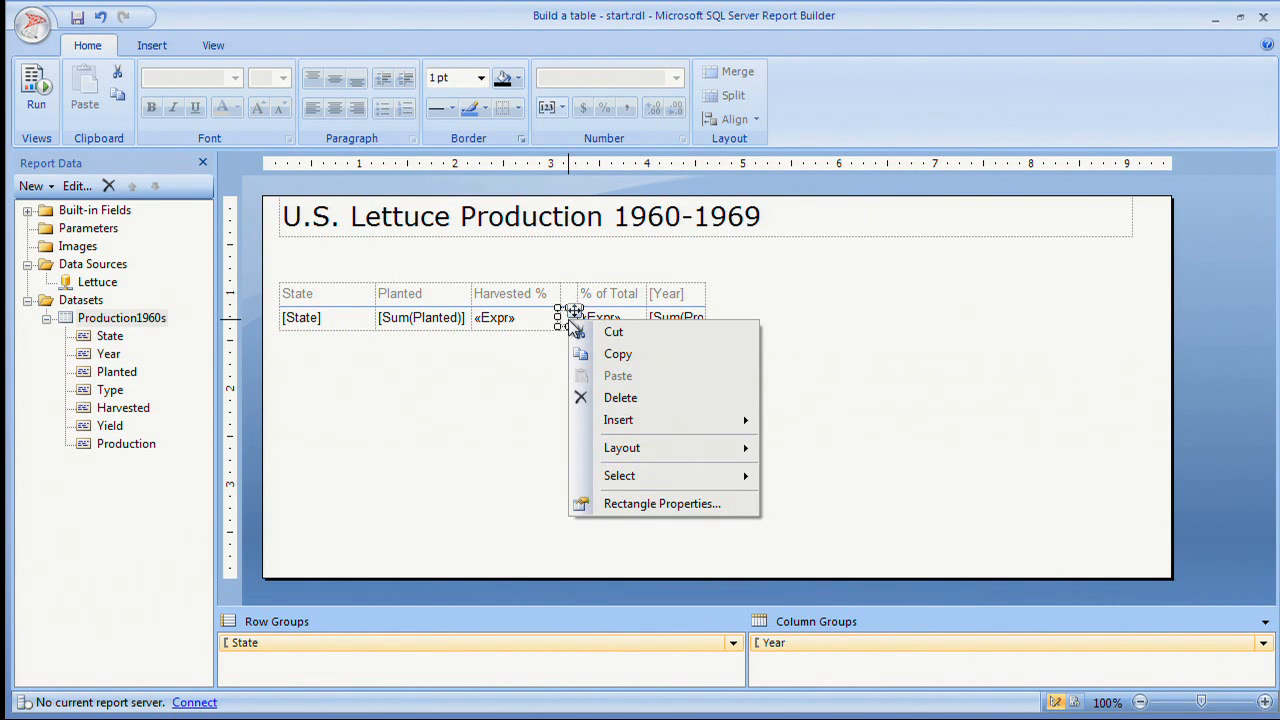
click(634, 505)
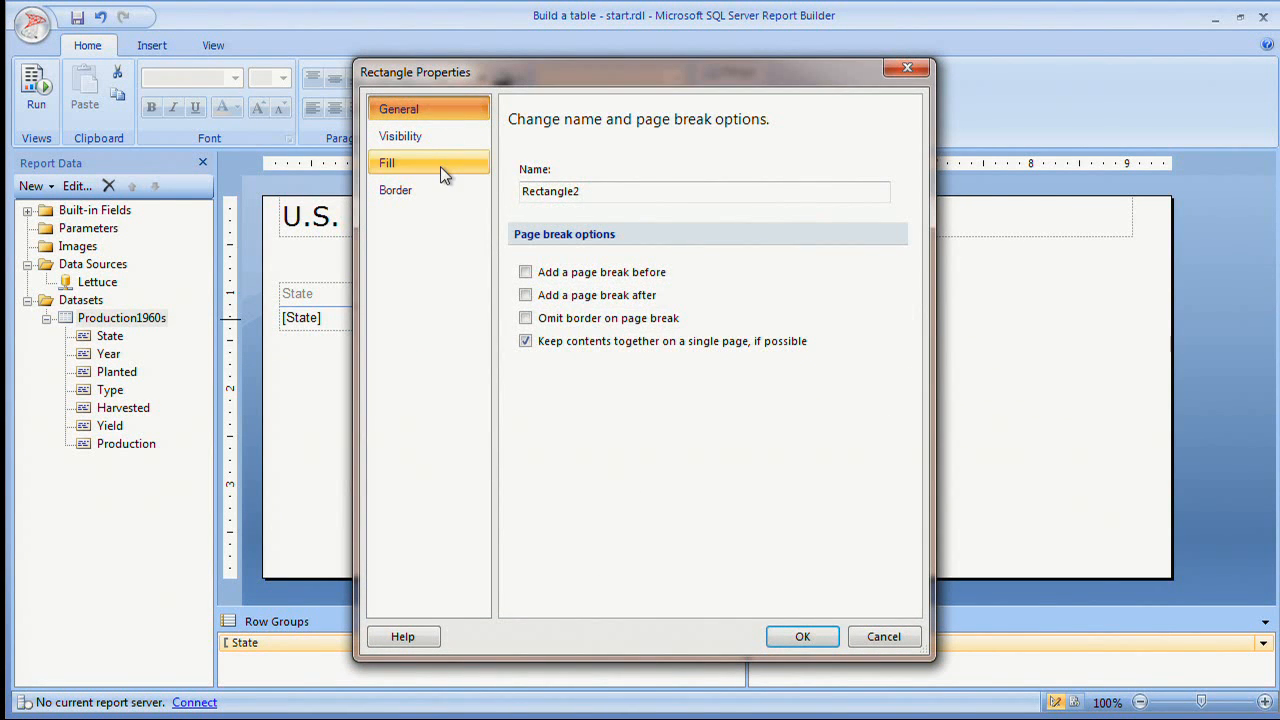
click(440, 165)
click(658, 186)
drag(646, 189, 243, 133)
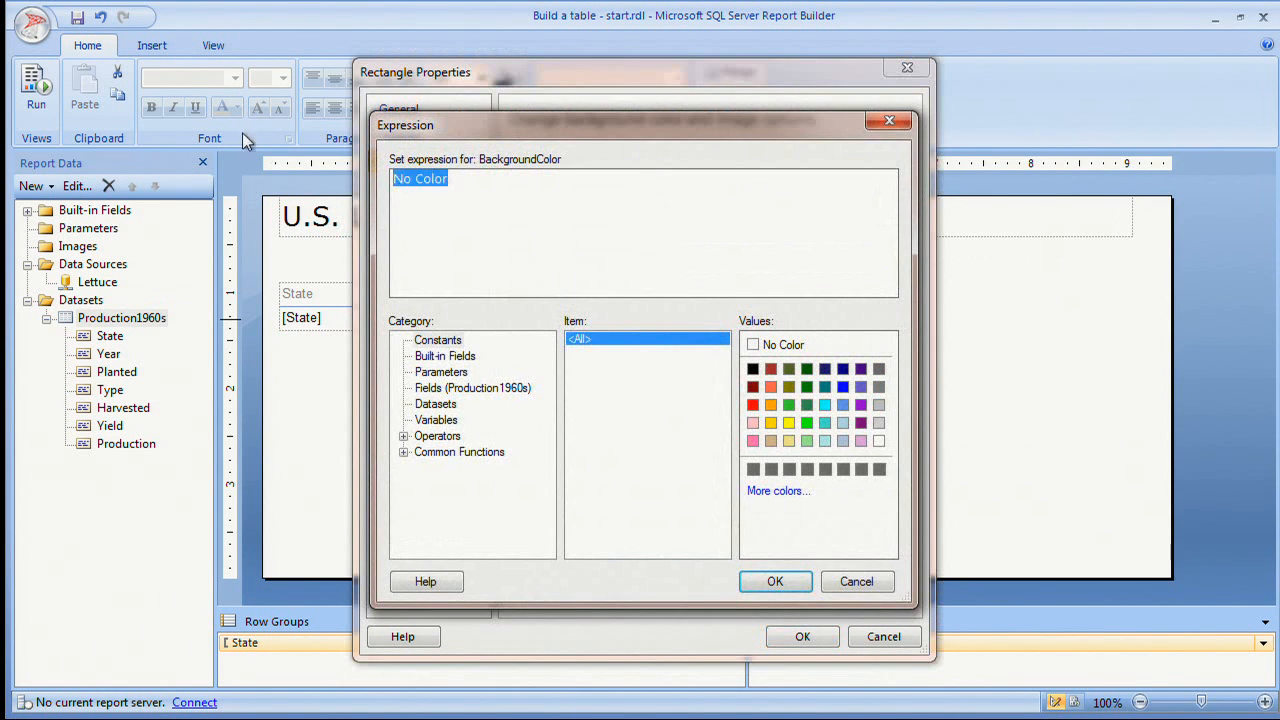
key(Delete)
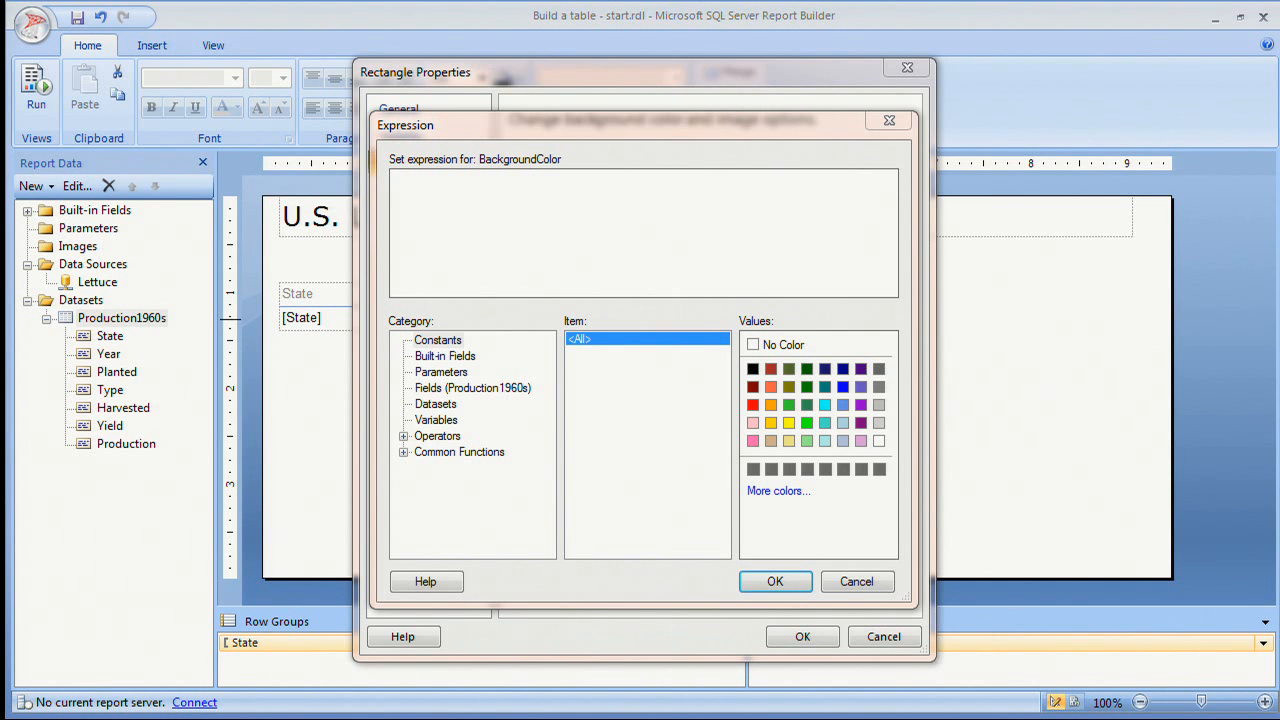
click(540, 259)
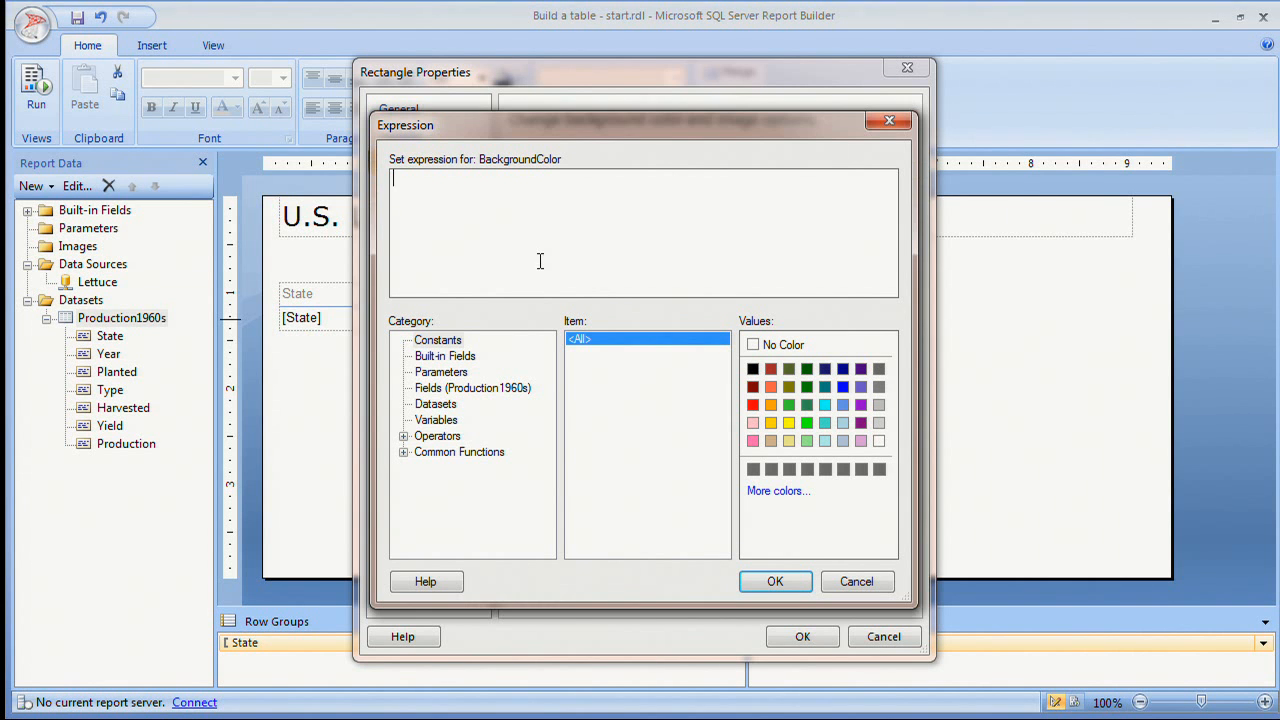
text(=Code.ColorScaleRYG(Sum(Fields!Harvested.Value) / Sum(Fields!Planted.Value), 0.8, 1.0))
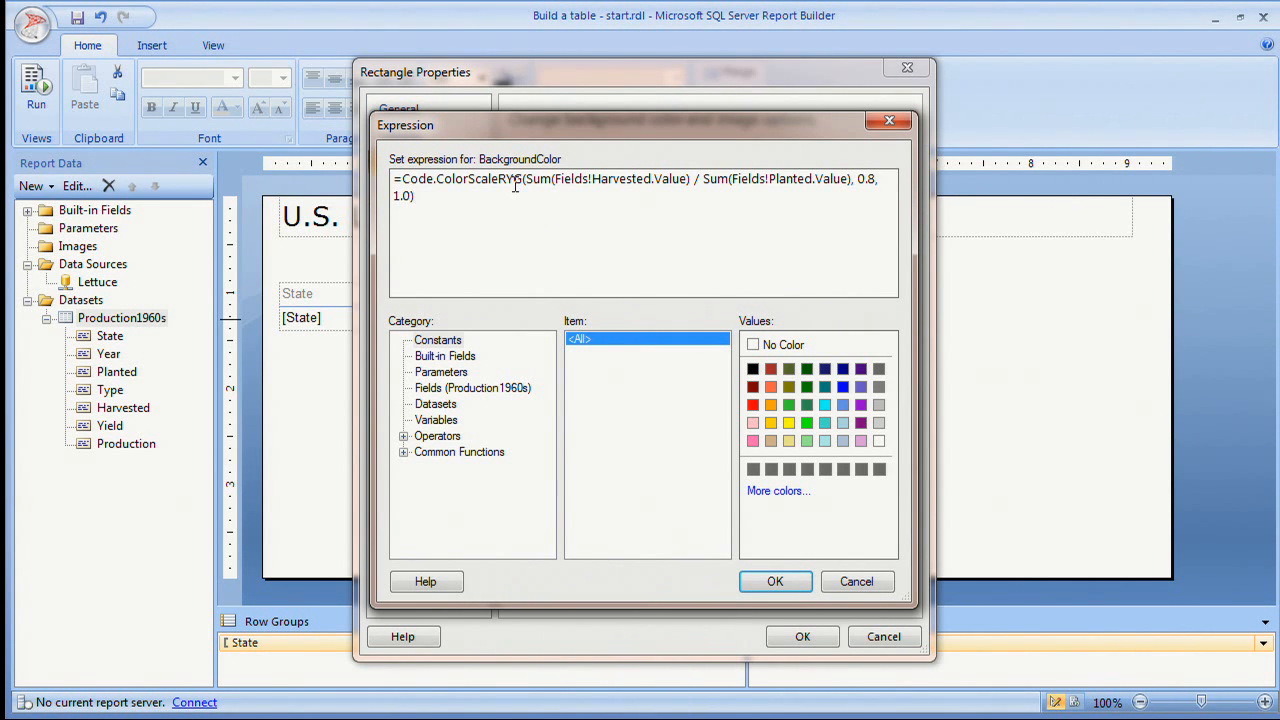
drag(525, 179, 877, 178)
drag(394, 196, 410, 195)
drag(849, 178, 527, 178)
click(660, 216)
click(778, 582)
click(802, 637)
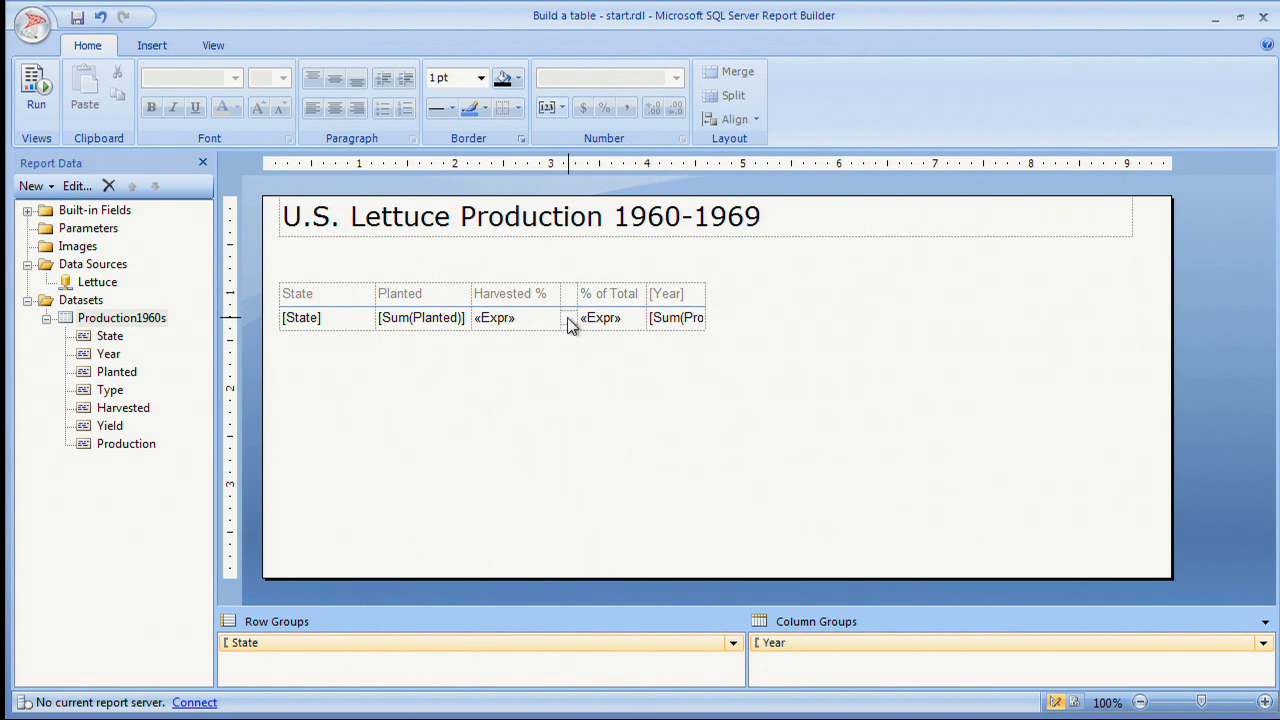
click(35, 95)
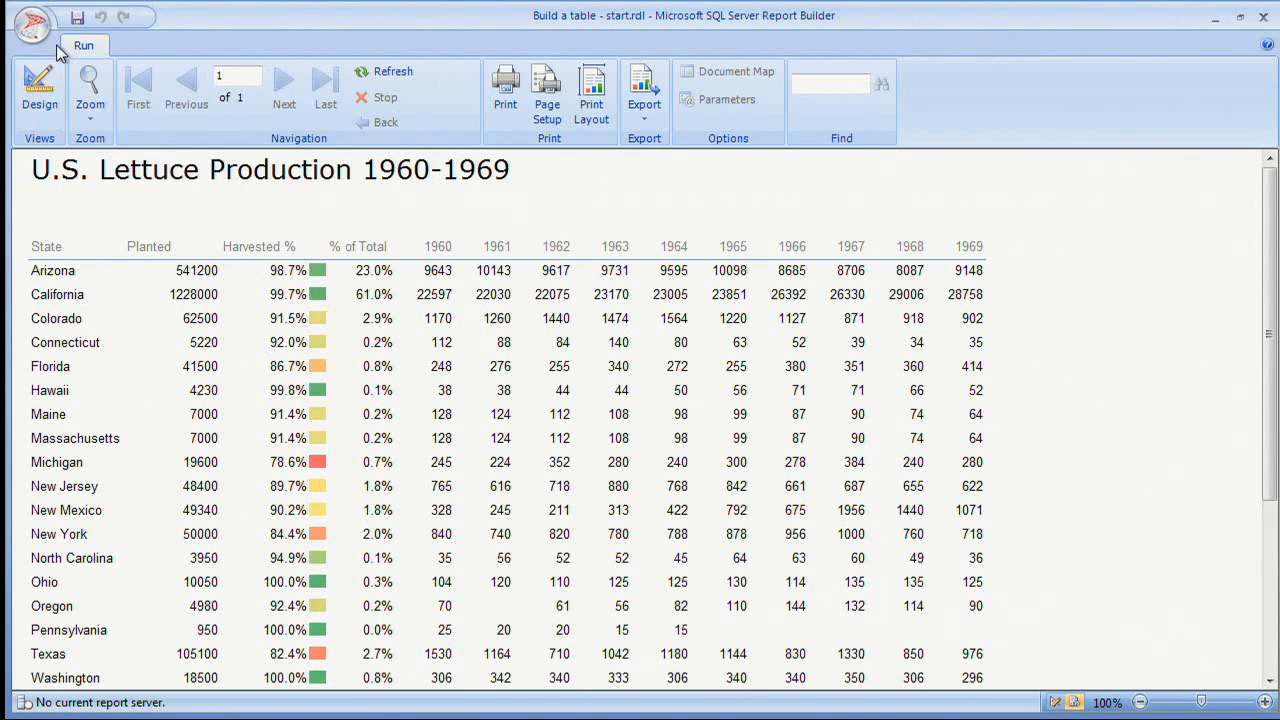
click(38, 83)
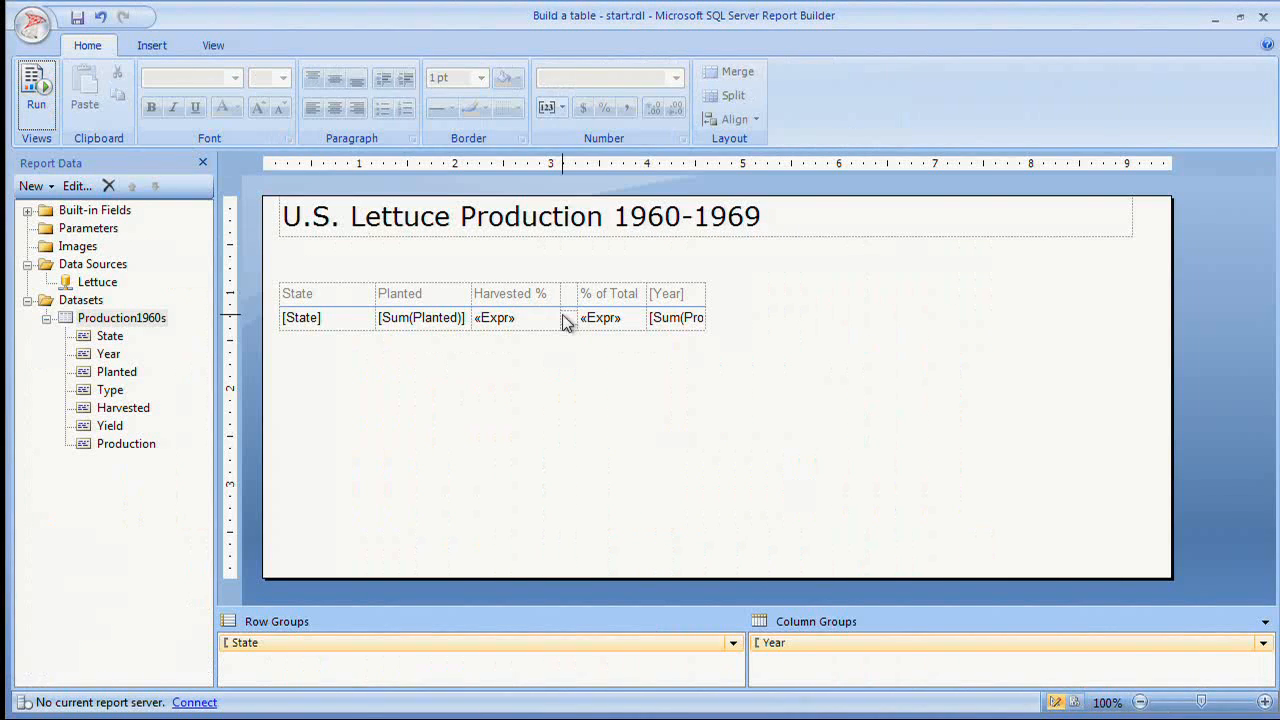
- Delete the narrow rectangle column between Harvested % and % of Total from the matrix
click(569, 318)
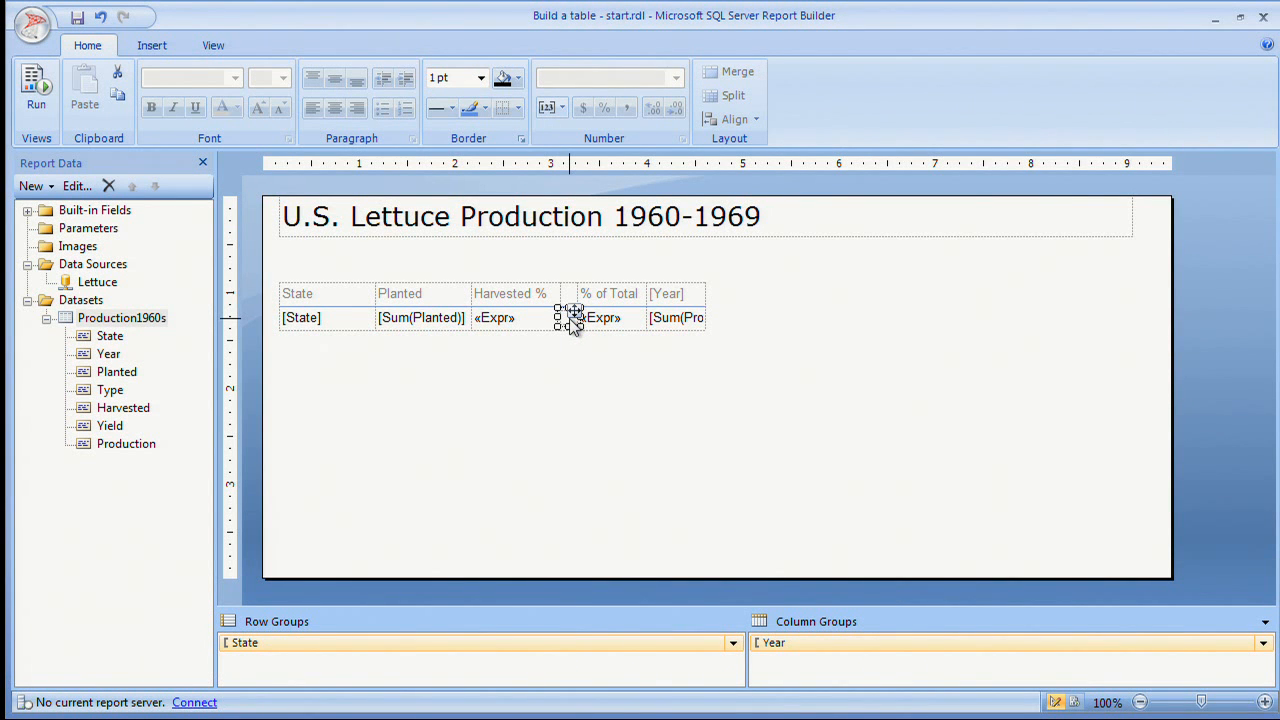
click(570, 295)
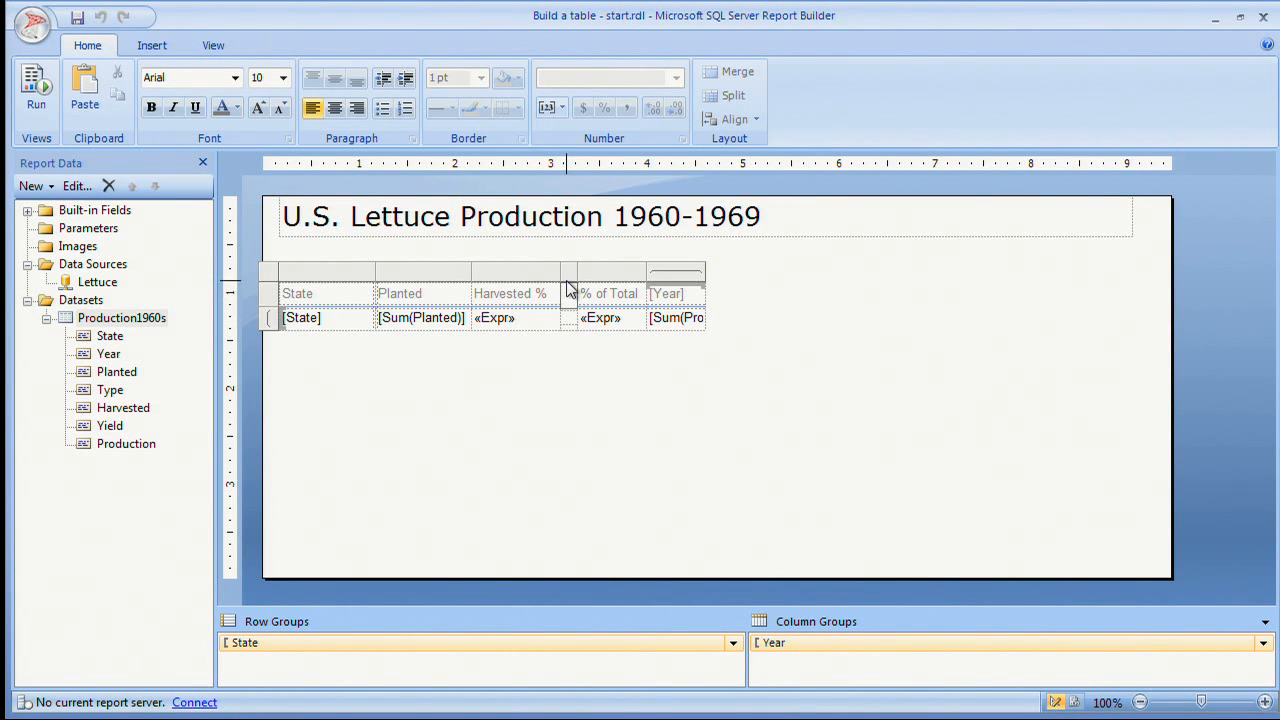
click(568, 272)
right_click(569, 272)
click(645, 306)
click(526, 320)
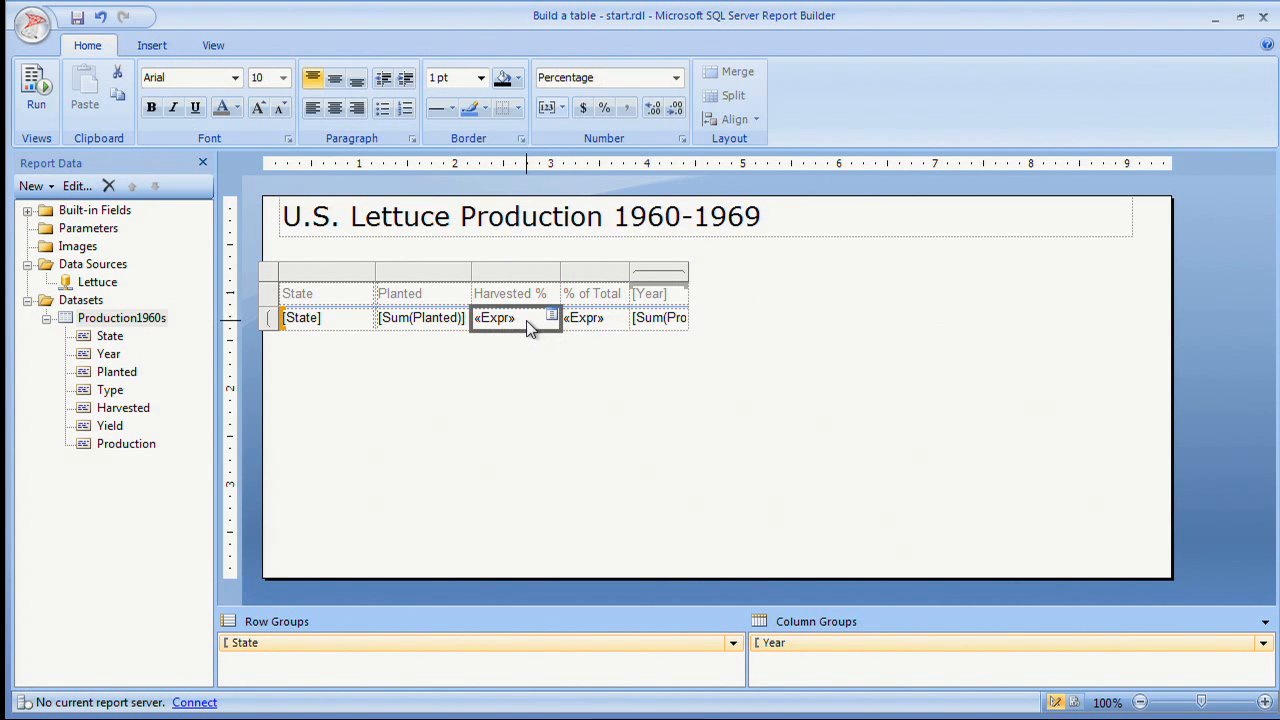
right_click(526, 320)
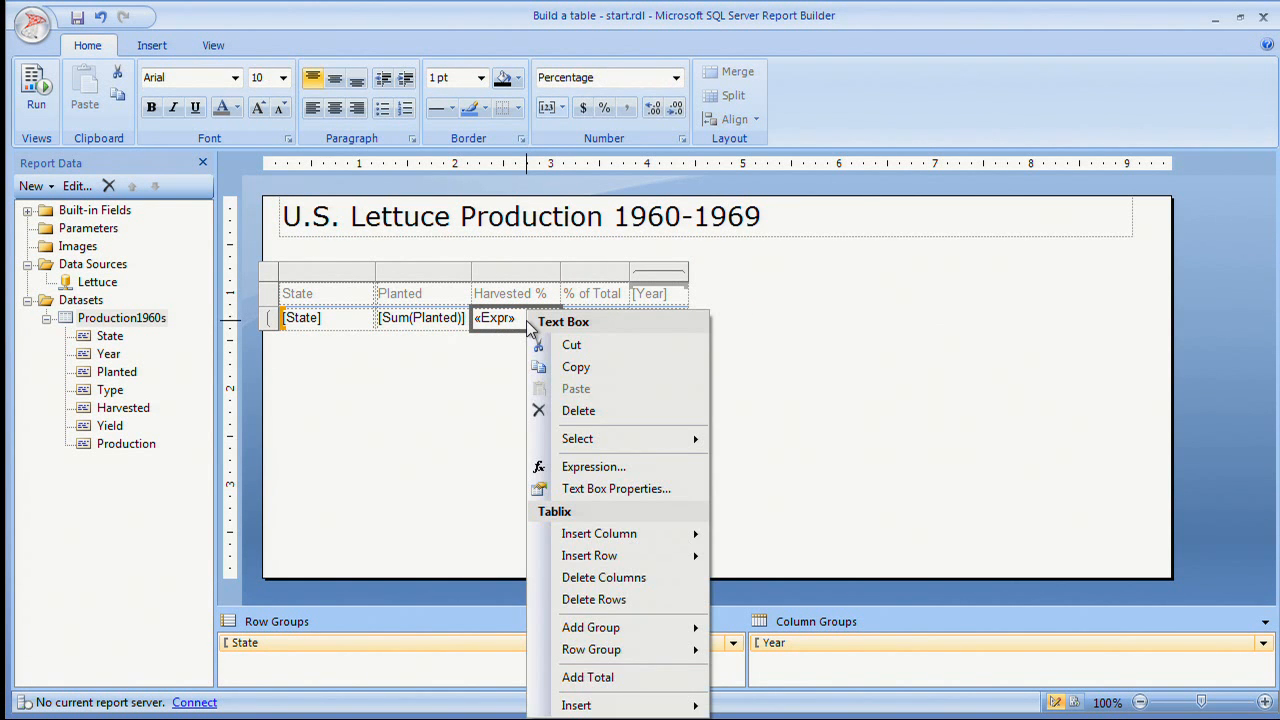
click(578, 468)
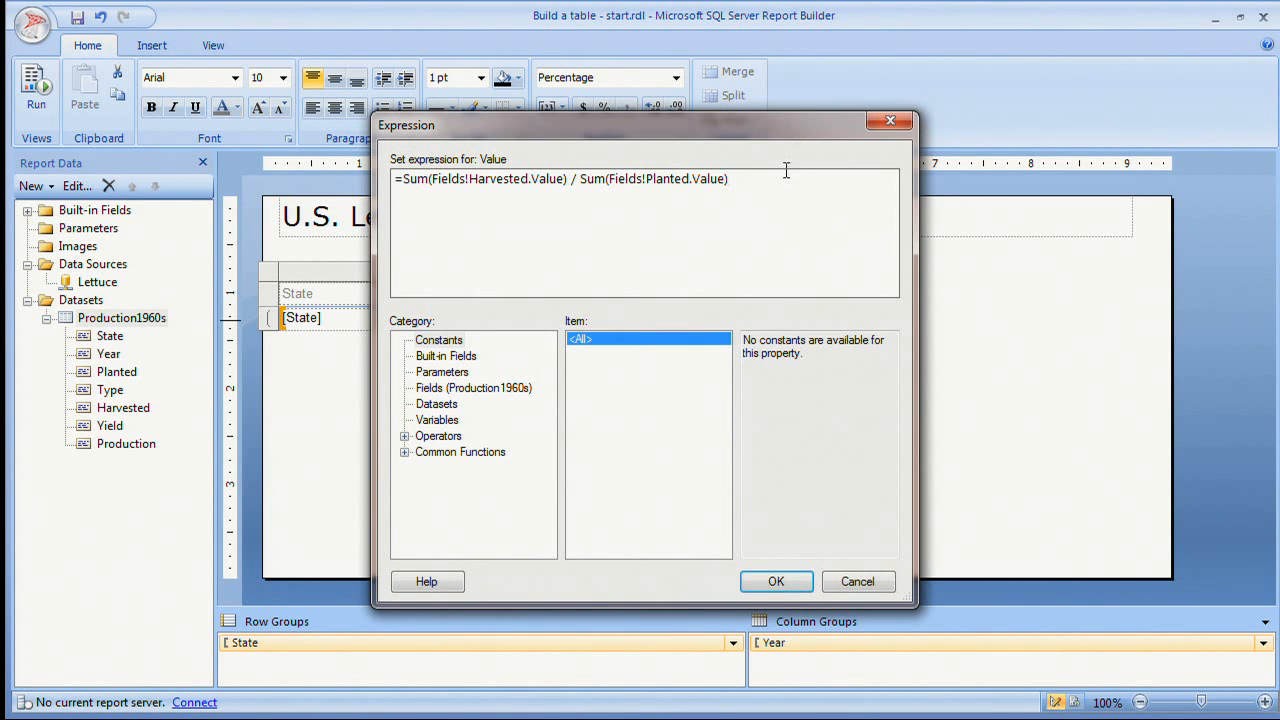
key(Return)
- Set the Harvested % cell's fill color expression to =Code.ColorScaleRYG(Me.Value, 0.8, 1.0), and preview the report
right_click(530, 333)
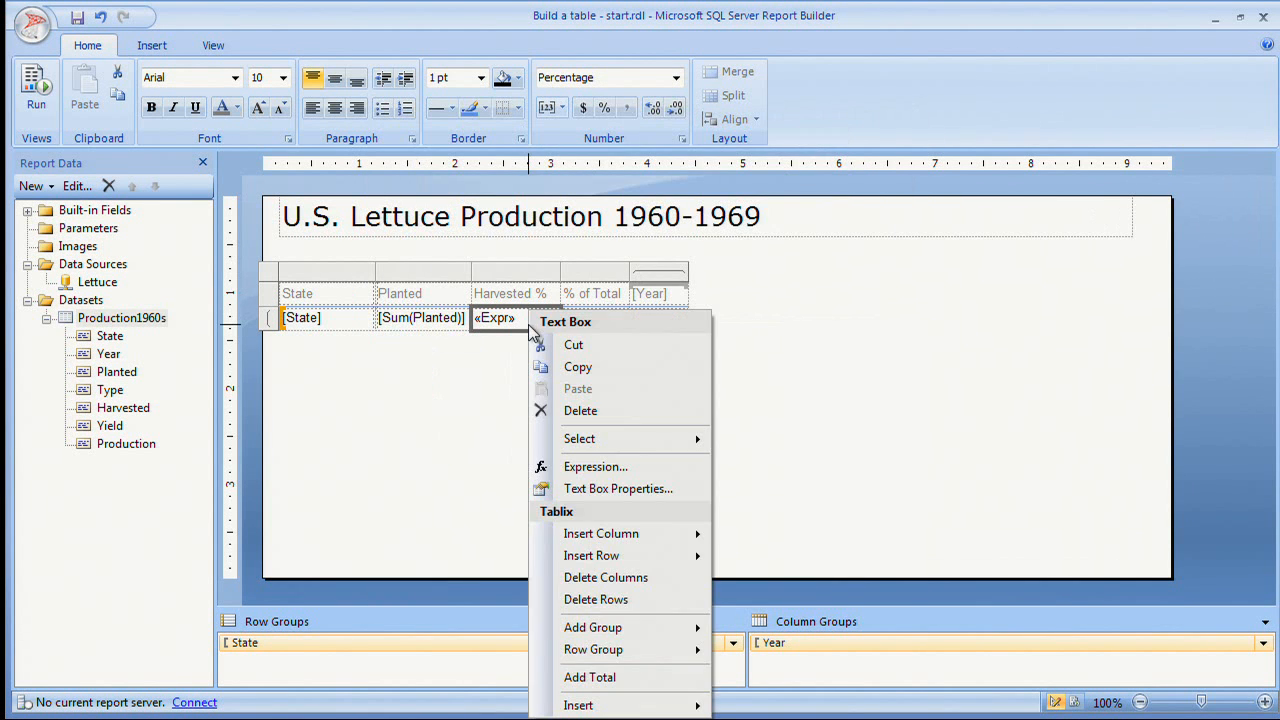
click(588, 490)
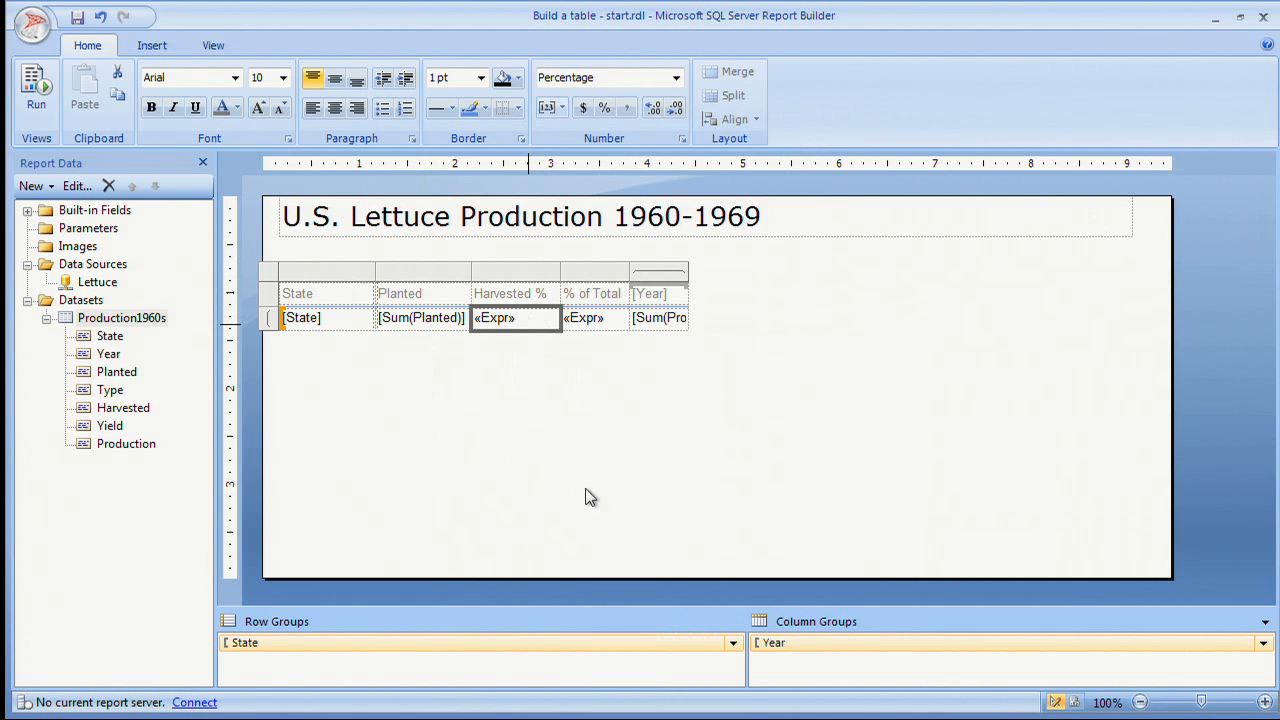
click(428, 280)
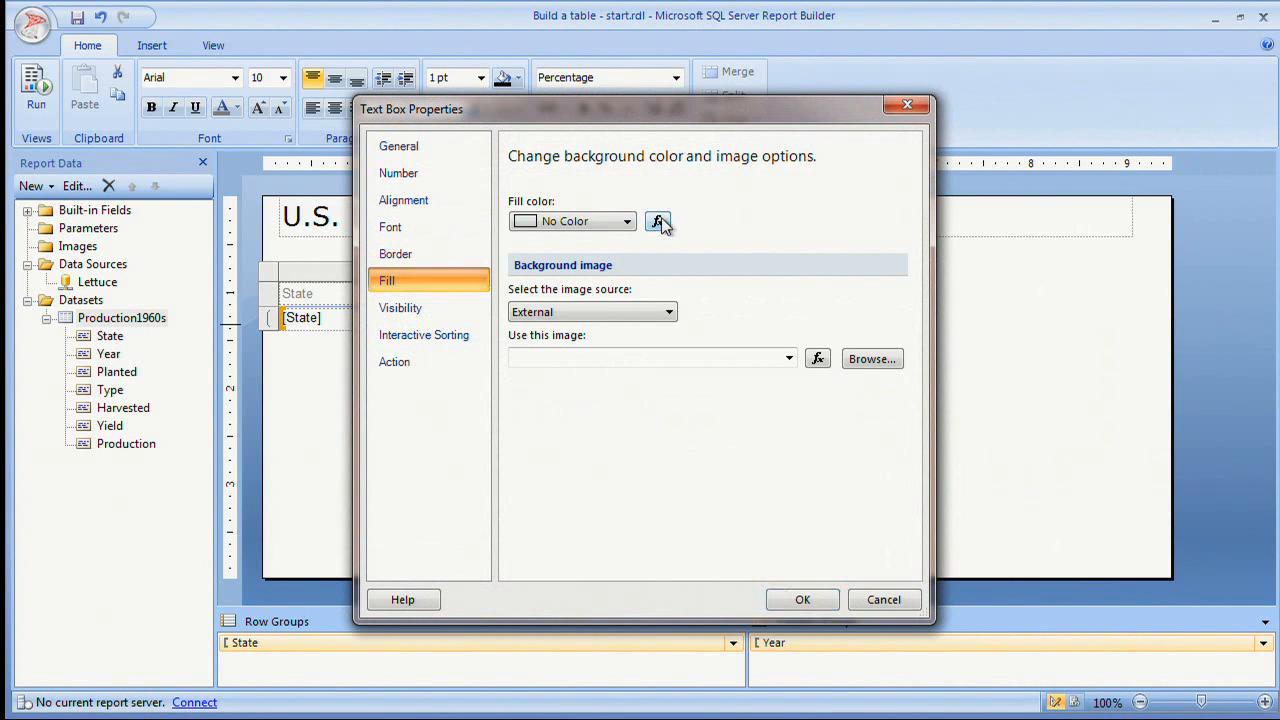
click(658, 222)
key(BackSpace)
key(BackSpace)
key(BackSpace)
key(BackSpace)
key(BackSpace)
key(BackSpace)
key(BackSpace)
key(BackSpace)
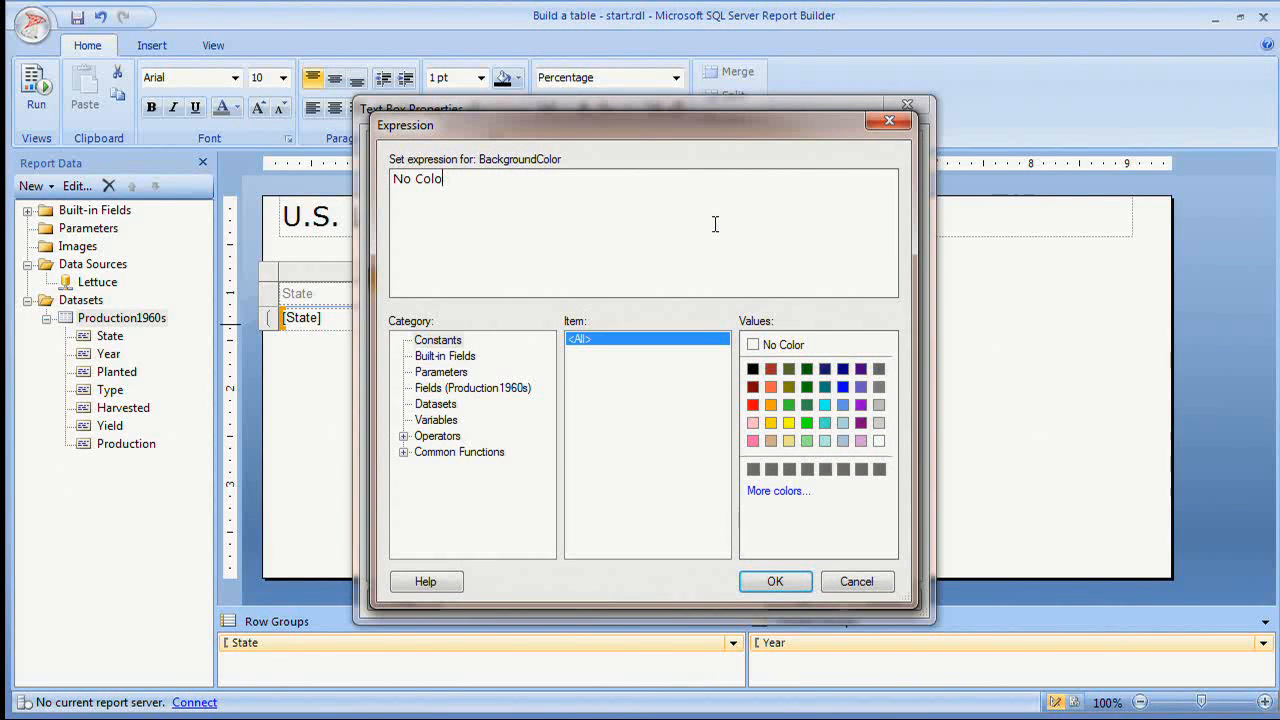
text(=Code.ColorScaleRYG(Sum(Fields!Harvested.Value) / Sum(Fields!Planted.Value), 0.8, 1.0))
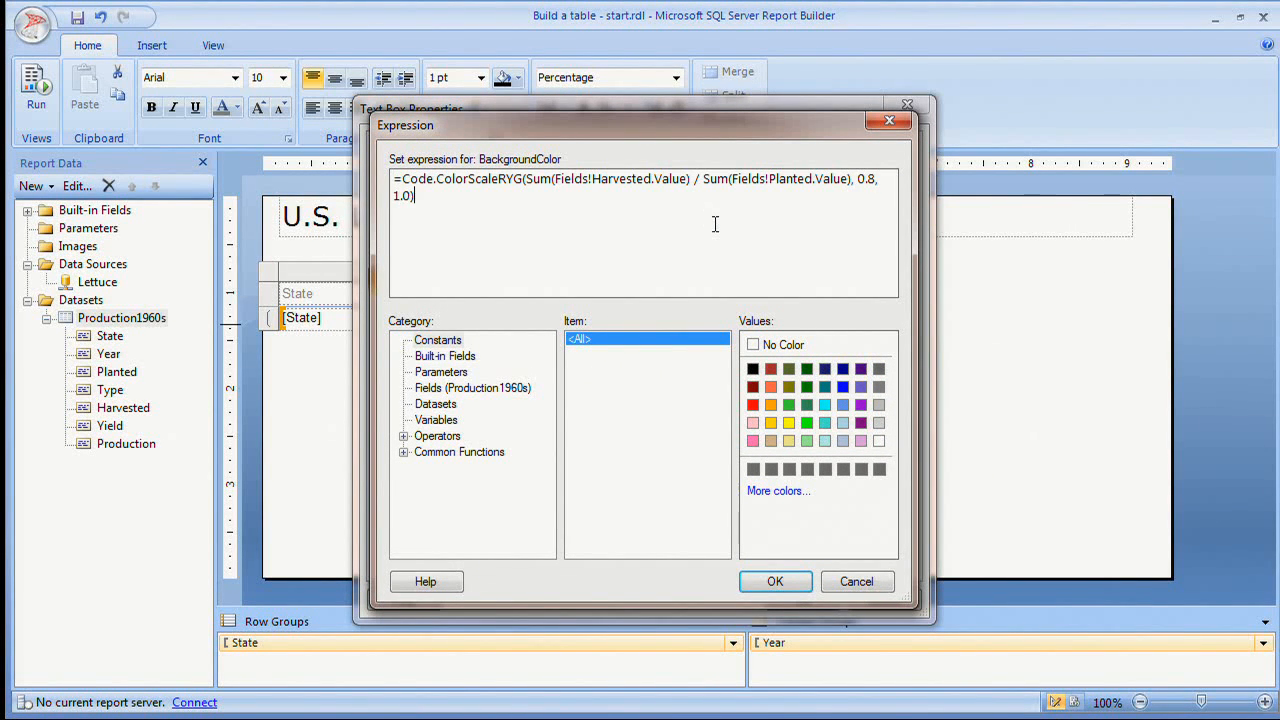
key(Left)
key(Left)
key(Left)
key(Left)
key(Left)
key(BackSpace)
key(BackSpace)
key(BackSpace)
key(BackSpace)
key(BackSpace)
key(BackSpace)
key(BackSpace)
key(BackSpace)
key(BackSpace)
key(BackSpace)
key(BackSpace)
key(BackSpace)
key(BackSpace)
key(BackSpace)
key(BackSpace)
key(BackSpace)
key(BackSpace)
key(BackSpace)
key(BackSpace)
key(BackSpace)
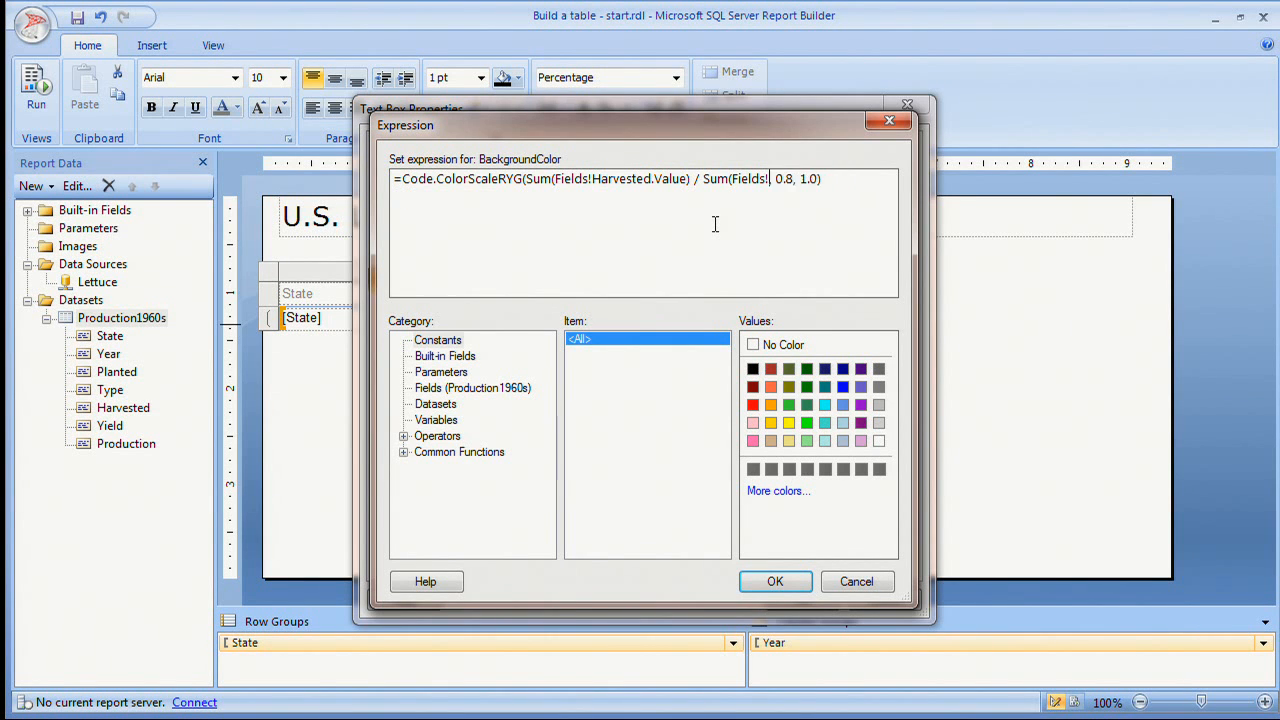
key(BackSpace)
key(BackSpace)
key(BackSpace)
key(BackSpace)
key(BackSpace)
key(BackSpace)
key(BackSpace)
key(BackSpace)
key(BackSpace)
key(BackSpace)
key(BackSpace)
key(BackSpace)
key(BackSpace)
key(BackSpace)
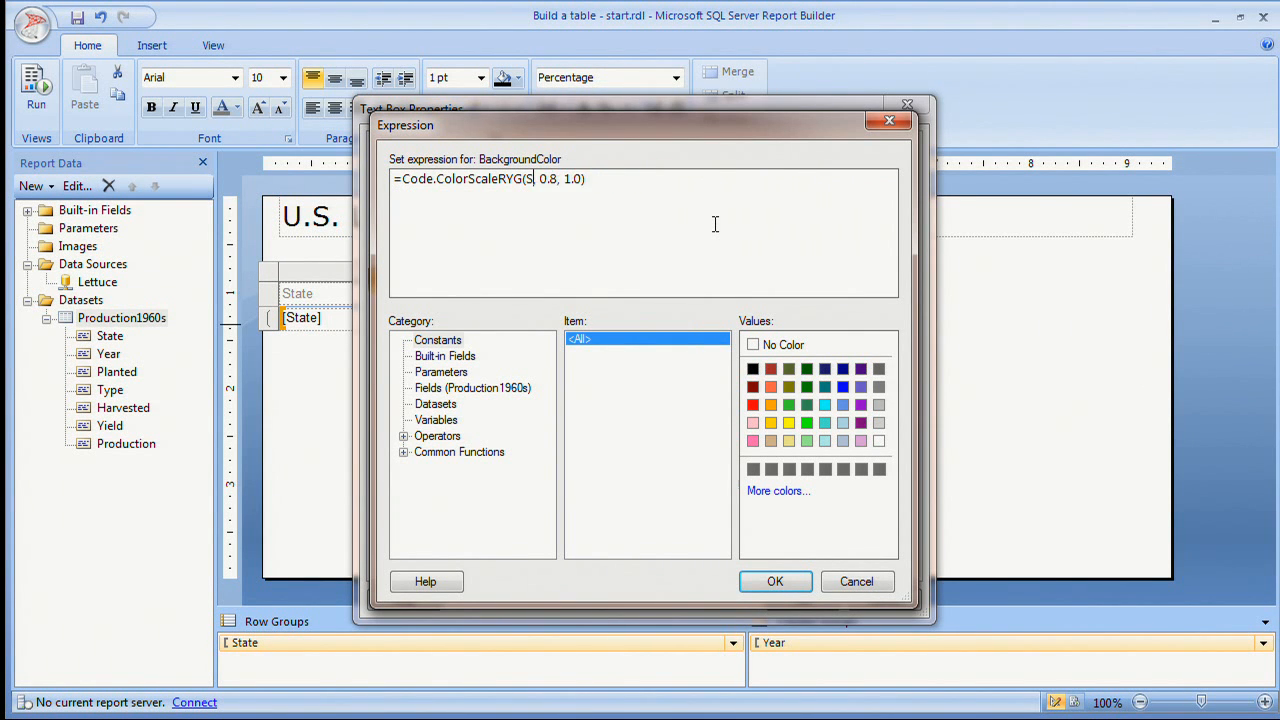
text(Me.Value,)
click(776, 584)
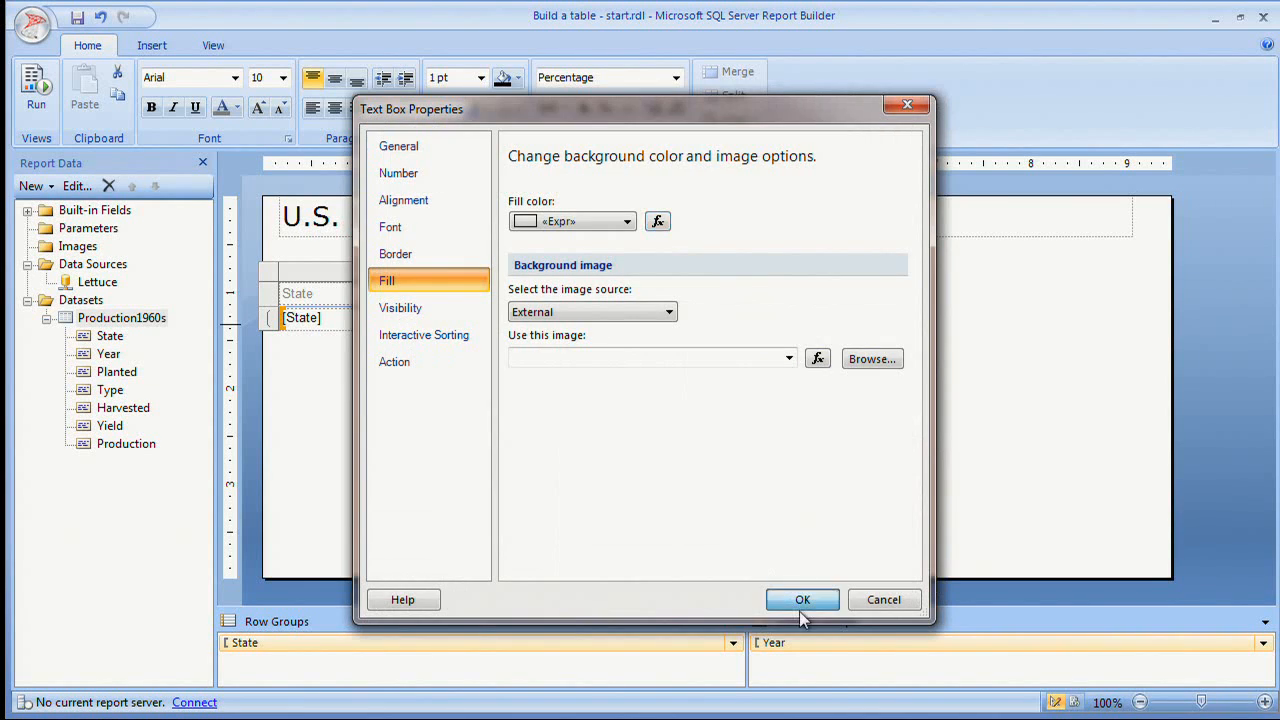
click(800, 603)
click(40, 95)
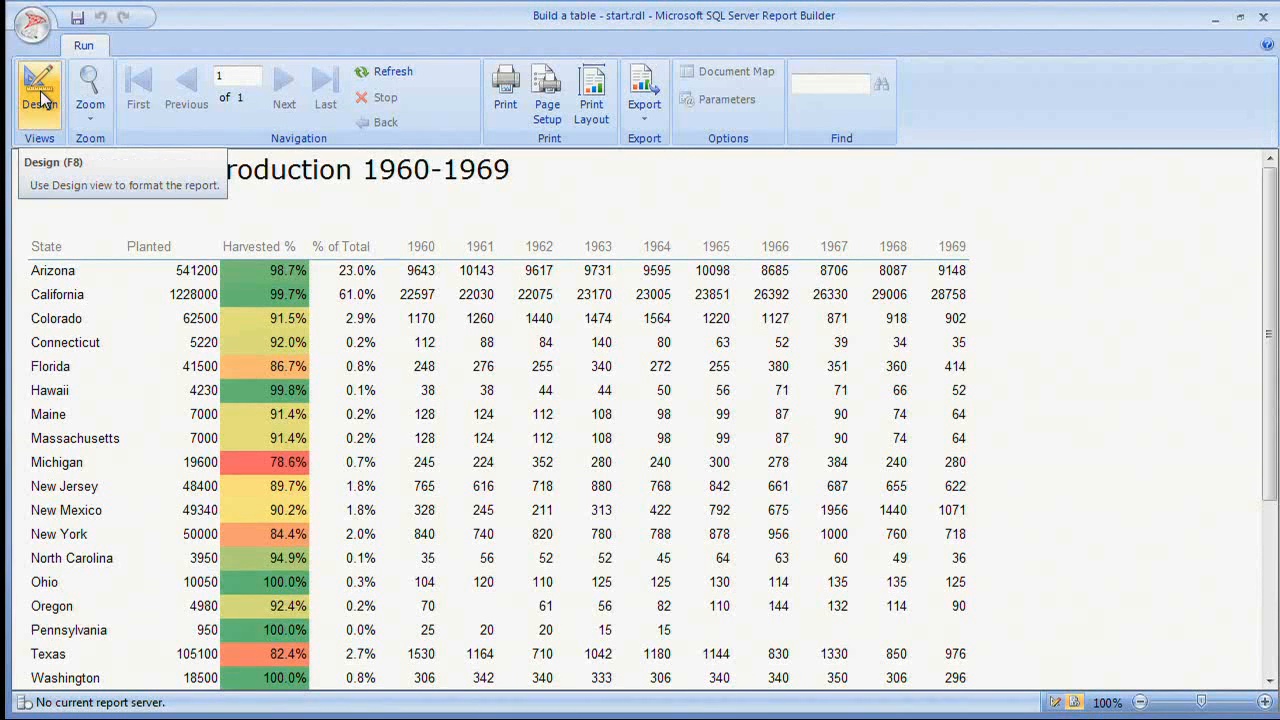
click(40, 97)
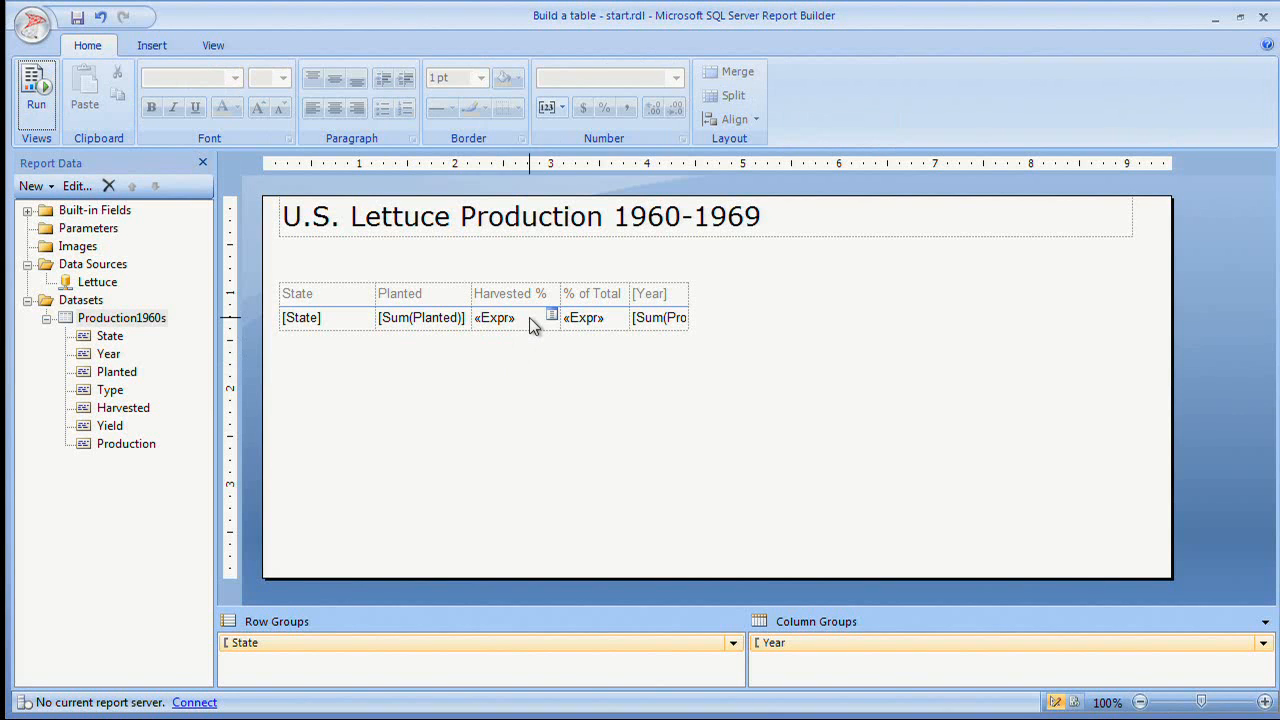
click(529, 317)
right_click(529, 317)
click(499, 360)
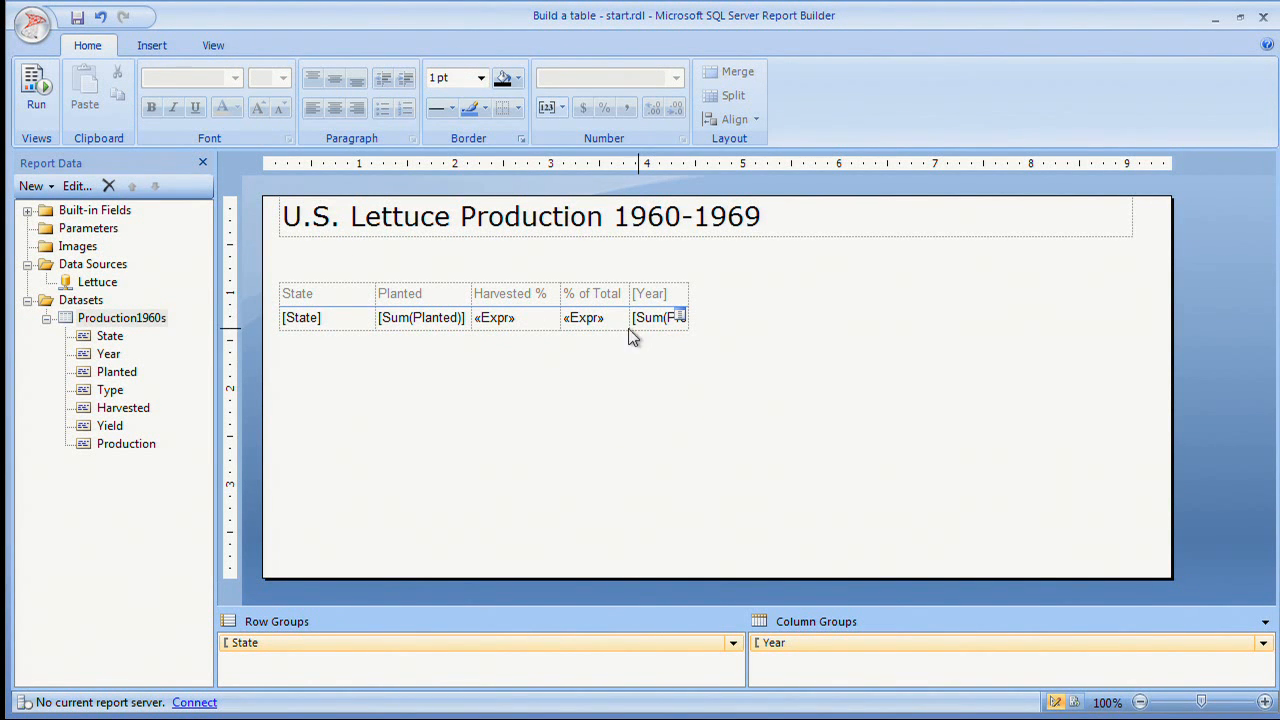
double_click(520, 318)
right_click(498, 319)
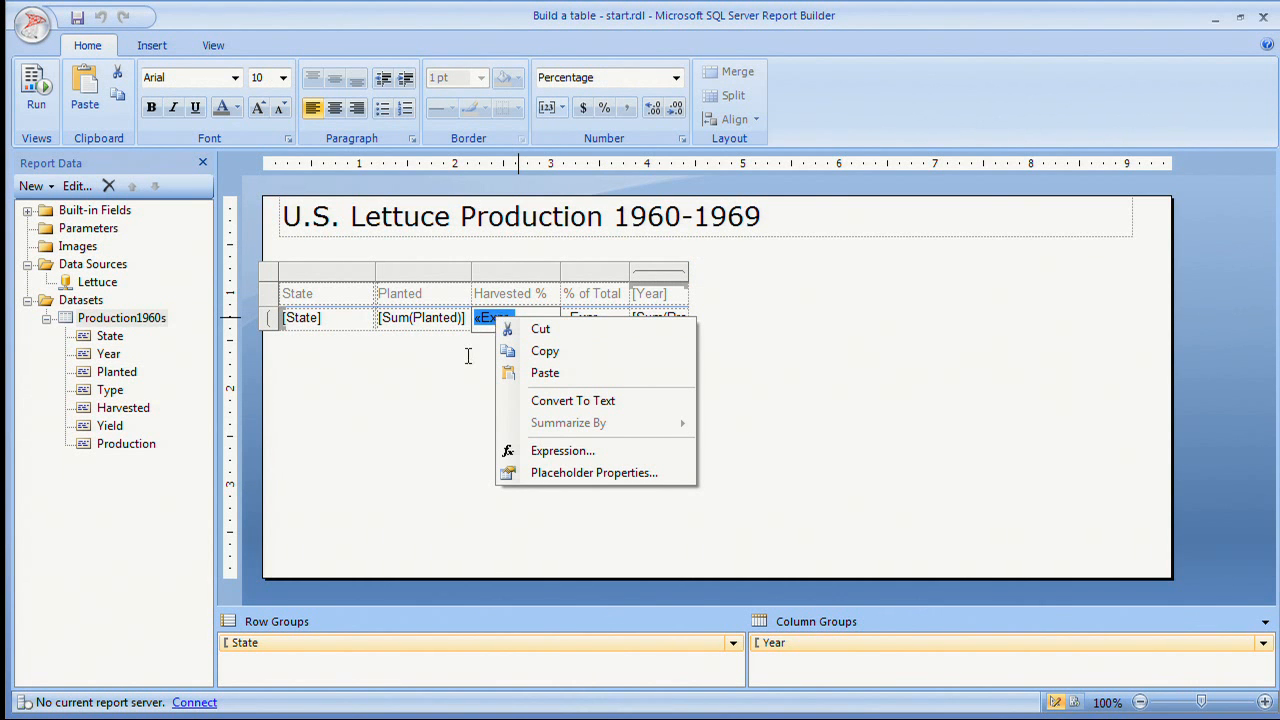
click(468, 355)
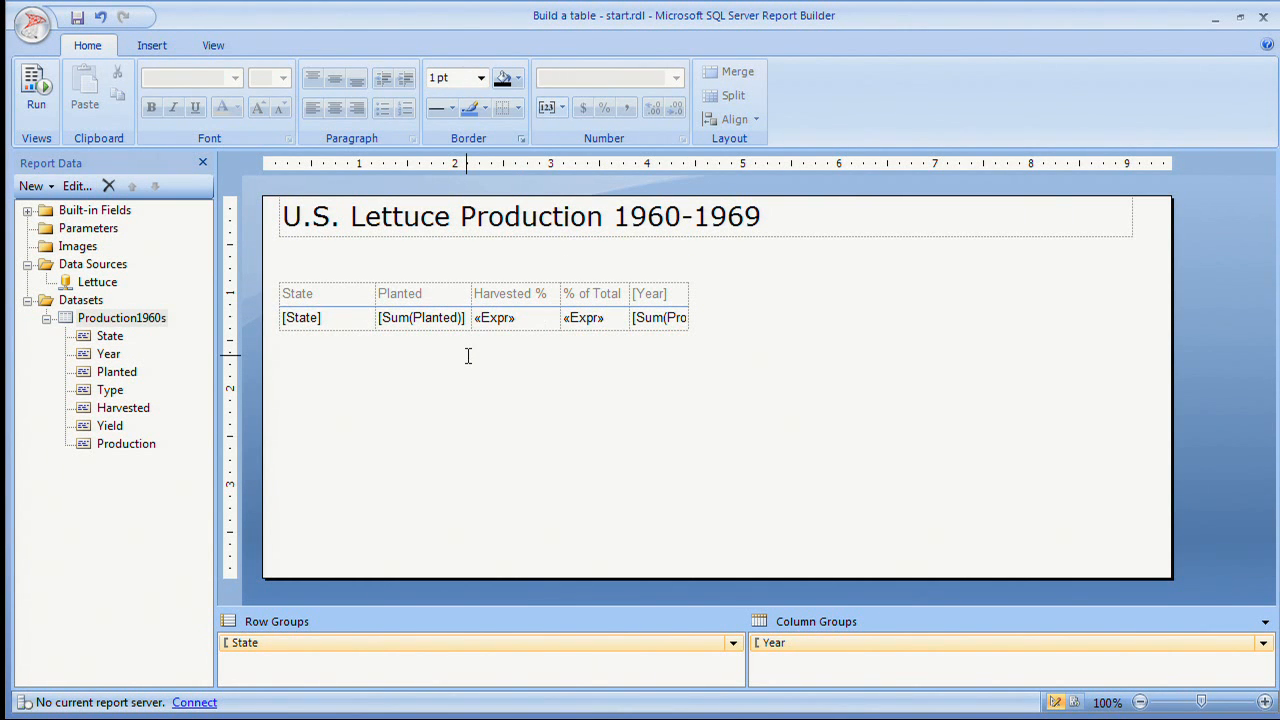
click(679, 323)
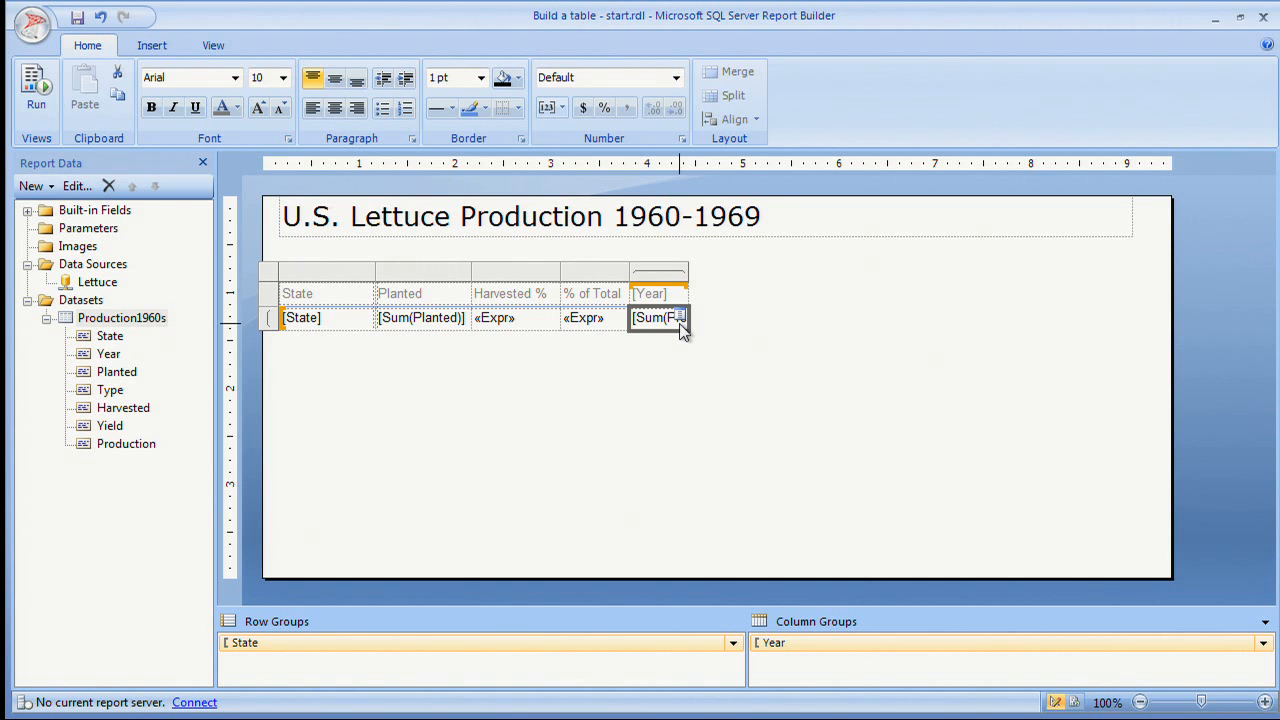
click(521, 325)
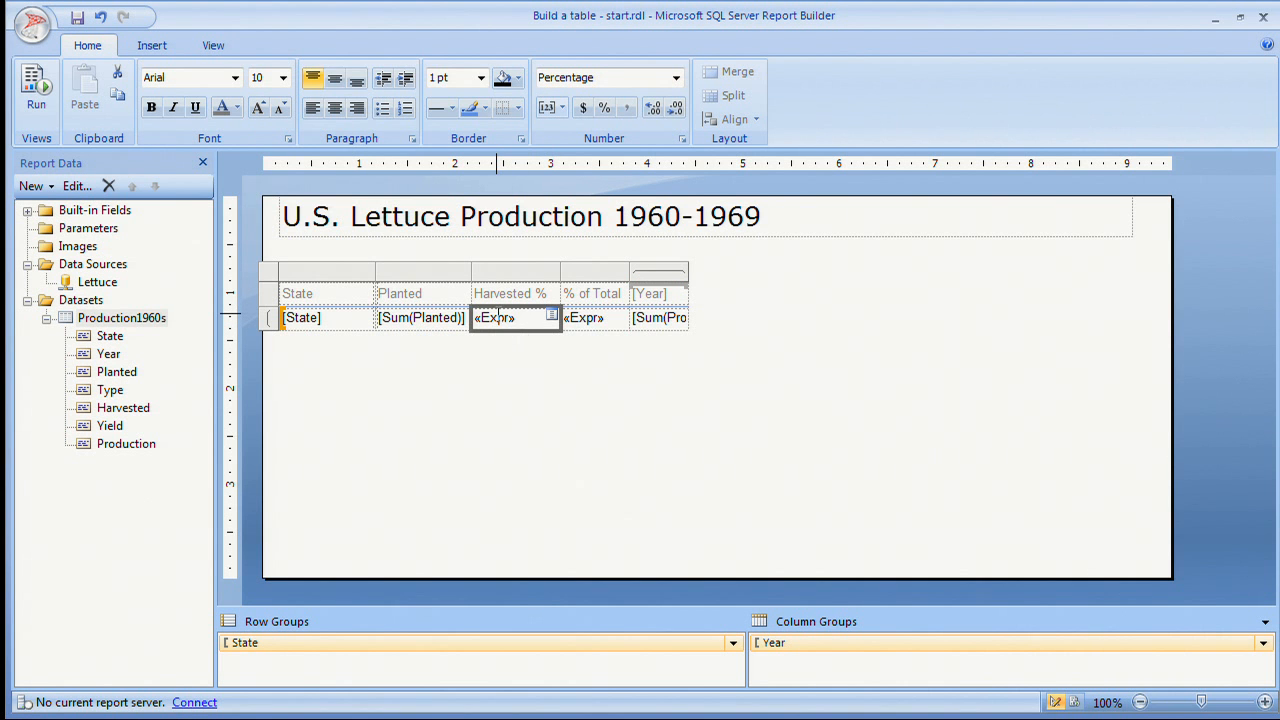
right_click(497, 317)
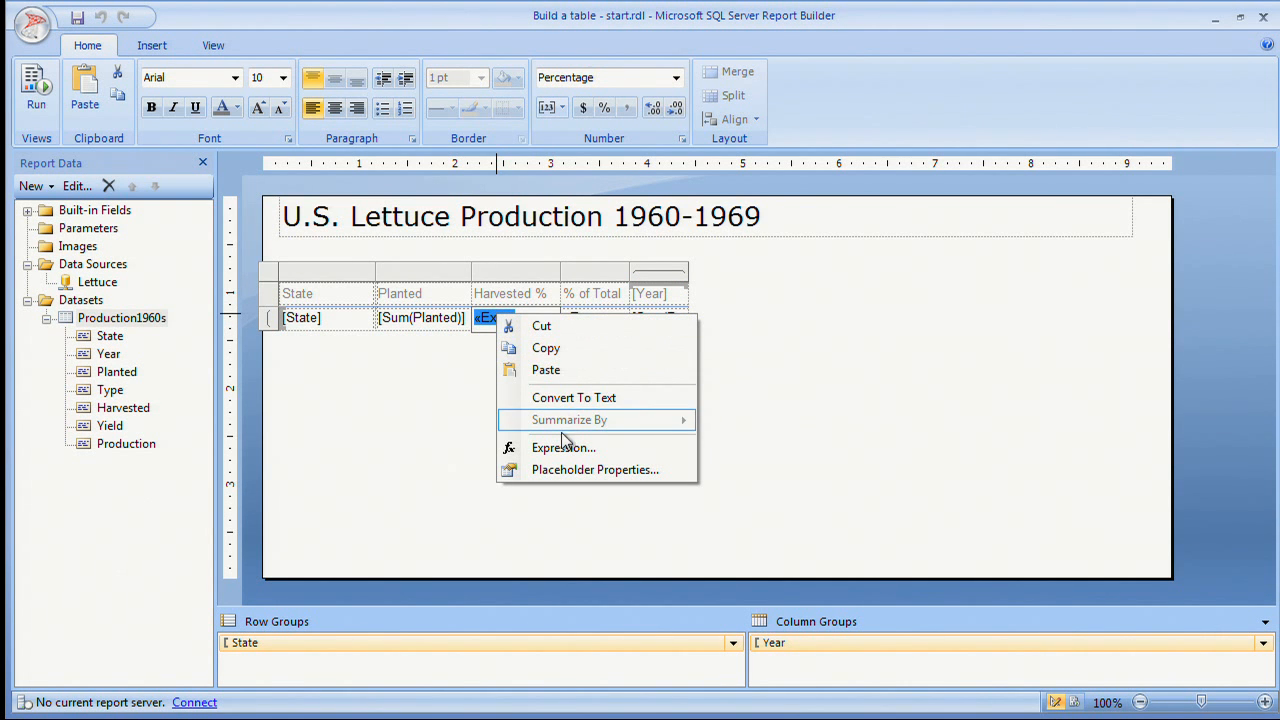
click(483, 378)
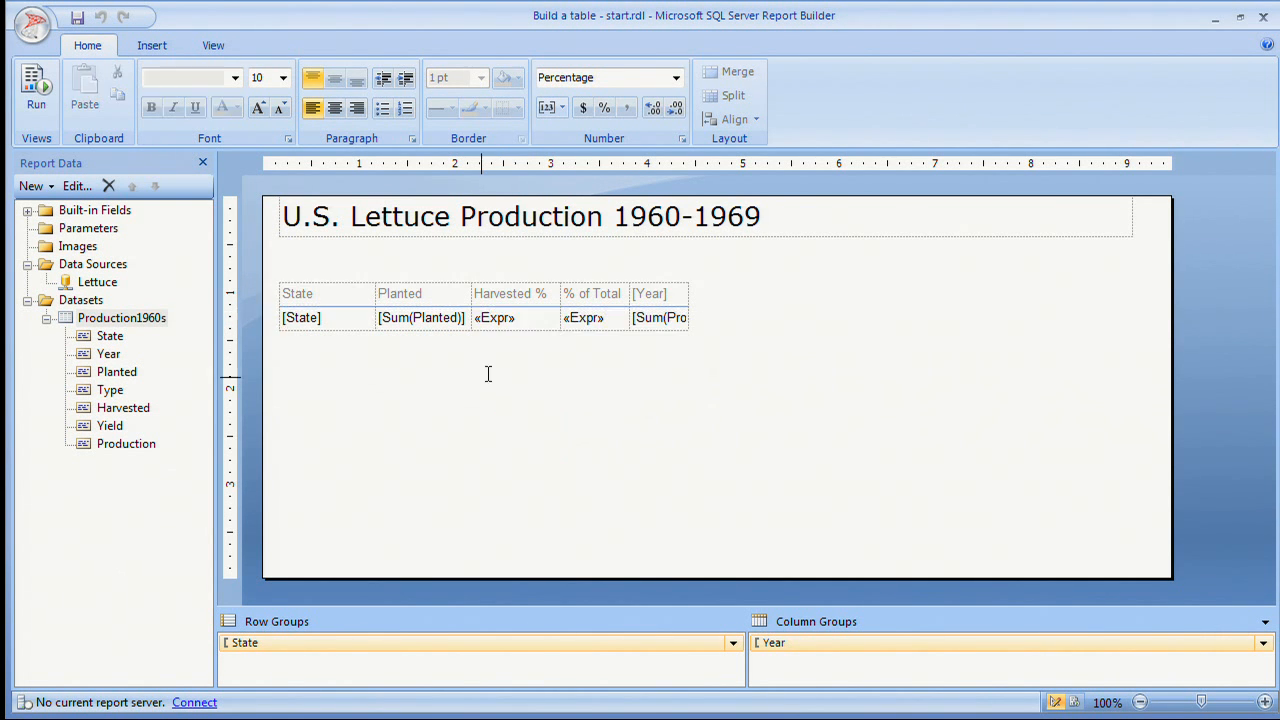
- Set the fill of the Harvested % expression cell to No Color
click(540, 321)
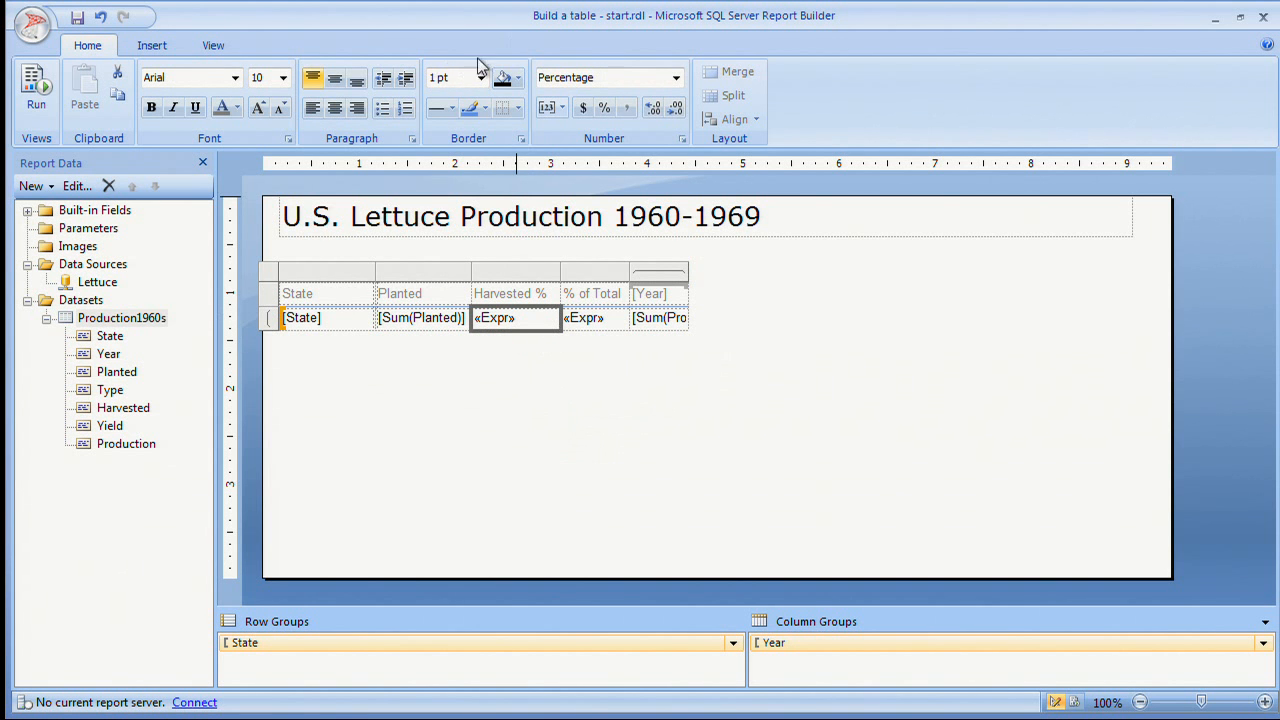
click(518, 78)
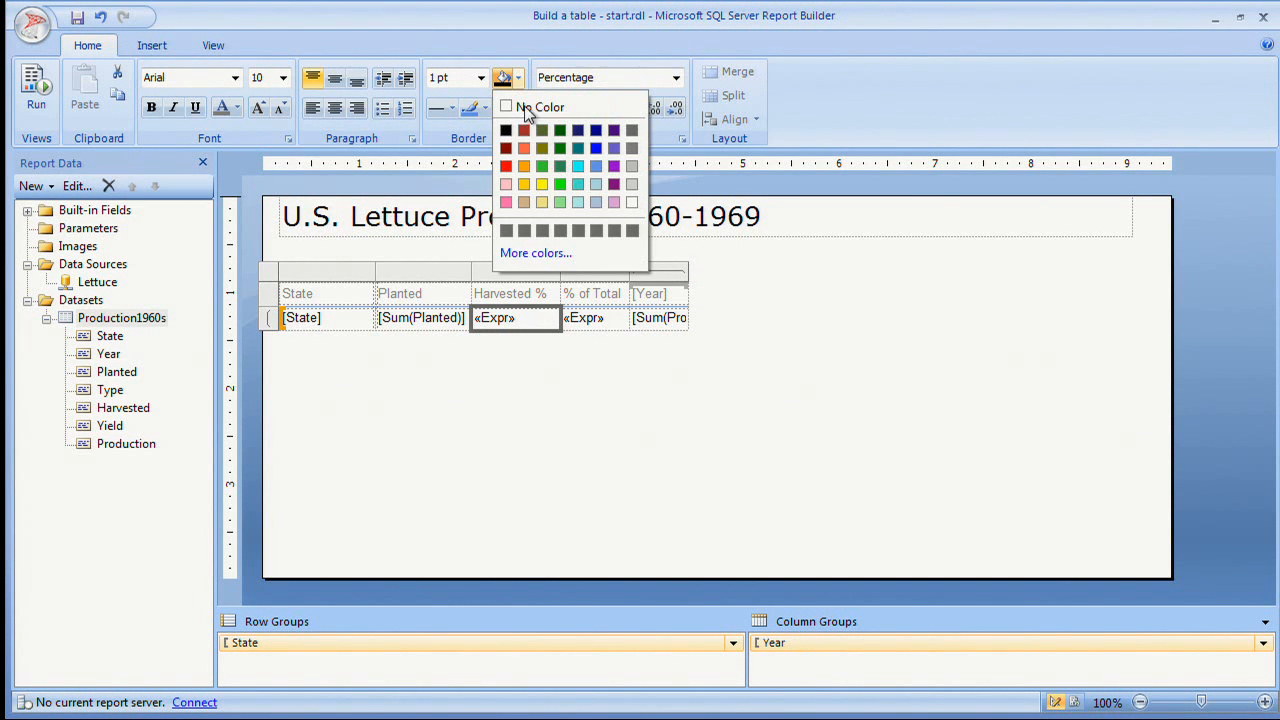
click(524, 107)
click(525, 357)
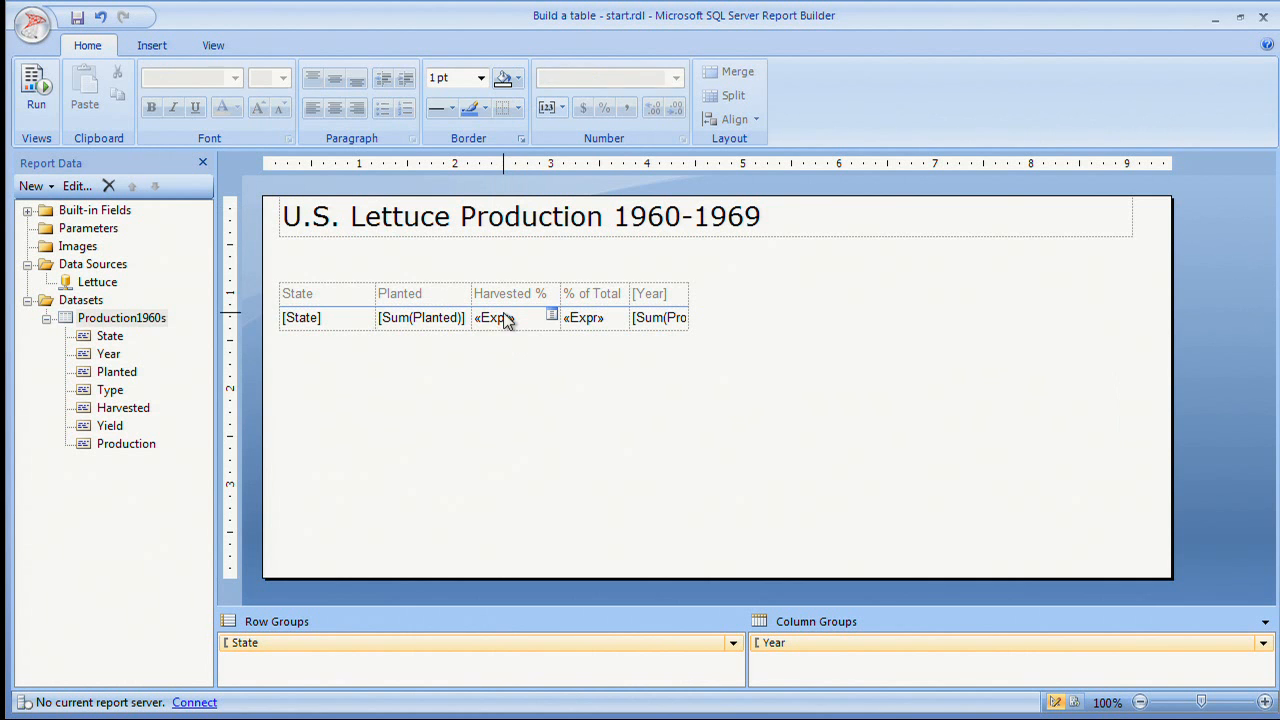
- Open the font color expression in the Harvested % placeholder's properties and clear it
right_click(502, 318)
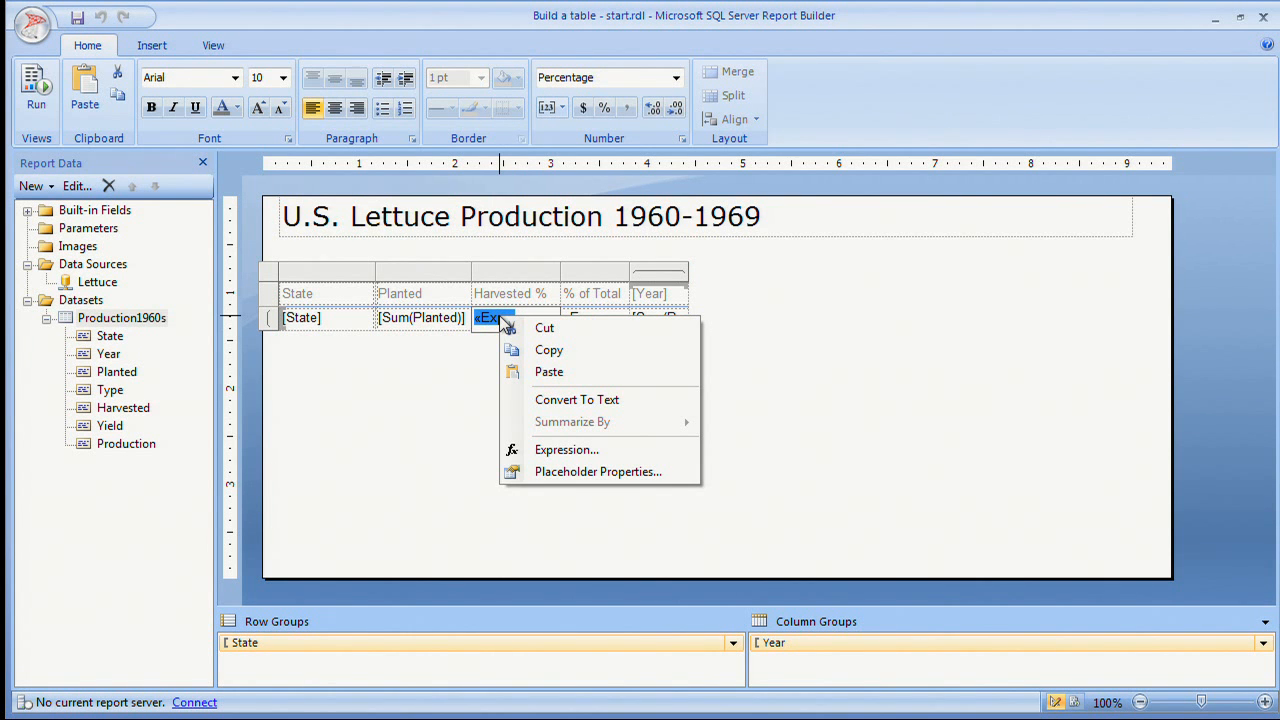
click(562, 476)
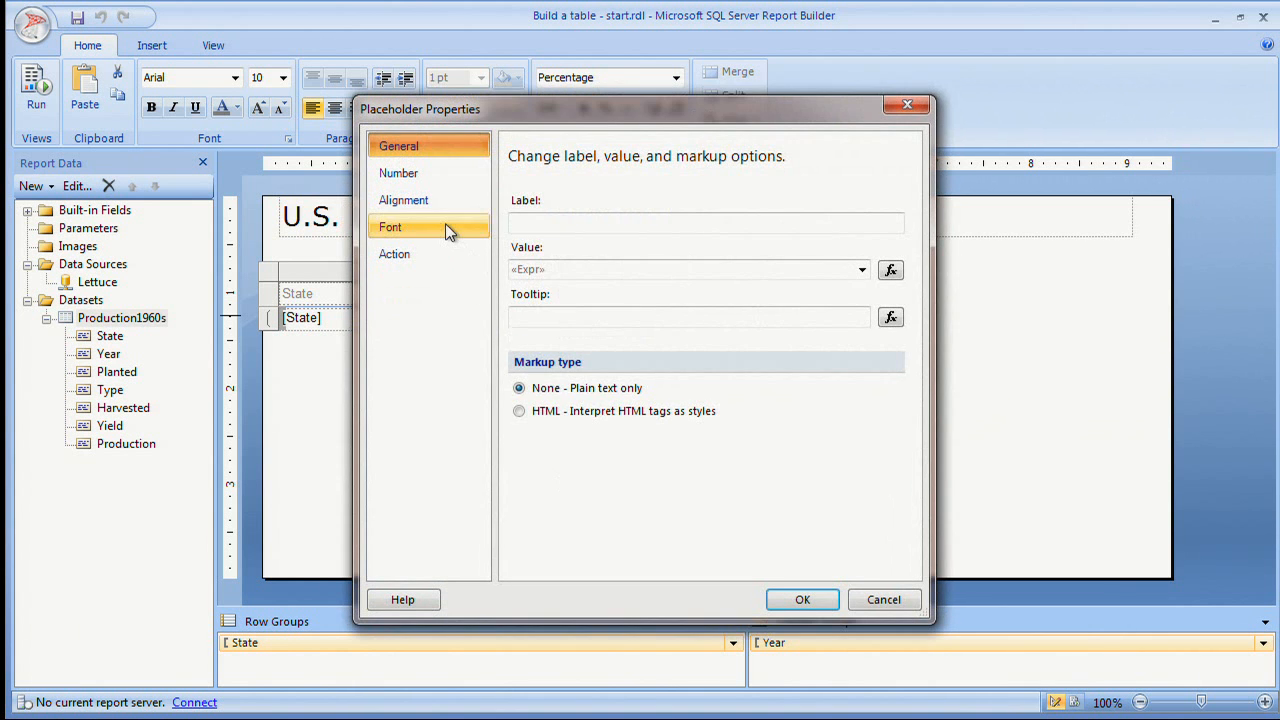
click(447, 231)
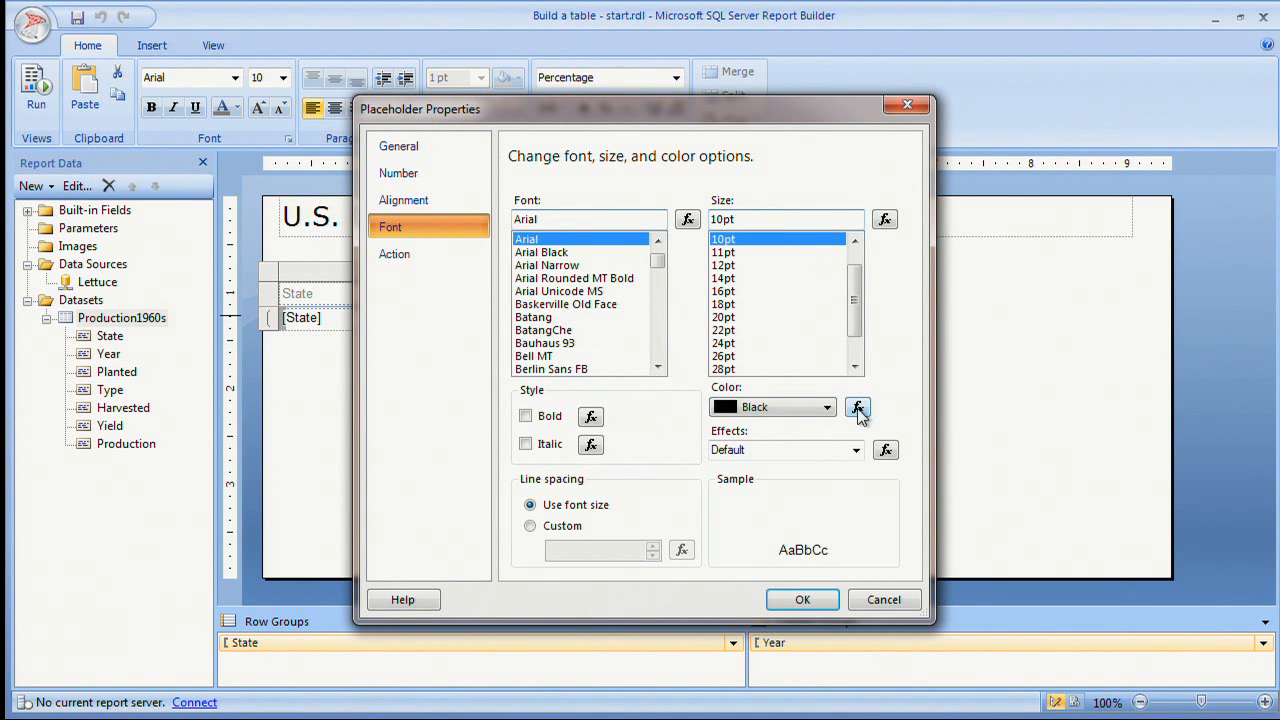
click(857, 409)
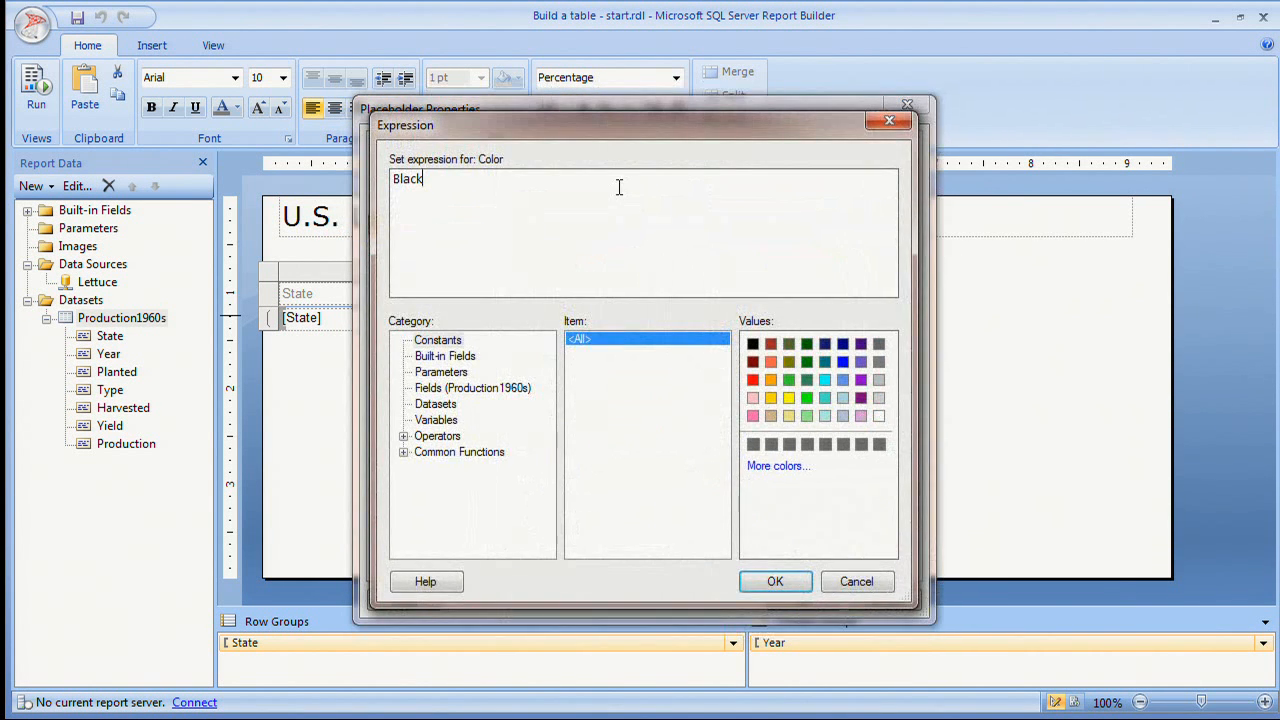
key(BackSpace)
key(BackSpace)
key(BackSpace)
key(BackSpace)
key(BackSpace)
text(=Code.ColorScaleRYG(Sum(Fields!Harvested.Value) / Sum(Fields!Planted.Value), 0.8, 1.0))
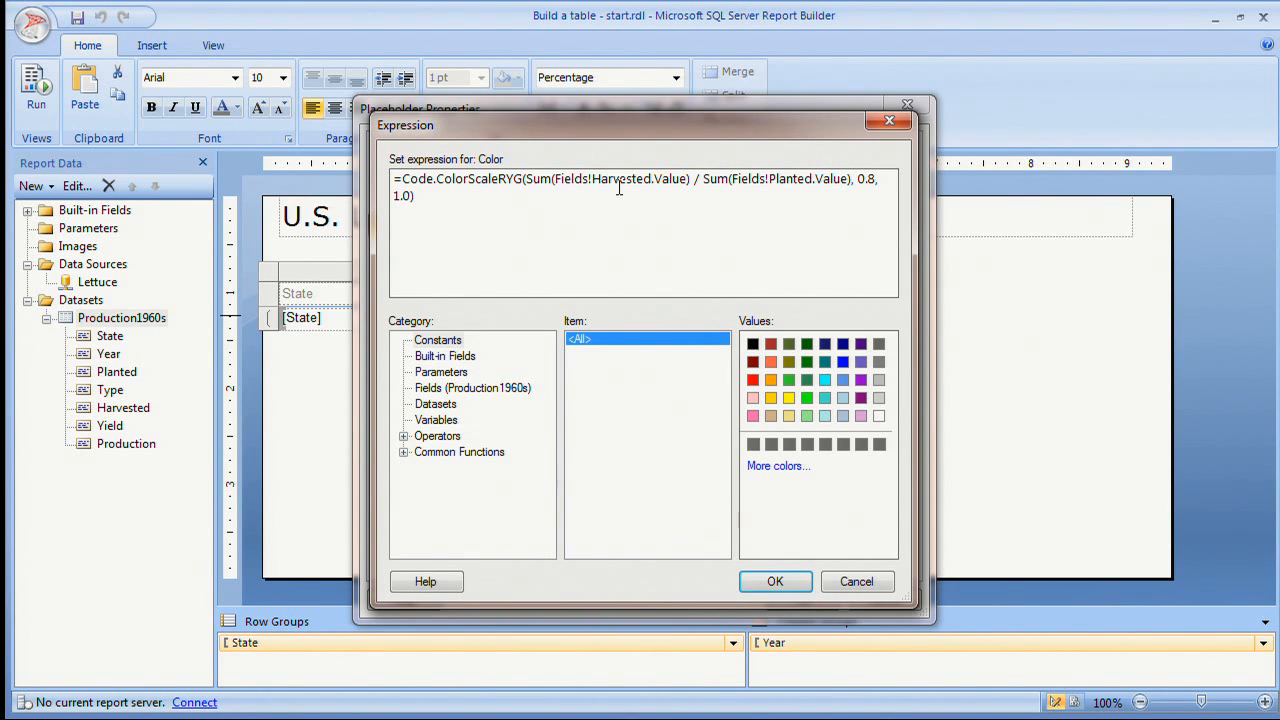
key(BackSpace)
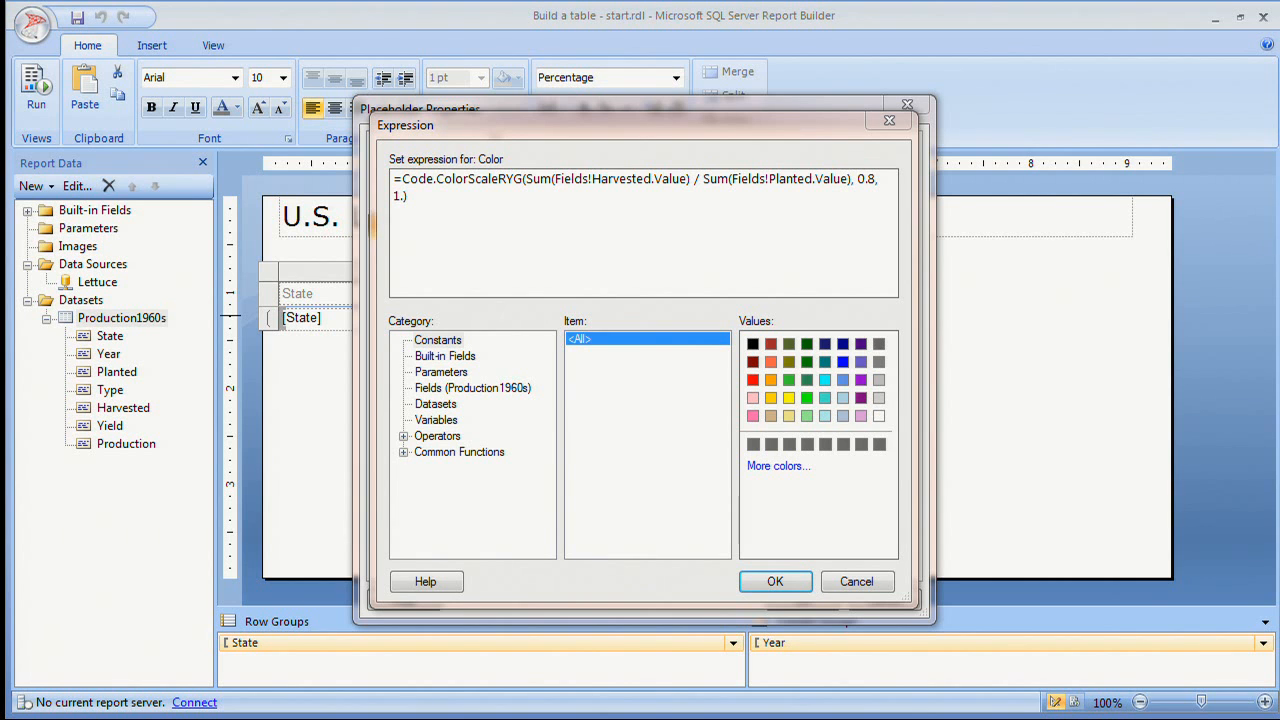
drag(466, 206, 355, 160)
key(Delete)
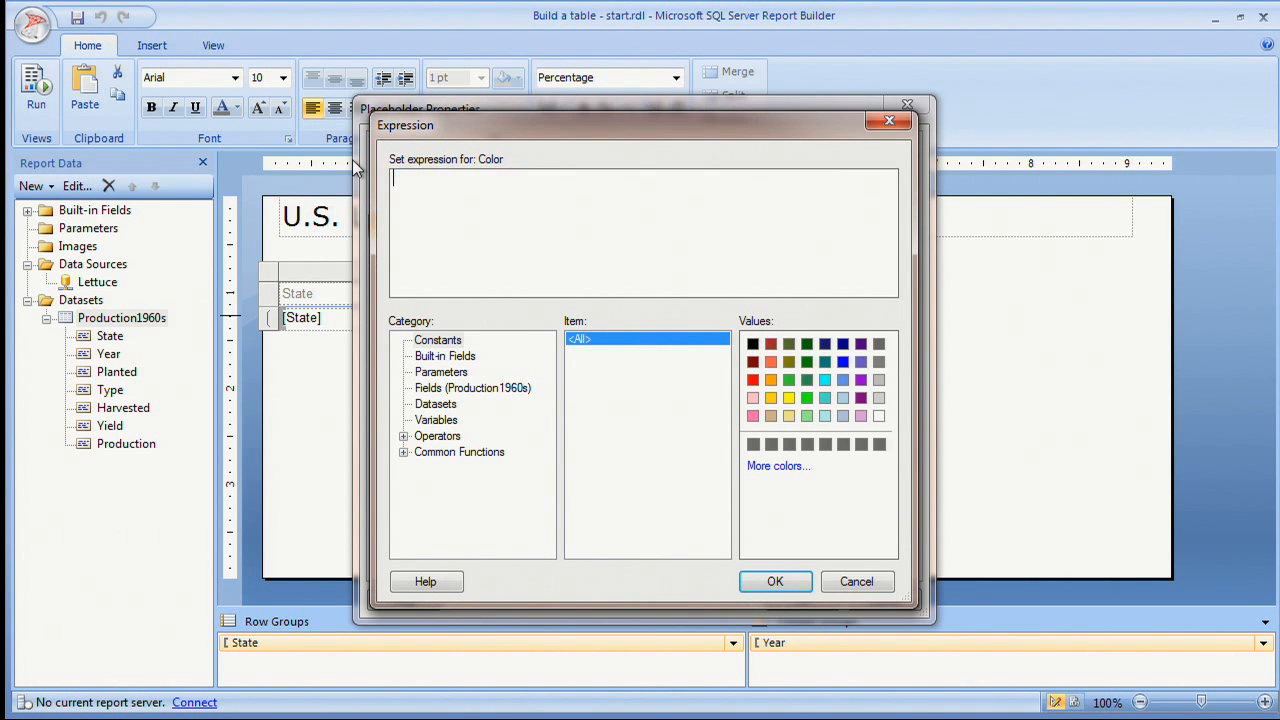
- Set the Harvested % font color expression to =Code.ColorScale3(Me.Value, 0.8, "Red", "Orange", 1.0, "Green"), and preview the report
text(=Code.ColorScale3(Me.Value, 0.8, "Red", "Orange", 1.0, "Green"))
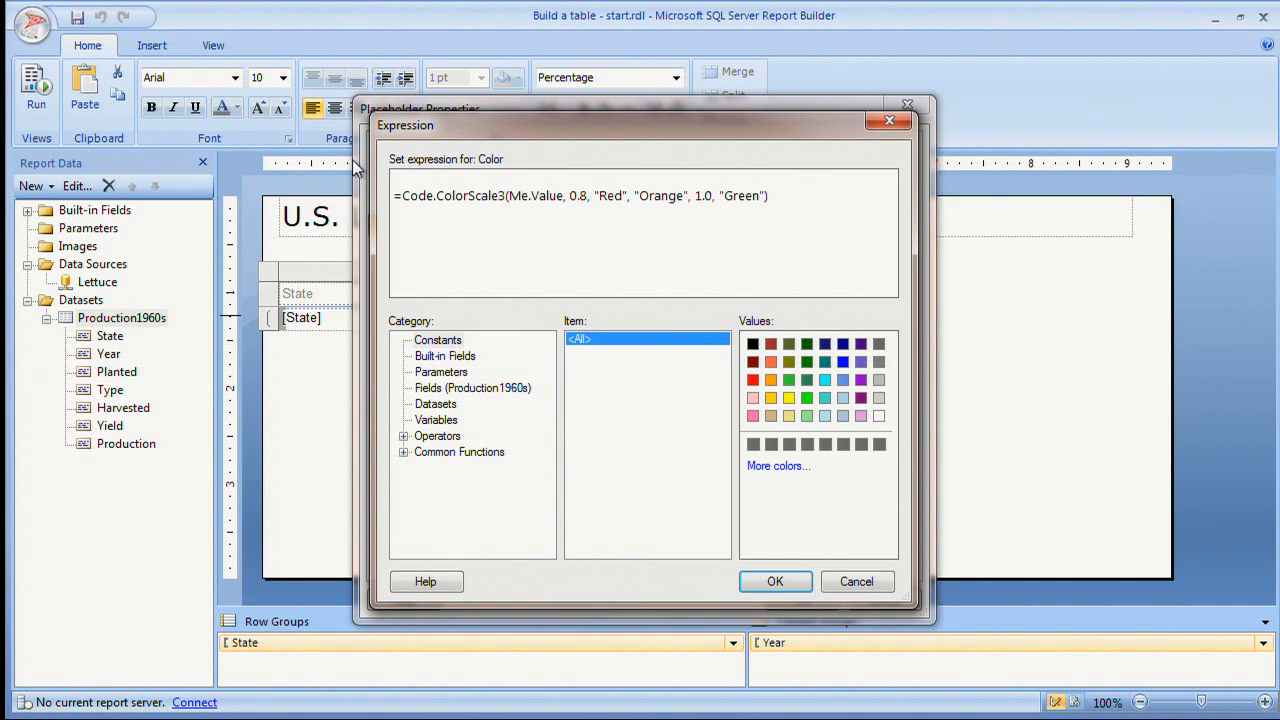
key(Delete)
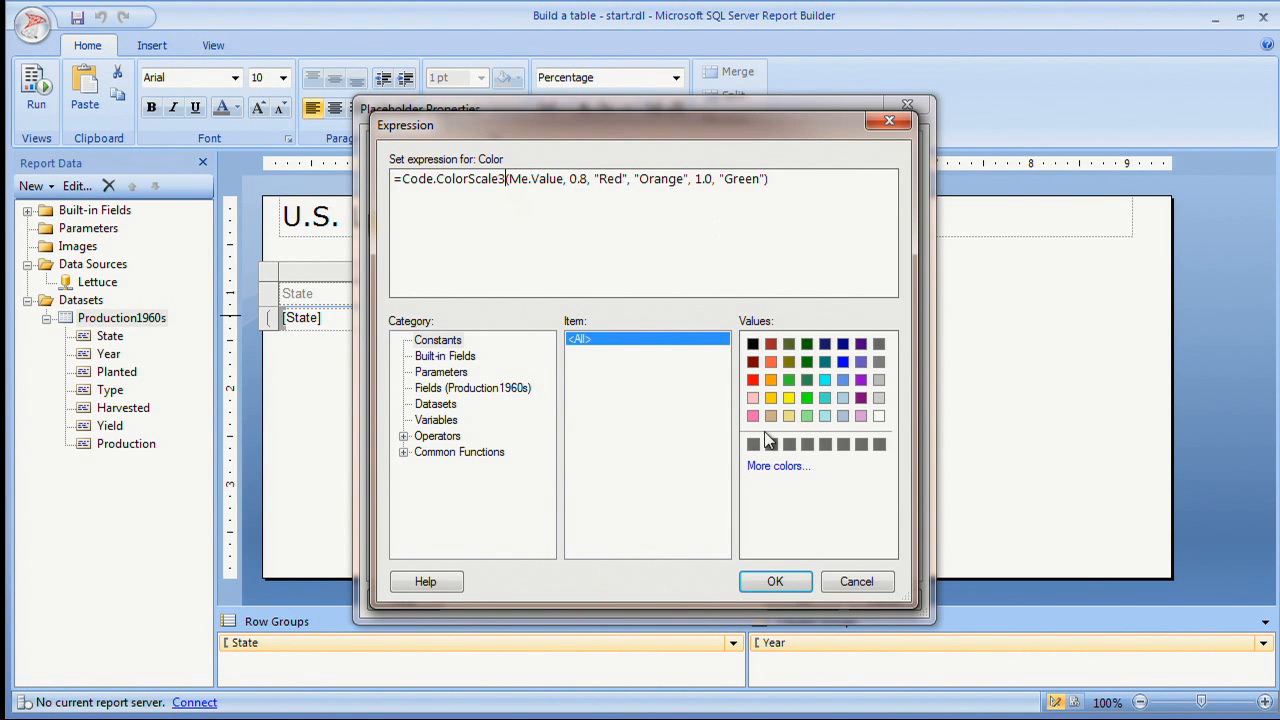
click(783, 583)
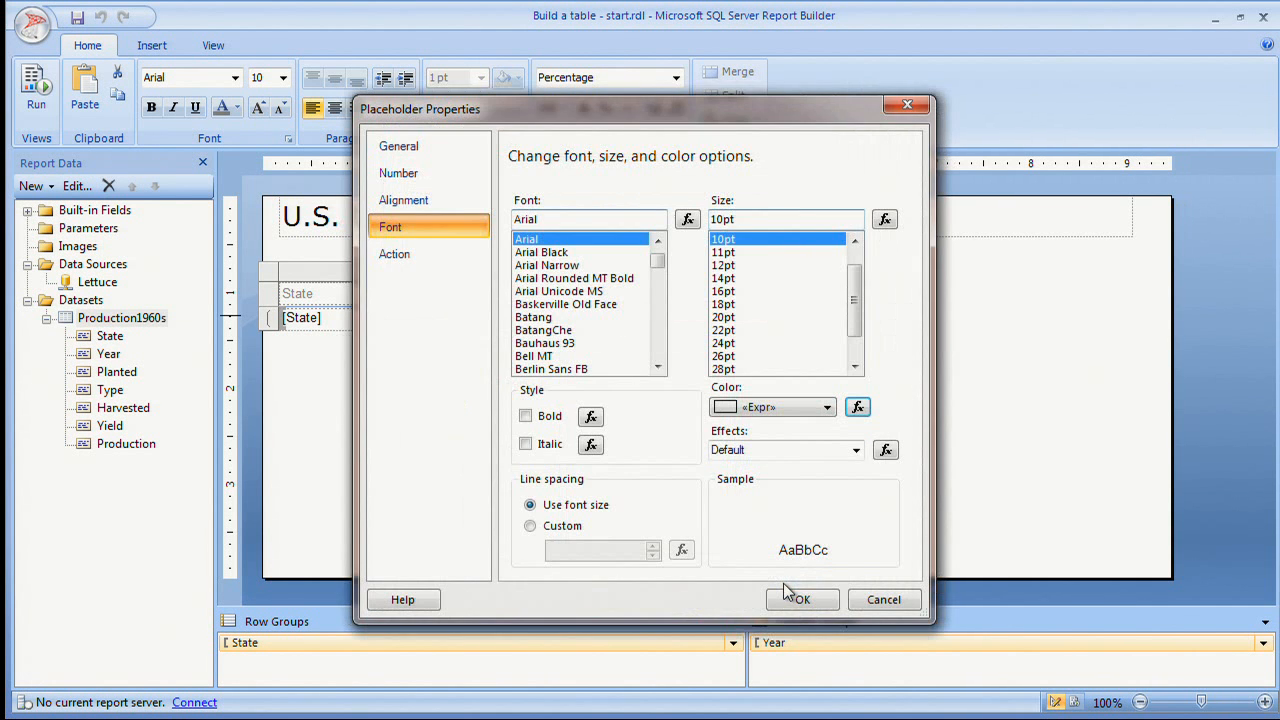
click(786, 600)
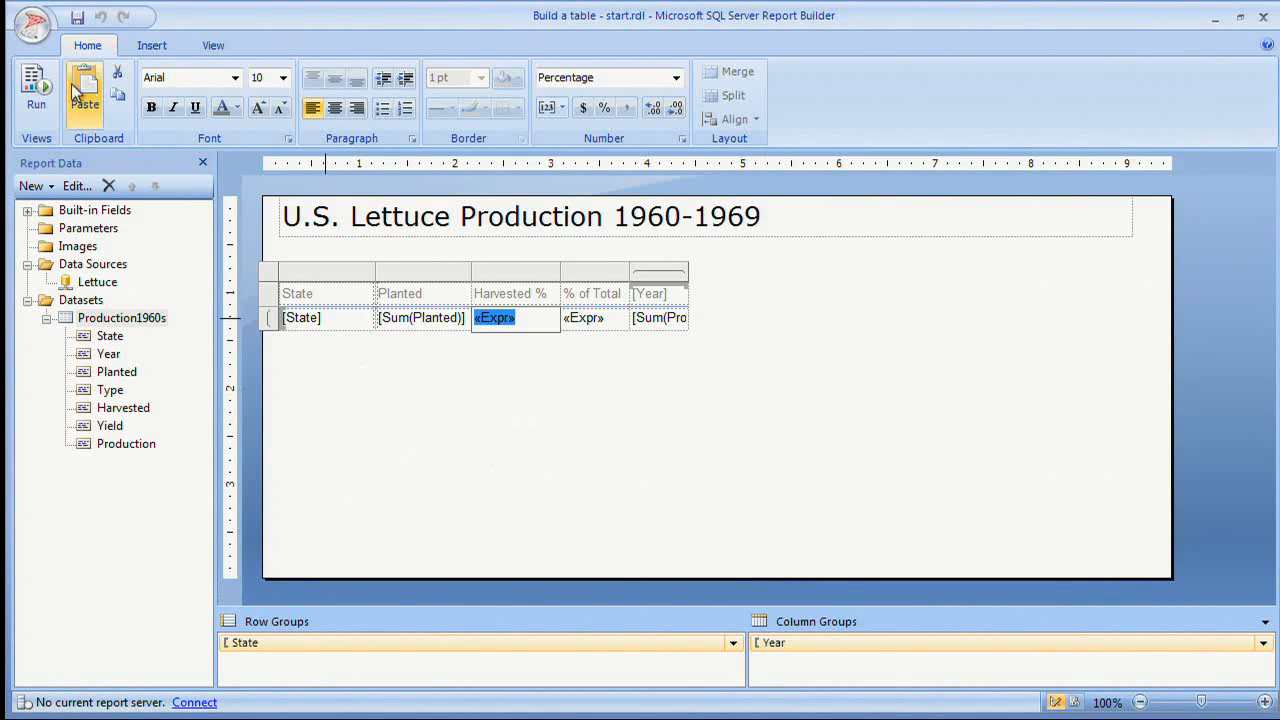
click(34, 95)
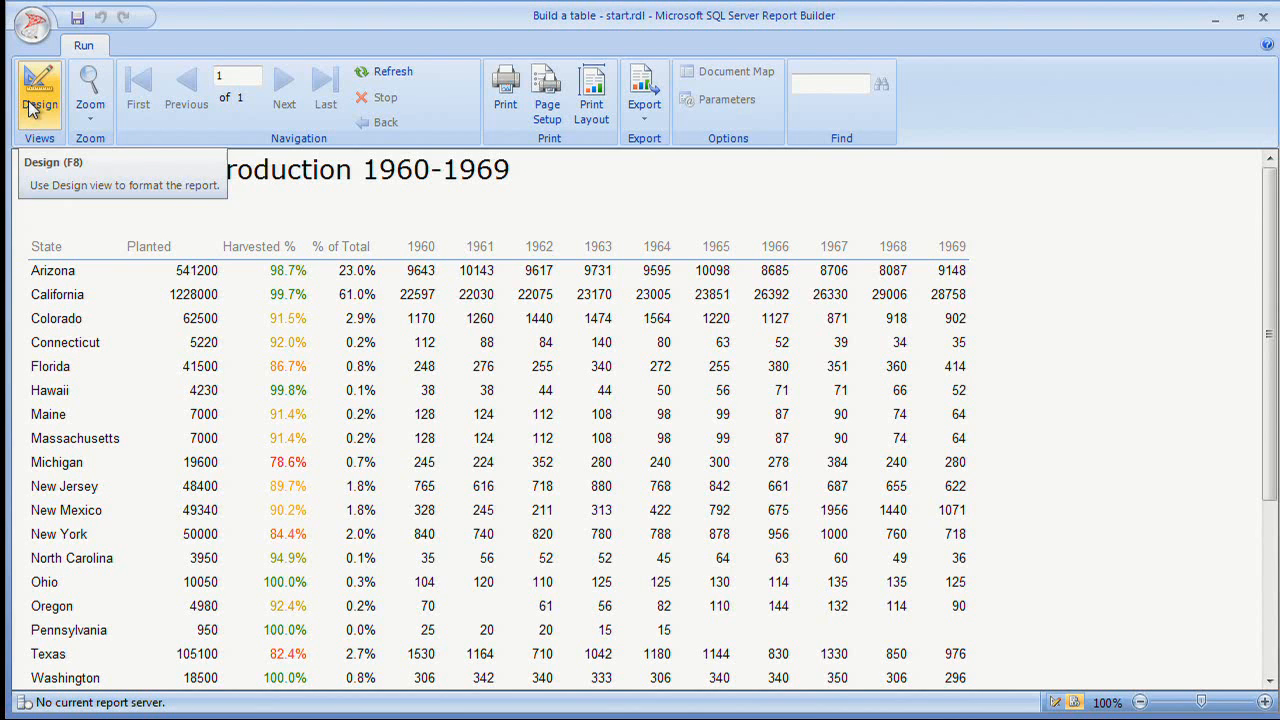
click(30, 108)
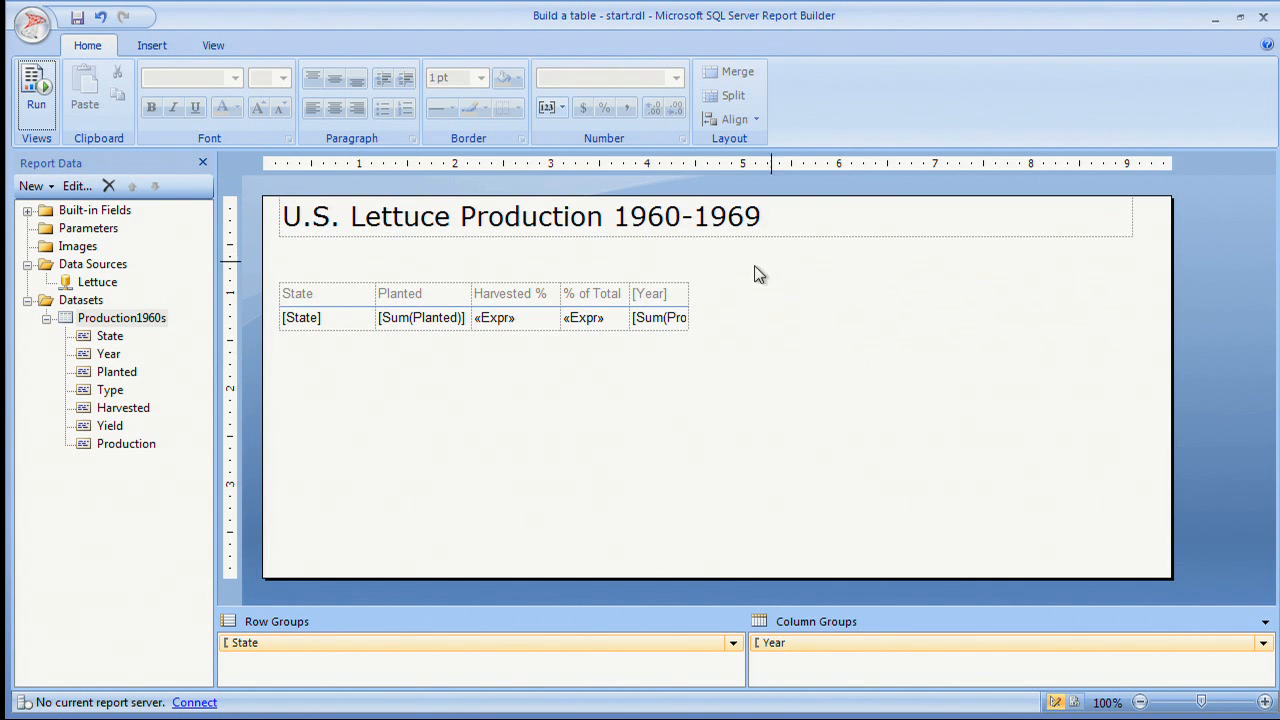
- Insert a new column directly after the % of Total column, outside the Year group
click(680, 295)
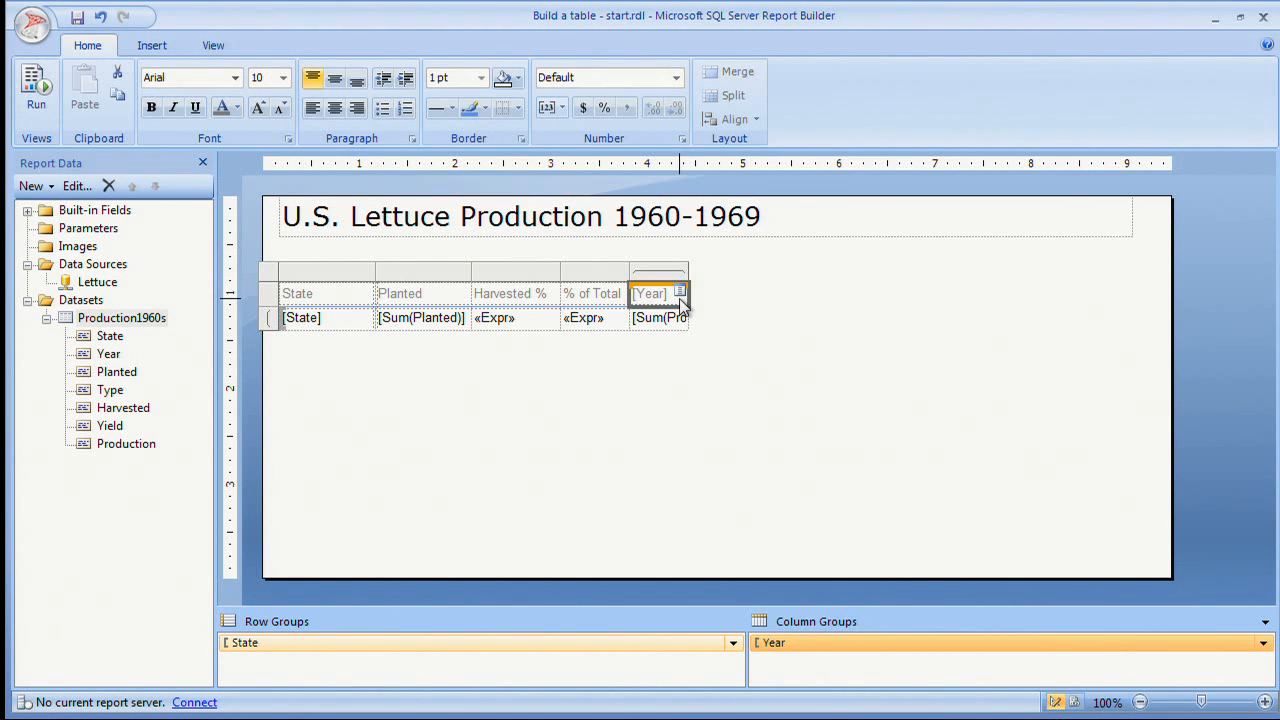
right_click(611, 272)
mouse_move(626, 287)
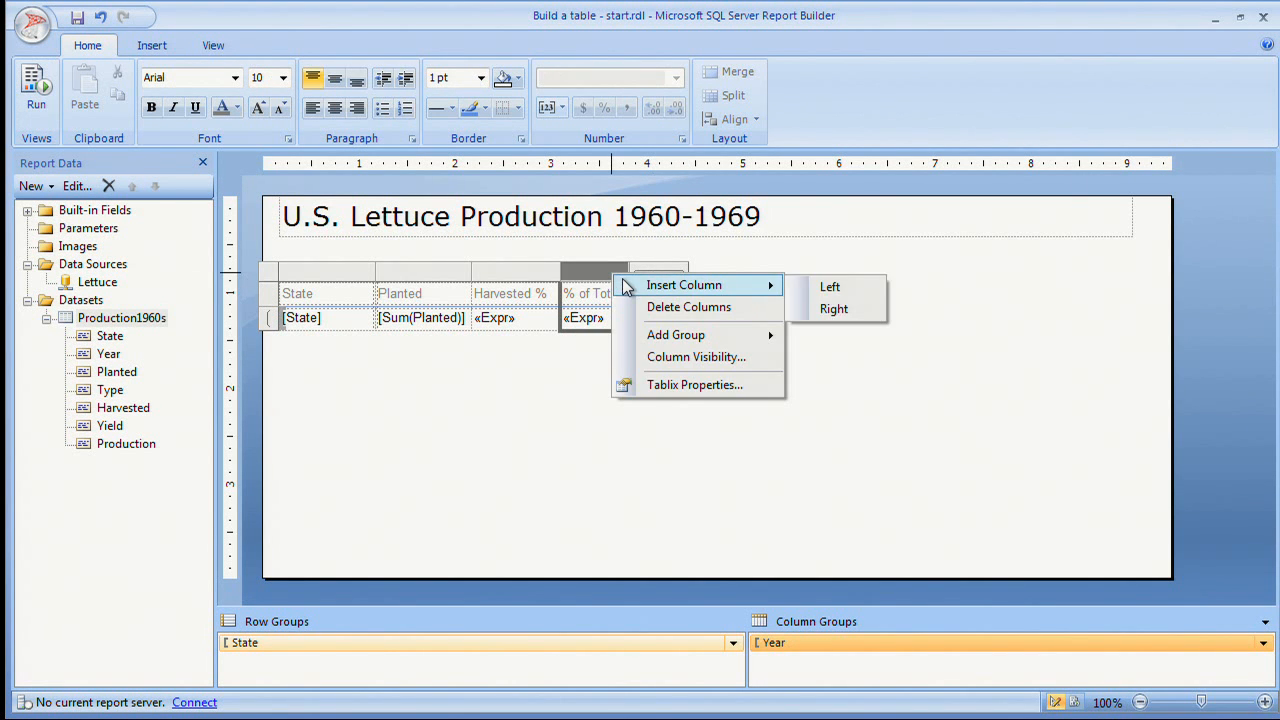
click(845, 308)
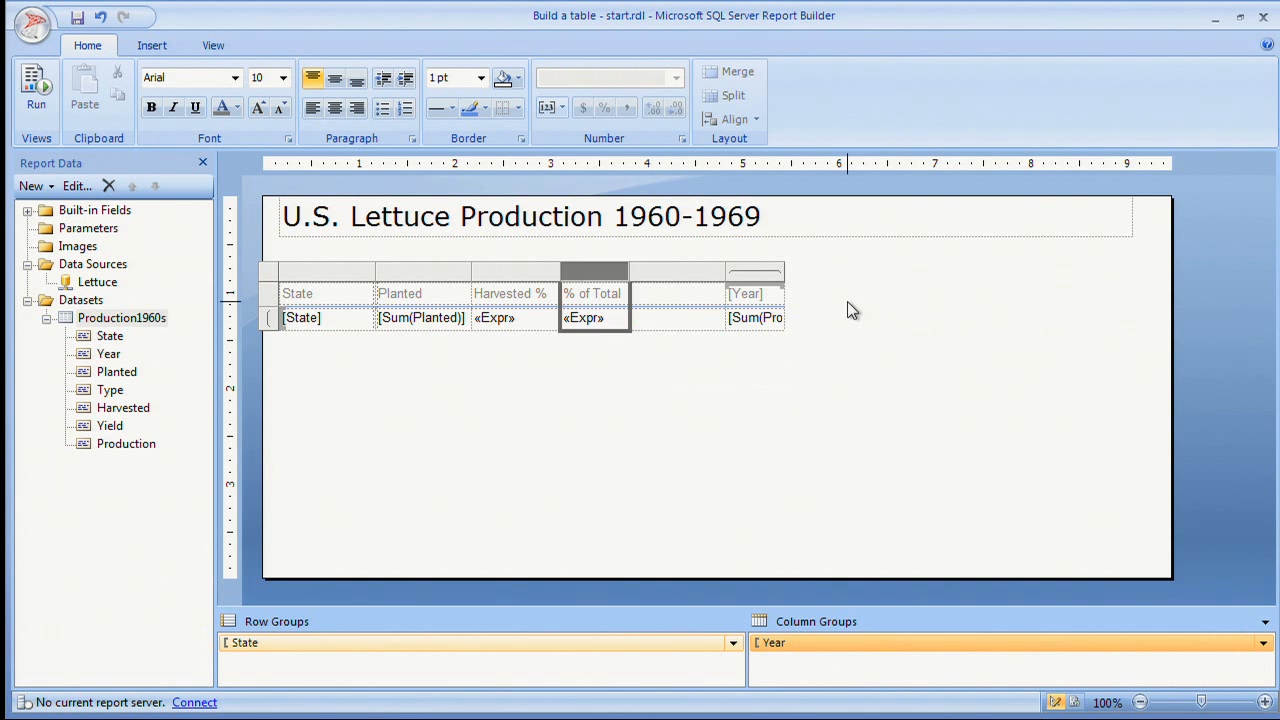
- Insert an Area sparkline in the data row cell of the new empty column before [Year]
right_click(690, 320)
mouse_move(772, 707)
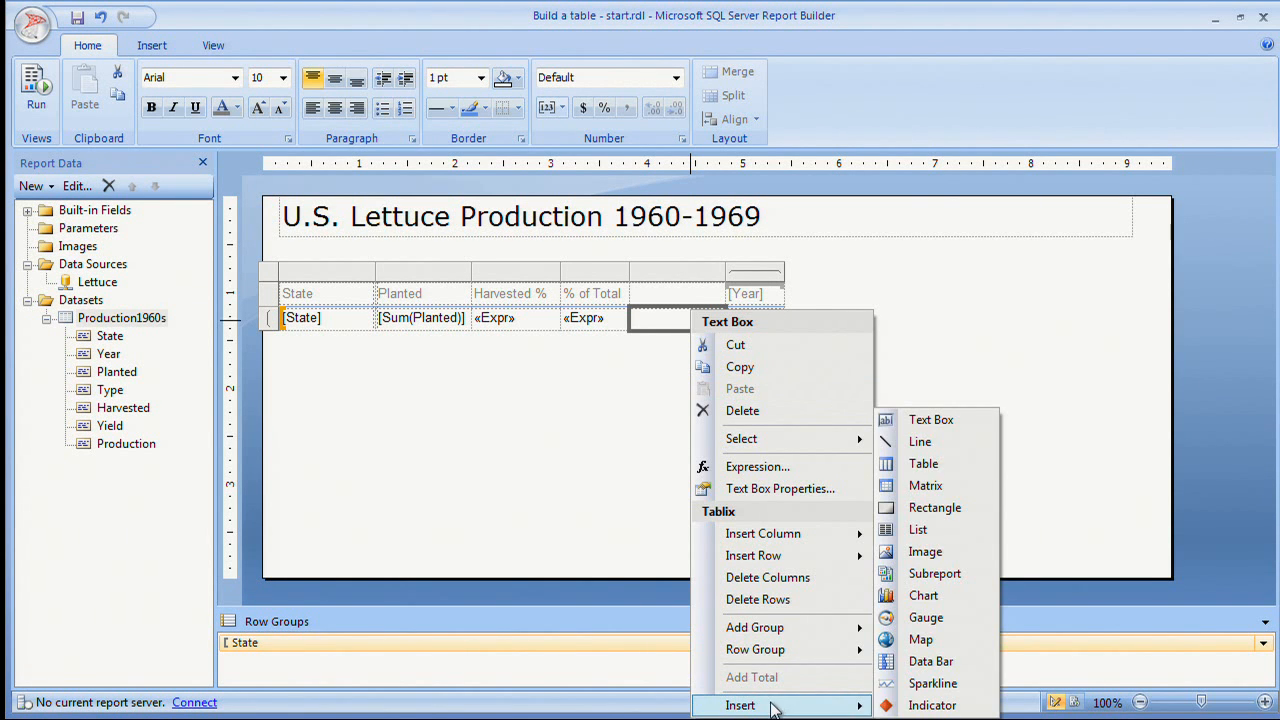
click(922, 688)
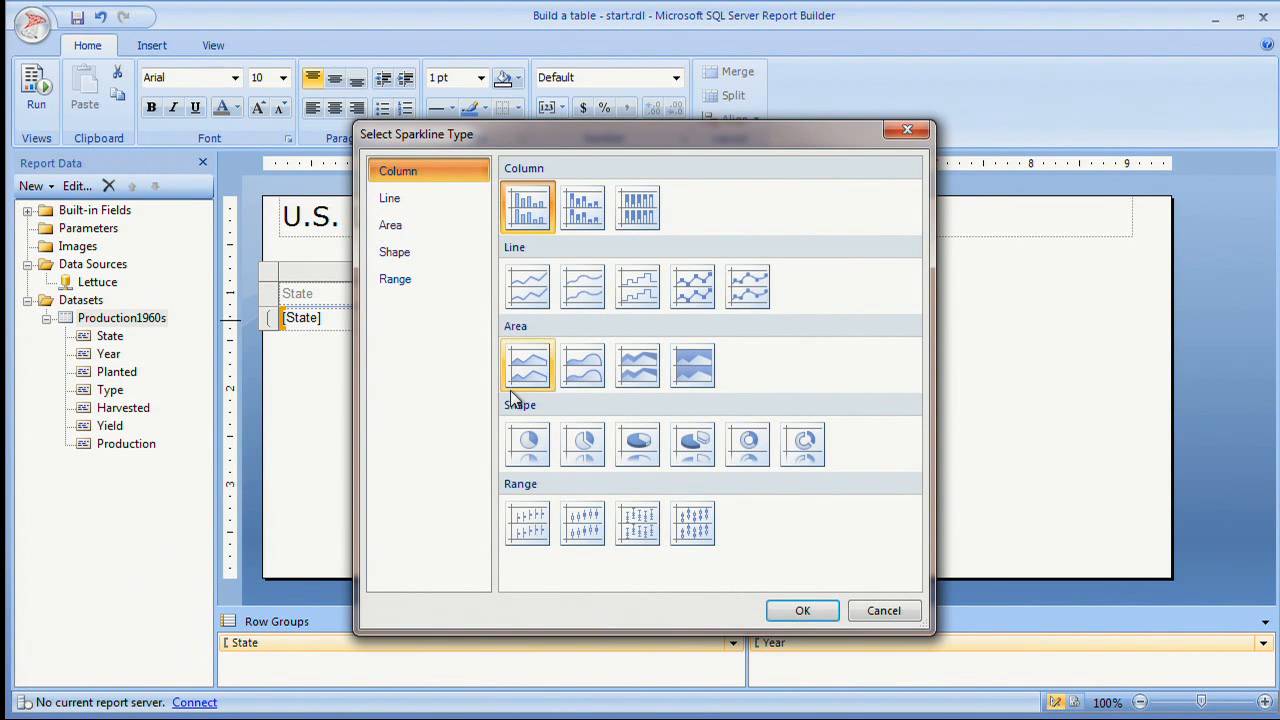
click(531, 366)
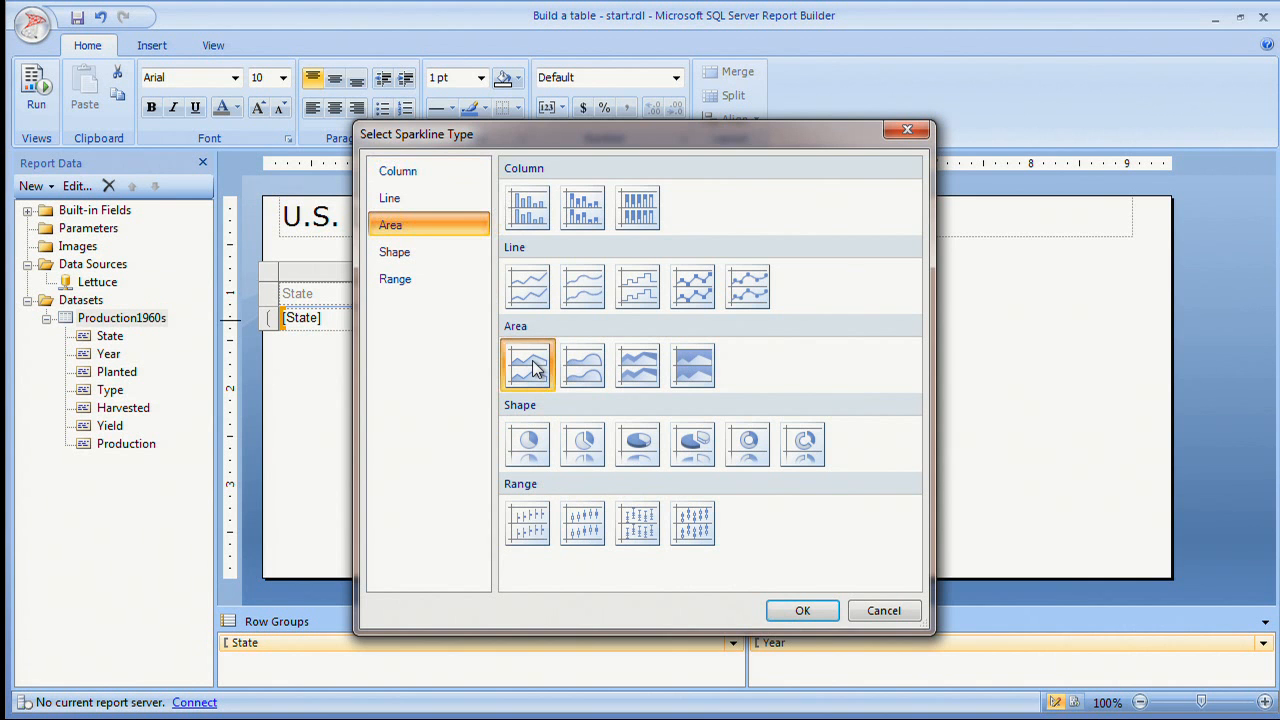
click(811, 614)
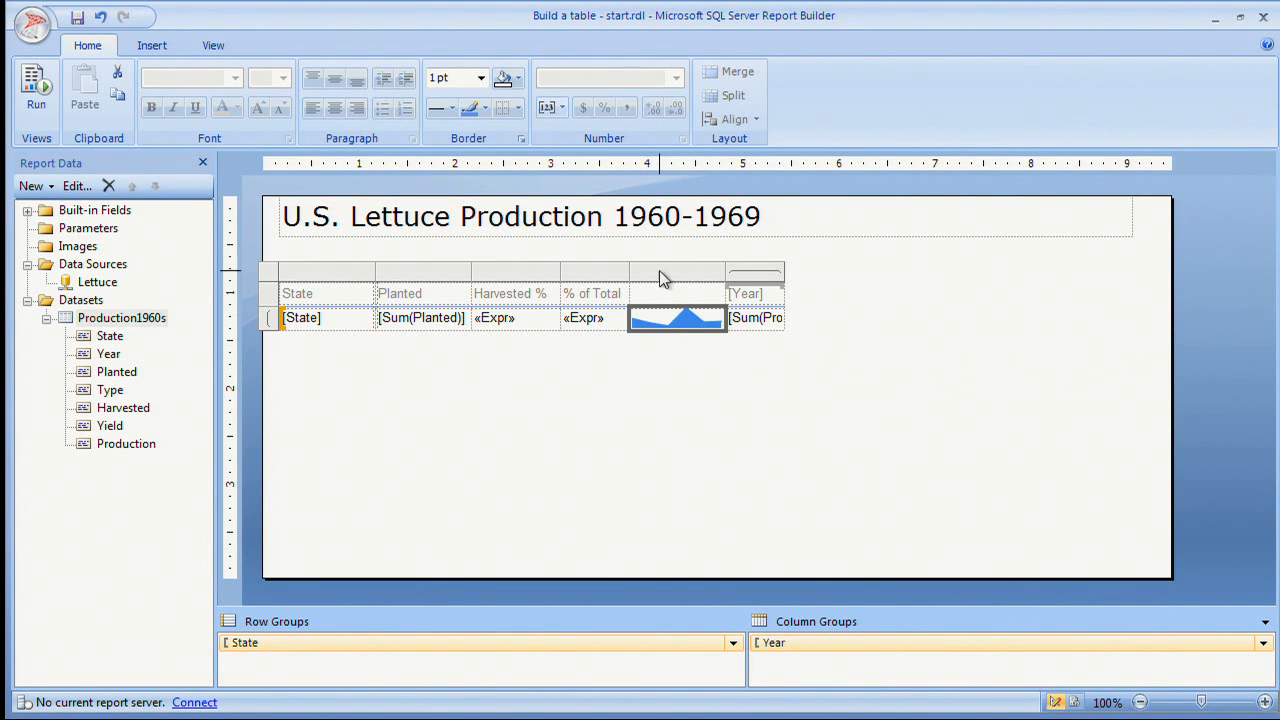
- Enter the header Trend above the sparkline
click(660, 292)
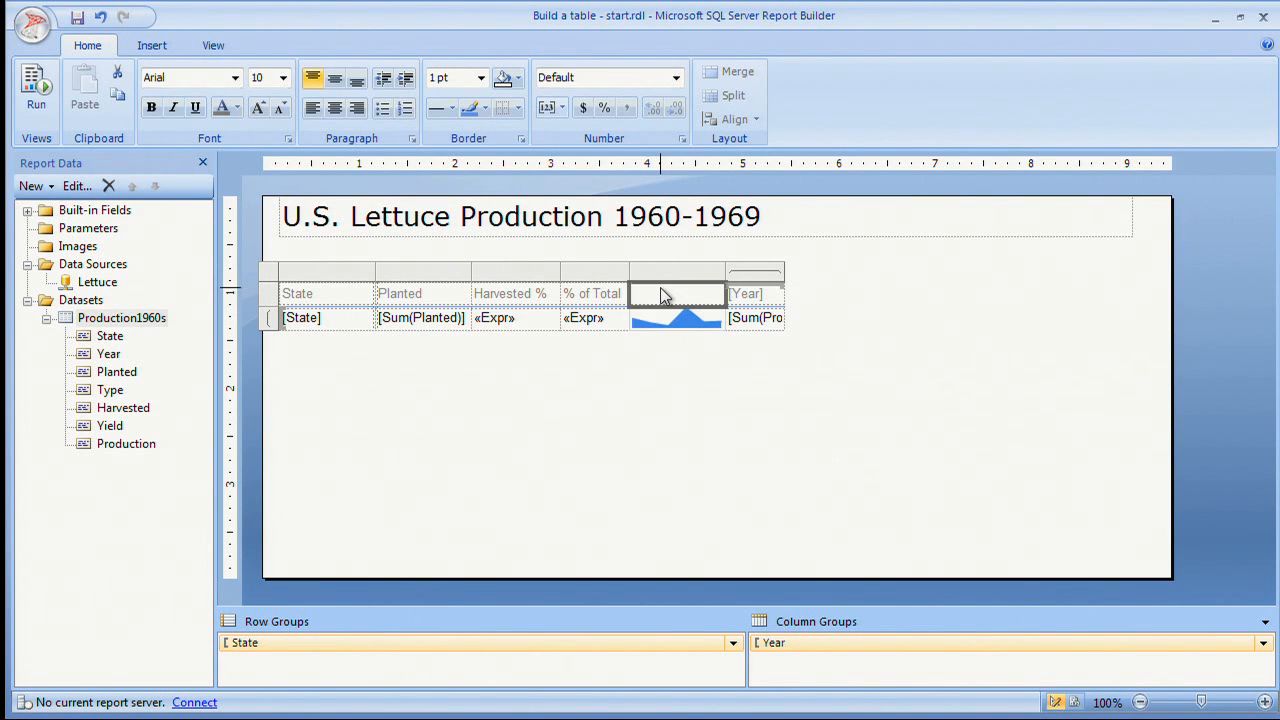
text(Production)
drag(700, 293, 544, 278)
text(Trend)
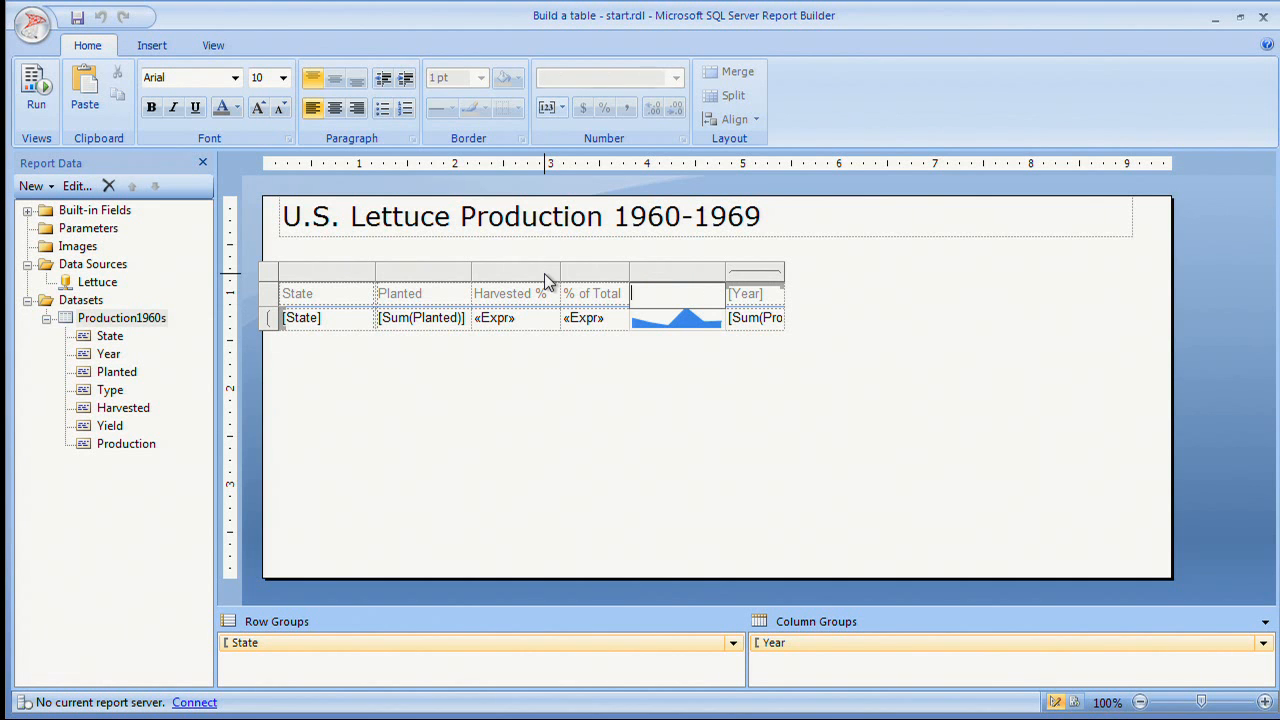
click(749, 376)
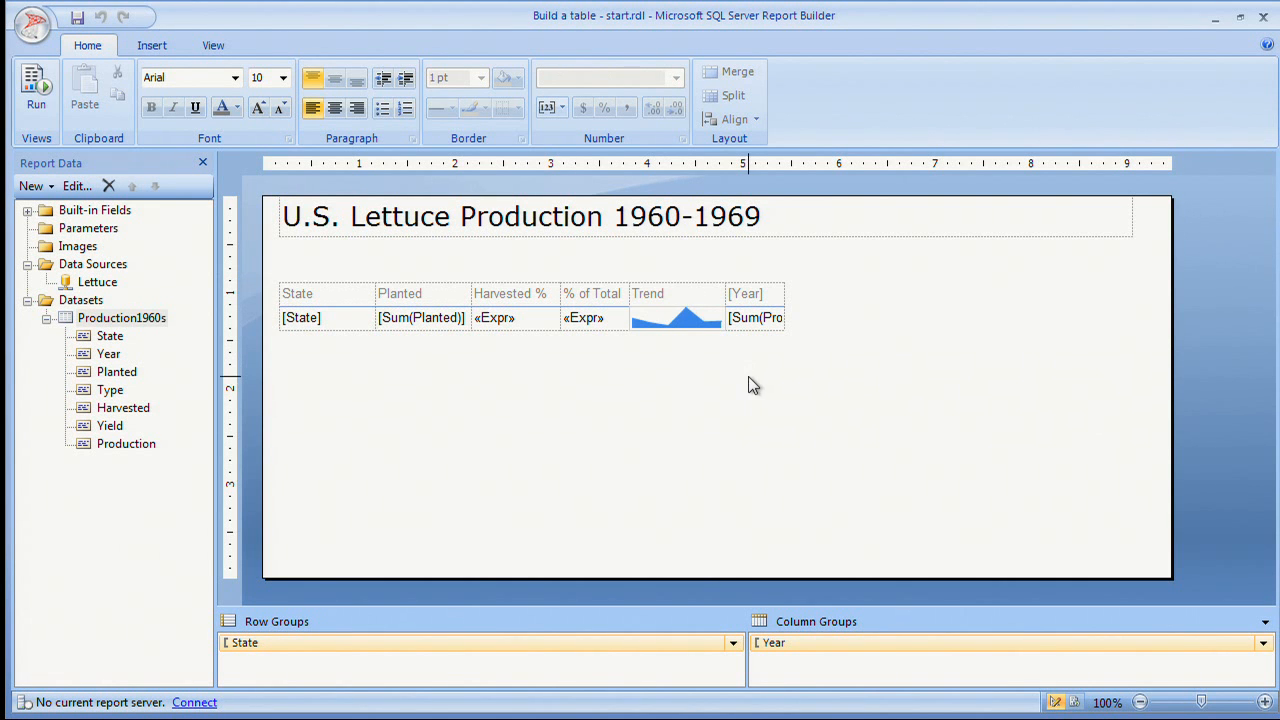
- Set the Trend sparkline to plot Sum(Production) as its value, with Year as the category group
click(695, 322)
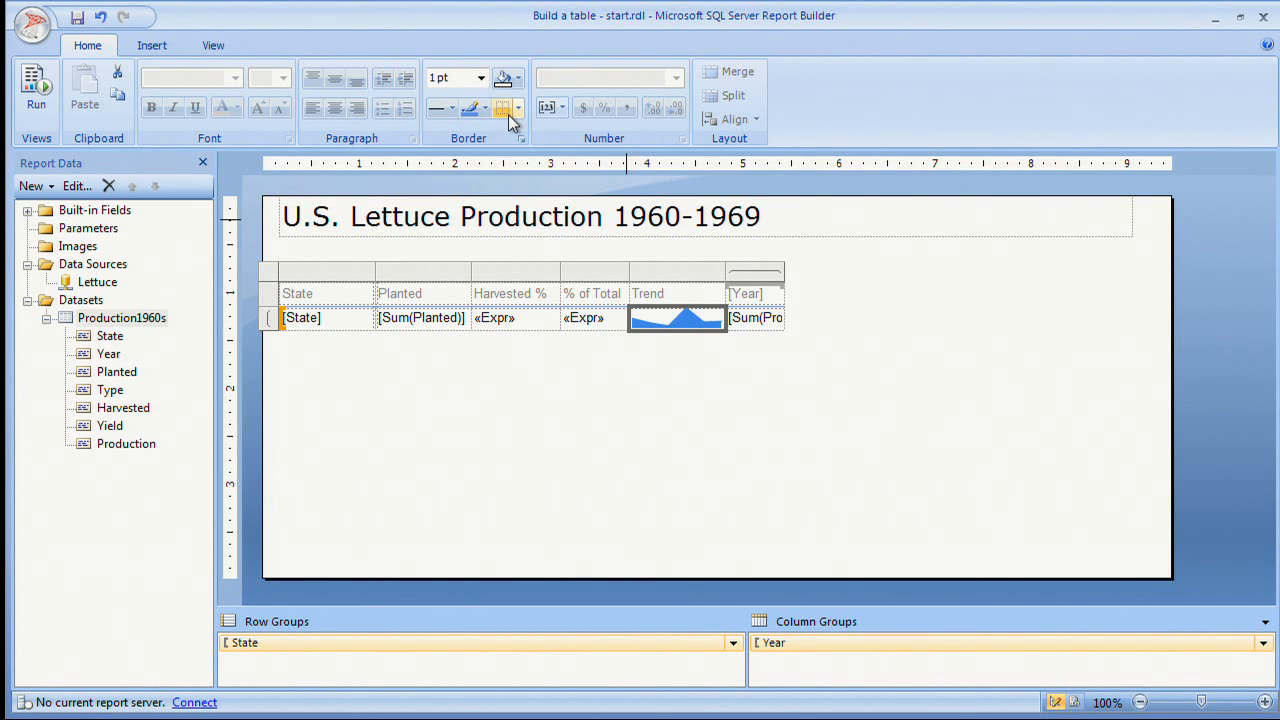
click(699, 317)
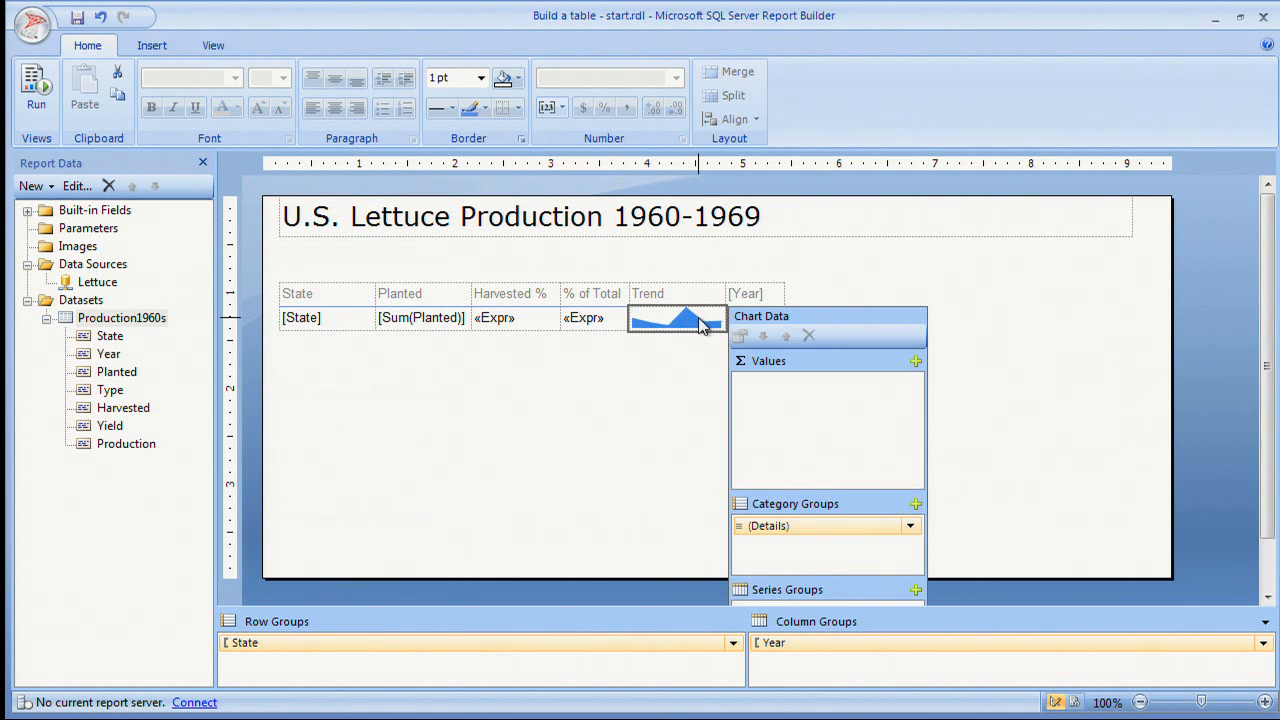
click(920, 363)
click(968, 515)
click(912, 528)
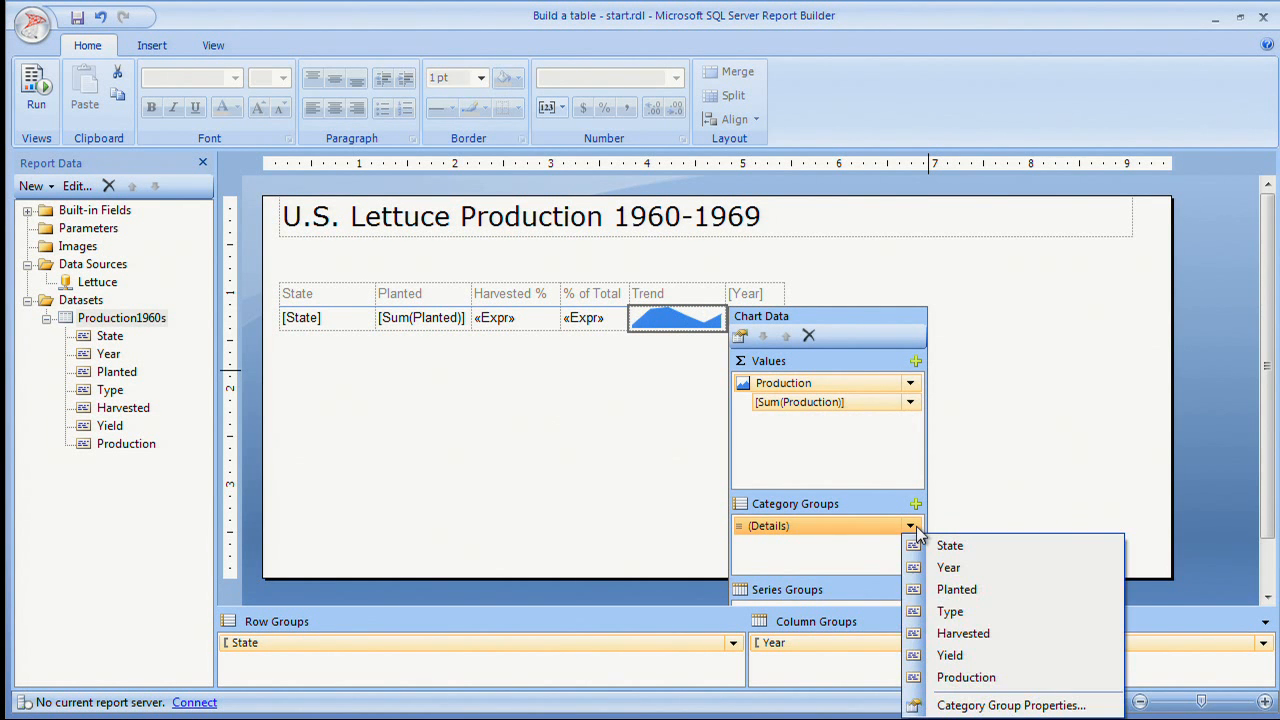
click(950, 569)
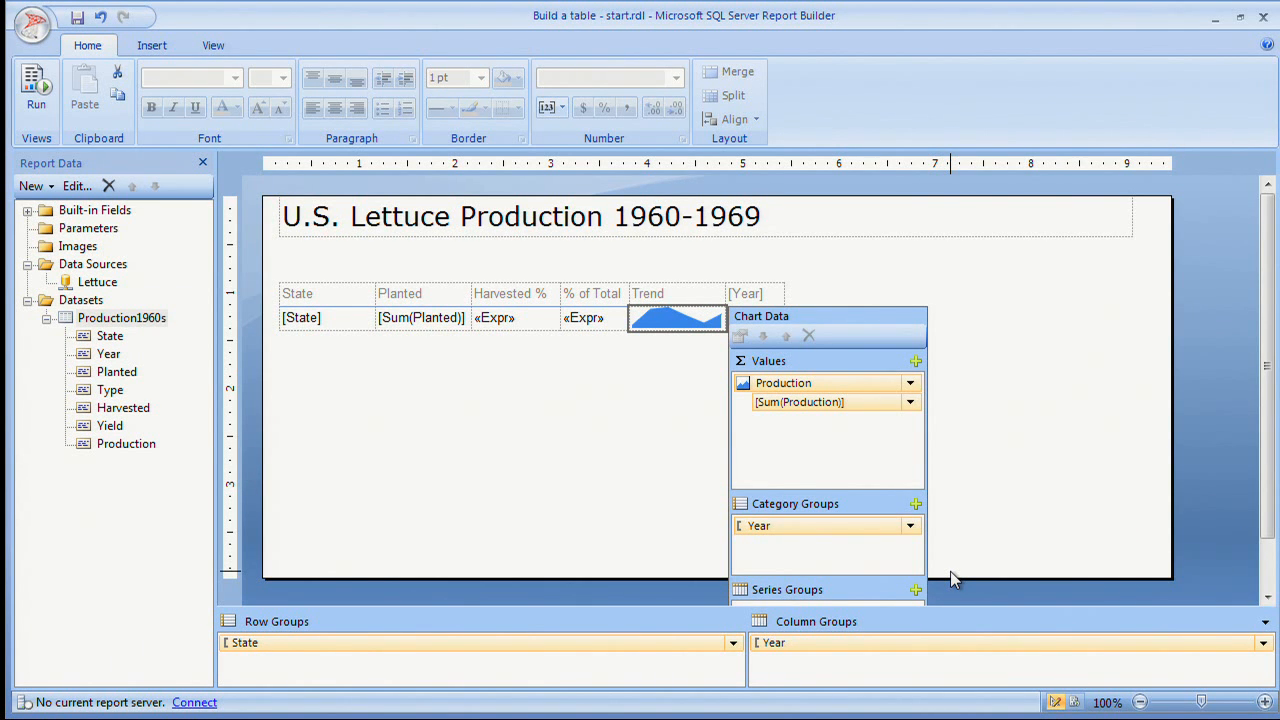
click(911, 529)
click(894, 552)
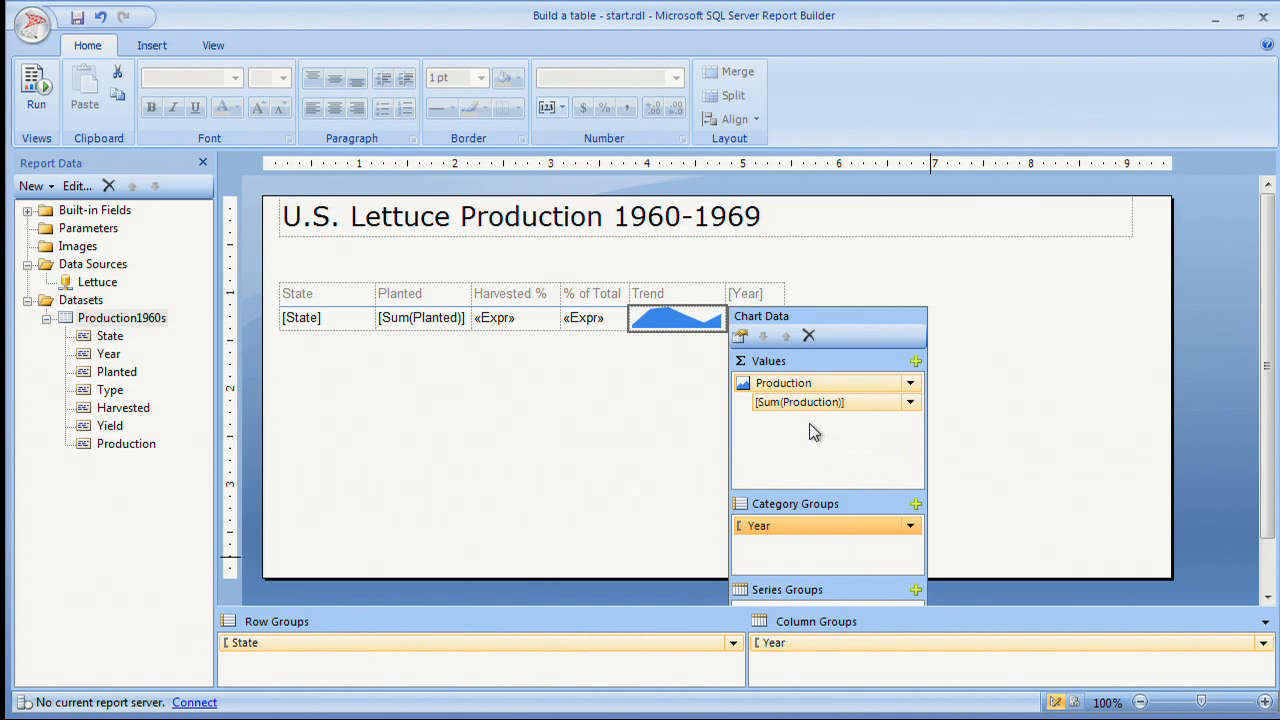
- Set the solid fill color of the sparkline's Production series to Light Gray
click(672, 322)
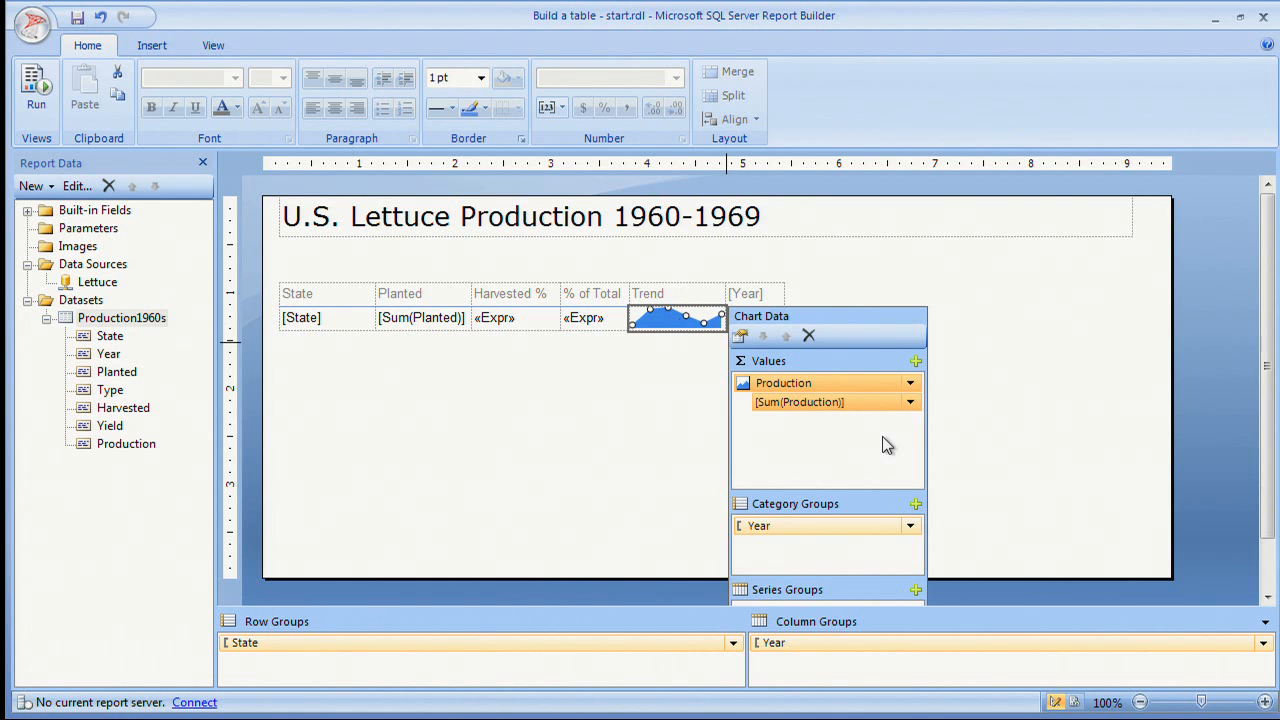
click(741, 337)
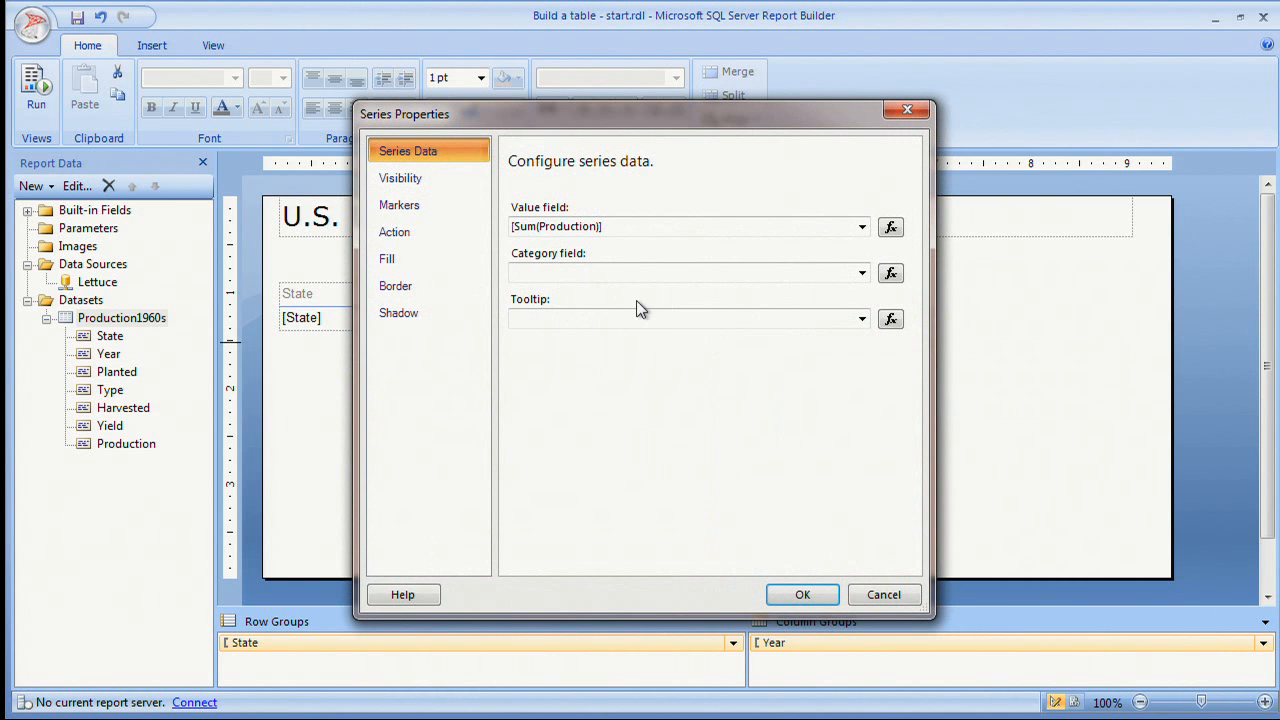
click(416, 261)
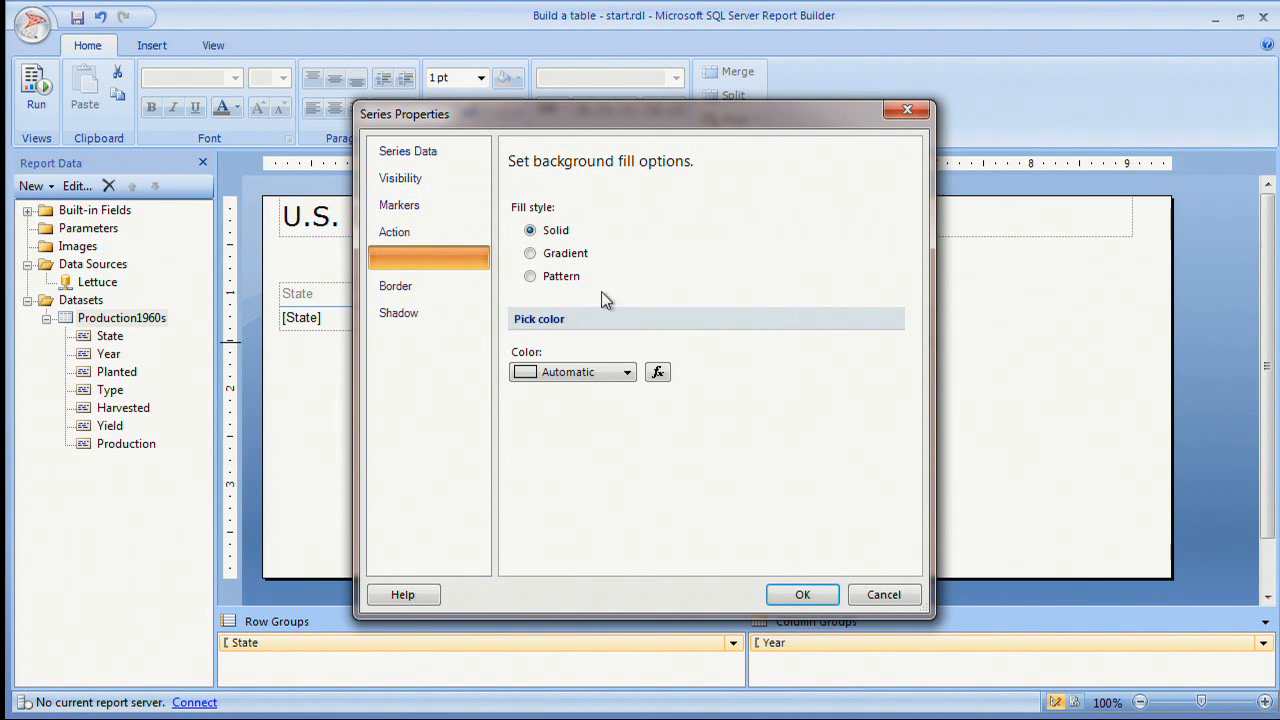
click(595, 374)
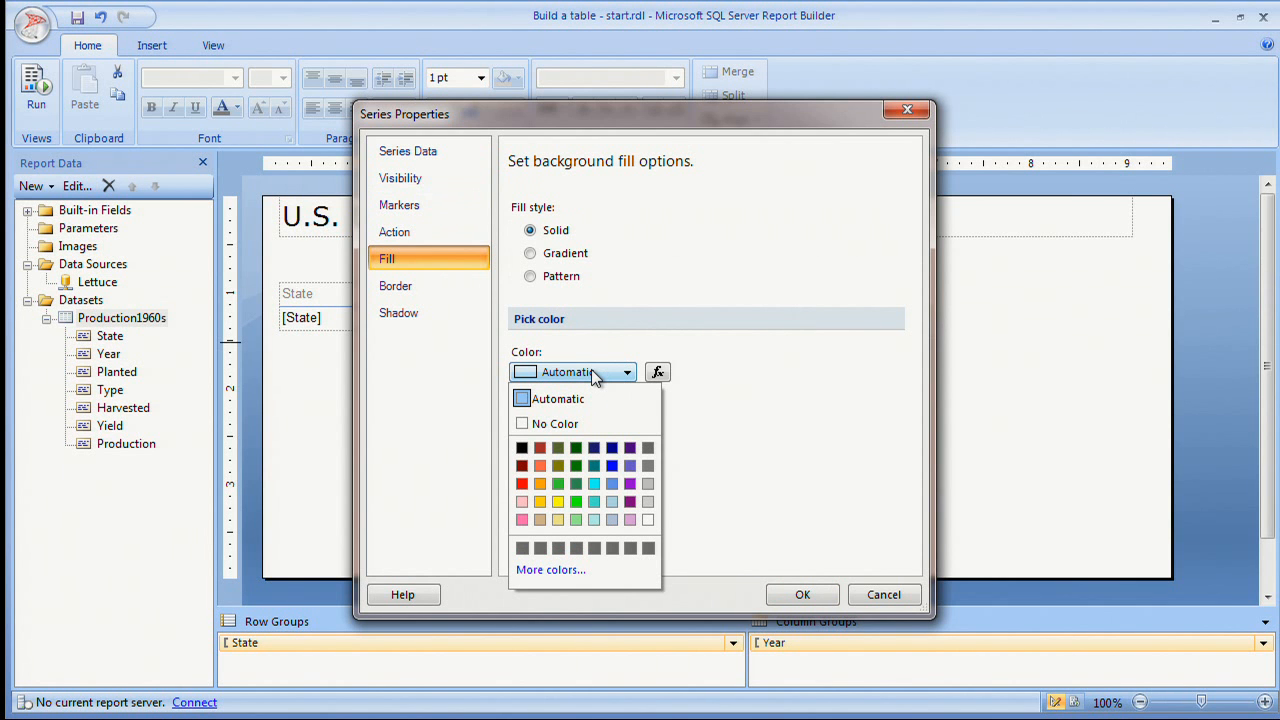
click(649, 501)
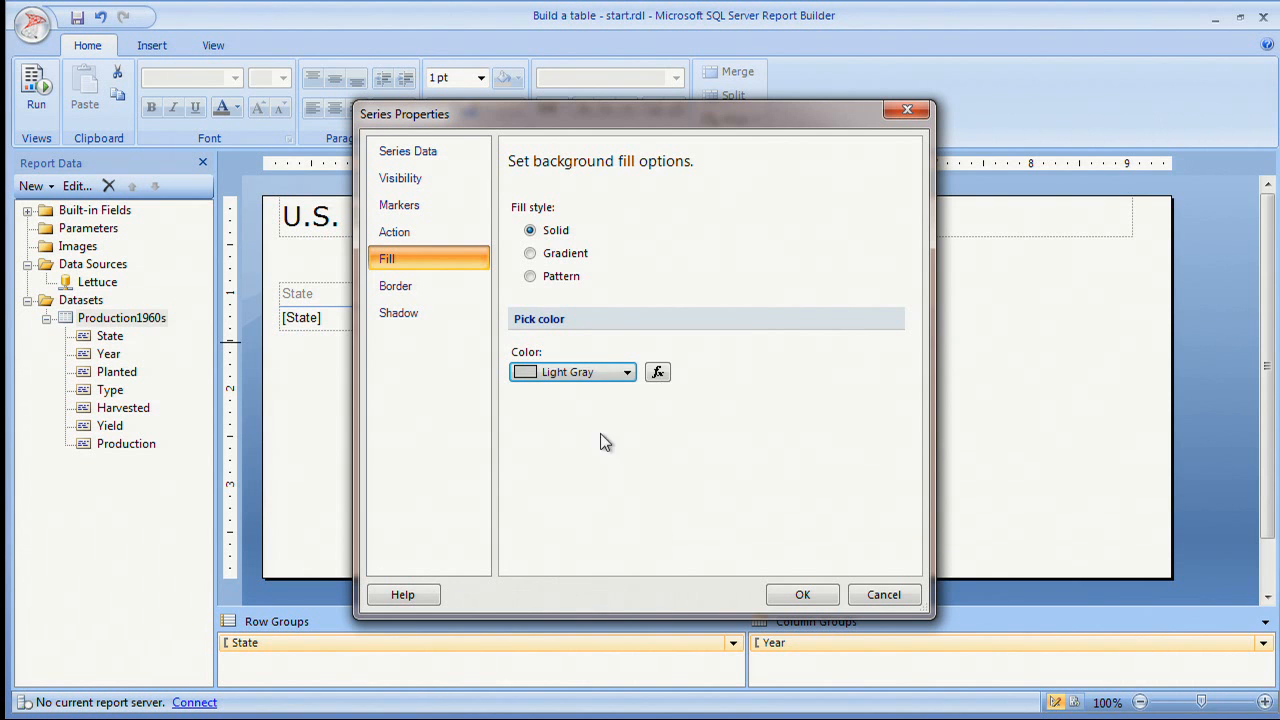
- Set the border line color of the sparkline's Production series to a darker gray and apply the series properties
click(430, 288)
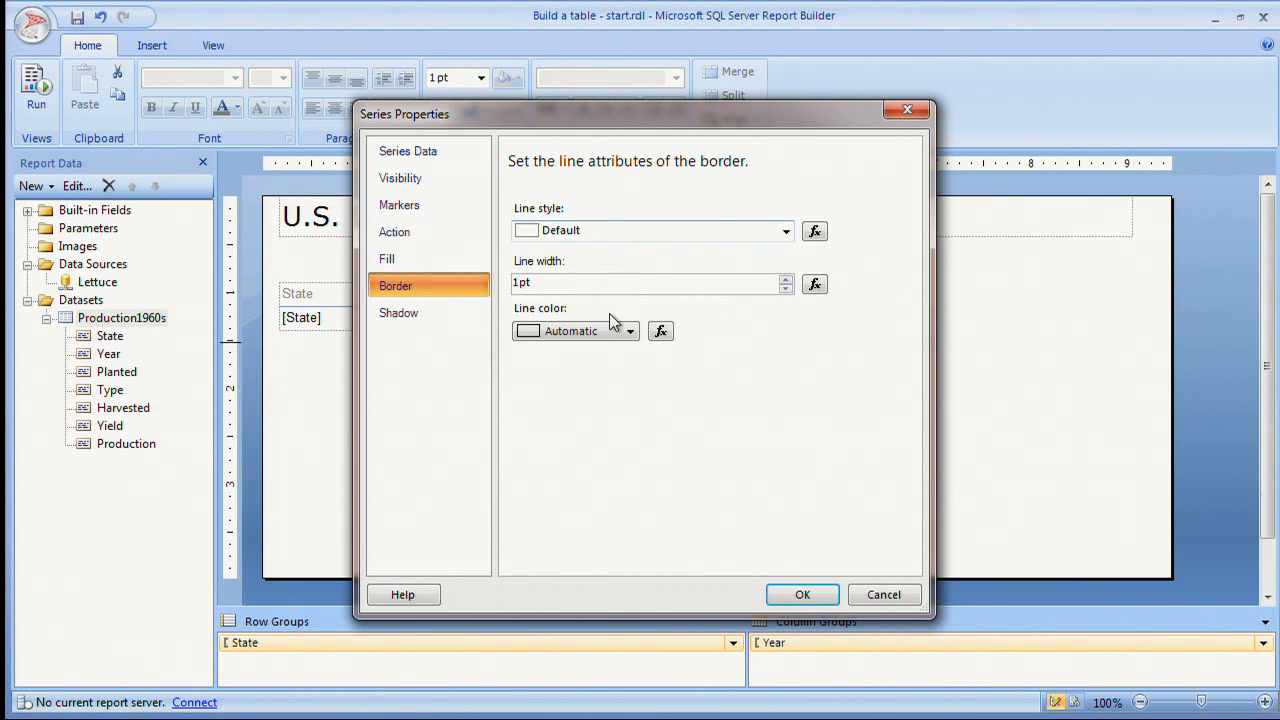
click(614, 332)
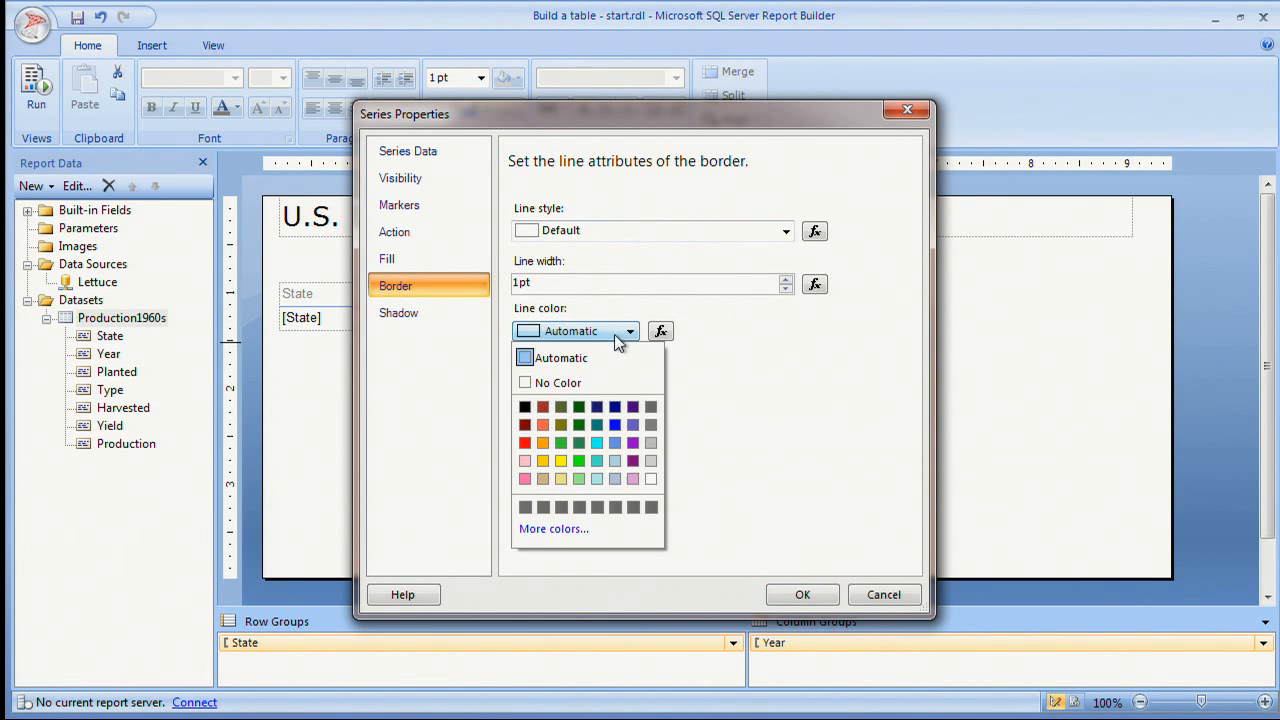
click(653, 422)
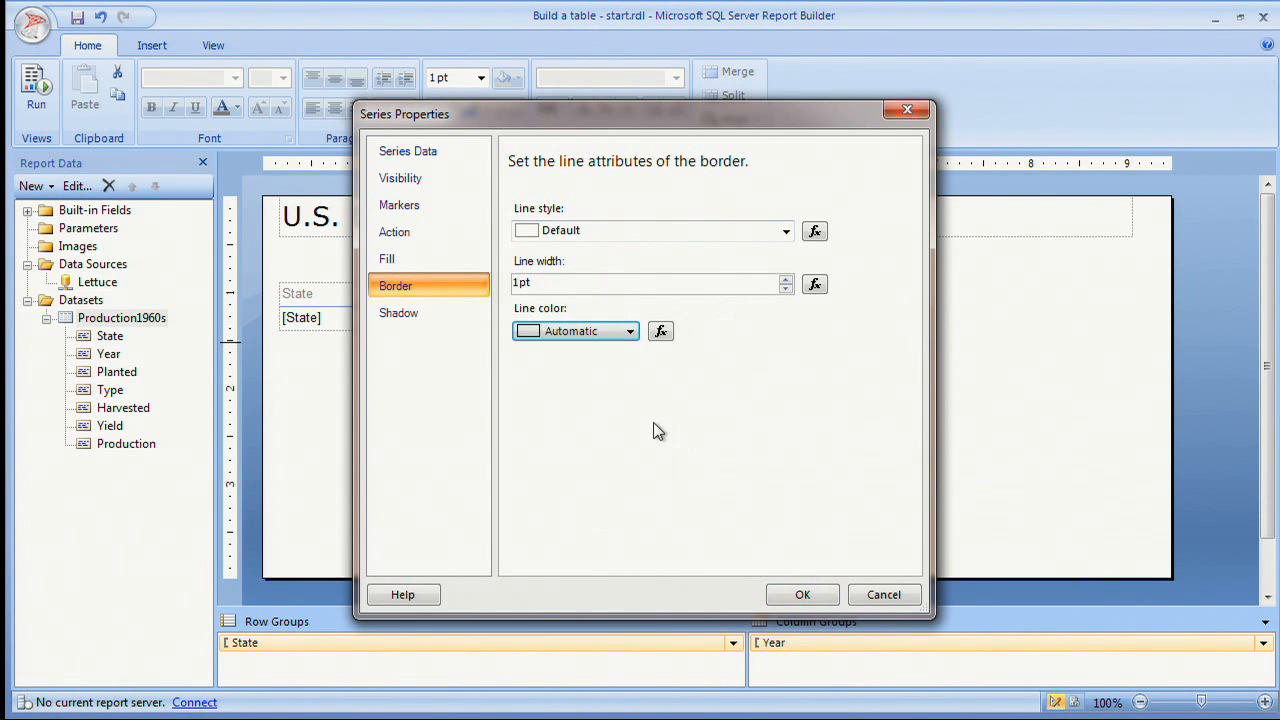
click(810, 598)
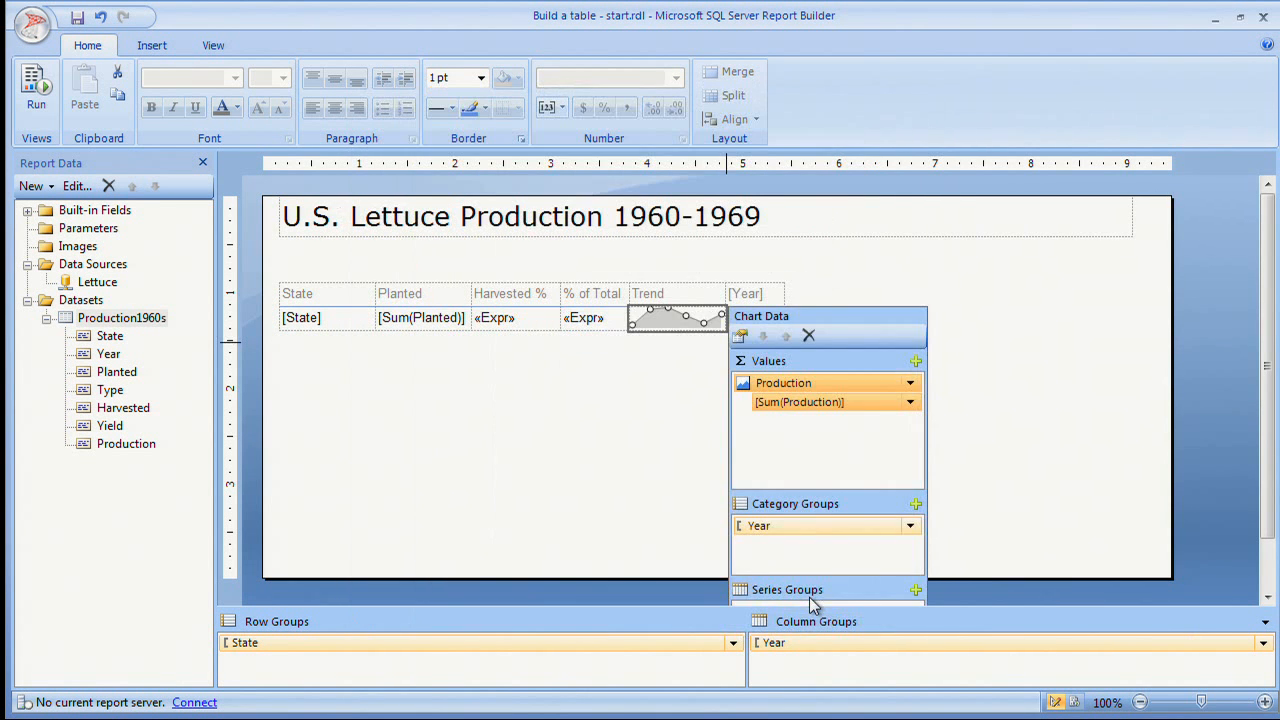
click(677, 480)
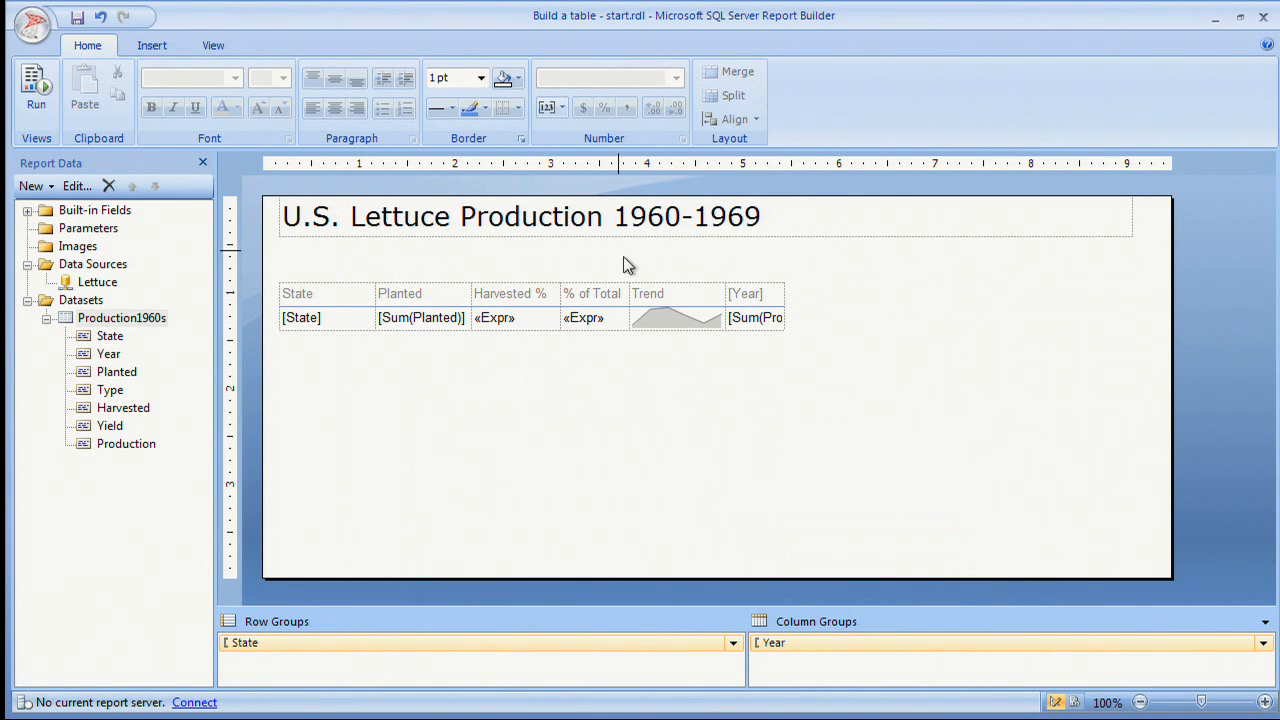
- Narrow the Trend column to about 0.6 inches, preview the report, and return to the design view
click(692, 293)
drag(725, 269, 685, 272)
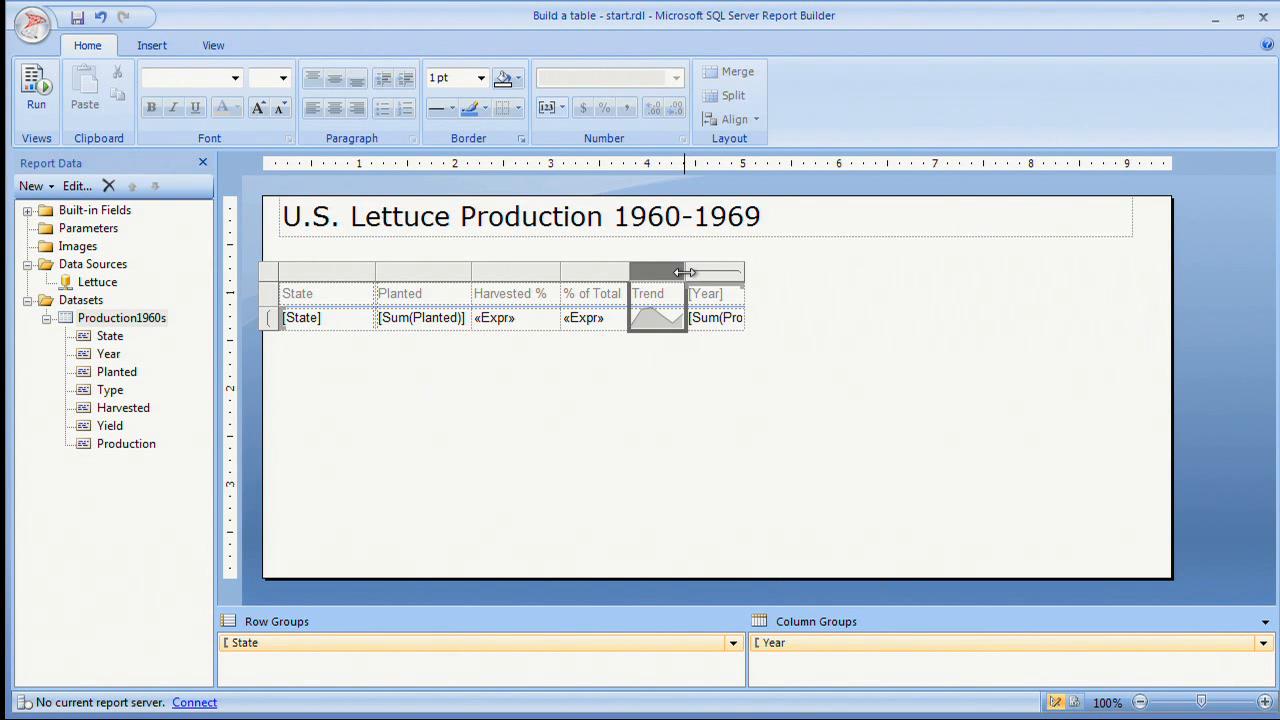
click(636, 390)
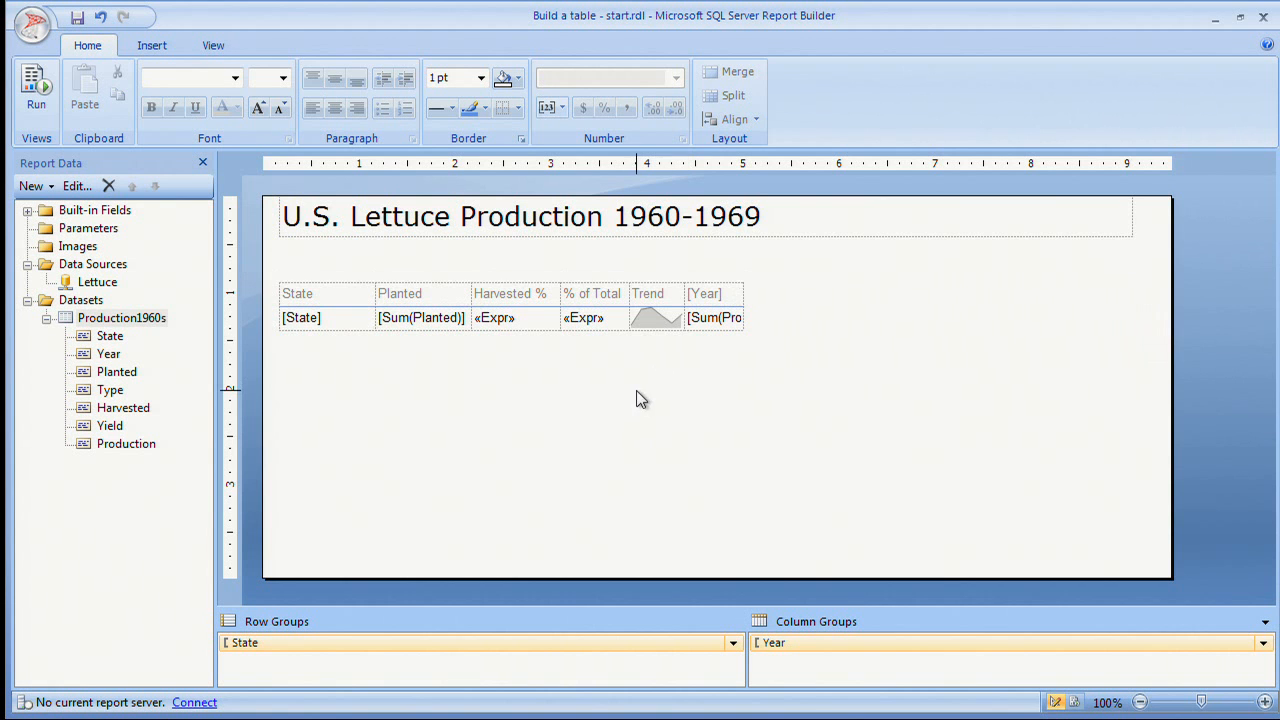
click(35, 90)
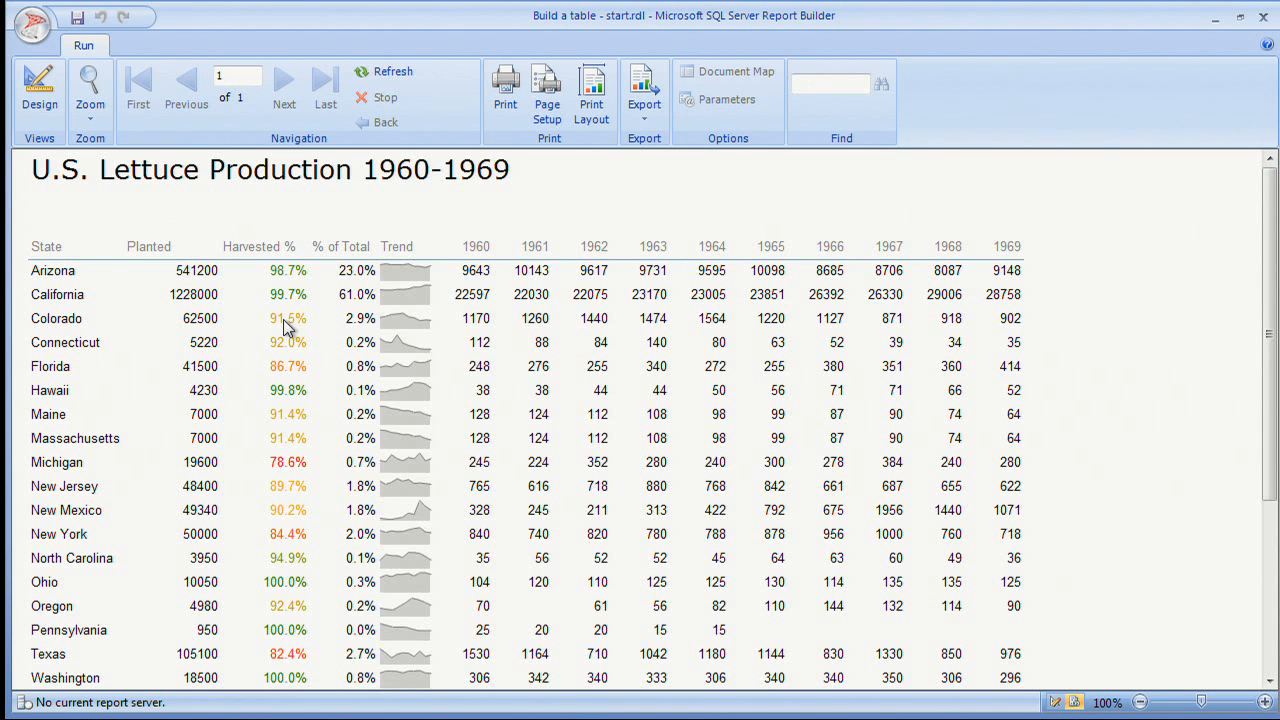
click(35, 107)
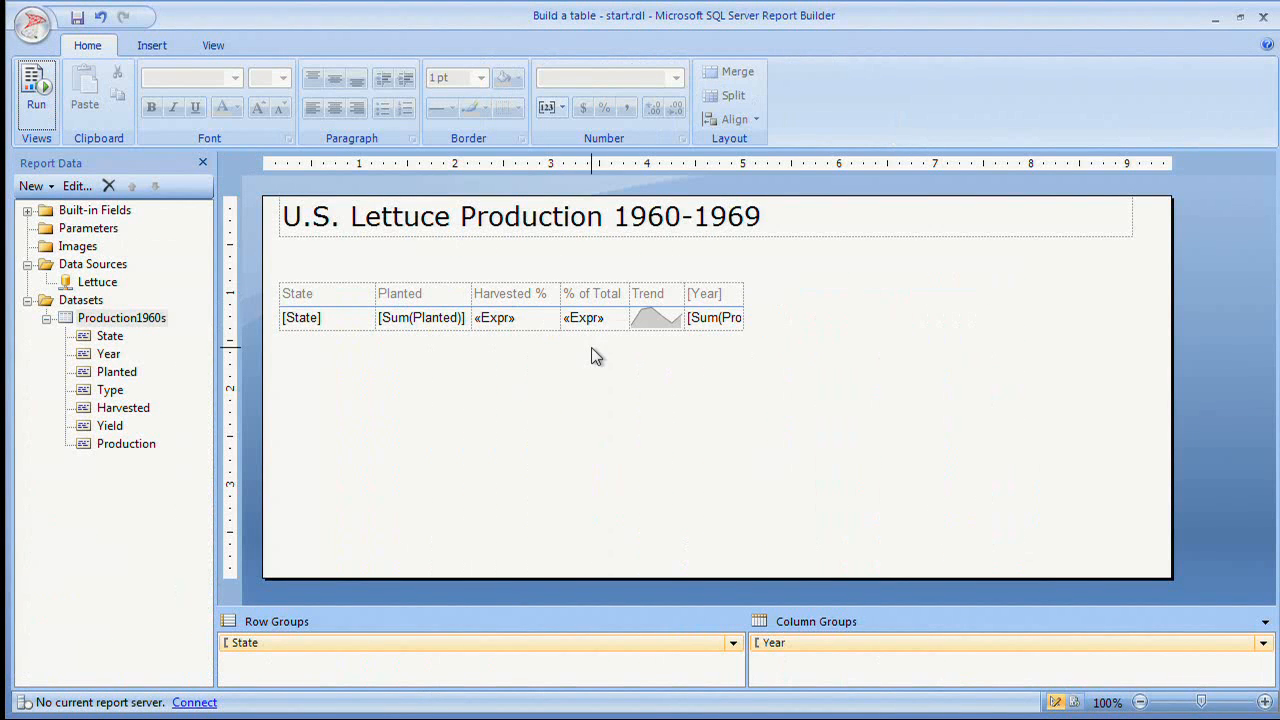
- Insert a new row above the matrix header row, outside the group
click(662, 322)
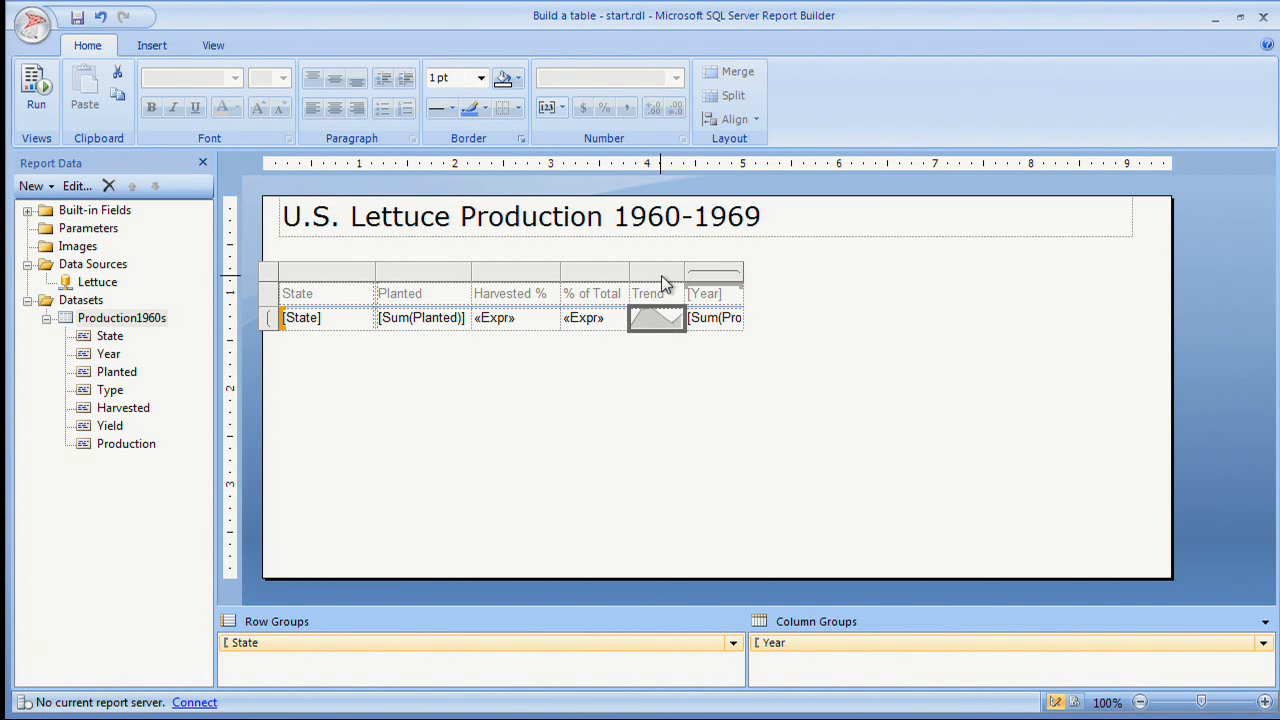
click(262, 308)
right_click(264, 305)
mouse_move(415, 310)
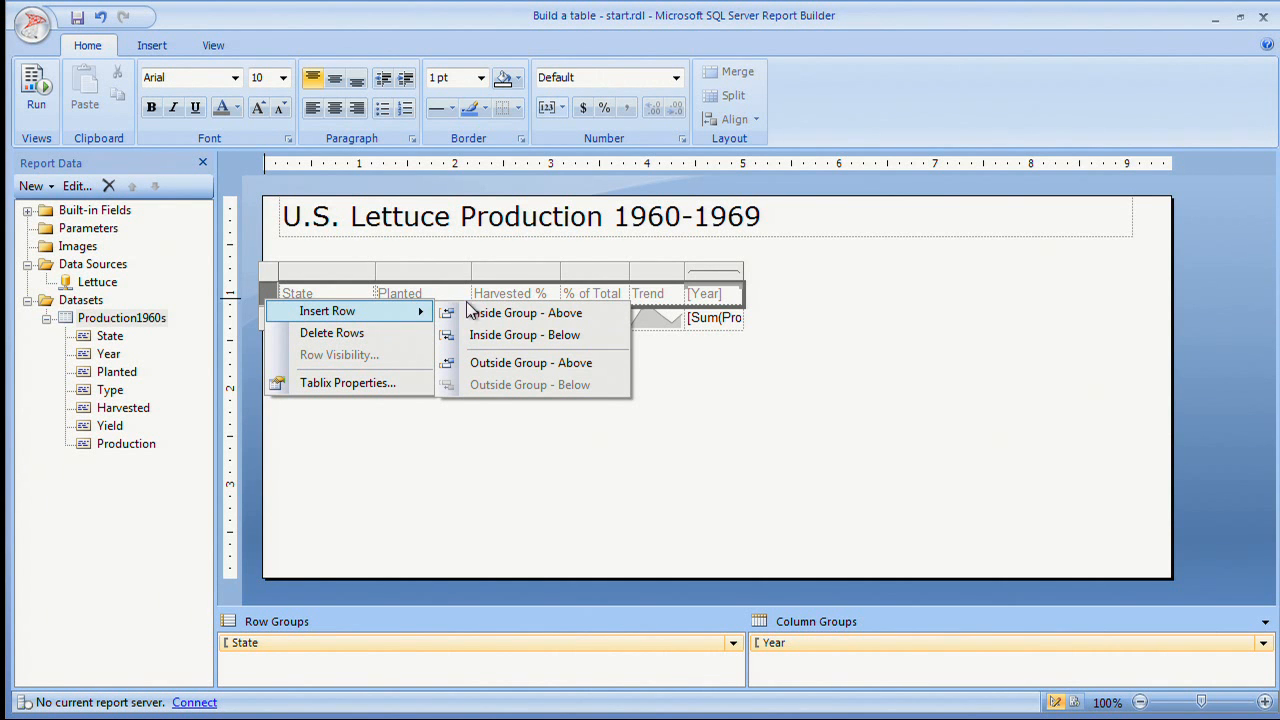
click(510, 365)
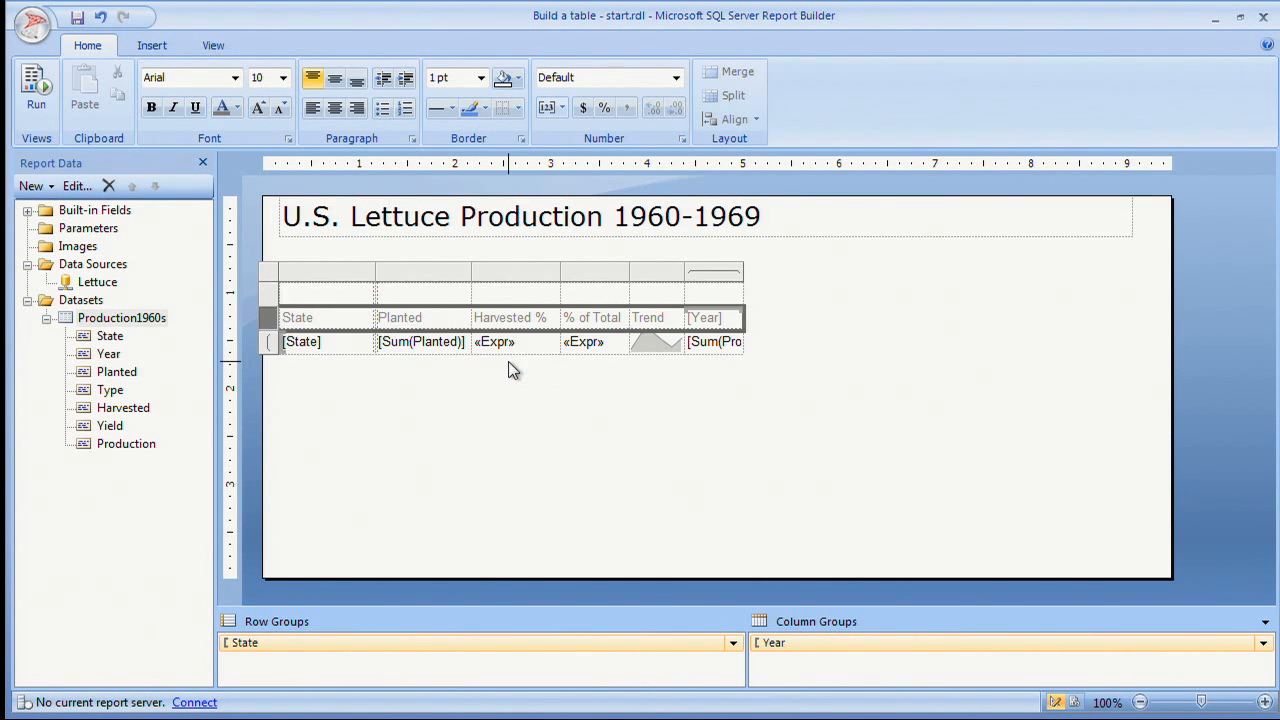
- Enter the text "Show details" in the empty cell above the Trend header
click(659, 300)
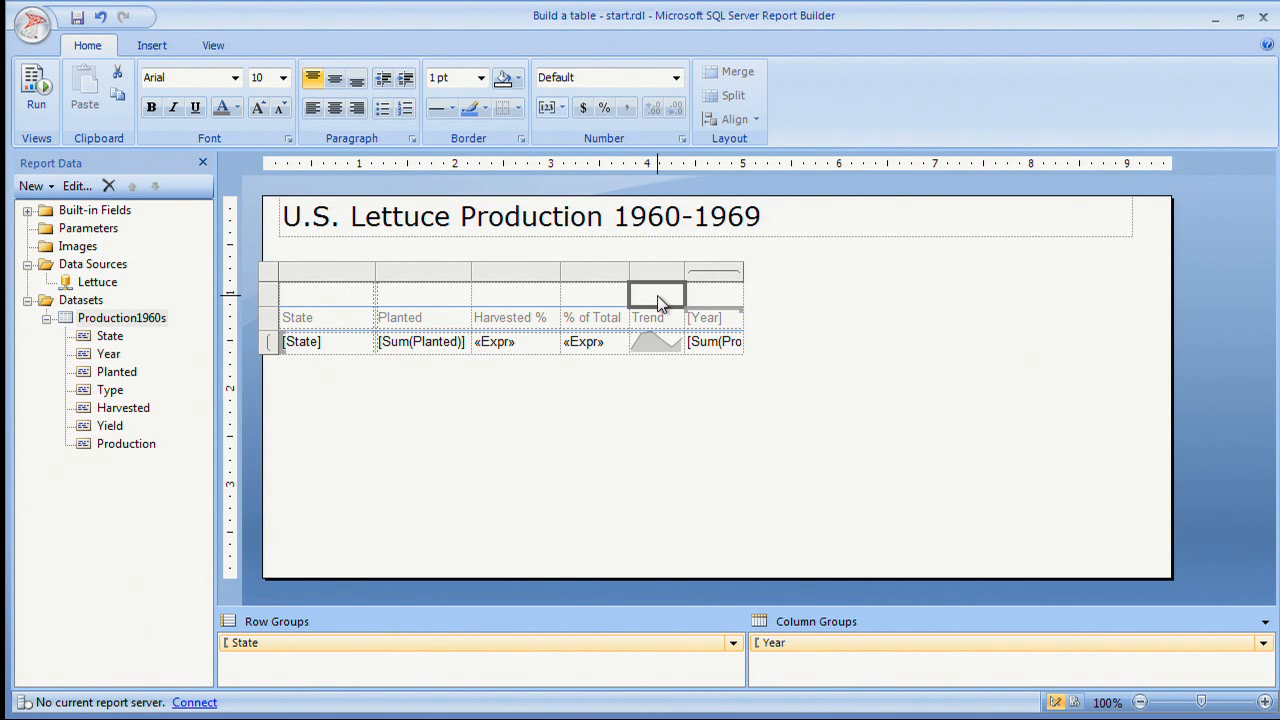
text(Show details)
click(712, 294)
click(705, 295)
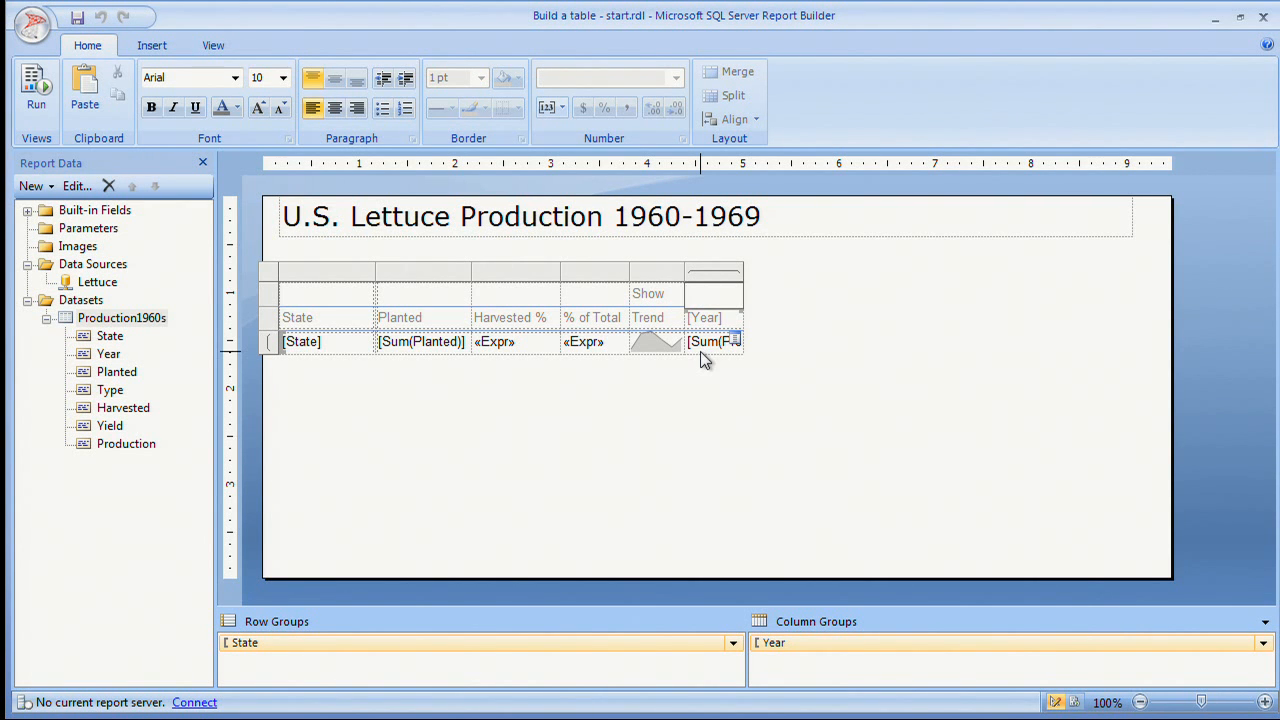
- Name the "Show details" text box ShowDetails in its text box properties
click(663, 292)
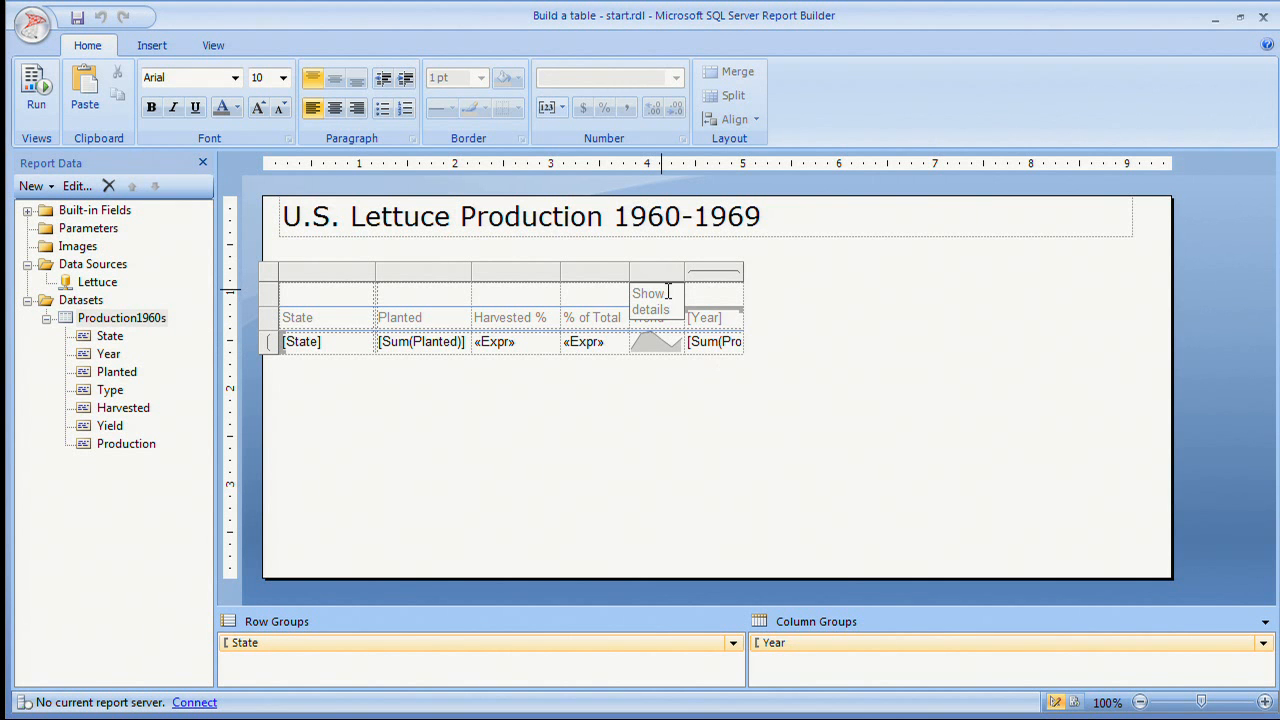
right_click(668, 293)
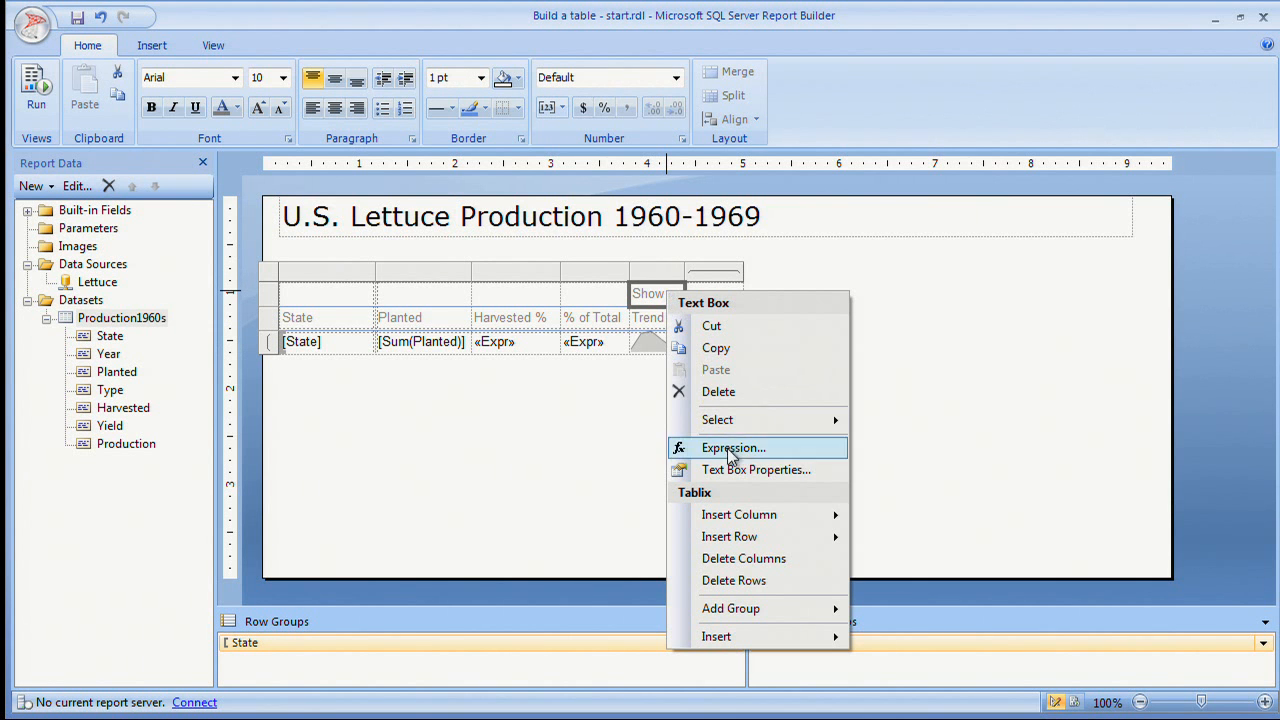
click(740, 474)
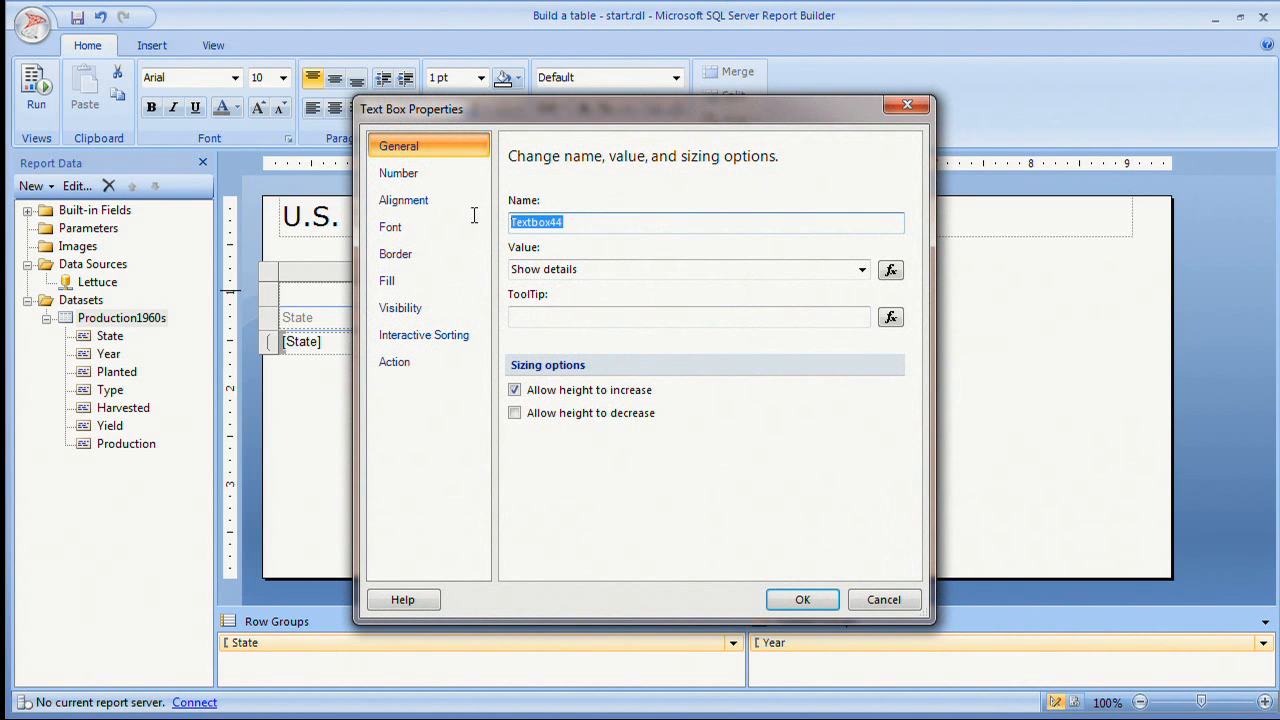
text(S)
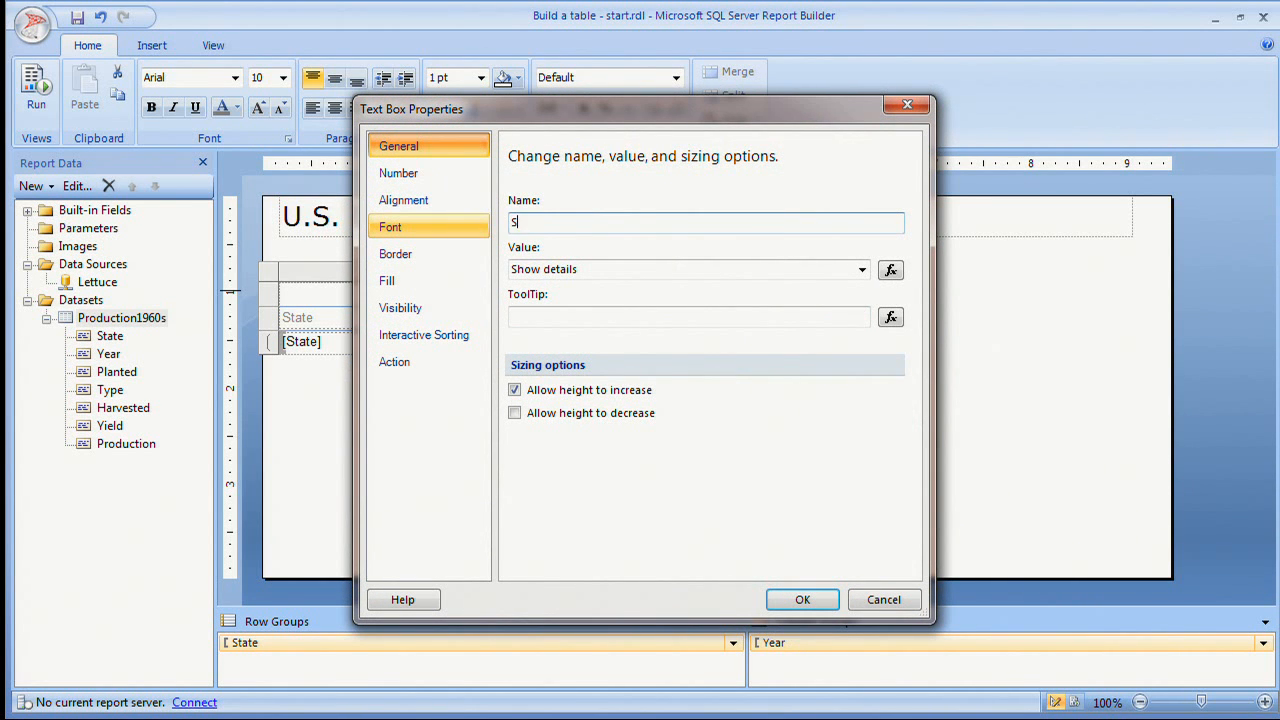
text(howDetails)
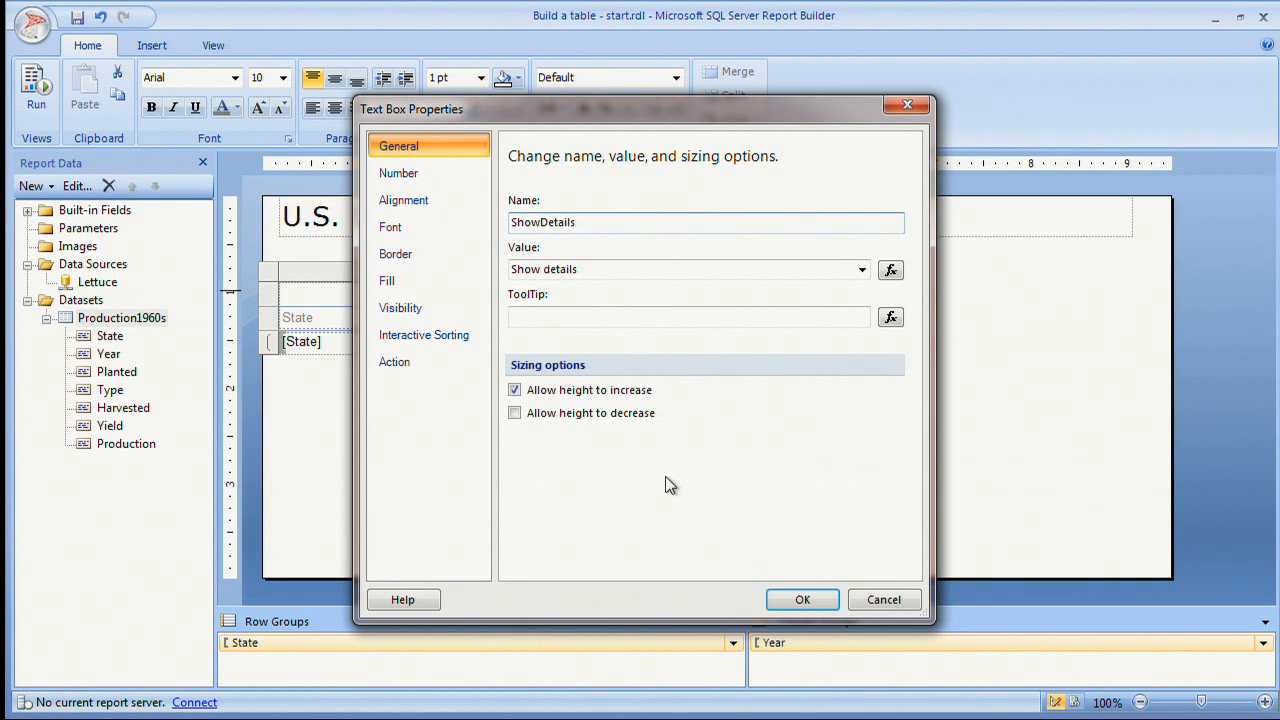
click(803, 600)
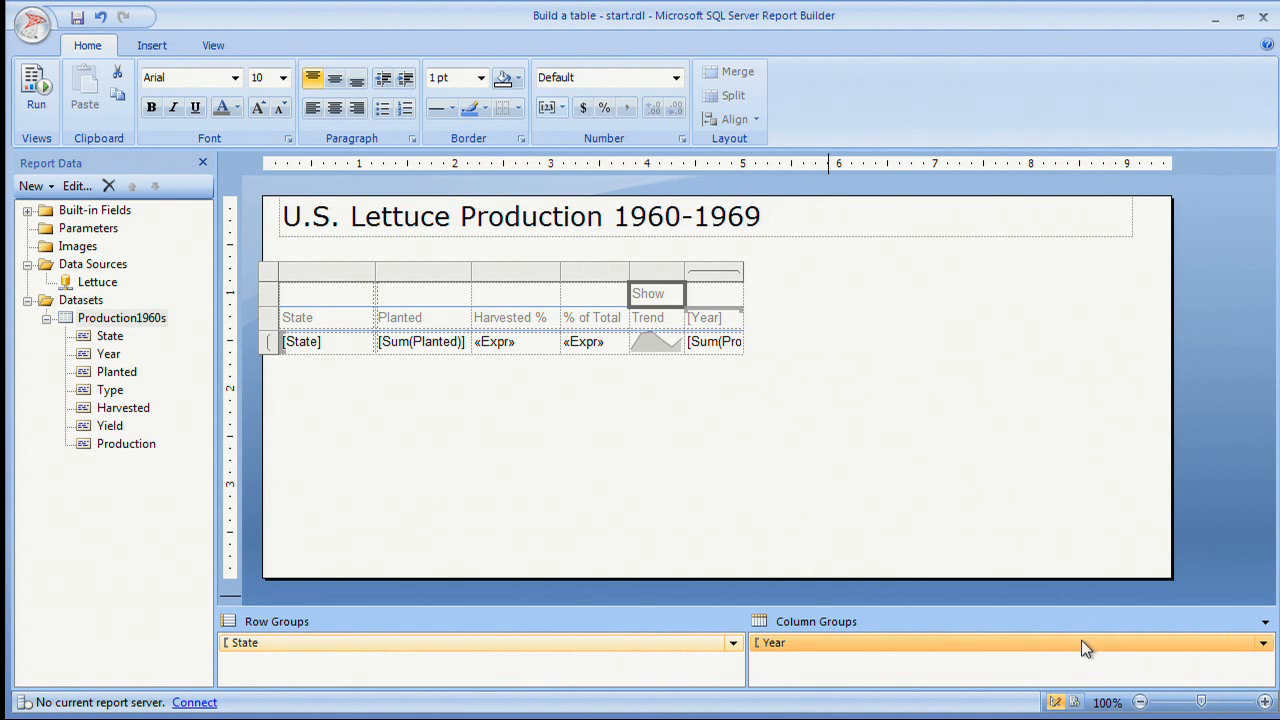
- Set the Year column group to be hidden when the report initially runs, with its display toggled by the ShowDetails item
click(1263, 643)
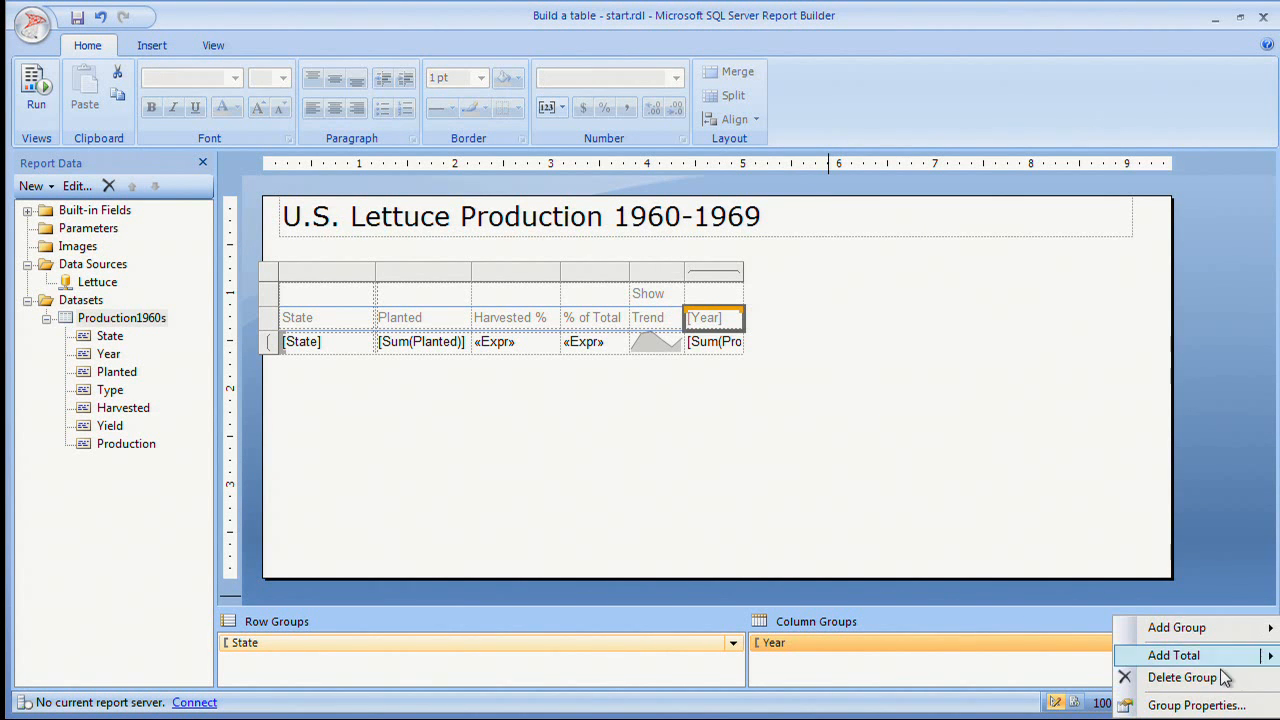
click(1195, 705)
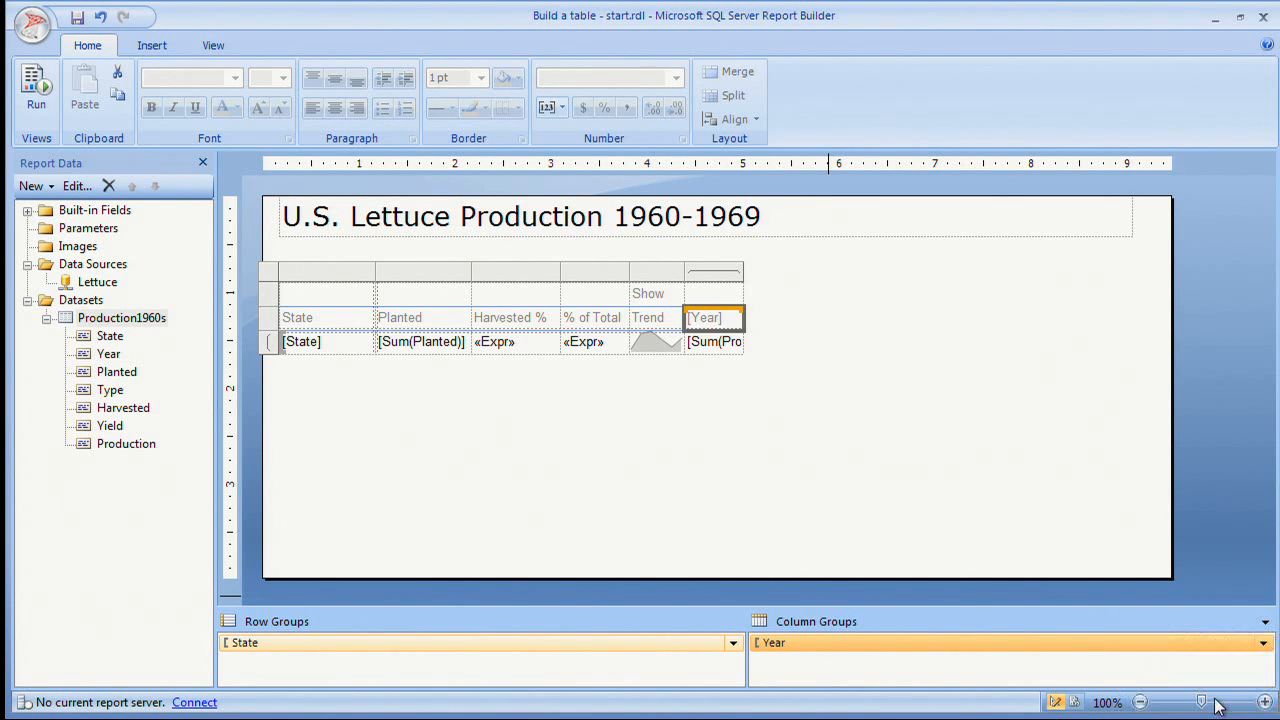
click(441, 252)
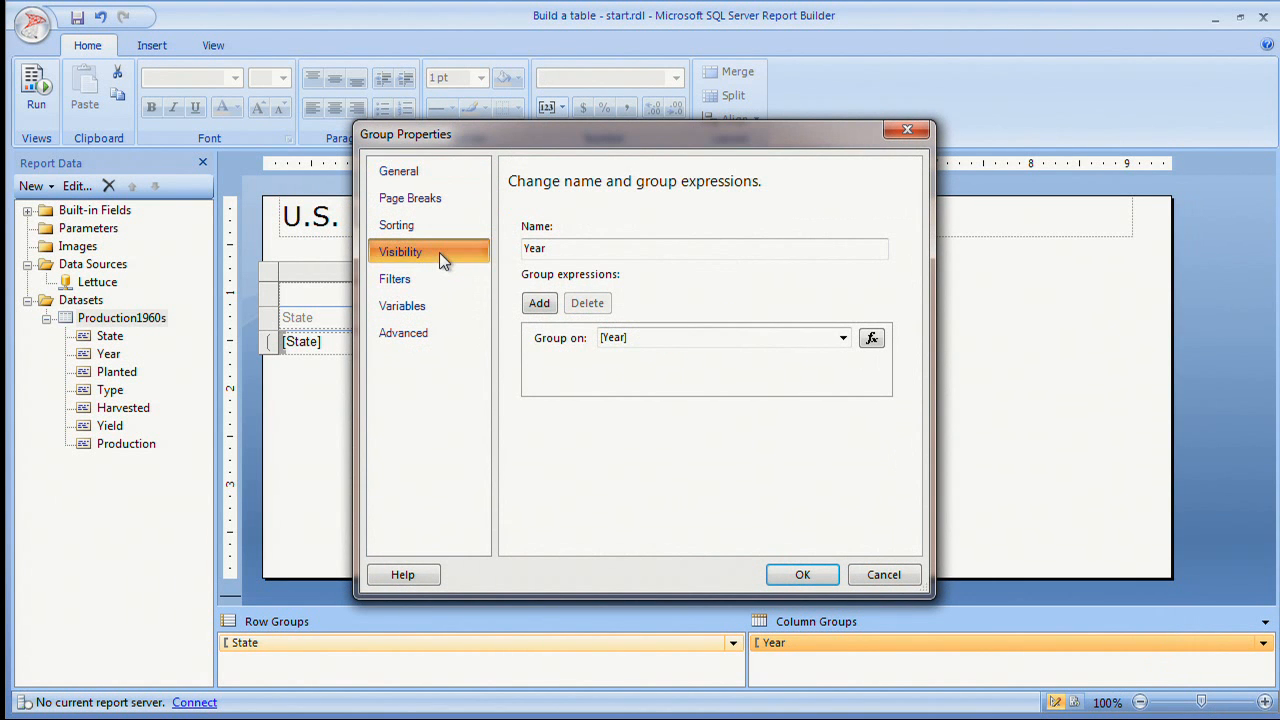
click(555, 275)
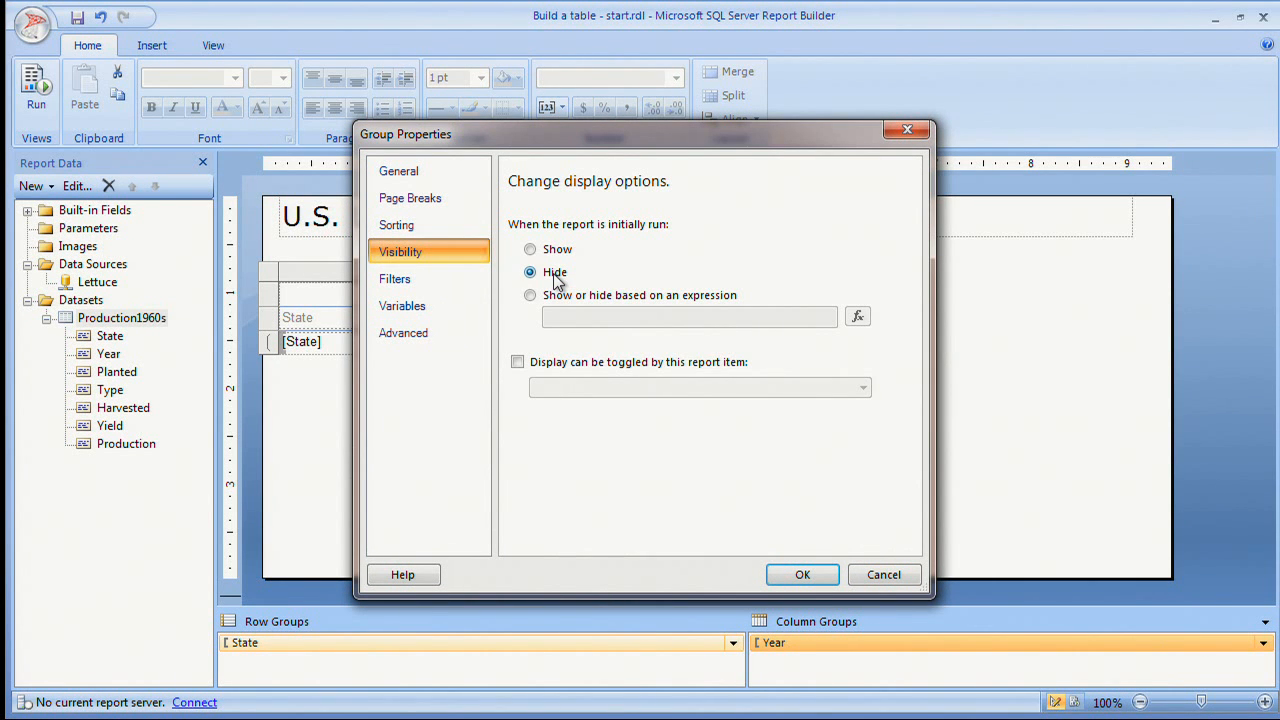
click(538, 361)
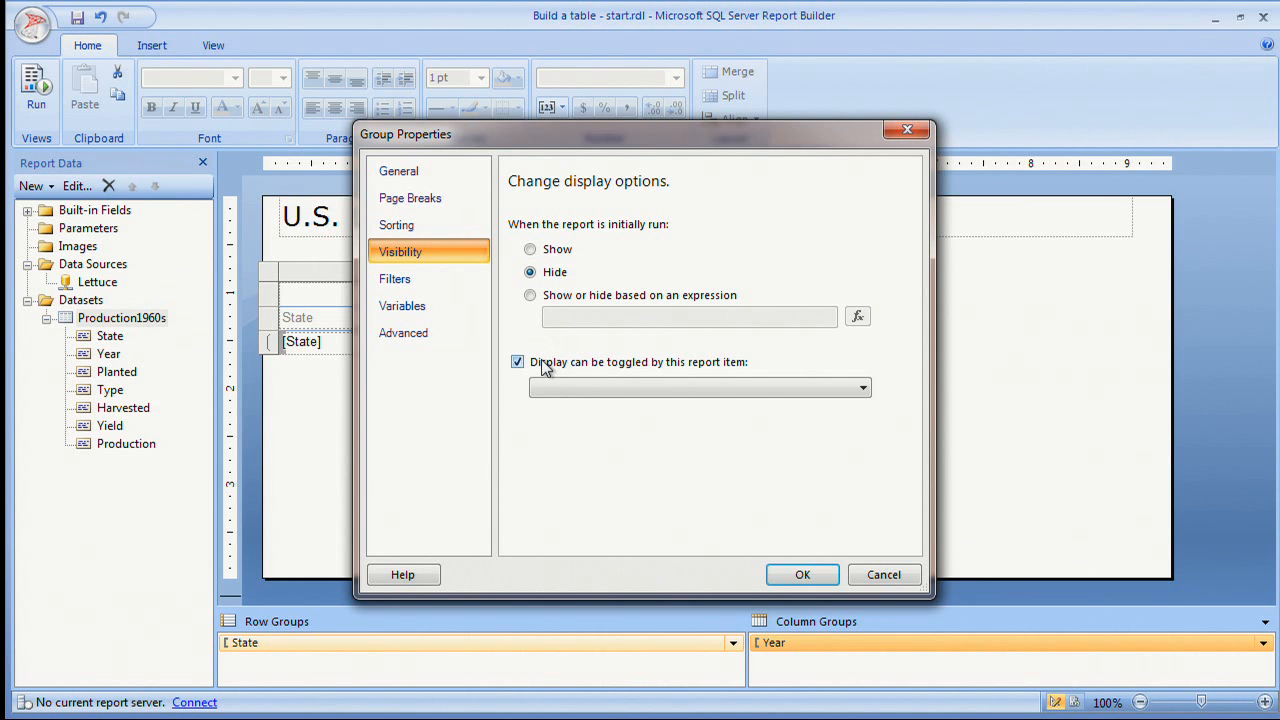
click(574, 387)
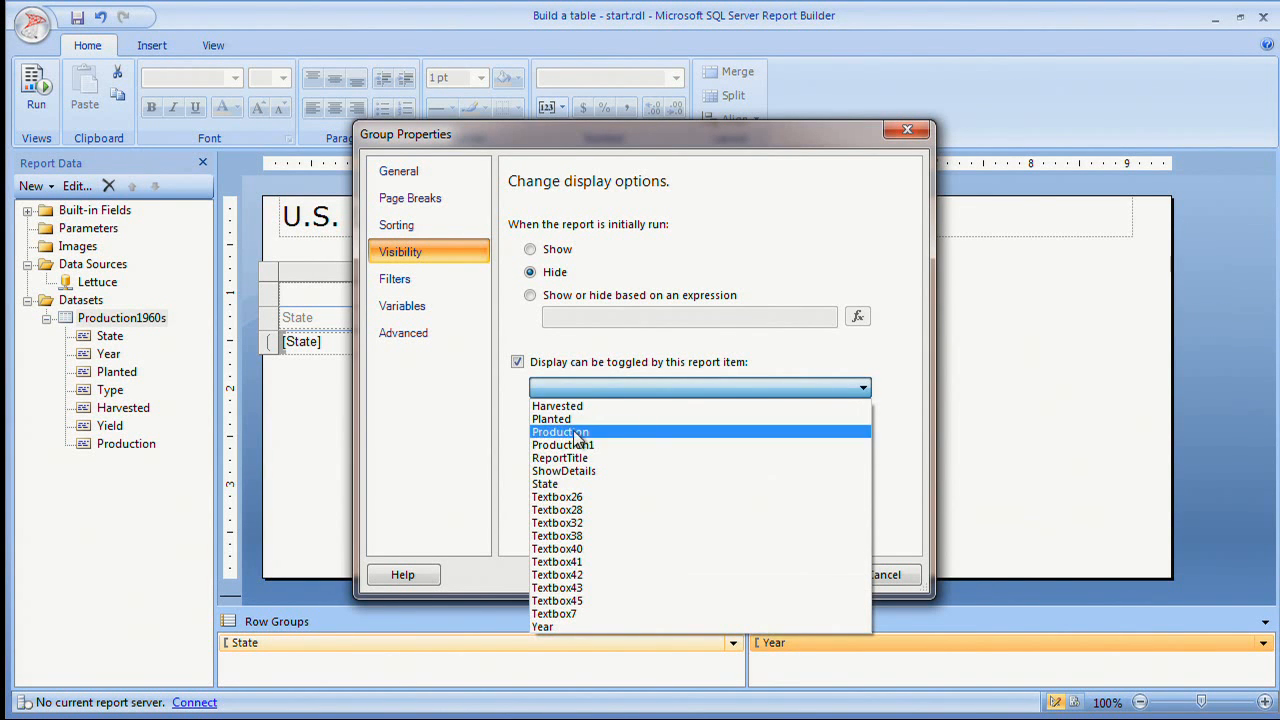
click(577, 471)
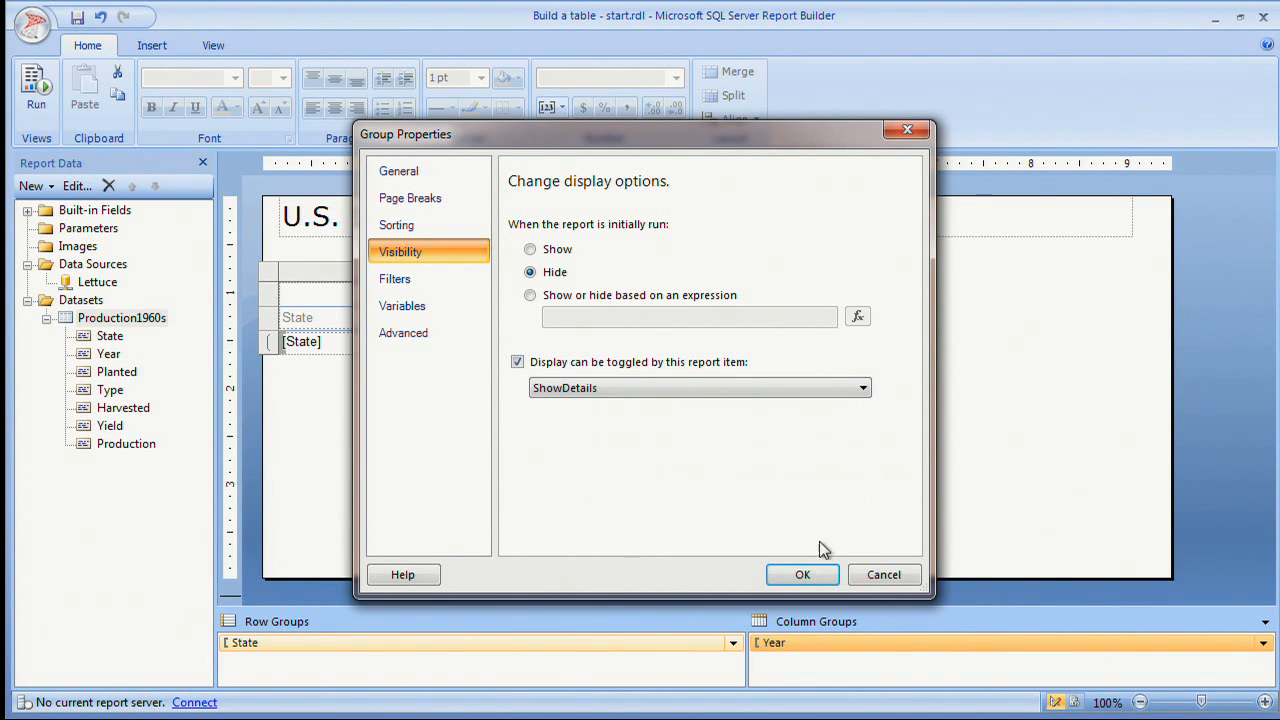
click(803, 575)
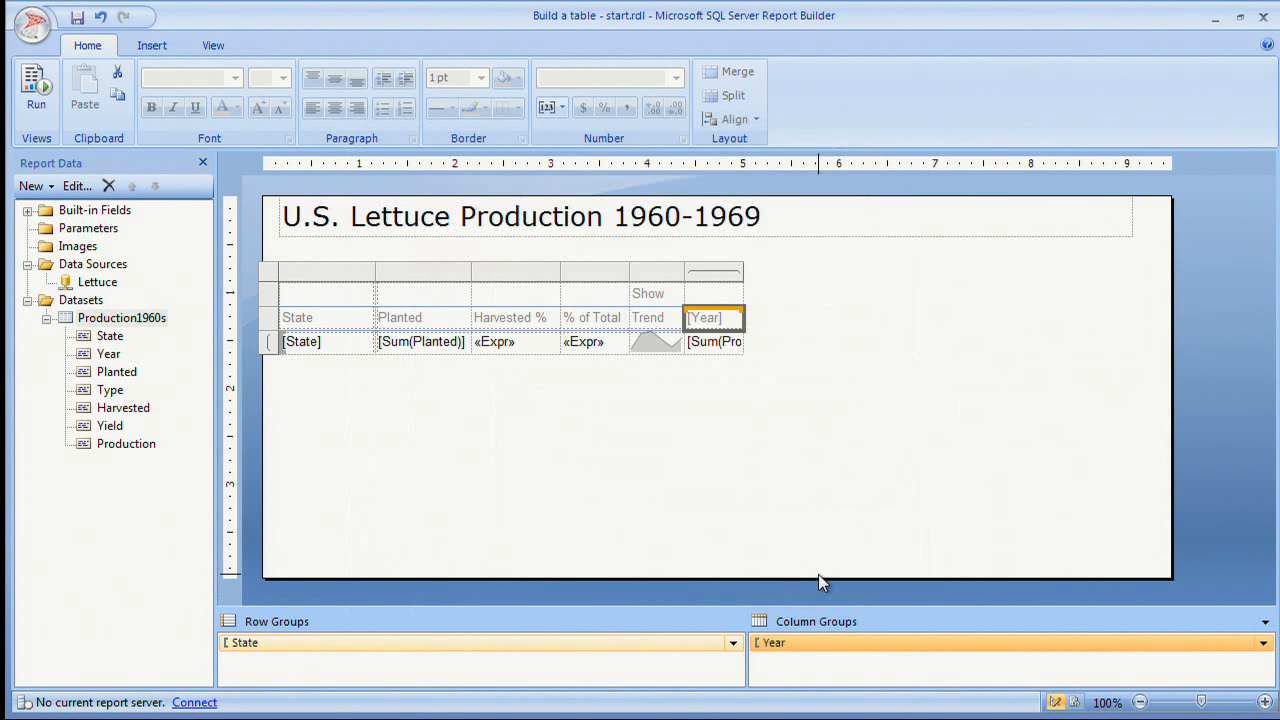
- Add a total column for the yearly production sum, outside the Year column group
click(704, 296)
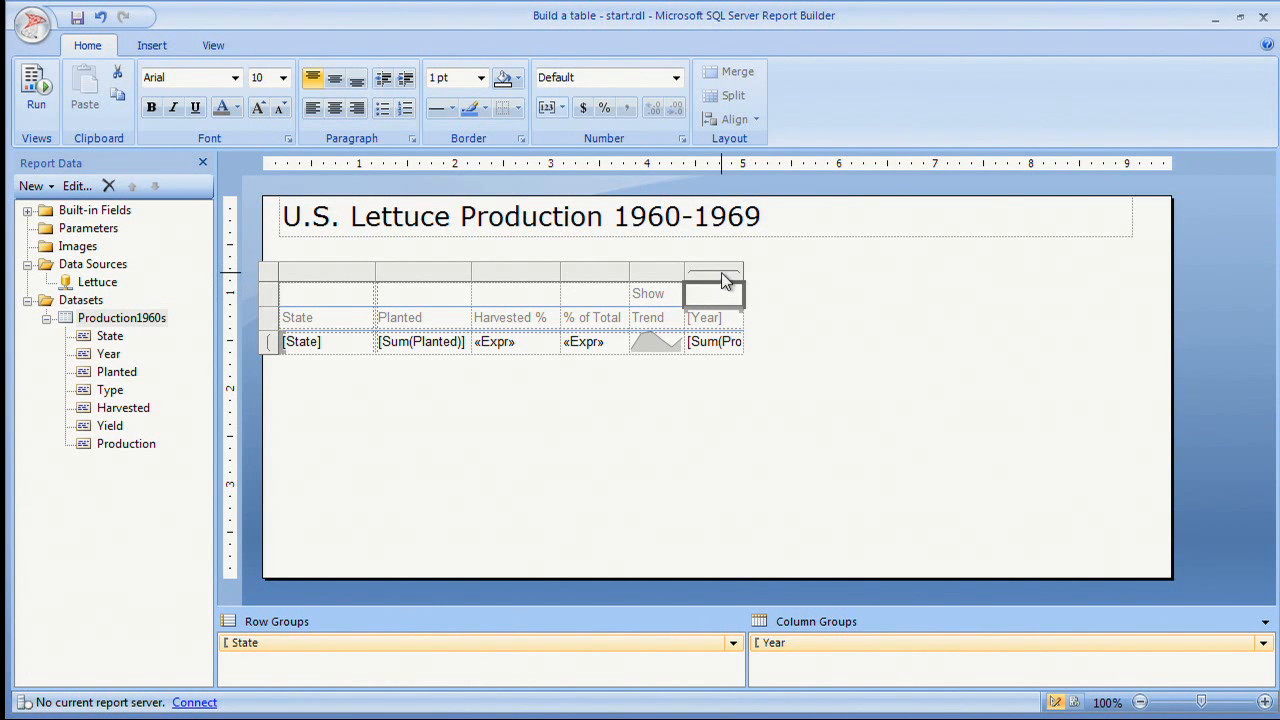
right_click(722, 272)
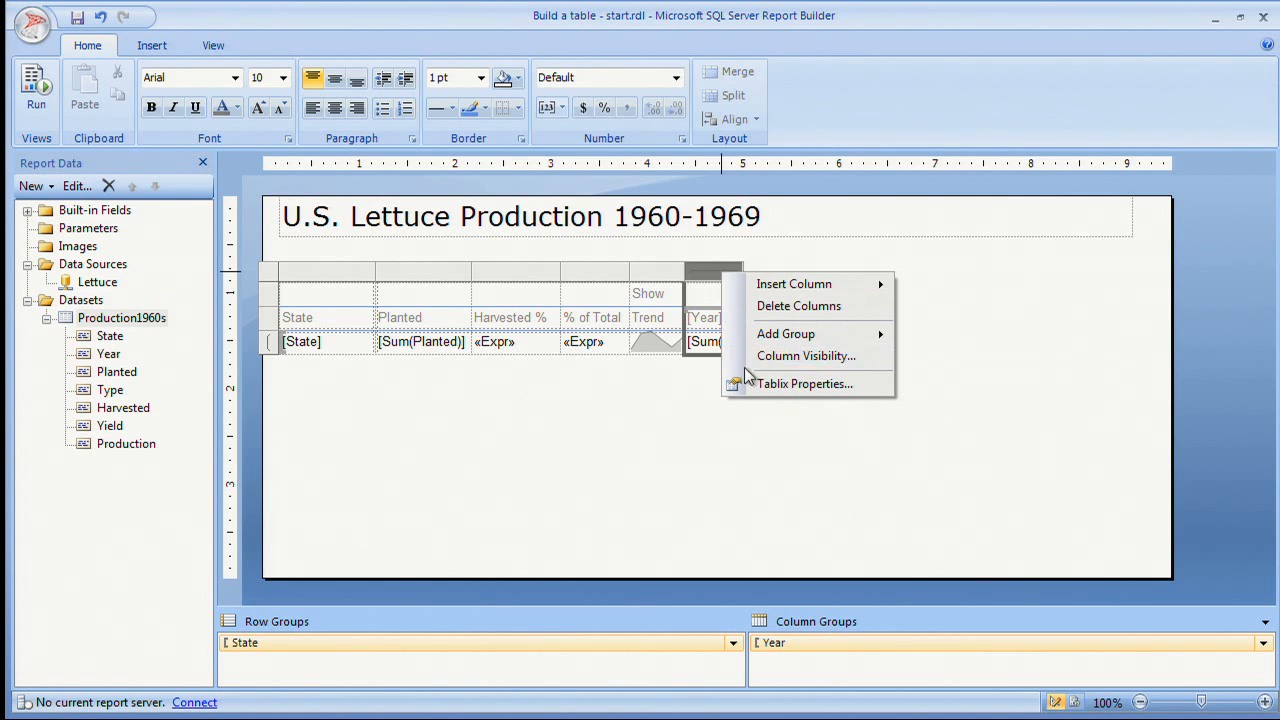
click(707, 372)
click(710, 342)
right_click(716, 344)
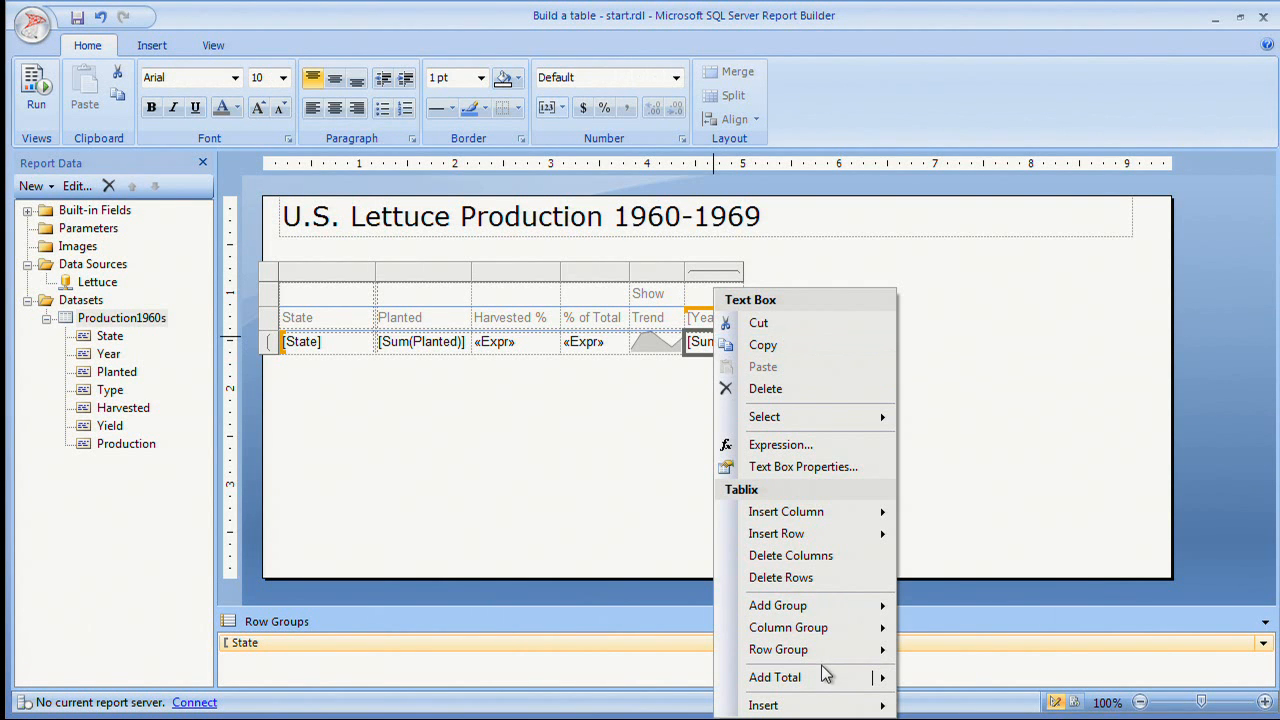
mouse_move(824, 684)
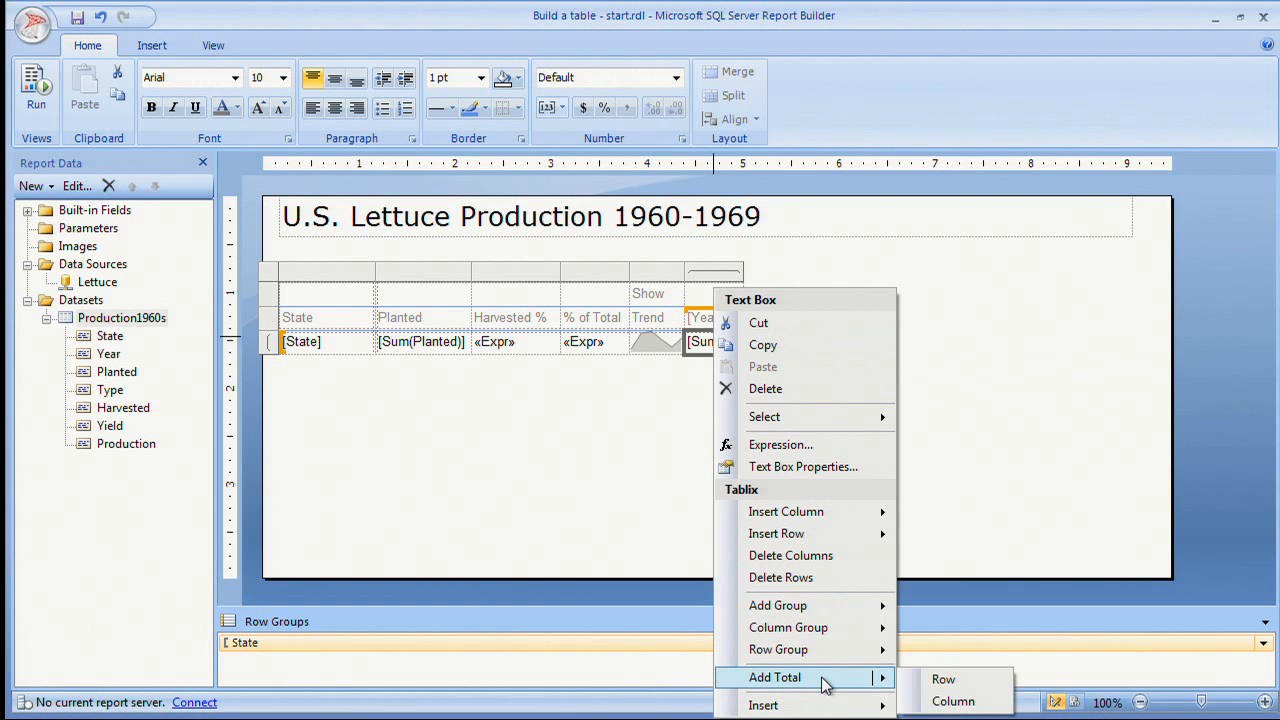
click(952, 702)
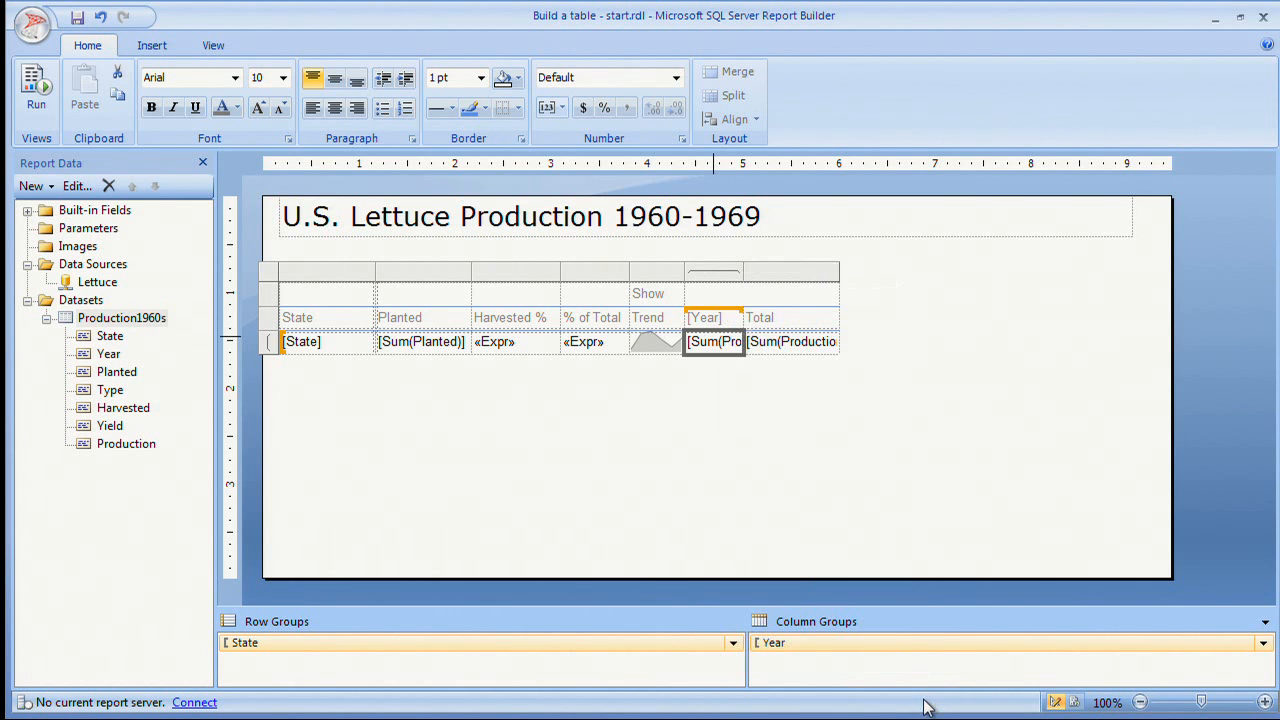
- Replace the total column's header text with "Avg Production"
click(790, 317)
click(790, 317)
key(Delete)
key(Delete)
key(Delete)
key(Delete)
text(Avg Production)
- Summarize the Production value in the Avg Production column by Avg instead of Sum
click(832, 345)
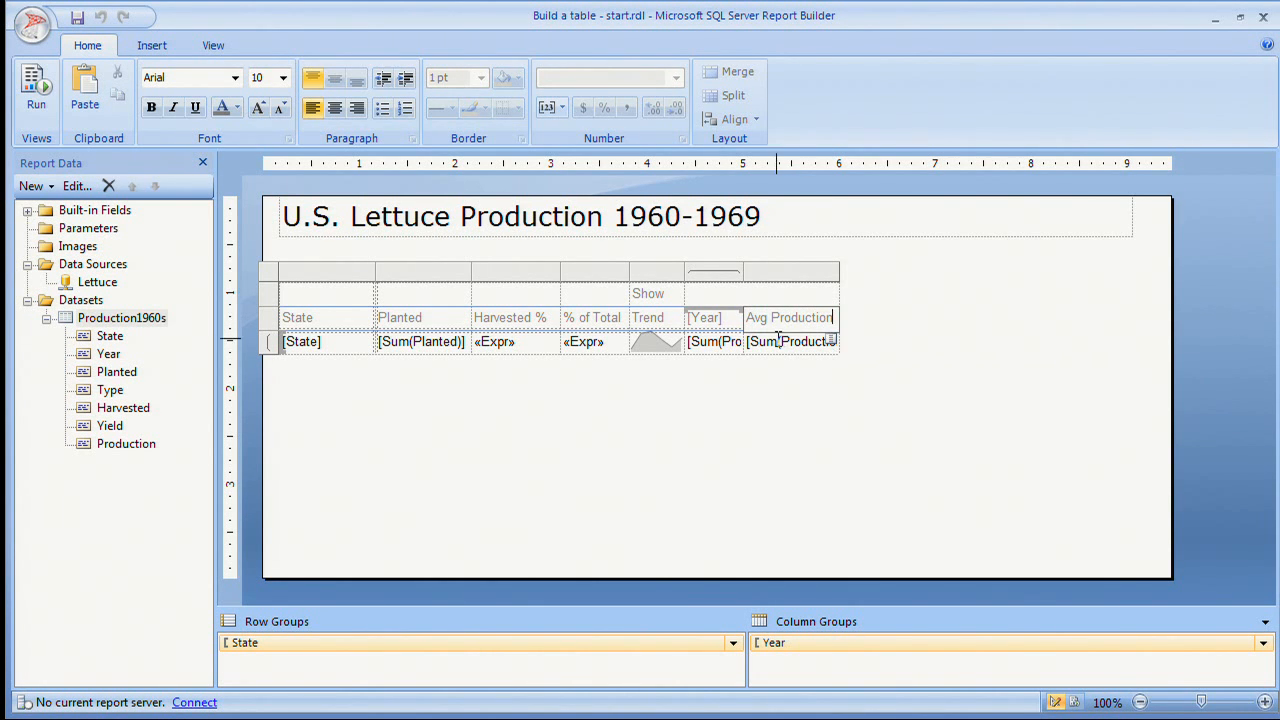
click(778, 341)
right_click(778, 340)
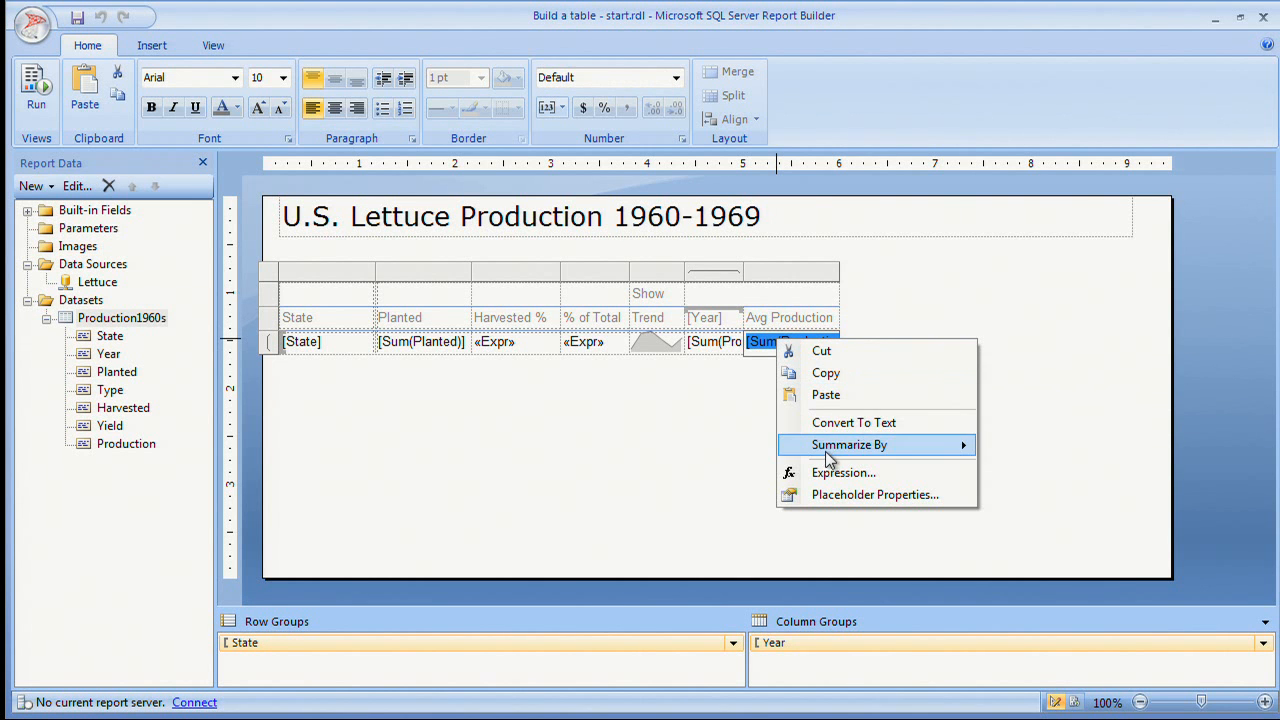
mouse_move(830, 448)
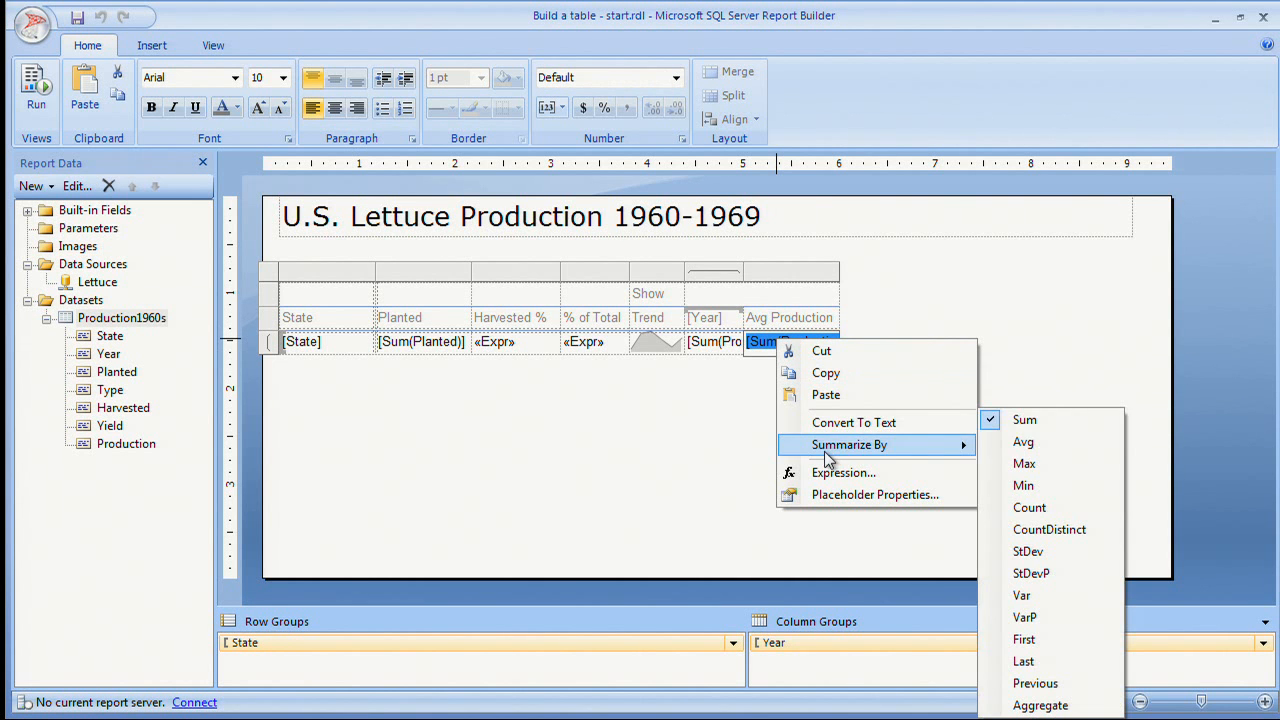
click(1022, 444)
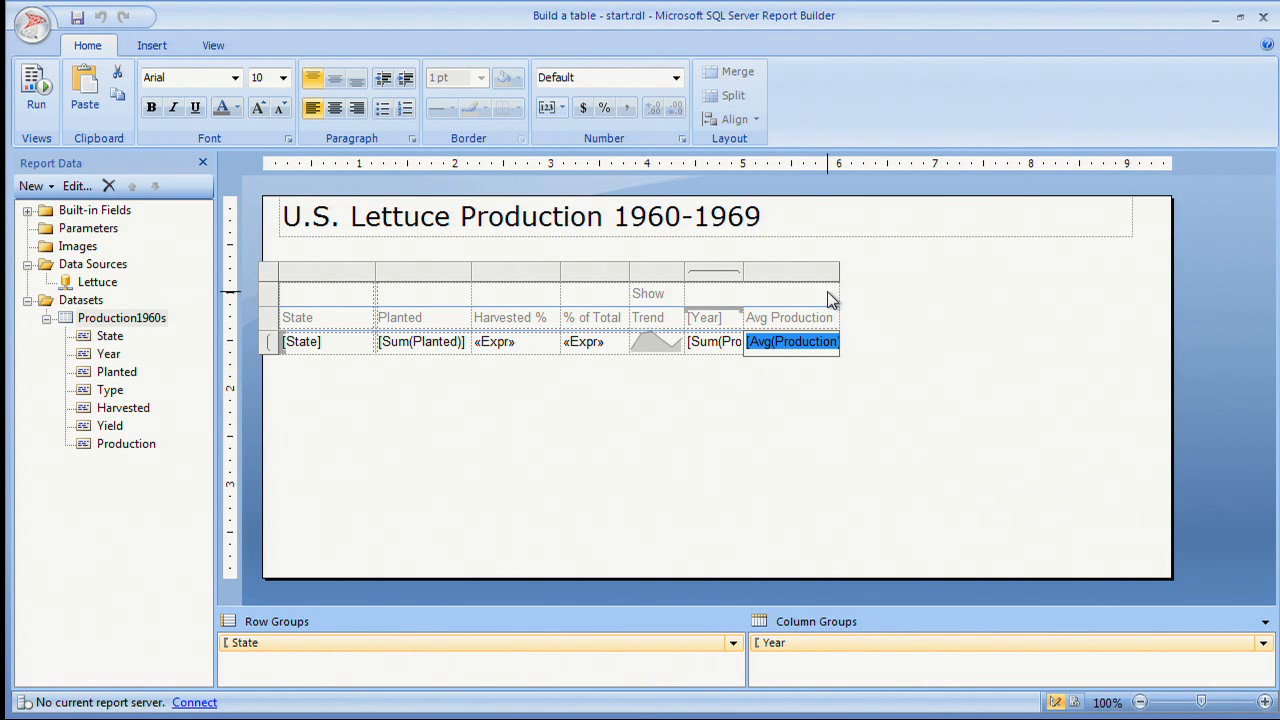
- Merge the "Show details" cell with the empty cell above the Year and Avg Production columns, and deselect the matrix
click(718, 295)
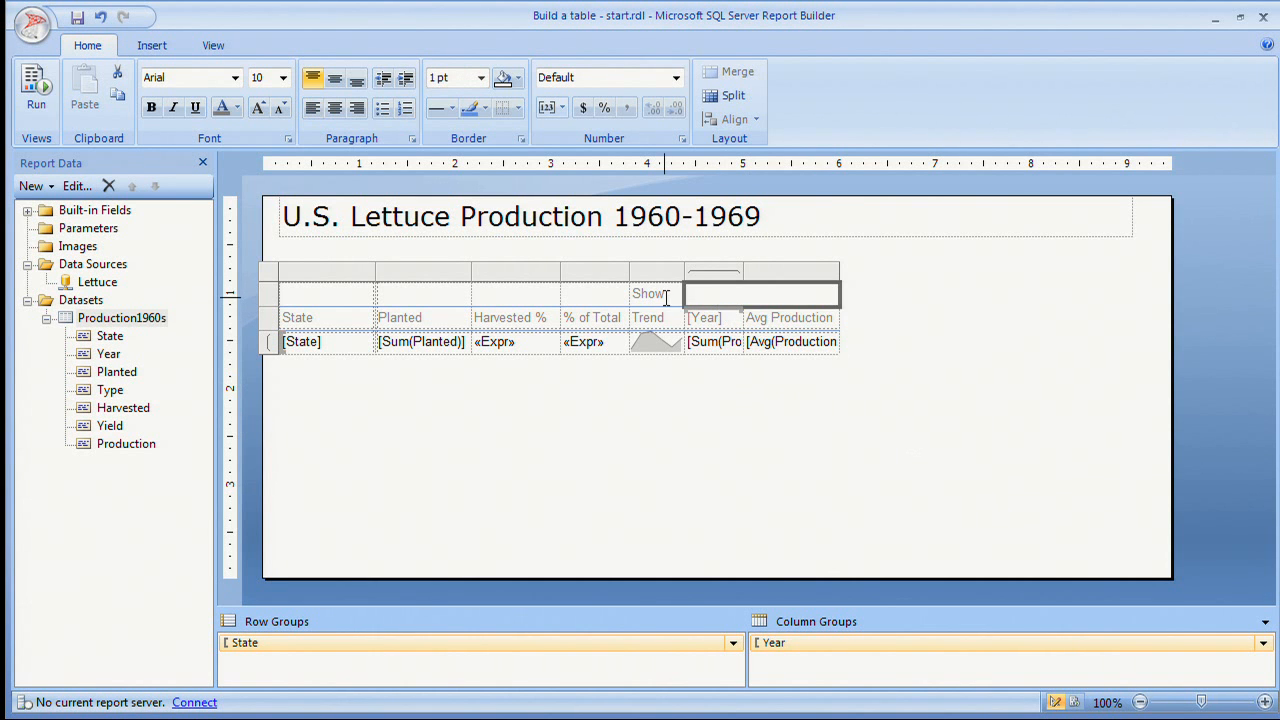
drag(666, 298, 760, 298)
click(739, 73)
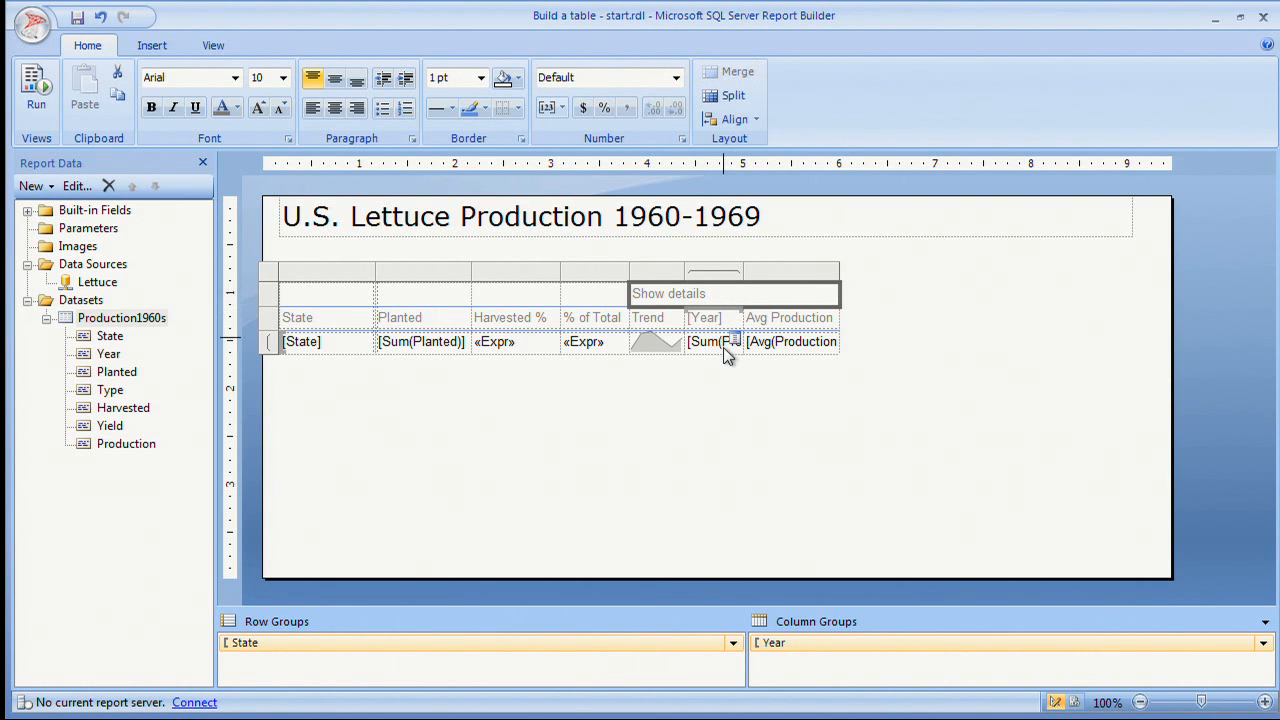
click(695, 400)
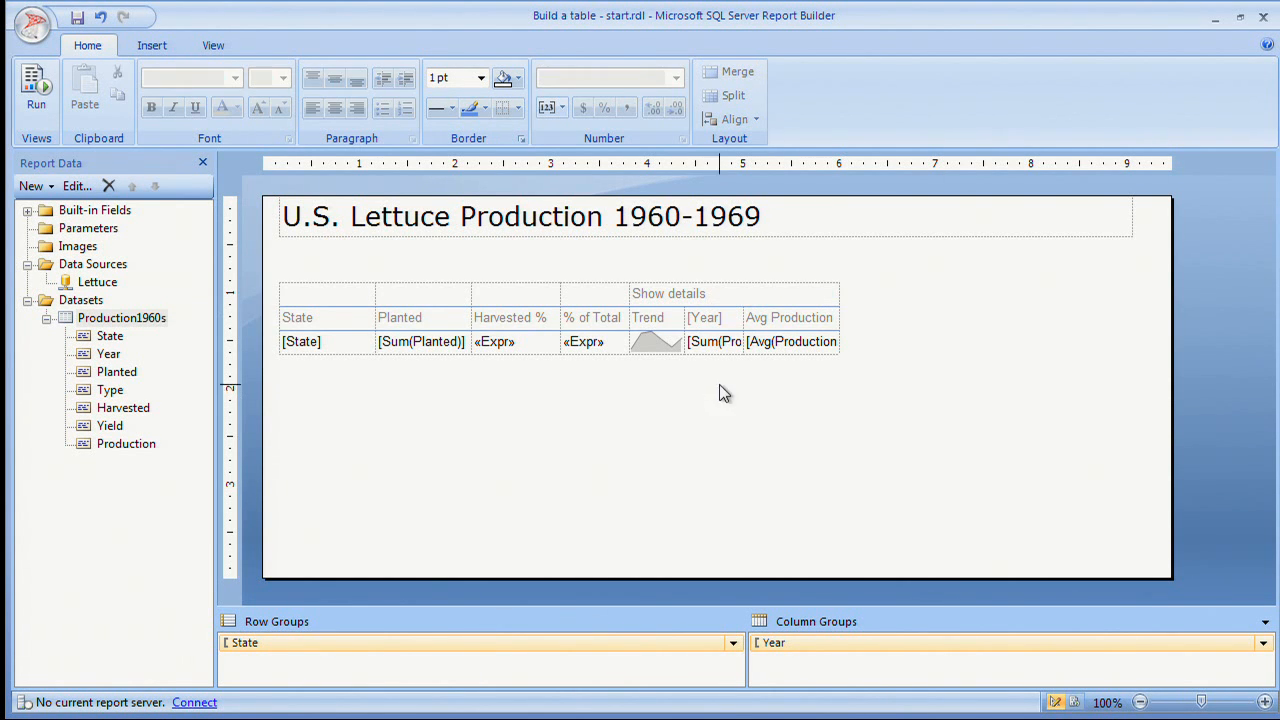
- Preview the report, then format the Avg Production values as Number with a thousands separator and no decimal places
click(36, 100)
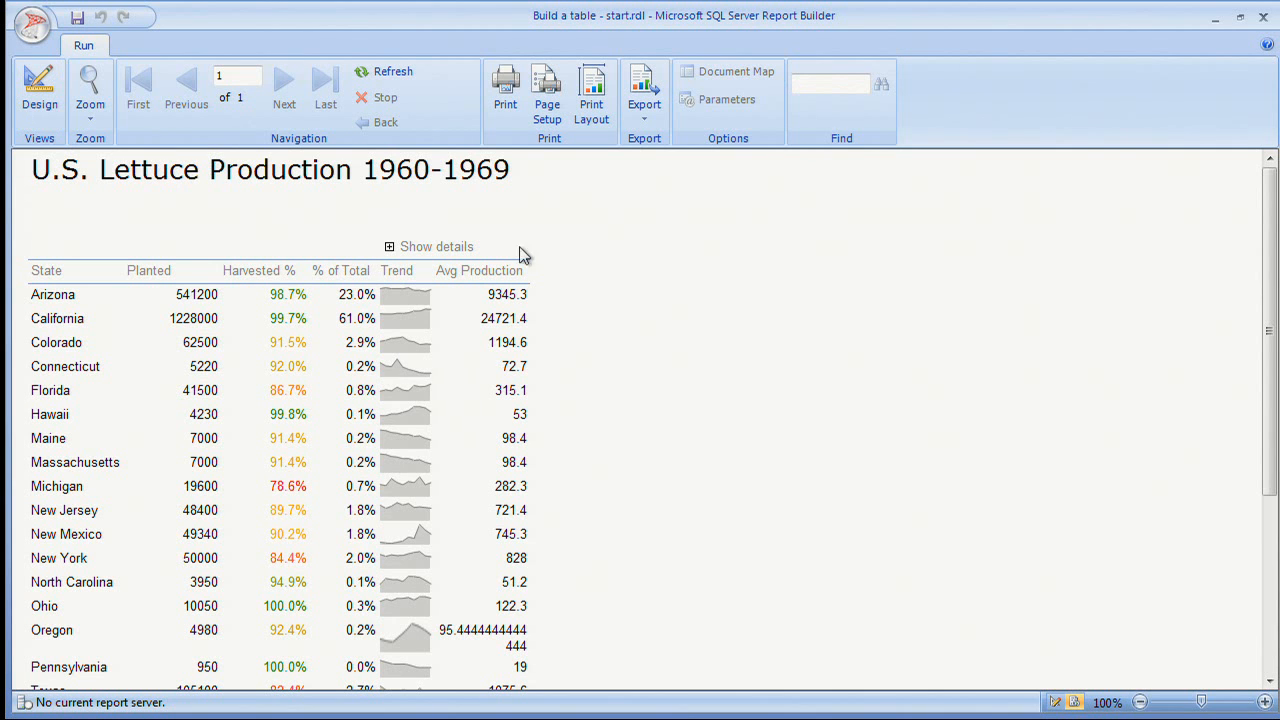
click(55, 103)
click(823, 341)
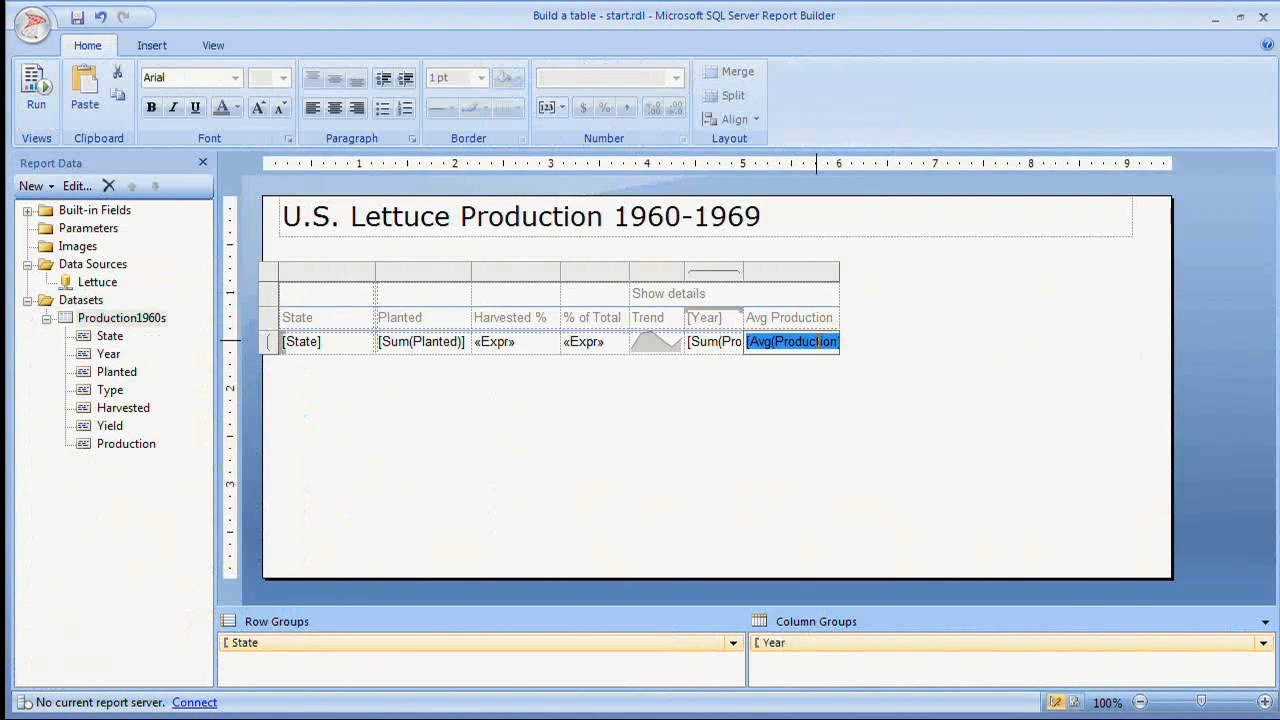
click(676, 77)
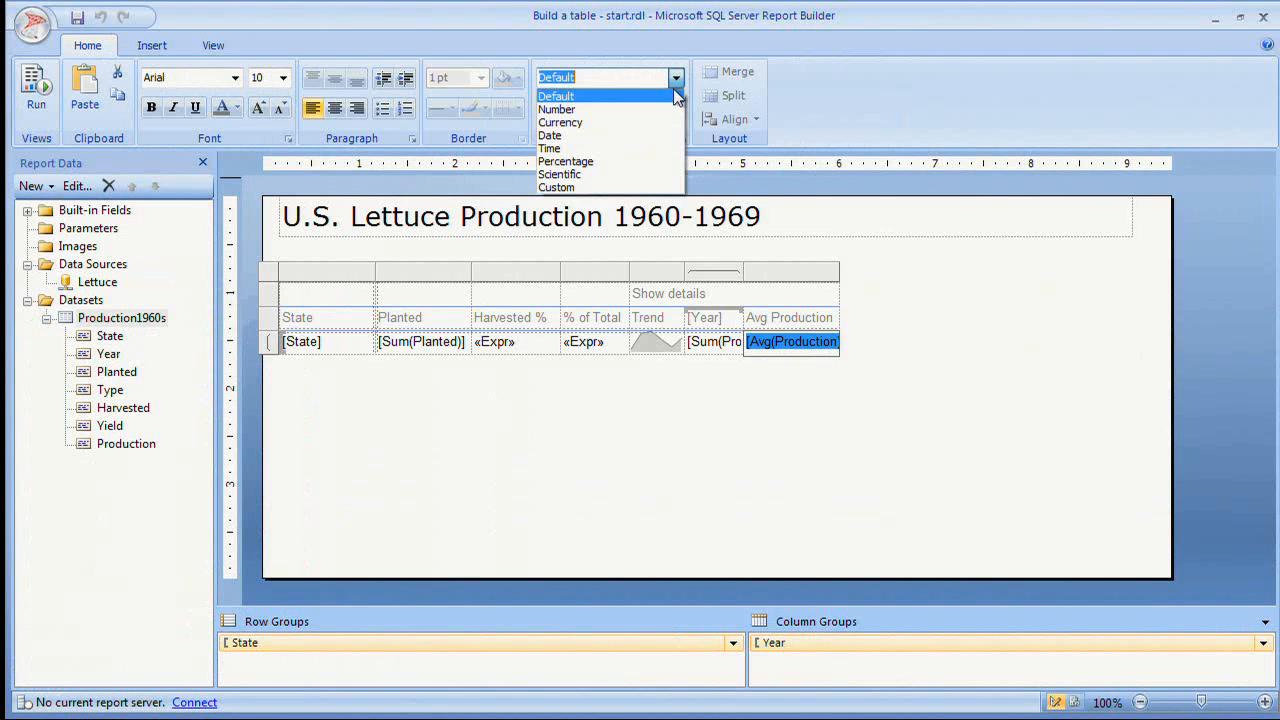
click(674, 107)
click(677, 109)
click(677, 109)
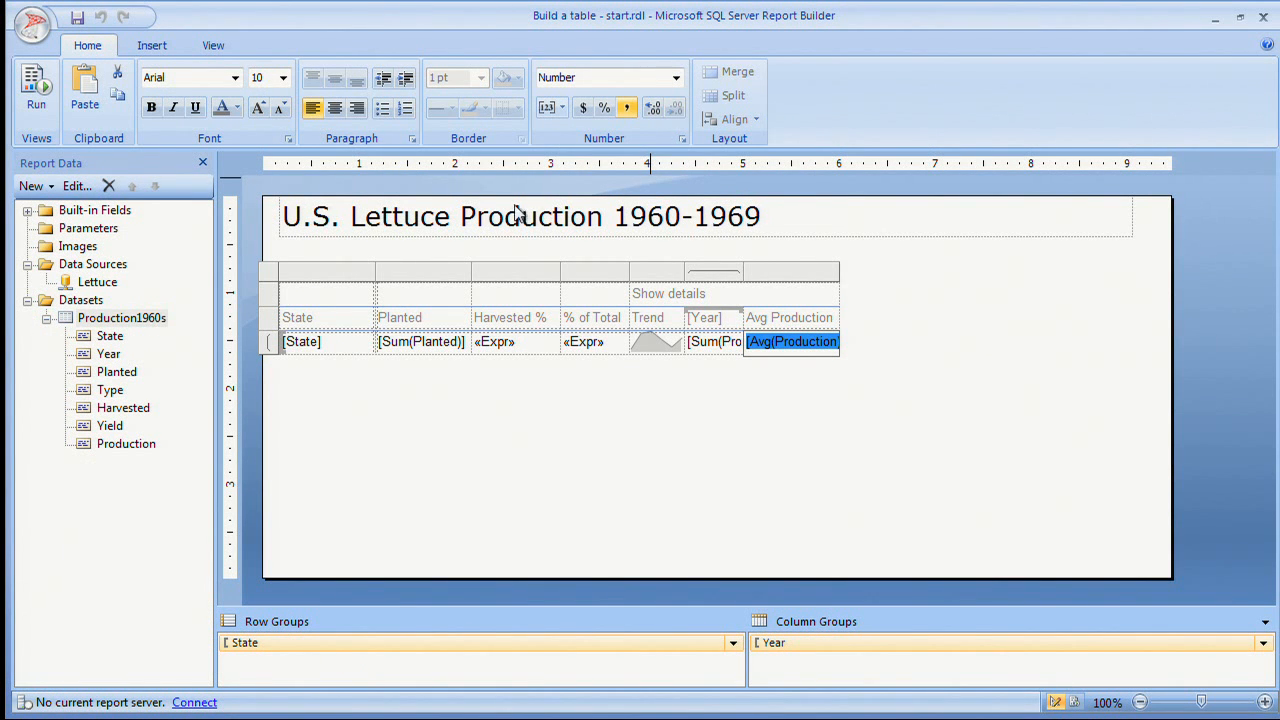
- Preview the report, expand and collapse the yearly details, and return to the design view
click(40, 106)
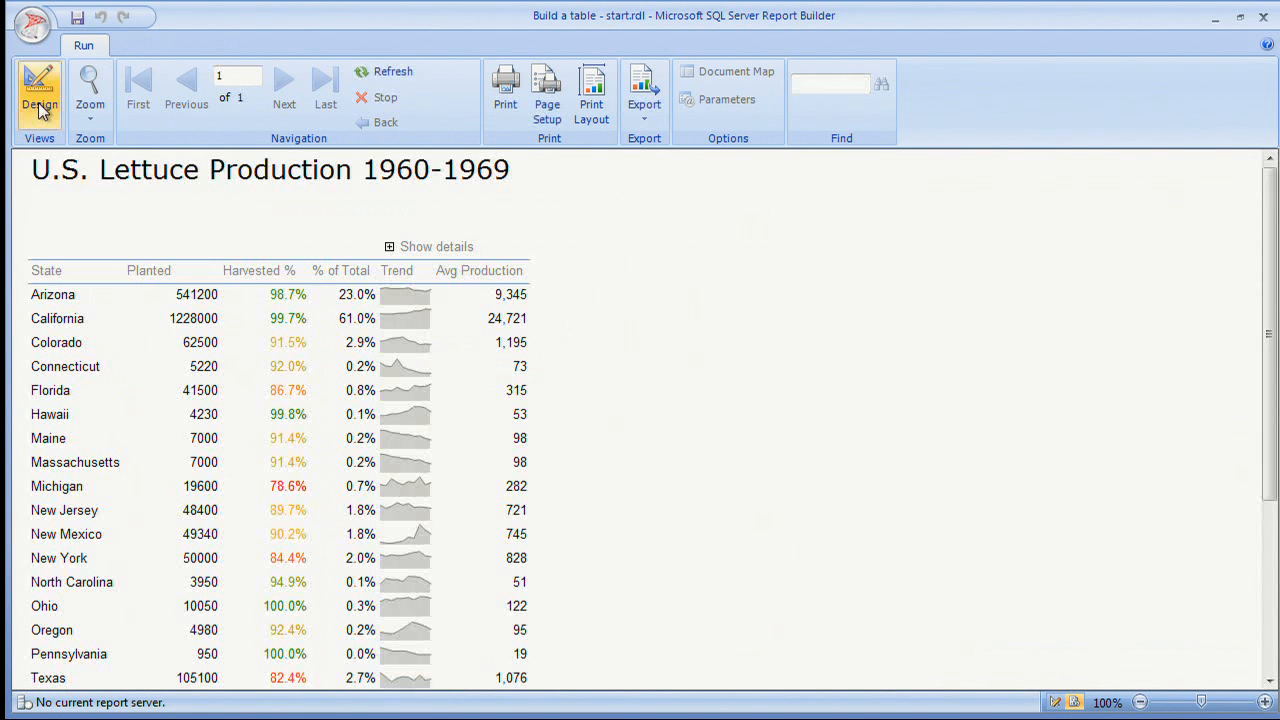
click(390, 248)
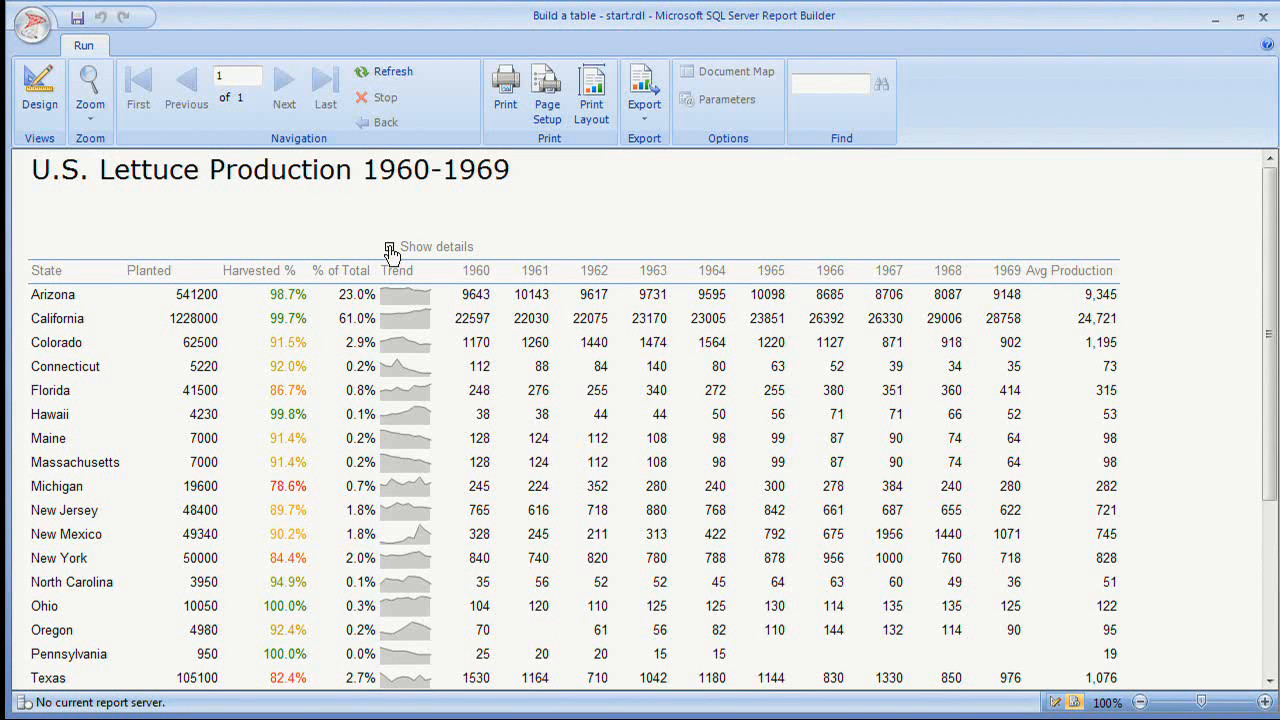
click(390, 248)
click(390, 248)
click(390, 248)
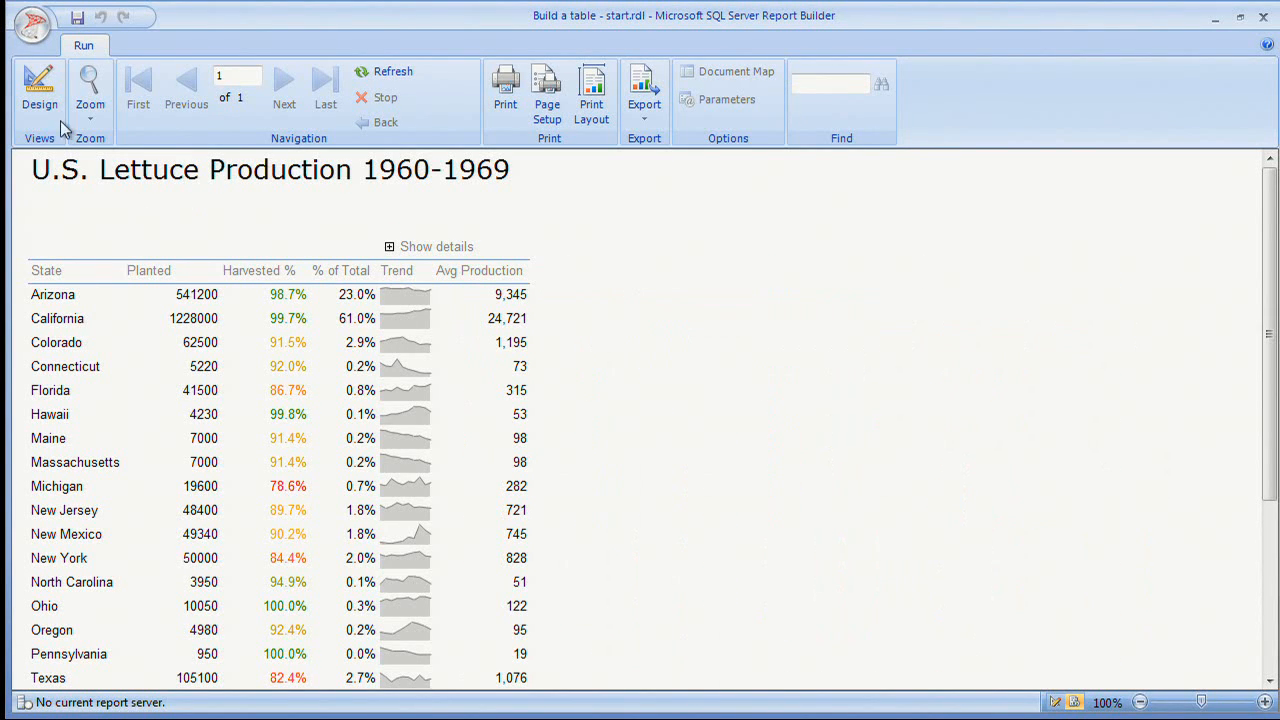
click(40, 86)
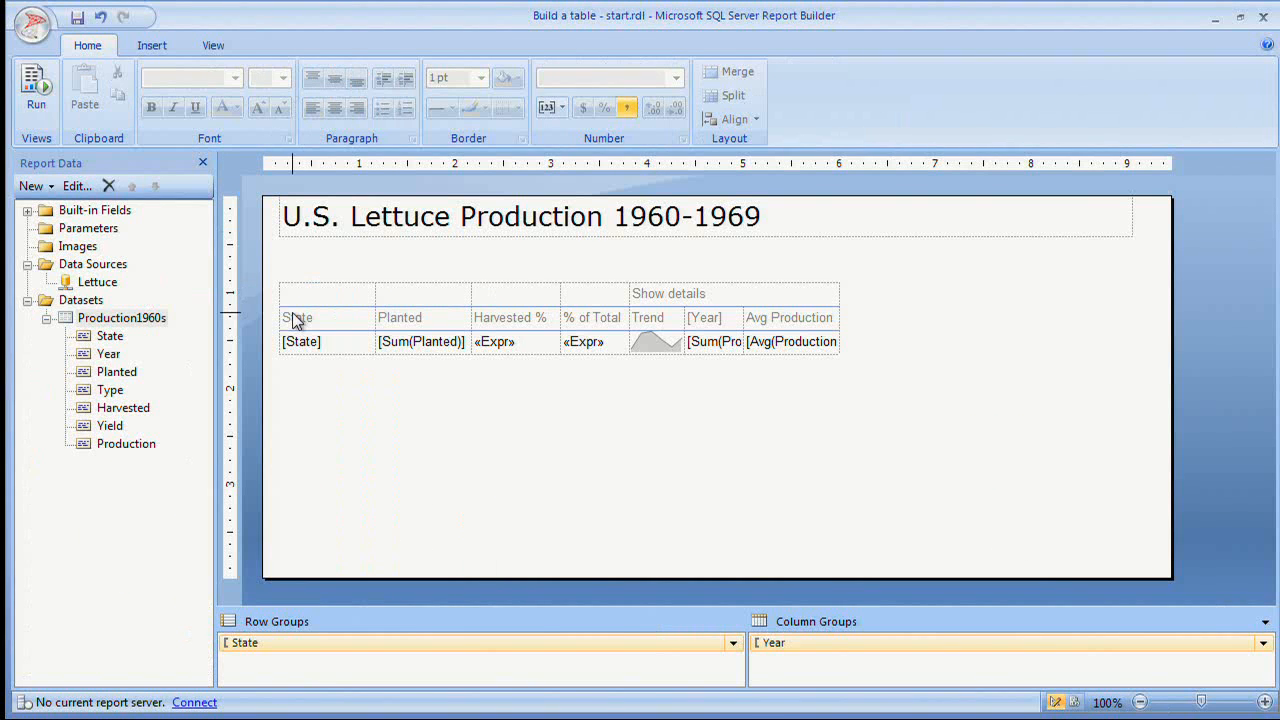
- Remove the border line from the table's top header row, the one containing Show details
click(297, 320)
click(271, 293)
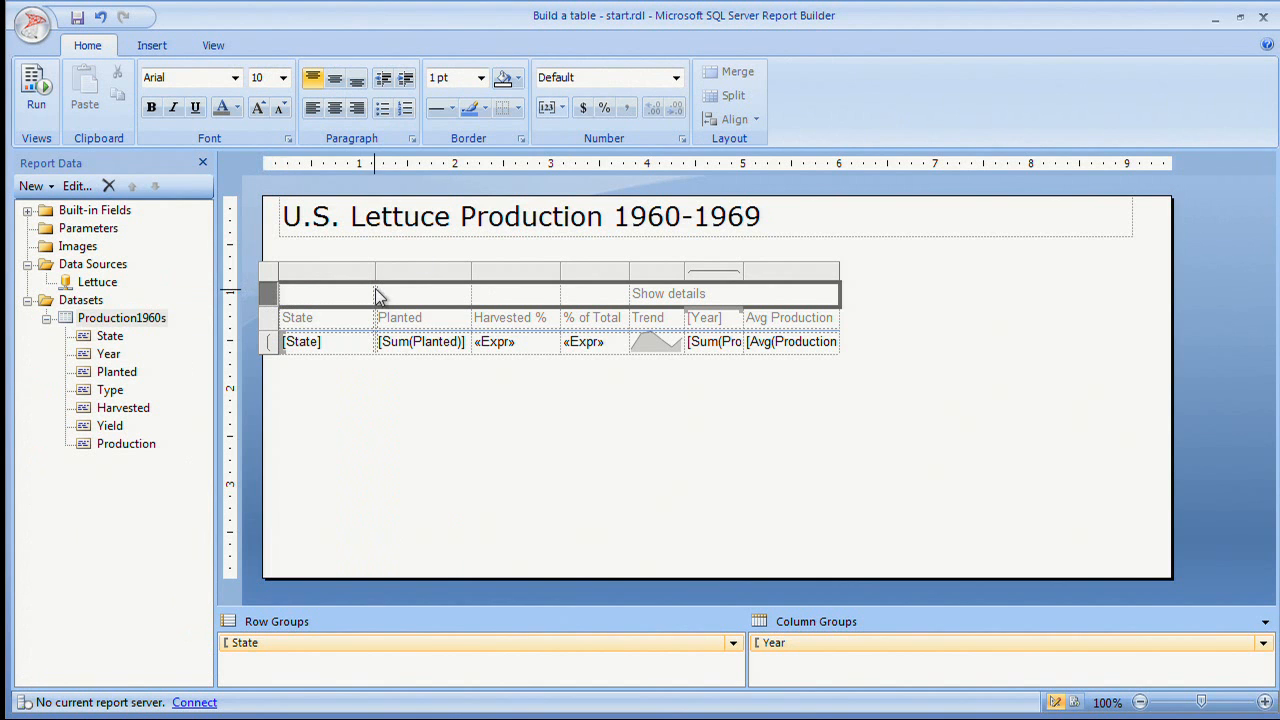
click(507, 112)
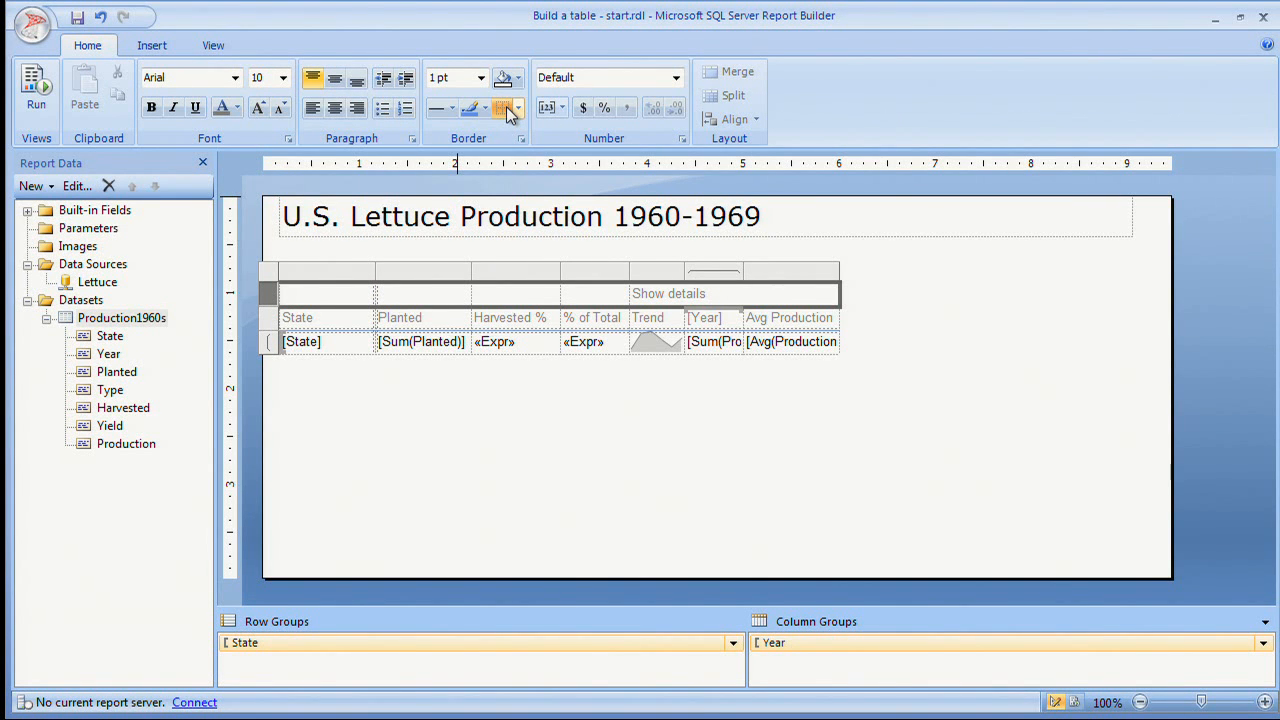
click(468, 388)
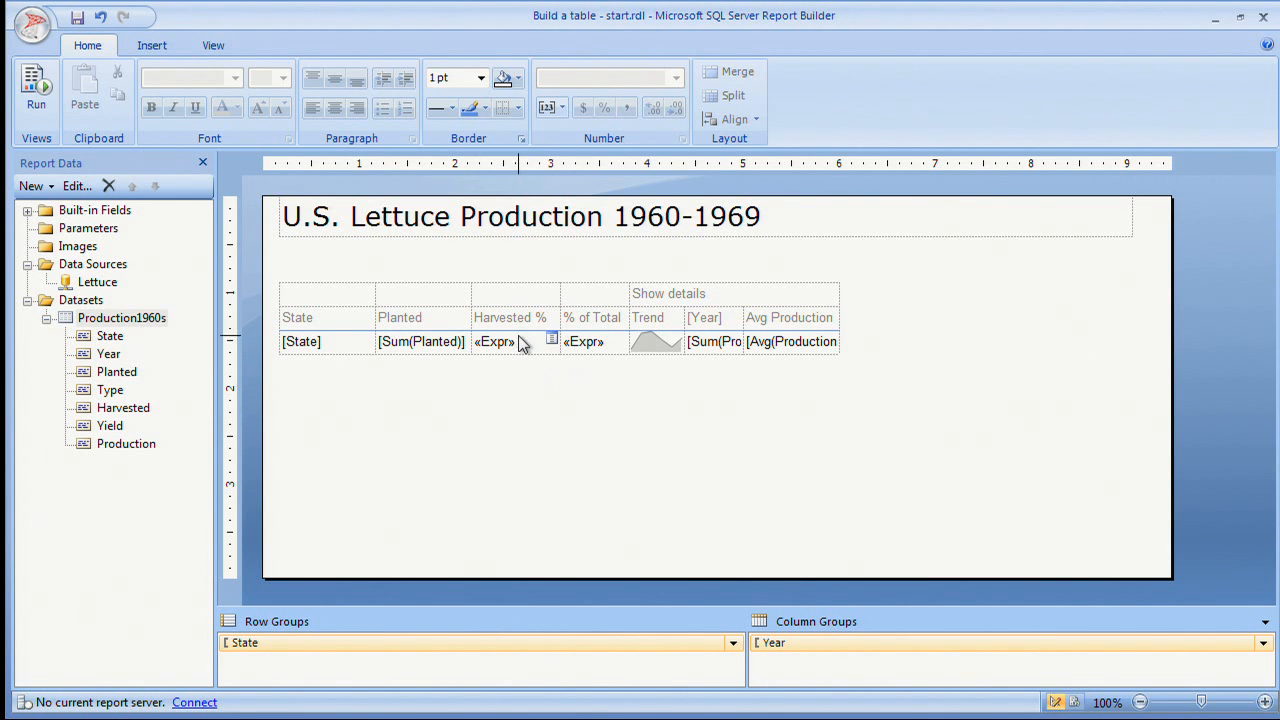
- Insert the Yield field as a new table column between Harvested % and % of Total
click(602, 292)
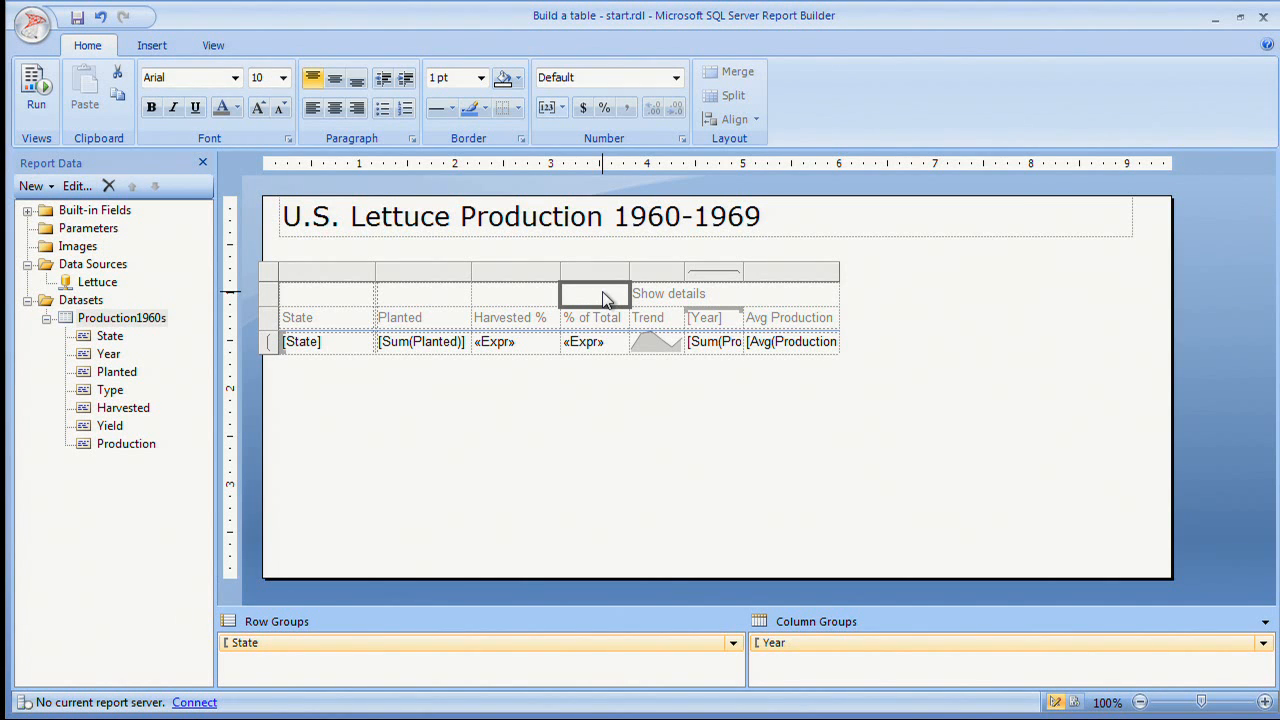
mouse_move(110, 428)
mouse_down()
mouse_move(372, 378)
mouse_move(521, 331)
mouse_move(575, 335)
mouse_move(566, 352)
mouse_up()
click(566, 350)
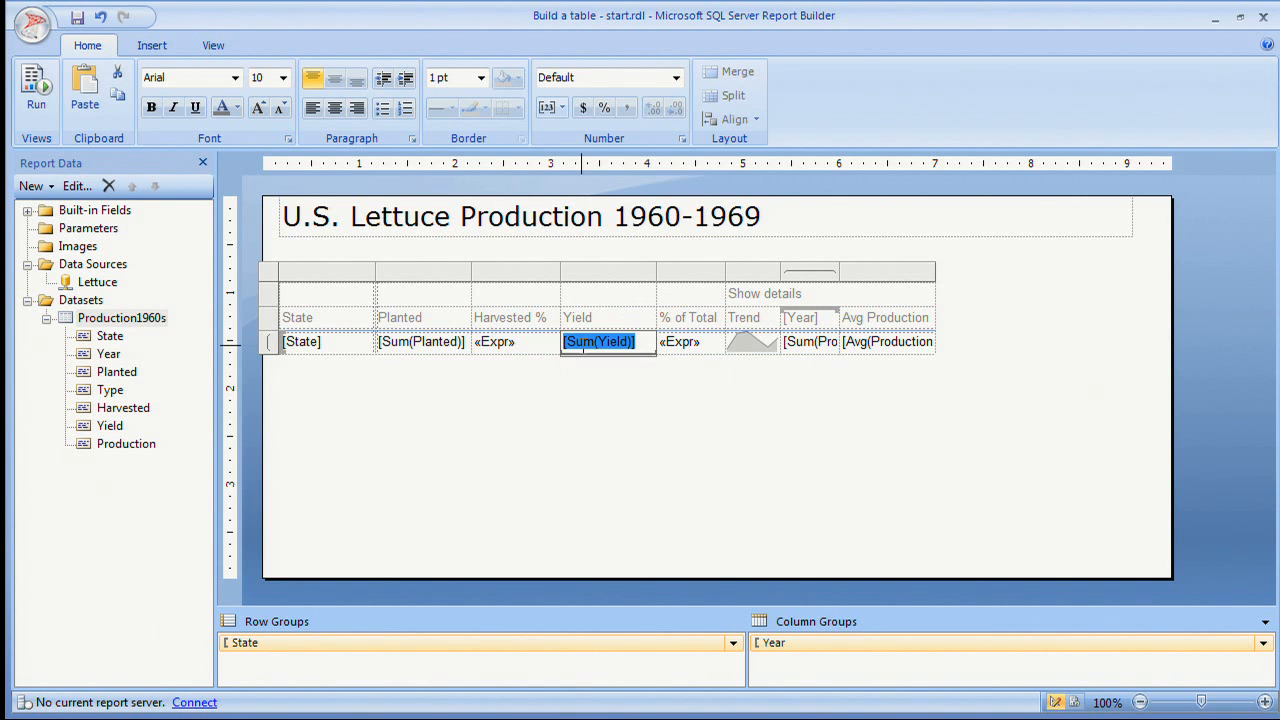
- Summarize the Yield values by Avg and narrow the Yield column to about two thirds of its width
right_click(579, 346)
mouse_move(630, 453)
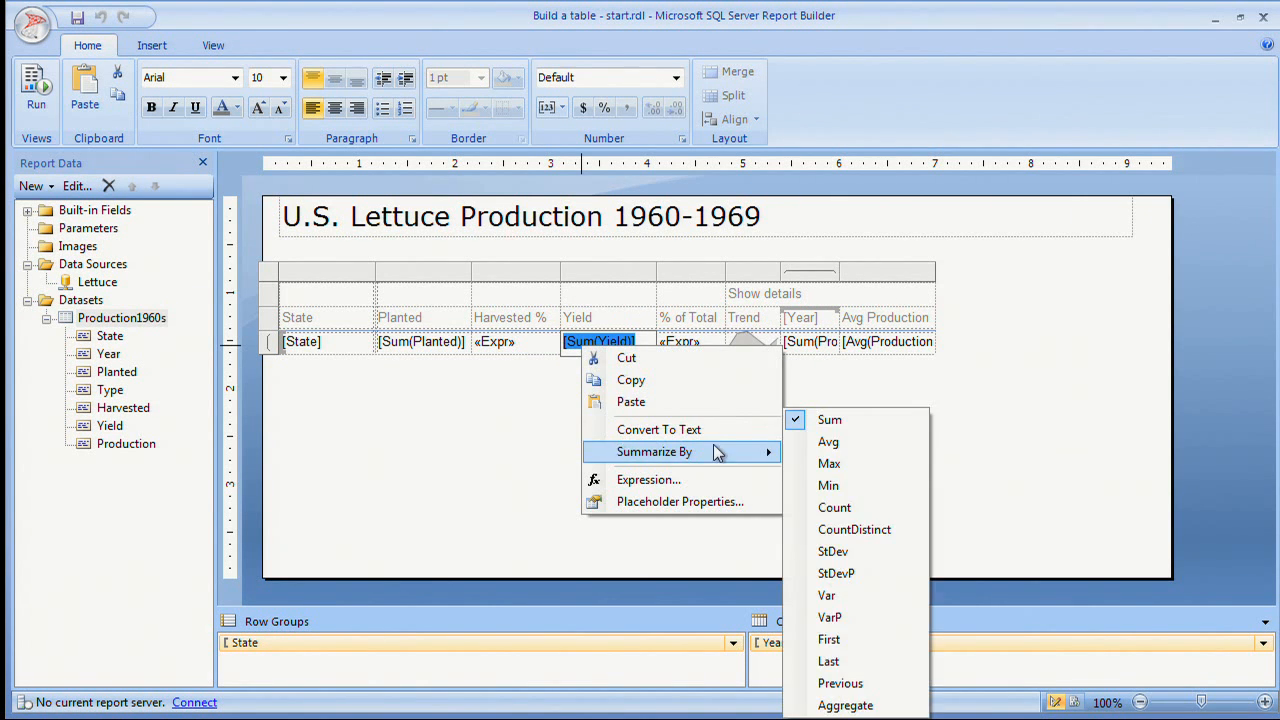
click(857, 448)
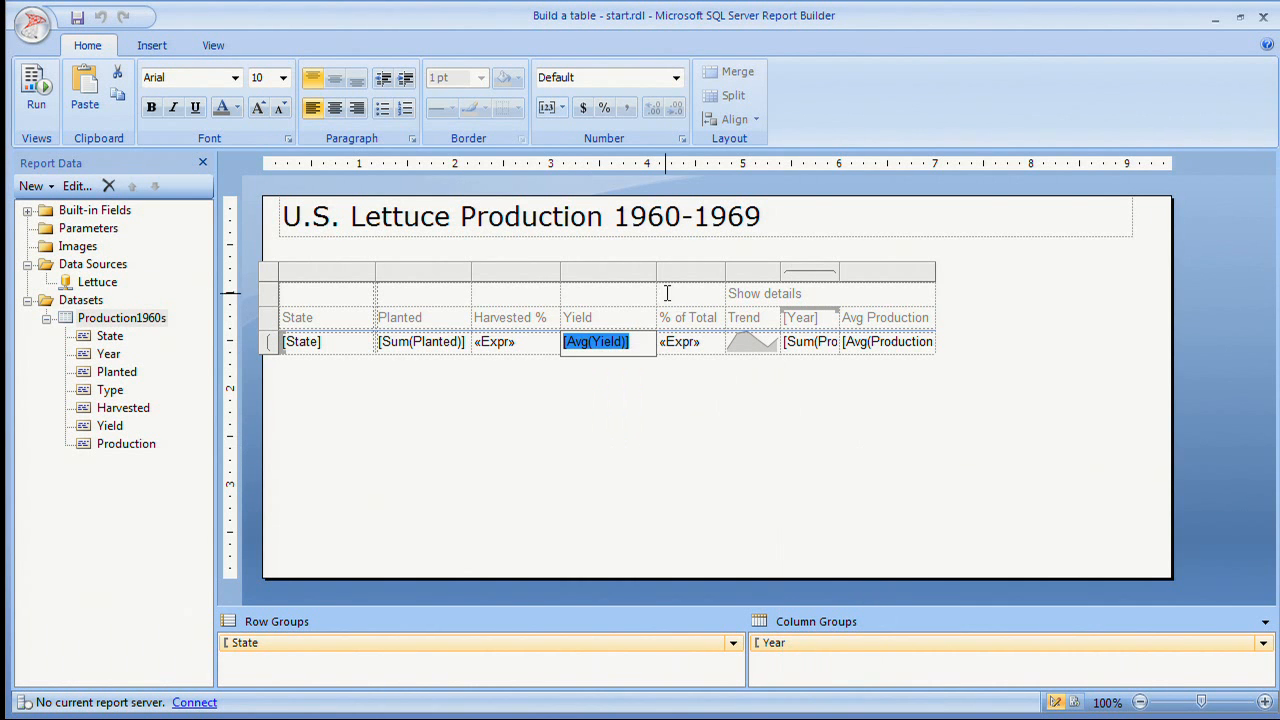
drag(655, 270, 622, 273)
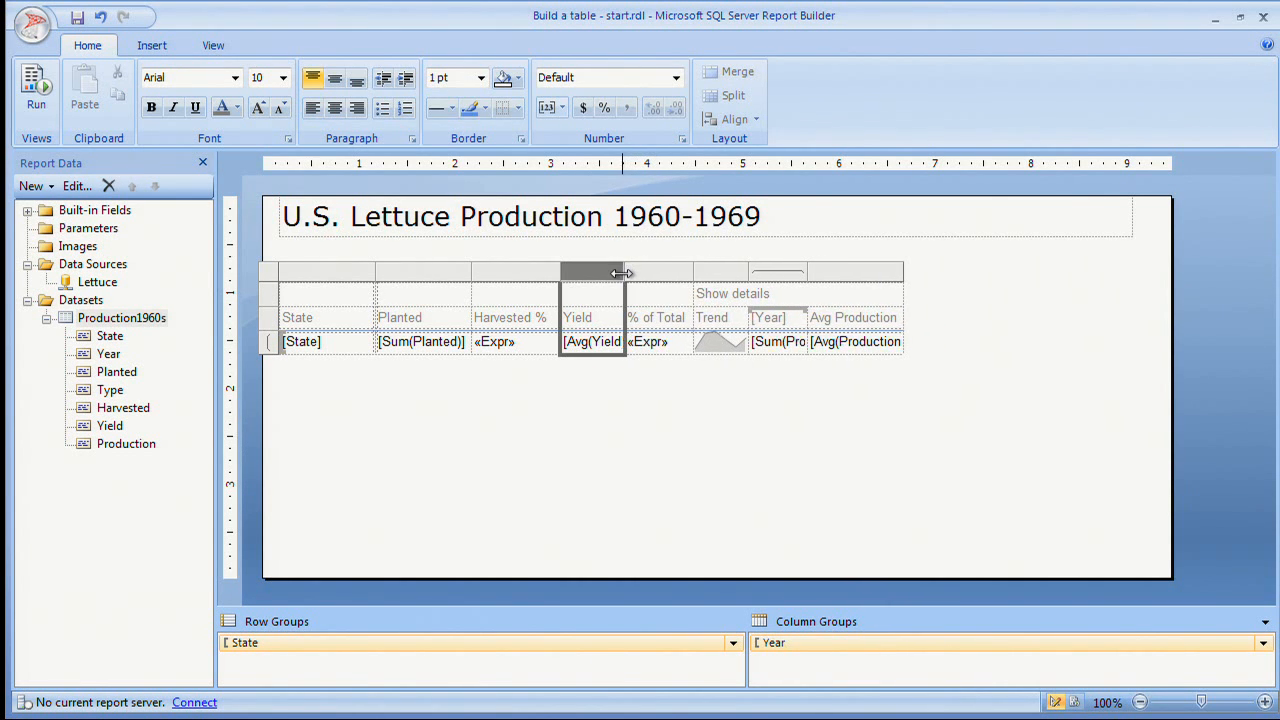
click(569, 388)
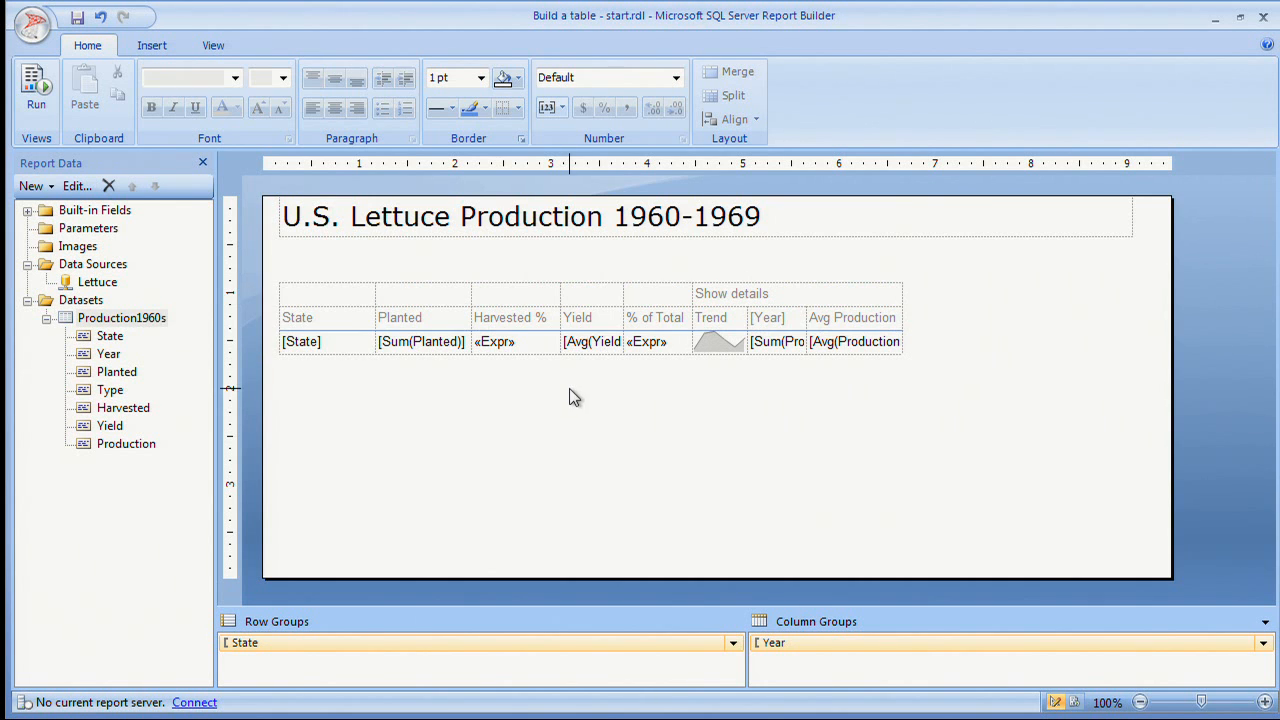
- Insert a new row inside the State group, below the existing data row
click(306, 348)
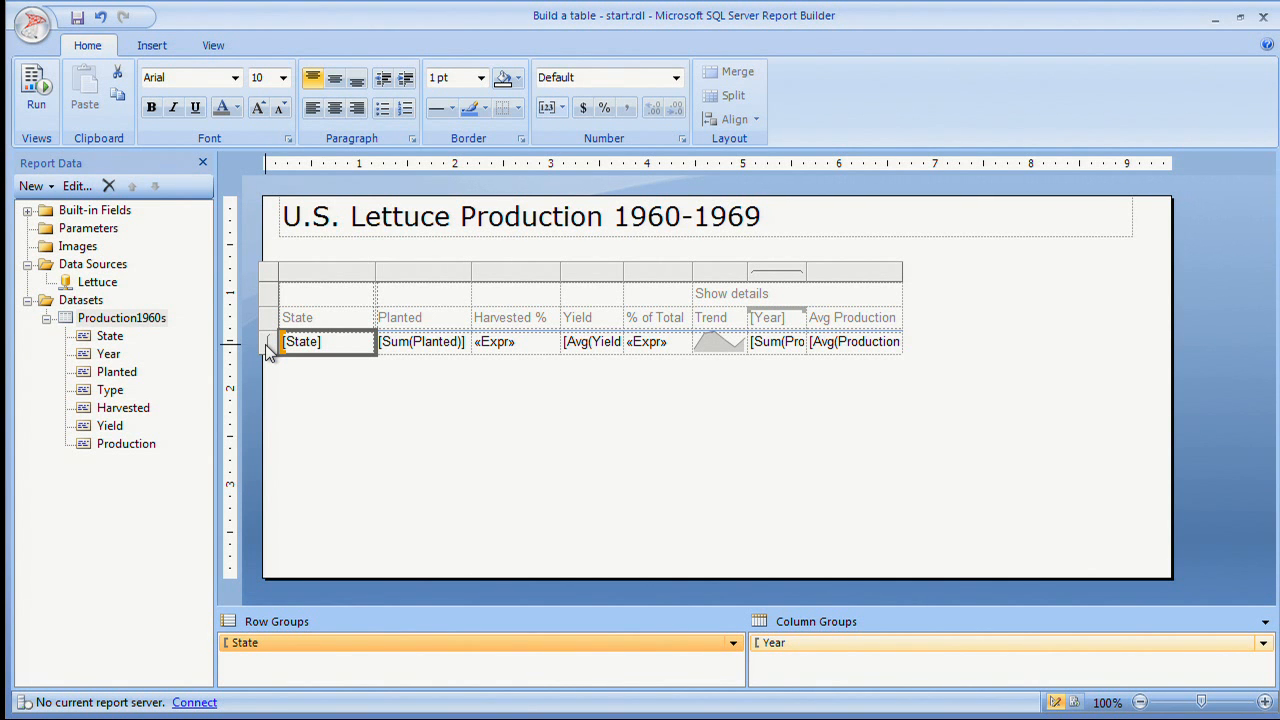
right_click(265, 344)
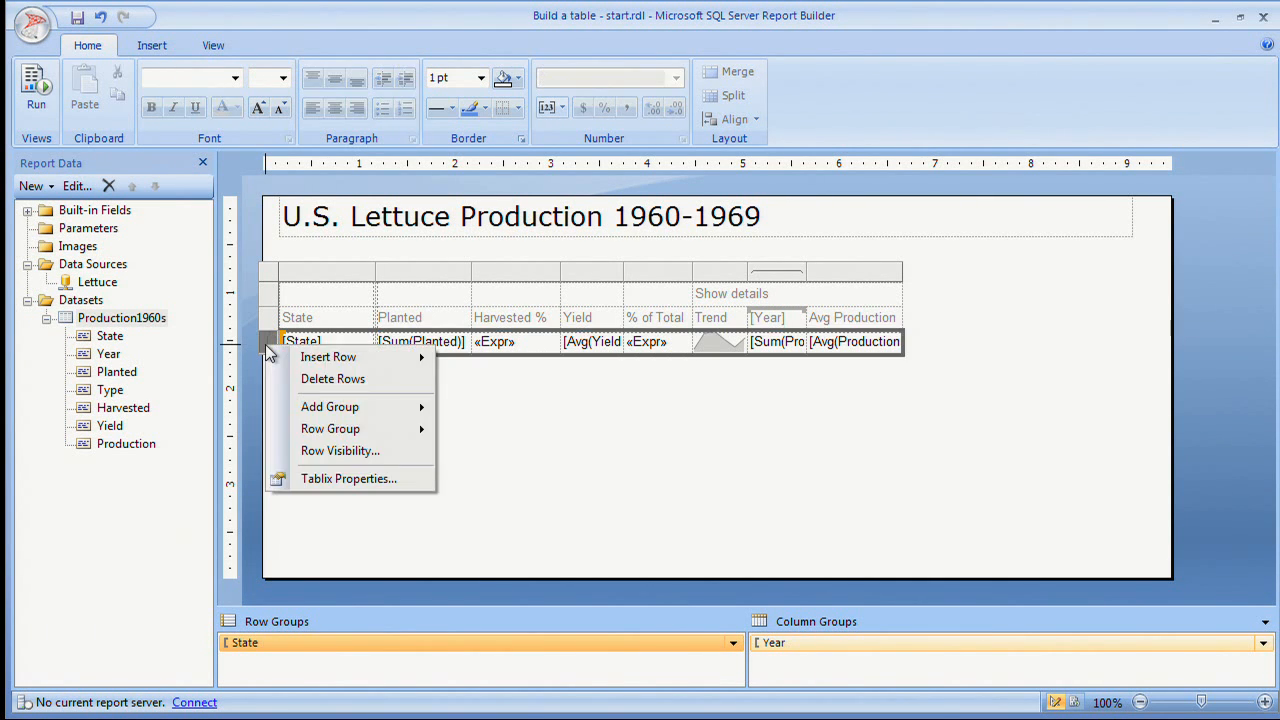
mouse_move(306, 357)
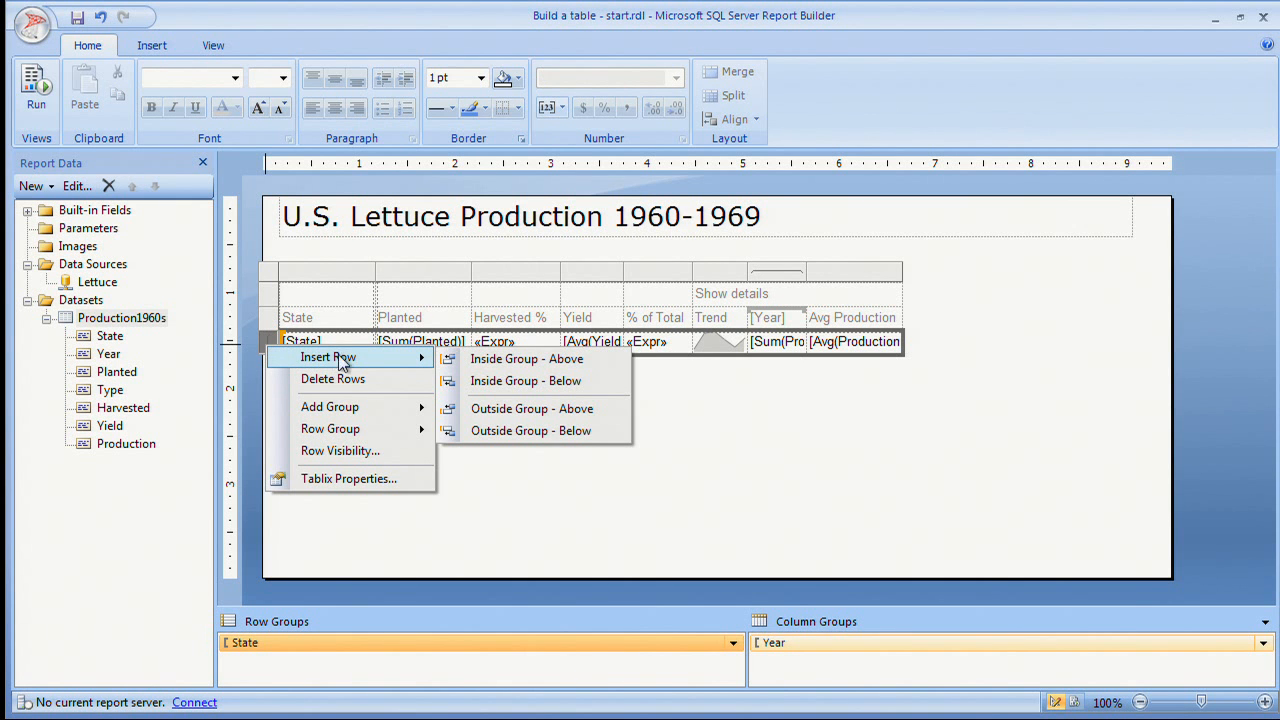
click(504, 381)
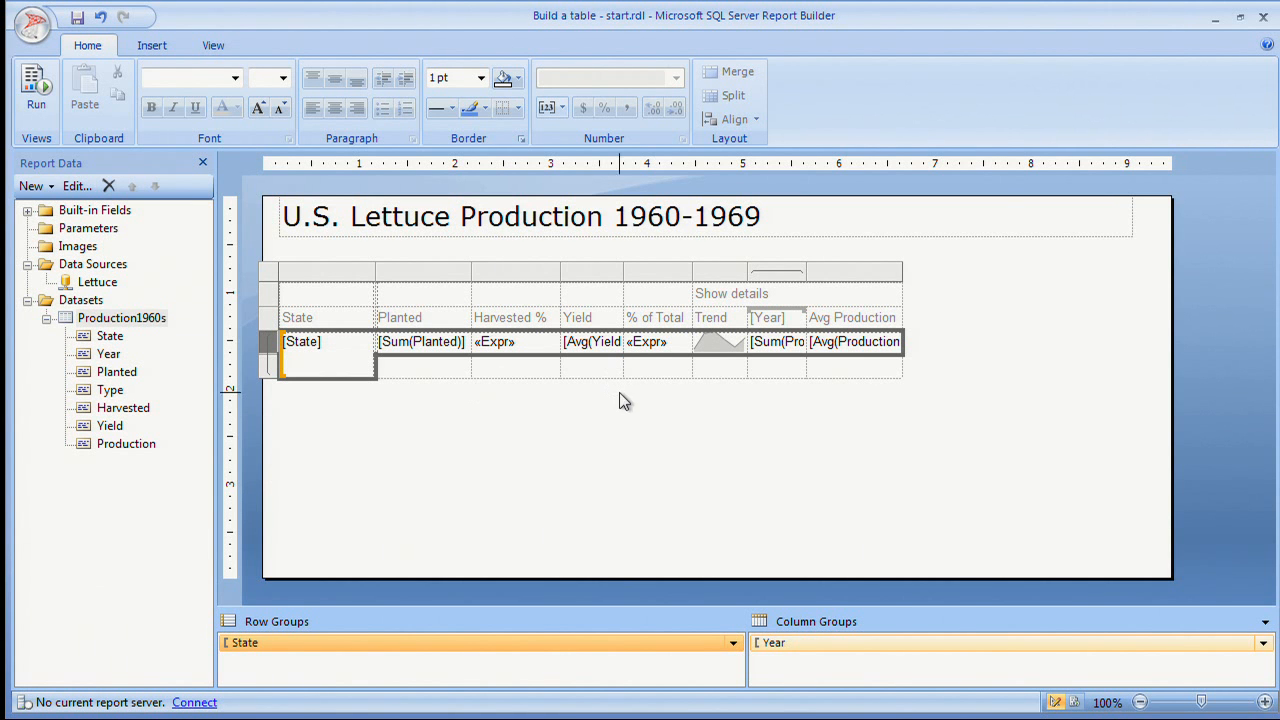
- Insert a basic data bar in the new row's cell under % of Total and shrink that row to a thin strip
click(653, 365)
right_click(656, 368)
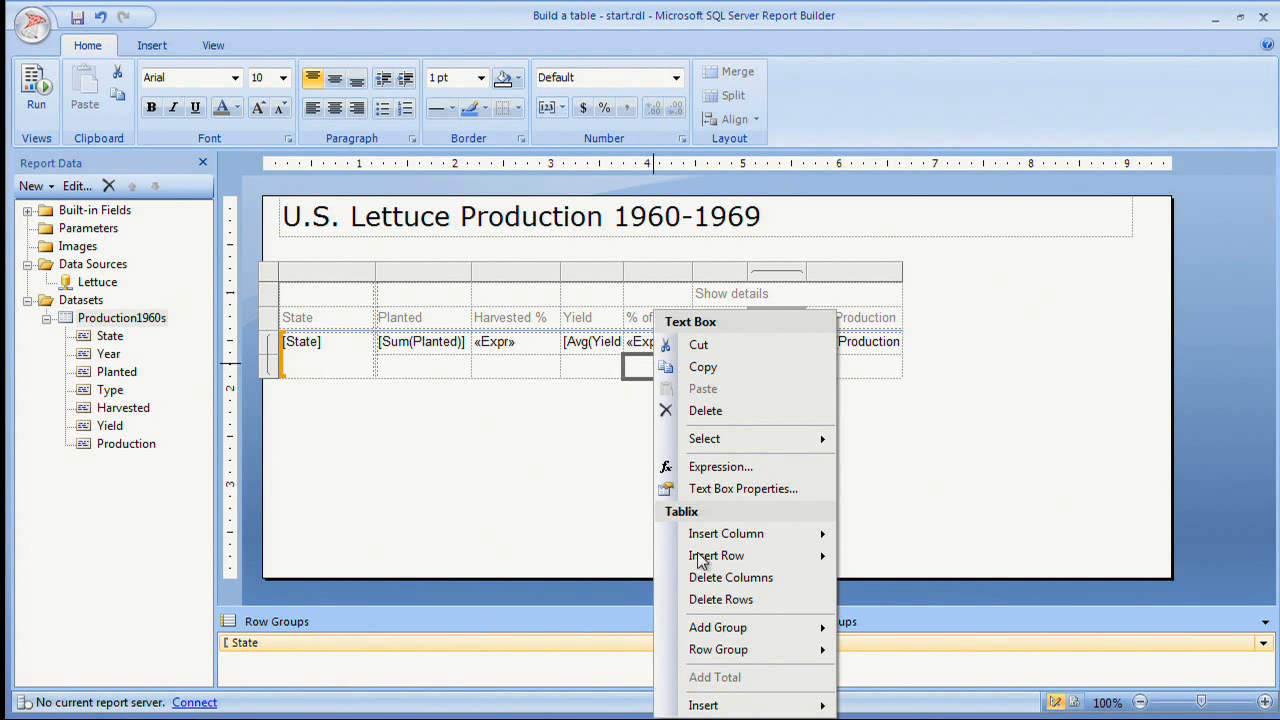
mouse_move(737, 703)
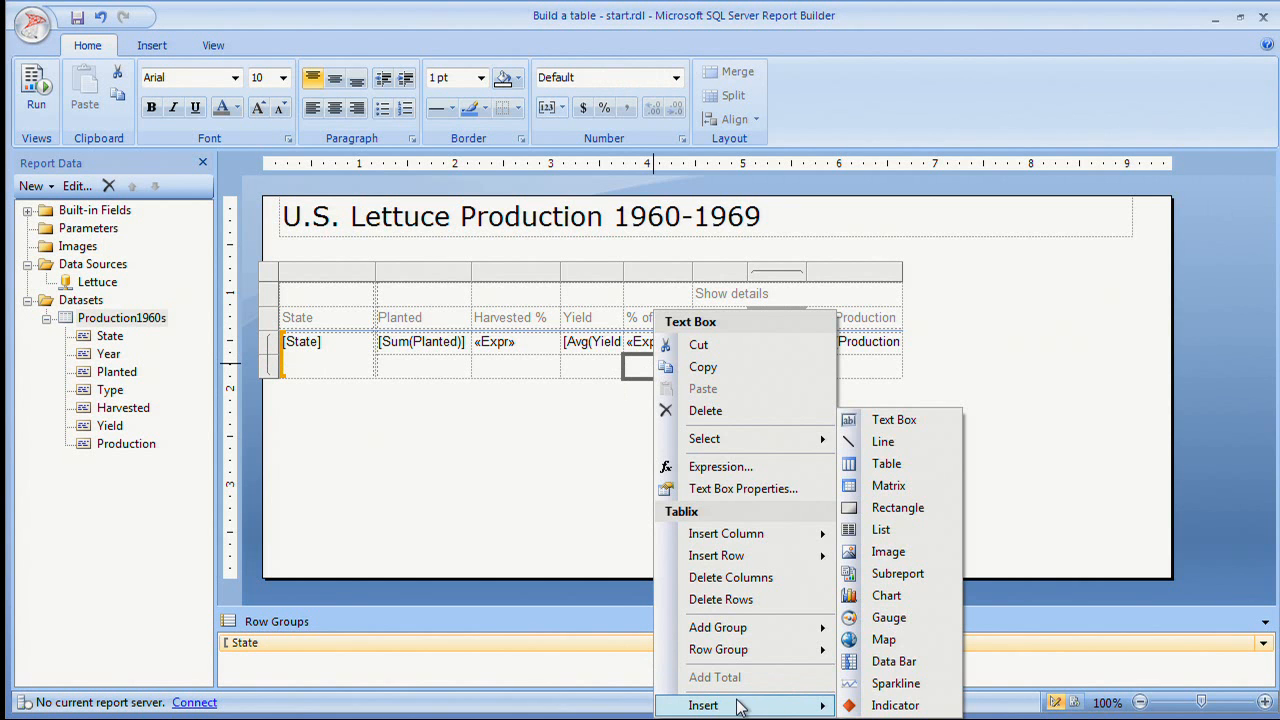
click(896, 664)
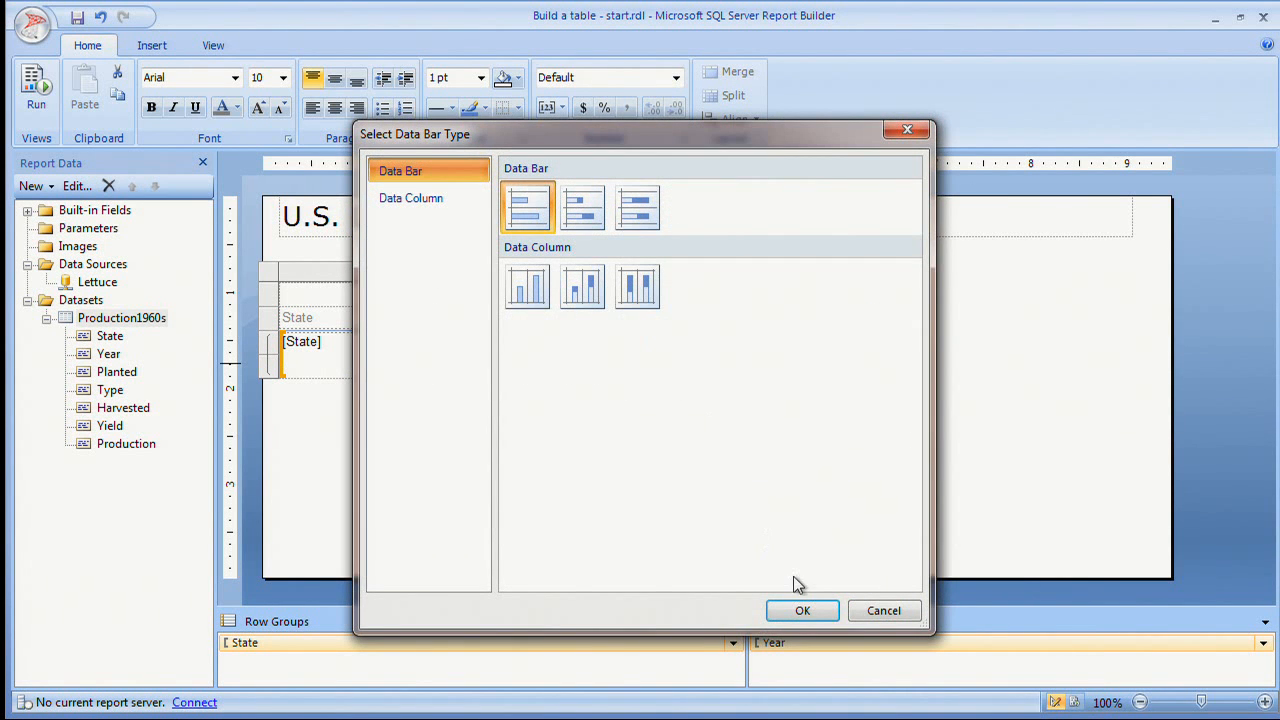
click(803, 610)
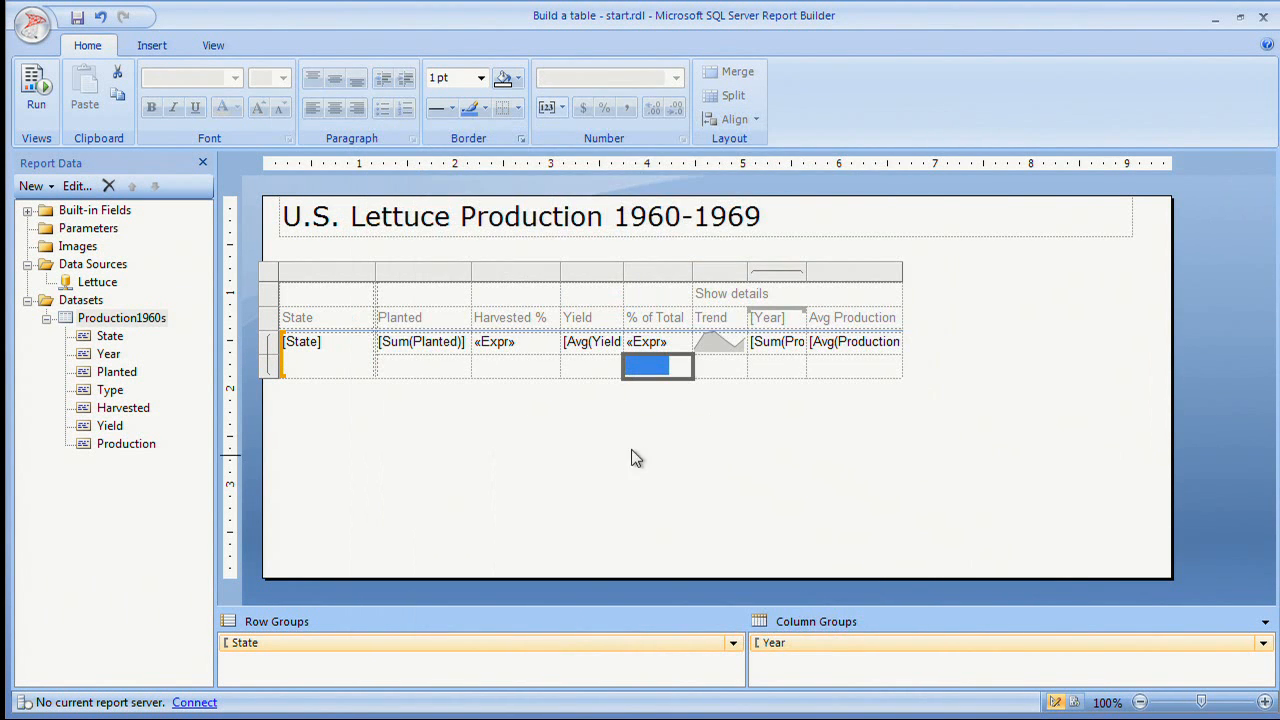
drag(273, 378, 273, 359)
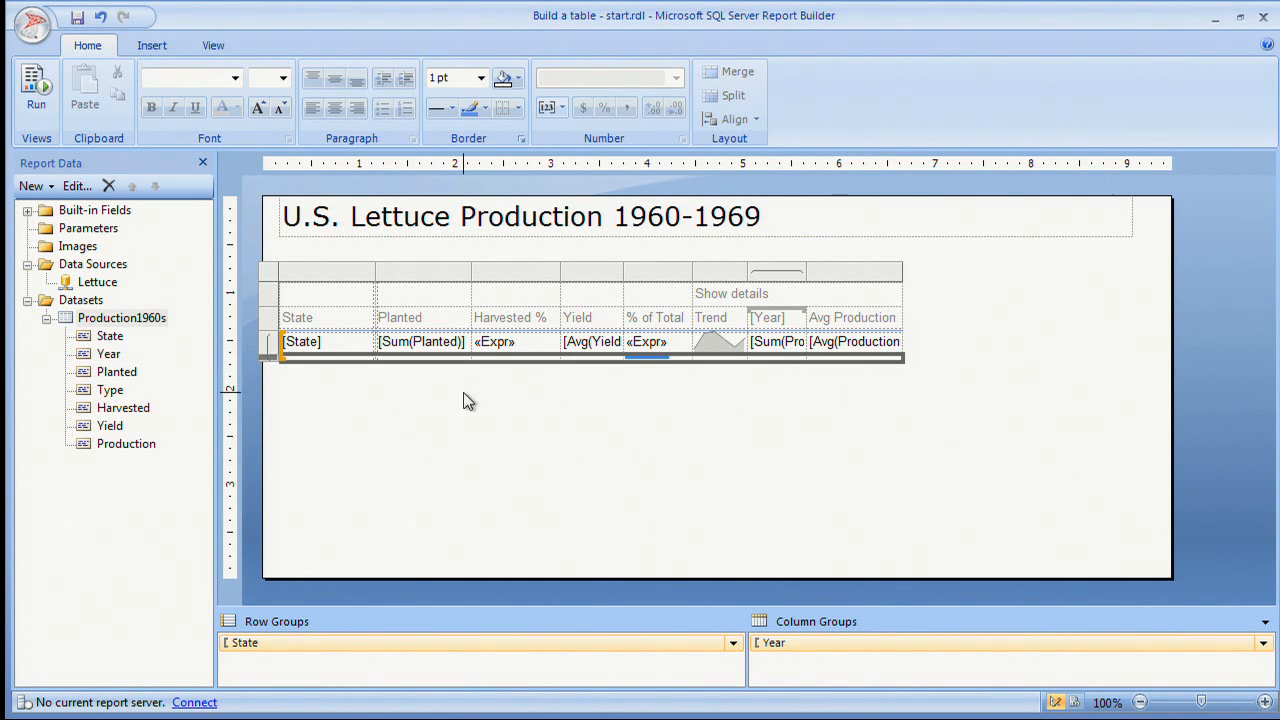
- Copy the full expression of the % of Total data cell and leave the cell's expression as it is
click(655, 343)
right_click(660, 345)
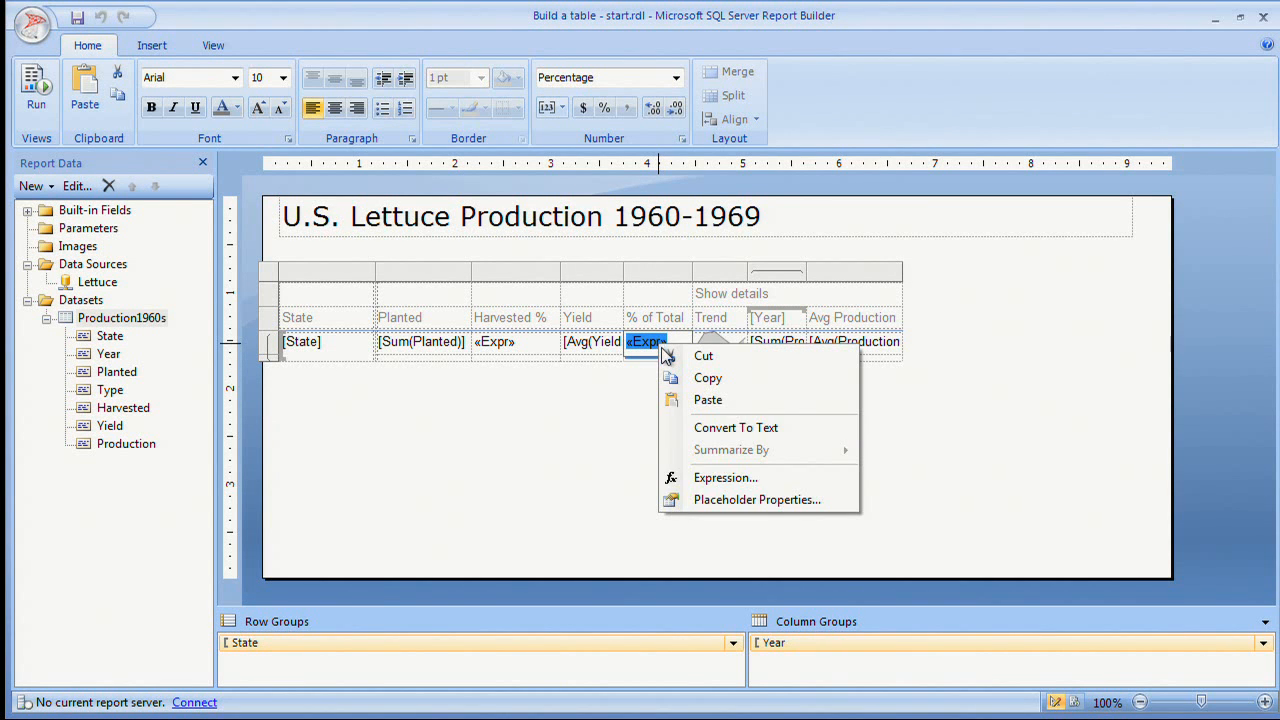
click(744, 479)
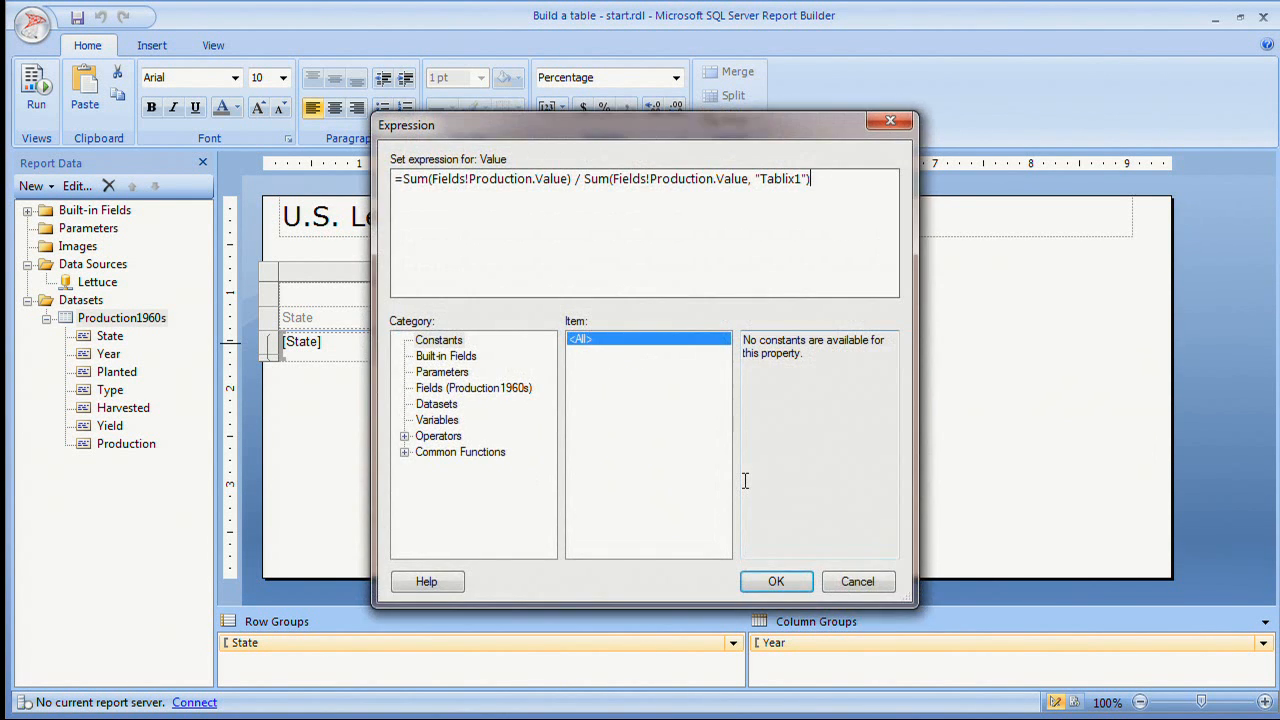
key(ctrl+a)
key(ctrl+c)
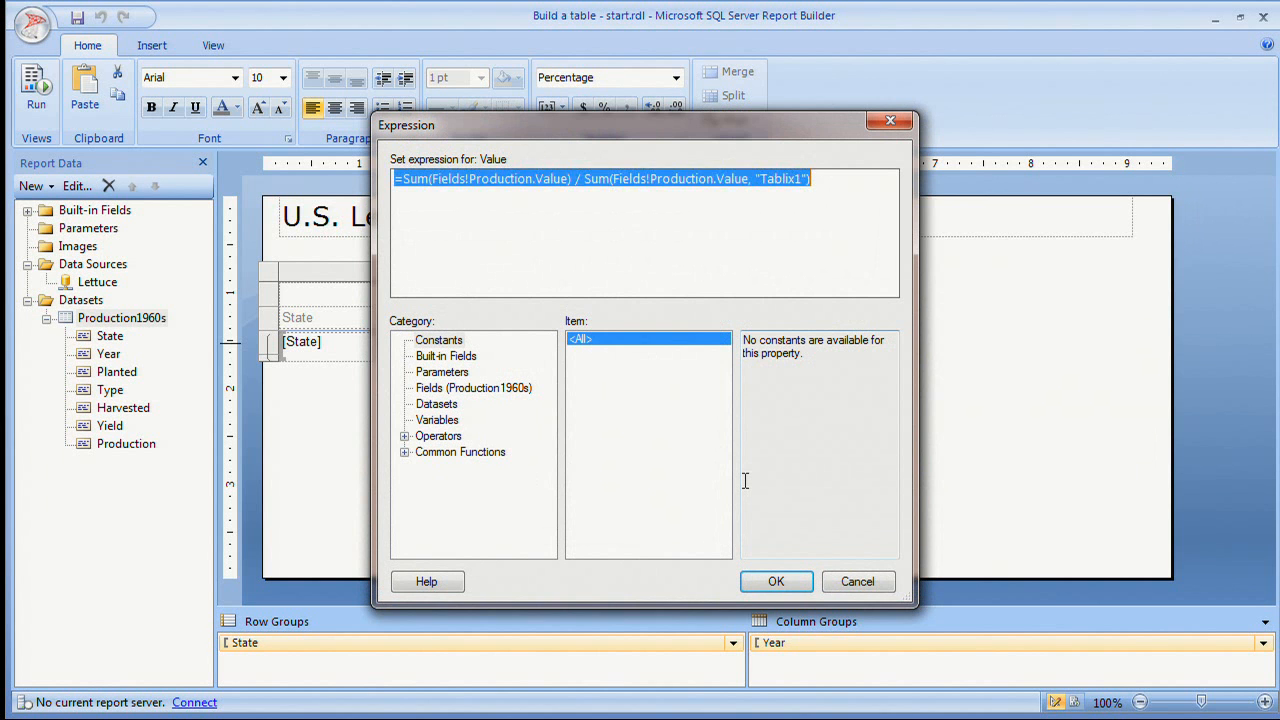
key(Escape)
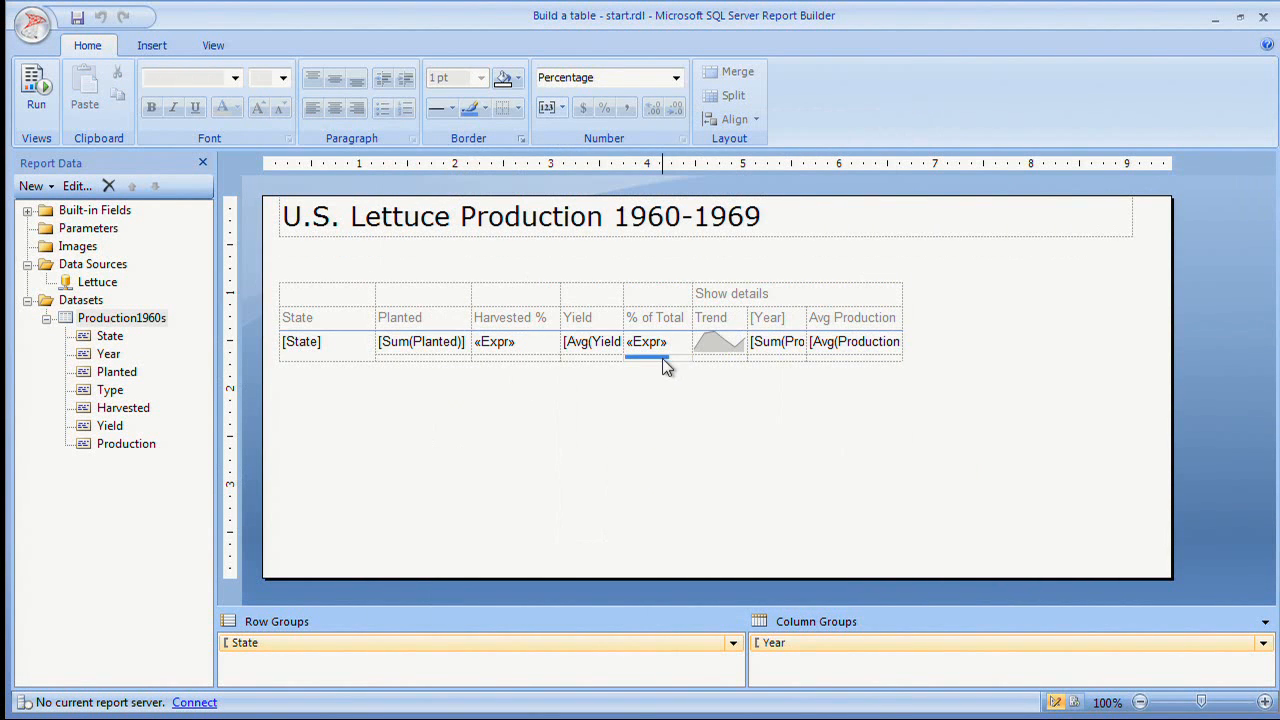
- Set the data bar's value to the expression =Sum(Fields!Production.Value) / Sum(Fields!Production.Value, "Tablix1") and preview the report, returning to the design
right_click(655, 354)
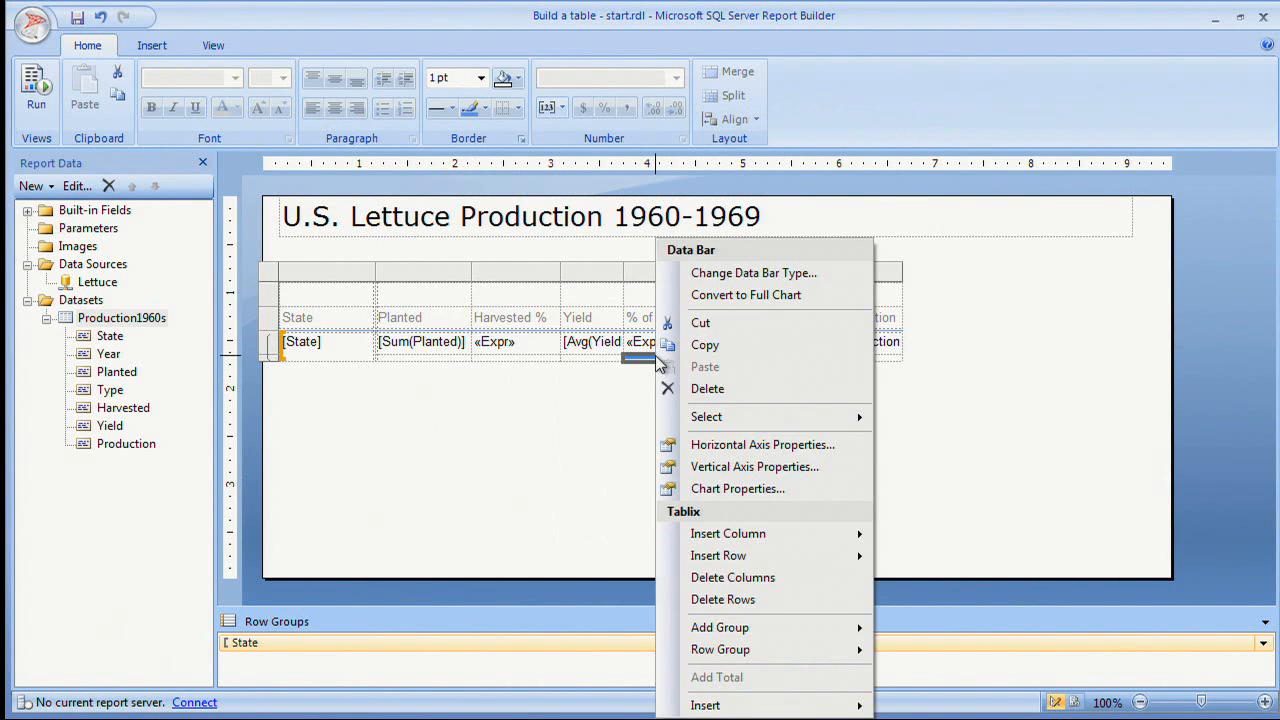
key(Escape)
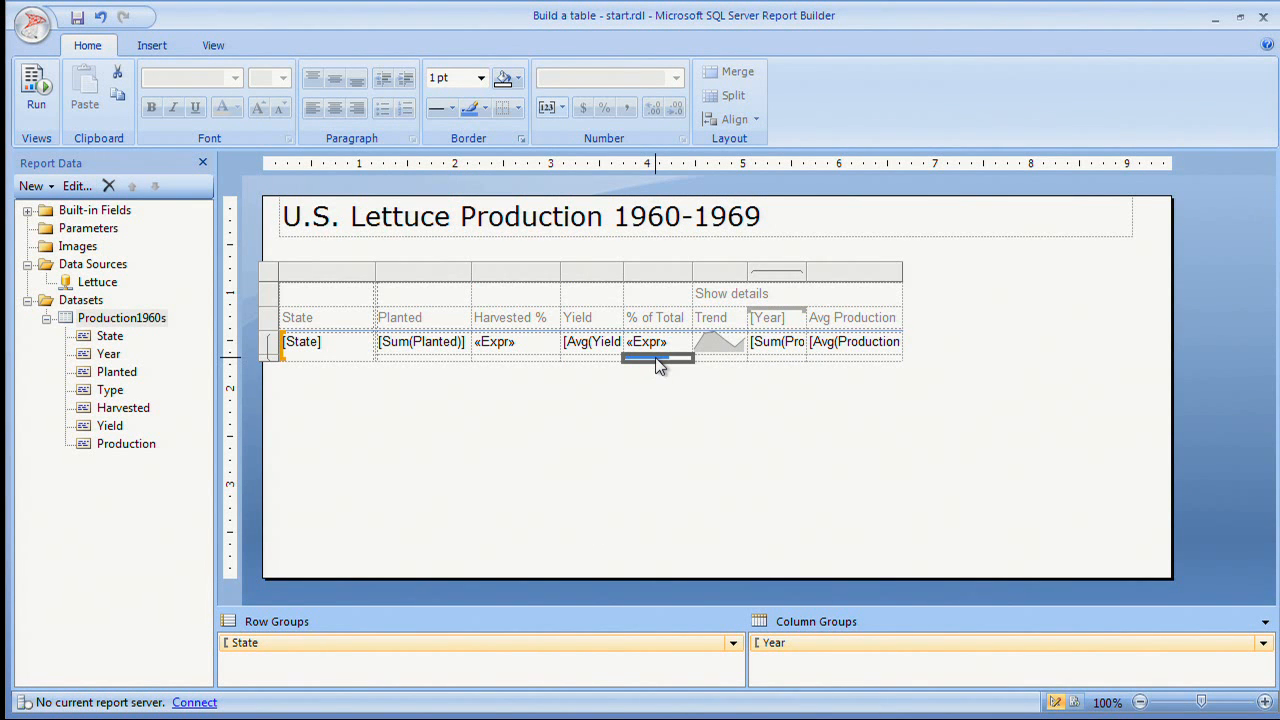
click(655, 357)
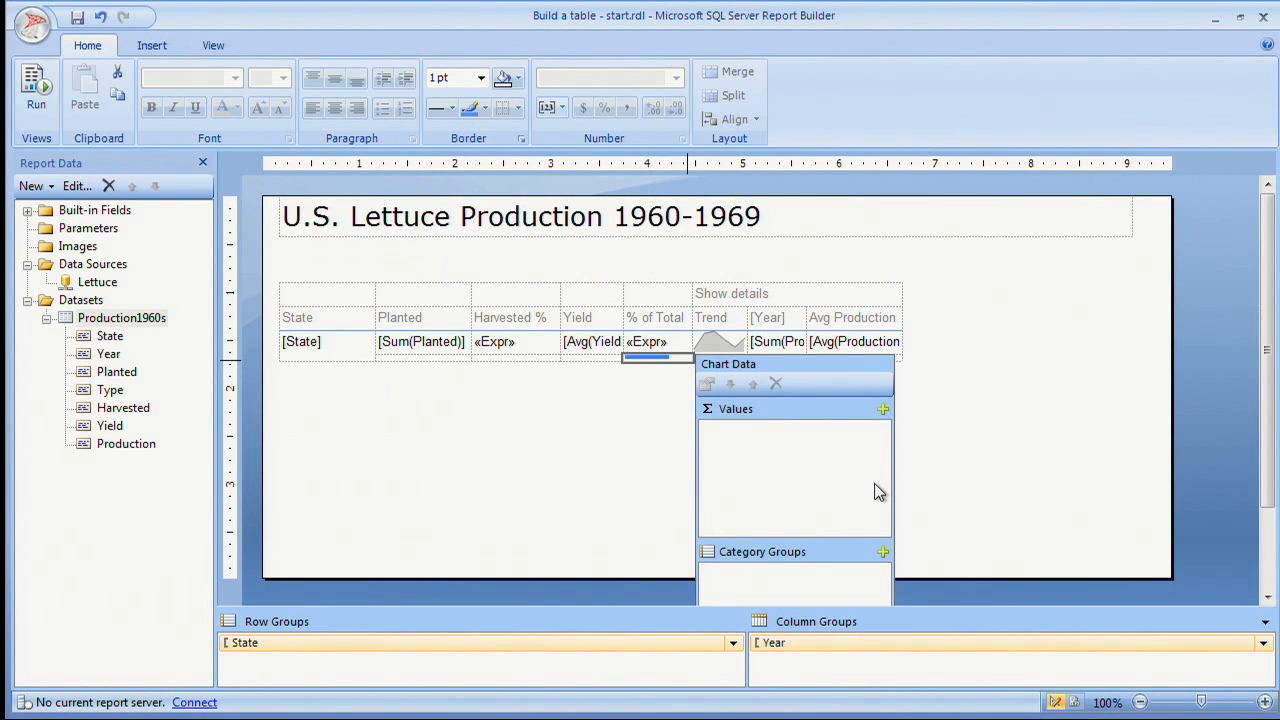
click(884, 410)
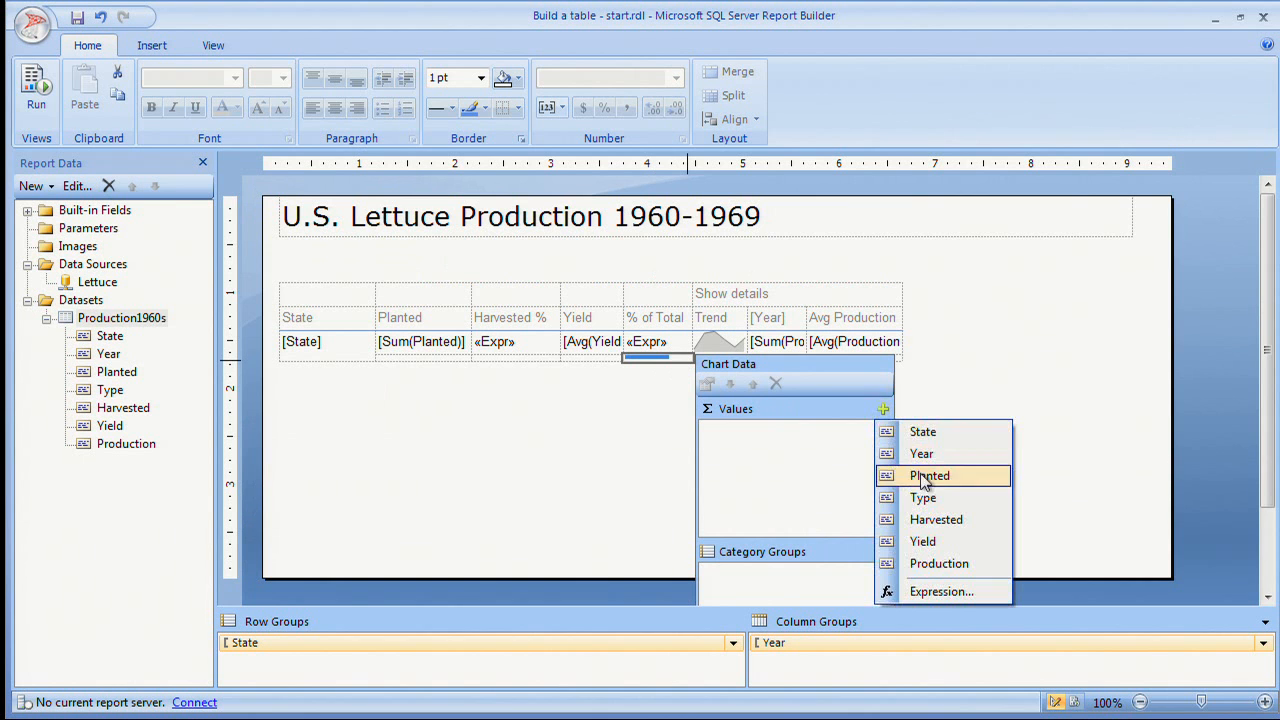
click(937, 592)
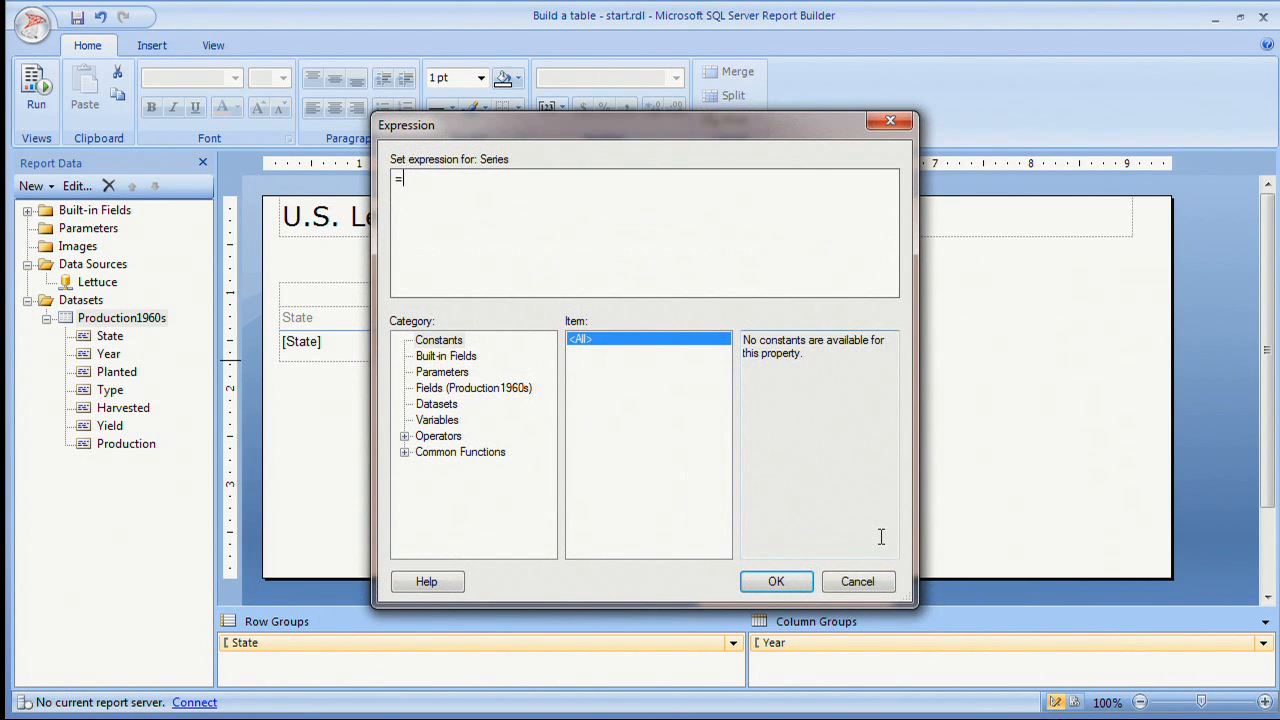
key(ctrl+v)
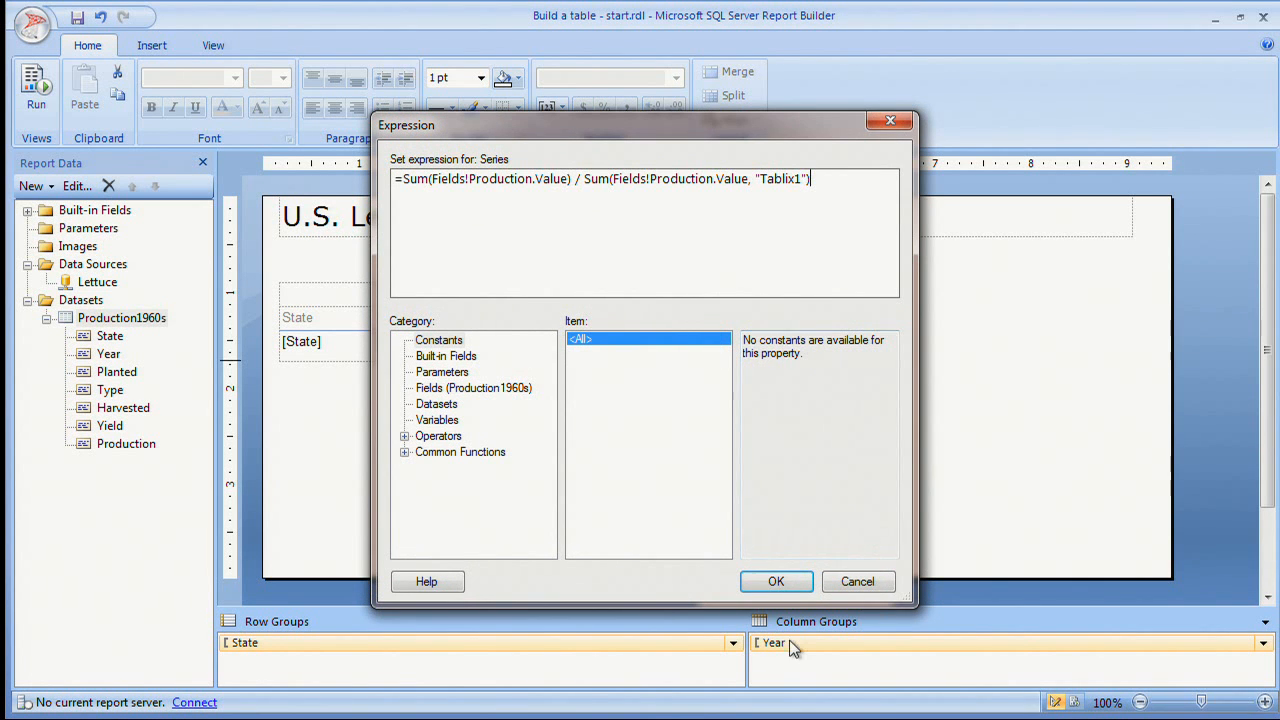
click(787, 583)
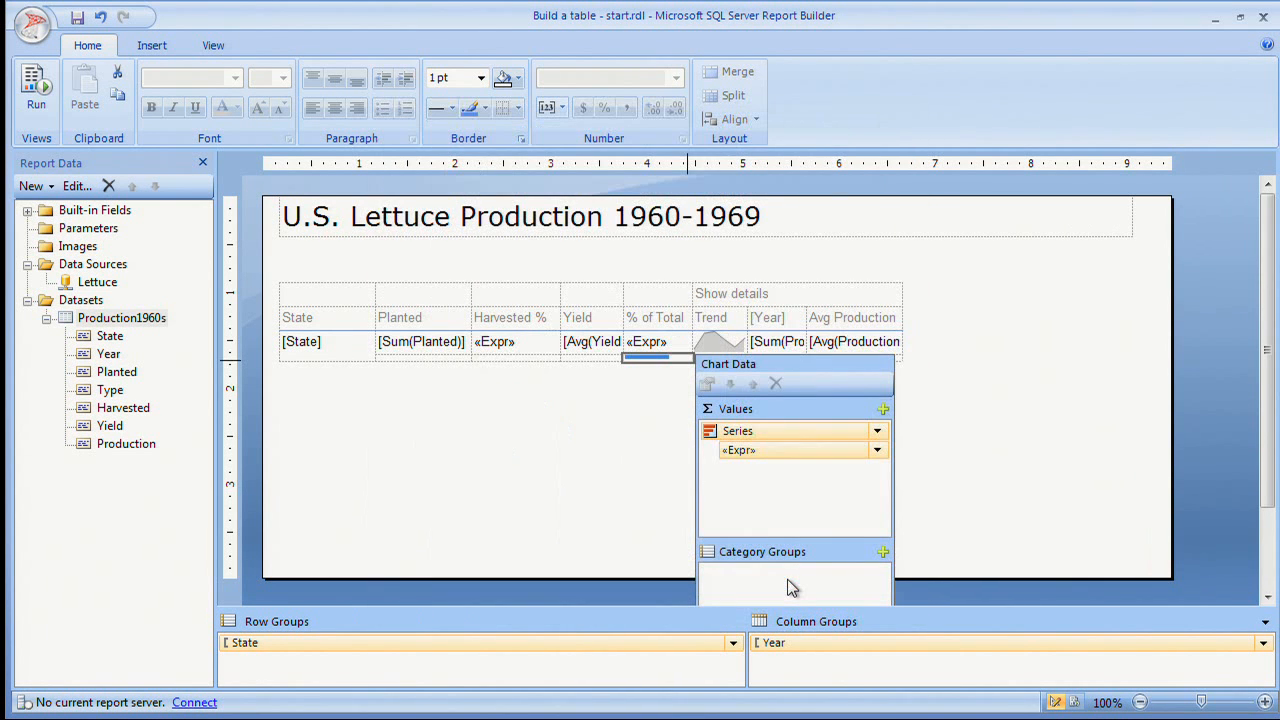
click(663, 402)
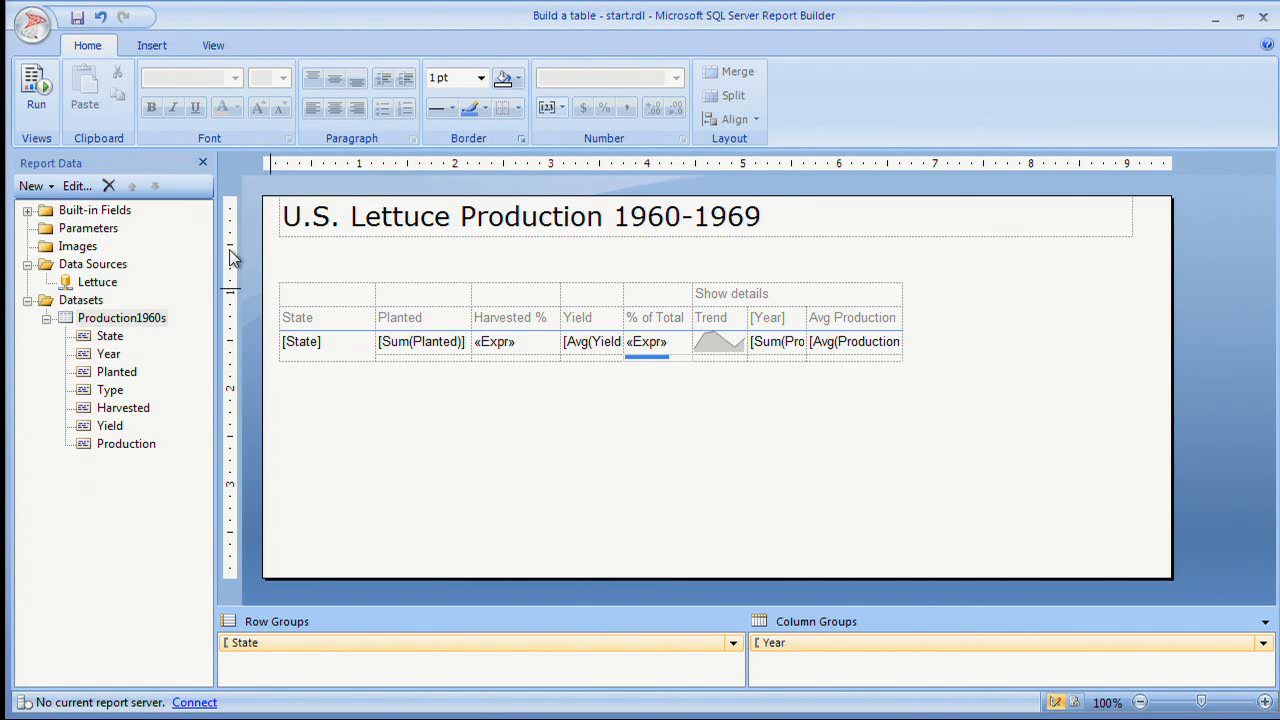
click(37, 100)
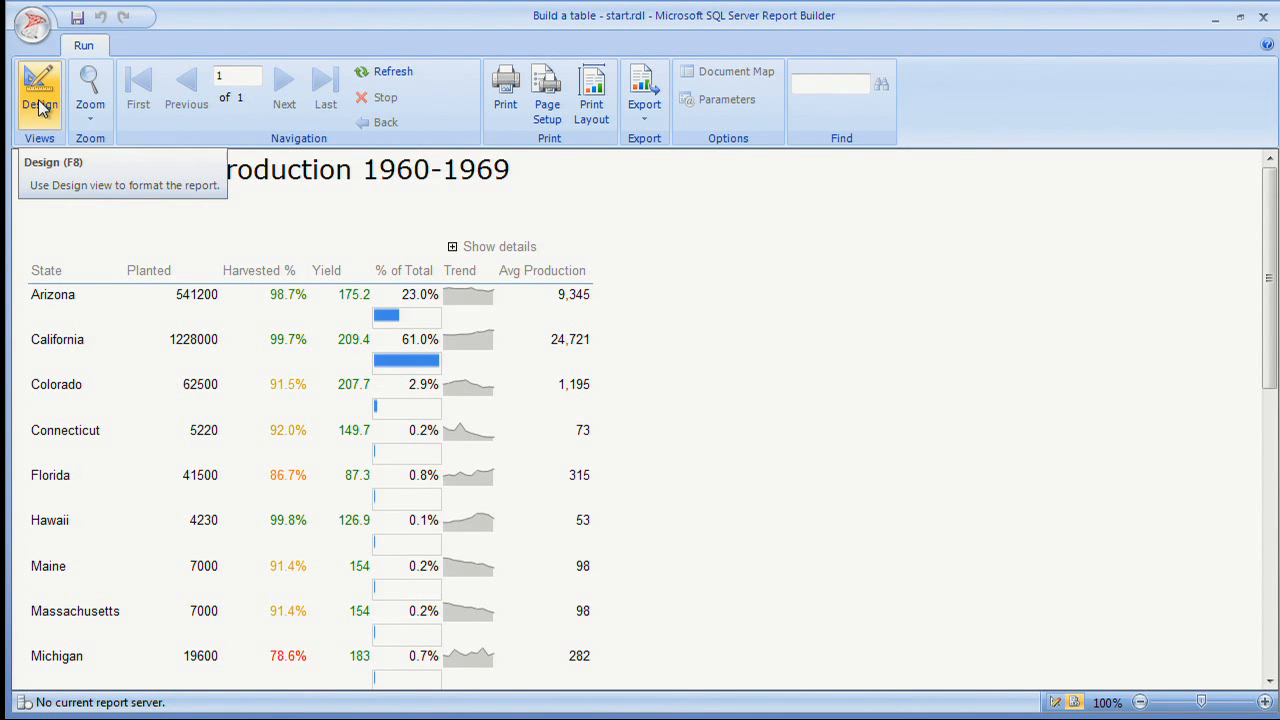
click(38, 103)
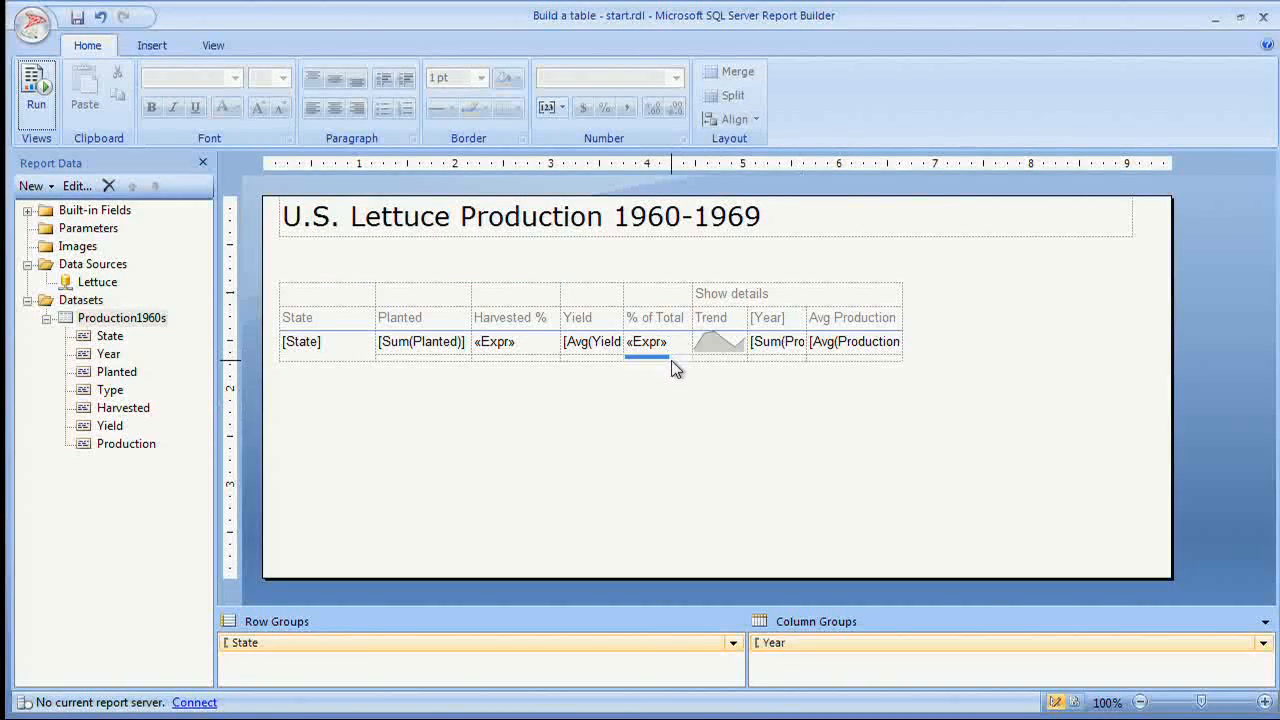
- Cut the % of Total expression text box, insert a rectangle in its emptied cell, and paste the text box into the rectangle
click(676, 356)
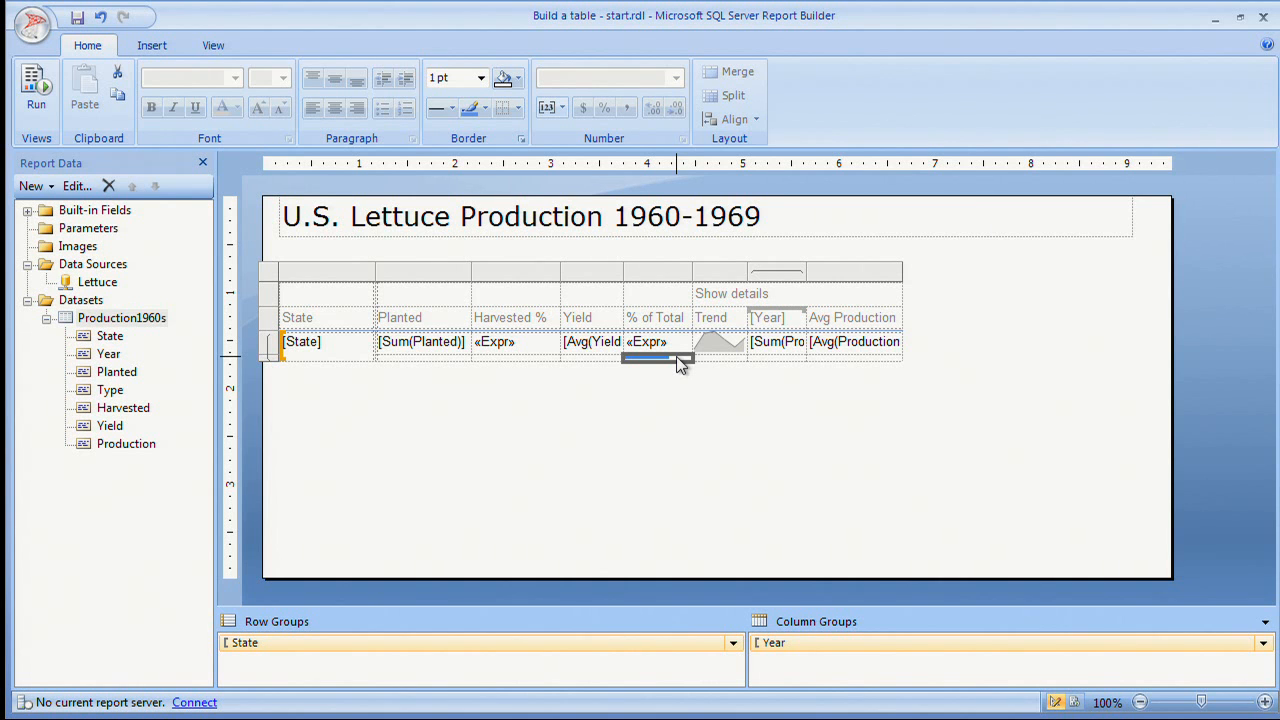
key(Escape)
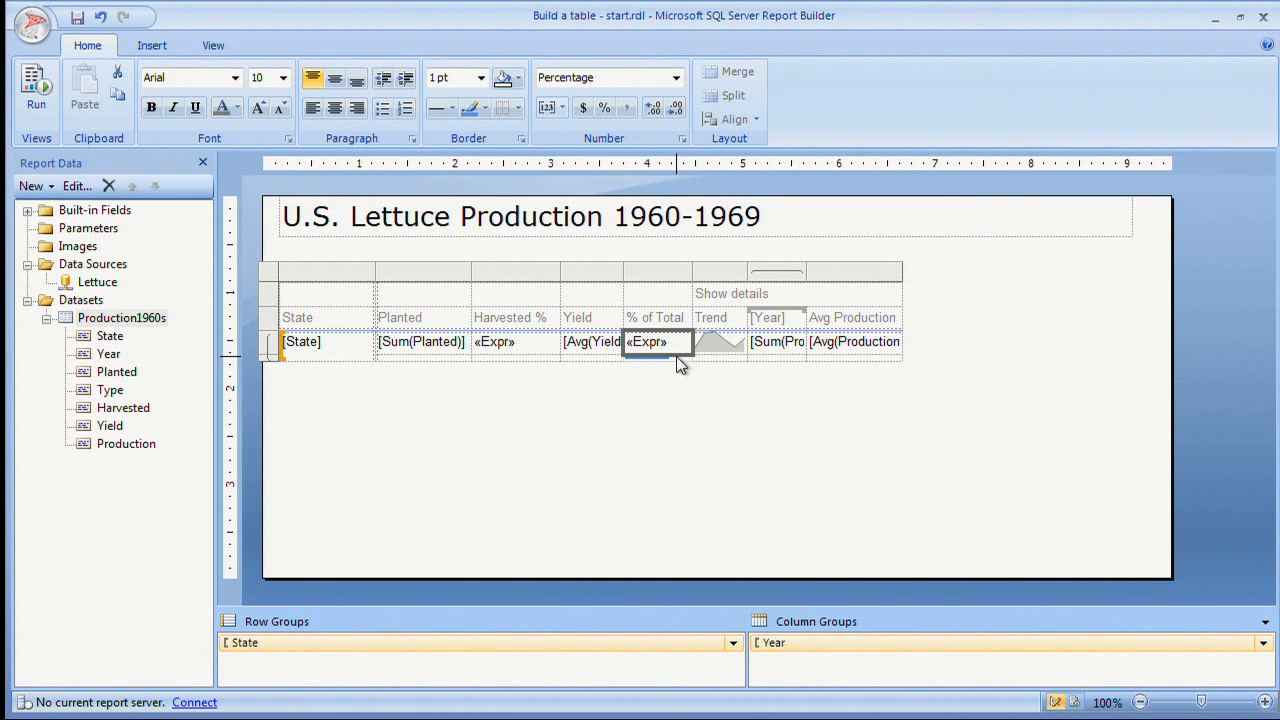
key(Delete)
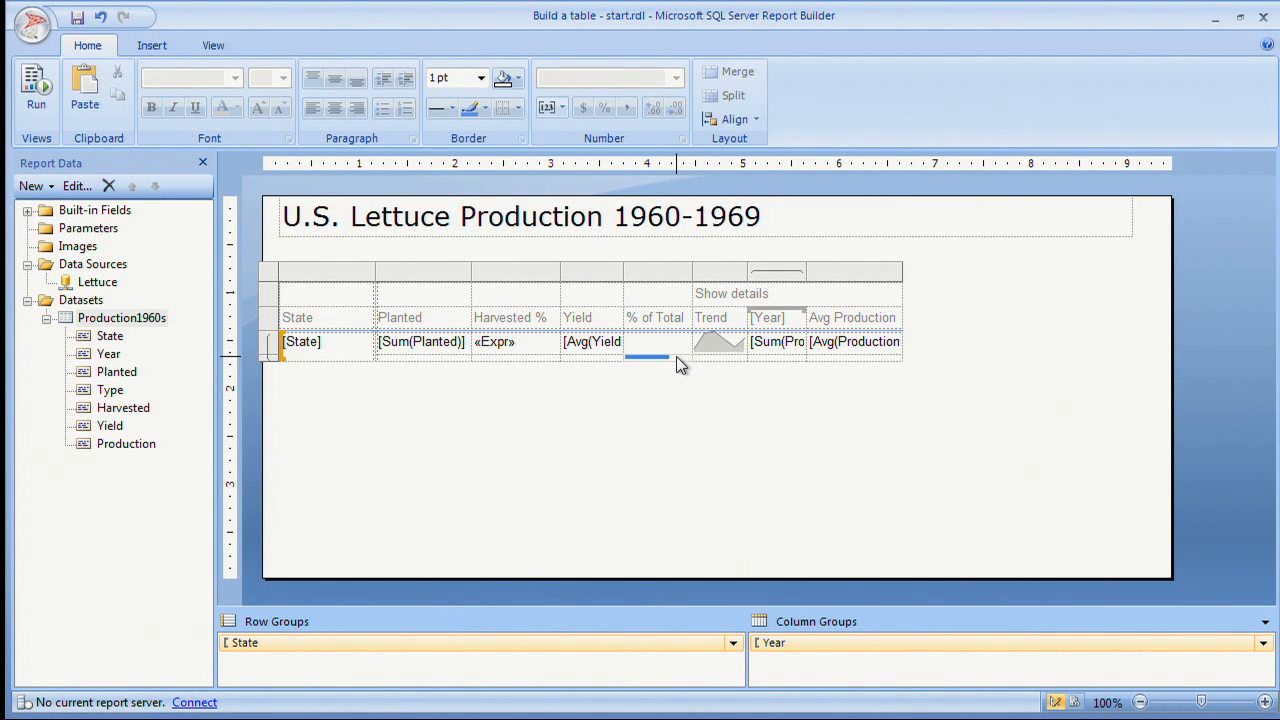
right_click(662, 342)
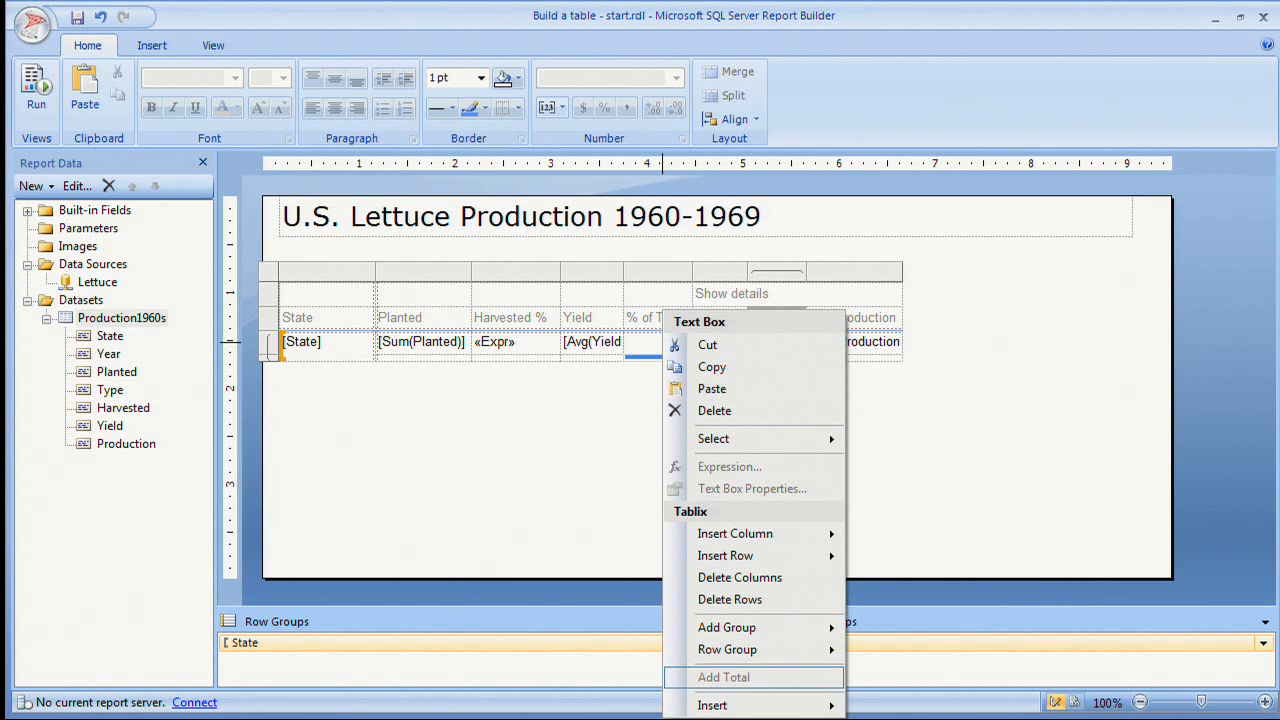
mouse_move(830, 706)
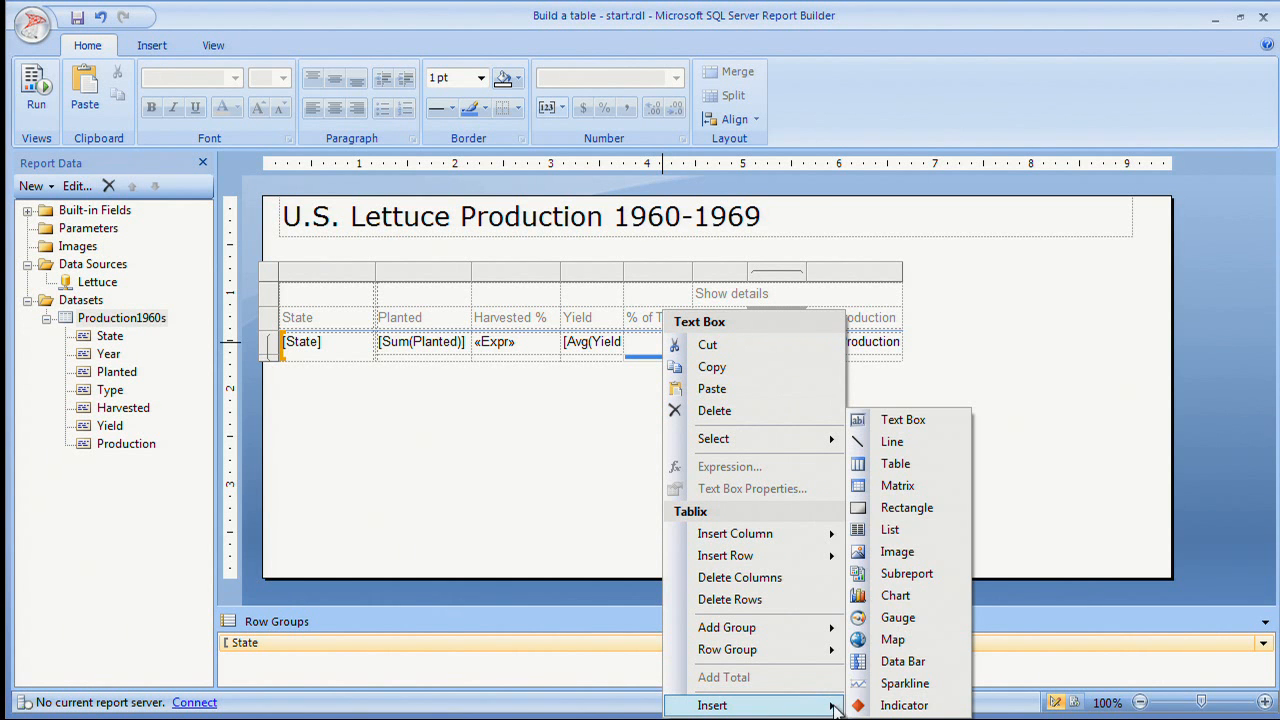
click(898, 510)
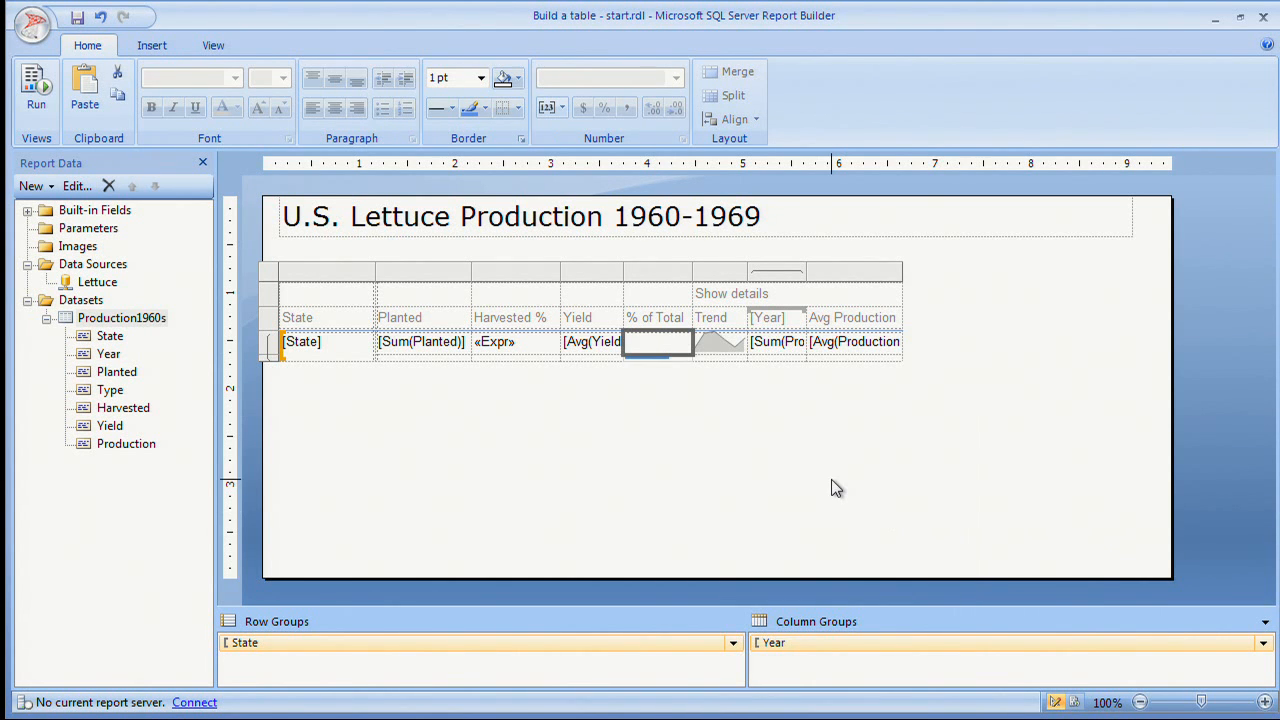
key(ctrl+v)
click(718, 449)
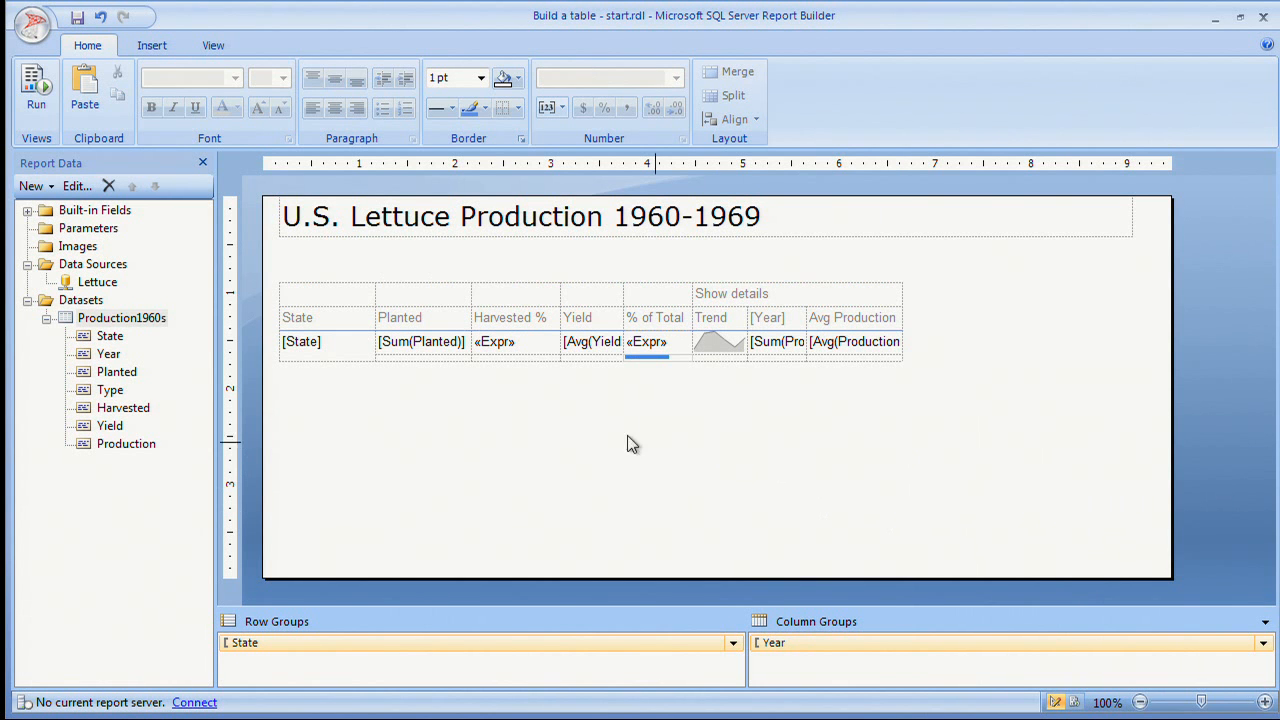
- Increase the State data row's height to about twice its size
click(283, 352)
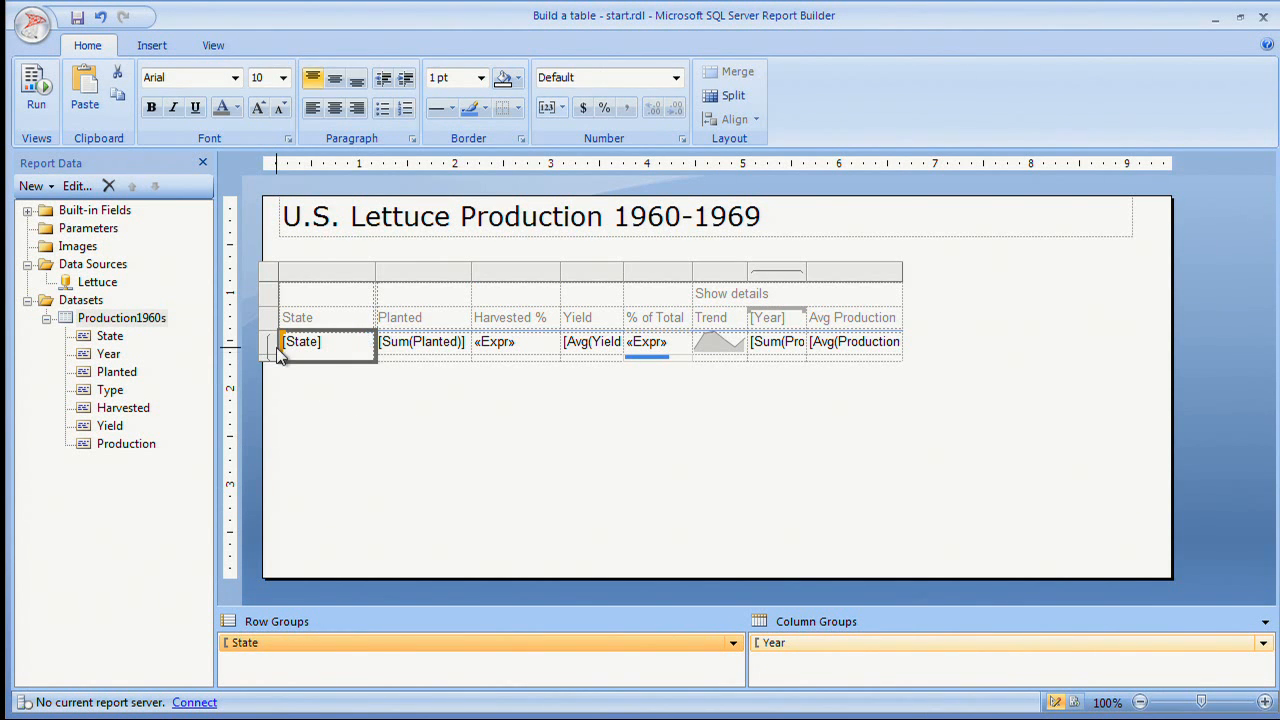
click(270, 345)
drag(270, 359, 270, 384)
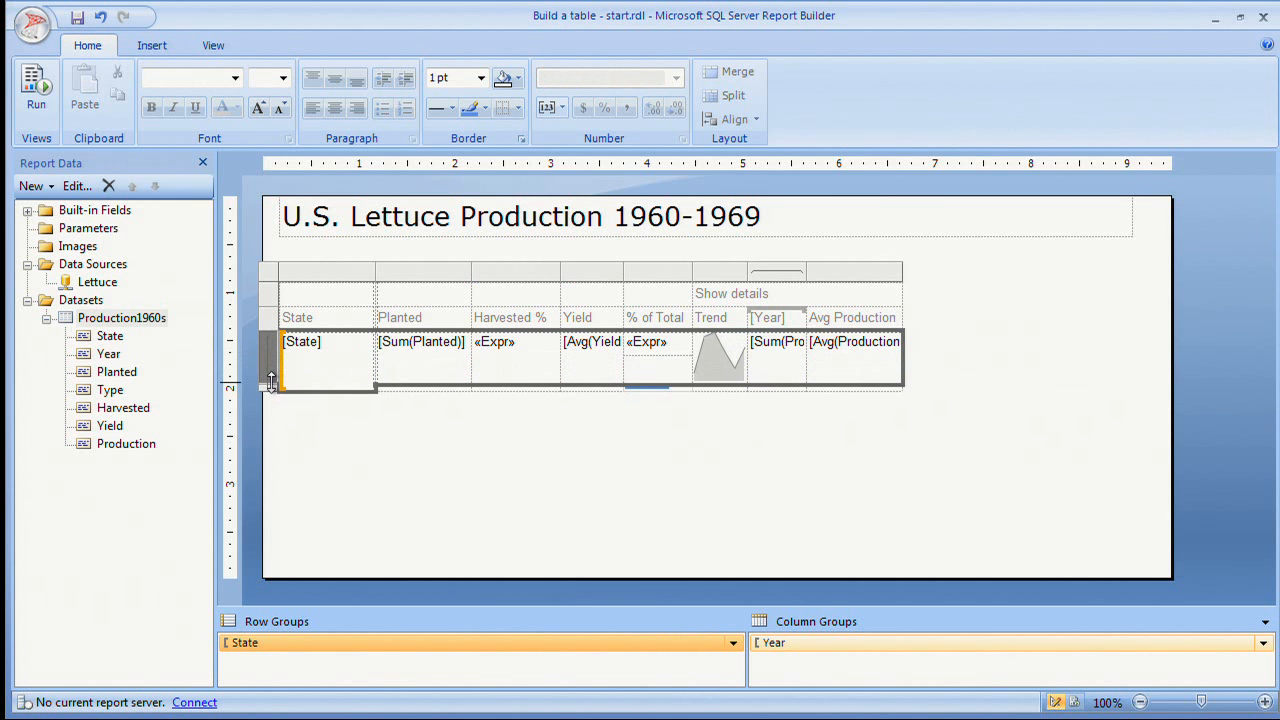
- Move the data bar from the thin row into the % of Total rectangle, directly beneath the expression, and nudge it up slightly
click(672, 405)
click(659, 388)
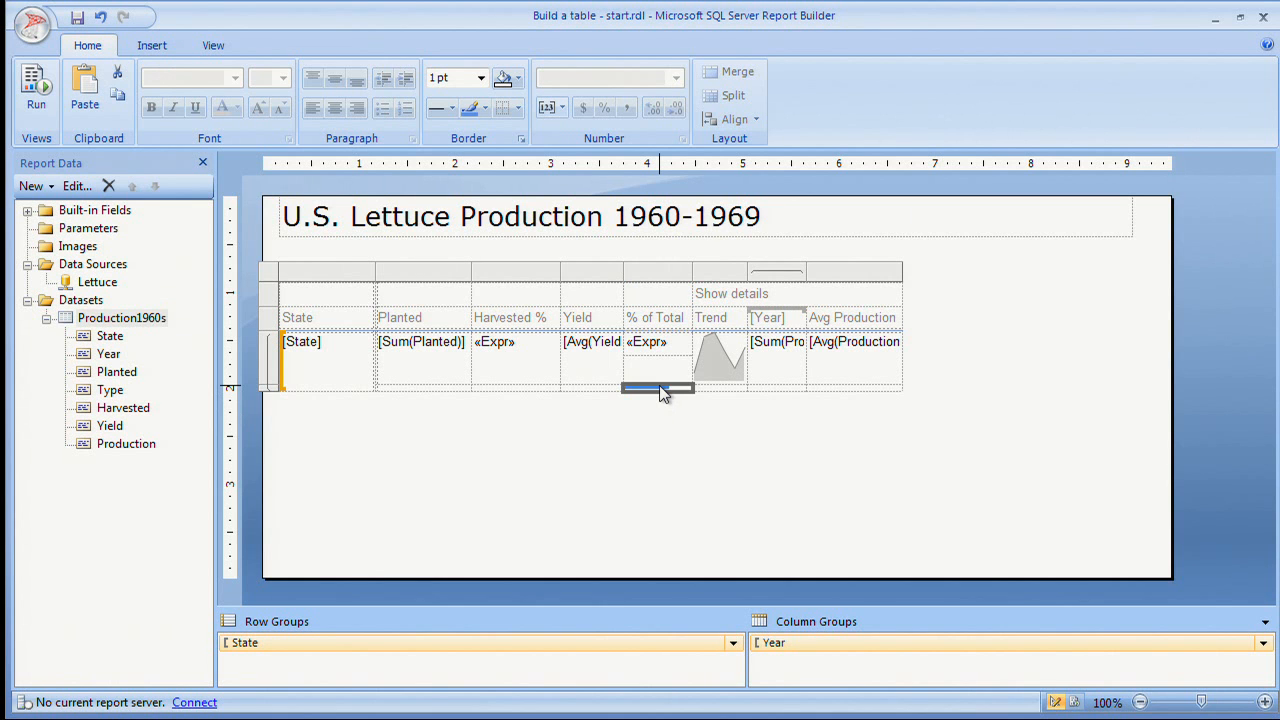
key(Escape)
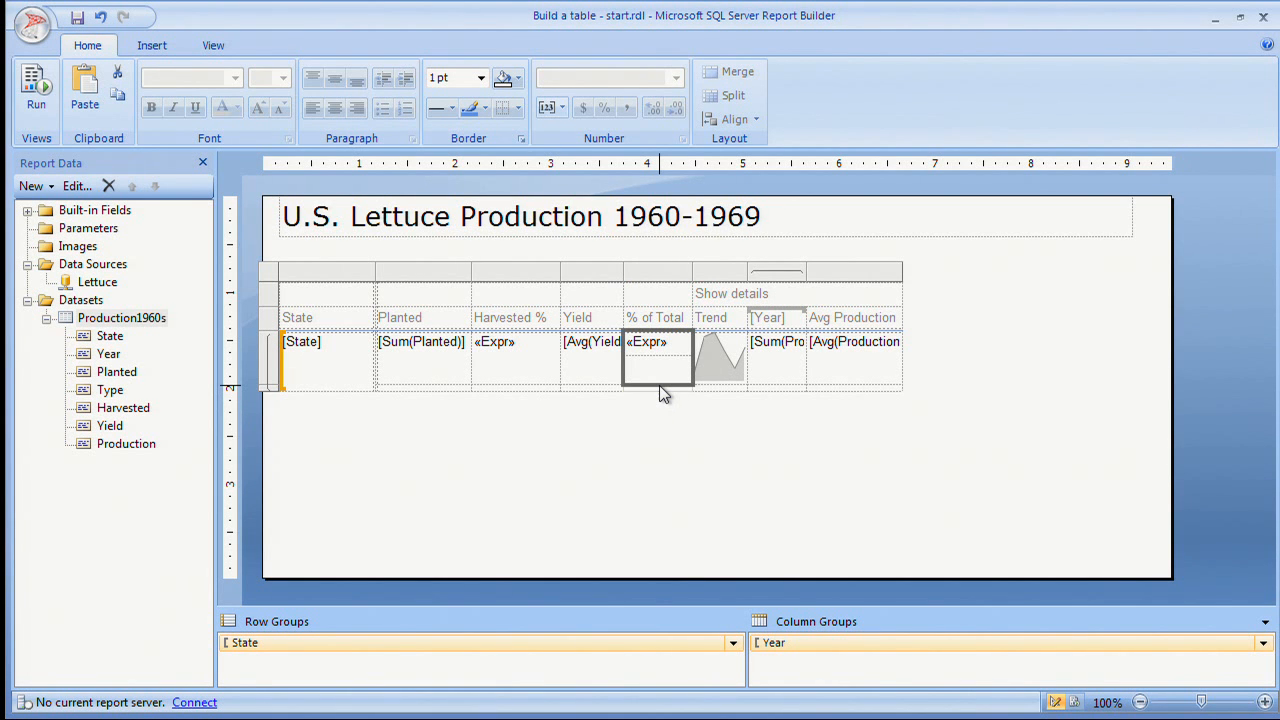
click(660, 388)
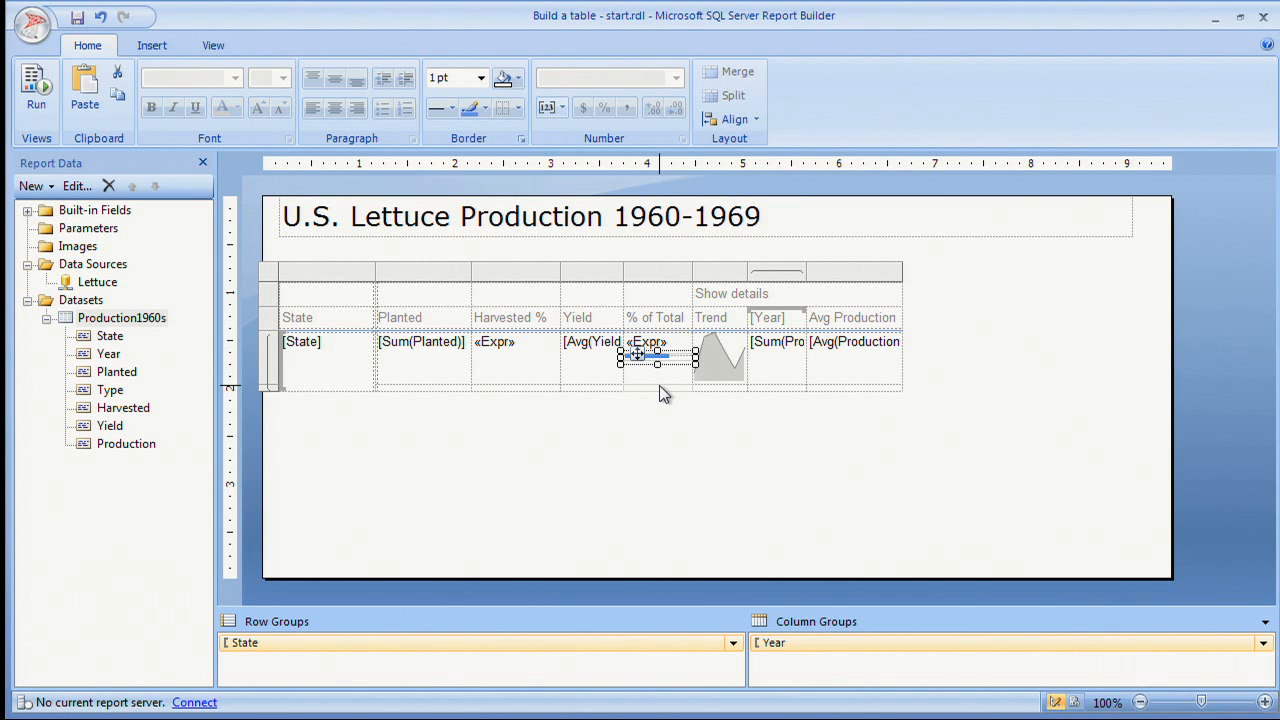
click(656, 376)
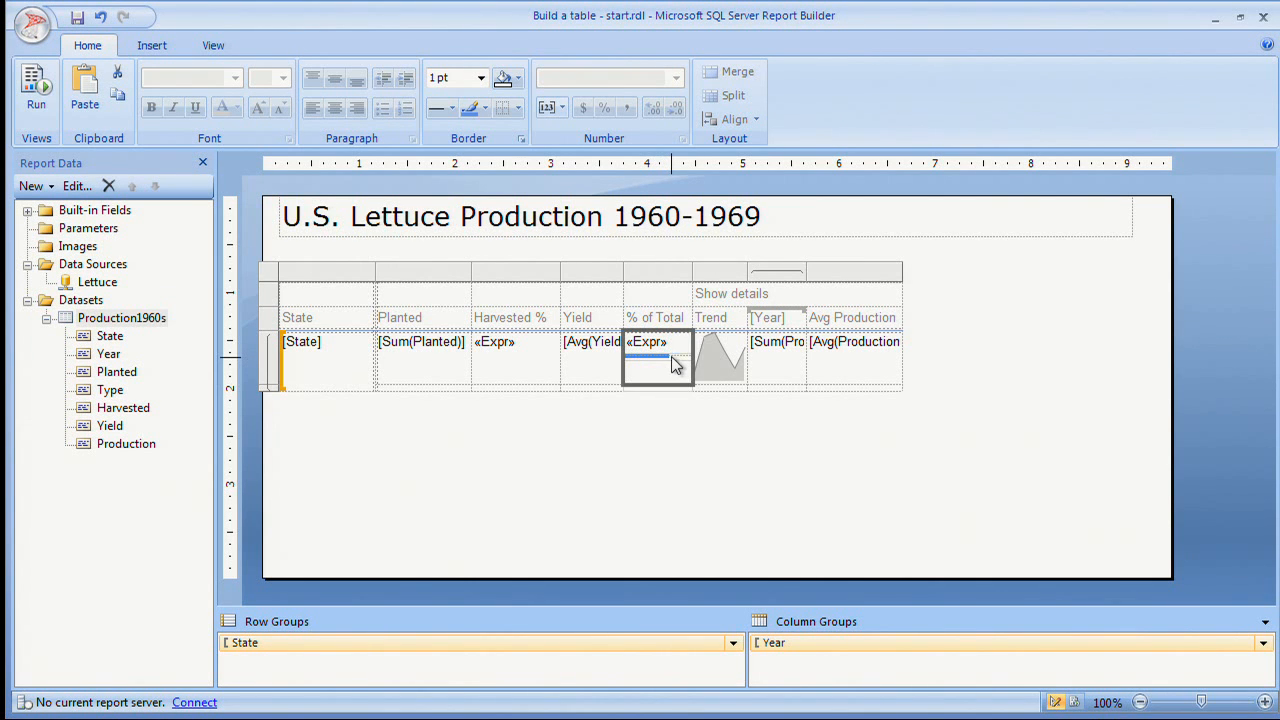
click(672, 360)
key(Up)
key(Up)
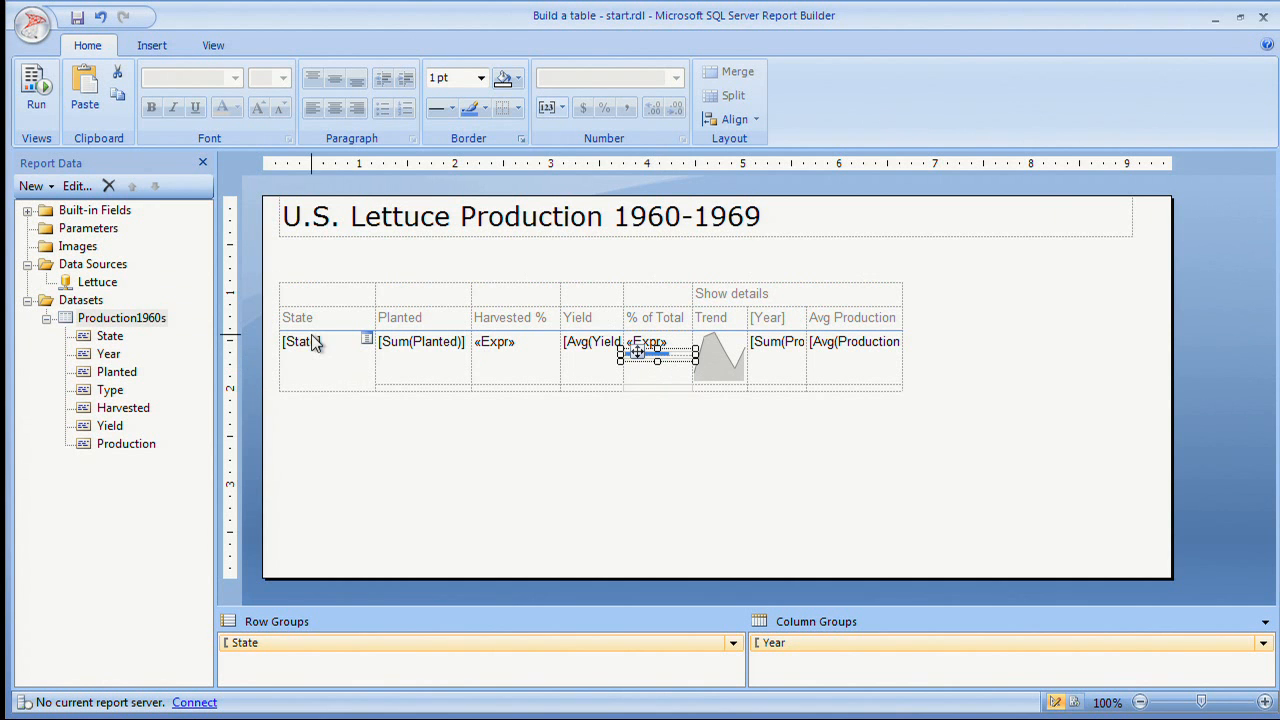
- Shrink the State data row so it ends just below the data bar
click(308, 383)
click(270, 372)
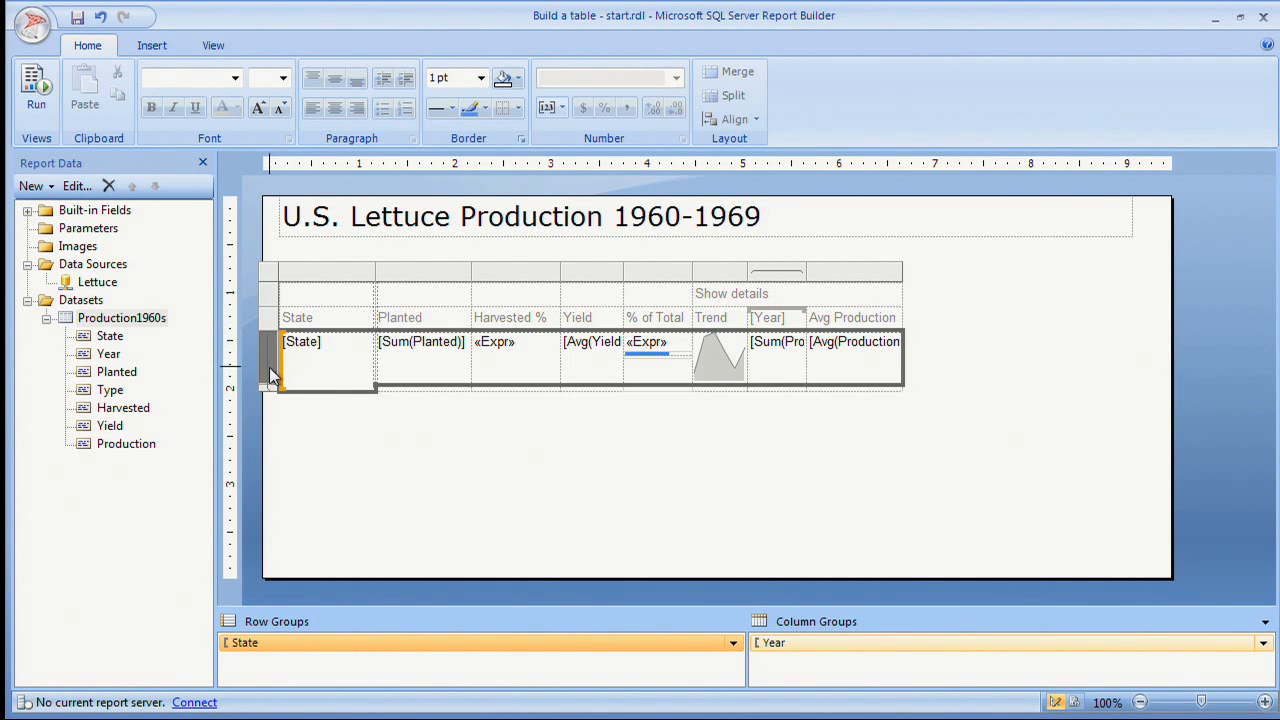
drag(268, 385, 271, 358)
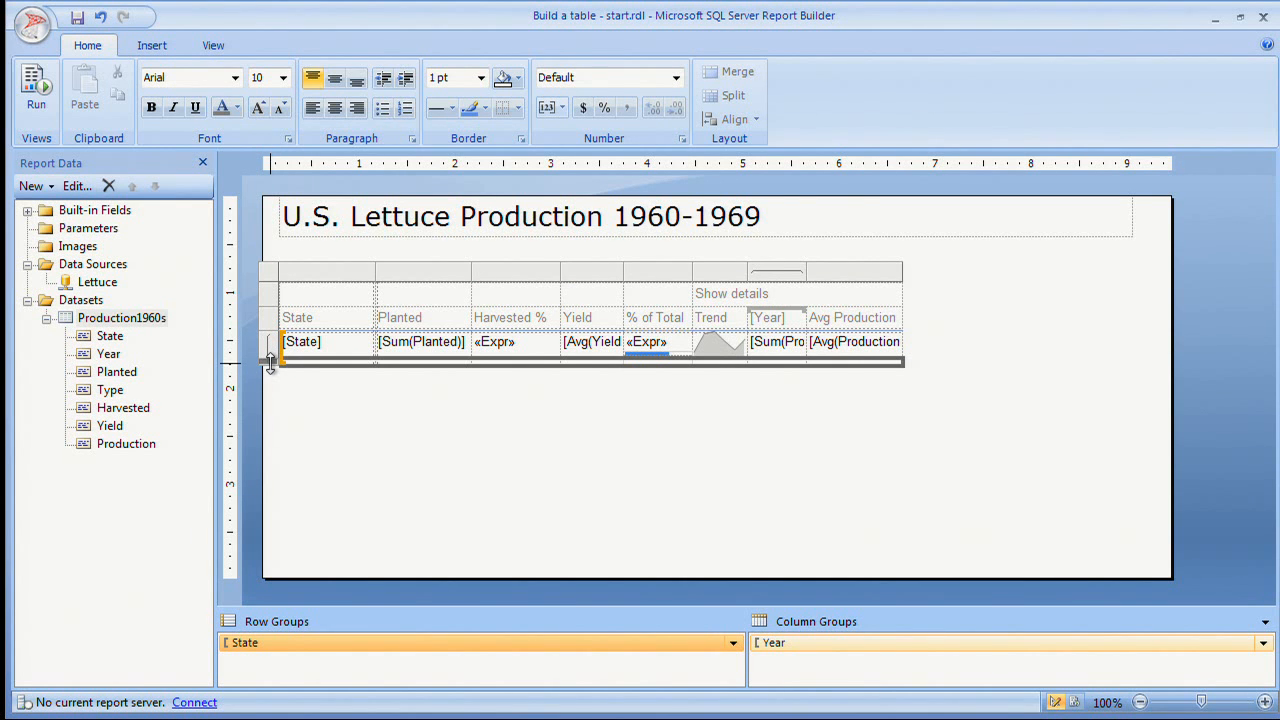
click(271, 373)
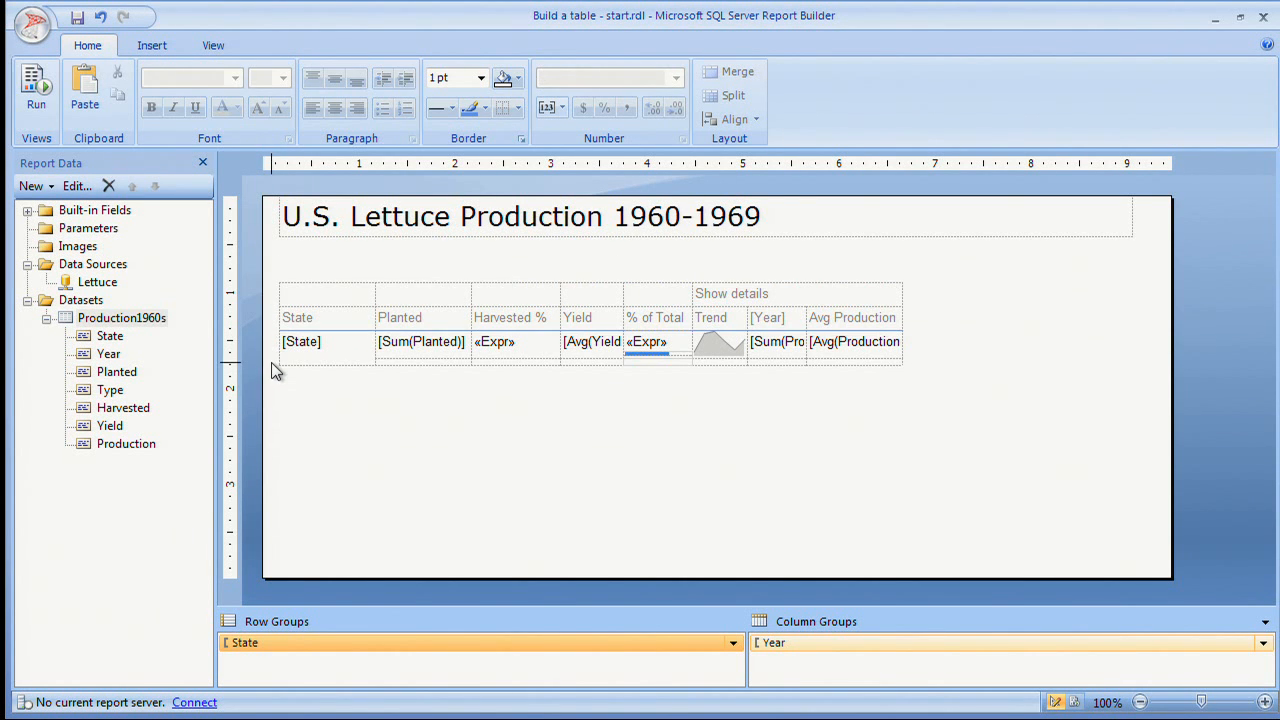
- Delete the empty thin row beneath the data row and preview the report, returning to the design
click(283, 362)
click(270, 361)
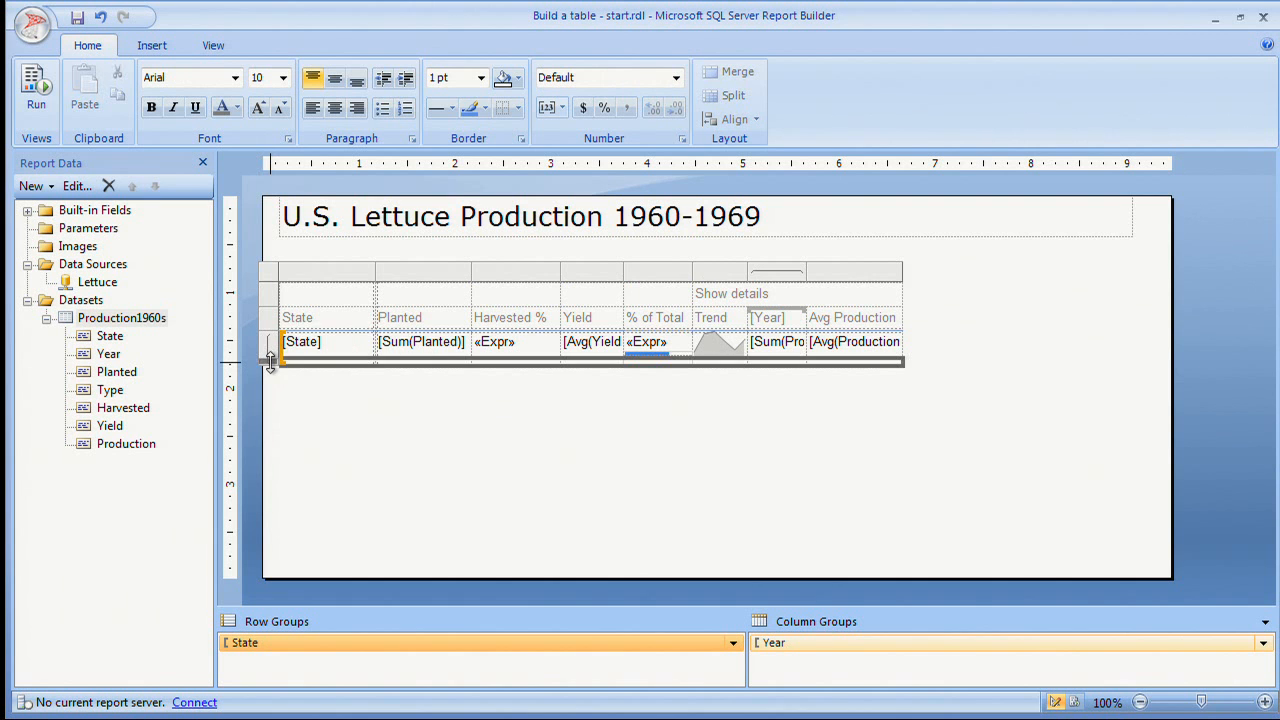
right_click(270, 362)
click(300, 397)
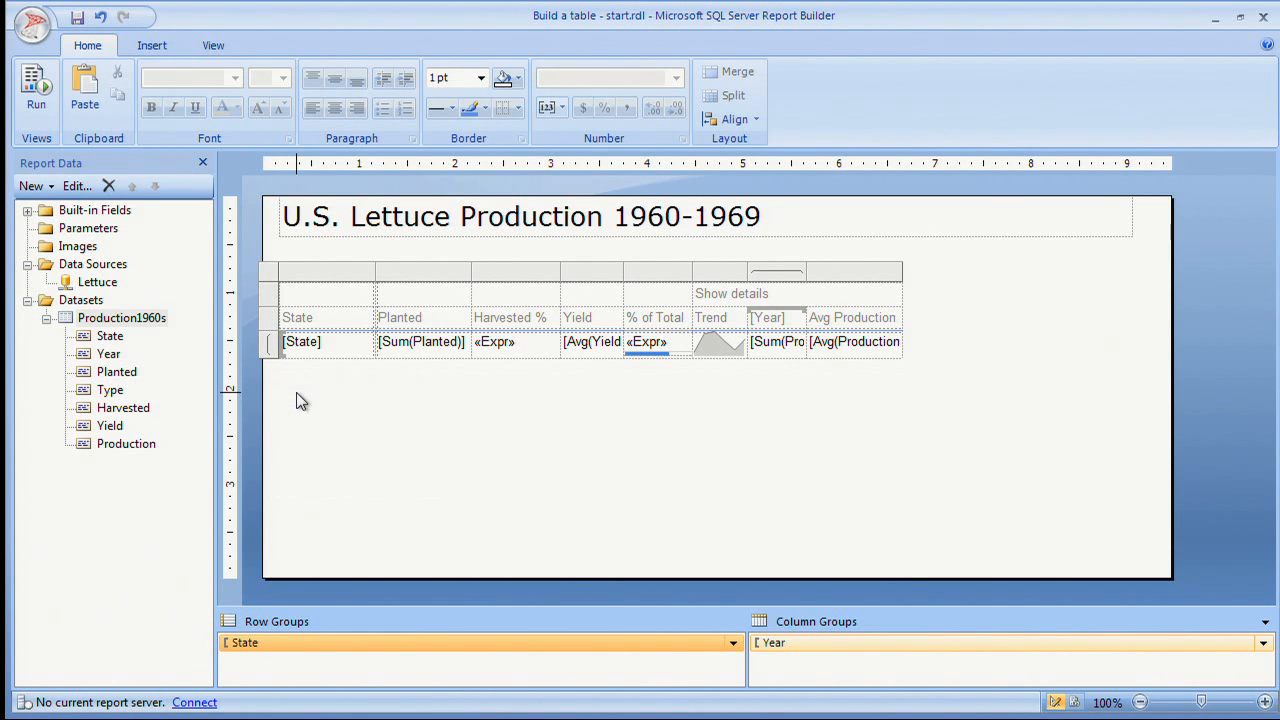
click(42, 92)
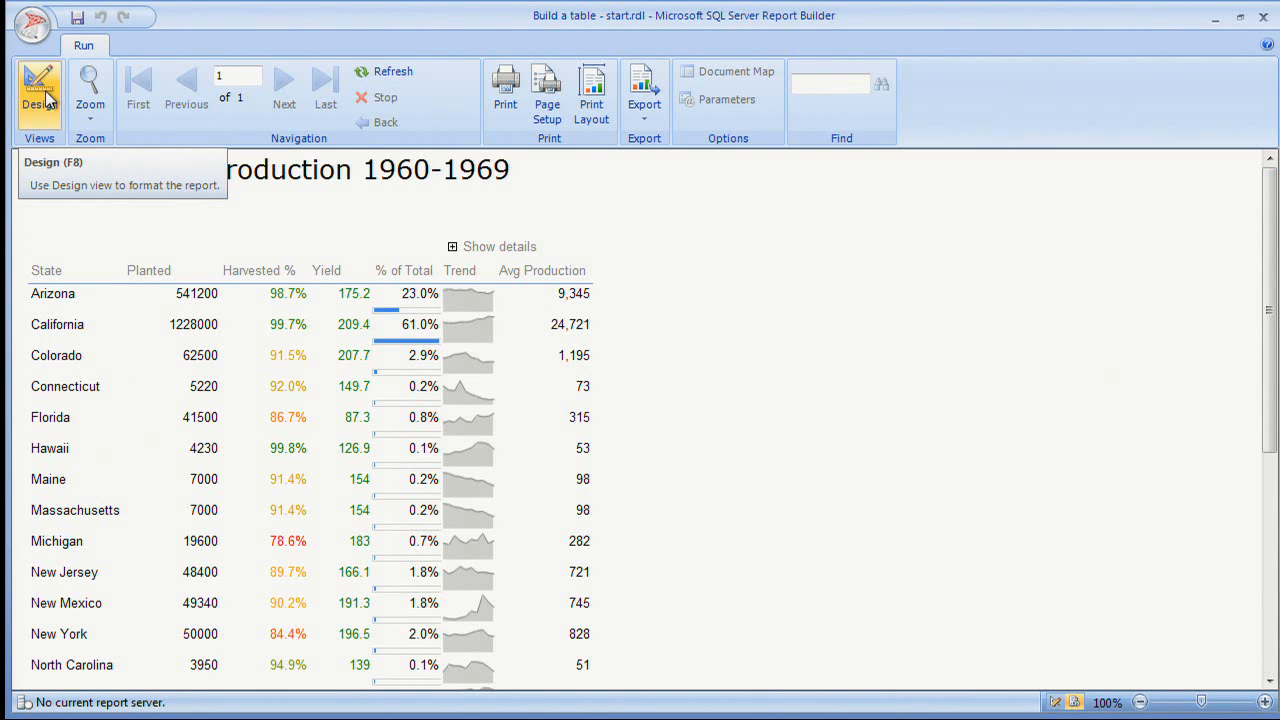
click(38, 92)
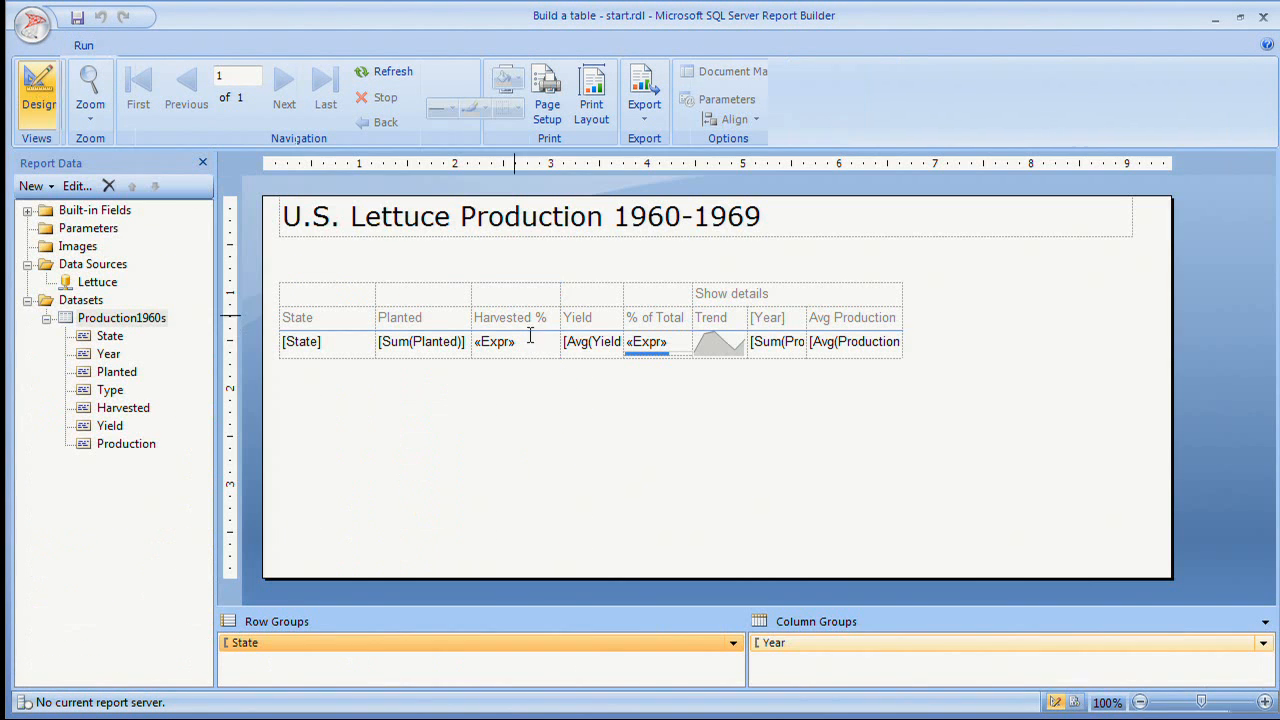
click(678, 355)
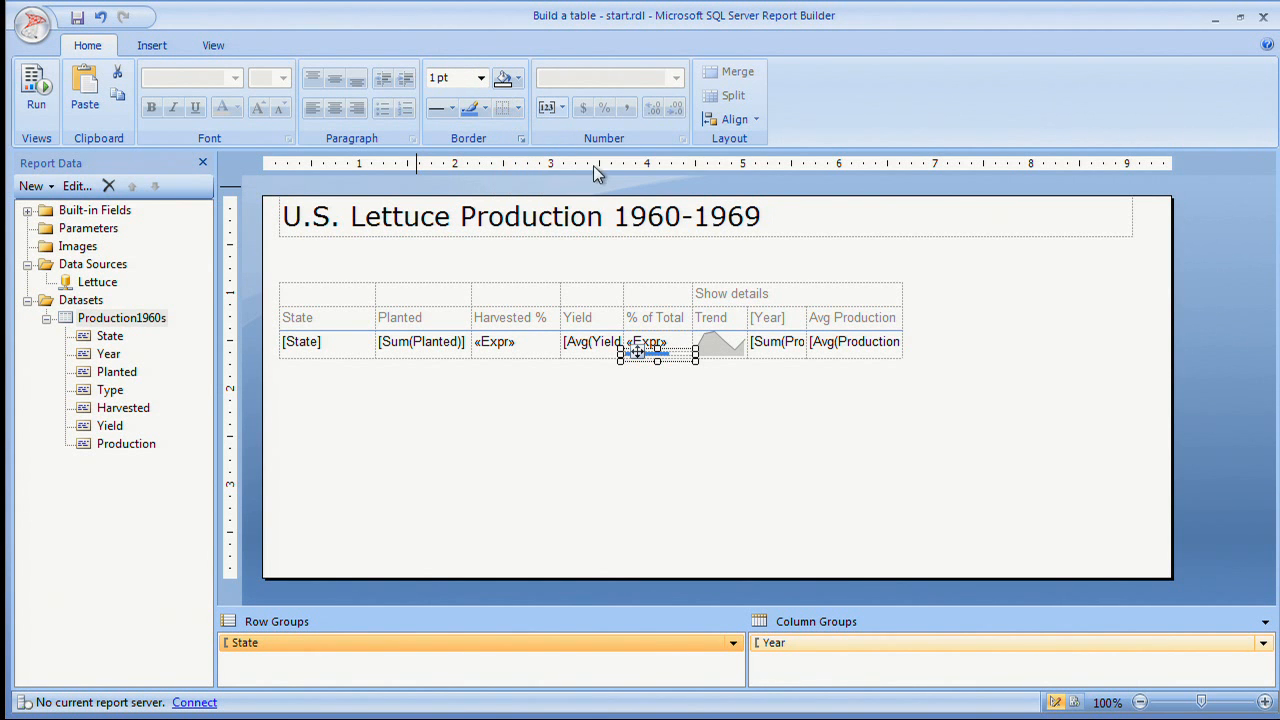
click(597, 354)
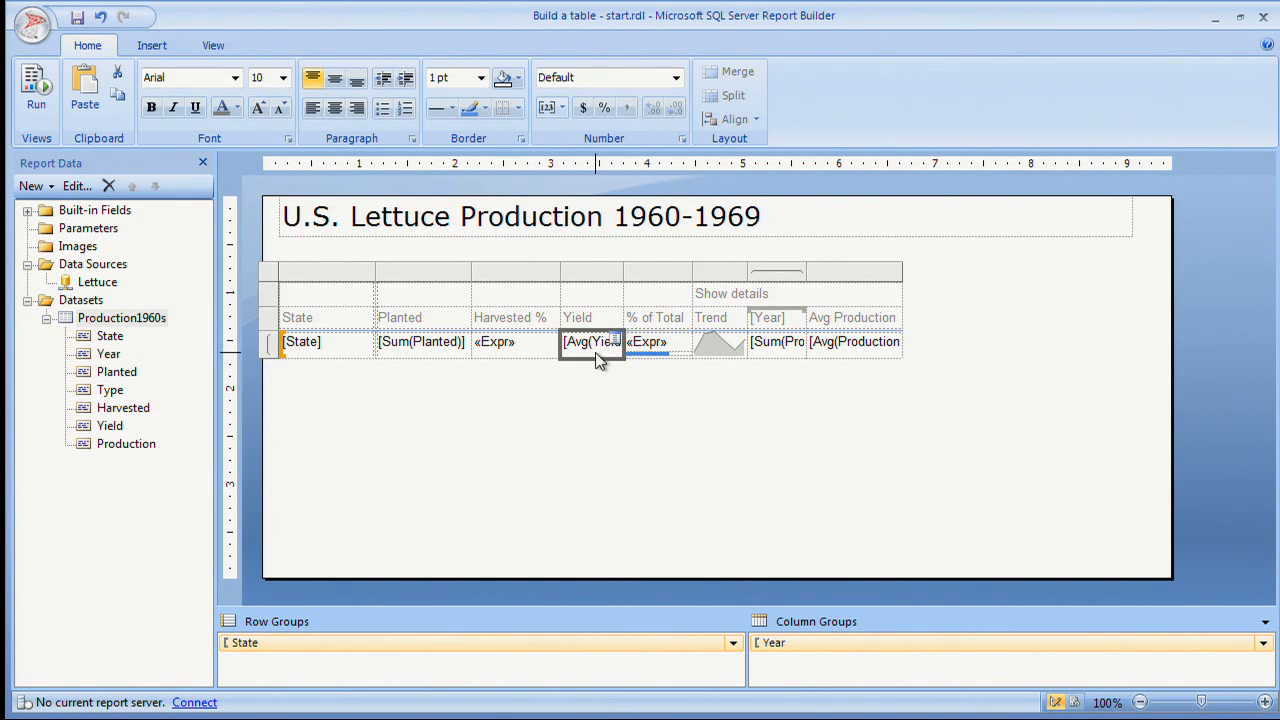
click(268, 350)
right_click(268, 350)
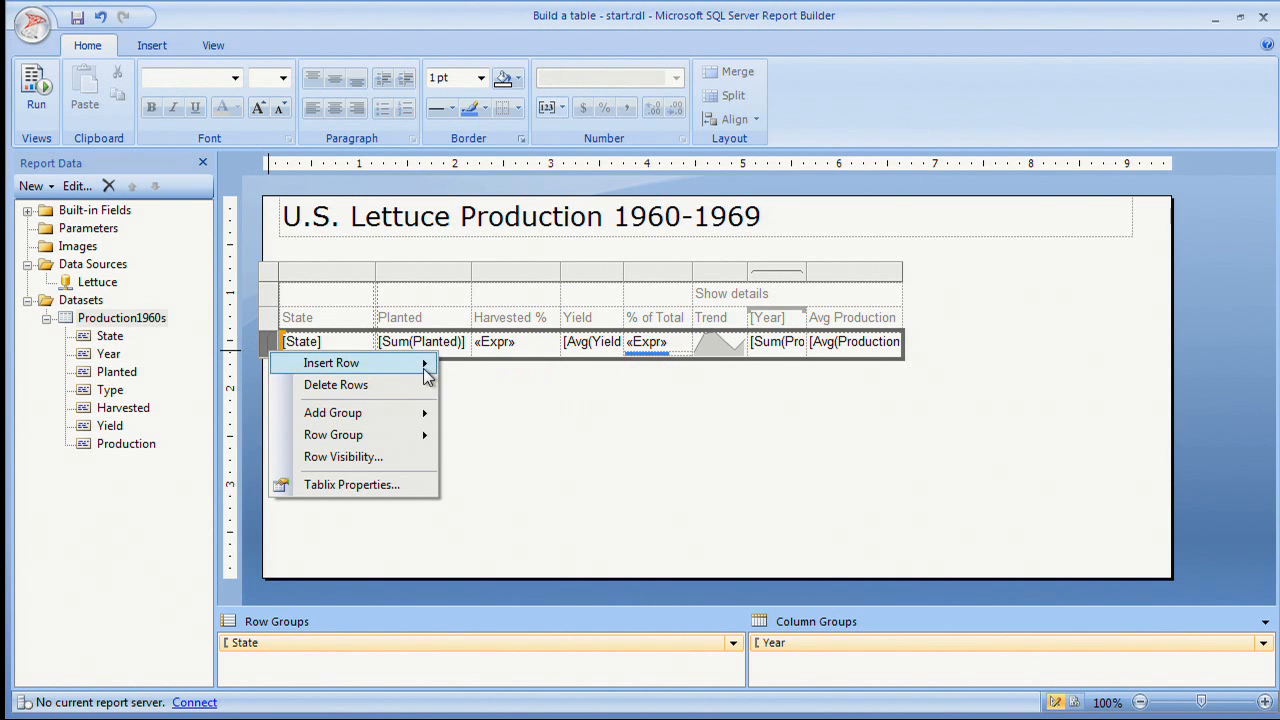
mouse_move(428, 366)
click(693, 482)
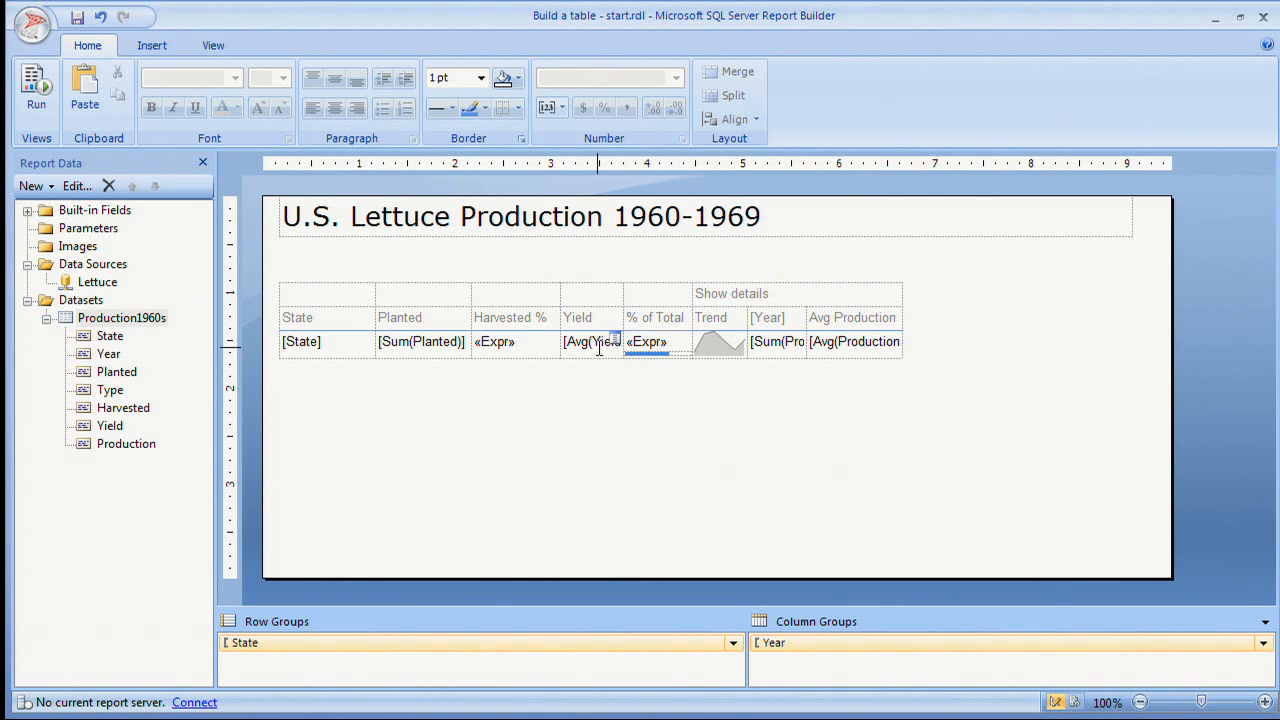
- Cut the average Yield text box from its data cell, insert a rectangle there and paste the text box back inside it
click(606, 353)
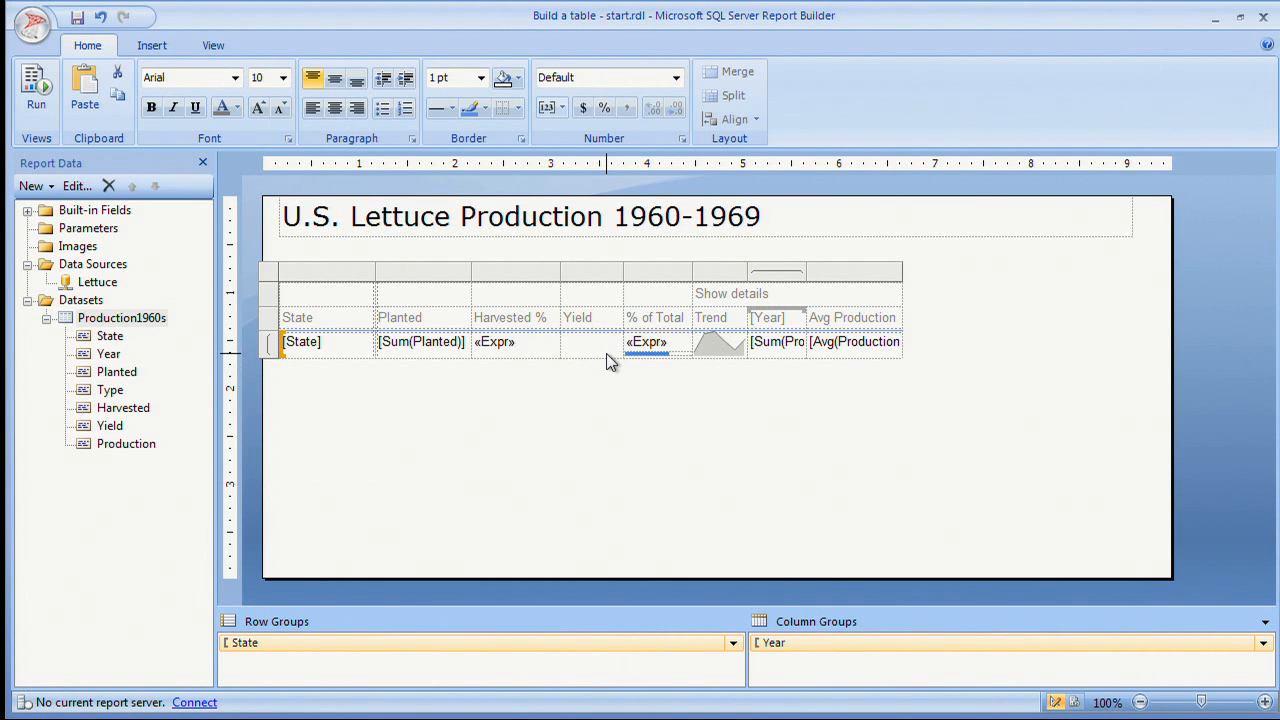
right_click(598, 347)
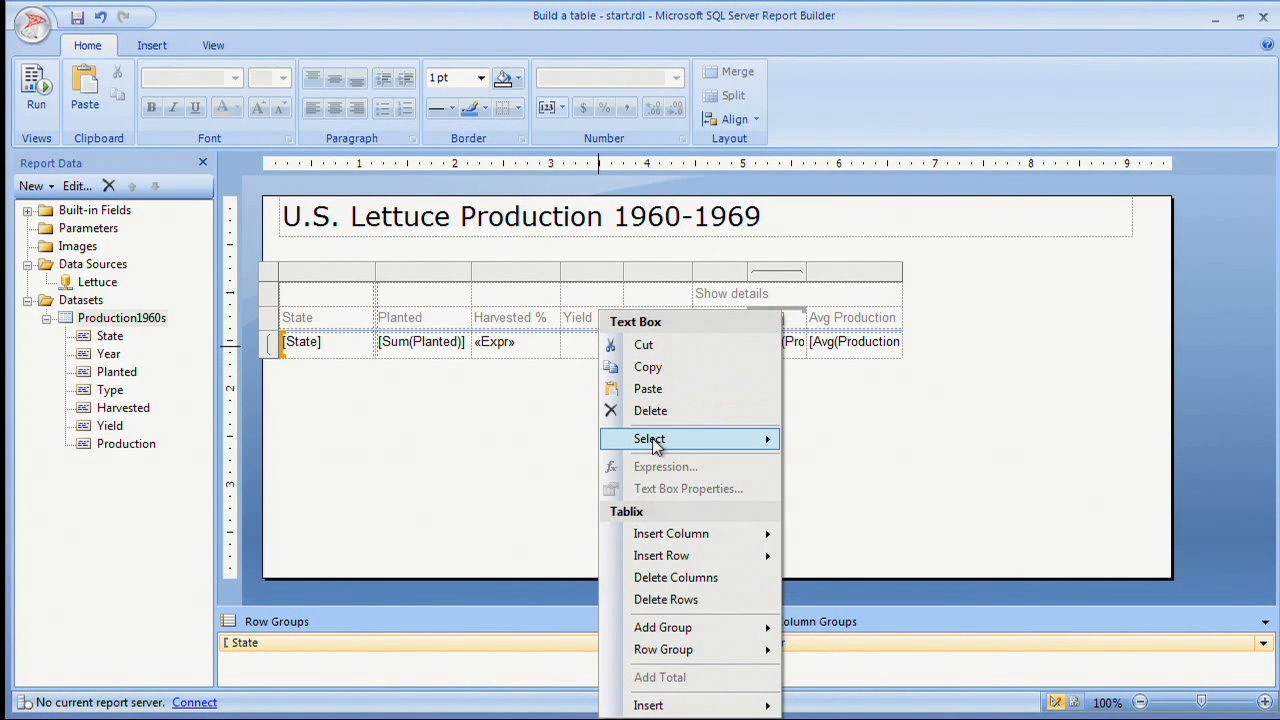
mouse_move(652, 440)
mouse_move(680, 708)
click(866, 521)
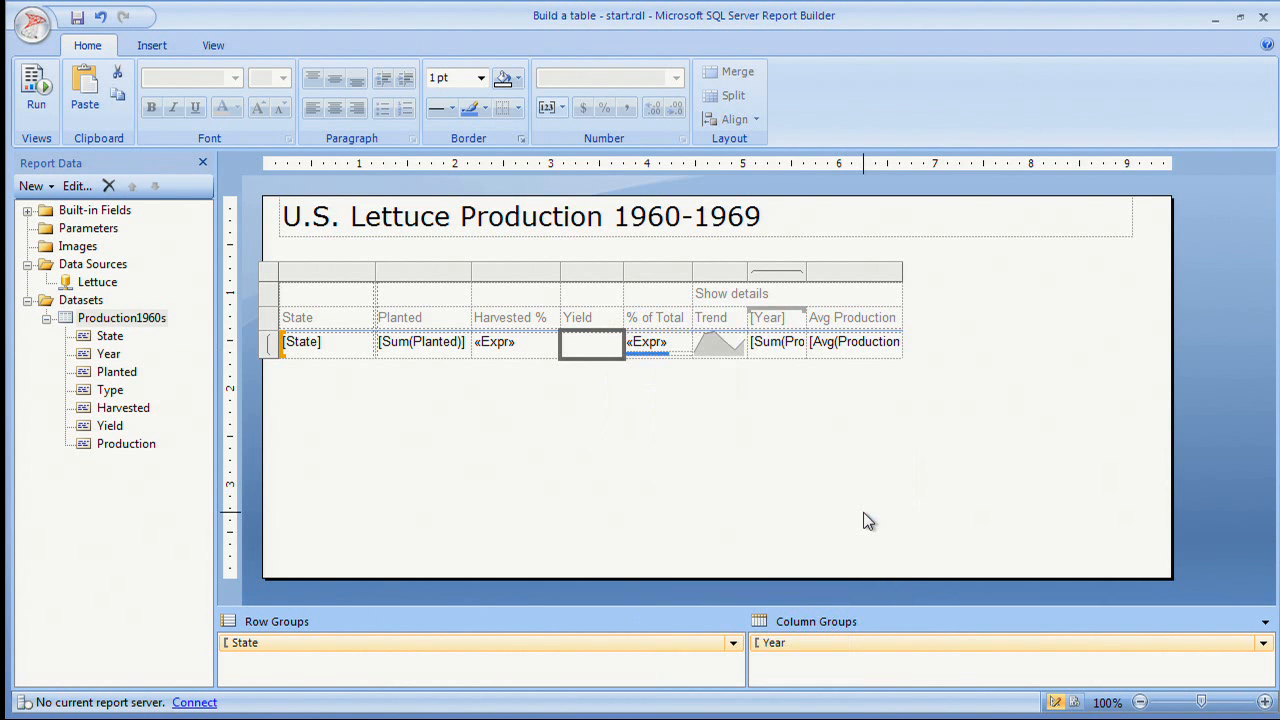
key(ctrl+z)
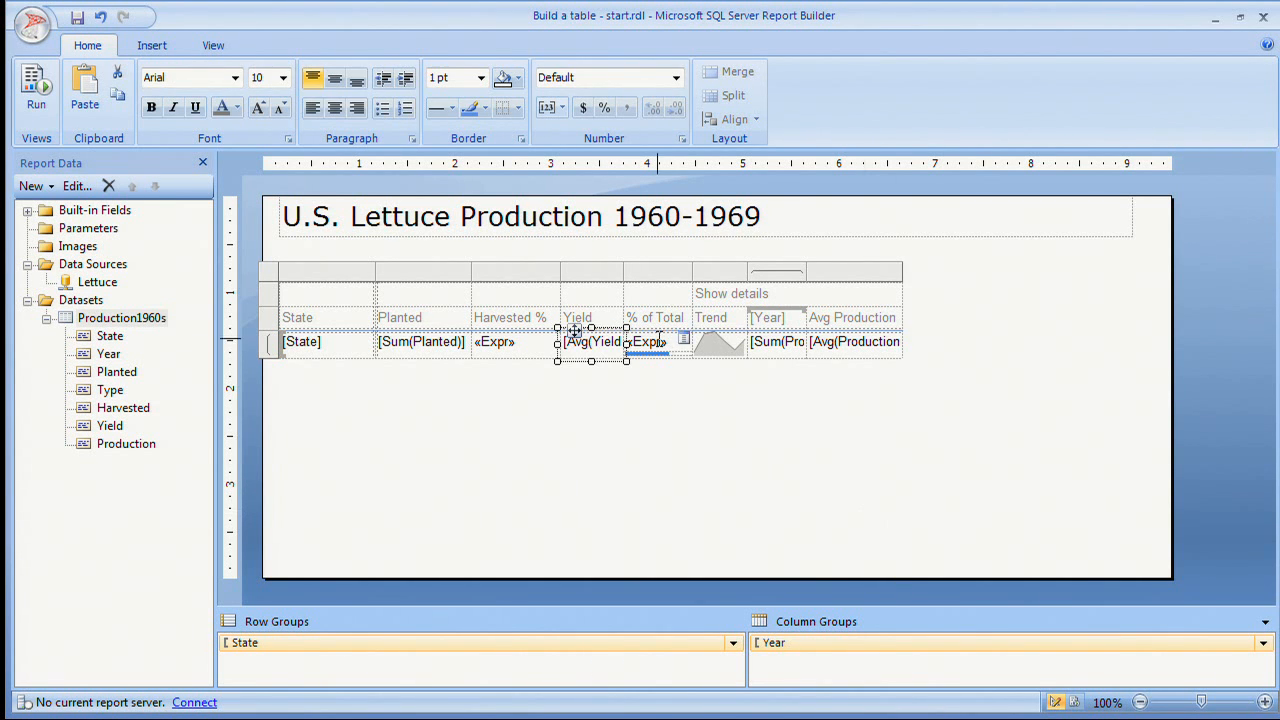
- Move the data bar from the % of Total rectangle into the Yield rectangle, increasing the State data row's height to make room
click(657, 351)
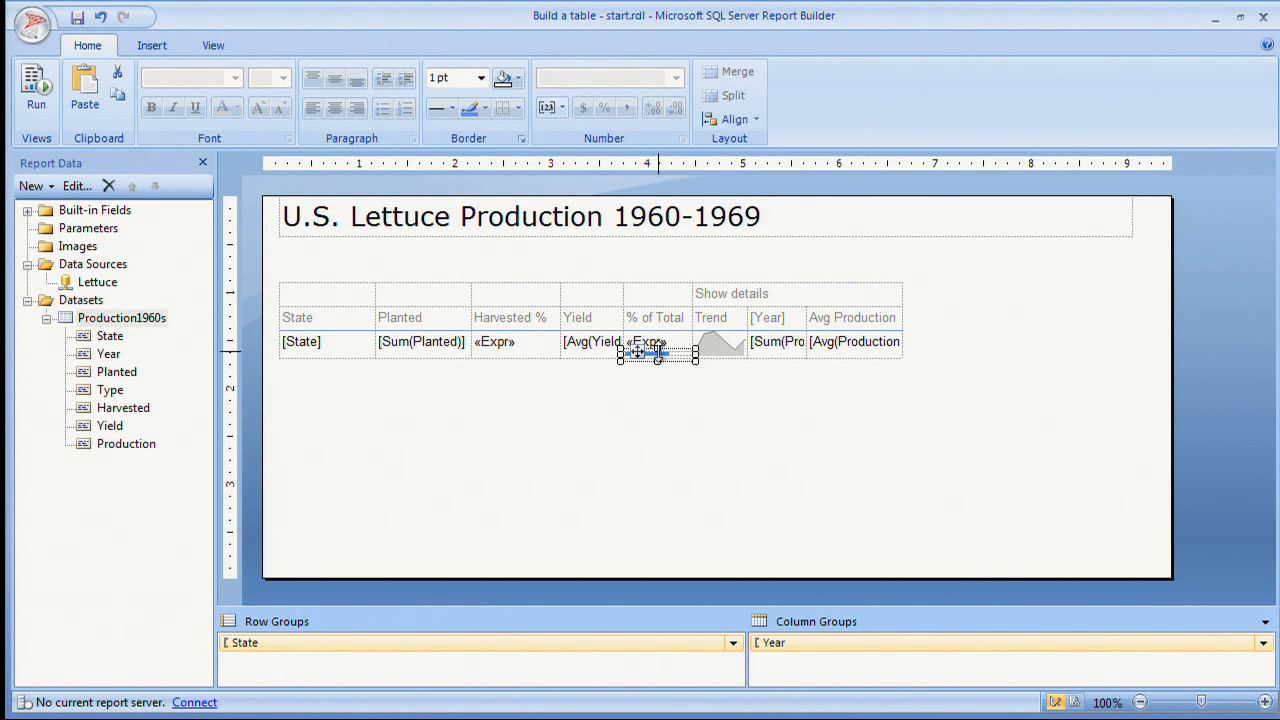
key(Delete)
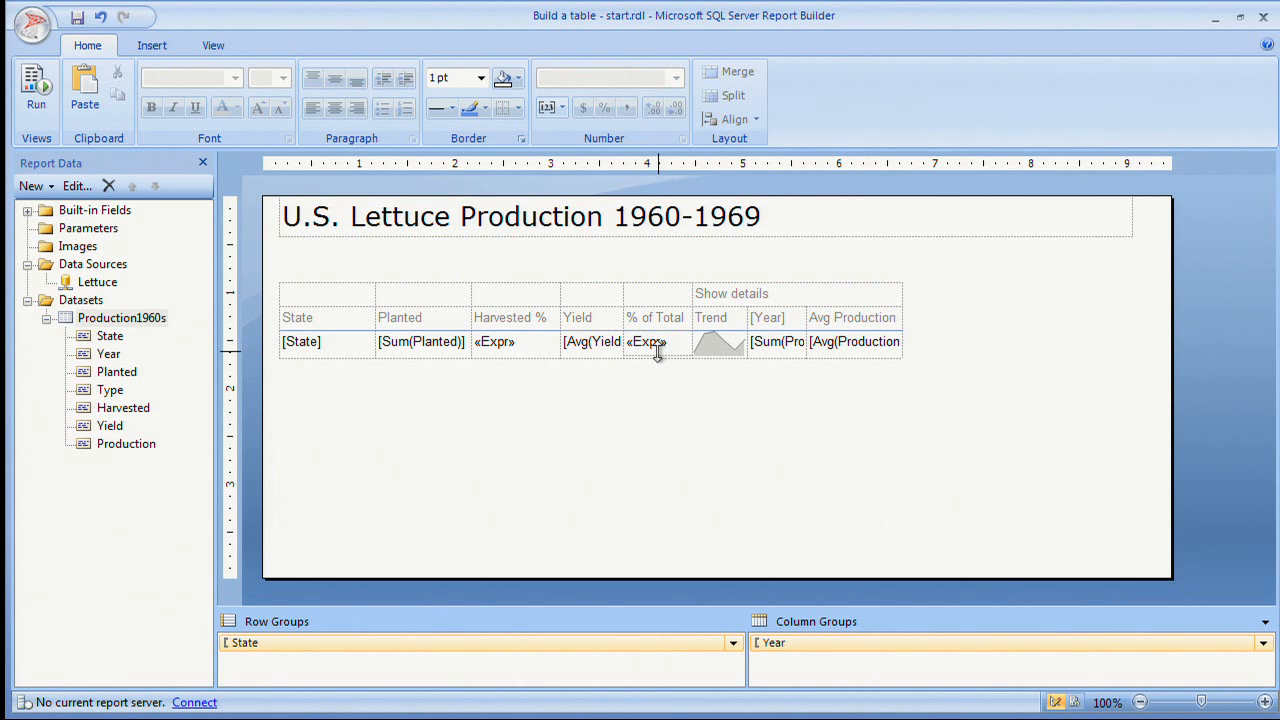
click(603, 345)
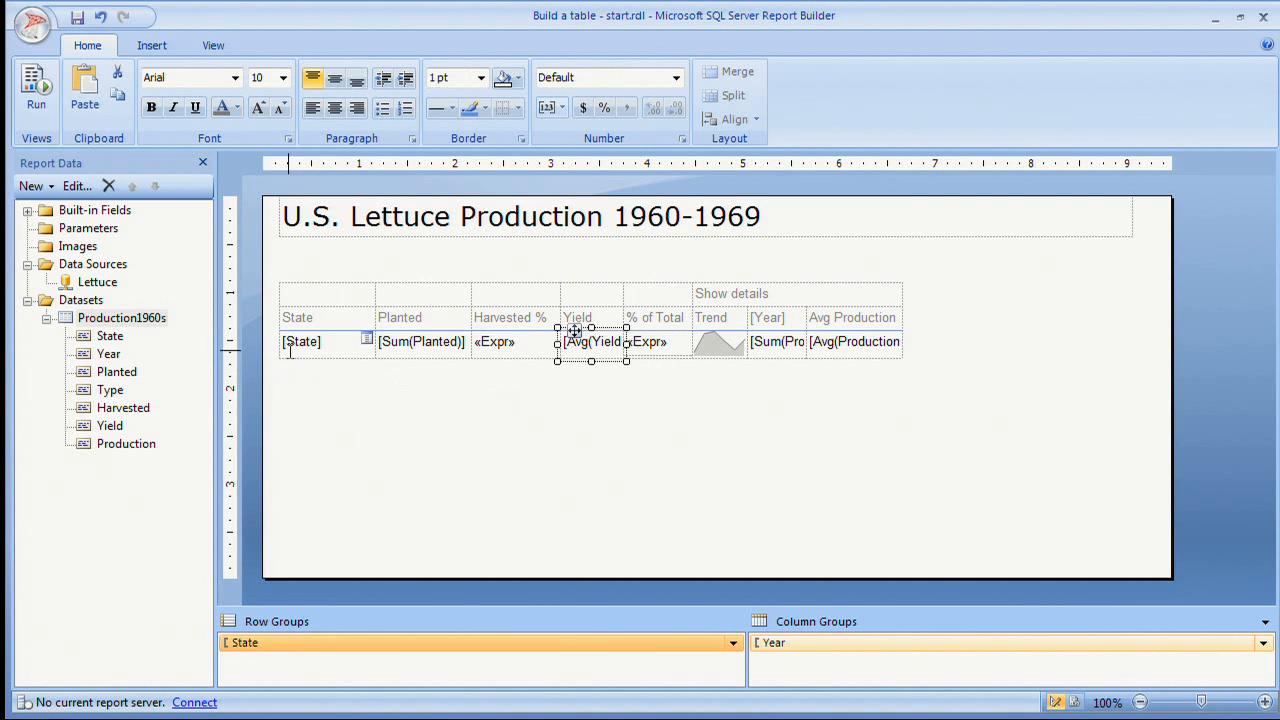
click(290, 348)
drag(270, 358, 270, 380)
click(587, 375)
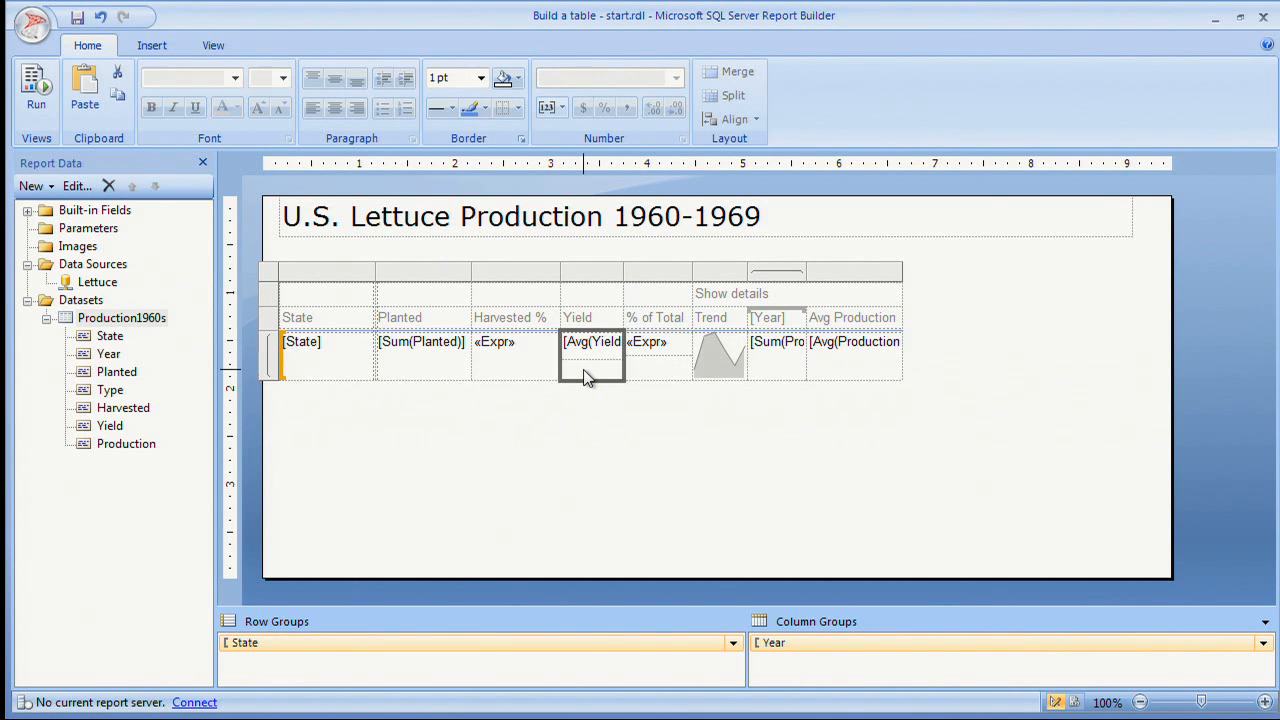
key(ctrl+v)
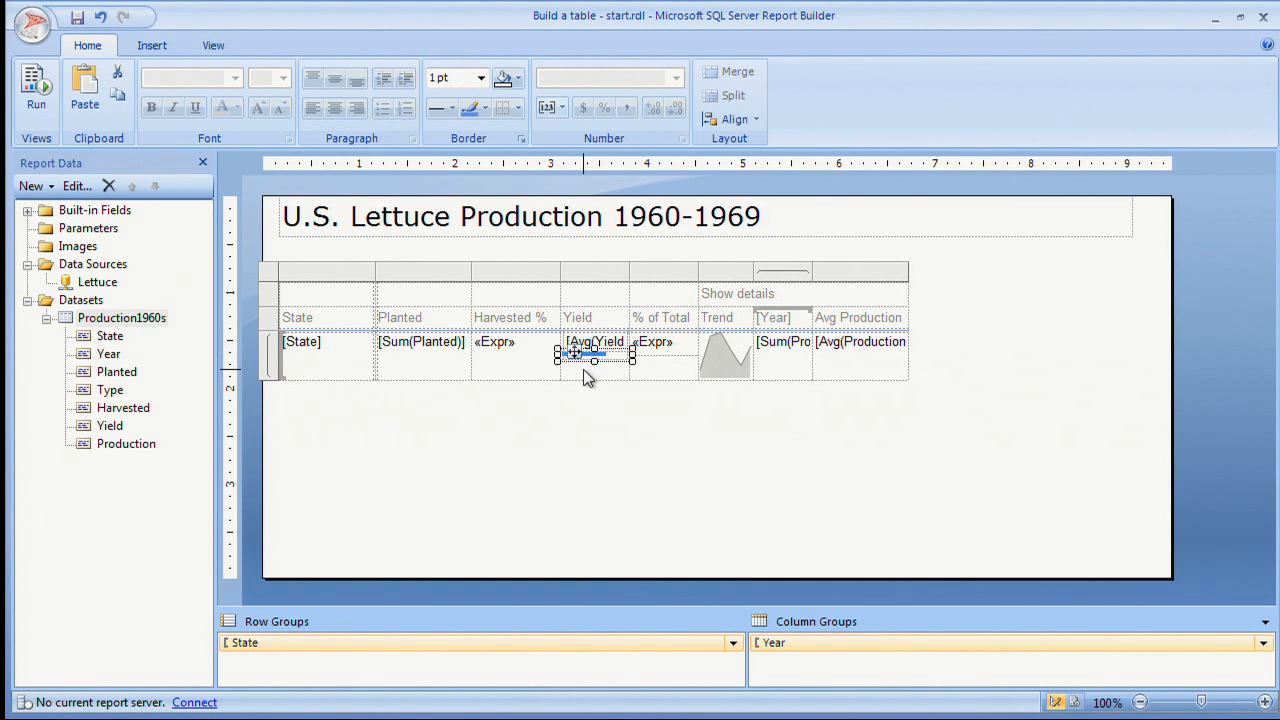
- Remove the rectangle from the % of Total data cell, placing its percentage expression directly back in the cell
click(663, 351)
click(665, 352)
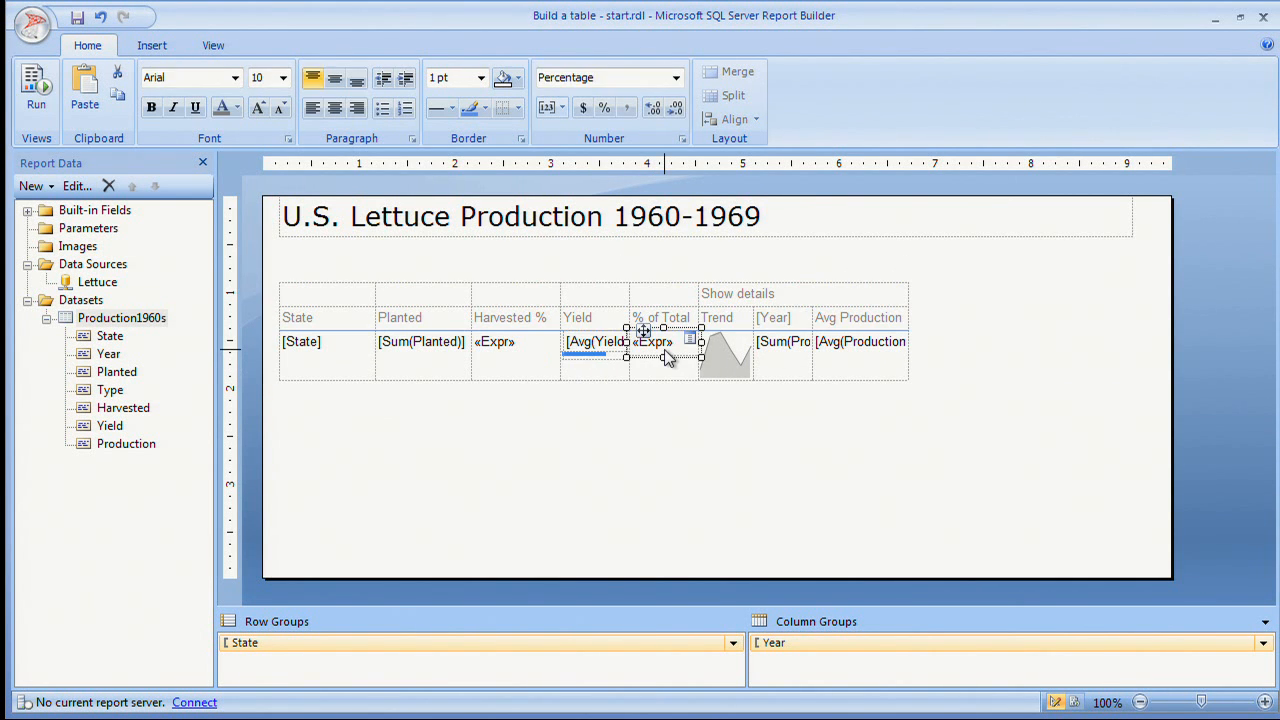
key(Delete)
key(Delete)
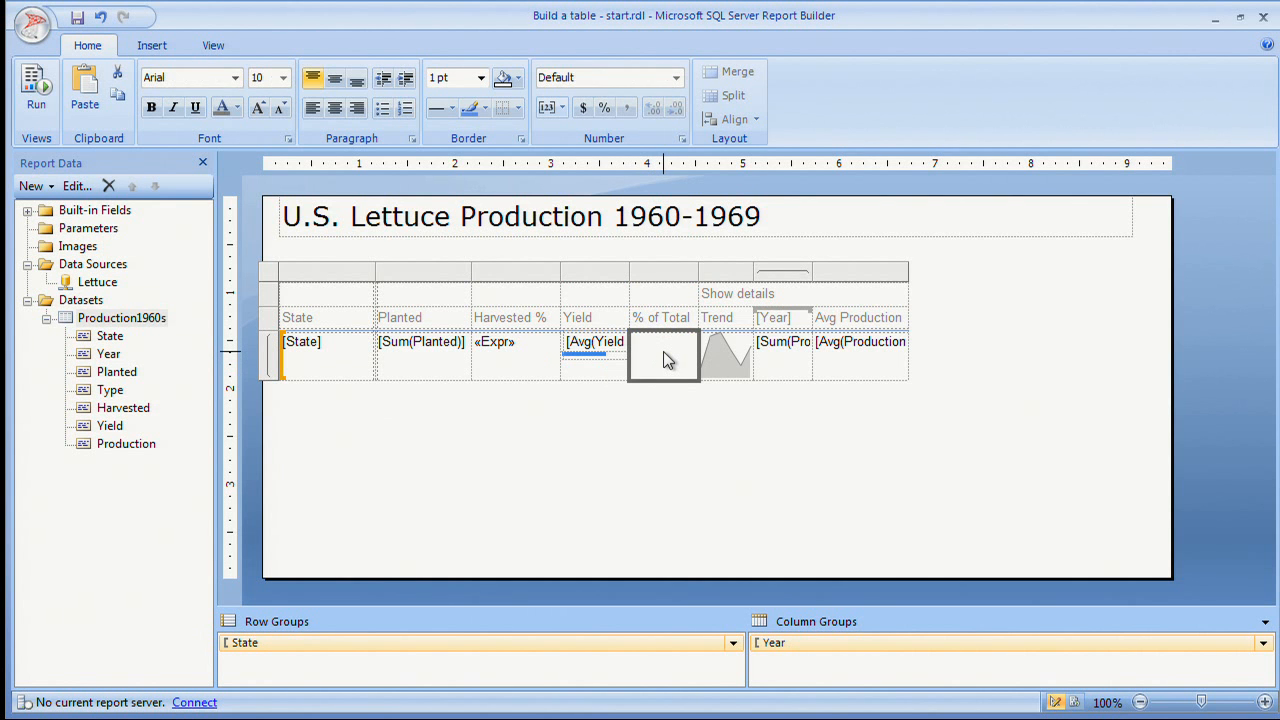
text(«Expr»)
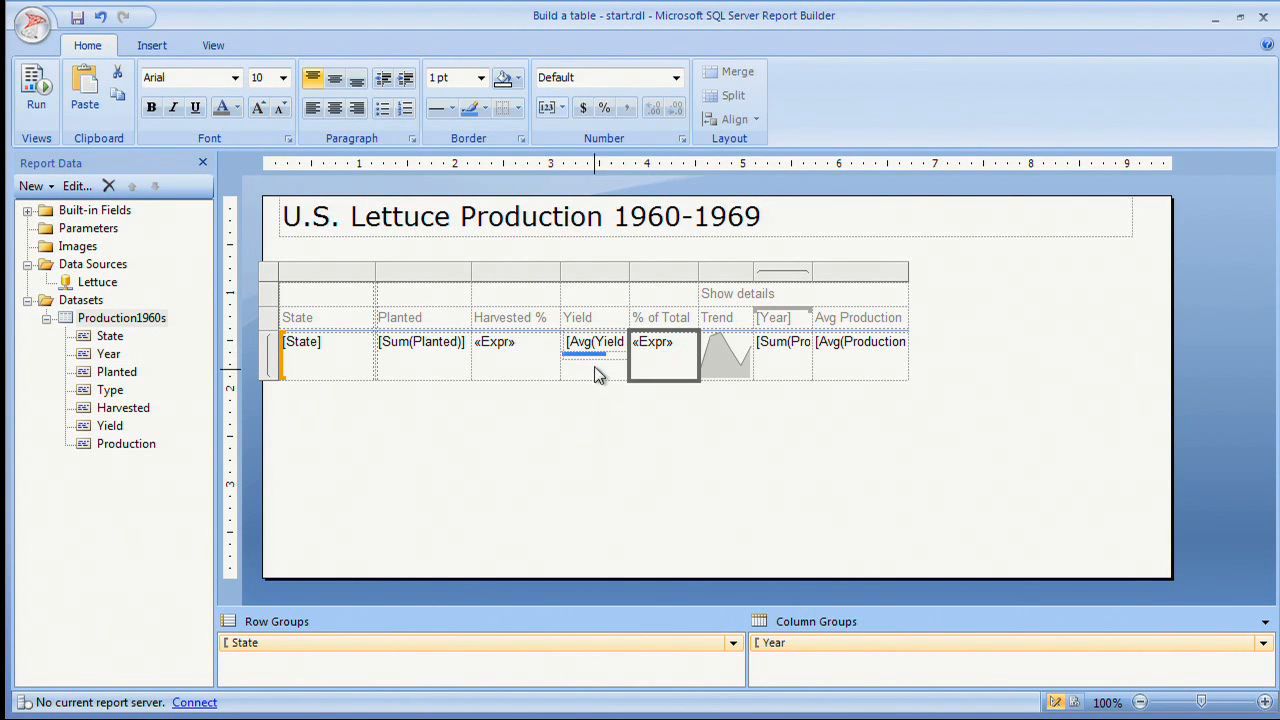
double_click(598, 345)
right_click(598, 346)
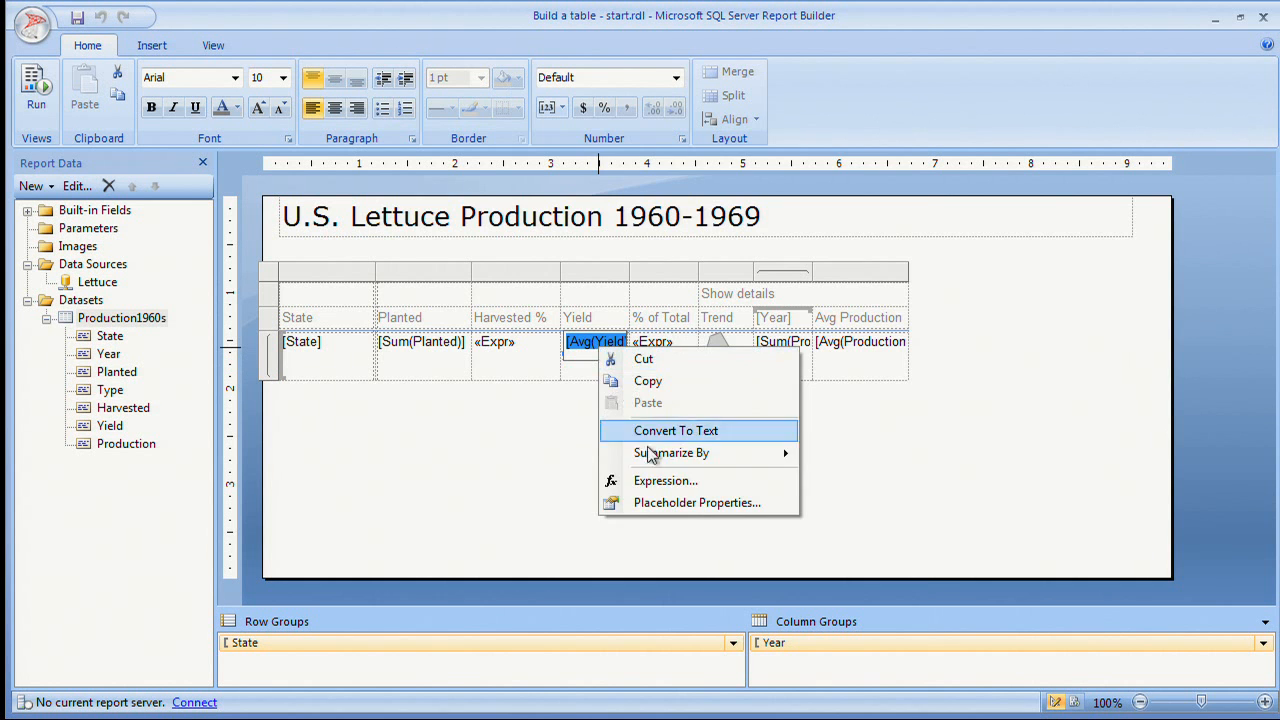
click(654, 478)
drag(634, 192, 276, 172)
key(Escape)
- Enlarge the Yield data bar down to the row's lower edge and set its value to the Avg of the Yield field
click(592, 373)
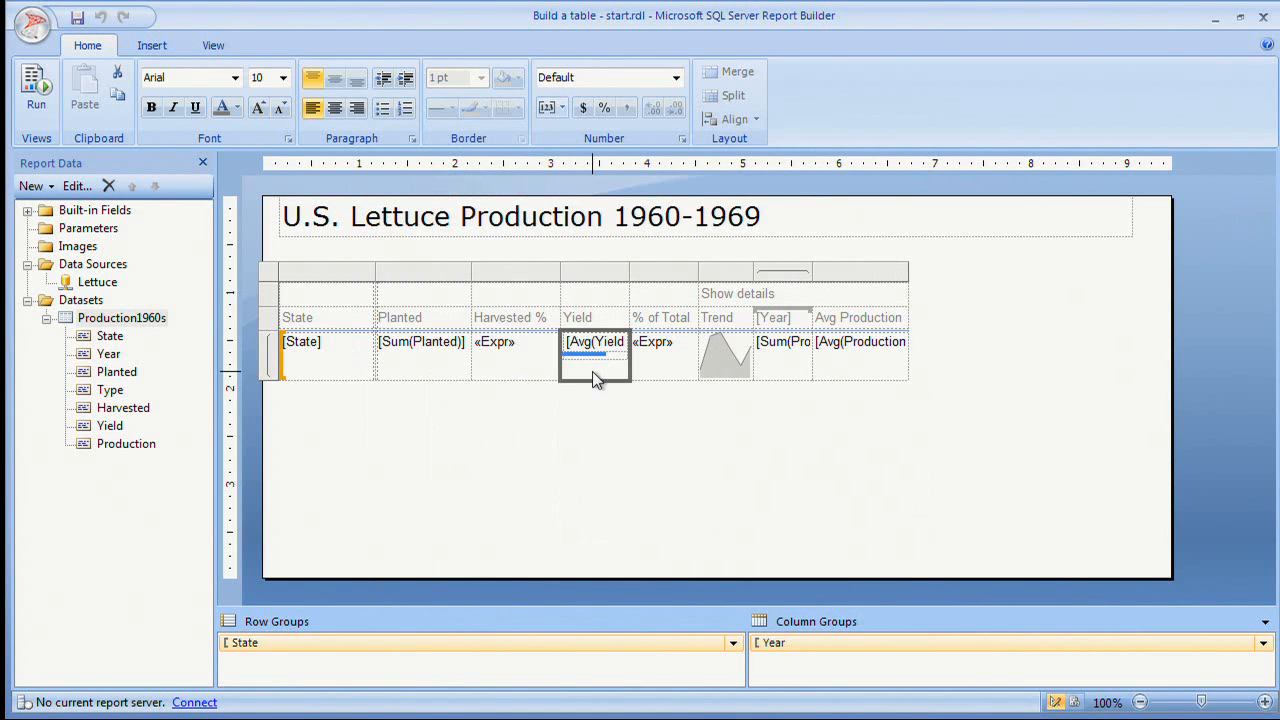
click(595, 355)
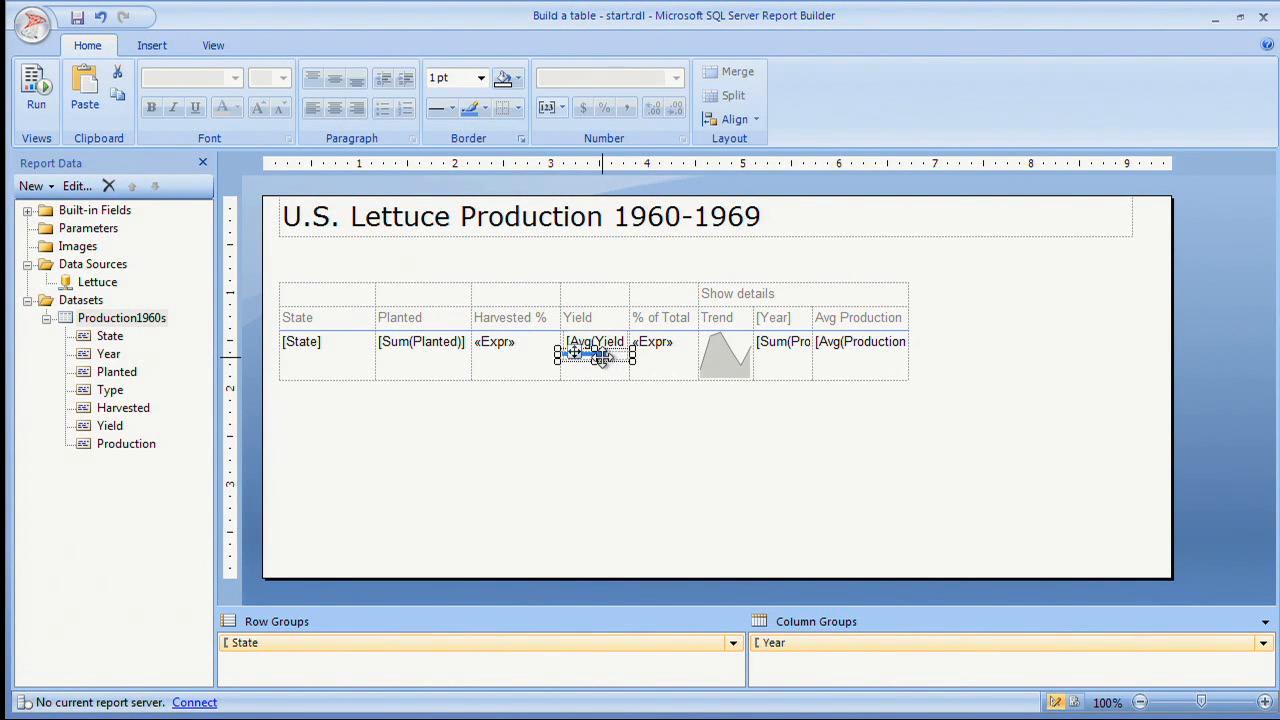
drag(595, 363, 597, 377)
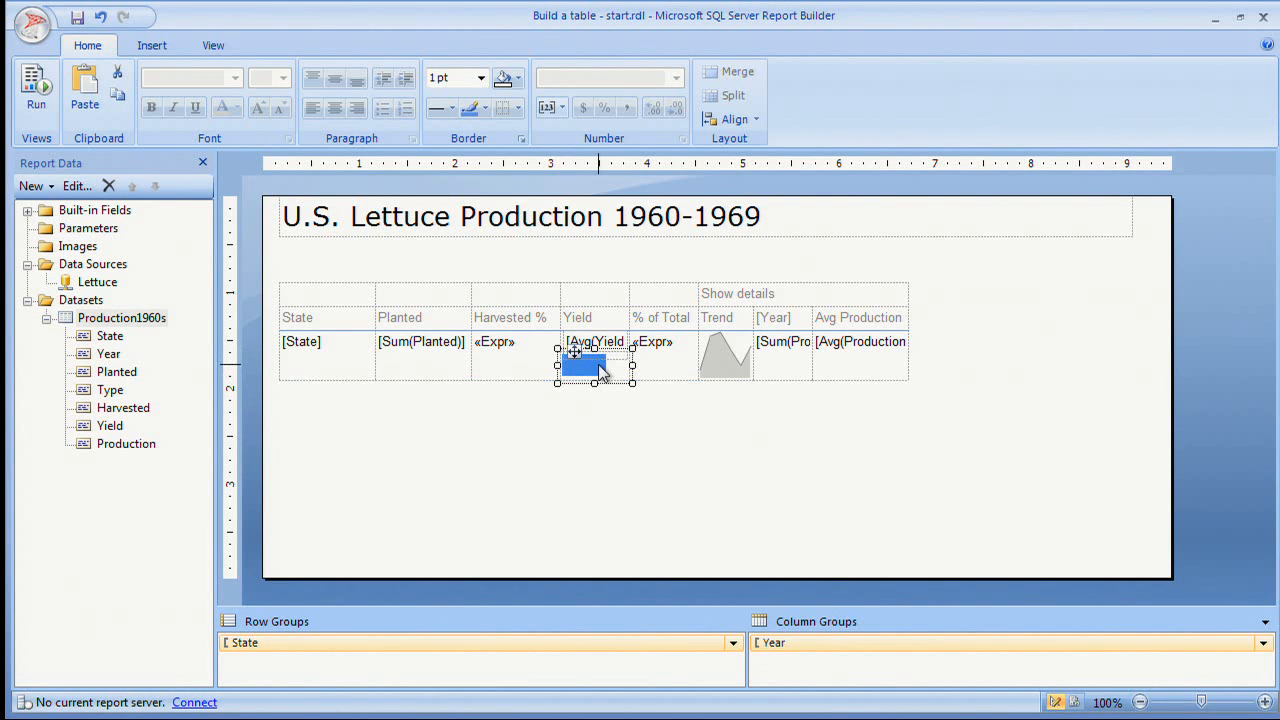
click(603, 370)
click(815, 448)
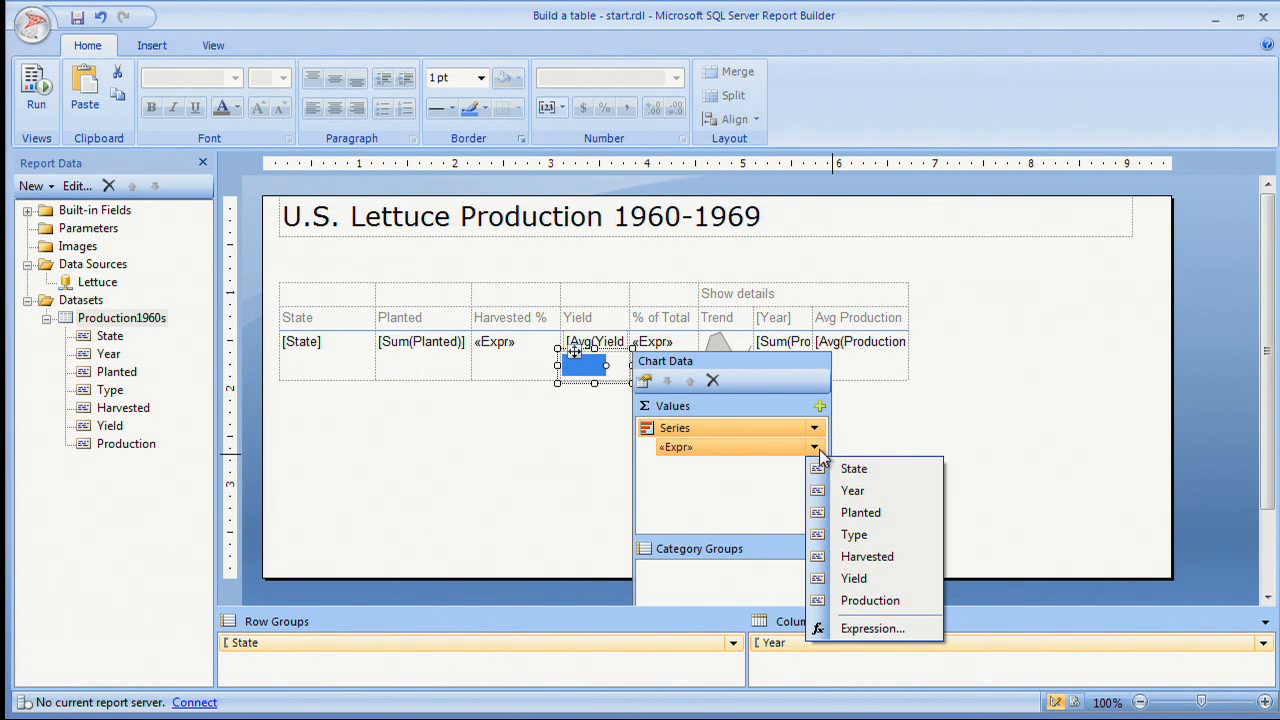
click(855, 576)
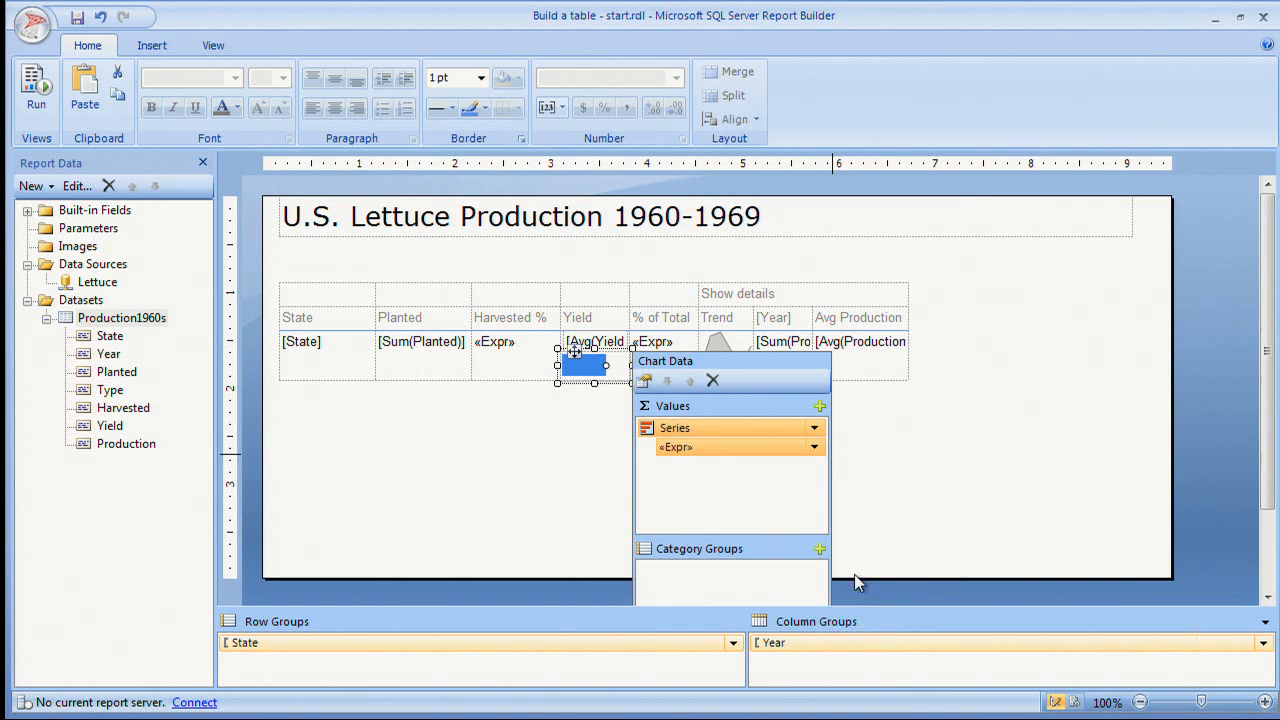
click(820, 447)
mouse_move(857, 494)
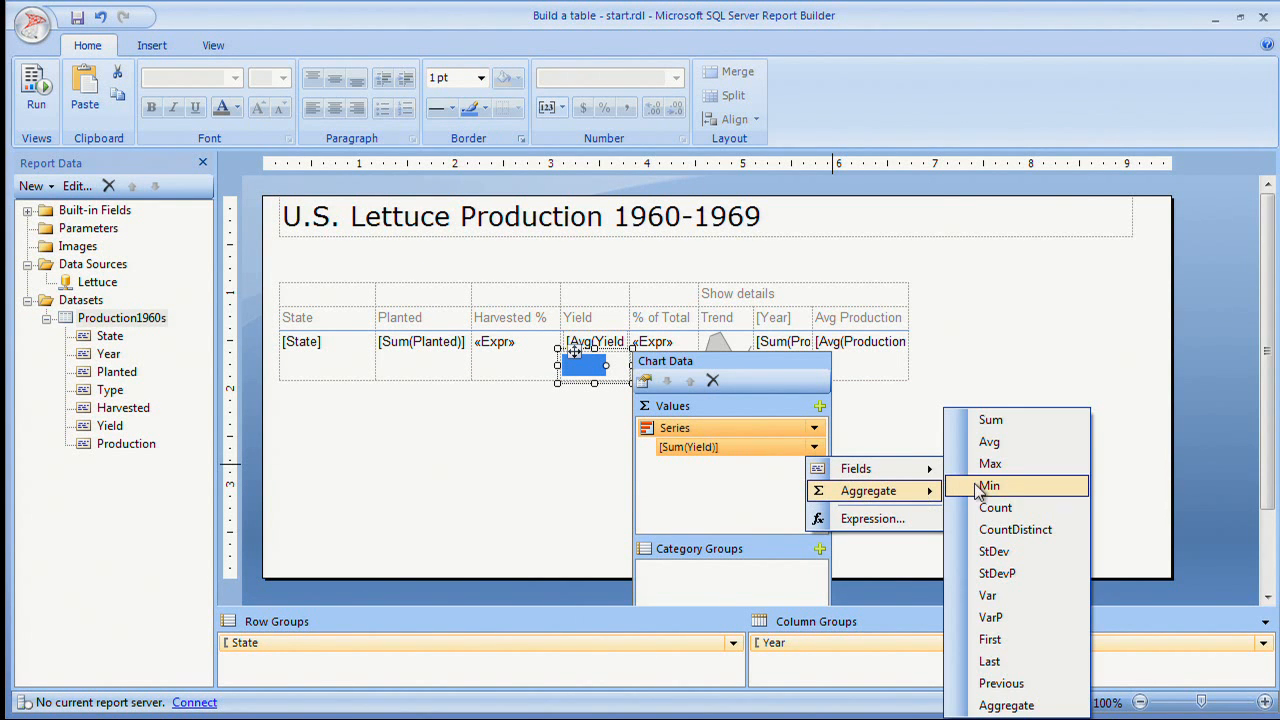
click(1020, 448)
click(614, 415)
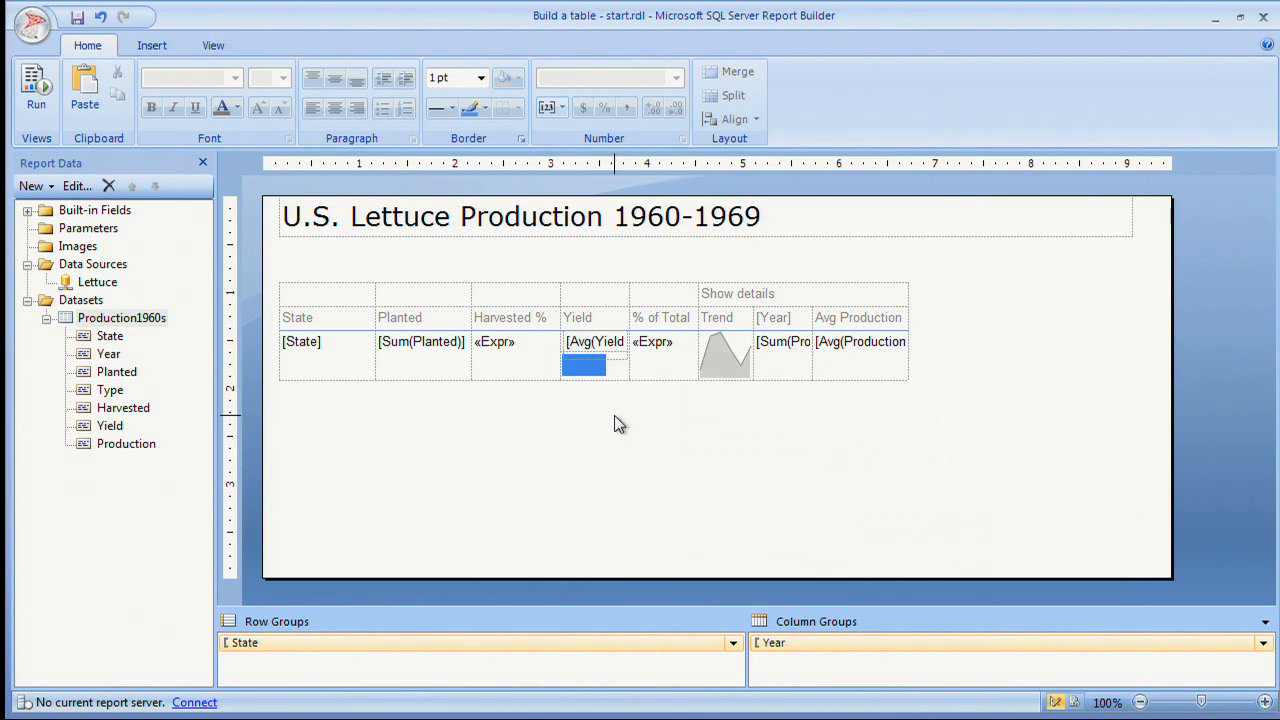
- Shorten the average Yield text box and reduce the data bar to a thin strip directly beneath it
click(614, 340)
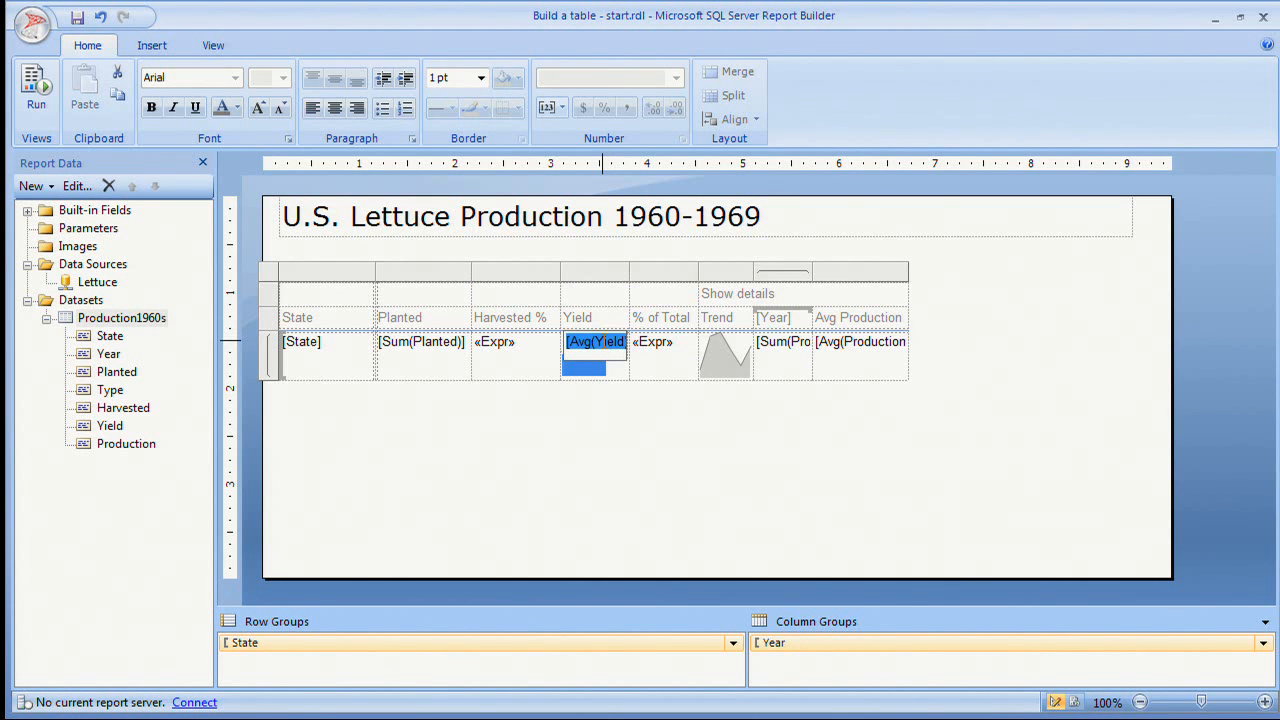
click(600, 366)
drag(594, 361, 596, 352)
click(597, 368)
drag(597, 368, 597, 364)
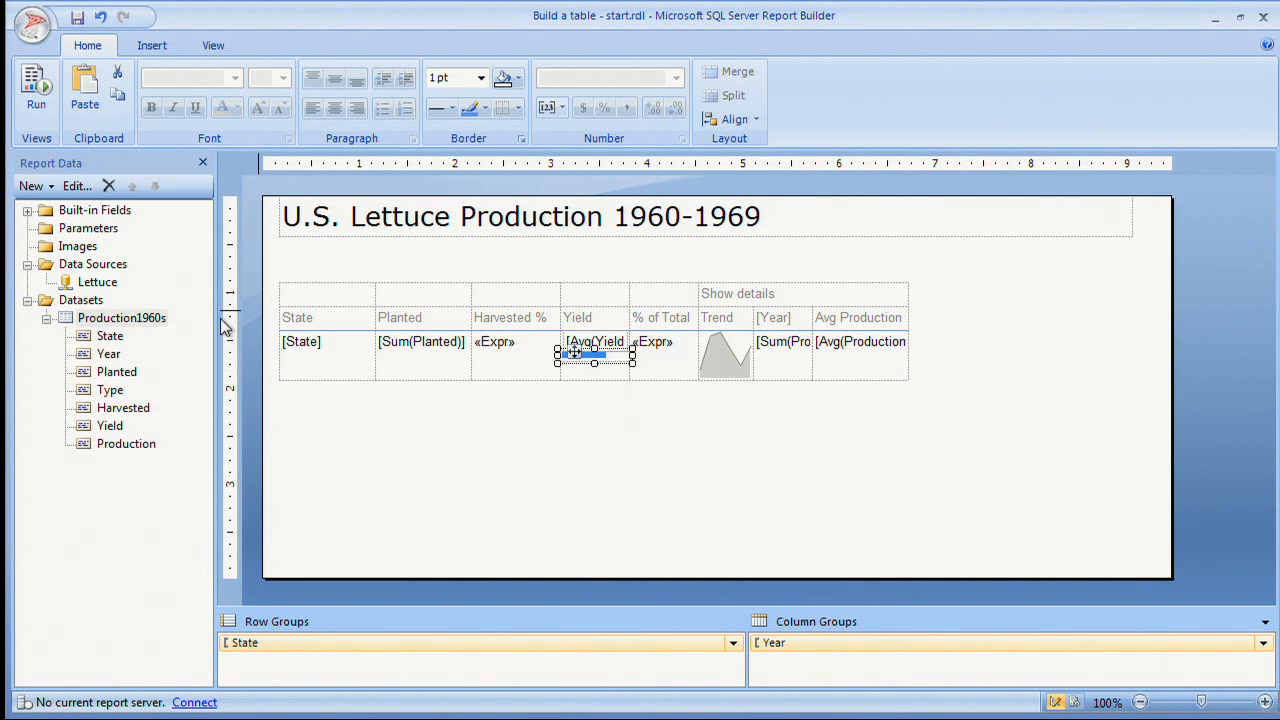
- Shrink the State data row so it ends just below the Yield data bar and preview the report, returning to the design
click(285, 350)
click(273, 368)
drag(276, 380, 276, 348)
click(38, 88)
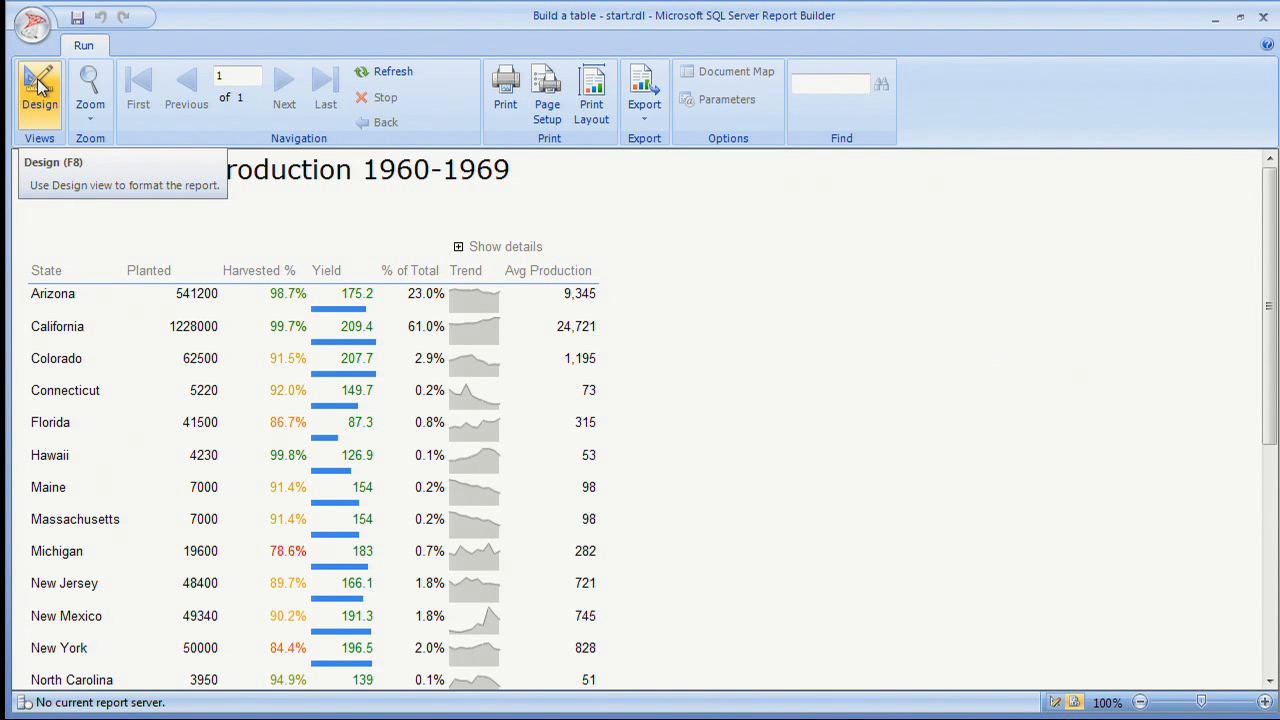
click(38, 86)
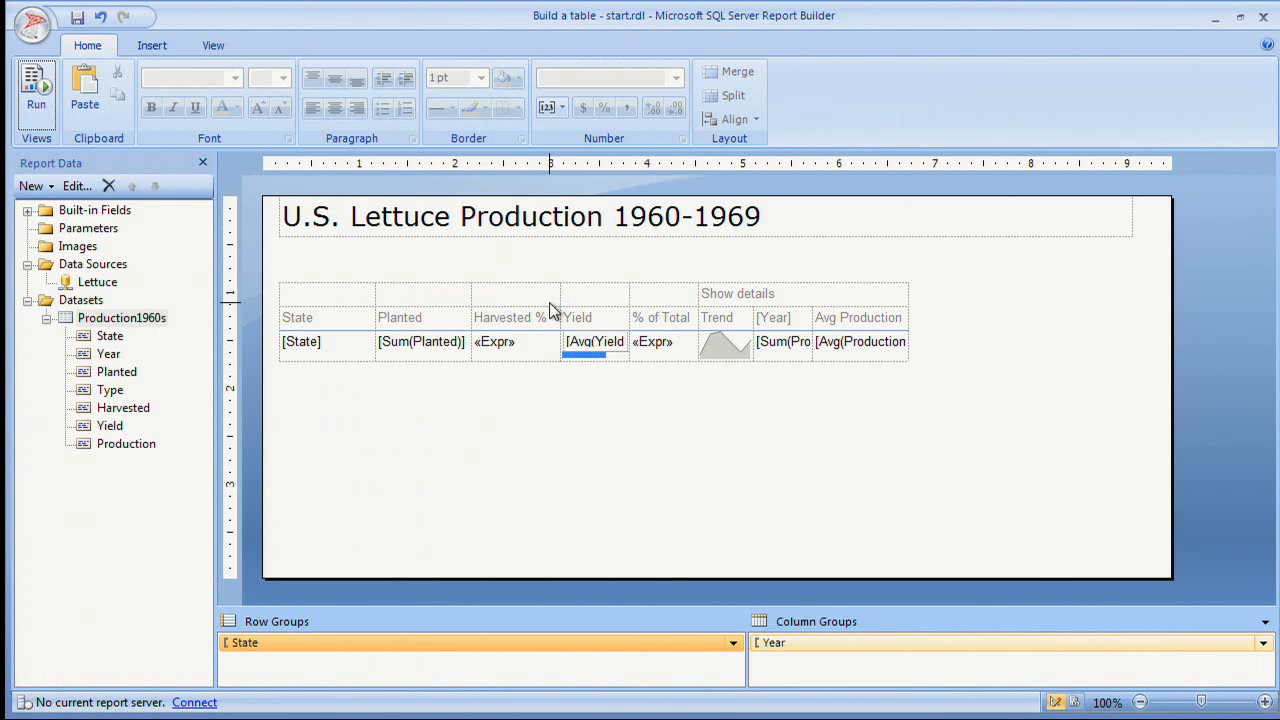
- Left-align the average Yield values above their data bars and preview the report, returning to the design
click(575, 338)
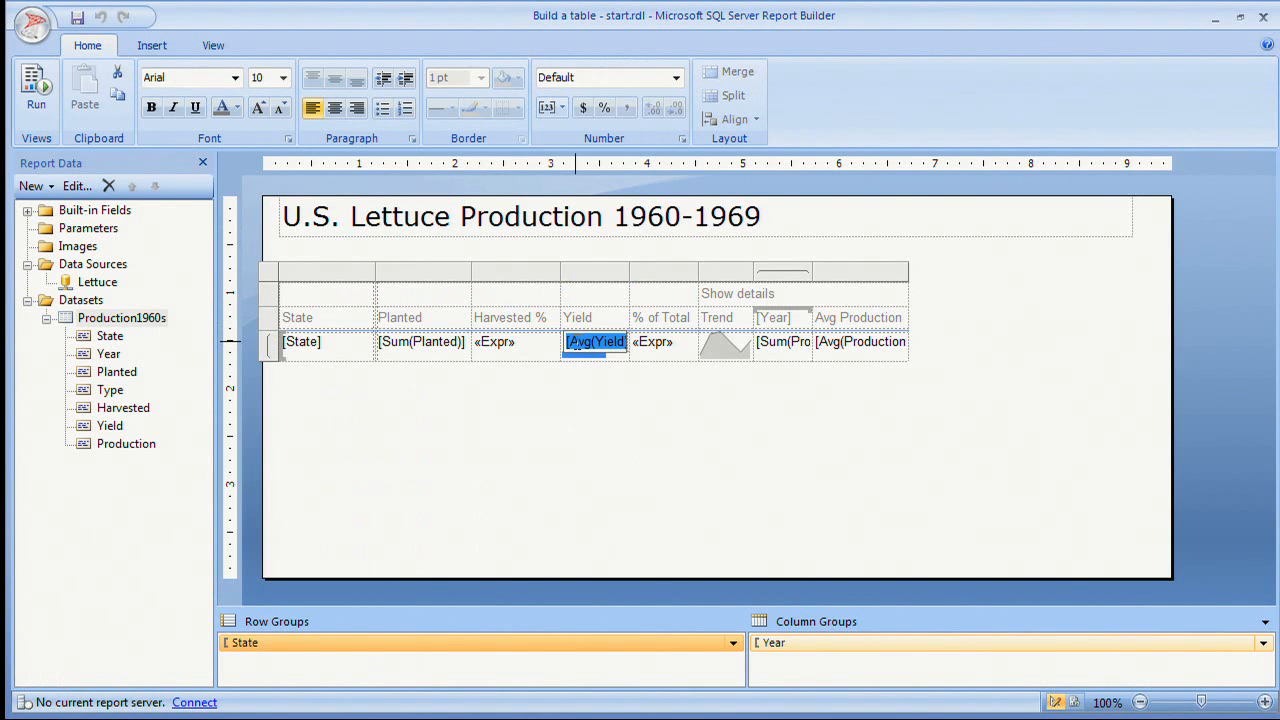
click(578, 338)
click(334, 108)
click(318, 108)
click(40, 106)
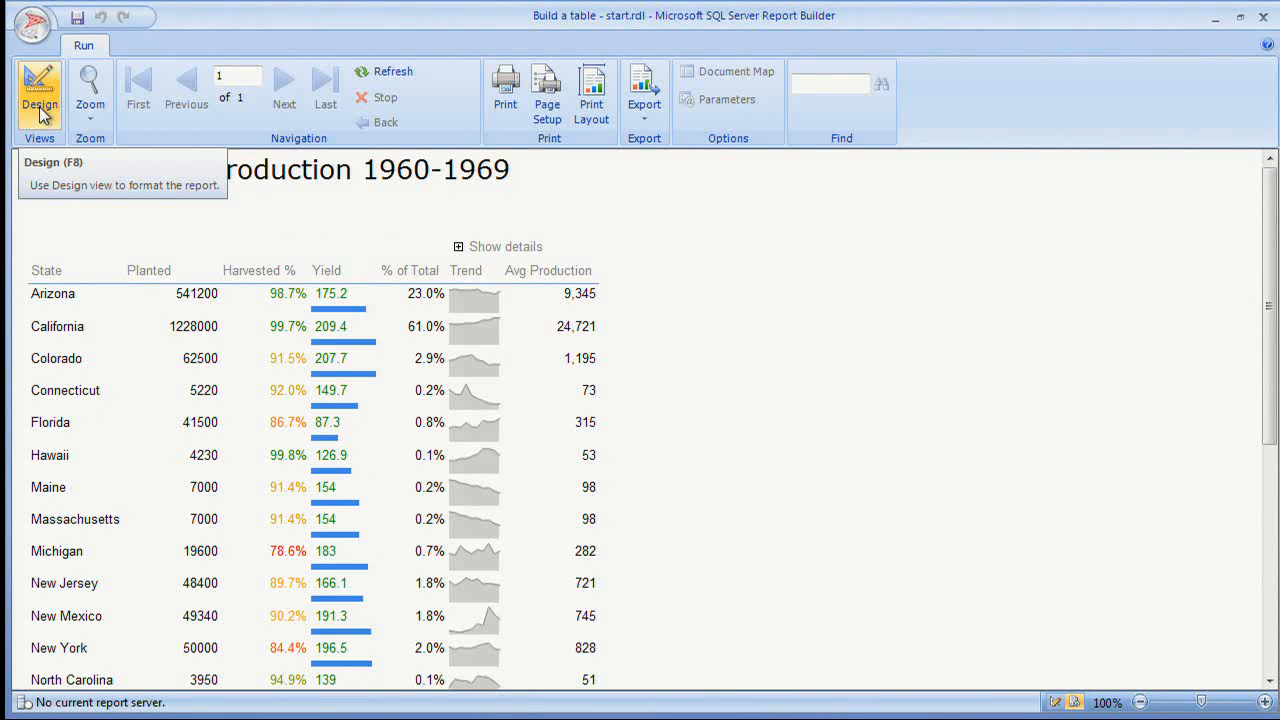
click(39, 106)
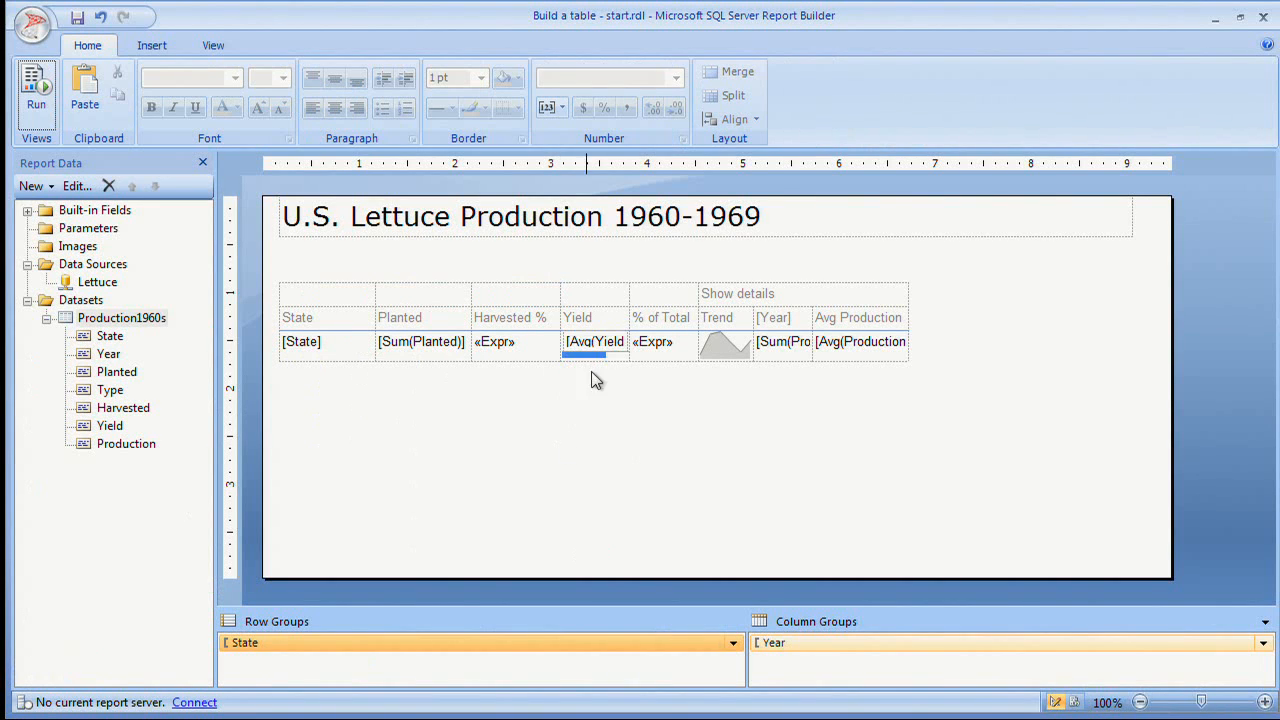
- Set the average Yield text box's font color to black and preview the report, returning to the design
click(602, 355)
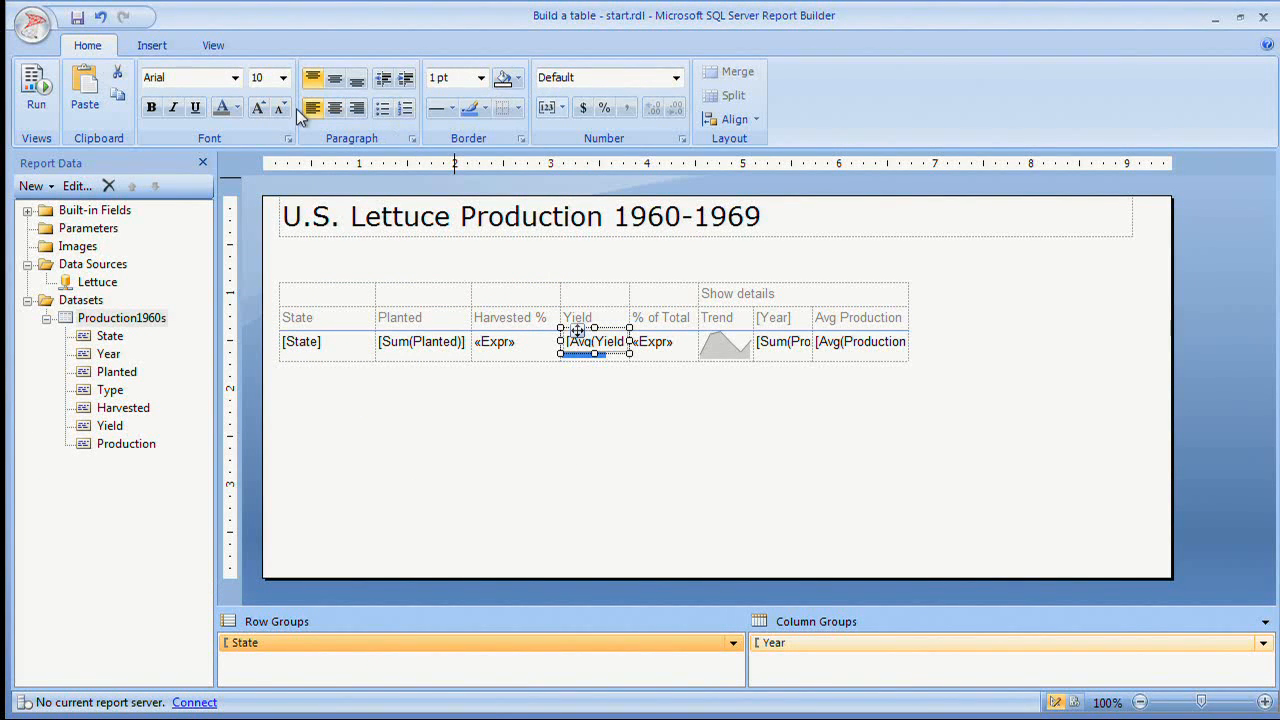
click(236, 108)
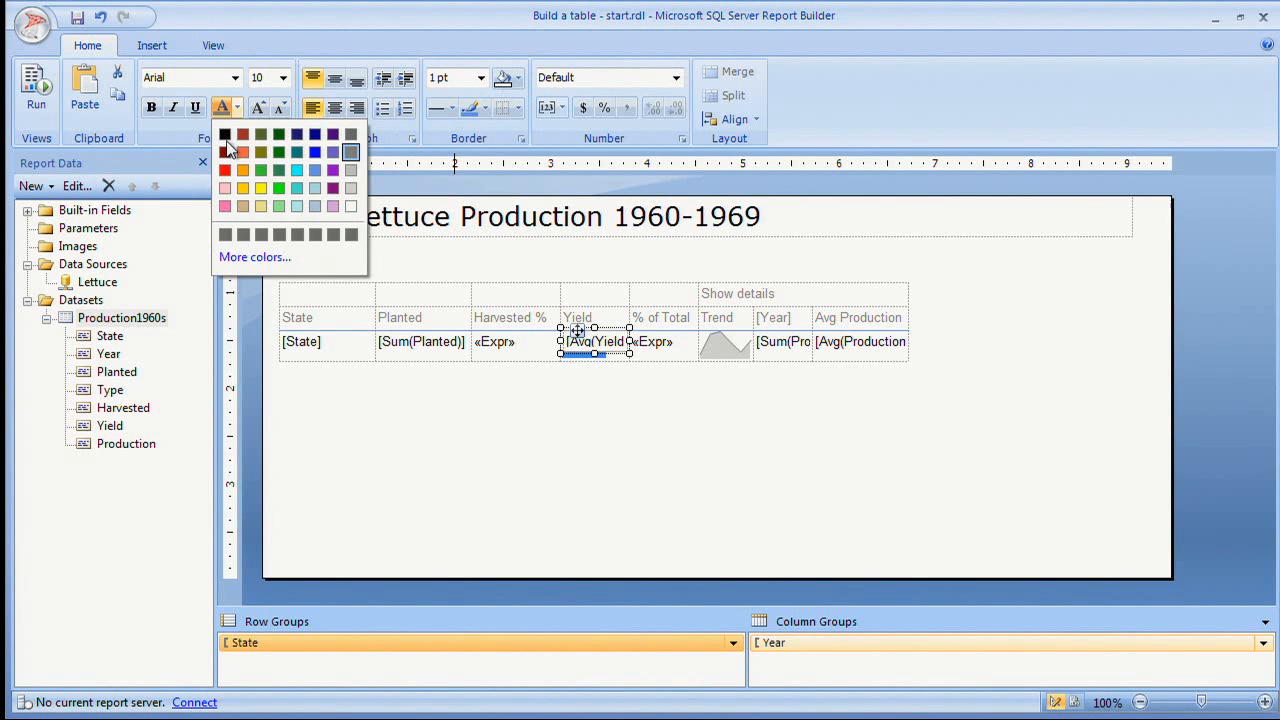
click(226, 135)
click(35, 102)
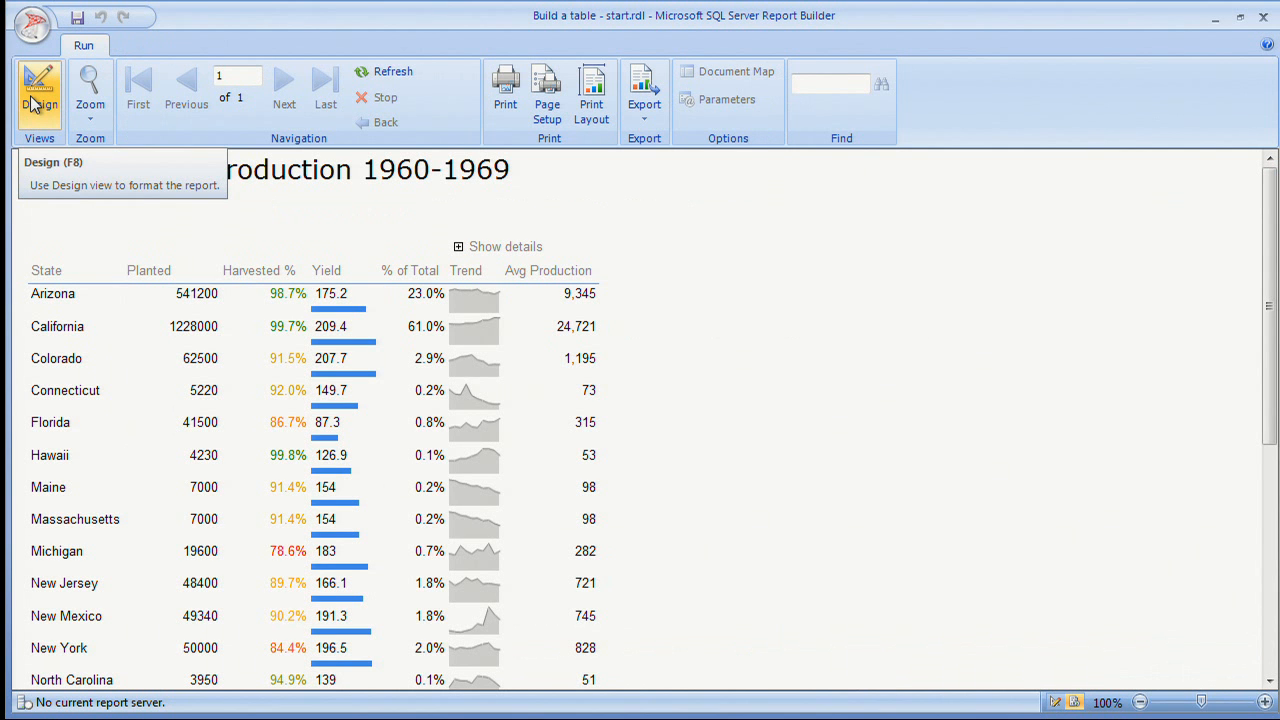
click(33, 104)
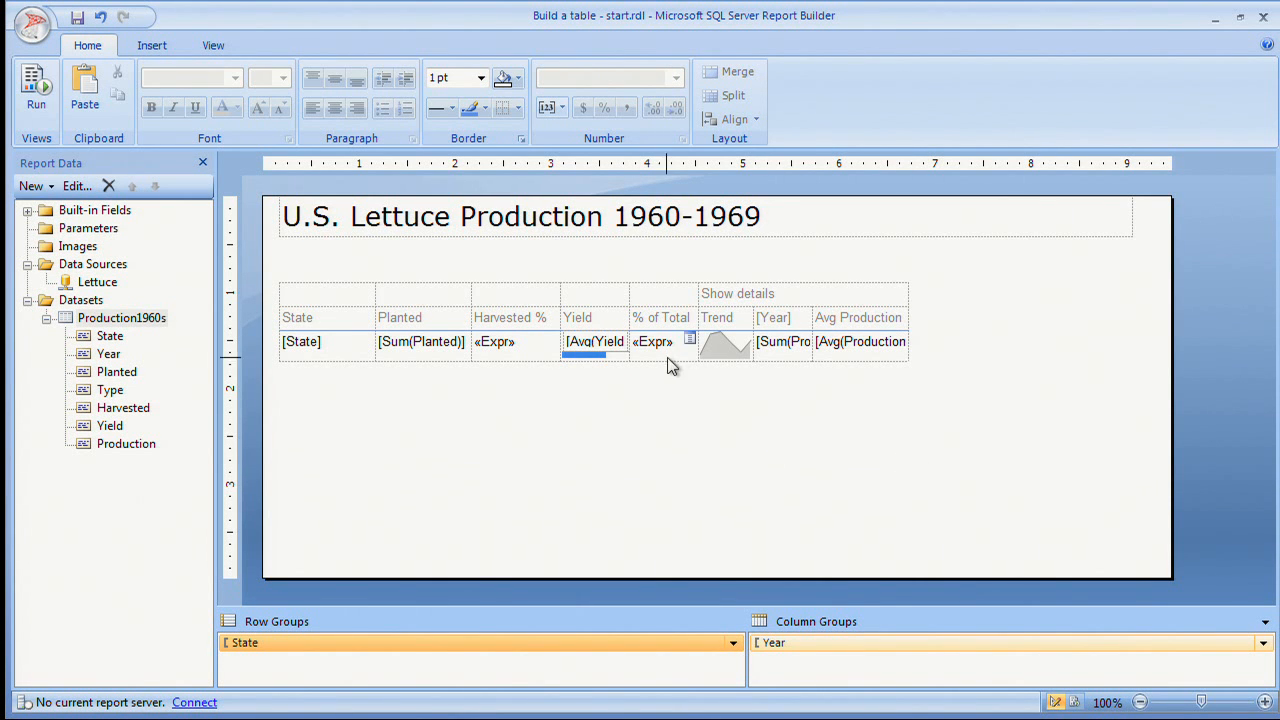
- Insert an empty column between the % of Total and Trend columns
click(665, 288)
right_click(667, 270)
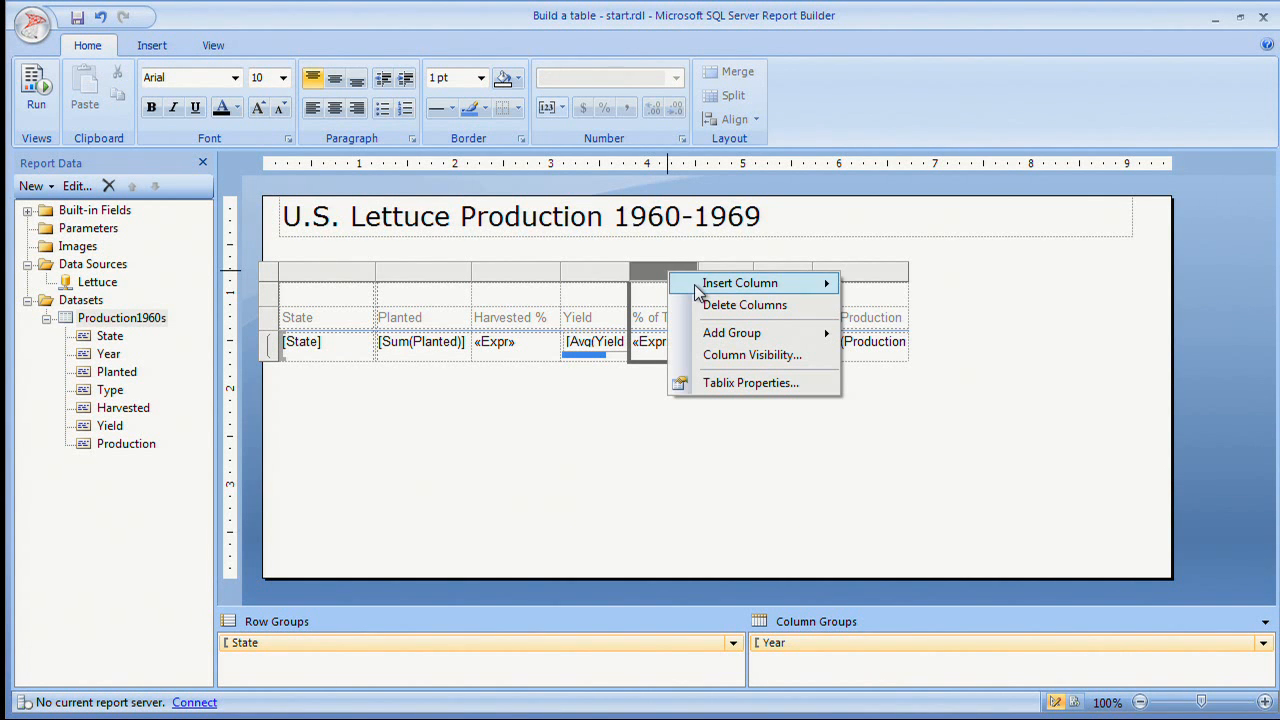
mouse_move(700, 286)
click(886, 308)
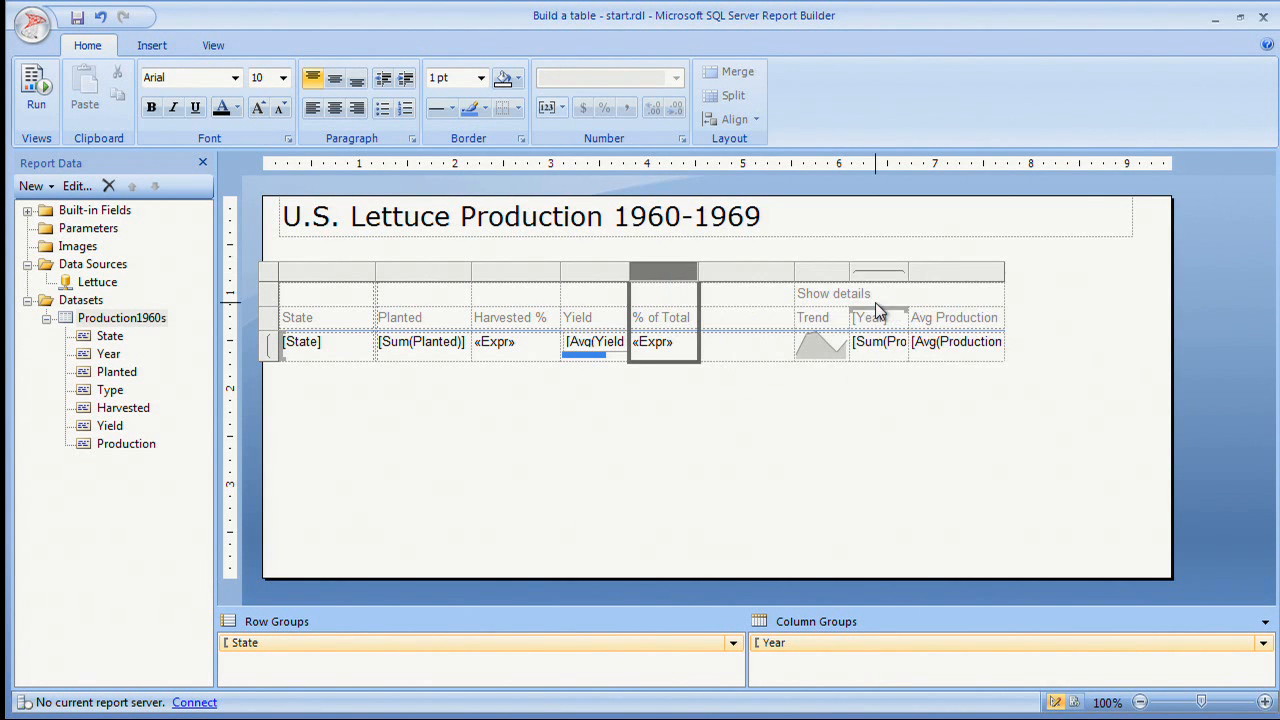
- Insert a pie sparkline in the empty State-row cell beside % of Total and narrow its column to fit the pie
click(760, 355)
right_click(760, 357)
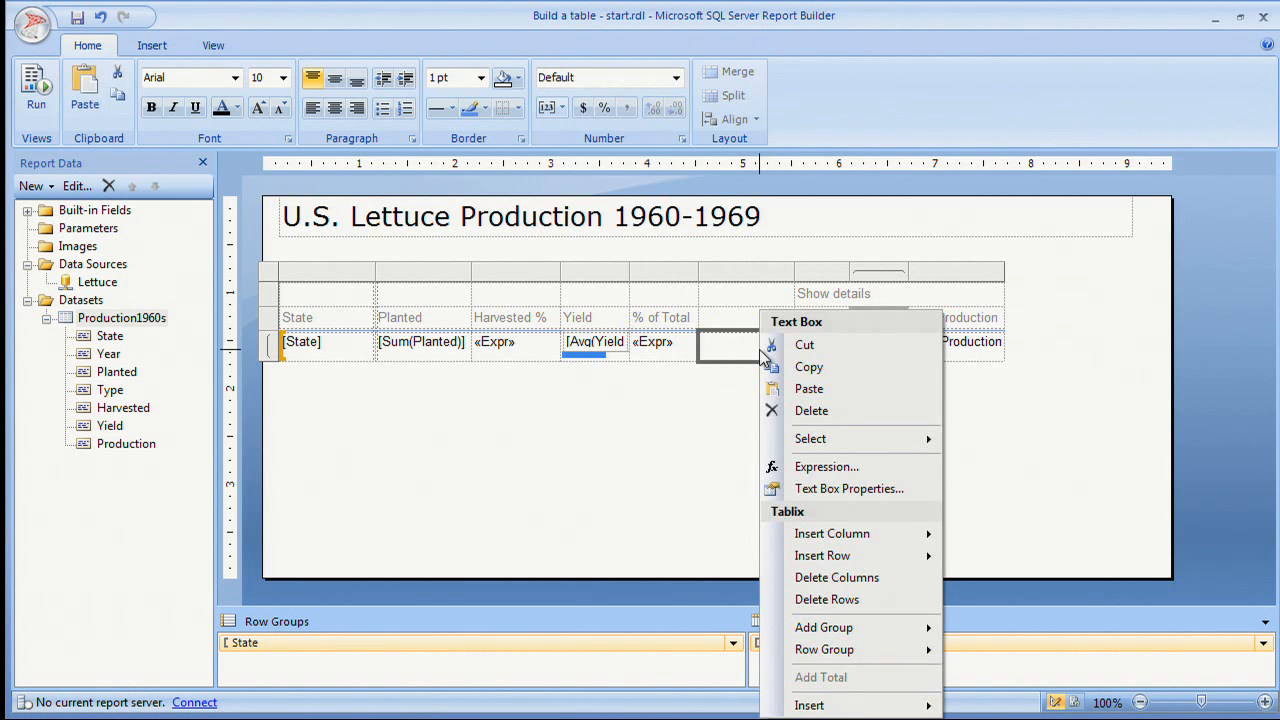
mouse_move(855, 706)
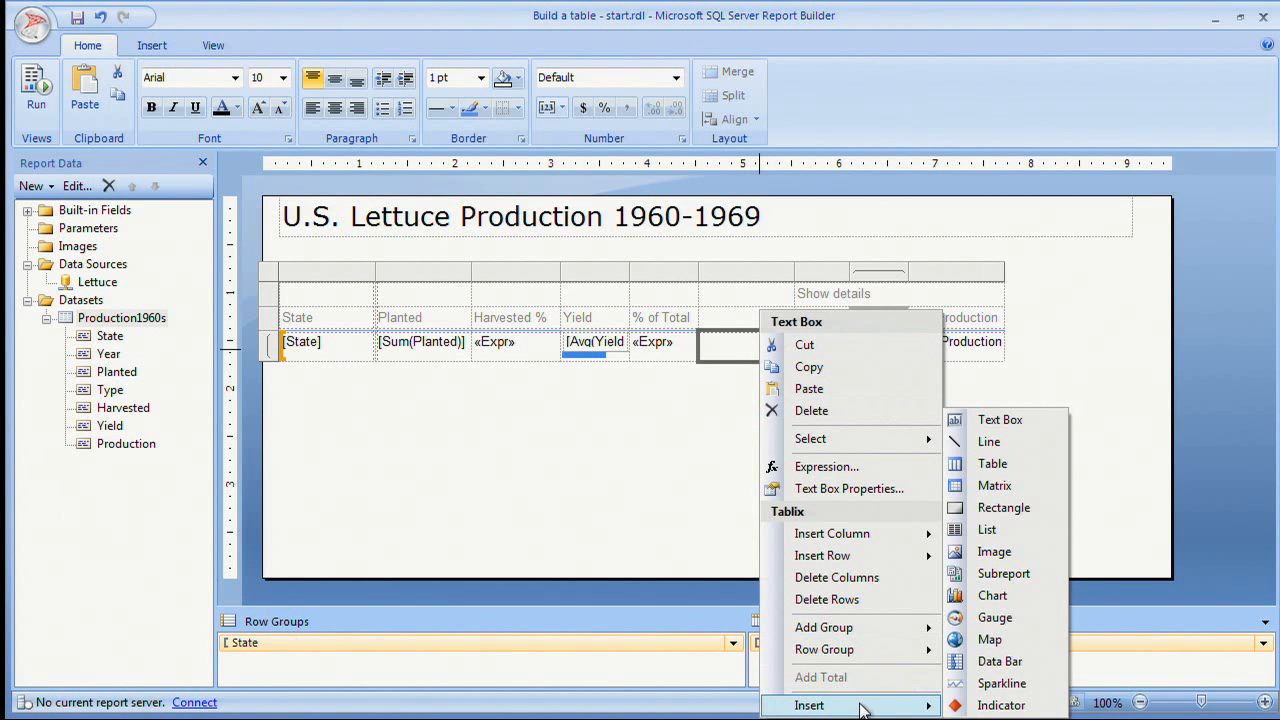
click(1005, 683)
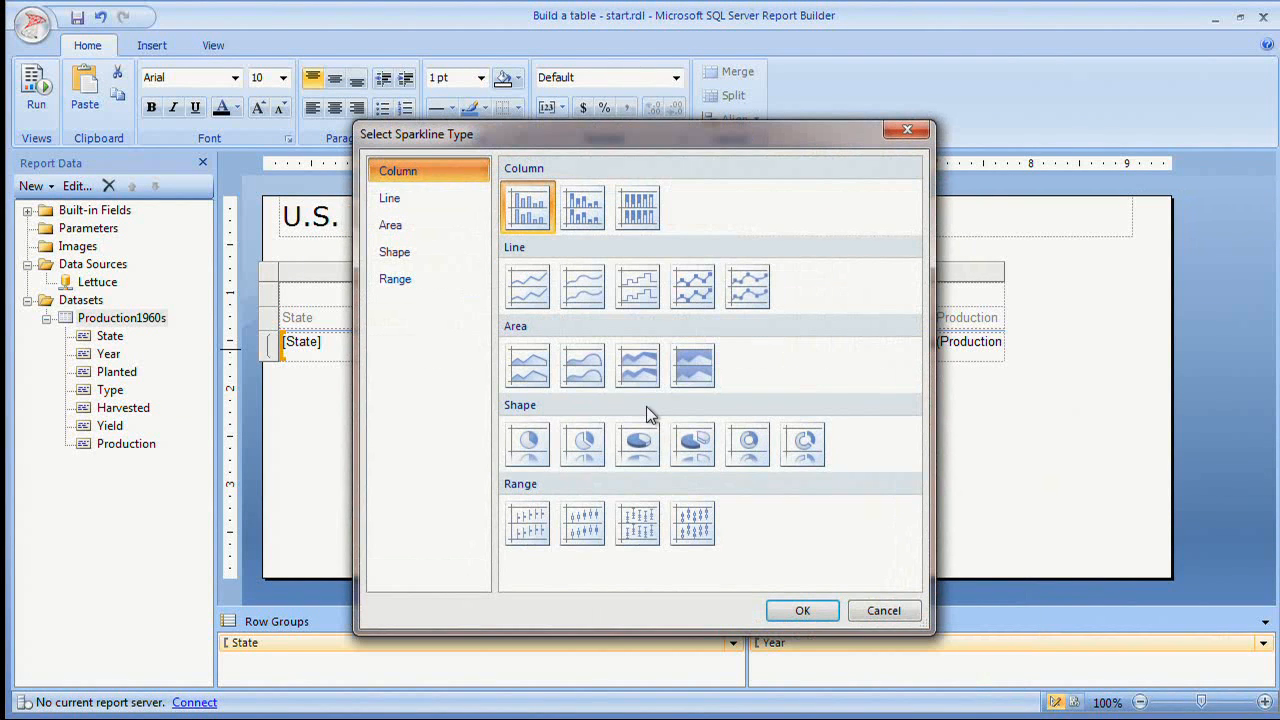
click(536, 449)
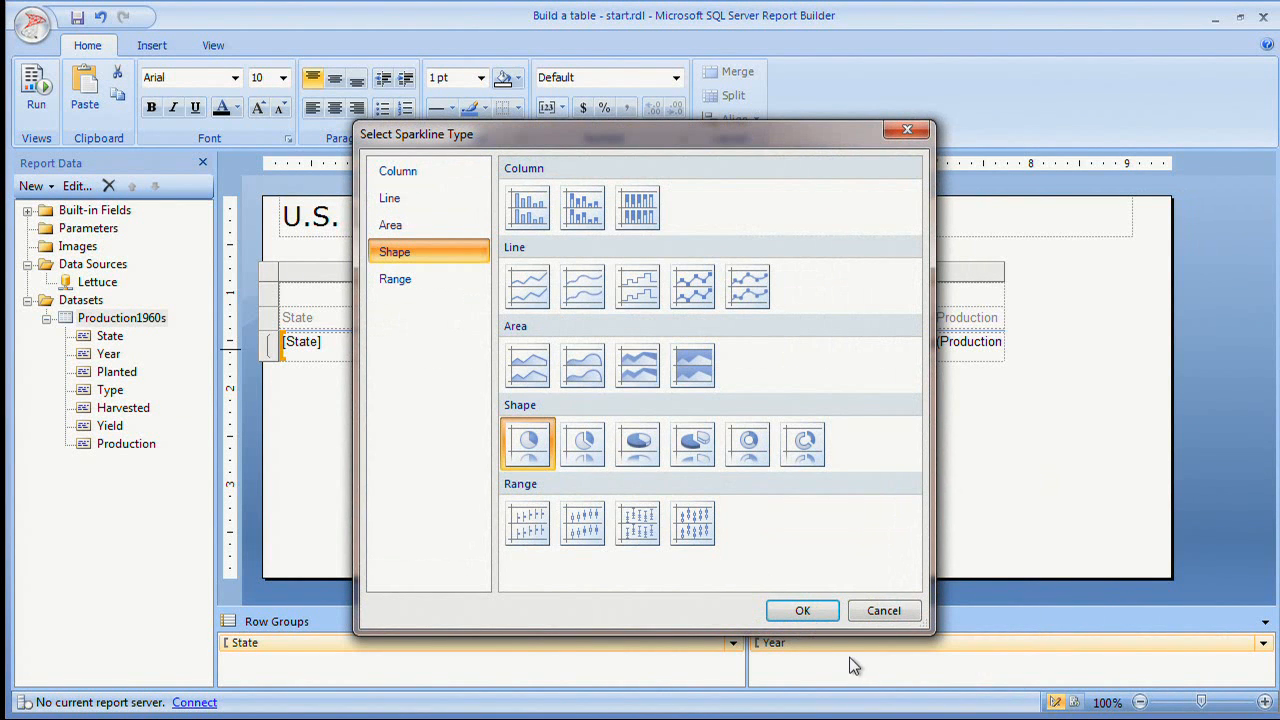
click(808, 617)
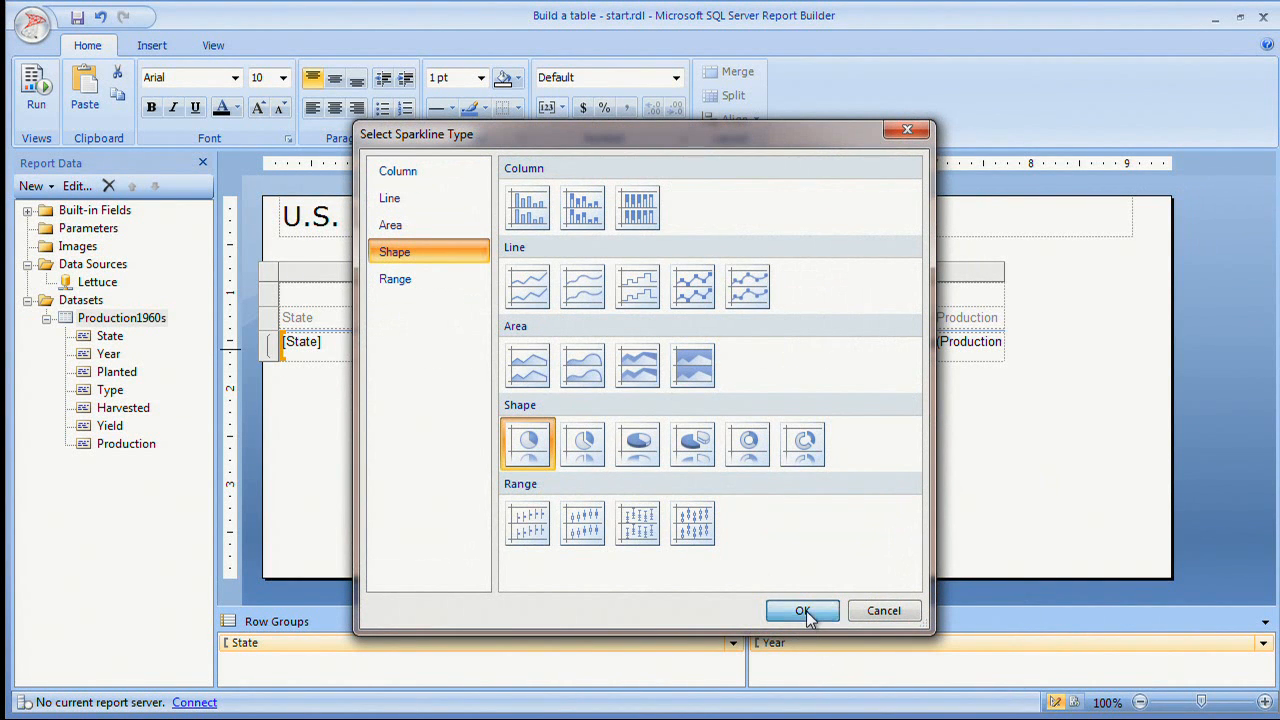
drag(793, 264, 716, 281)
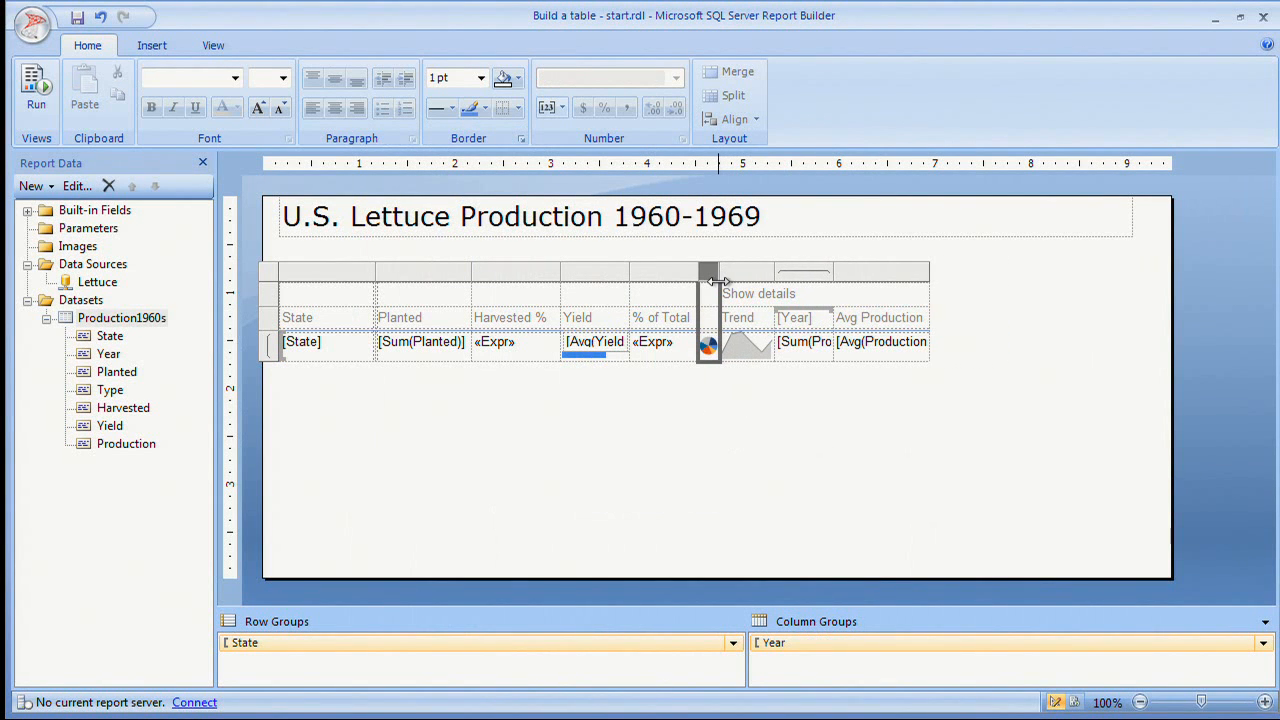
- Add the Production field as a value of the pie sparkline
click(710, 352)
click(710, 352)
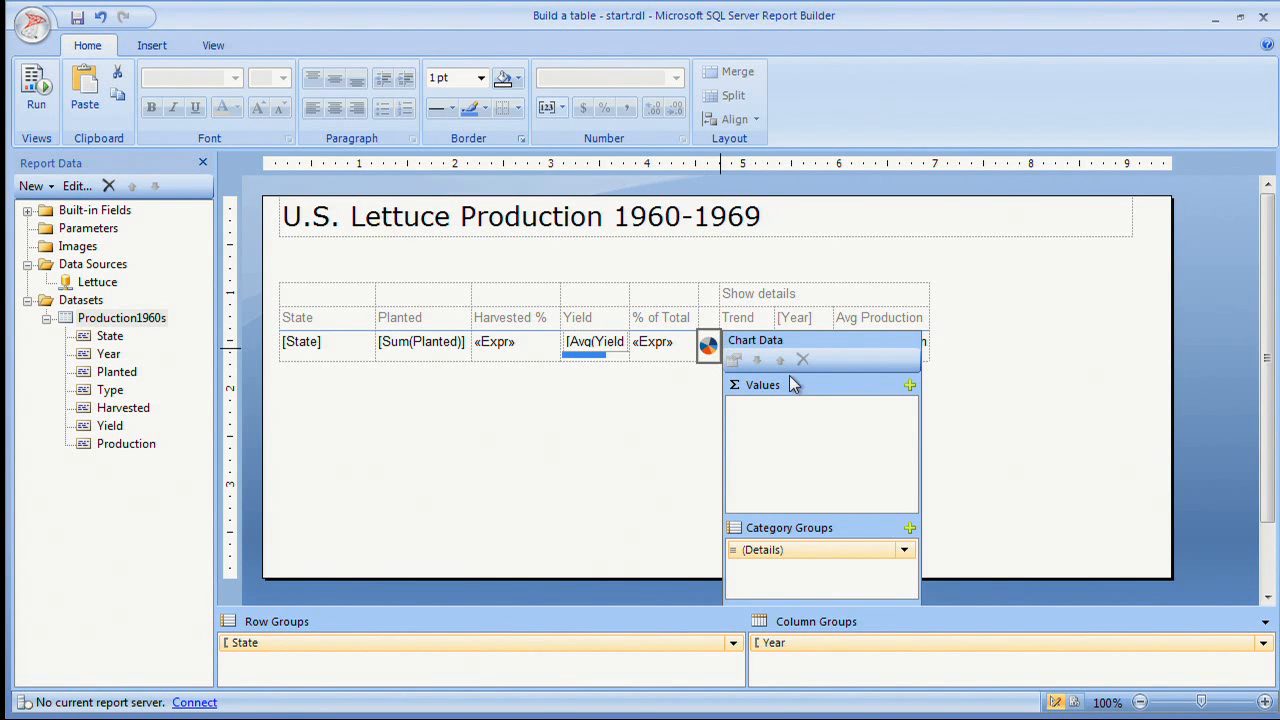
click(910, 385)
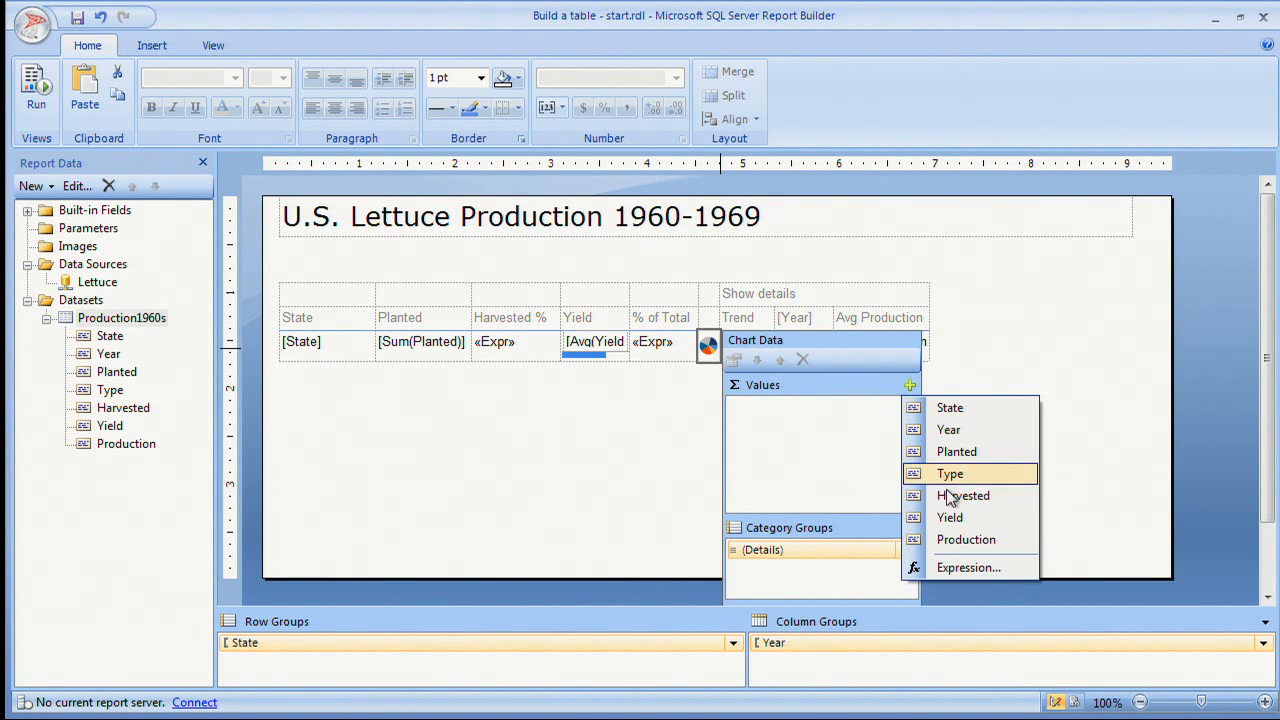
click(952, 539)
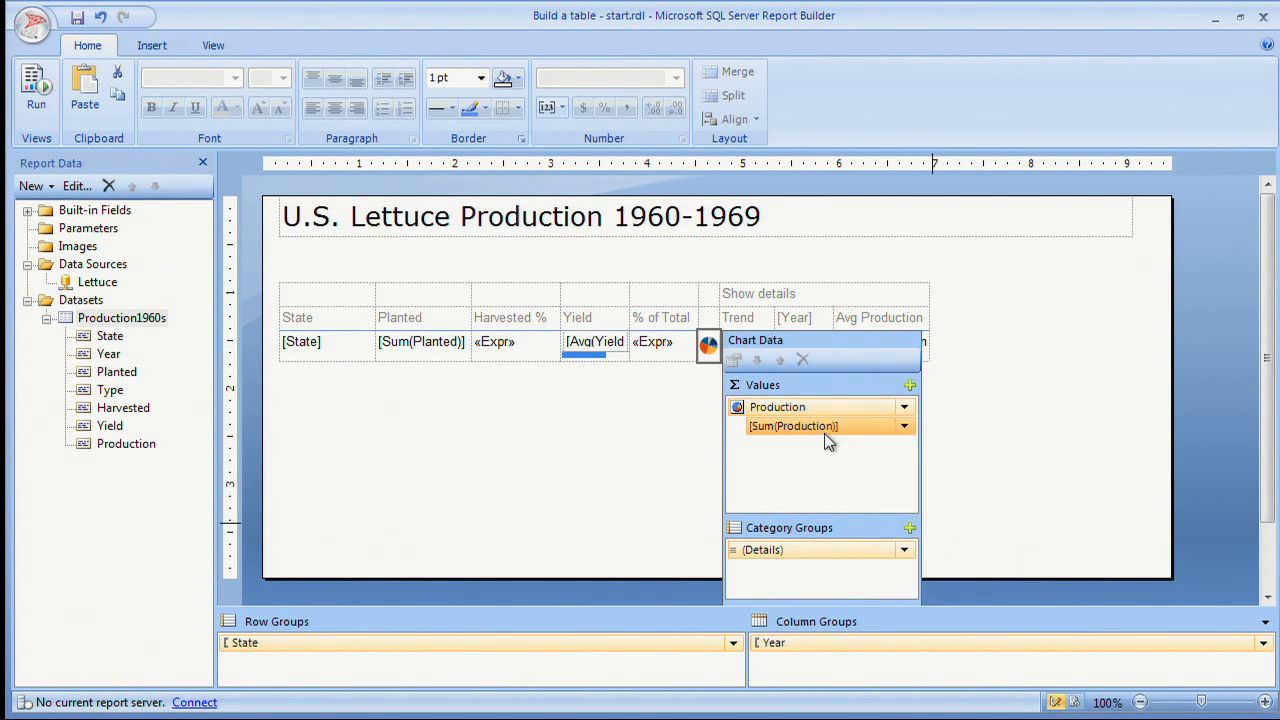
- Copy the full expression from the State row's % of Total cell, leaving that cell's expression as it is
click(651, 342)
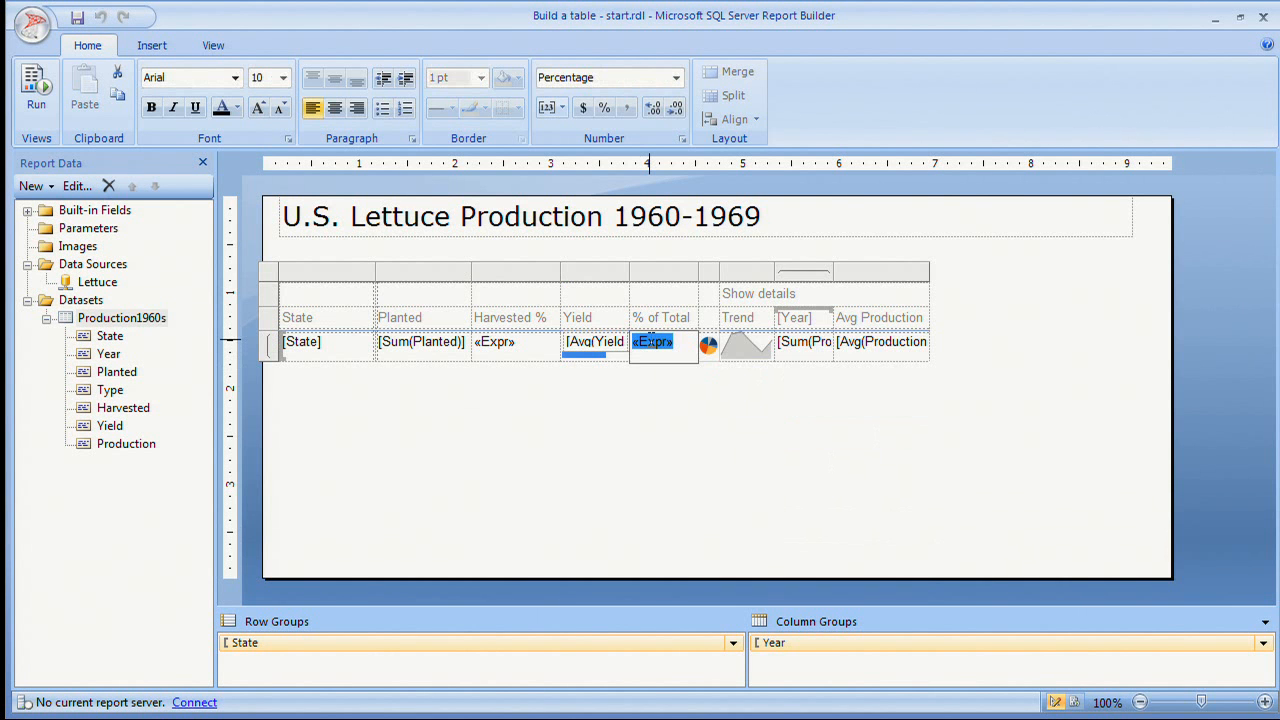
double_click(651, 342)
key(Escape)
right_click(651, 342)
click(710, 477)
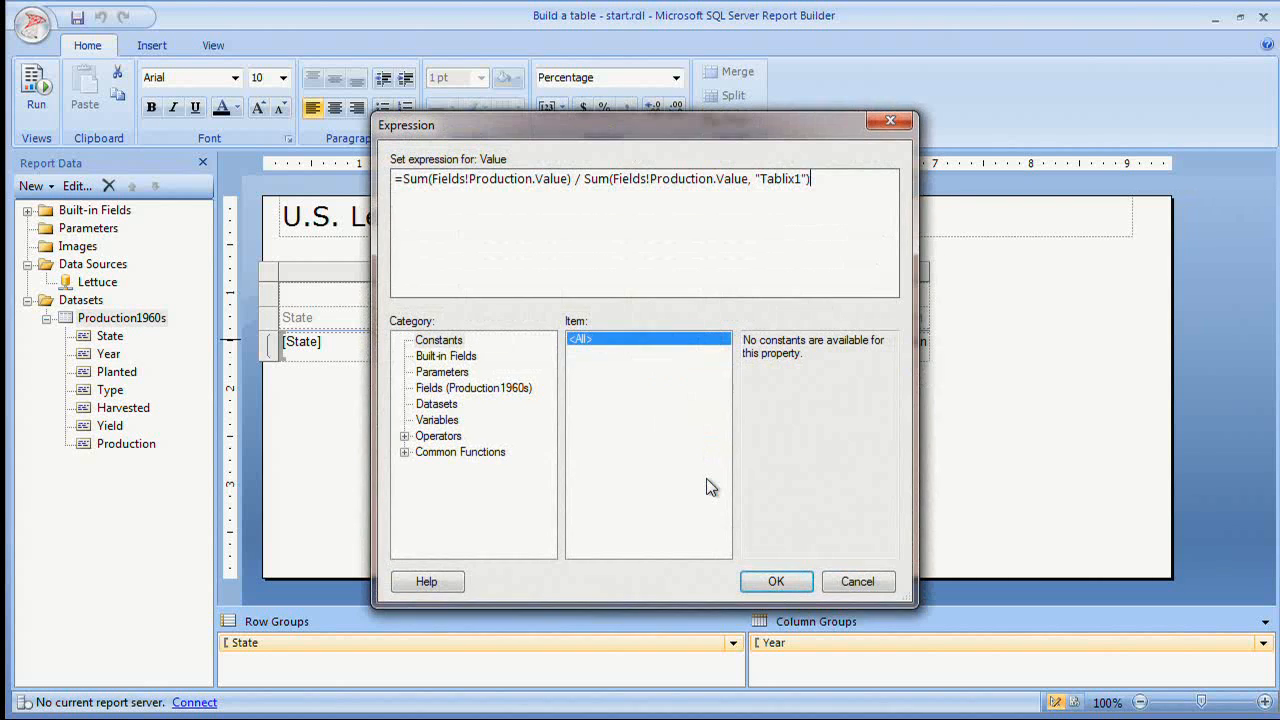
key(ctrl+a)
key(ctrl+c)
key(Escape)
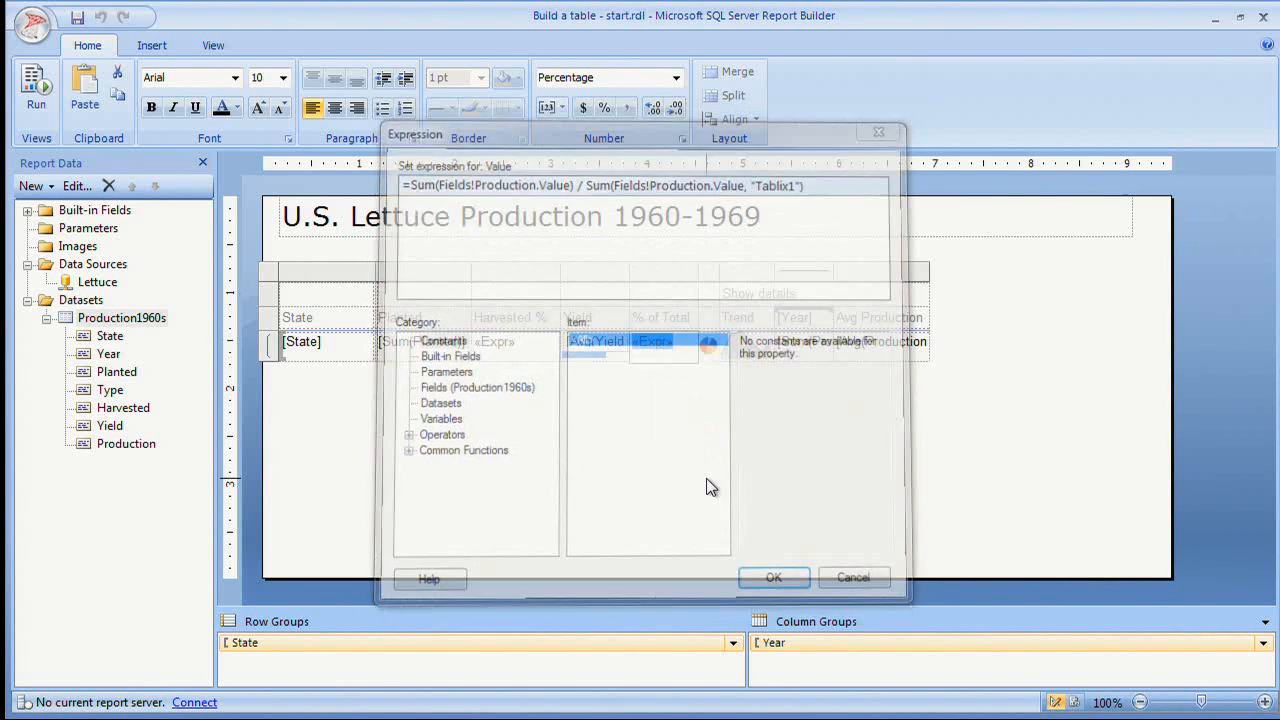
- Replace the pie sparkline's Production value expression with the copied =Sum(Fields!Production.Value) / Sum(Fields!Production.Value, "Tablix1")
click(708, 344)
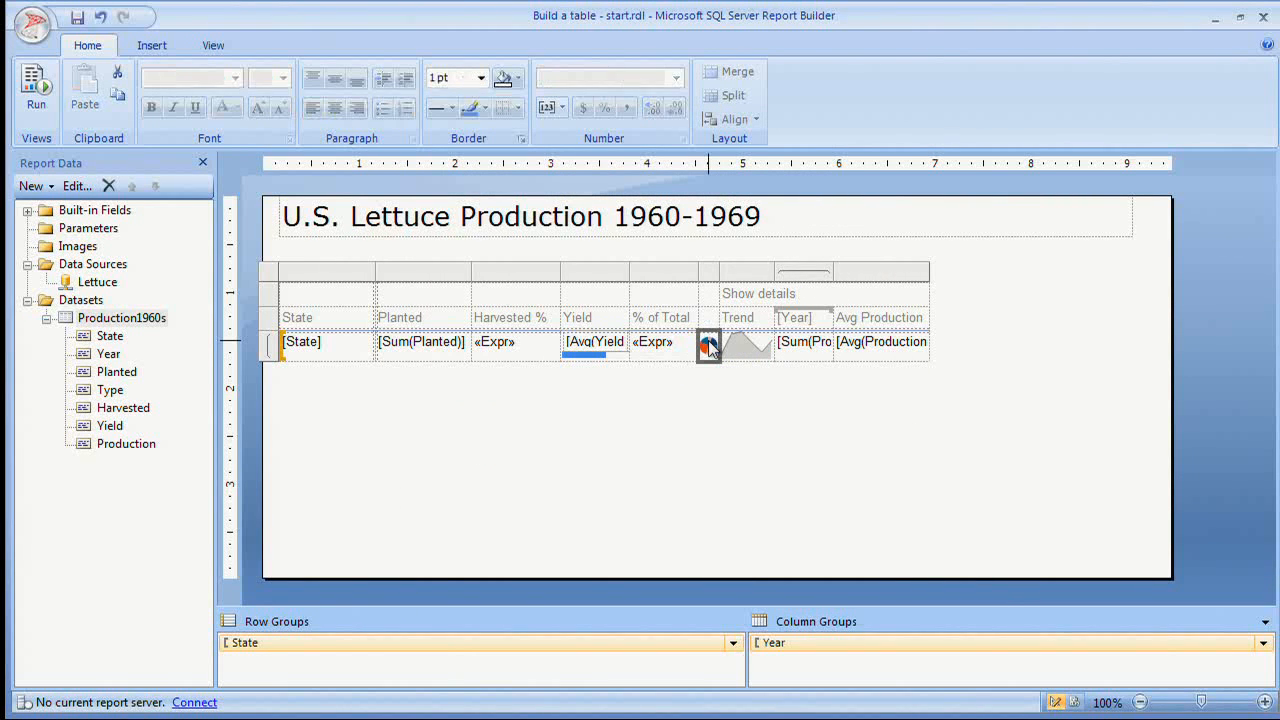
right_click(709, 345)
key(Escape)
click(708, 344)
click(904, 426)
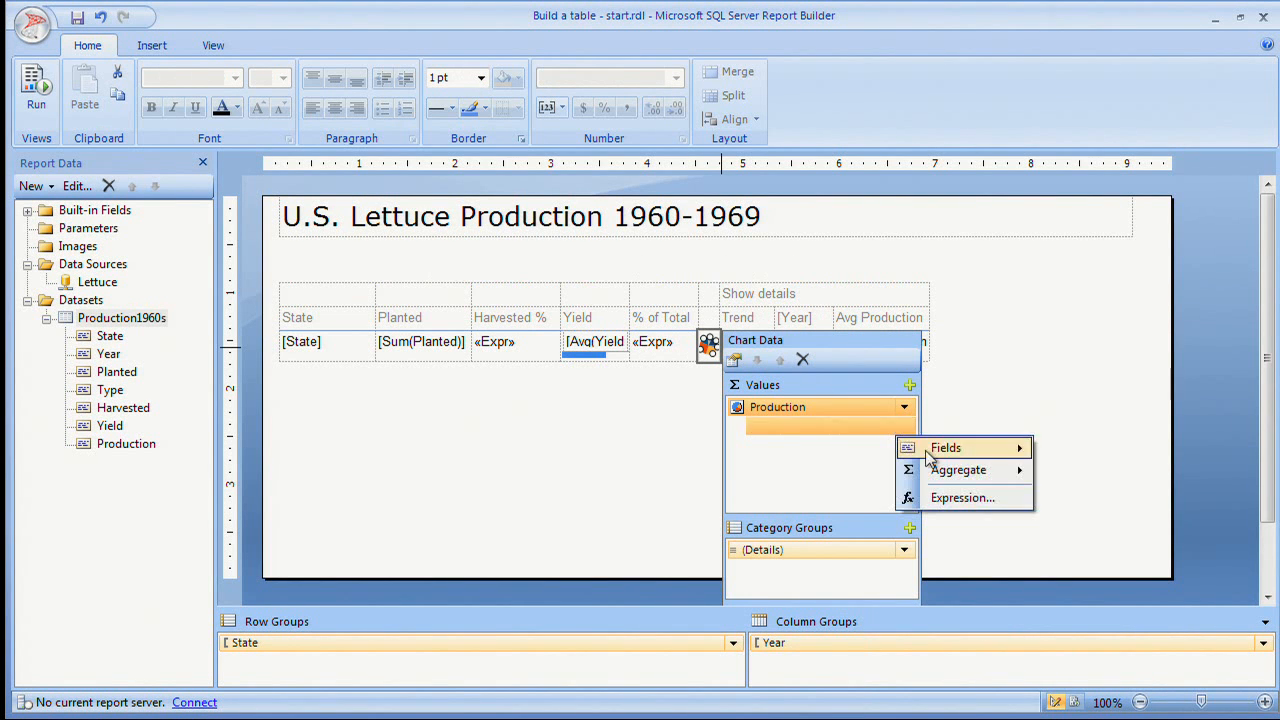
click(948, 494)
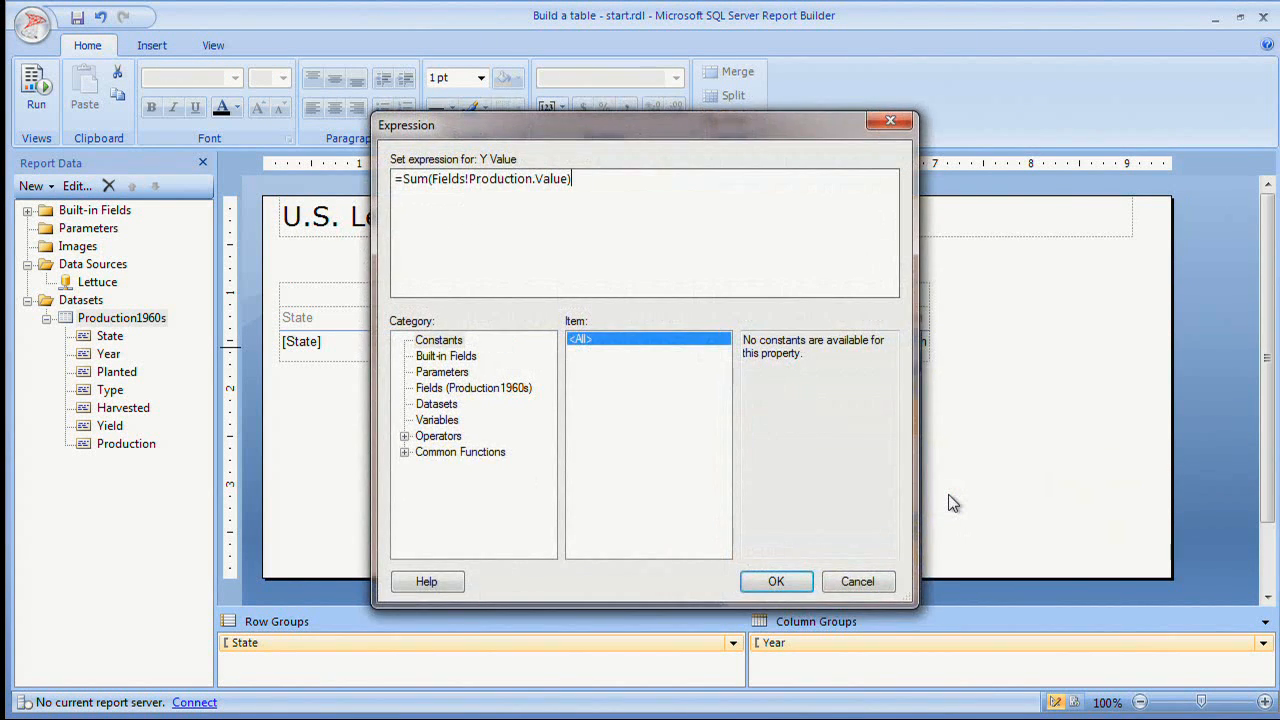
key(ctrl+a)
key(Delete)
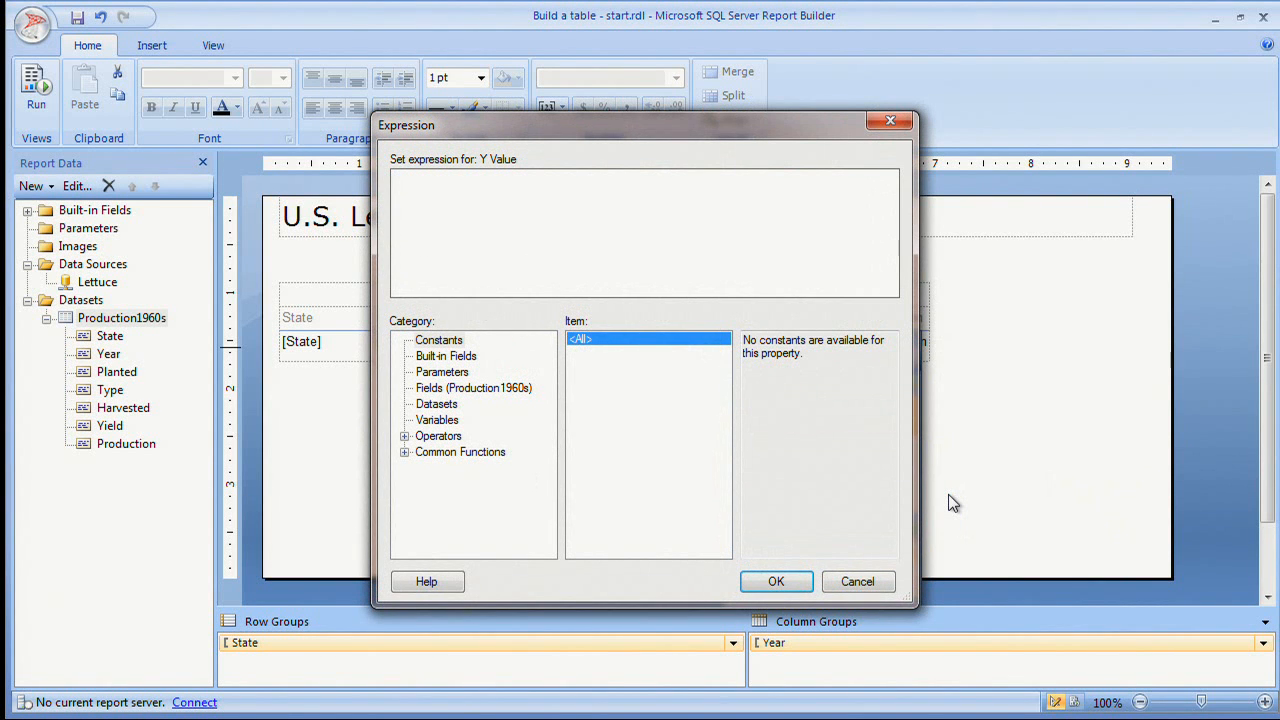
key(ctrl+v)
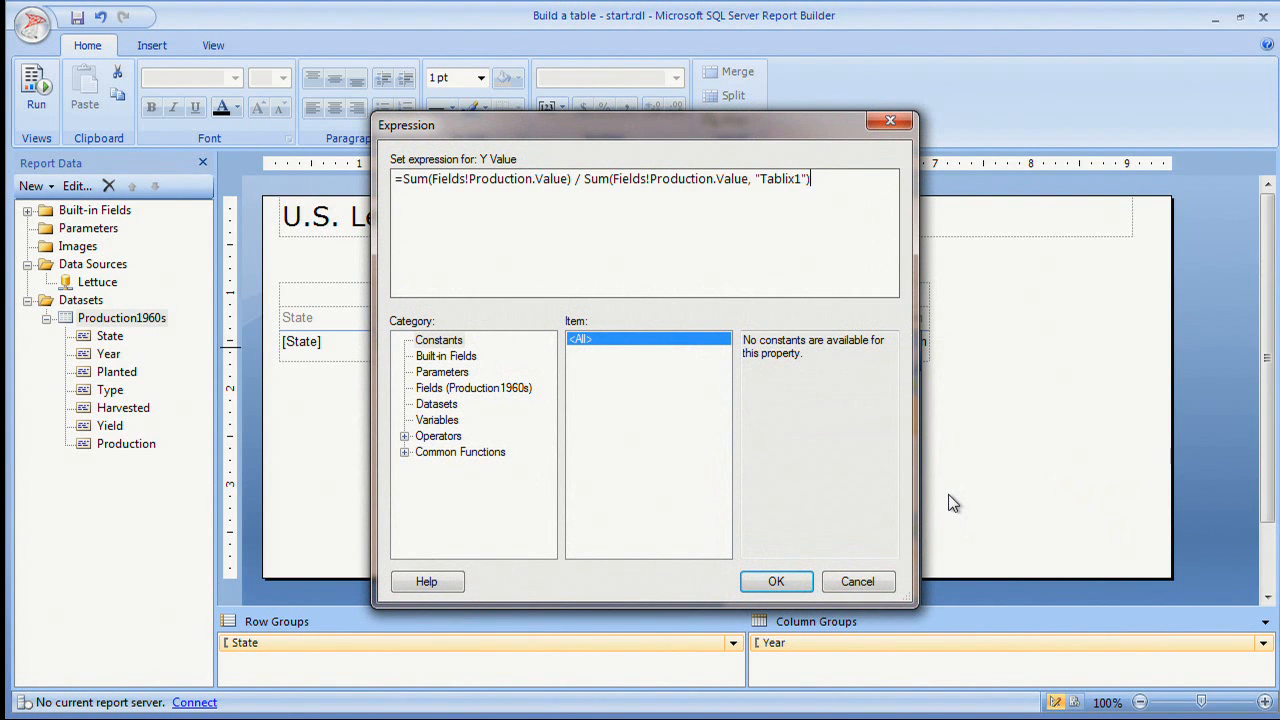
click(778, 582)
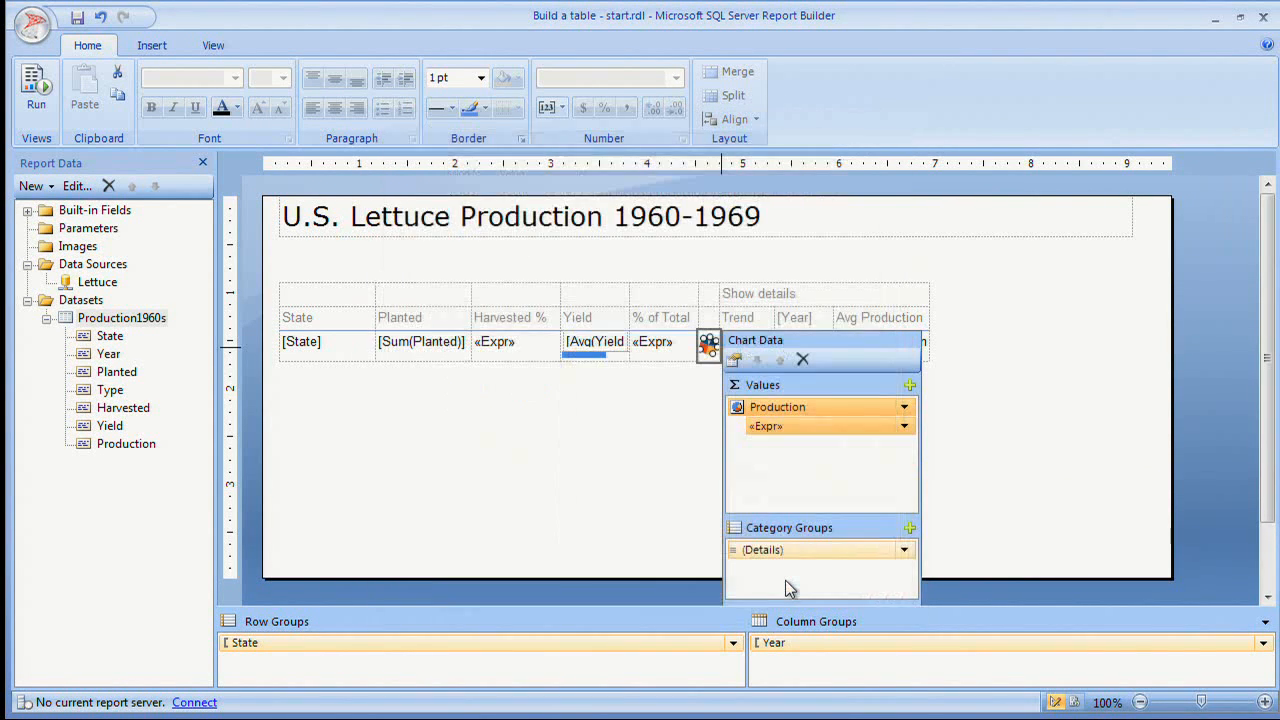
- Delete the pie sparkline's (Details) category group and add Production as a second value
click(905, 551)
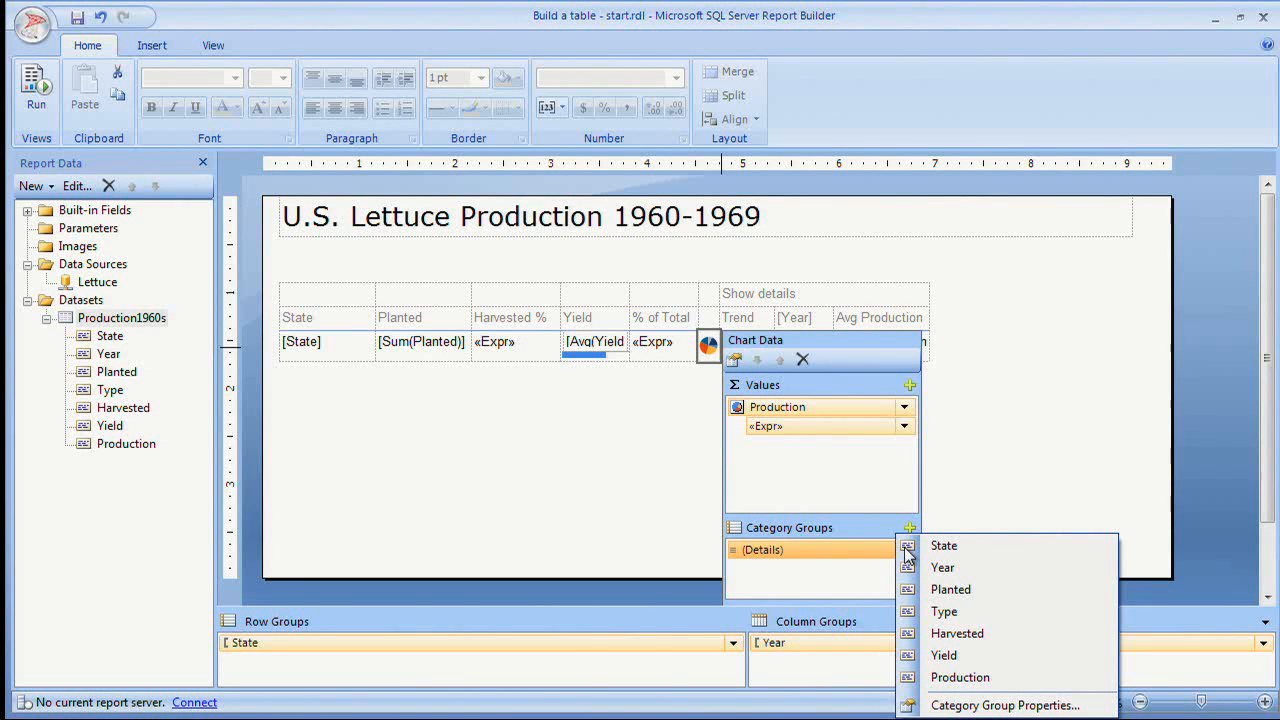
right_click(856, 554)
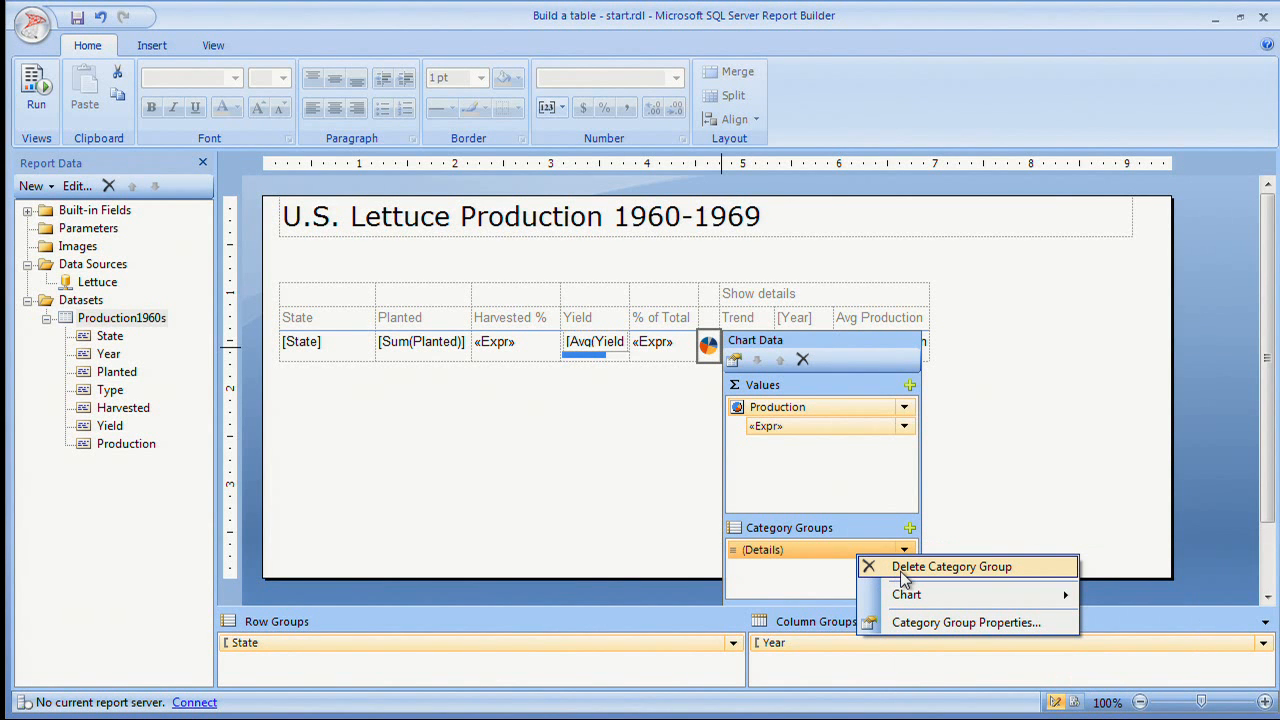
click(904, 577)
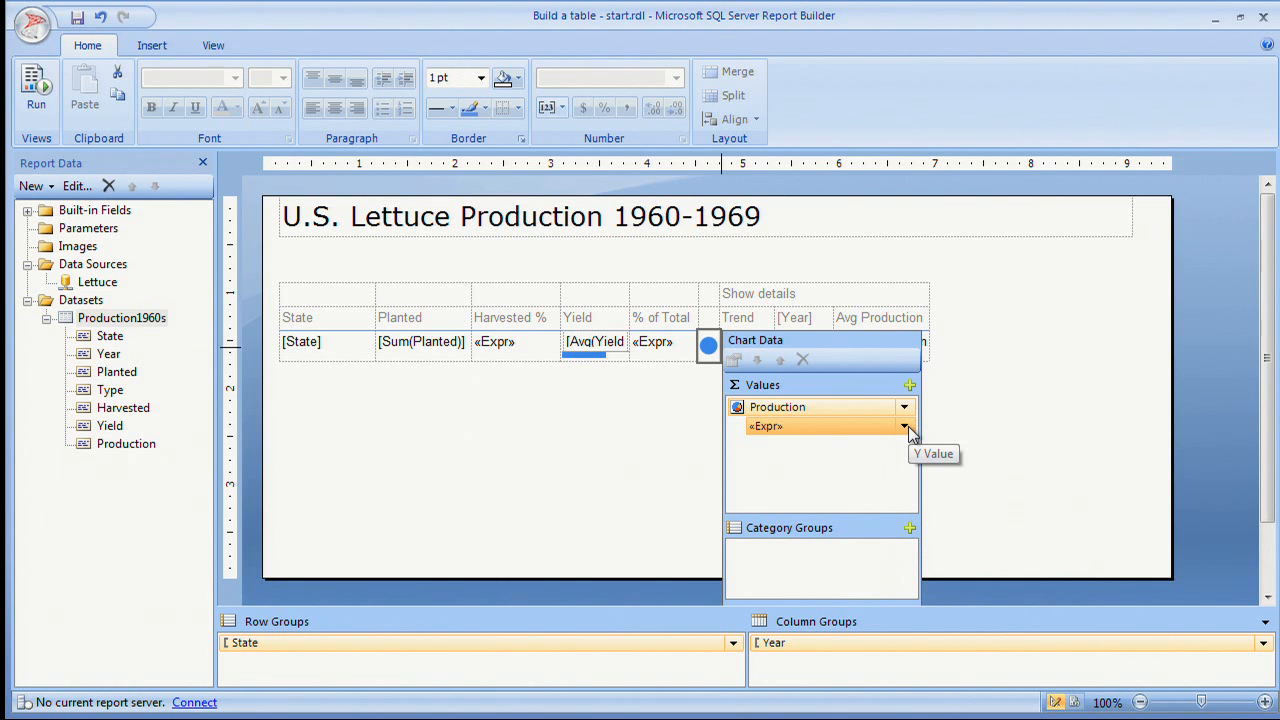
click(909, 385)
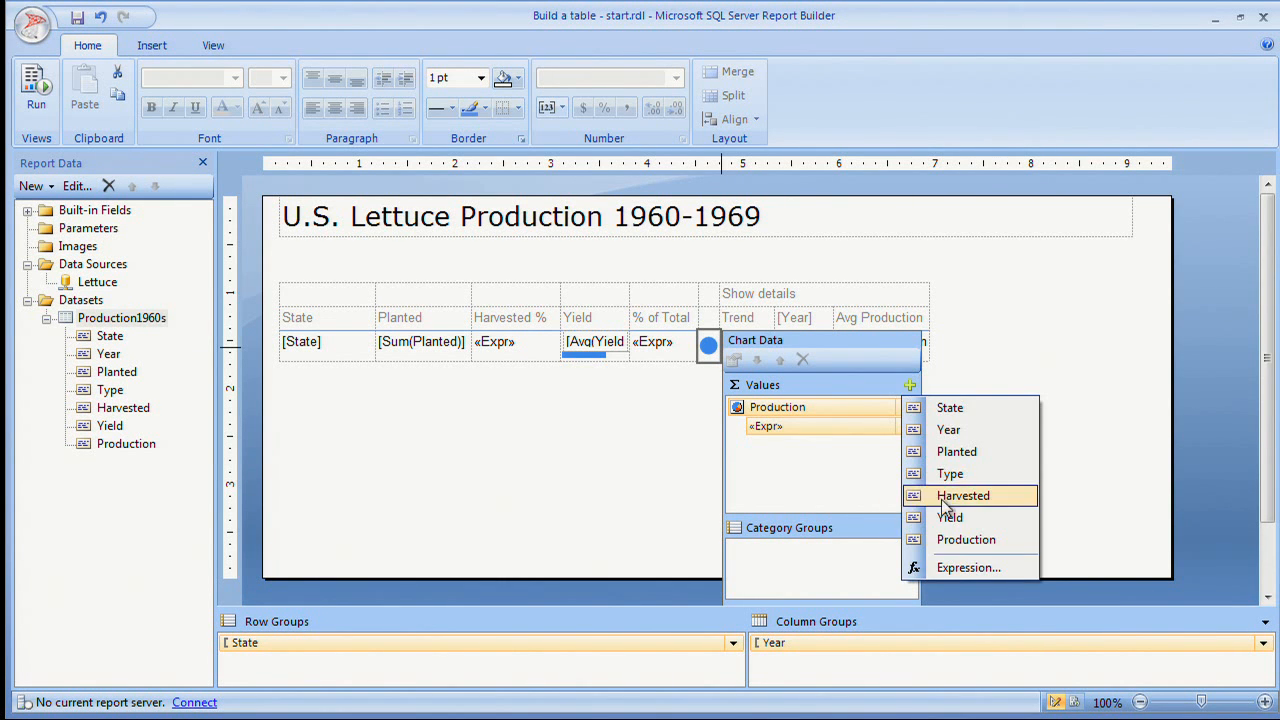
click(957, 541)
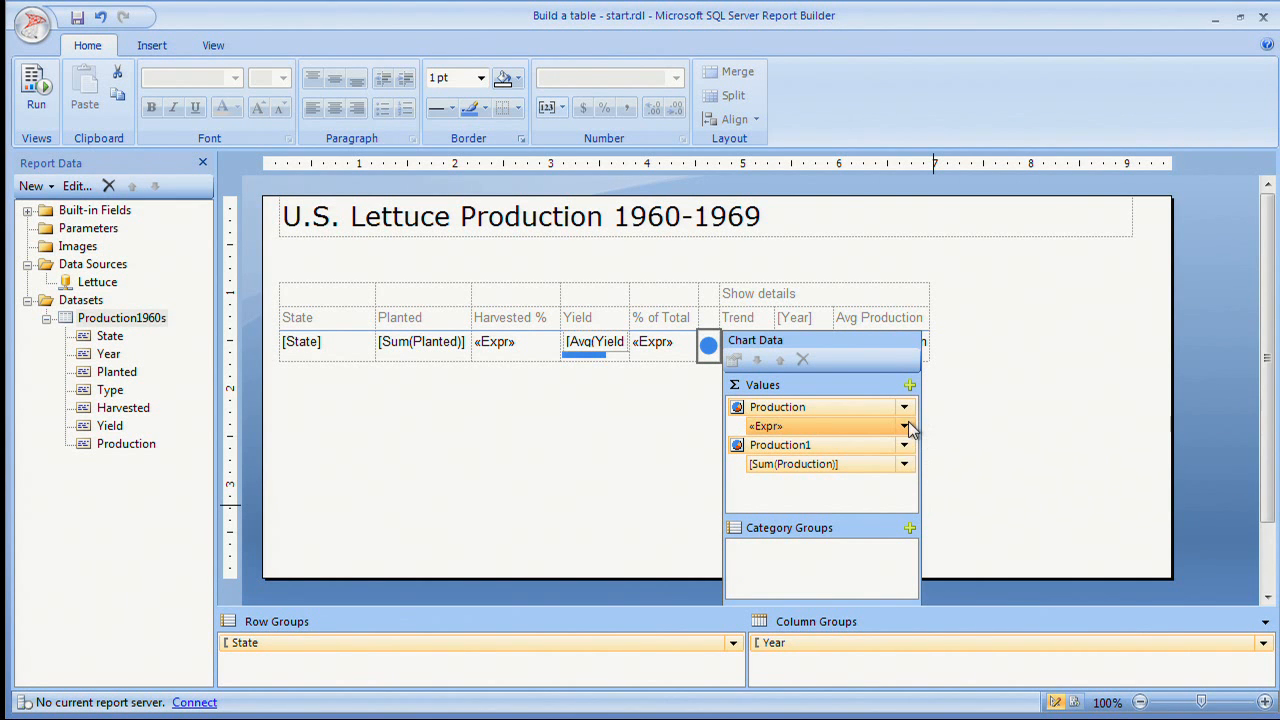
- Copy the percentage expression from the pie sparkline's first Production value
click(905, 426)
right_click(908, 426)
click(905, 426)
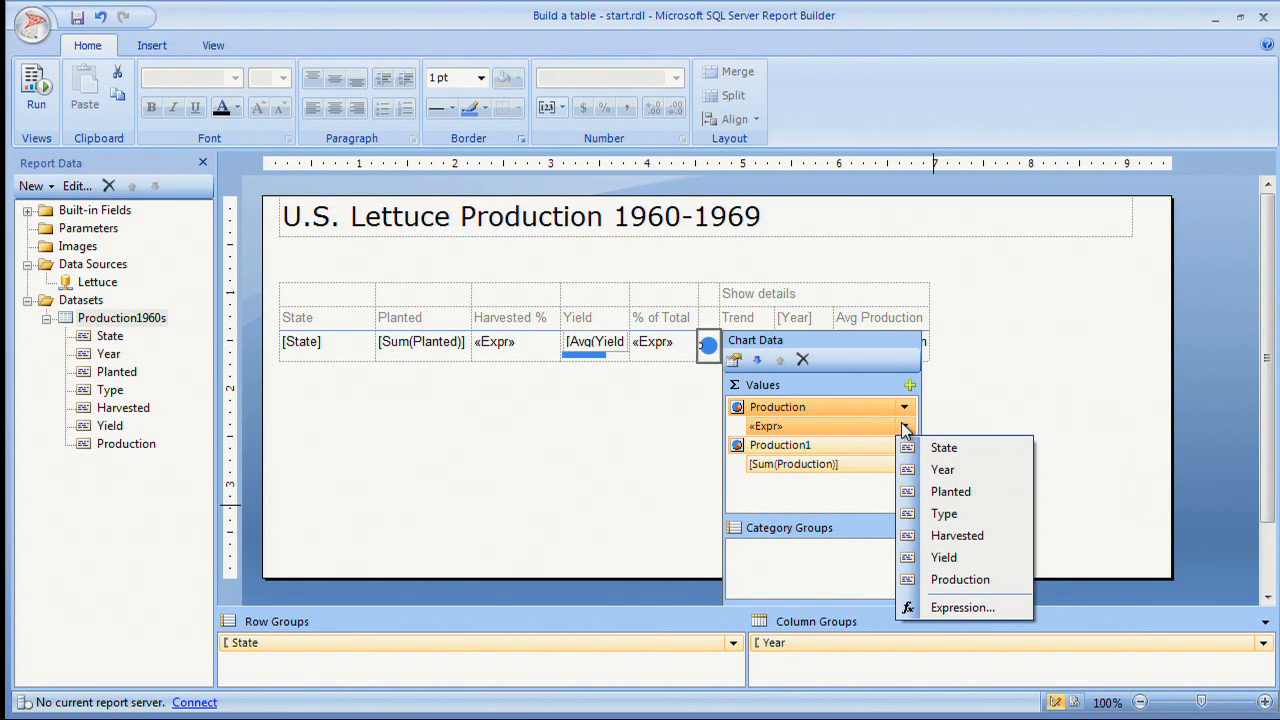
click(948, 609)
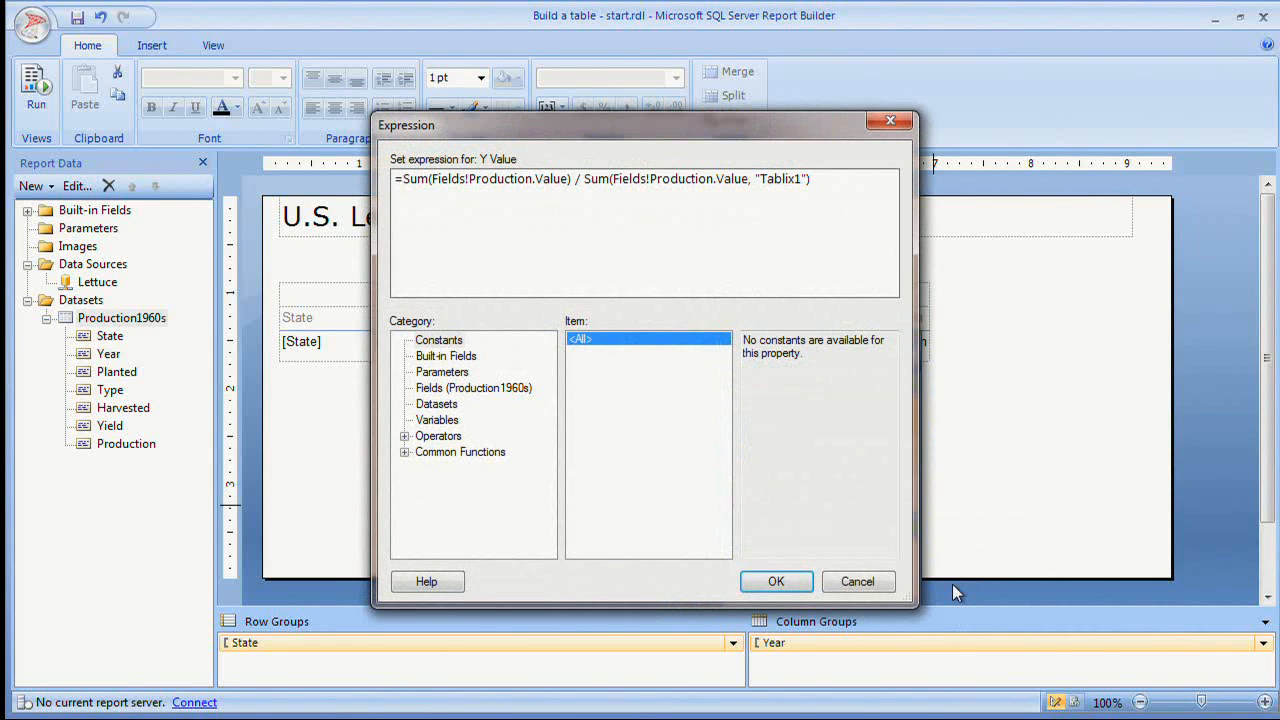
key(ctrl+a)
key(ctrl+c)
key(Escape)
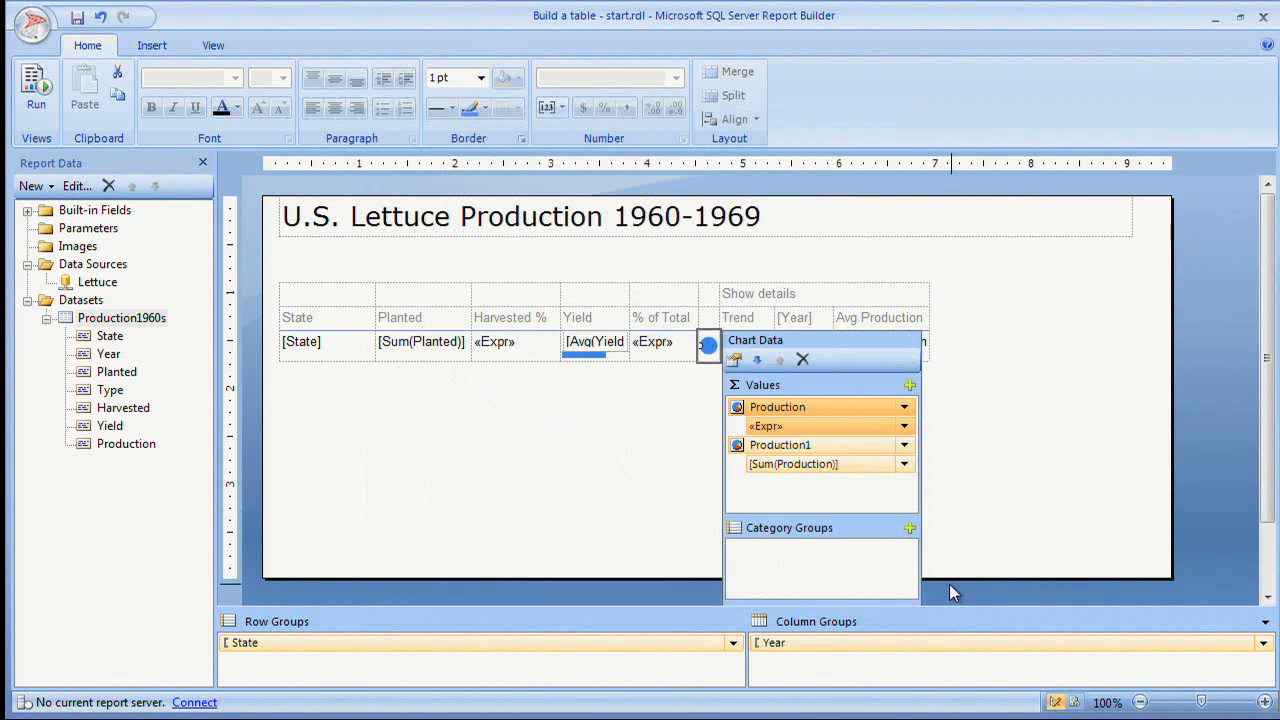
- Set the second Production value's expression to =1- Sum(Fields!Production.Value) / Sum(Fields!Production.Value, "Tablix1")
click(904, 464)
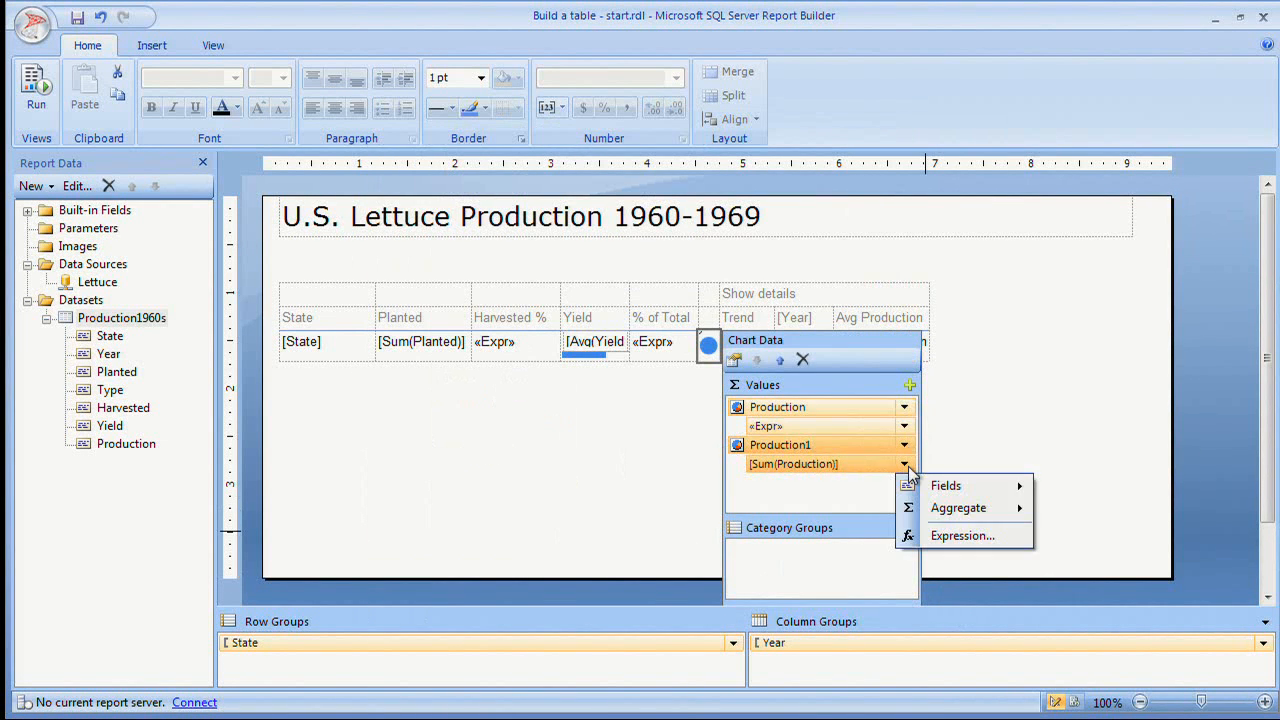
click(942, 541)
key(ctrl+a)
key(Delete)
key(ctrl+v)
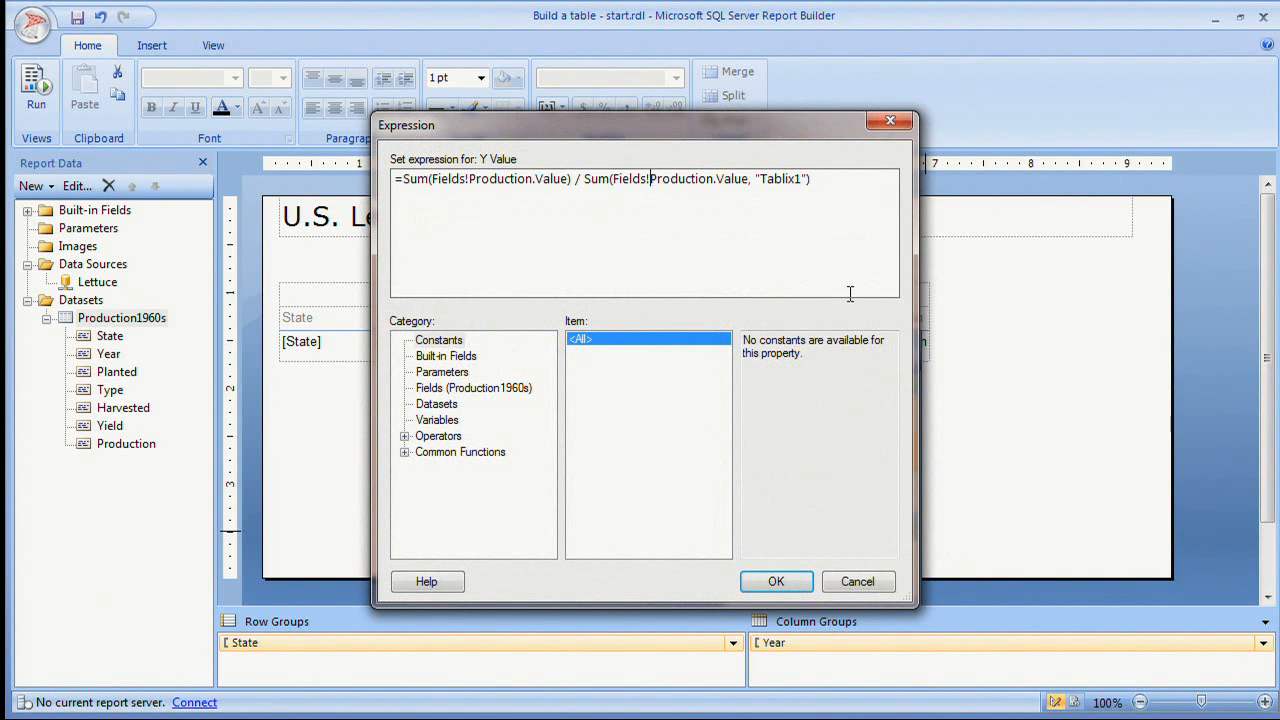
key(Home)
text(1-)
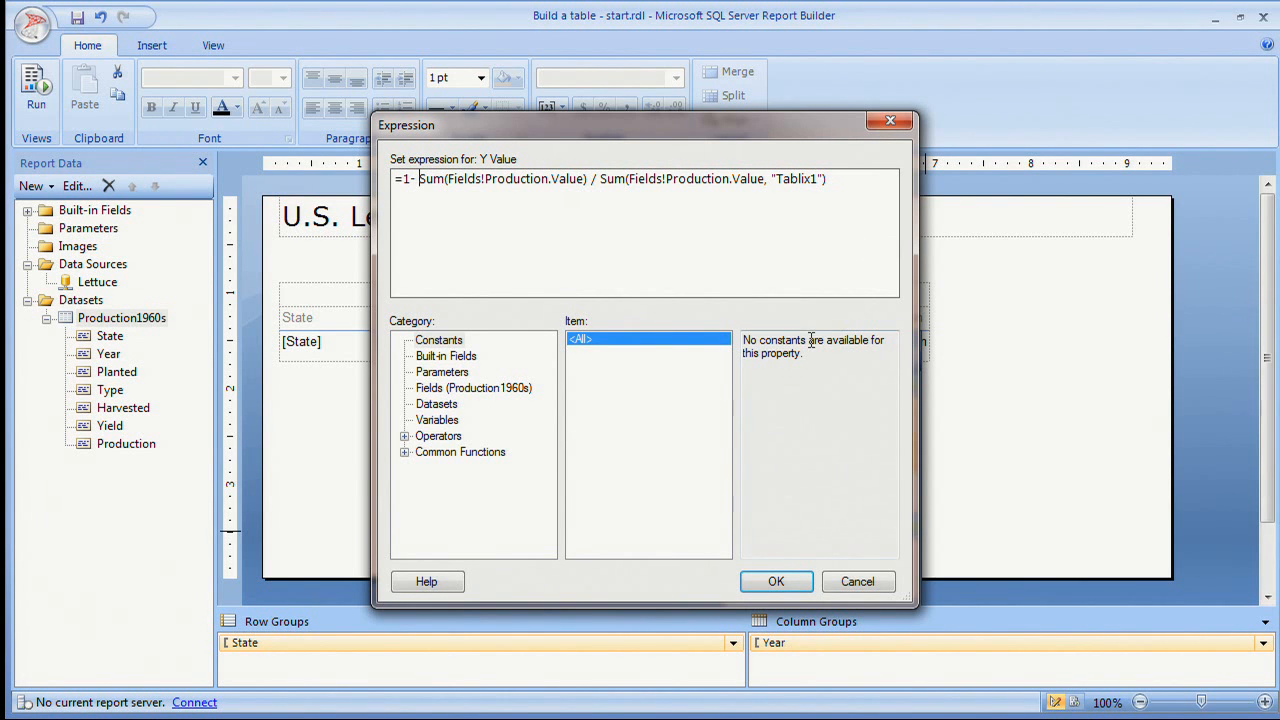
click(777, 582)
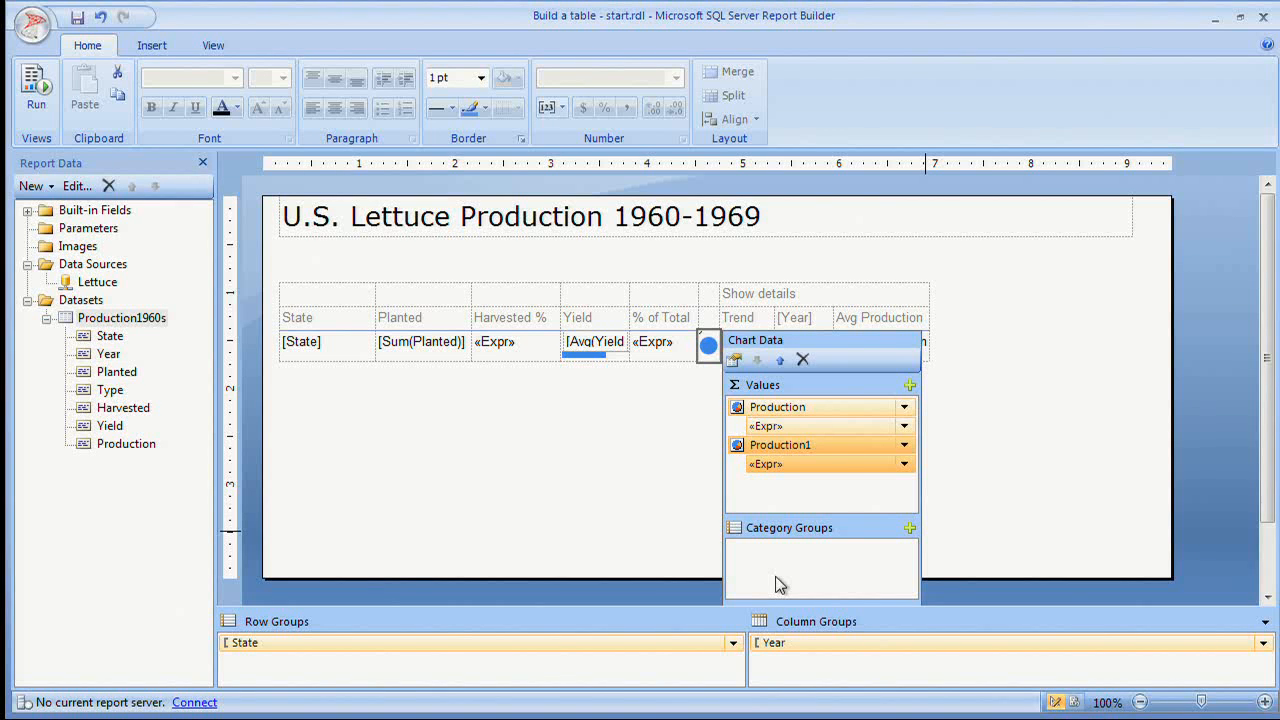
- Set the fill color of the pie sparkline's first Production series to LightGrey
click(706, 386)
click(716, 352)
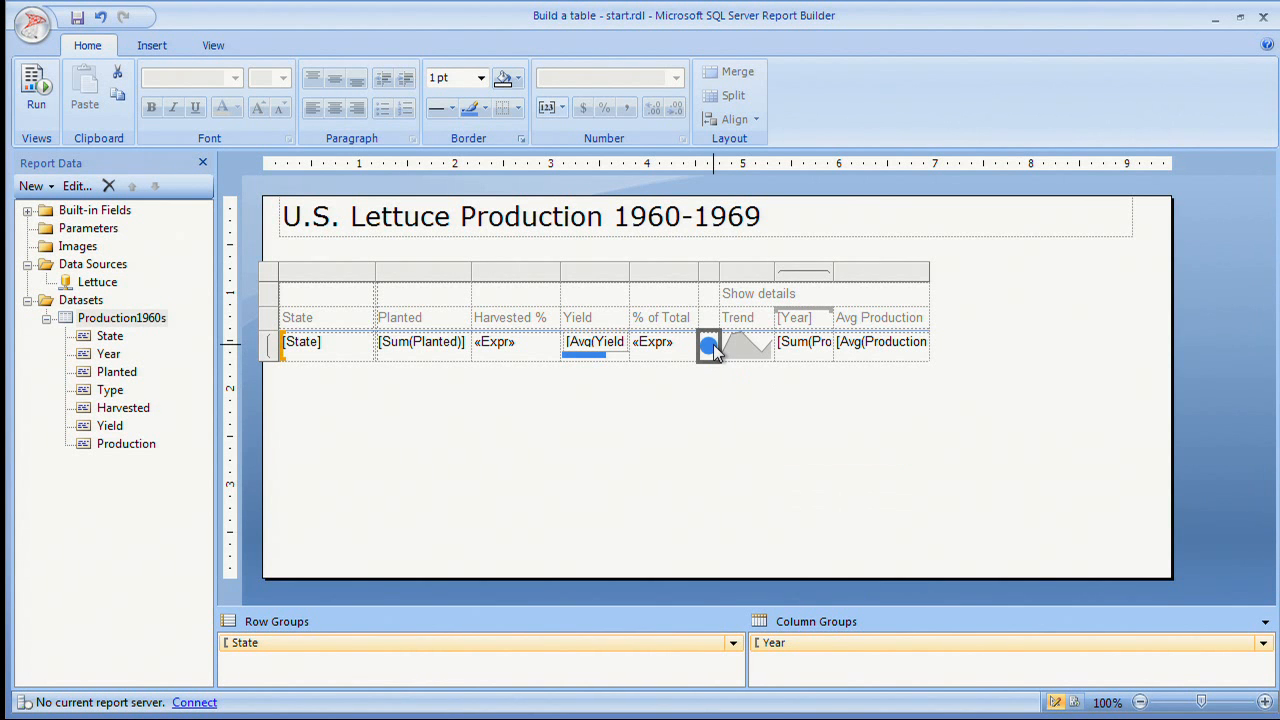
right_click(712, 350)
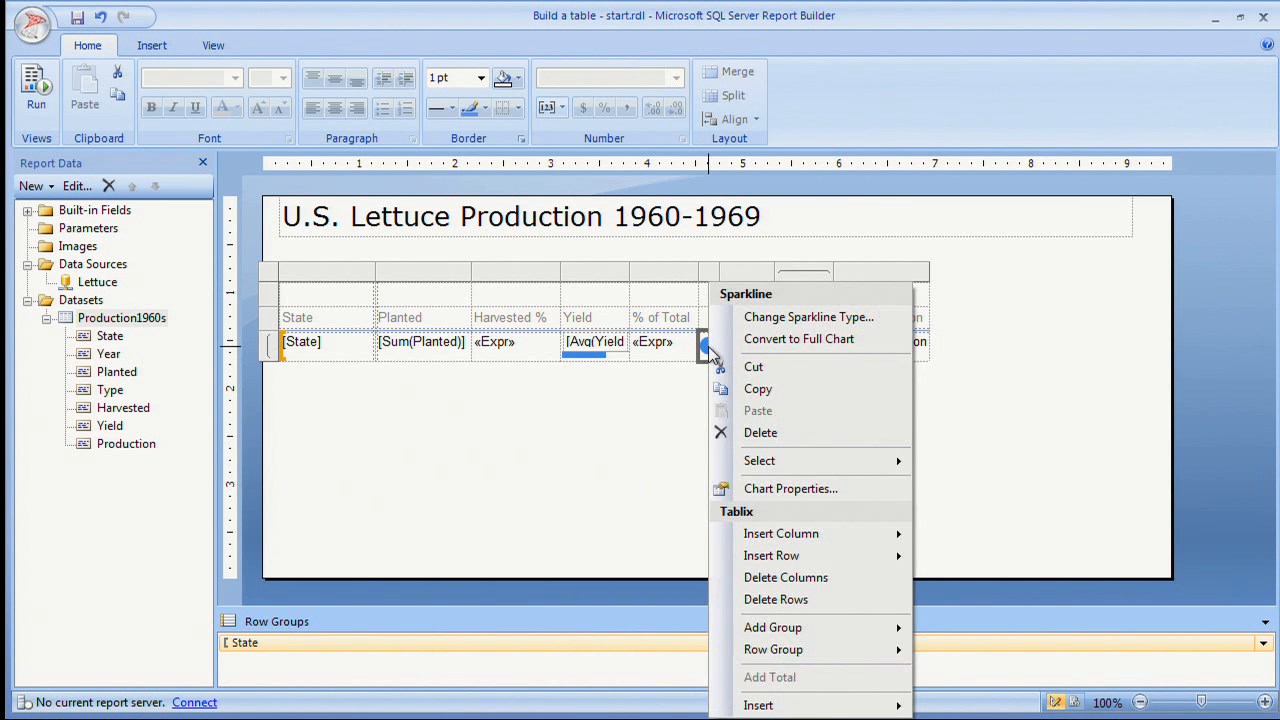
click(706, 350)
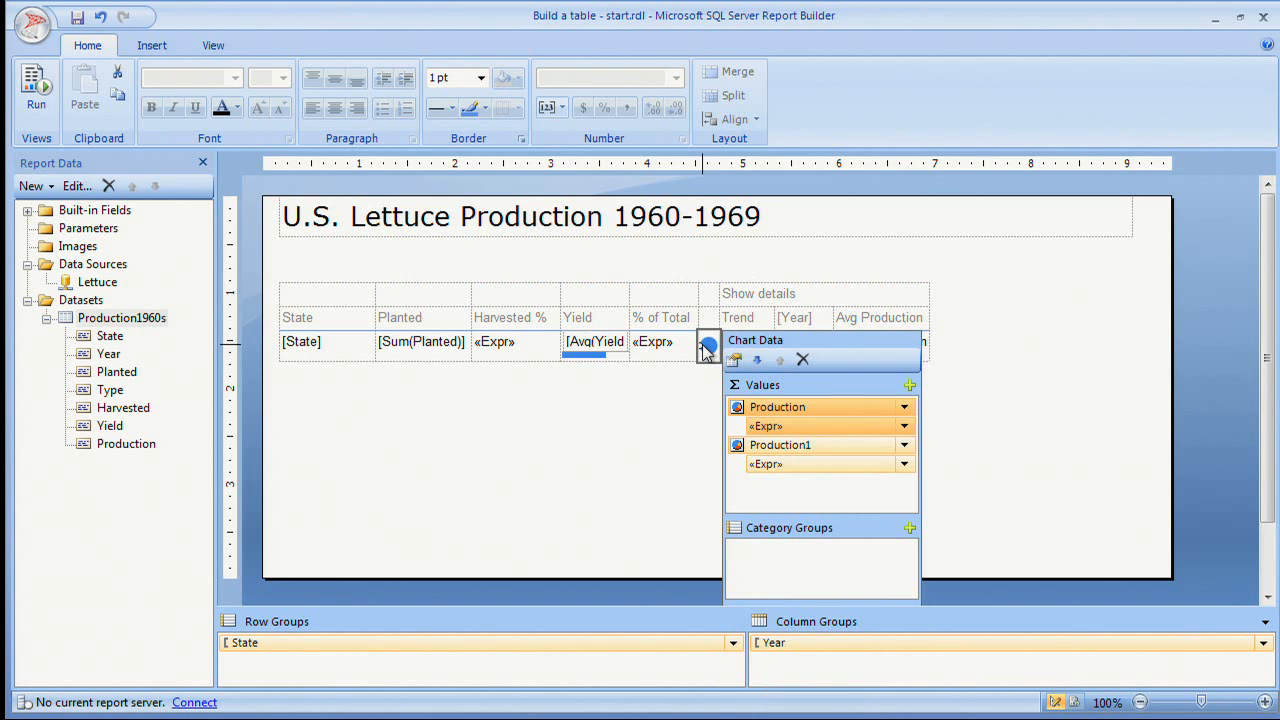
click(905, 408)
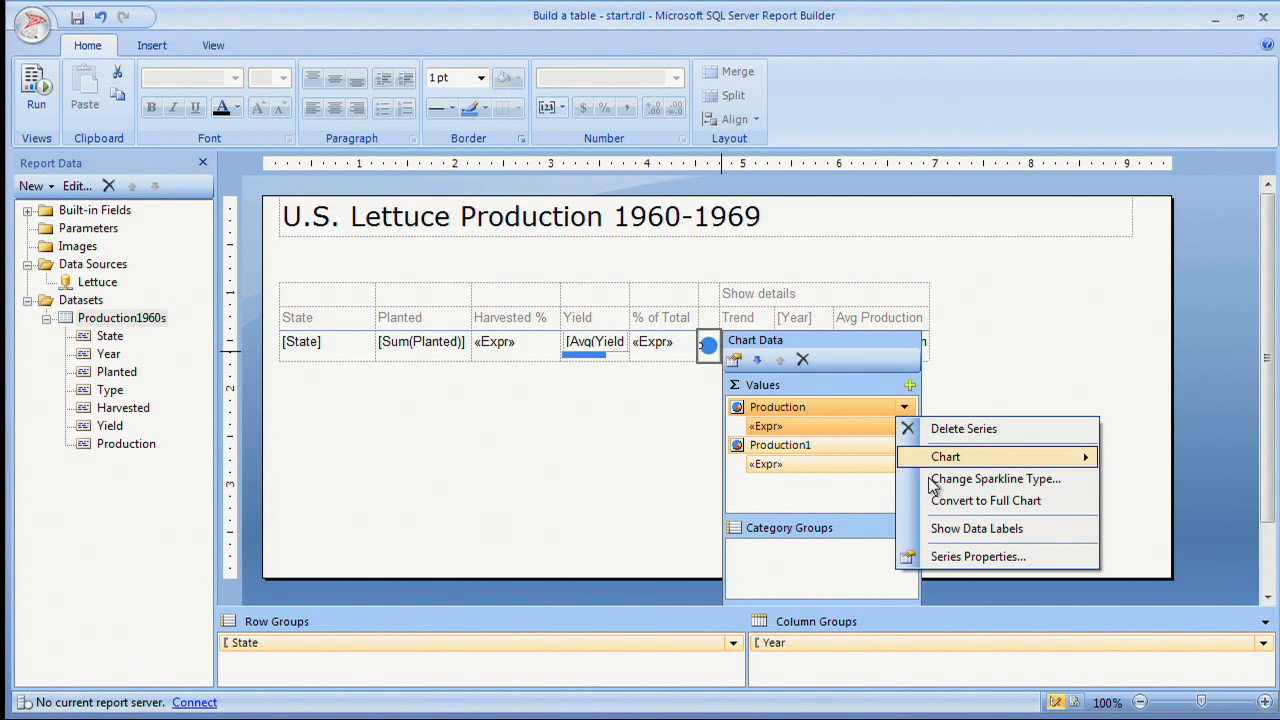
click(952, 557)
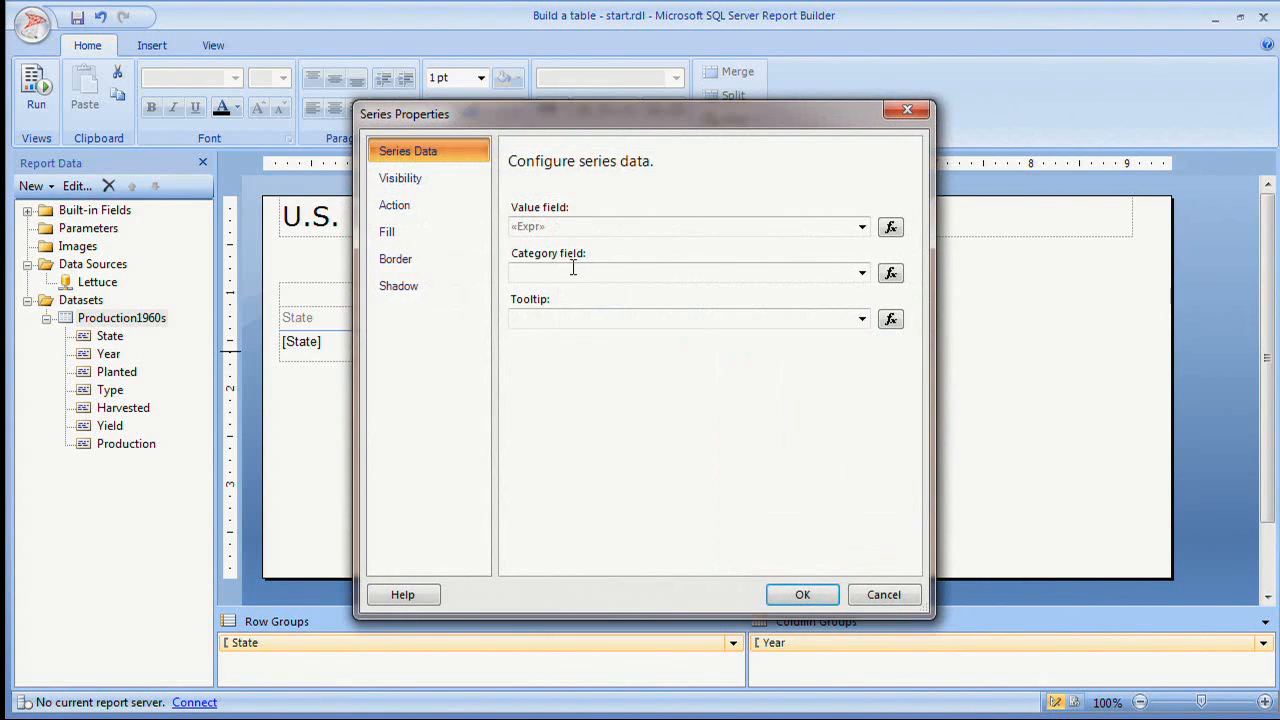
click(423, 229)
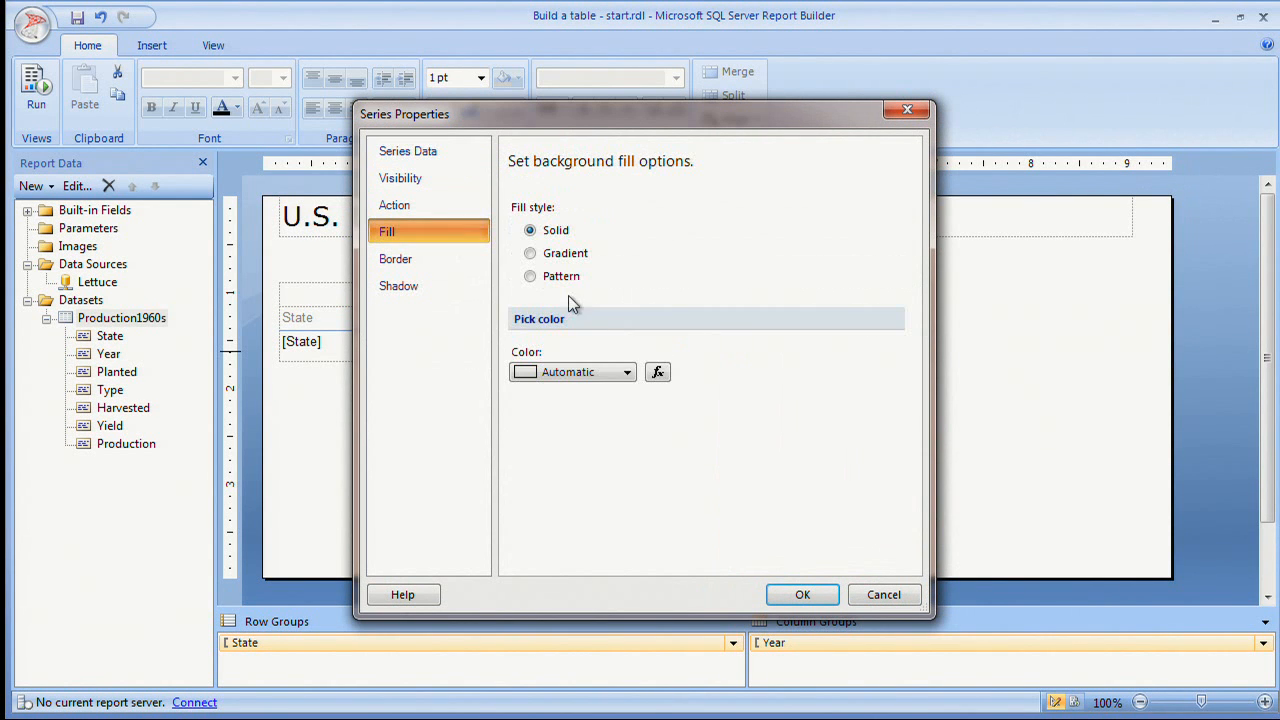
click(627, 372)
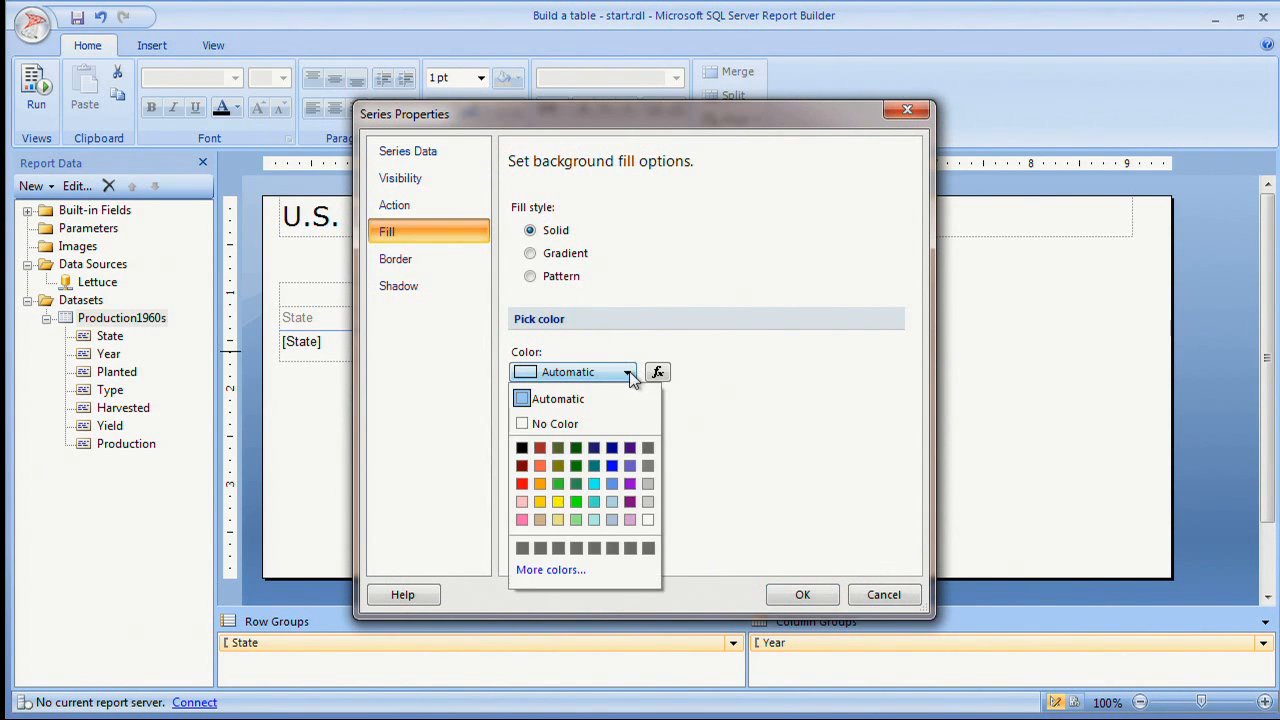
click(648, 501)
- Set the border line color of the first Production series to Gray and apply the series properties
click(456, 262)
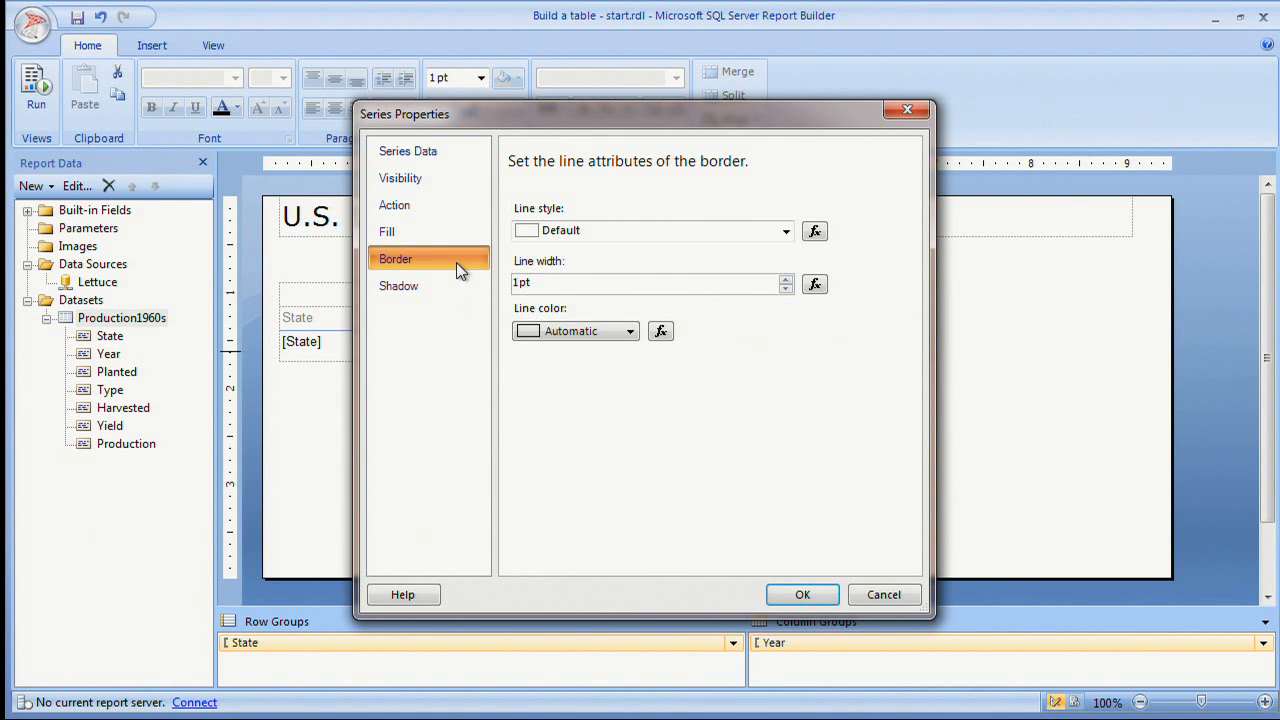
click(631, 330)
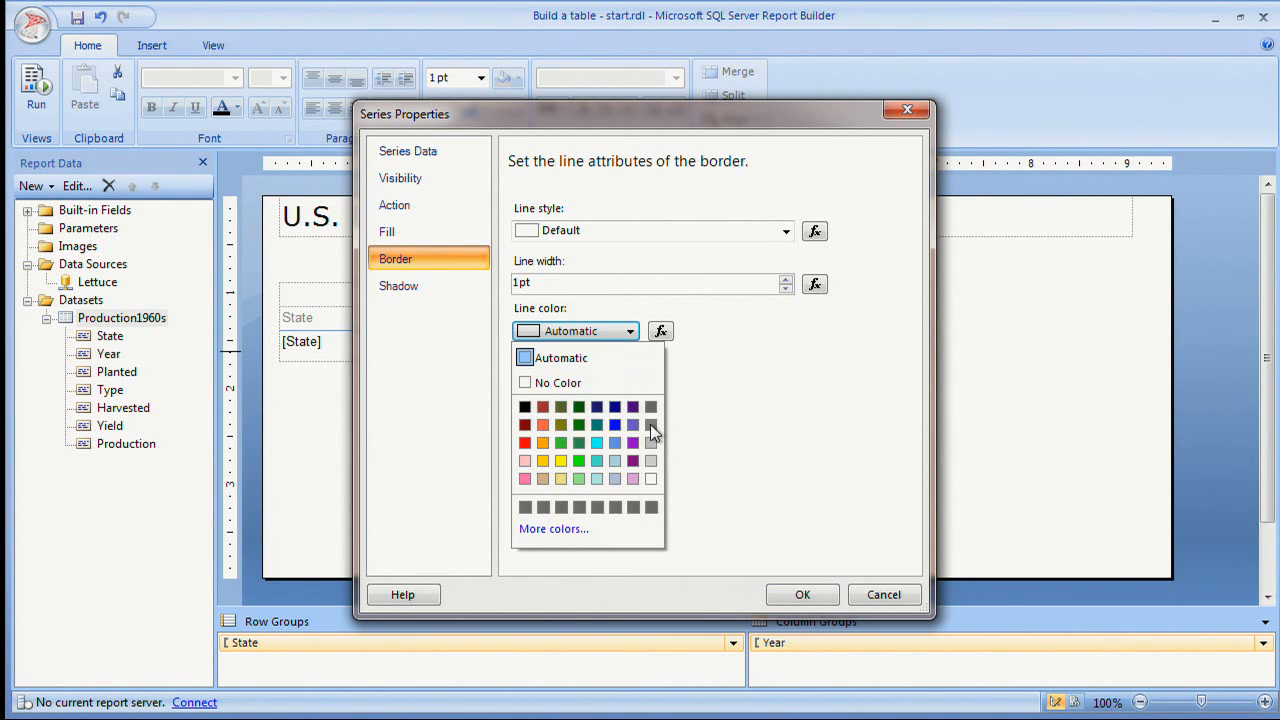
click(650, 424)
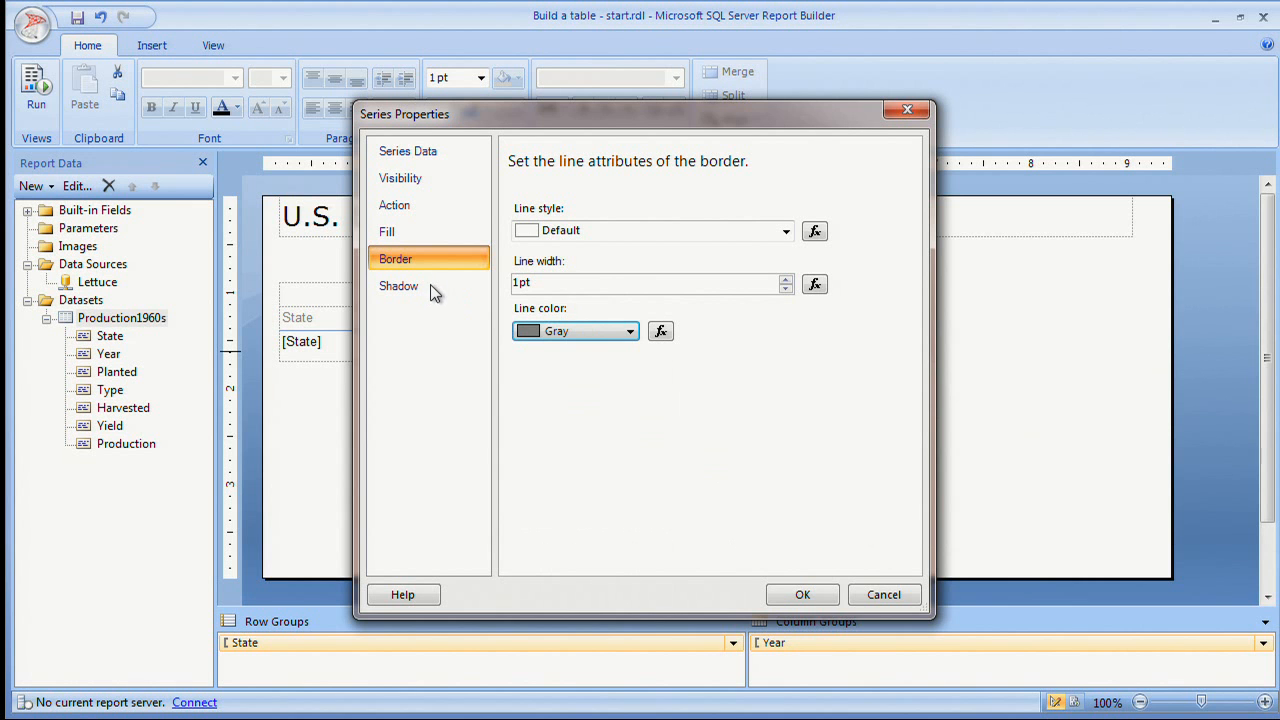
click(804, 595)
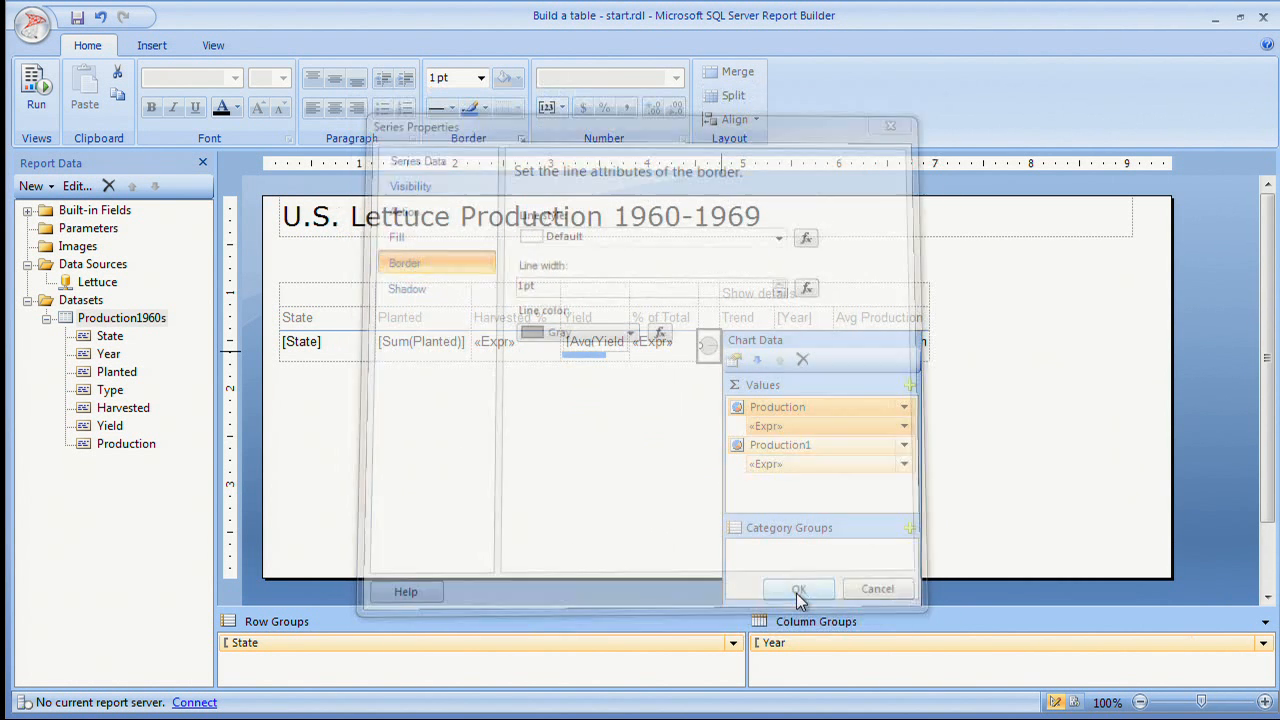
- Give the pie sparkline's Production1 series a White fill and a Gray border line
click(904, 444)
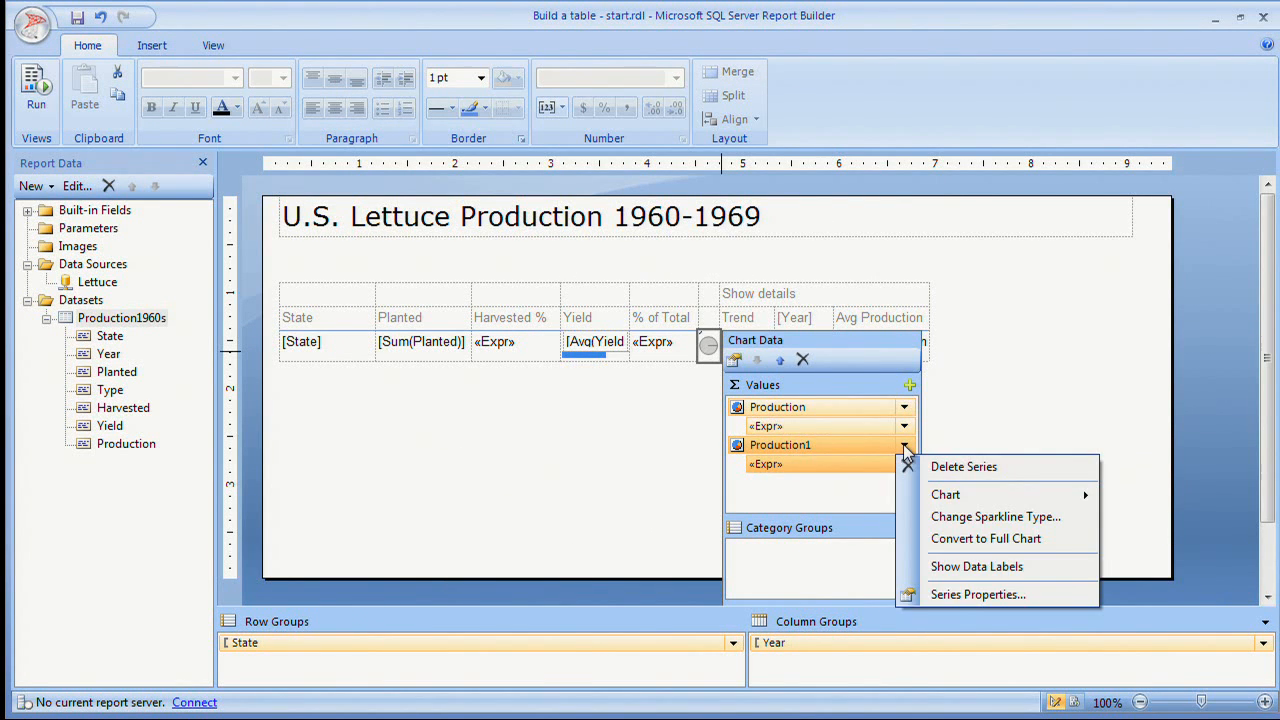
click(944, 595)
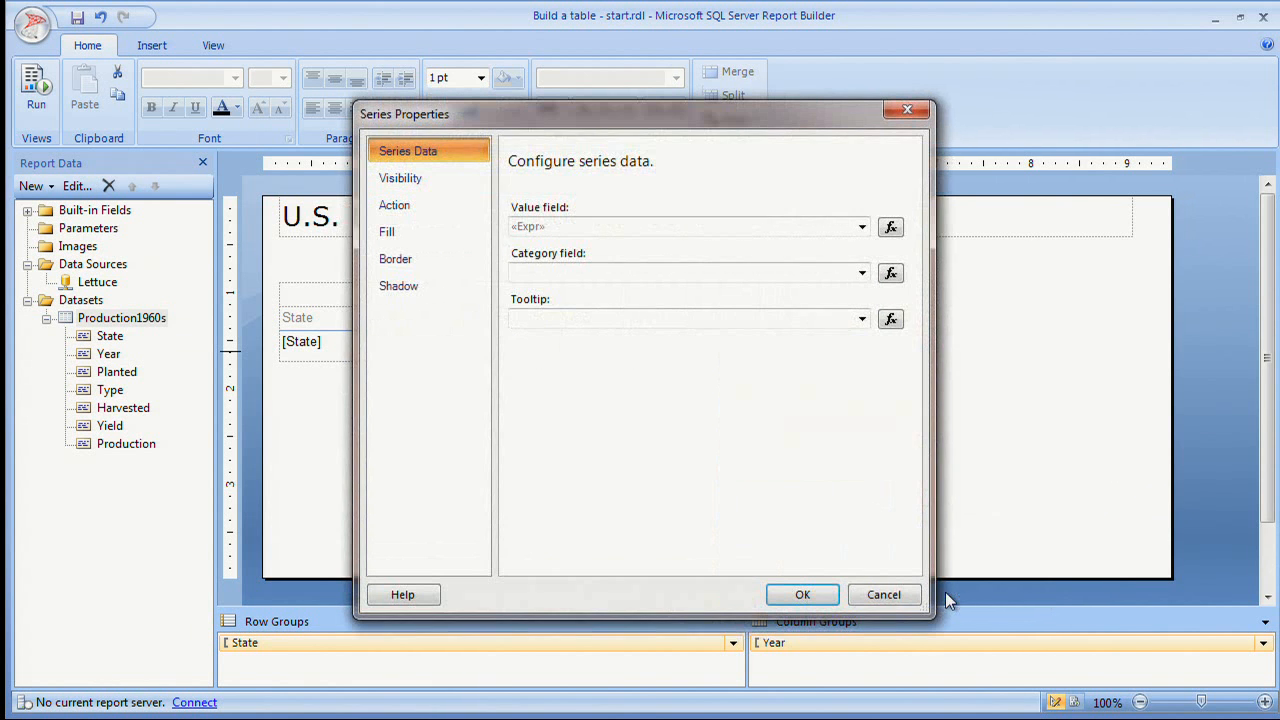
click(422, 231)
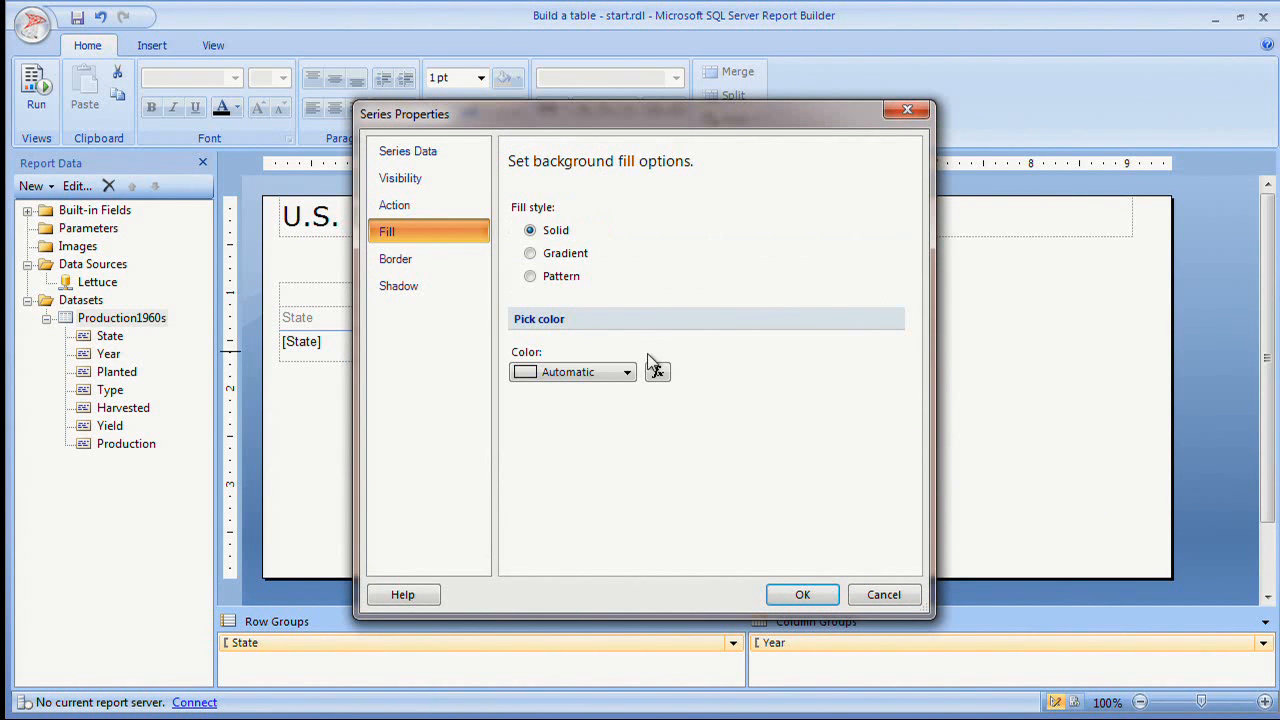
click(628, 373)
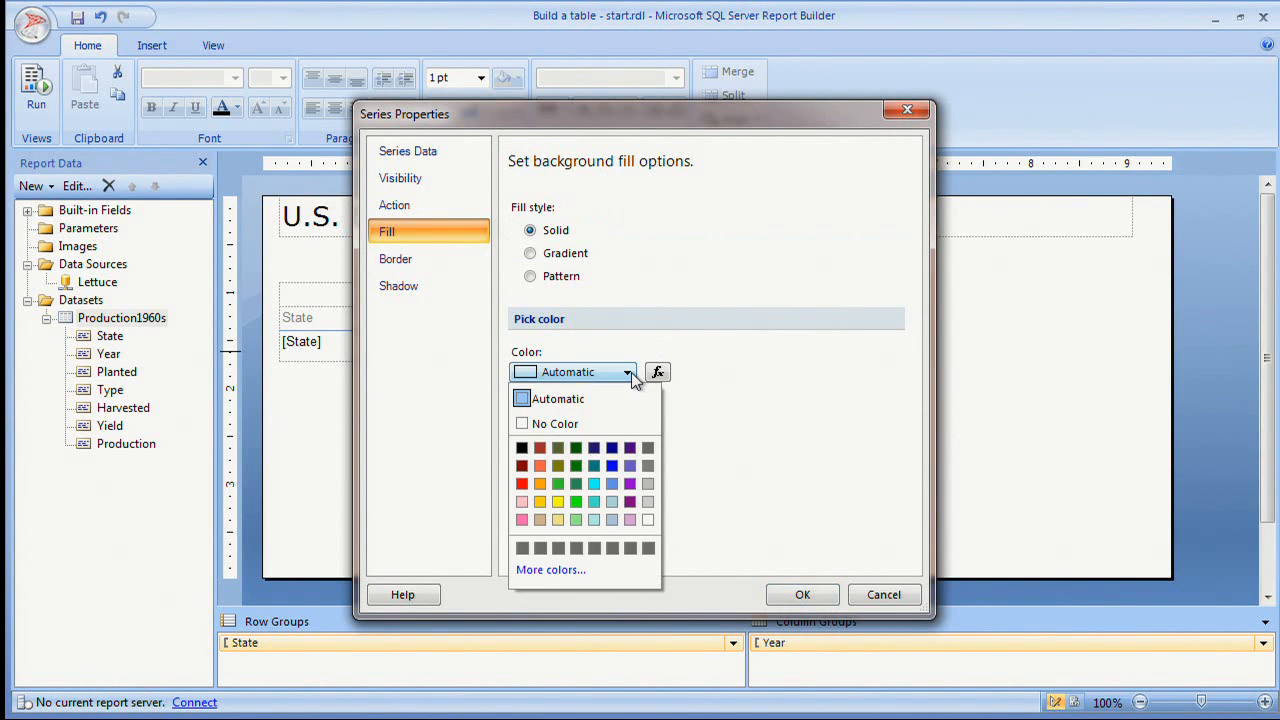
click(649, 518)
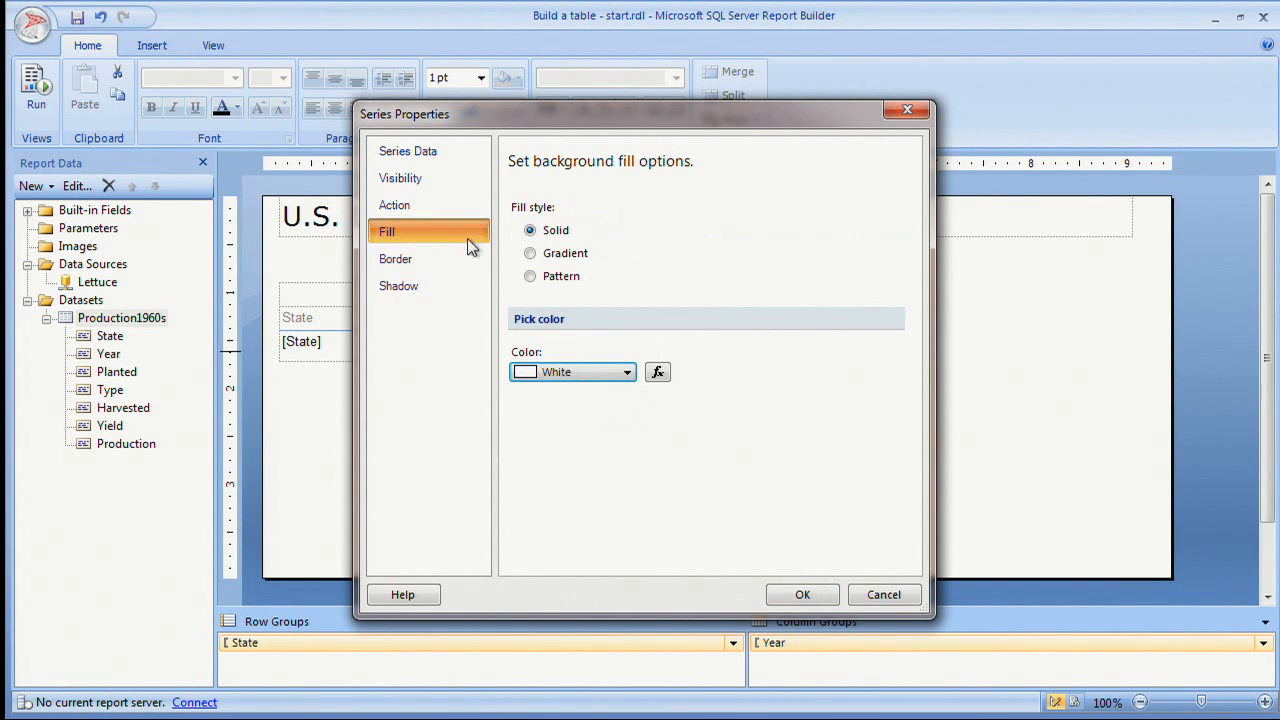
click(454, 262)
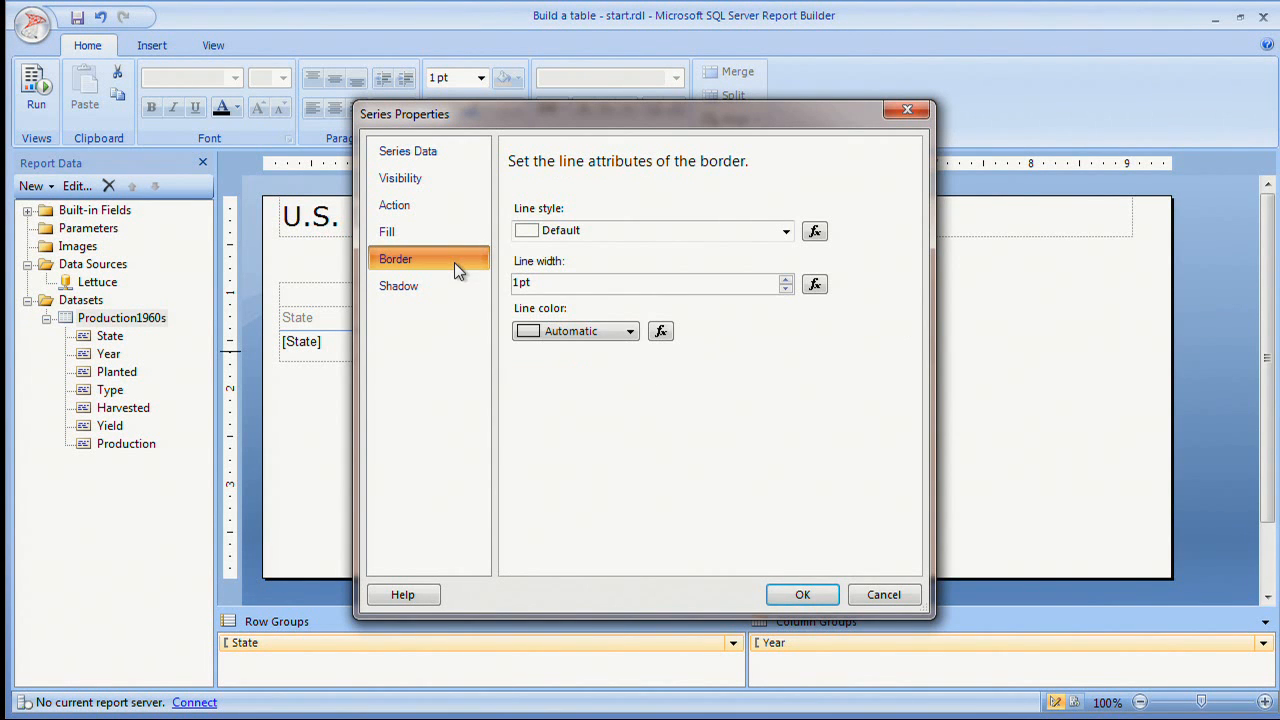
click(629, 331)
click(650, 425)
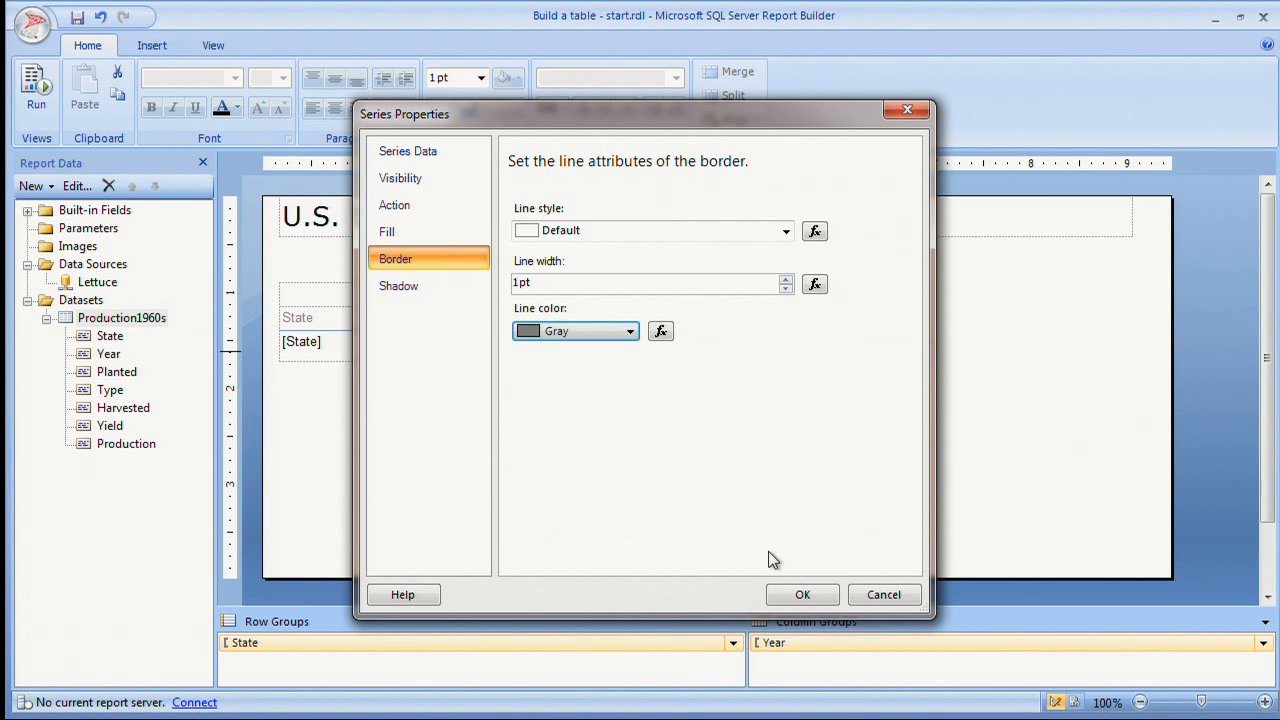
click(802, 594)
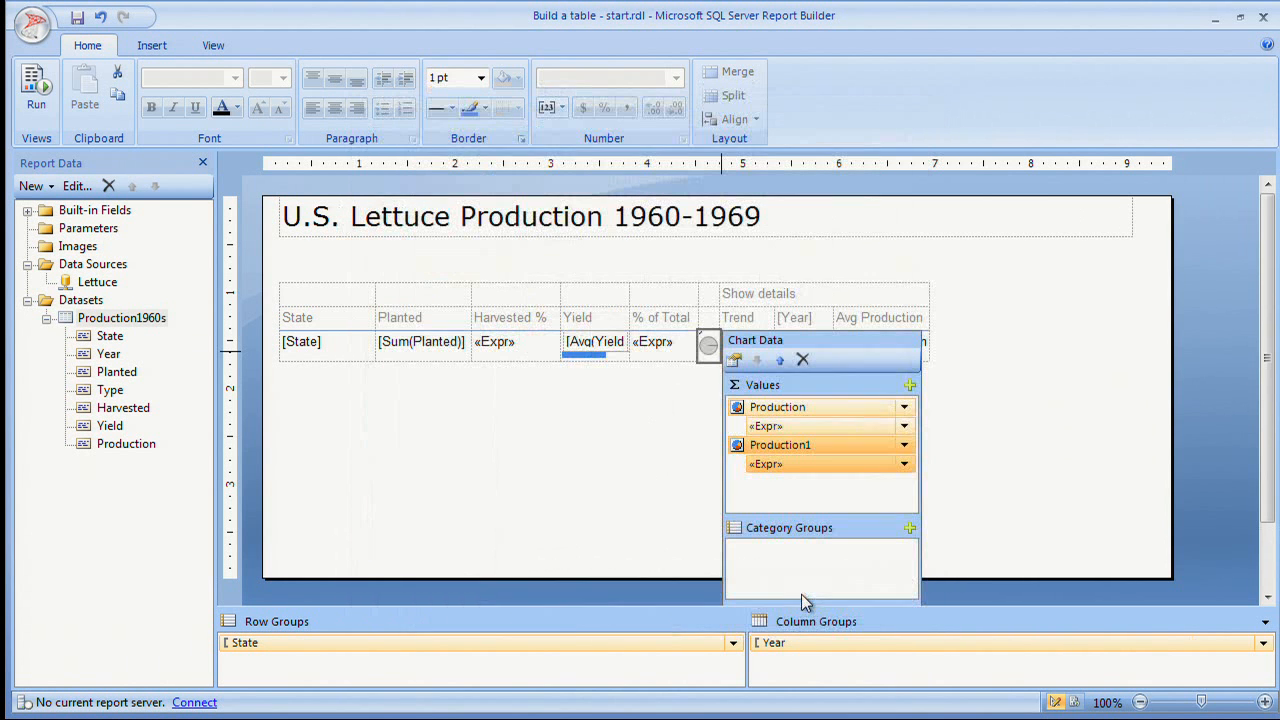
click(631, 448)
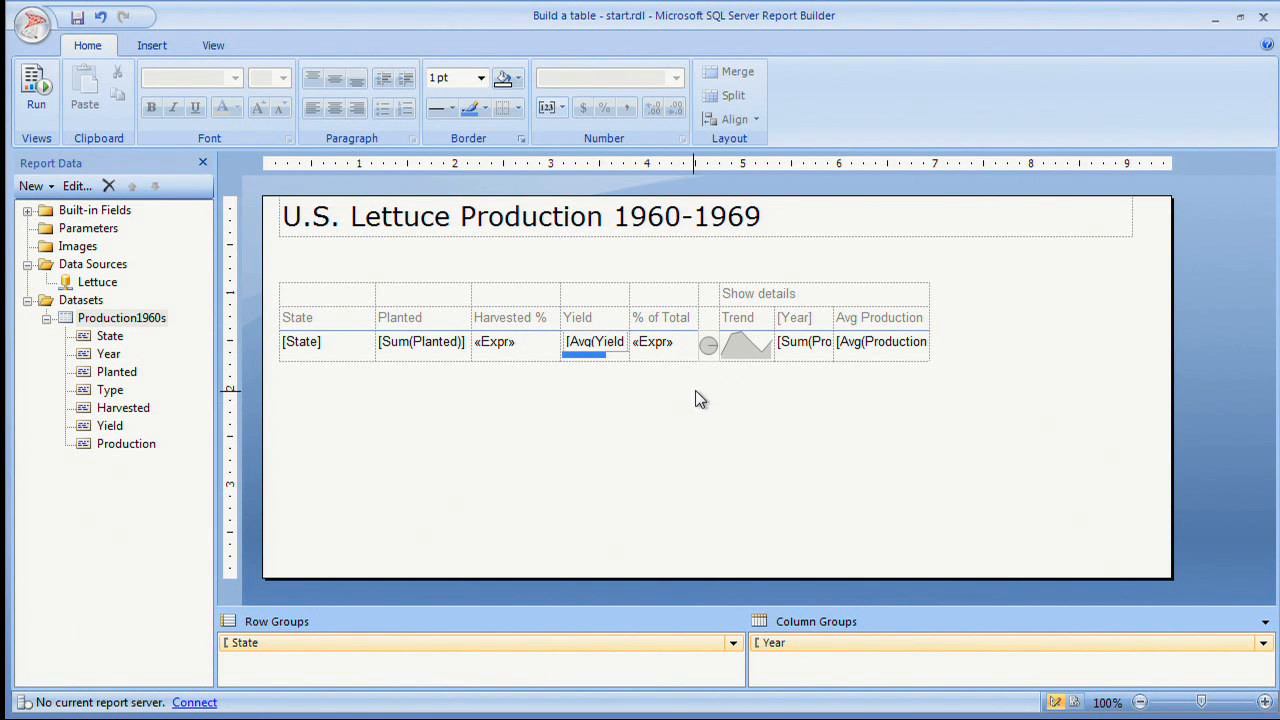
click(1232, 705)
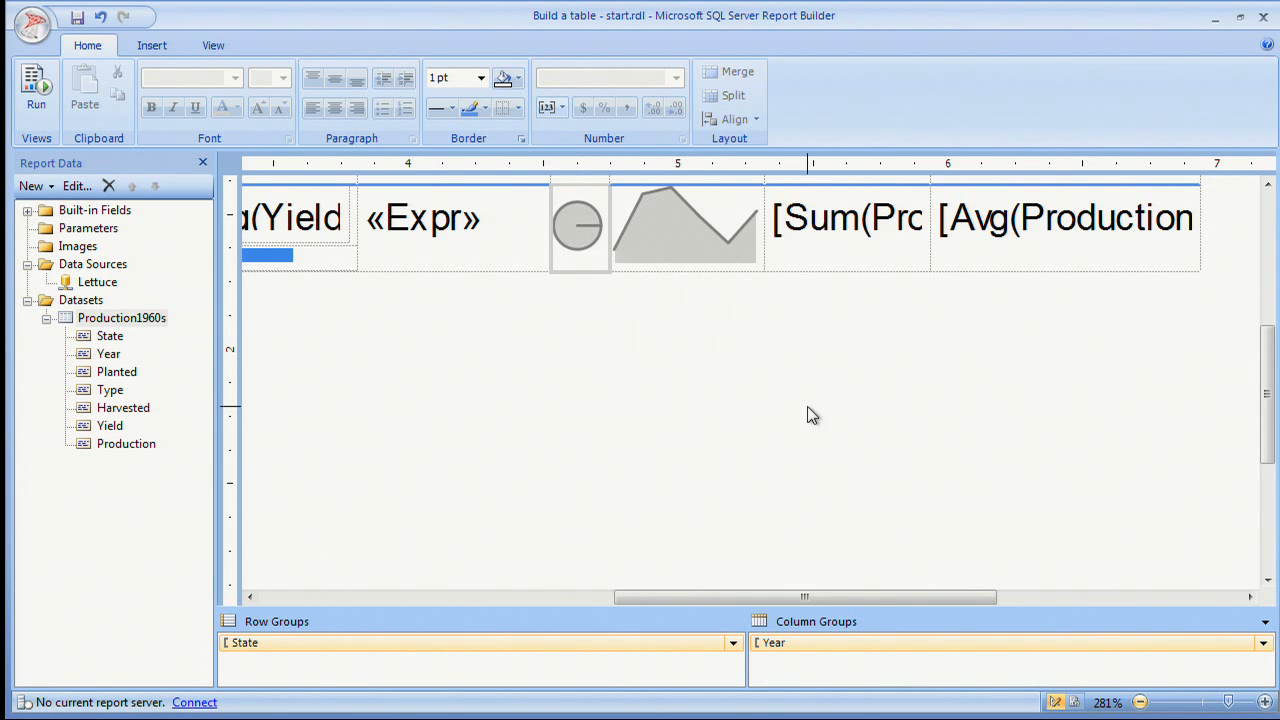
click(1140, 702)
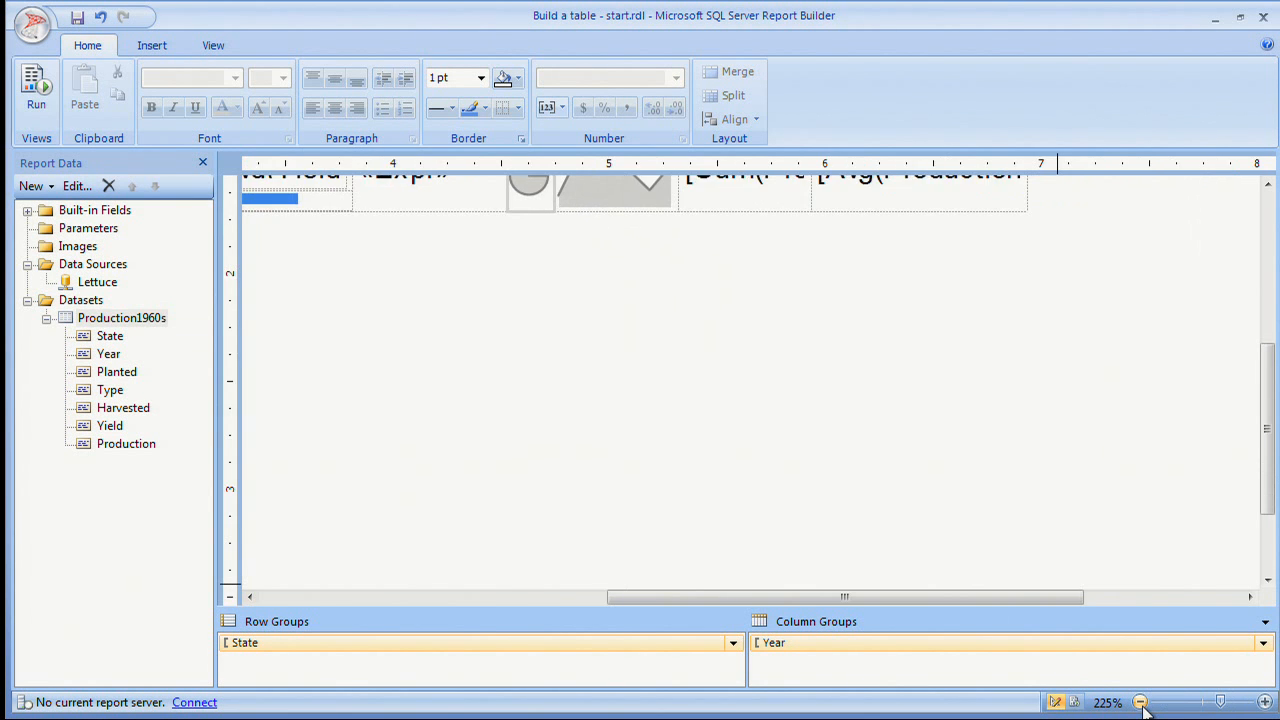
click(1140, 702)
click(1140, 702)
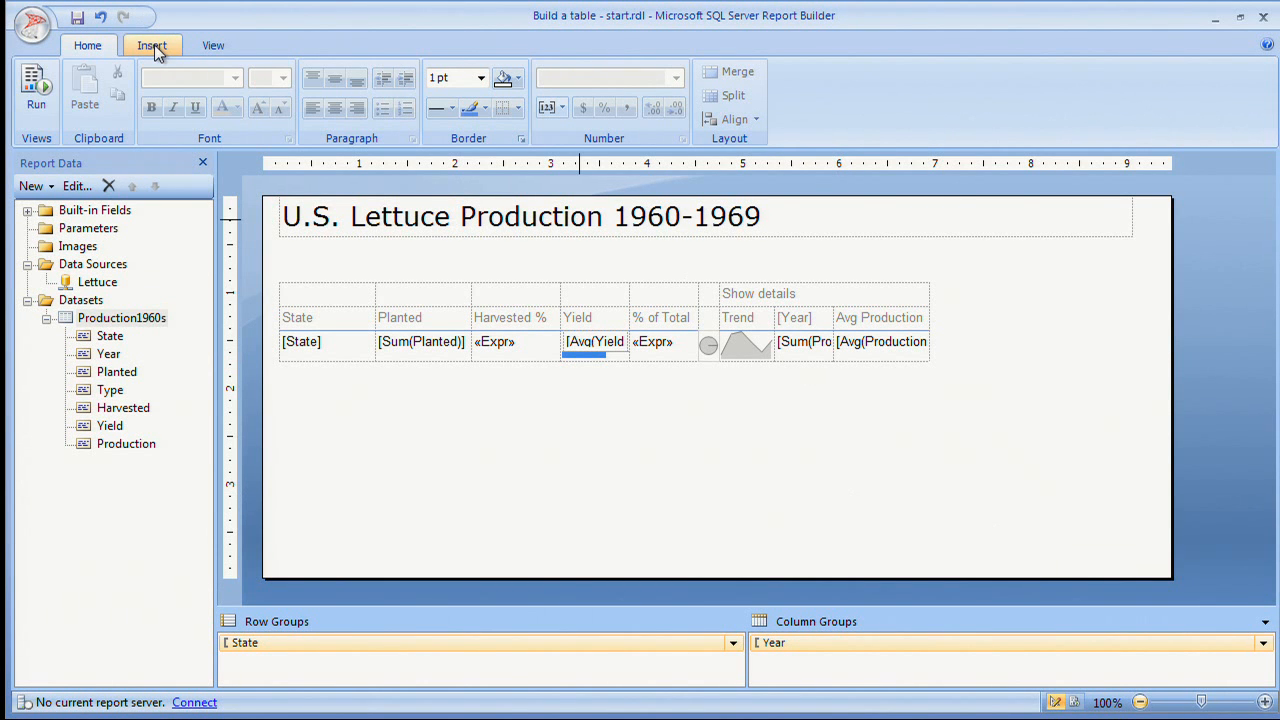
- Show the object properties and set the PieStartAngle custom attribute of the pie sparkline's first Production series to 270
click(208, 46)
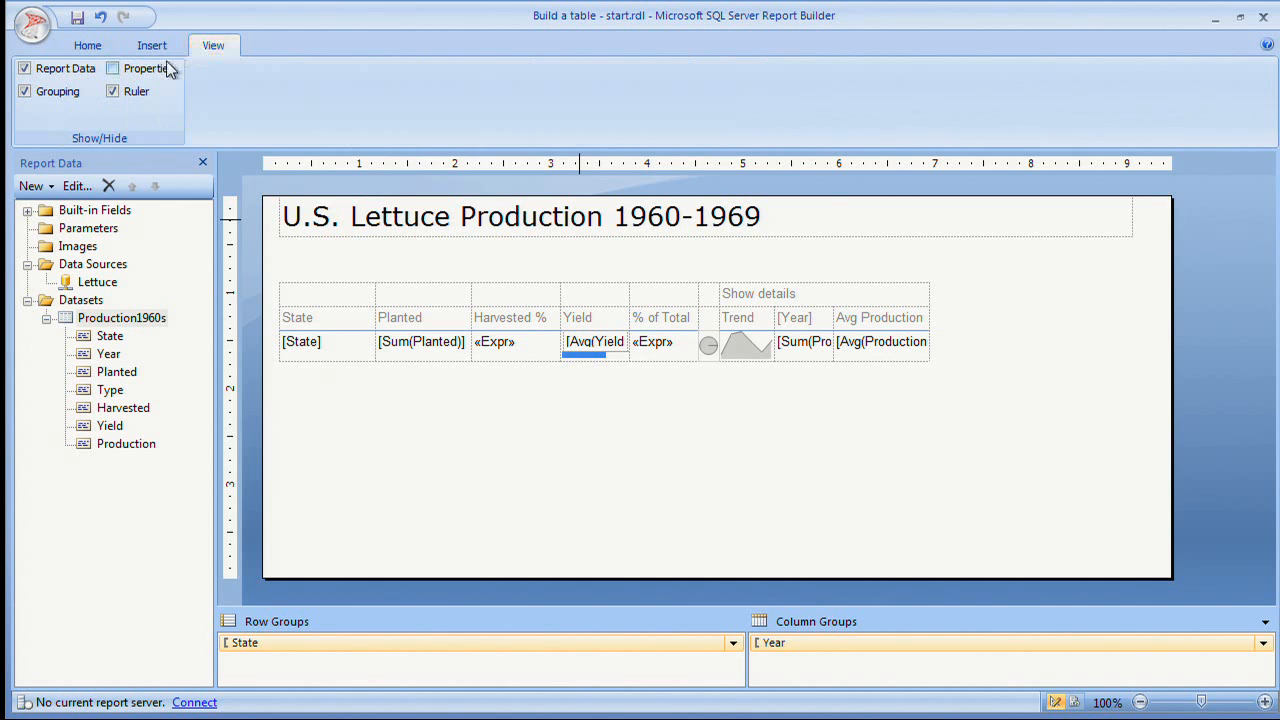
click(166, 70)
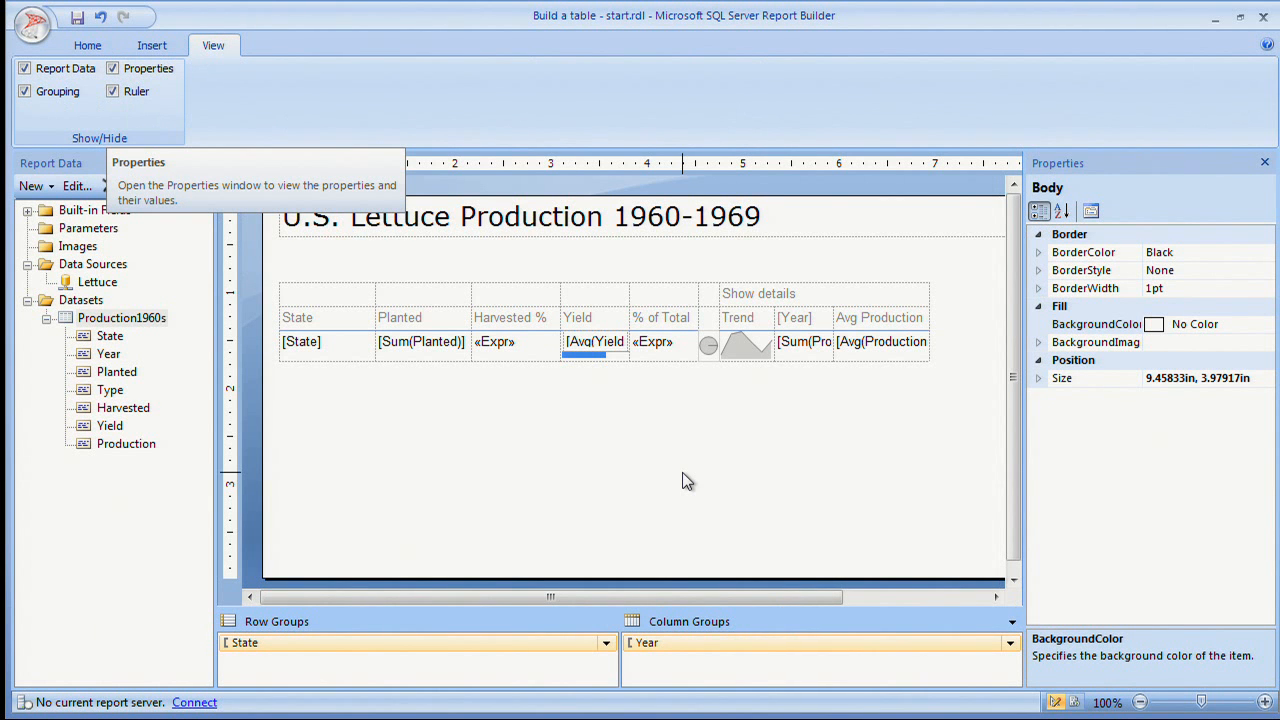
click(708, 350)
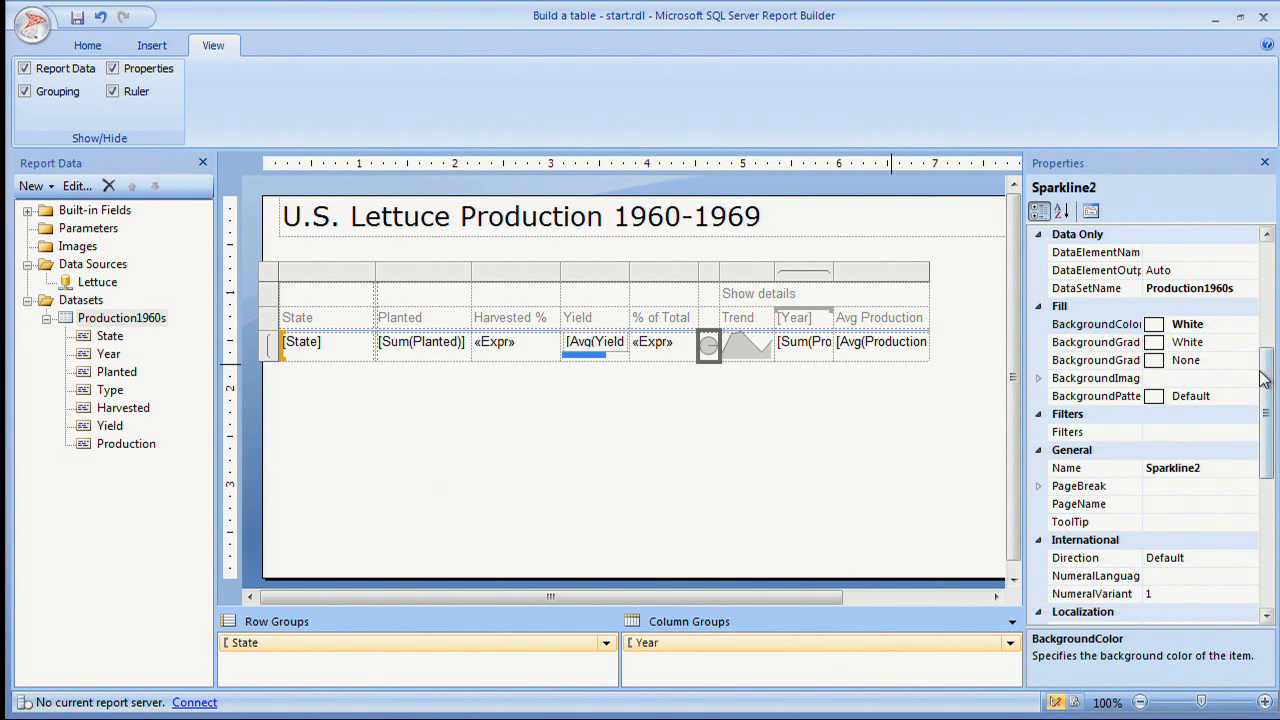
drag(1272, 383, 1266, 515)
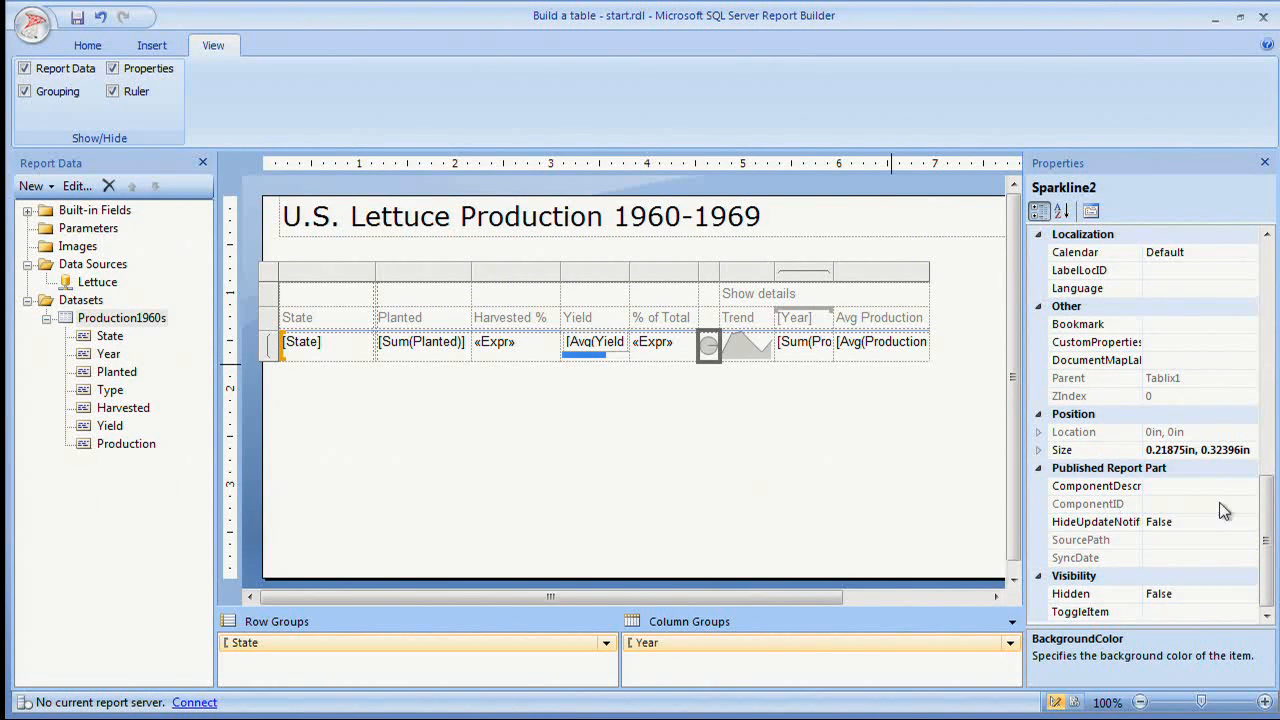
click(718, 358)
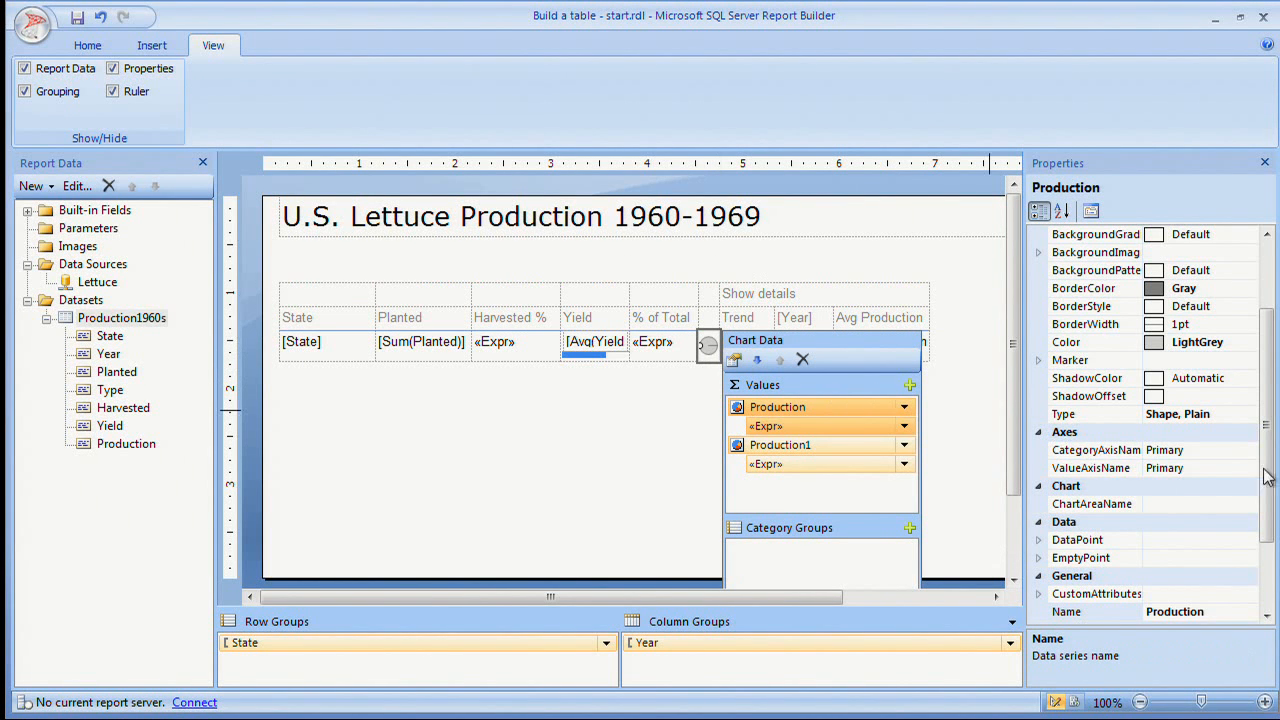
scroll(1266, 478, down, 2)
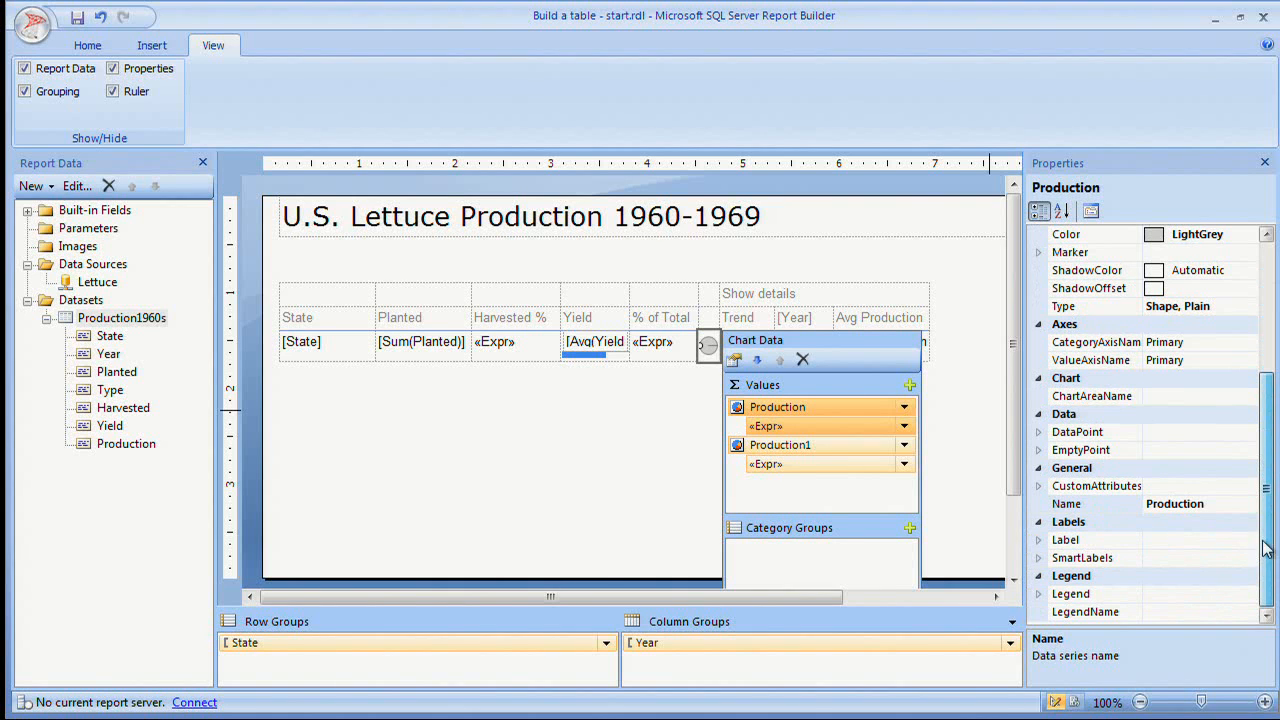
click(1040, 486)
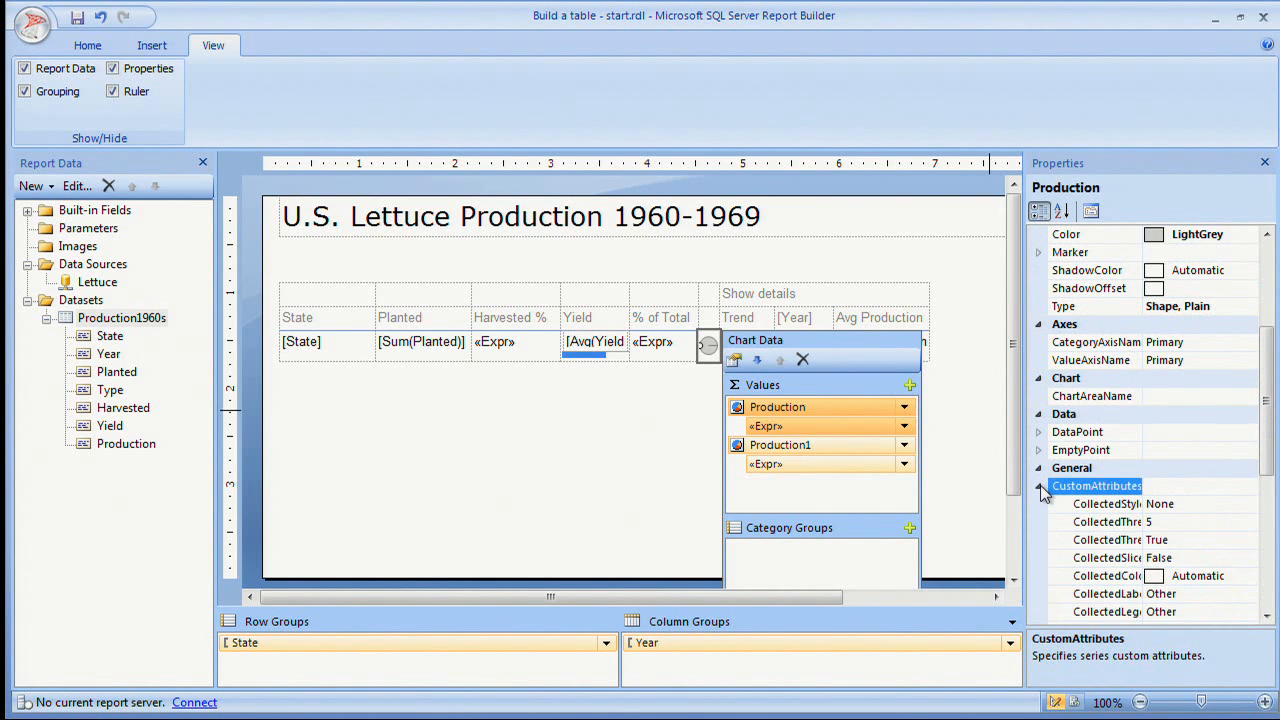
drag(1270, 435, 1272, 540)
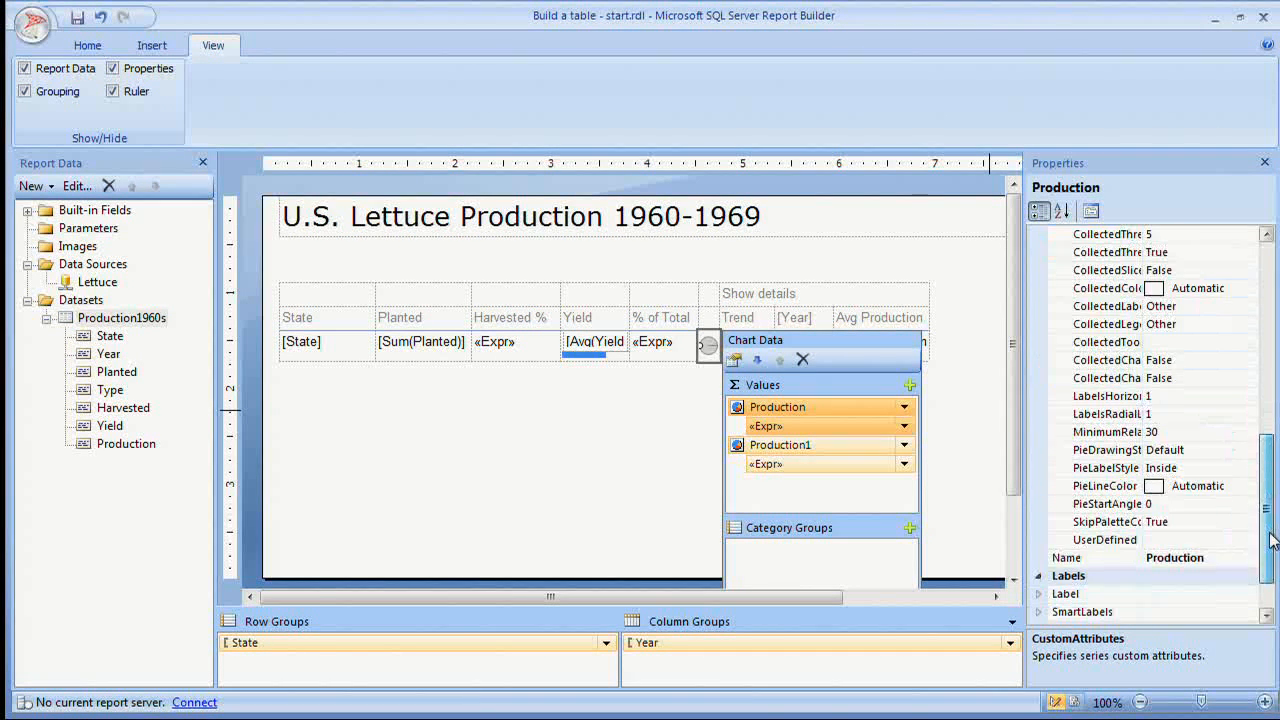
click(1150, 505)
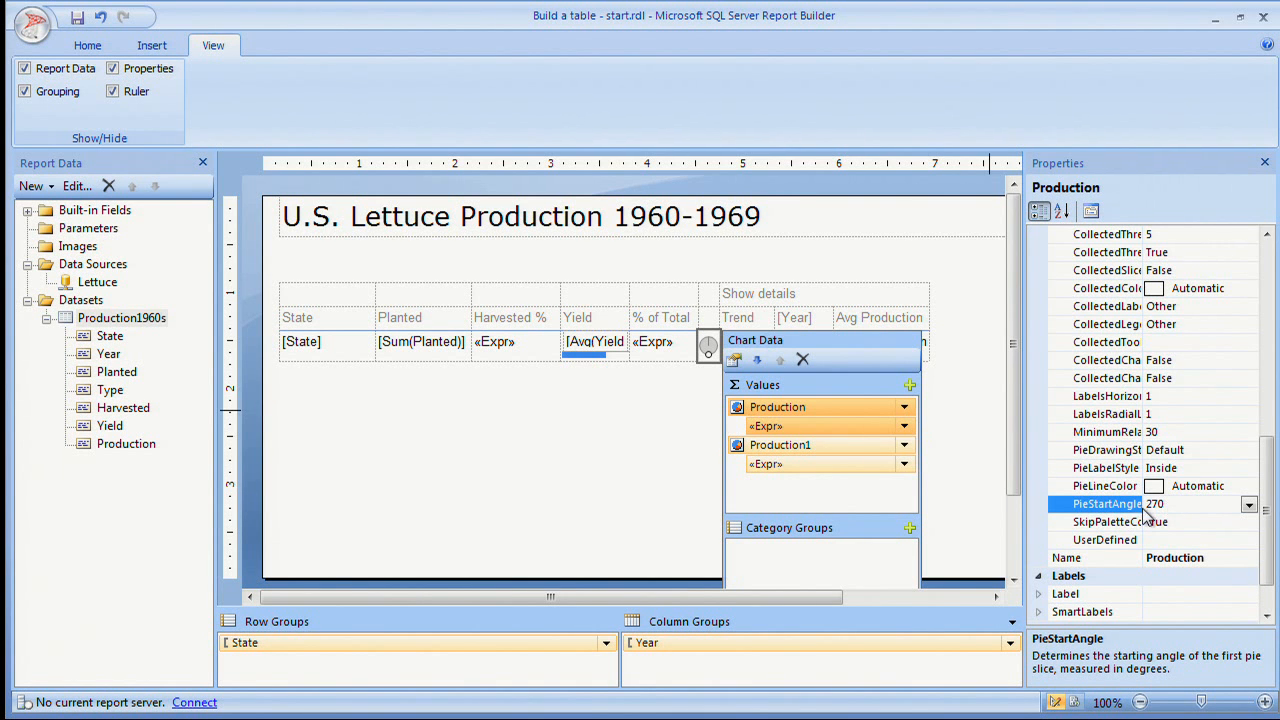
click(661, 421)
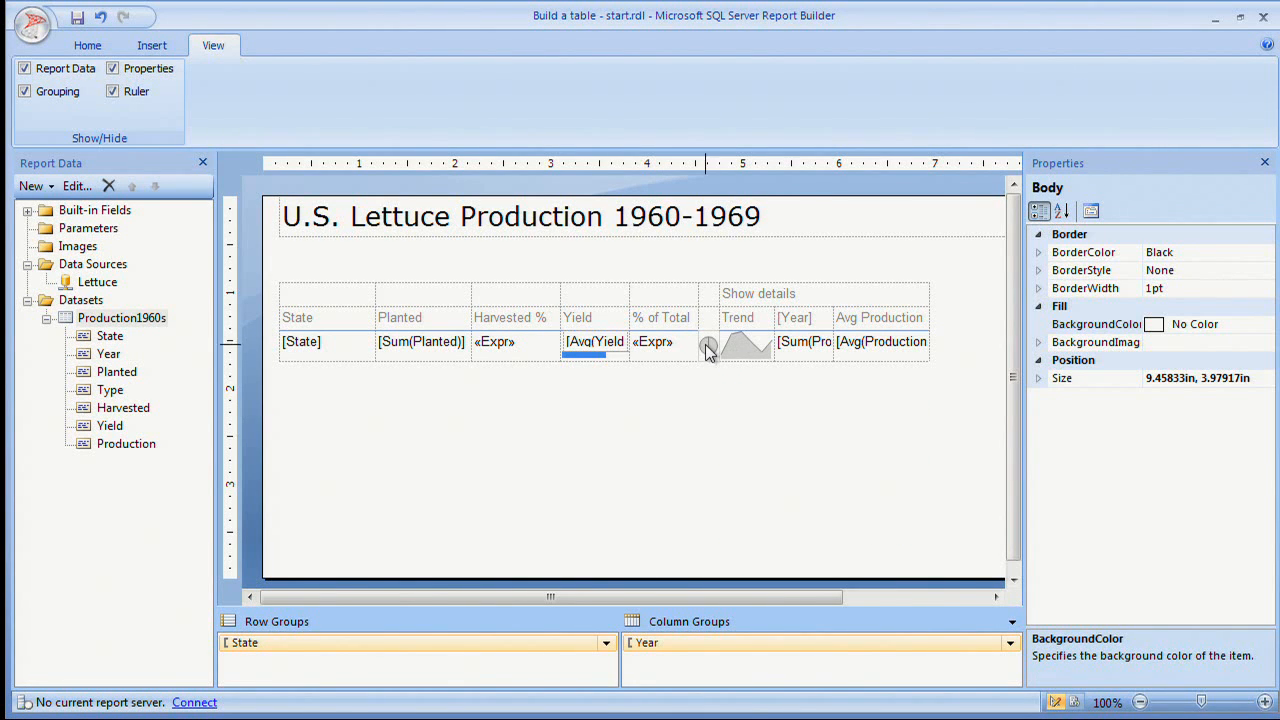
- Hide the object properties and run the report to preview the pie sparklines beside % of Total
click(112, 68)
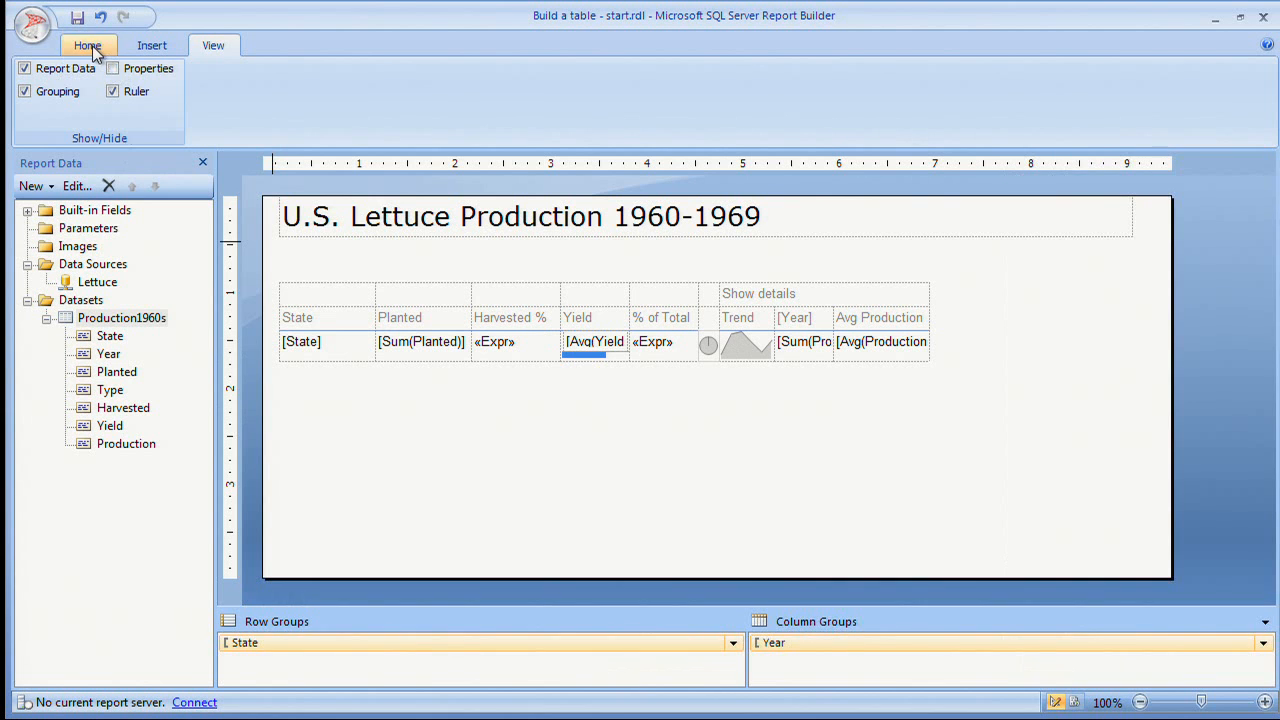
click(91, 45)
click(38, 100)
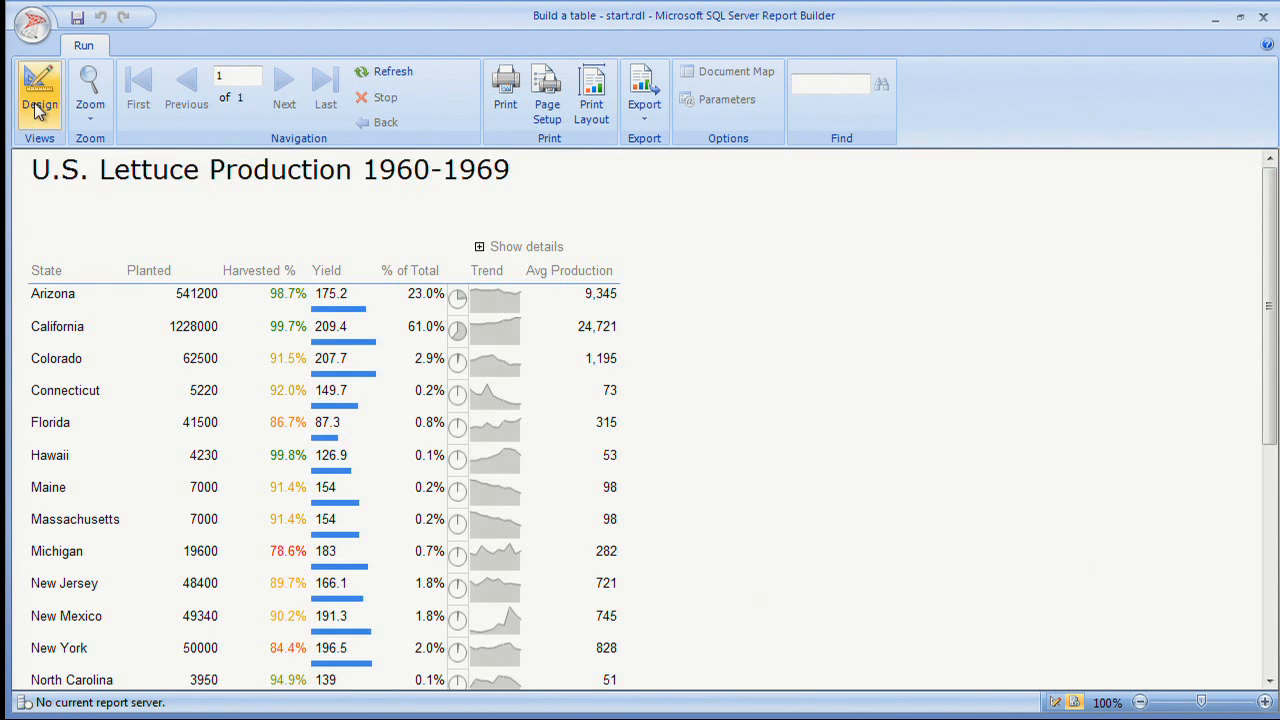
- Rerun the report to review the pie sparklines beside % of Total and return to the table design
click(38, 104)
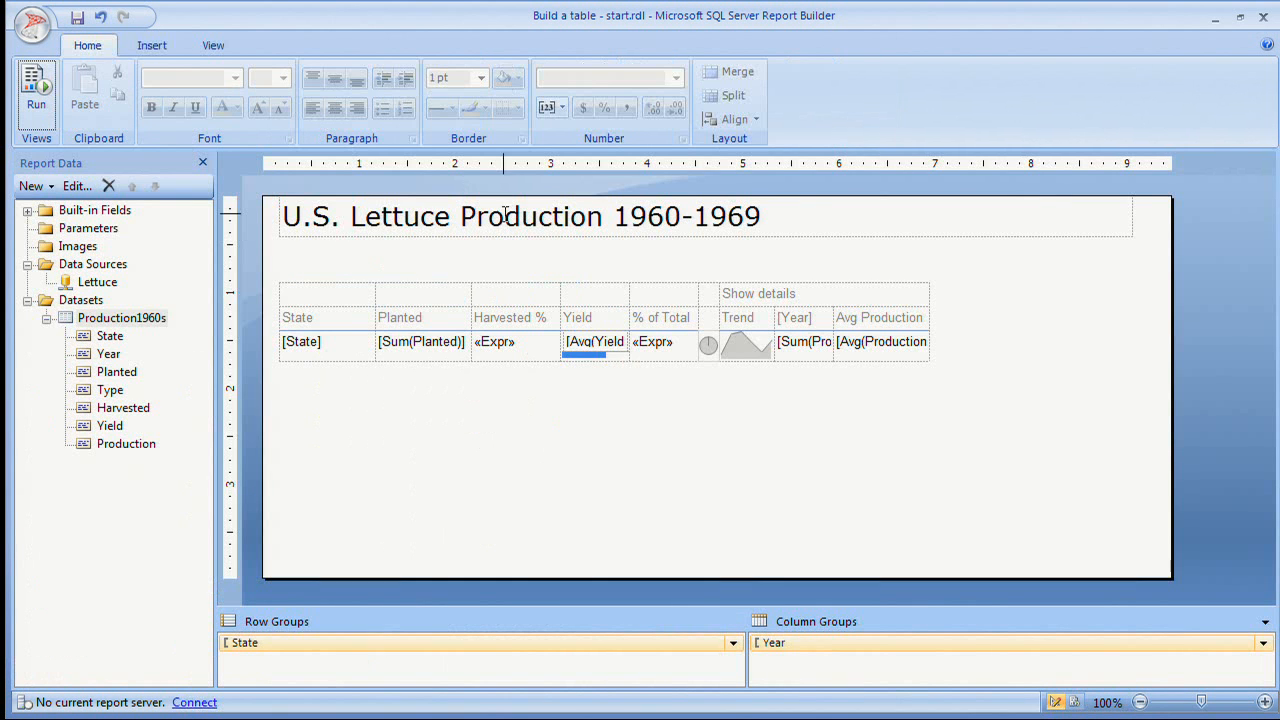
click(713, 362)
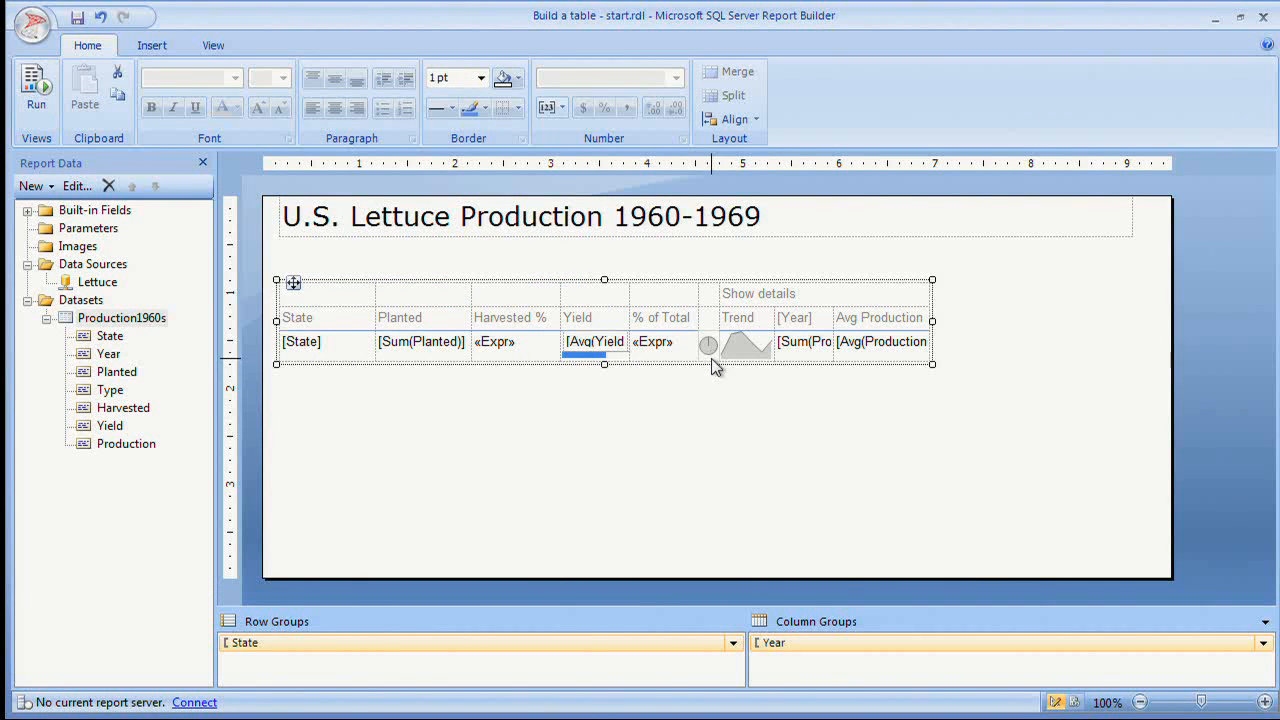
click(710, 350)
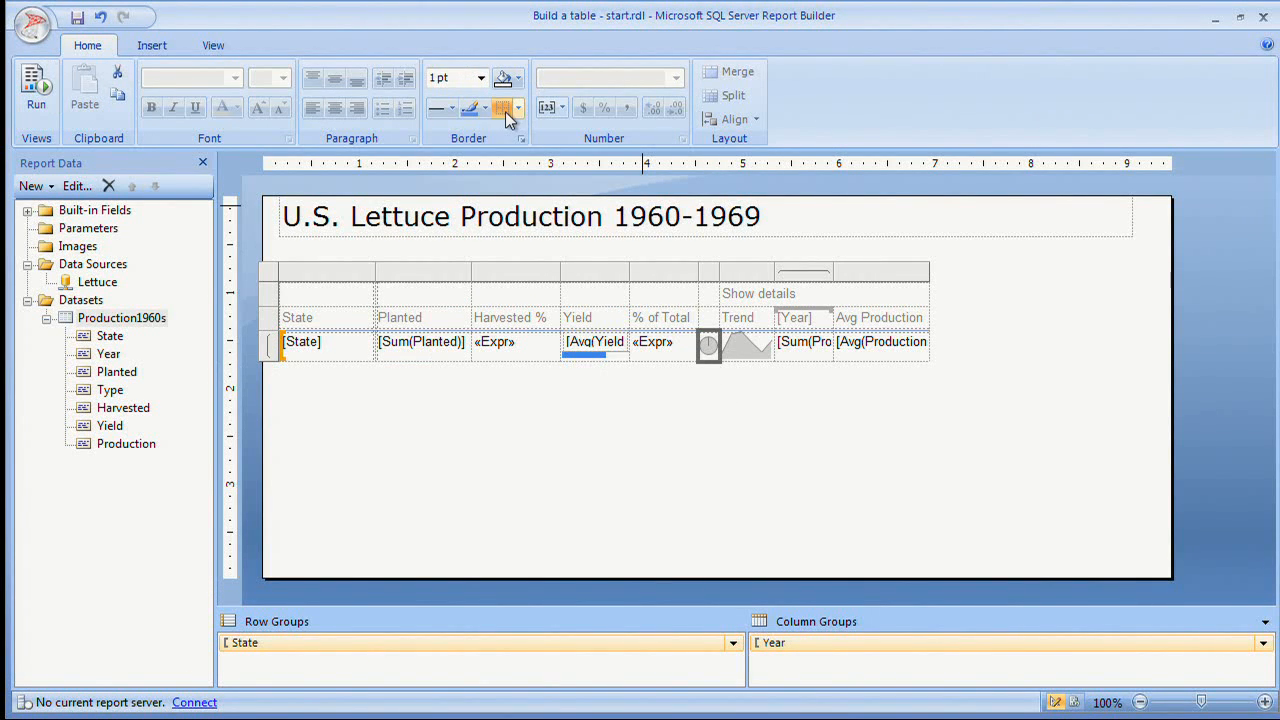
click(25, 92)
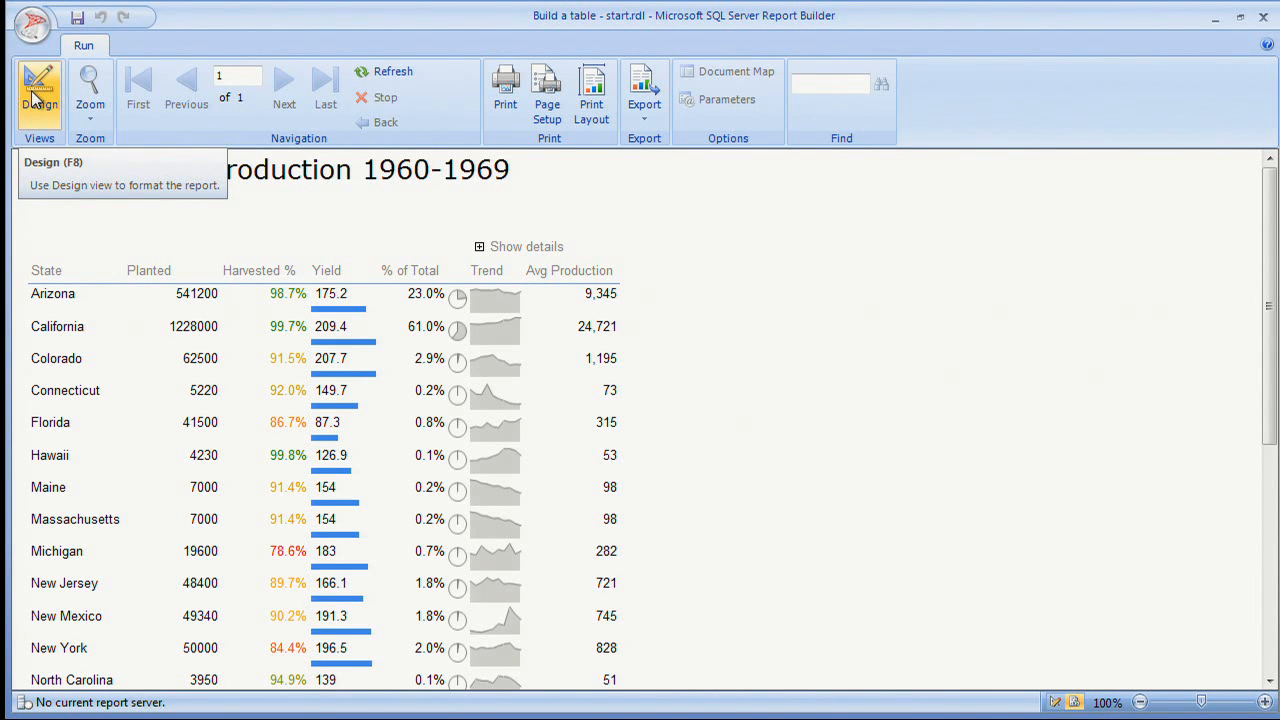
click(34, 105)
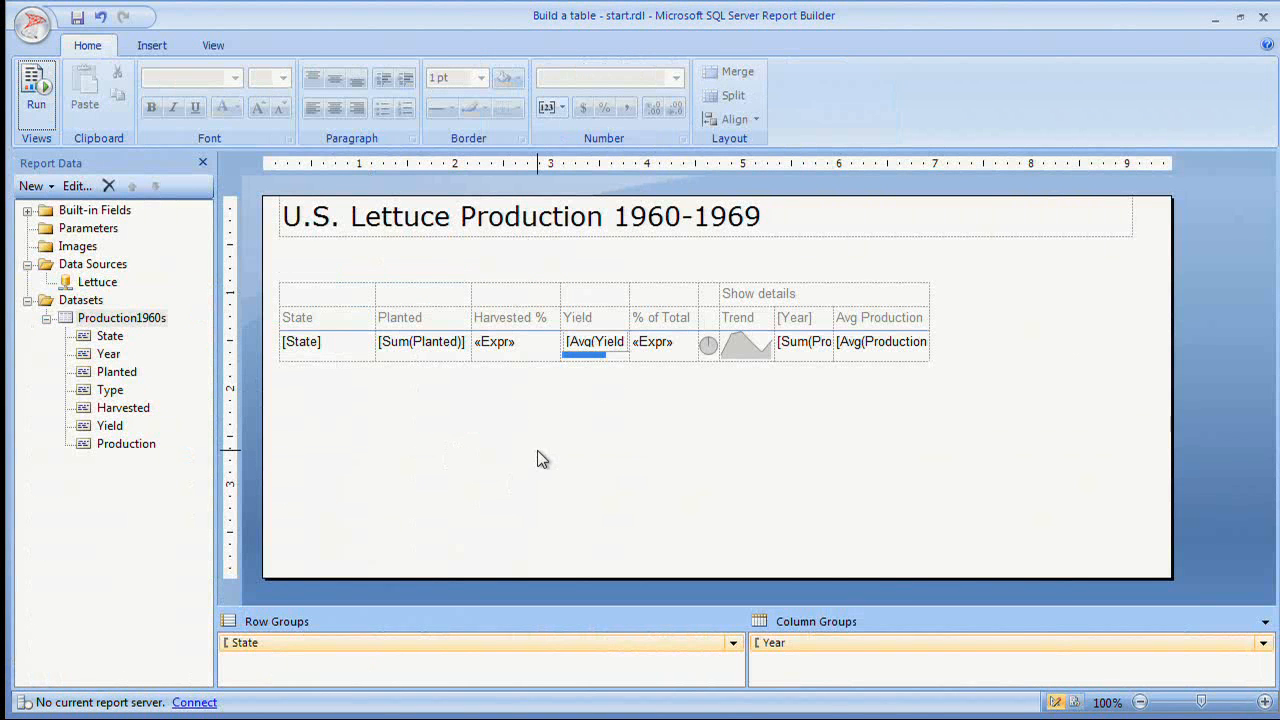
- Insert four rows inside the State group below the table's data row
click(365, 300)
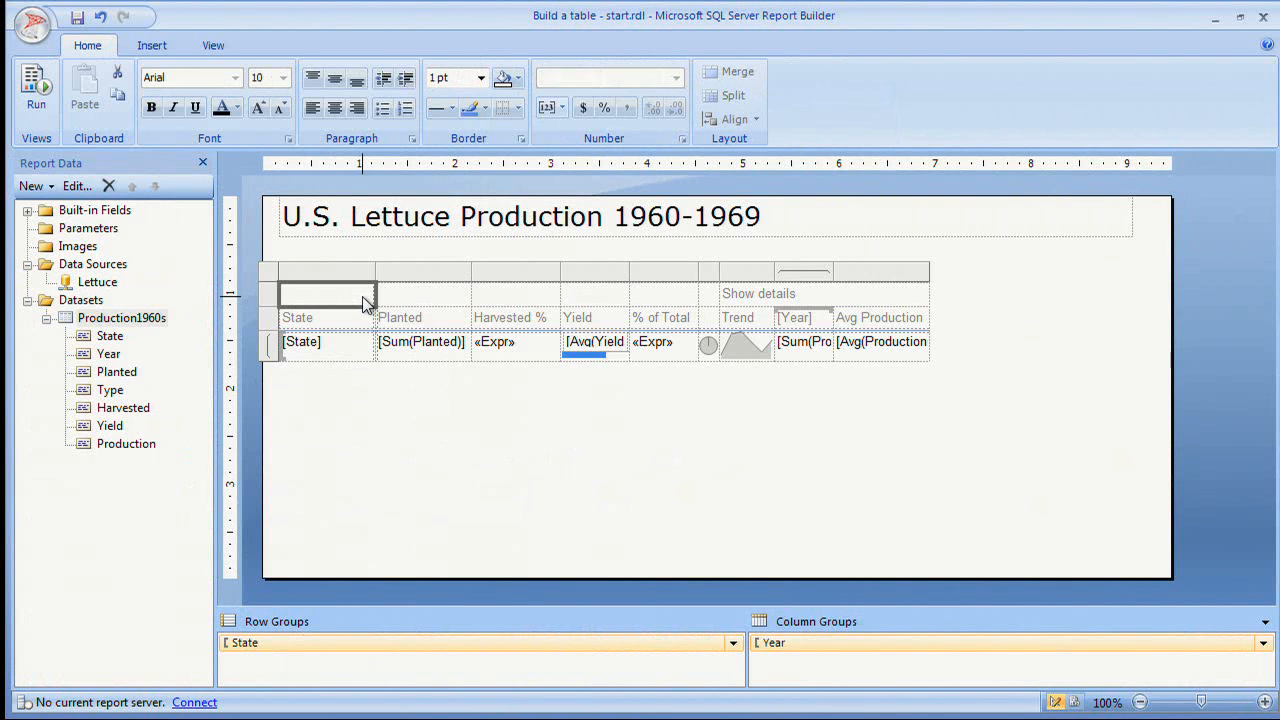
click(268, 347)
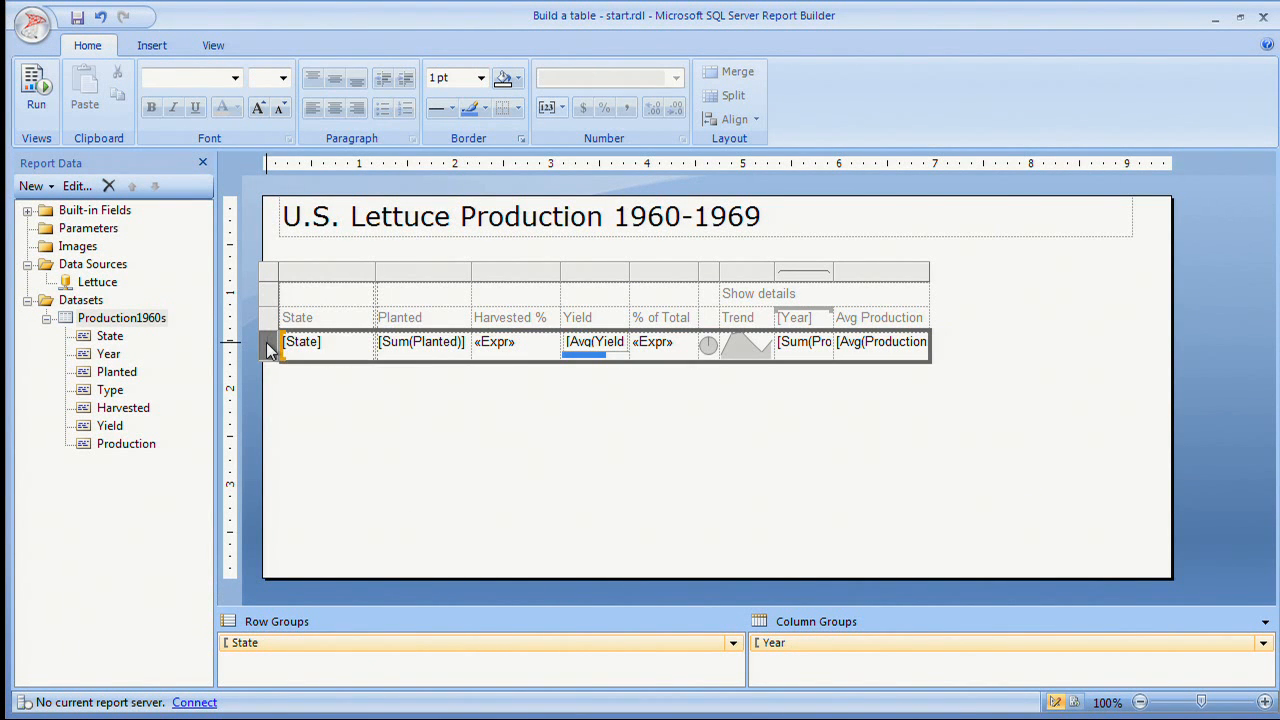
right_click(268, 347)
mouse_move(360, 355)
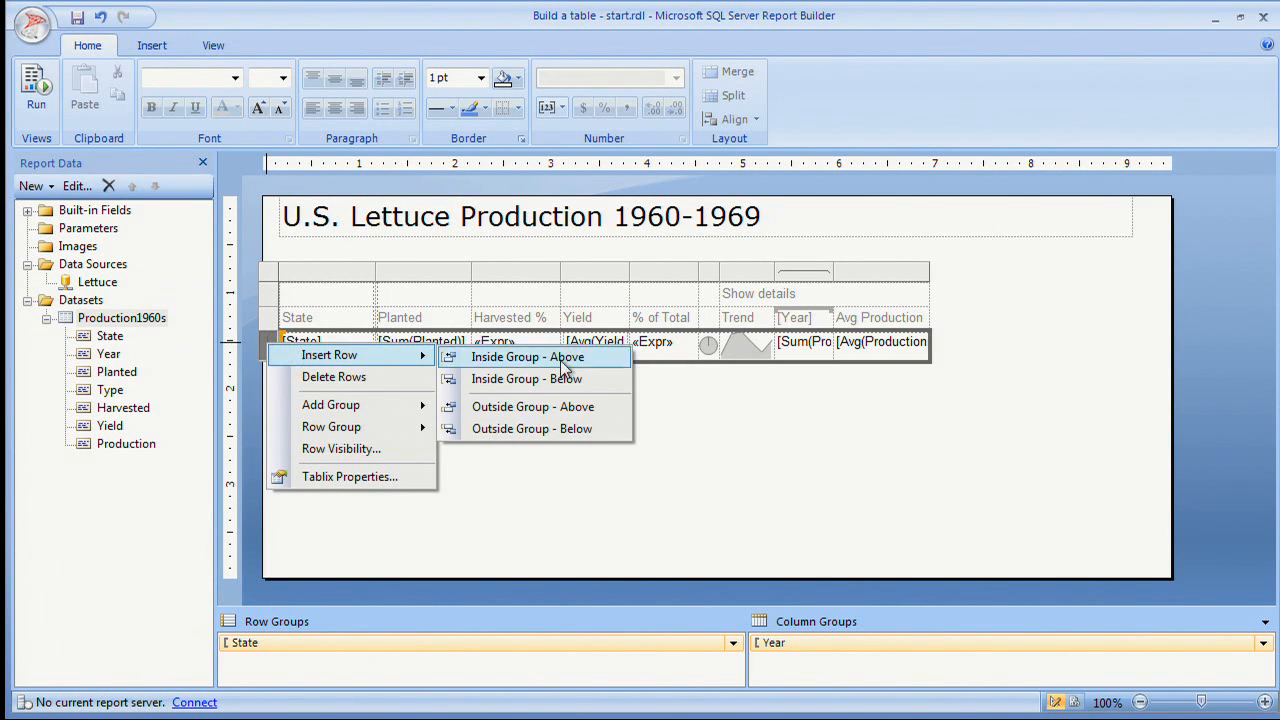
click(565, 381)
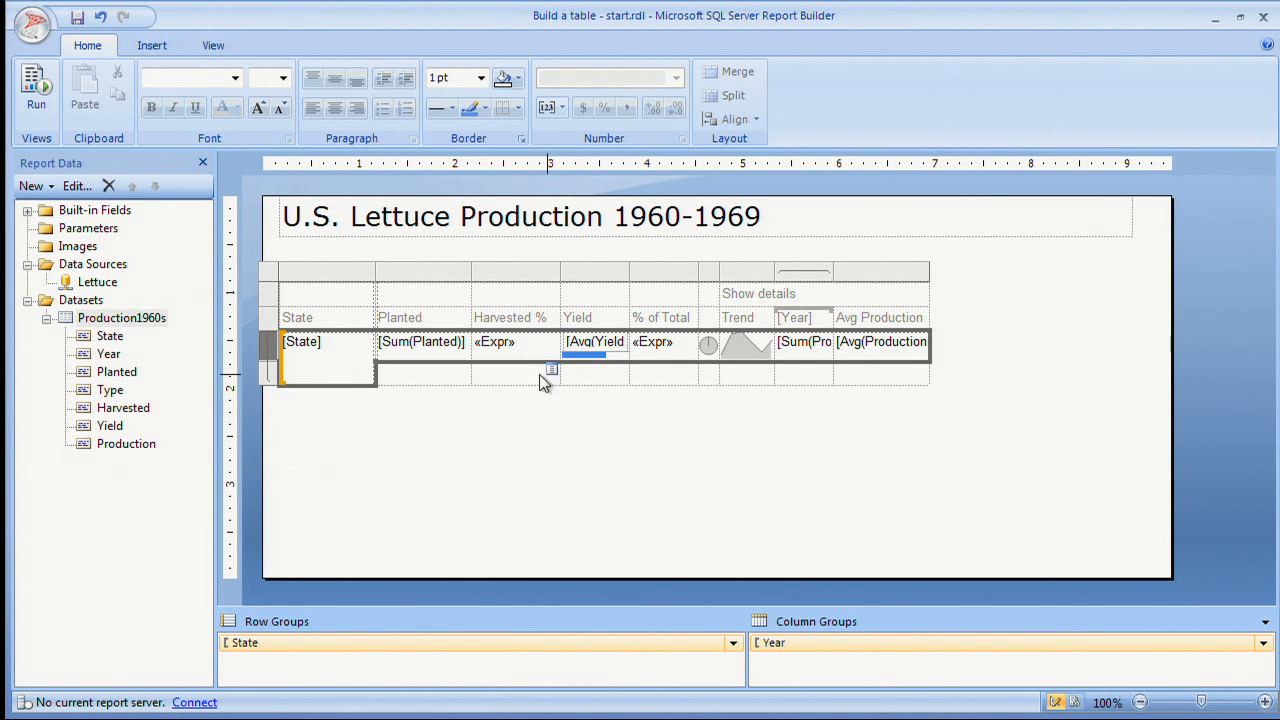
right_click(274, 352)
mouse_move(289, 356)
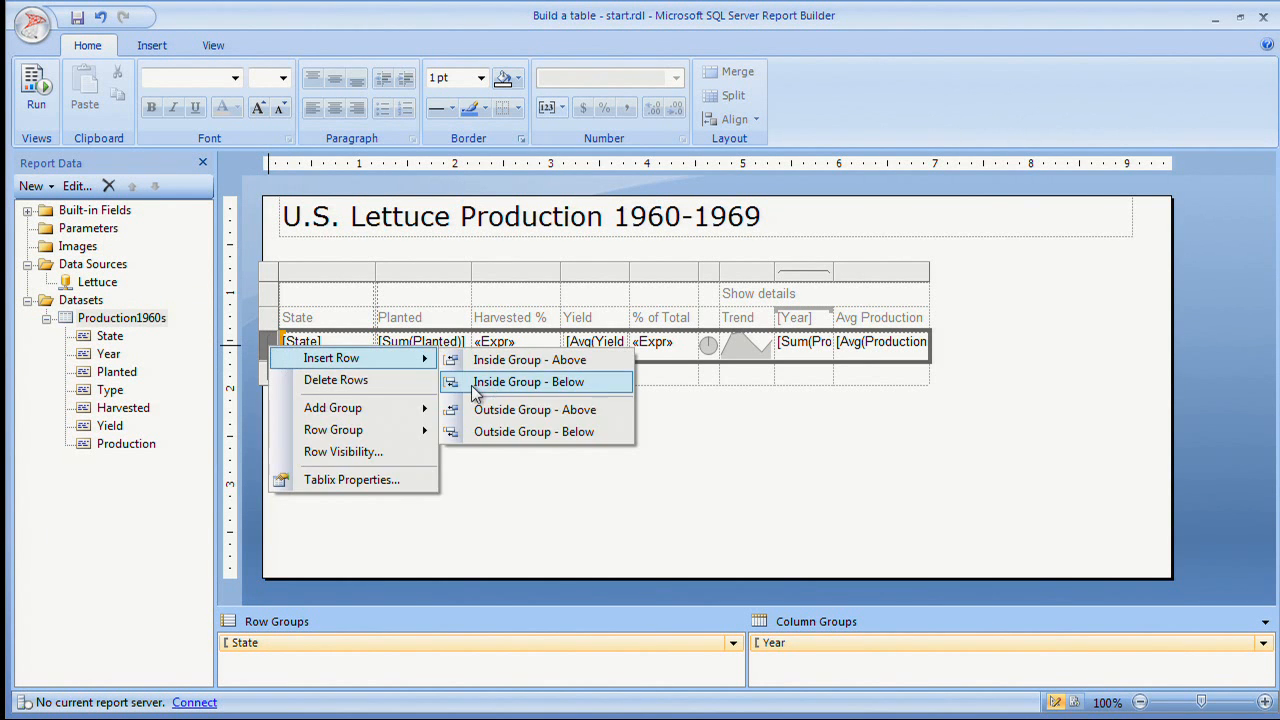
click(499, 383)
right_click(268, 356)
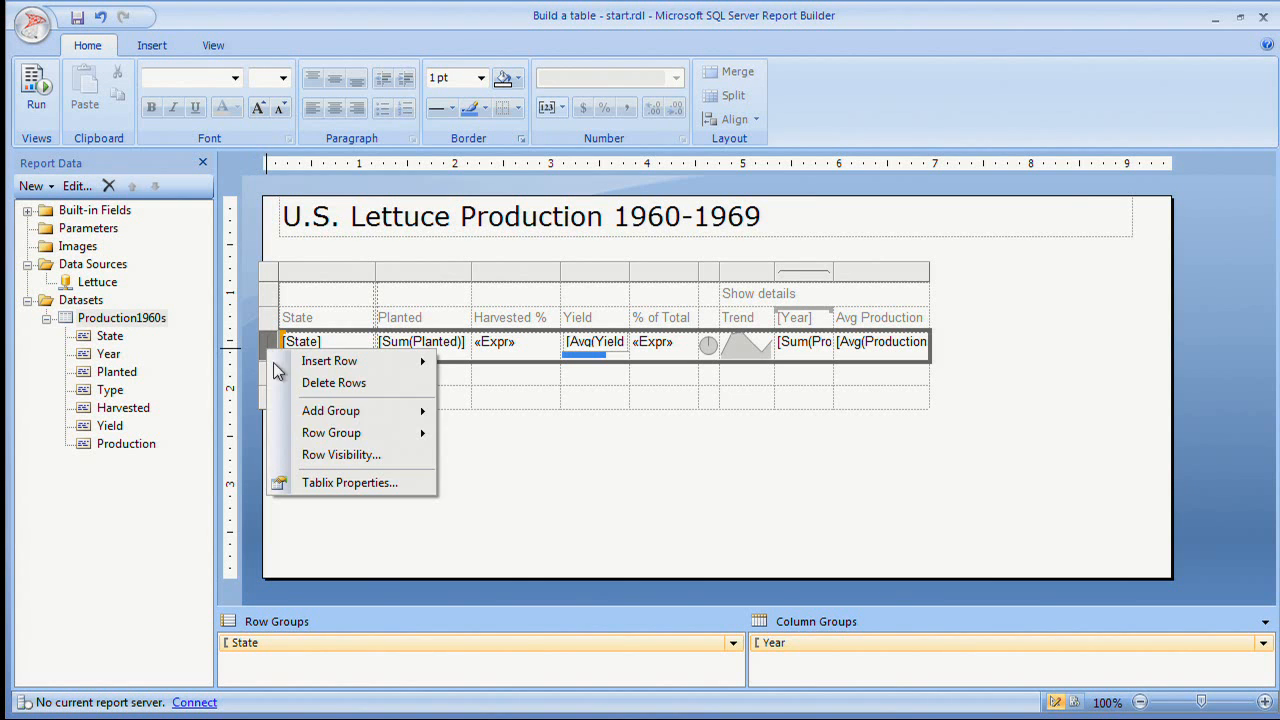
mouse_move(330, 364)
click(497, 390)
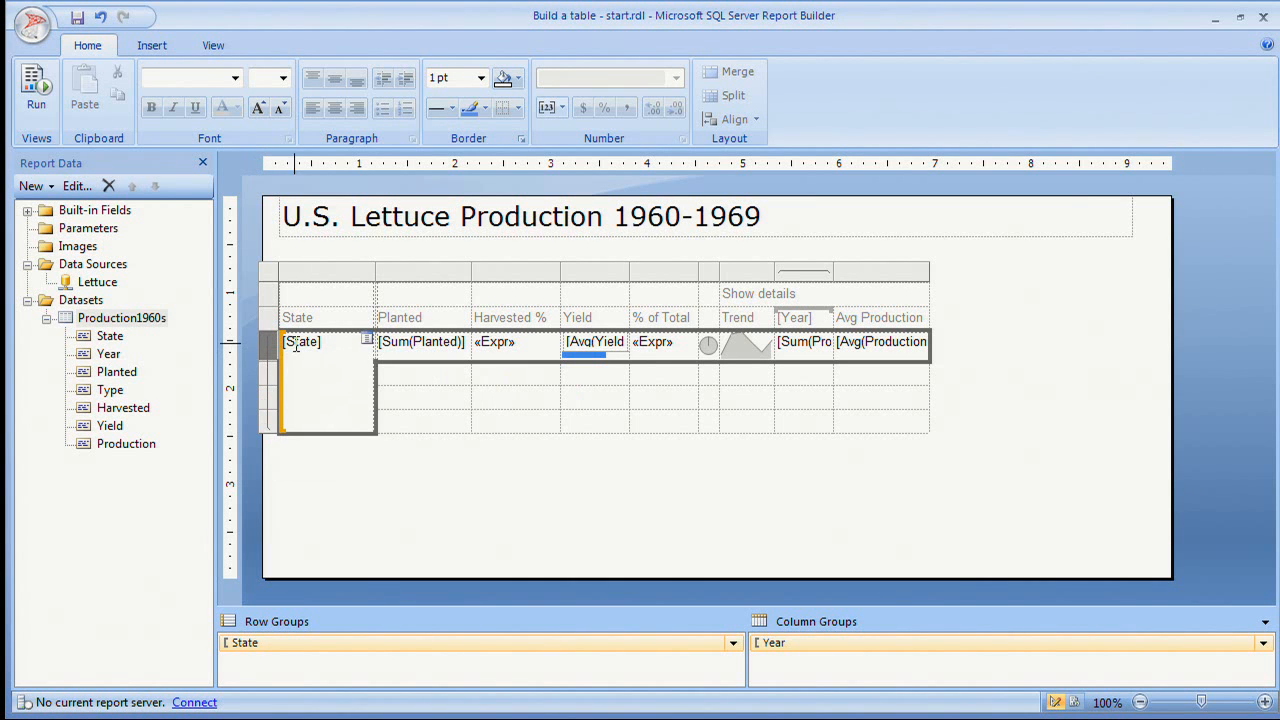
right_click(274, 346)
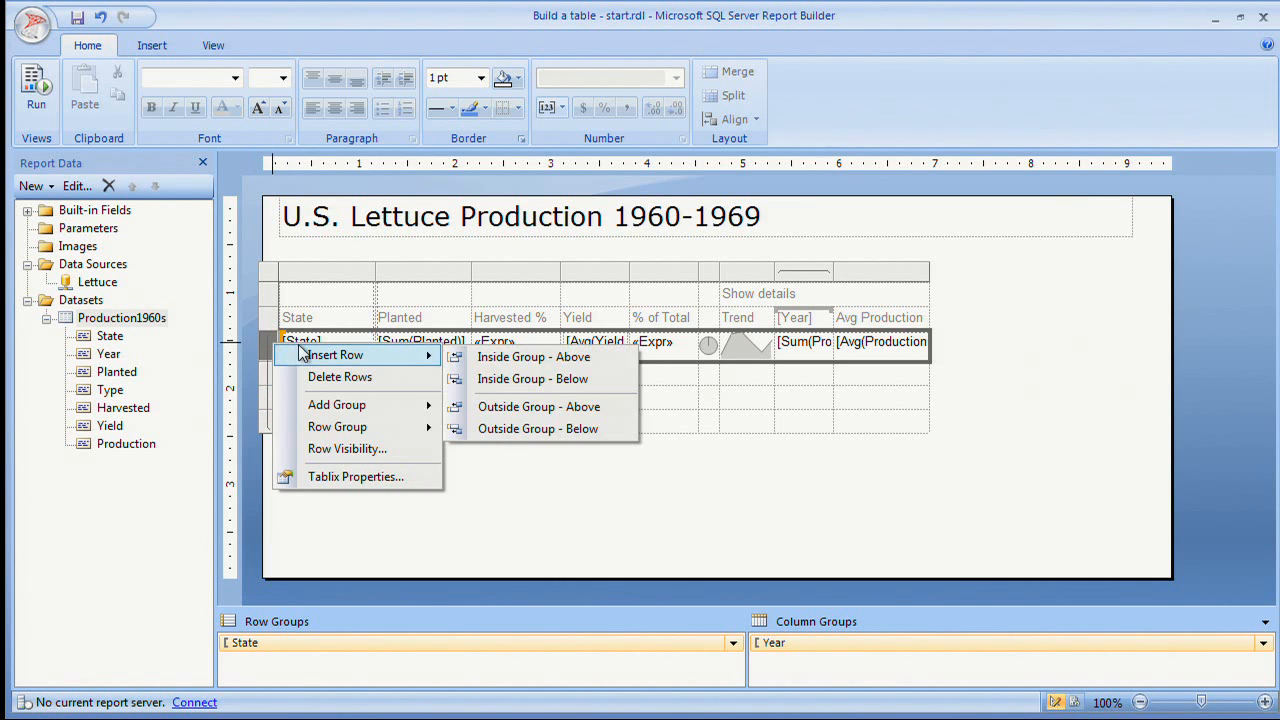
click(506, 376)
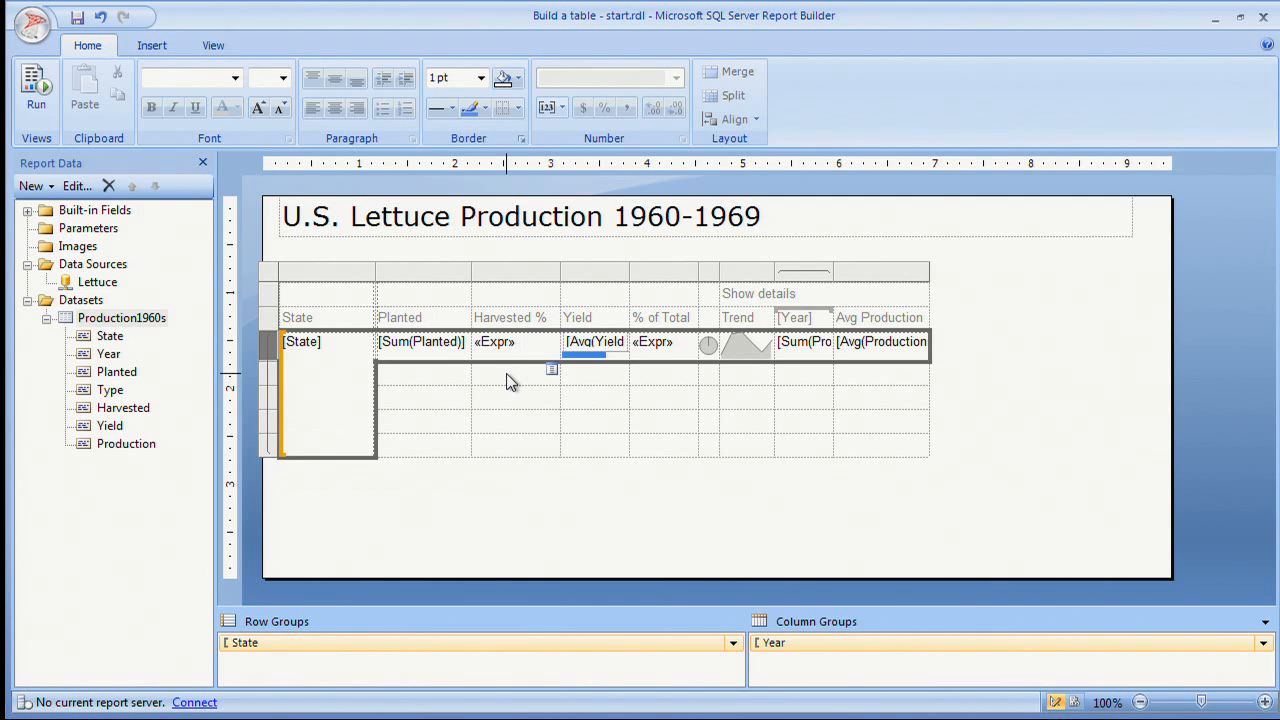
- Move the Planted heading from the header row into the first new row, next to the State column
click(433, 375)
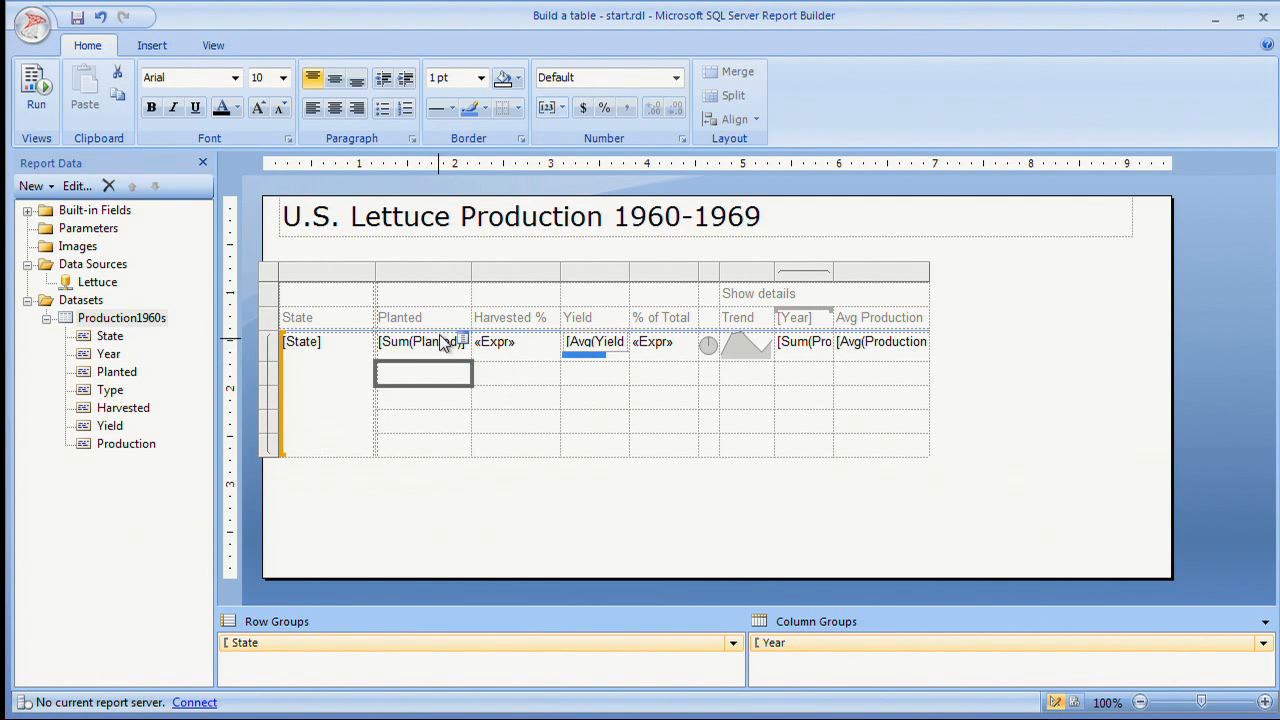
click(270, 318)
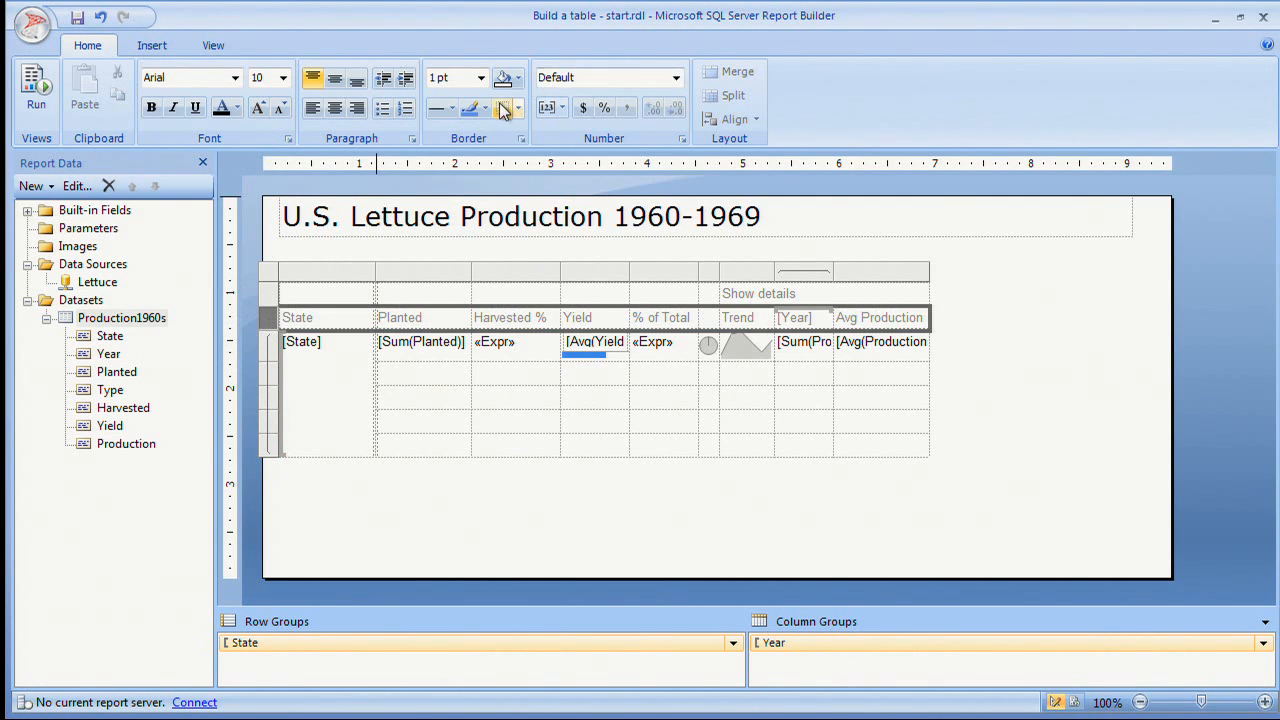
click(434, 368)
click(443, 317)
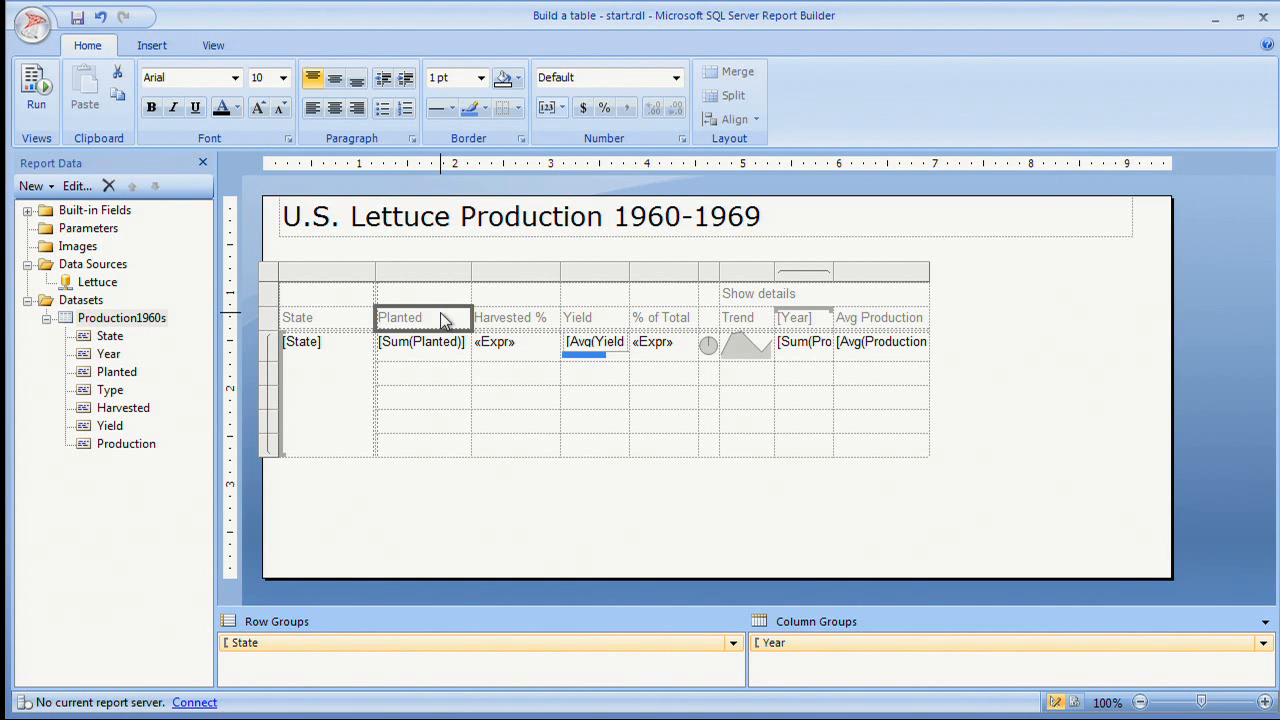
key(ctrl+x)
key(Down)
key(Down)
key(ctrl+v)
- Move the Harvested % heading into the second new row, directly under the Planted label
key(Up)
key(Up)
key(Right)
key(ctrl+x)
key(Down)
key(Down)
key(Left)
key(ctrl+v)
- Move the Yield heading into the third new row, directly under the Harvested % label
key(Right)
key(Right)
key(Up)
key(Up)
key(ctrl+x)
key(Down)
key(Down)
key(Down)
key(Down)
key(Left)
key(Left)
key(ctrl+v)
- Move the [Sum(Planted)] value into the cell beside the relocated Planted label
key(Right)
key(Right)
key(Left)
key(Left)
key(Up)
key(Up)
key(Up)
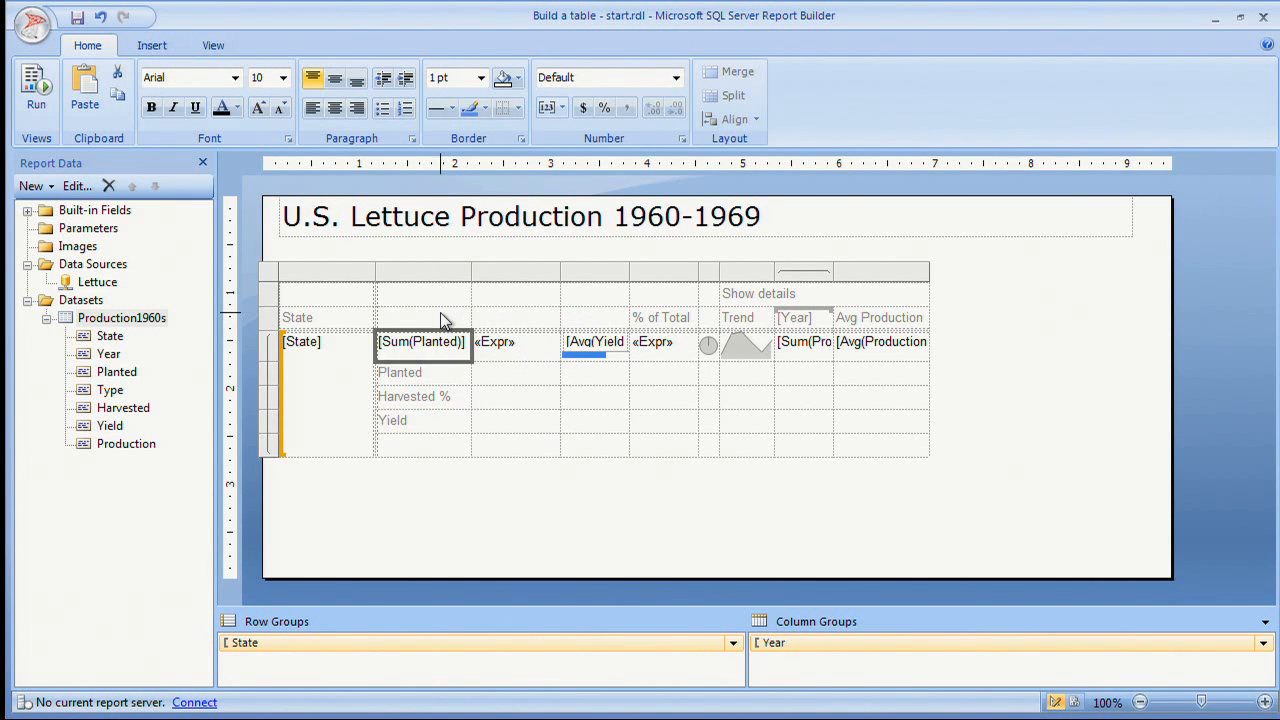
key(ctrl+x)
key(Down)
key(Right)
key(ctrl+v)
- Move the harvested percentage expression into the cell beside the relocated Harvested % label
key(Up)
key(Delete)
key(Down)
key(Down)
key(ctrl+v)
- Move the average yield value with its data bar into the cell beside the relocated Yield label
key(Right)
key(Right)
key(Left)
key(Up)
key(Up)
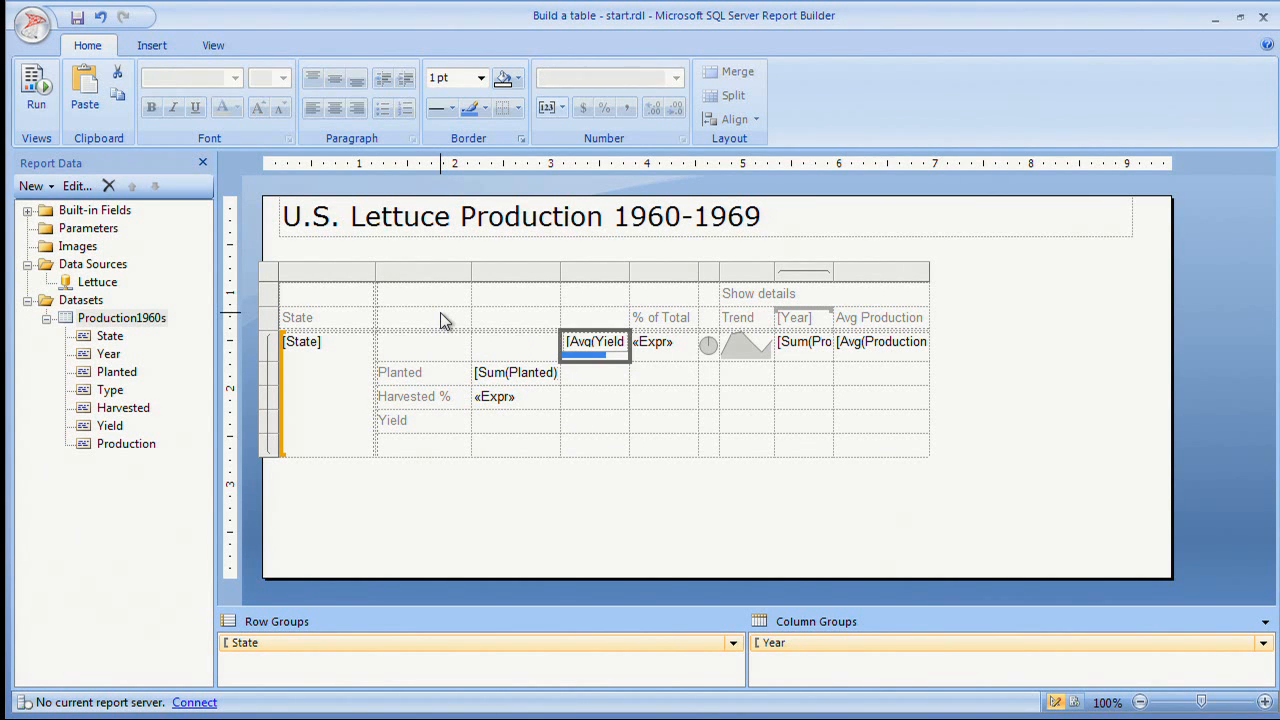
key(ctrl+x)
key(Down)
key(Down)
key(Down)
key(Left)
key(ctrl+v)
- Move the % of Total heading into the Harvested % row, beside the harvested percentage expression
key(Right)
key(Right)
key(Up)
key(Up)
key(Up)
key(Up)
key(Down)
key(Down)
key(Down)
key(Left)
key(ctrl+v)
- Move the percent-of-total expression into the cell beside the relocated % of Total label
key(Right)
key(Up)
key(Up)
key(ctrl+x)
key(Down)
key(Down)
key(ctrl+v)
- Move the Avg Production heading into the Planted row, directly above the % of Total label
key(Right)
key(Right)
key(Right)
key(Right)
key(Up)
key(Up)
key(Up)
key(Down)
key(Down)
key(Left)
key(Left)
key(Left)
key(Left)
text(Avg)
- Move the average production value into the cell beside the relocated Avg Production label
key(Right)
key(Right)
key(Right)
key(Right)
key(Up)
key(Delete)
key(Down)
key(Left)
key(Left)
key(Left)
key(Left)
key(Left)
key(Left)
key(Left)
key(Left)
key(Right)
key(Right)
key(Right)
key(Right)
key(Down)
key(ctrl+v)
- Try to move the trend sparkline into the Yield row below the percent-of-total expression
key(Right)
key(Right)
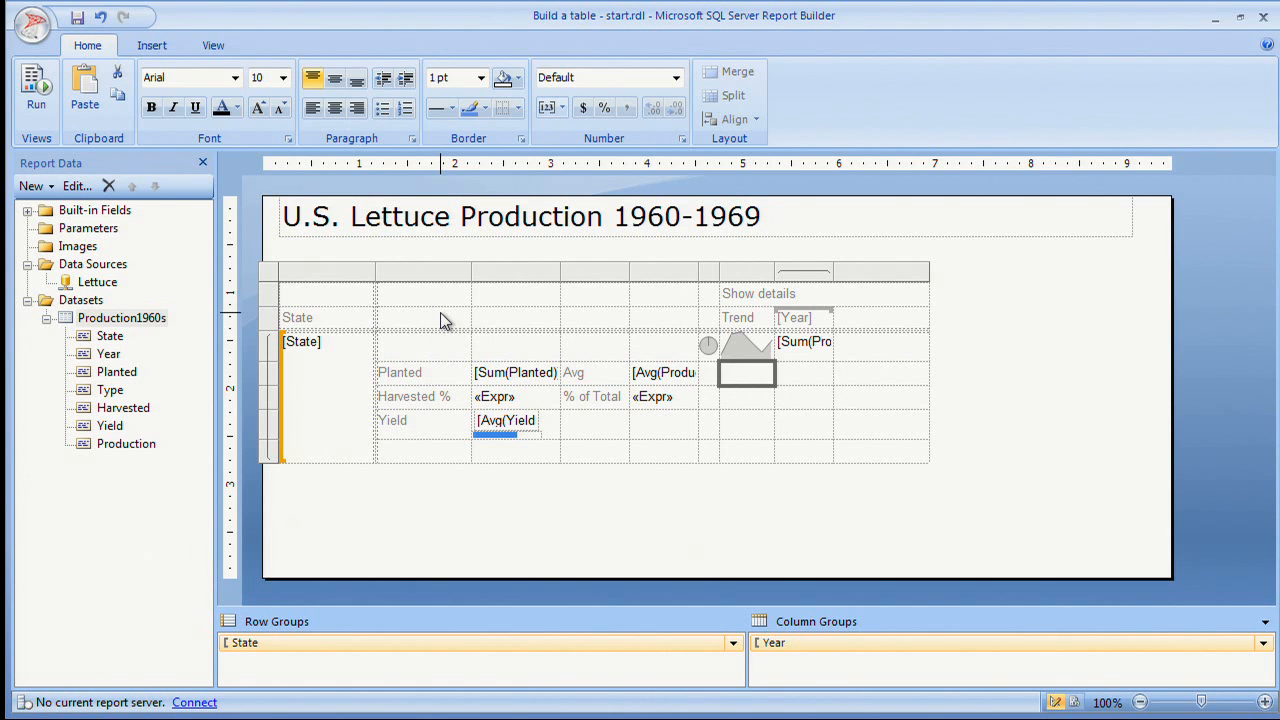
key(Up)
key(Delete)
key(Down)
key(Down)
key(Down)
key(Left)
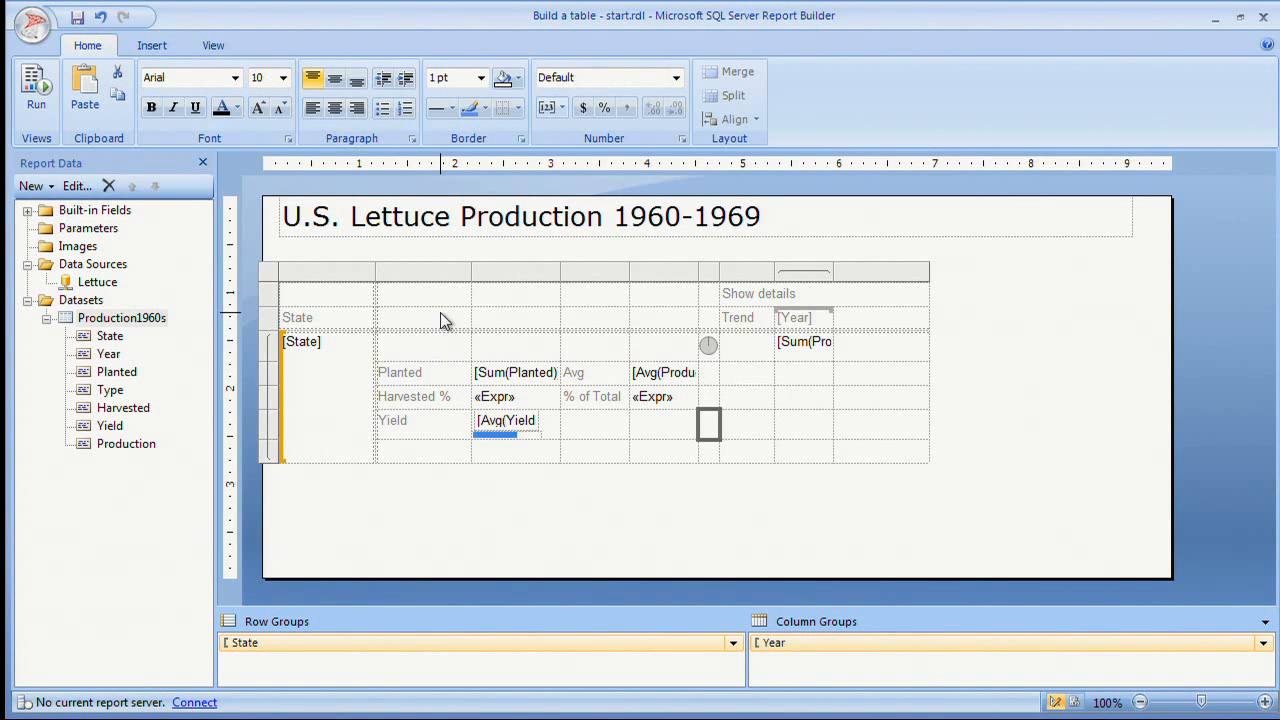
key(Escape)
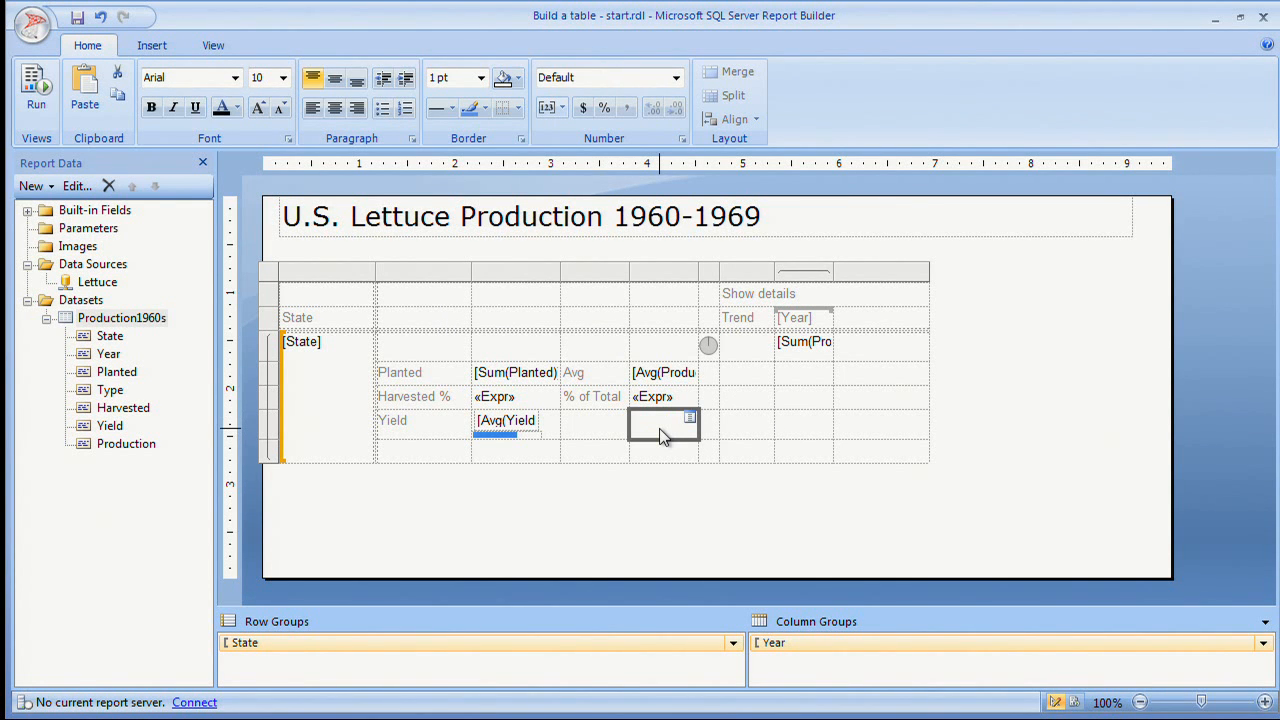
- Undo the removal of the trend sparkline from its original cell
key(Tab)
key(ctrl+z)
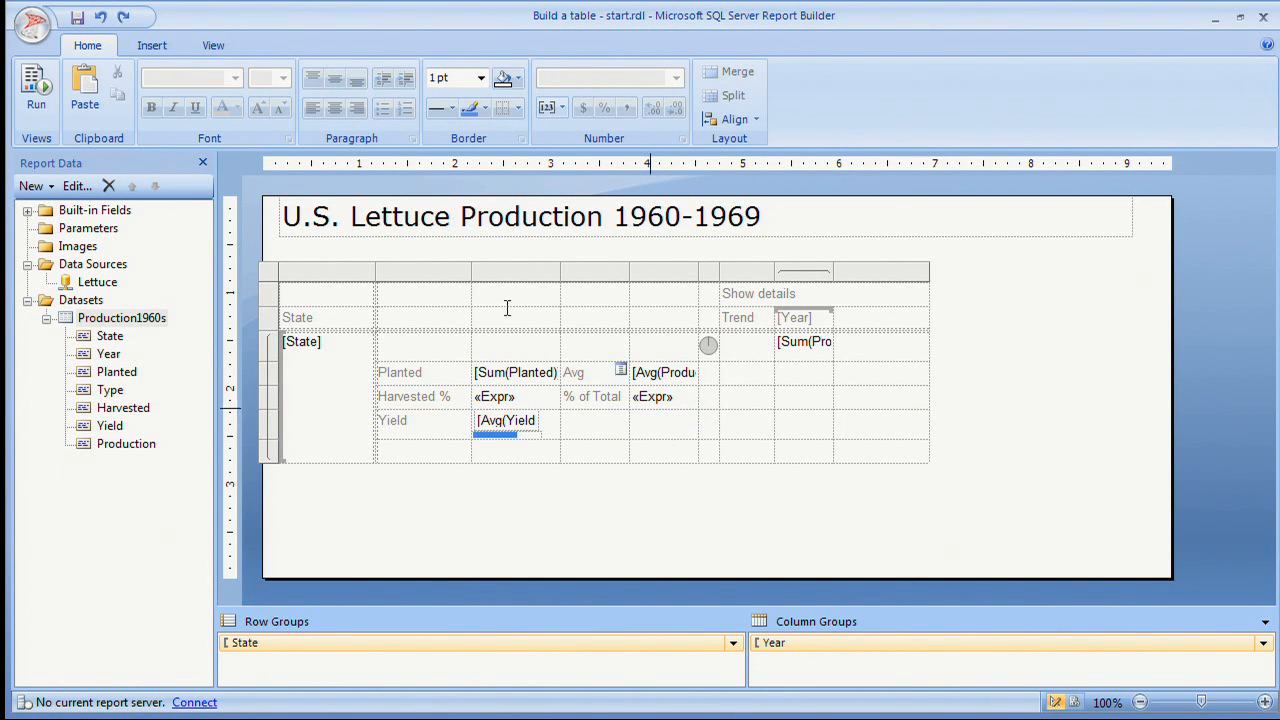
click(123, 16)
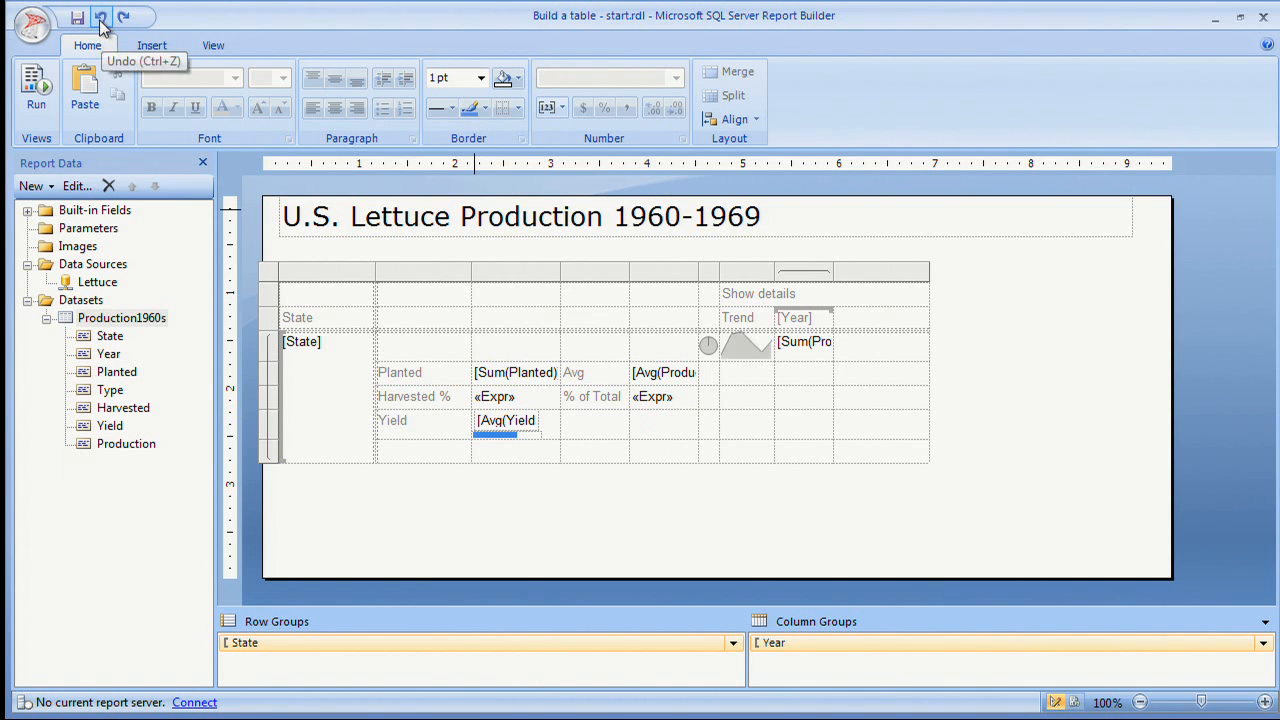
- Move the trend sparkline into the Yield row, directly below the percent-of-total expression
click(756, 358)
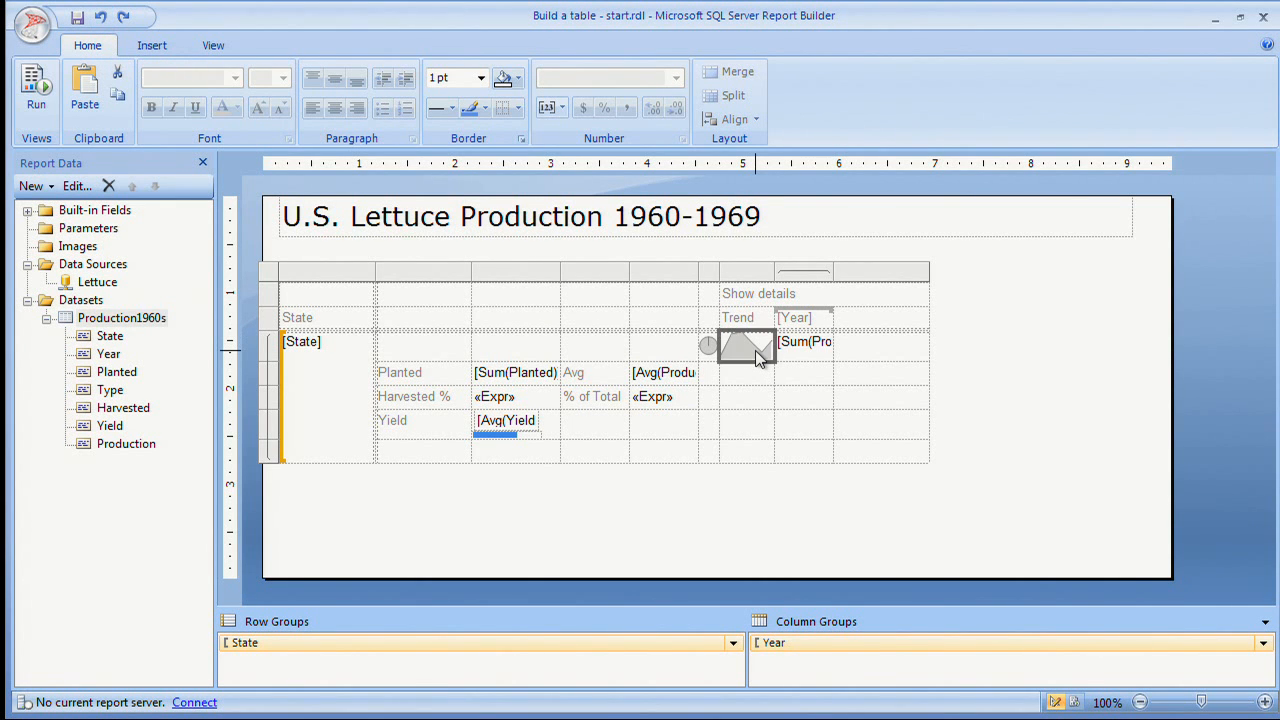
key(Down)
key(Down)
key(Down)
key(Left)
key(Left)
key(ctrl+v)
- Move the Trend heading into the Yield row, beside the relocated trend sparkline
key(Right)
key(Right)
key(Up)
key(Up)
key(Up)
key(Up)
key(Delete)
key(Down)
key(Down)
key(Down)
key(Down)
key(Left)
key(Left)
key(Left)
key(ctrl+v)
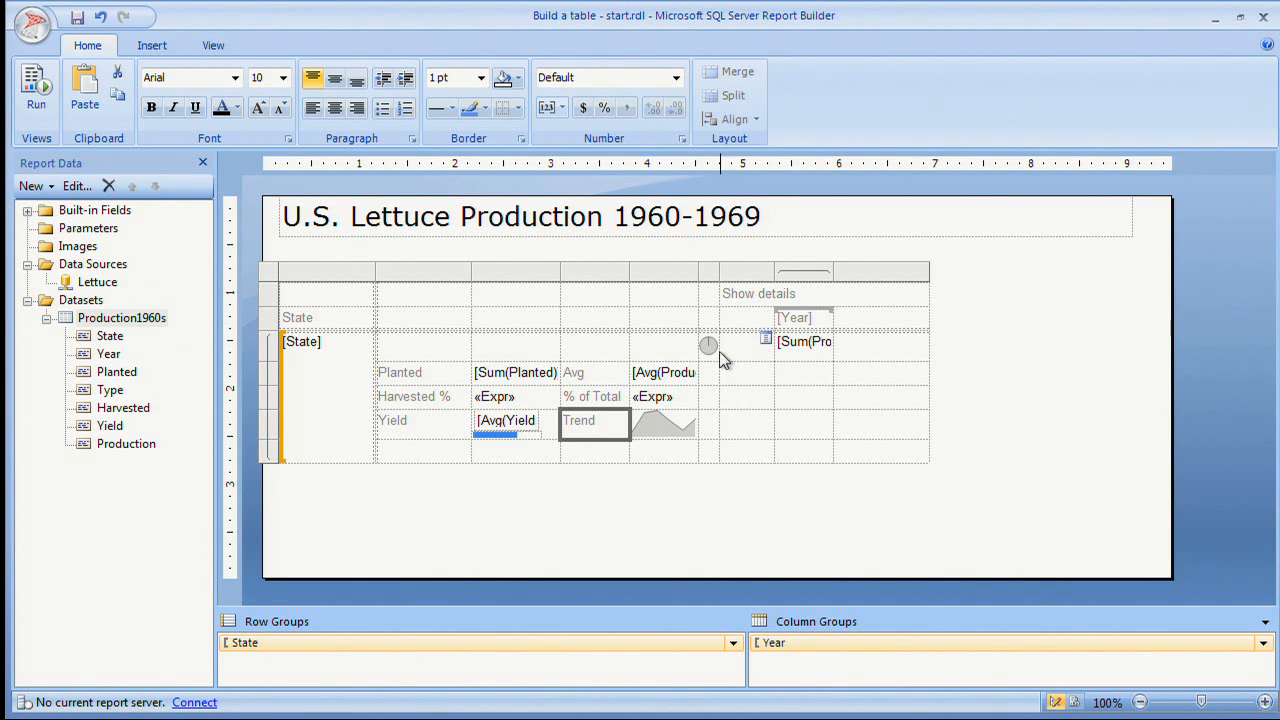
- Delete the gauge column and all columns after it, including the Show details and Year columns, along with their associated groups
click(712, 277)
drag(715, 283, 890, 261)
right_click(864, 270)
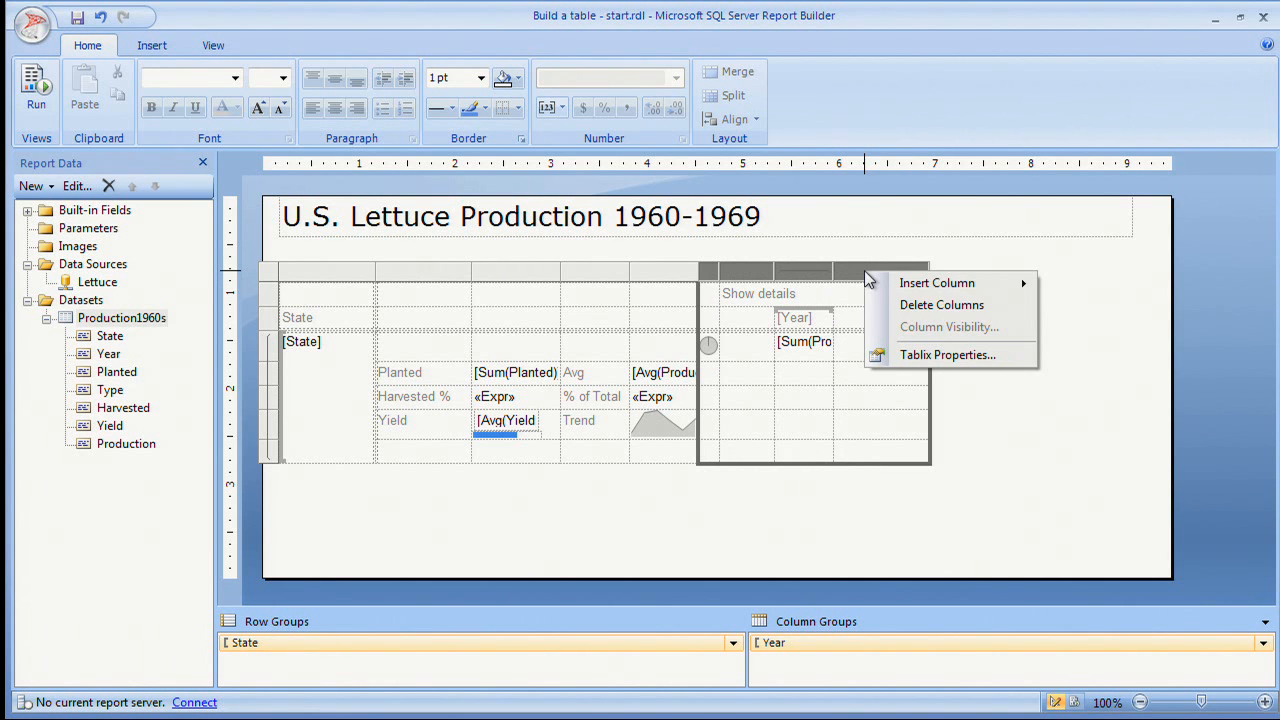
click(908, 305)
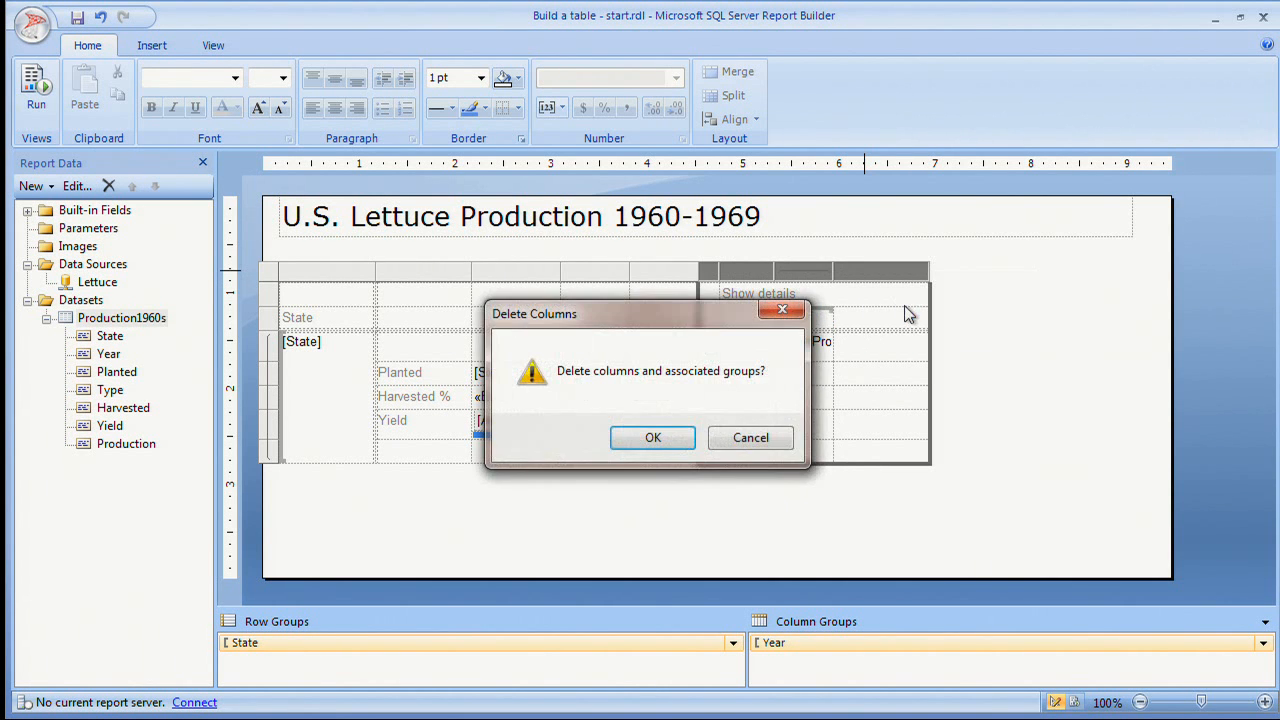
click(664, 440)
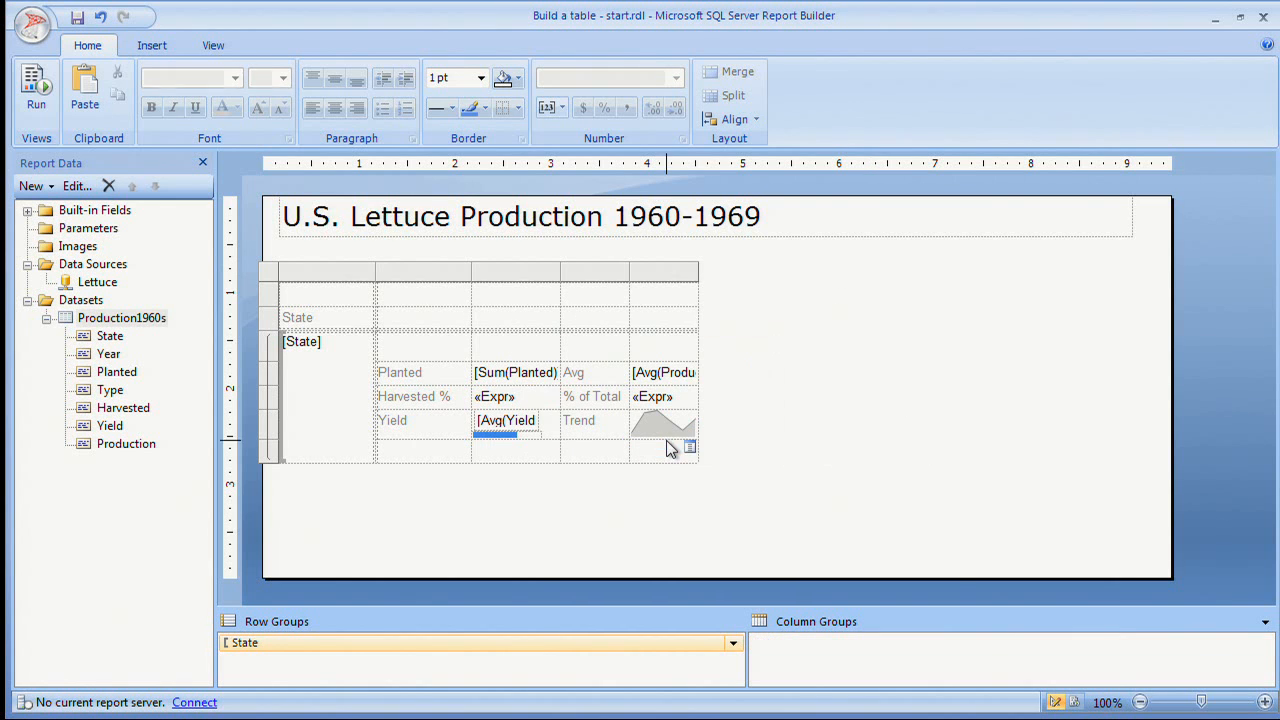
- Delete the two header rows above the State group, including the row with the State heading
drag(270, 296, 270, 323)
right_click(270, 323)
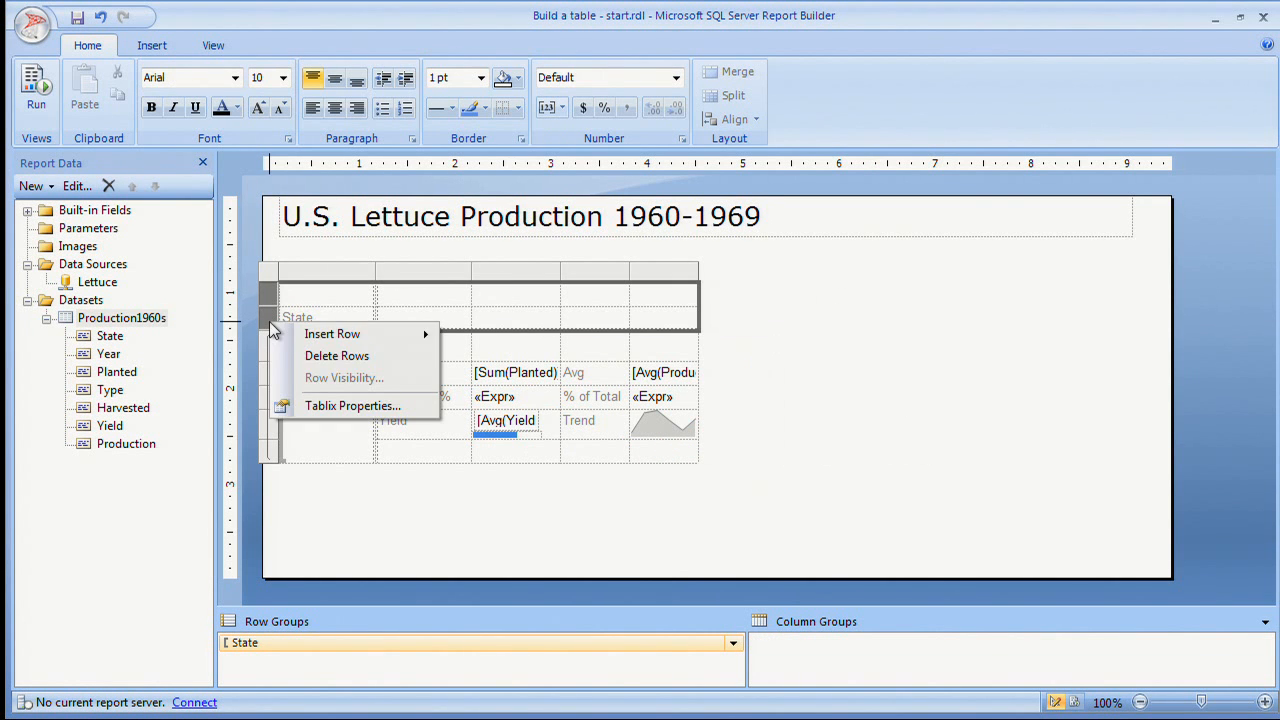
click(303, 356)
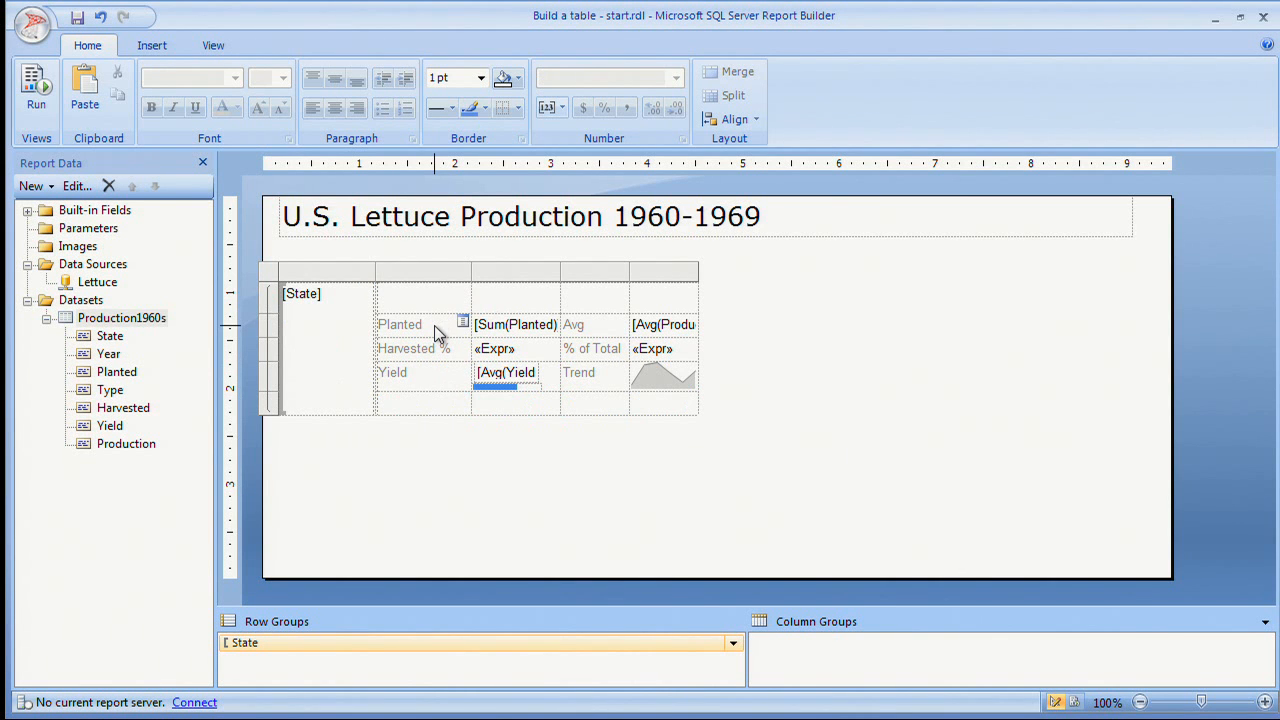
- Right-align the labels in both label columns and widen the second one so Avg Production fits on one line
drag(435, 325, 437, 380)
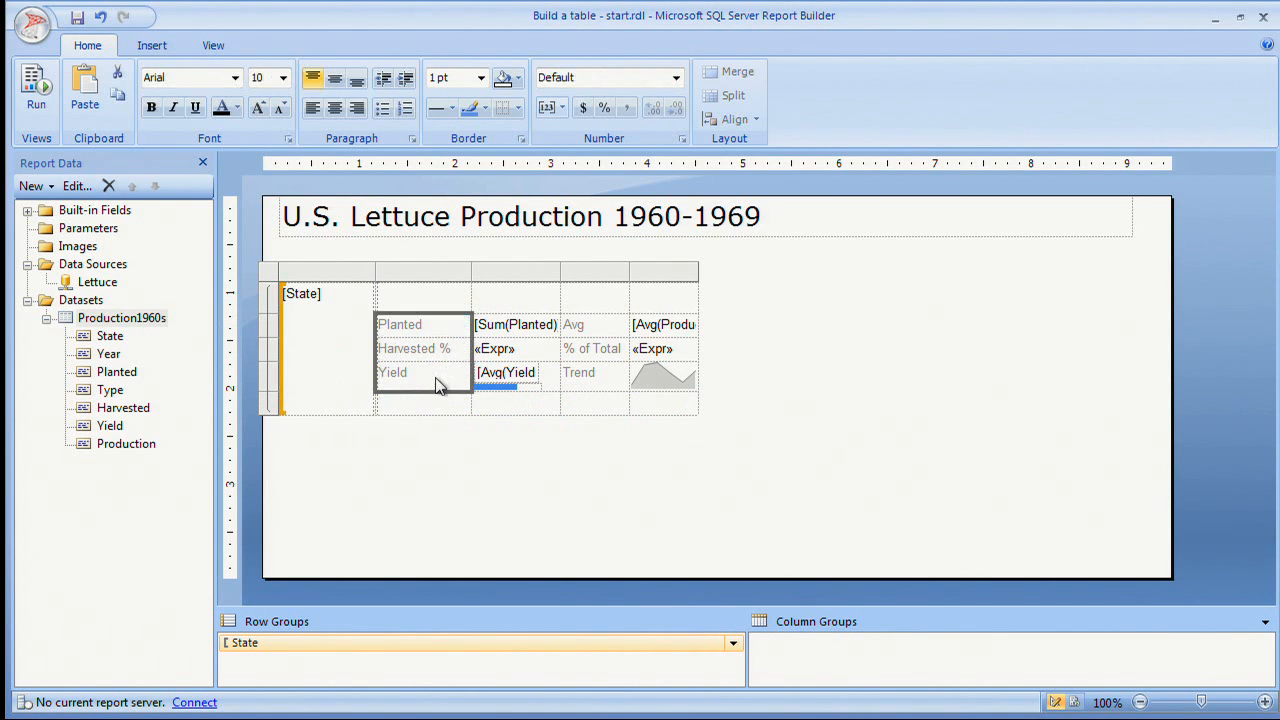
click(357, 108)
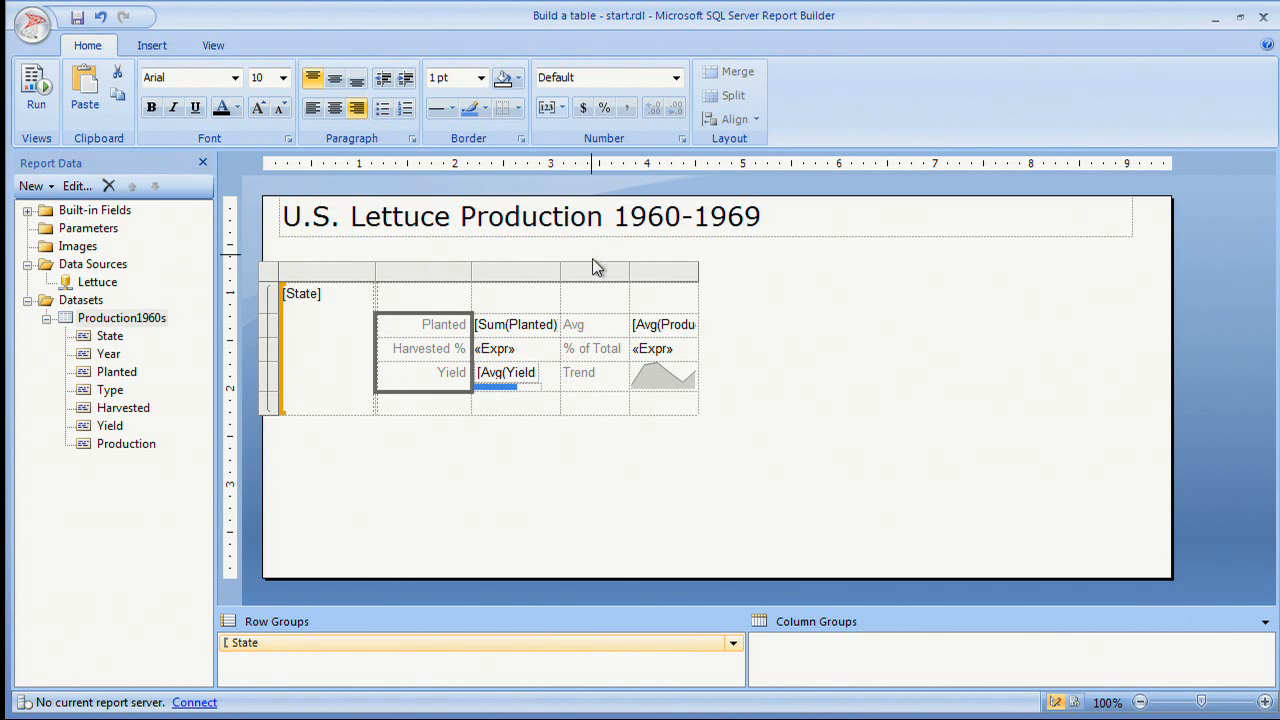
click(596, 330)
click(601, 378)
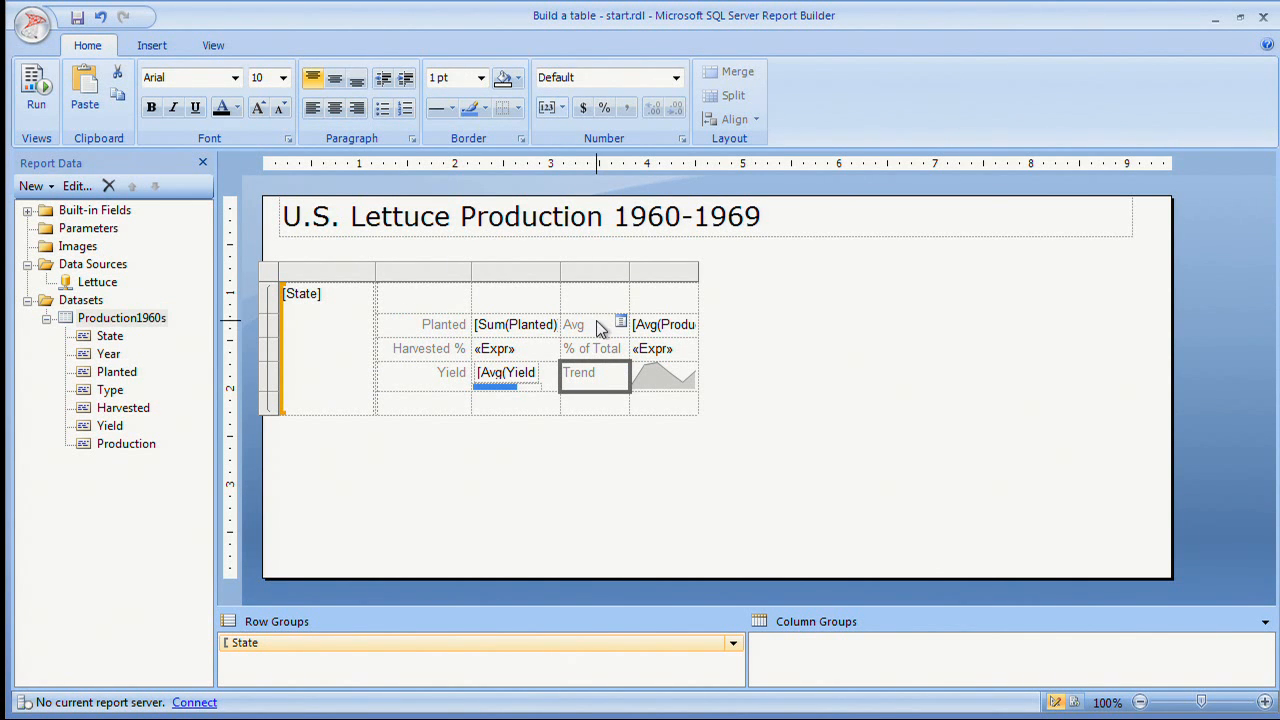
drag(593, 334, 593, 372)
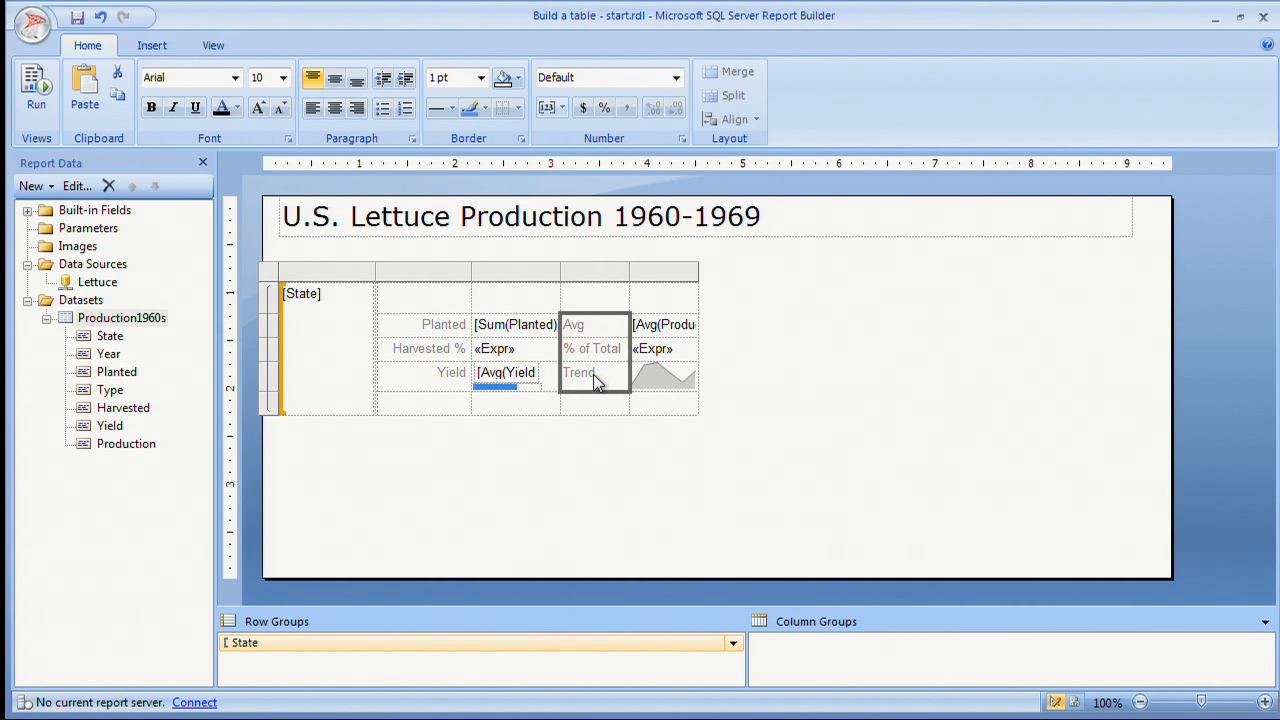
click(357, 108)
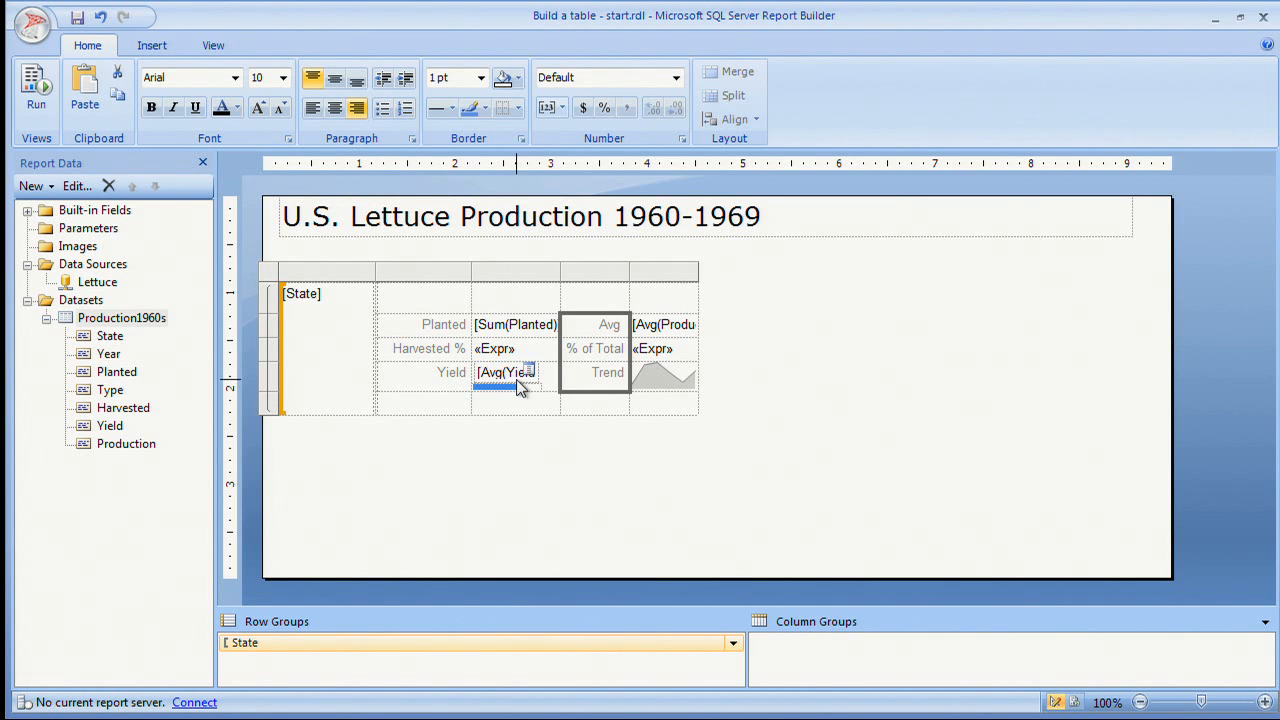
drag(630, 268, 659, 266)
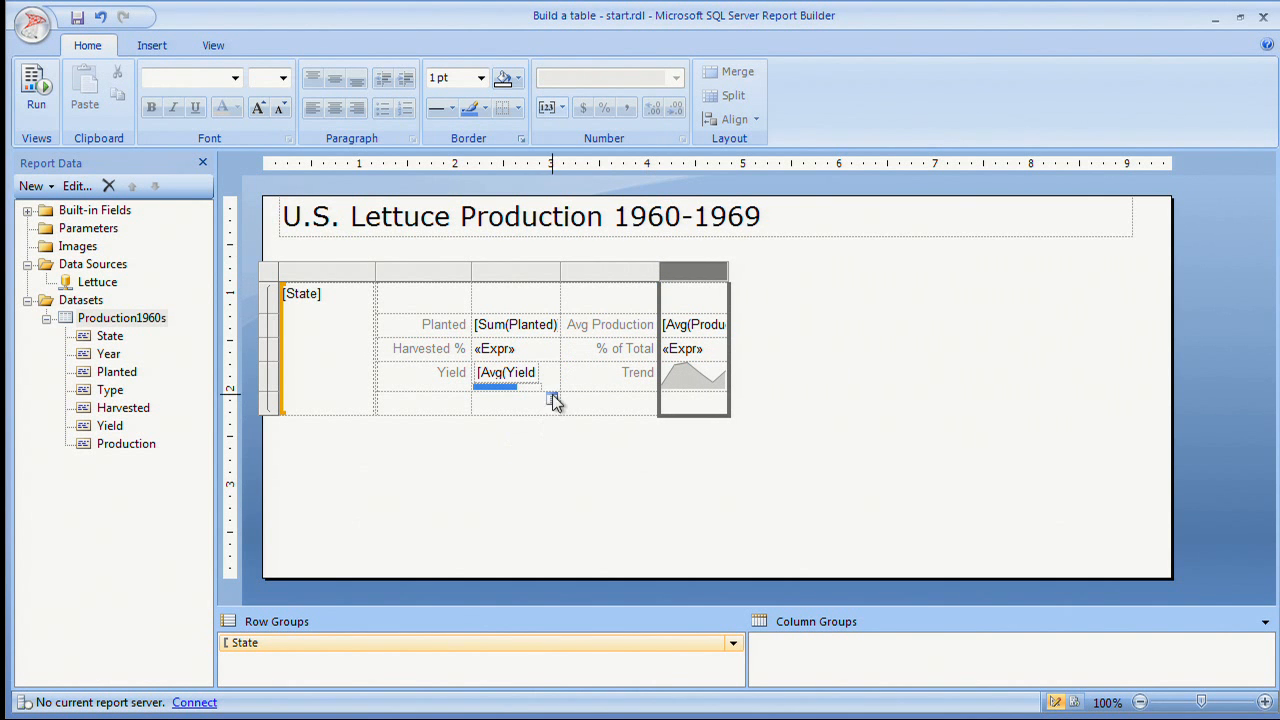
- Left-align the value cells beside the Planted, Harvested %, Avg Production and % of Total labels
click(530, 336)
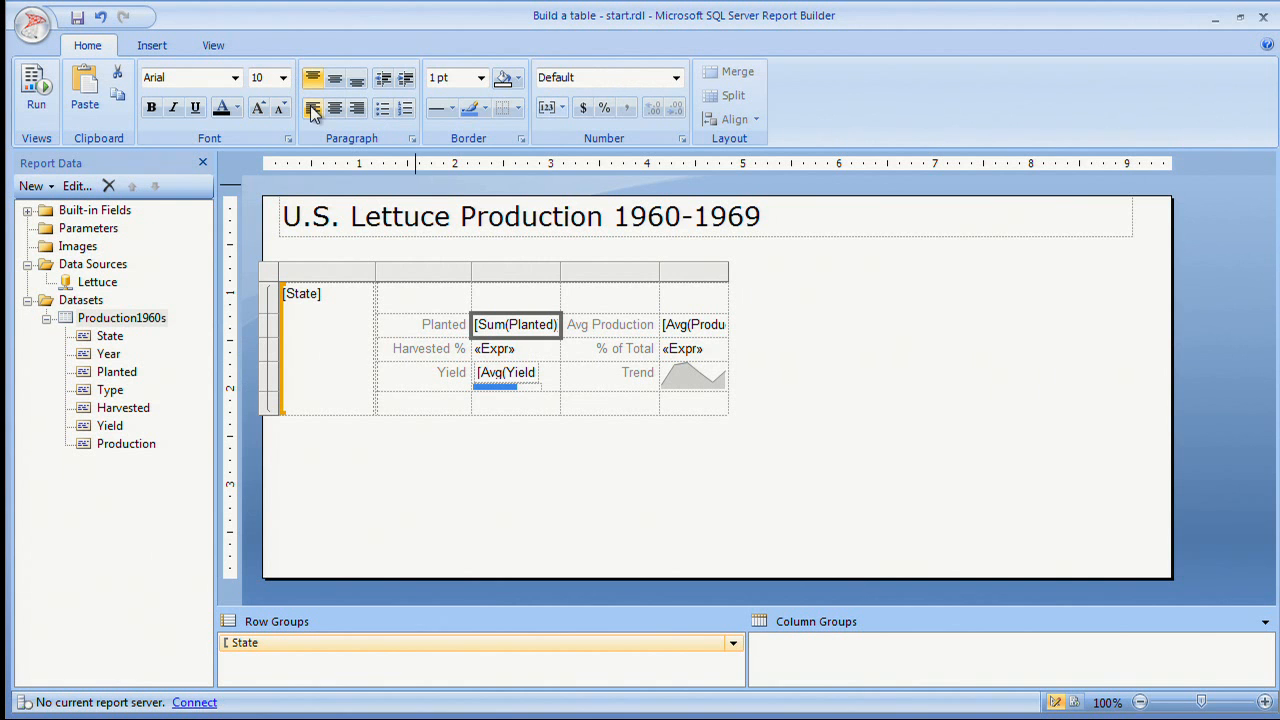
click(502, 348)
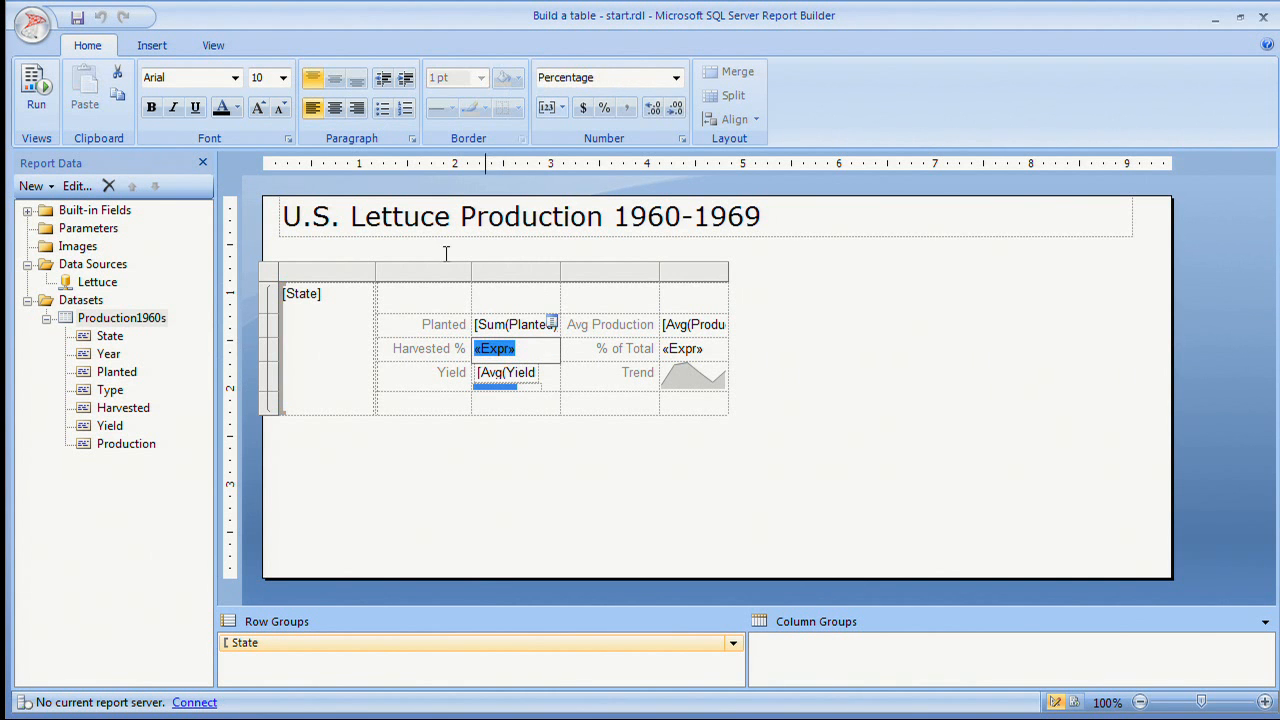
click(310, 109)
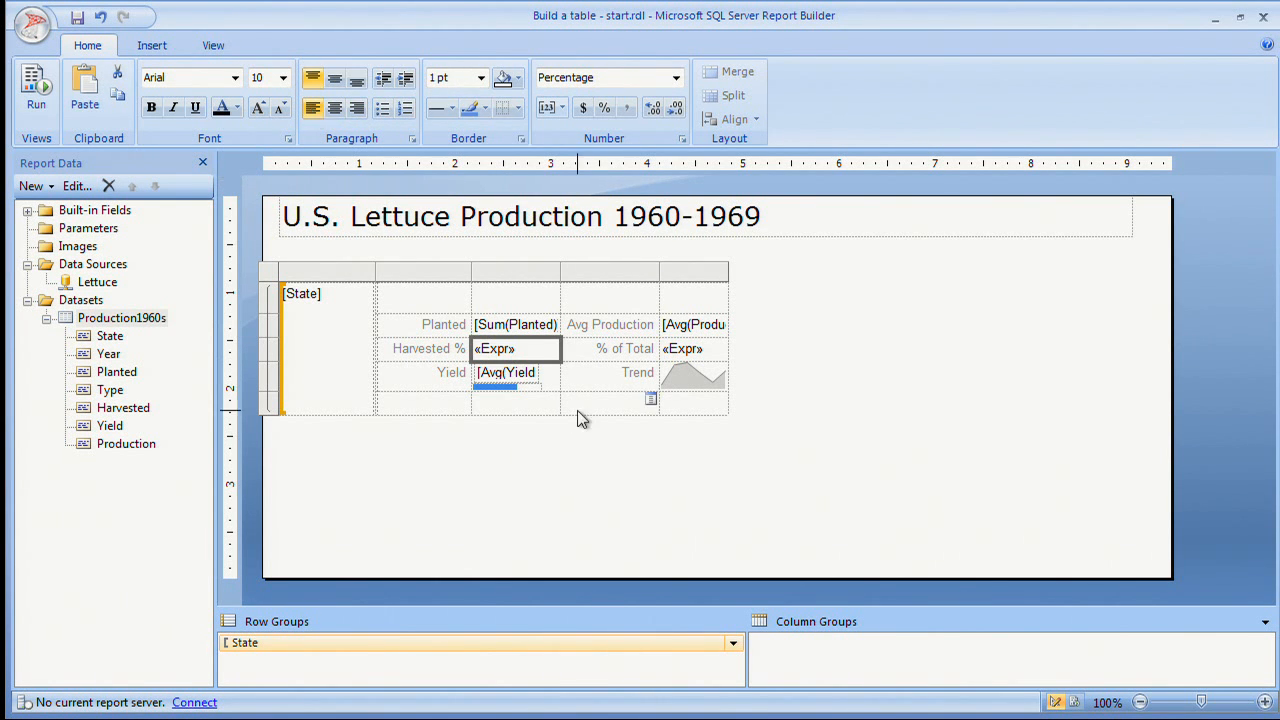
click(520, 372)
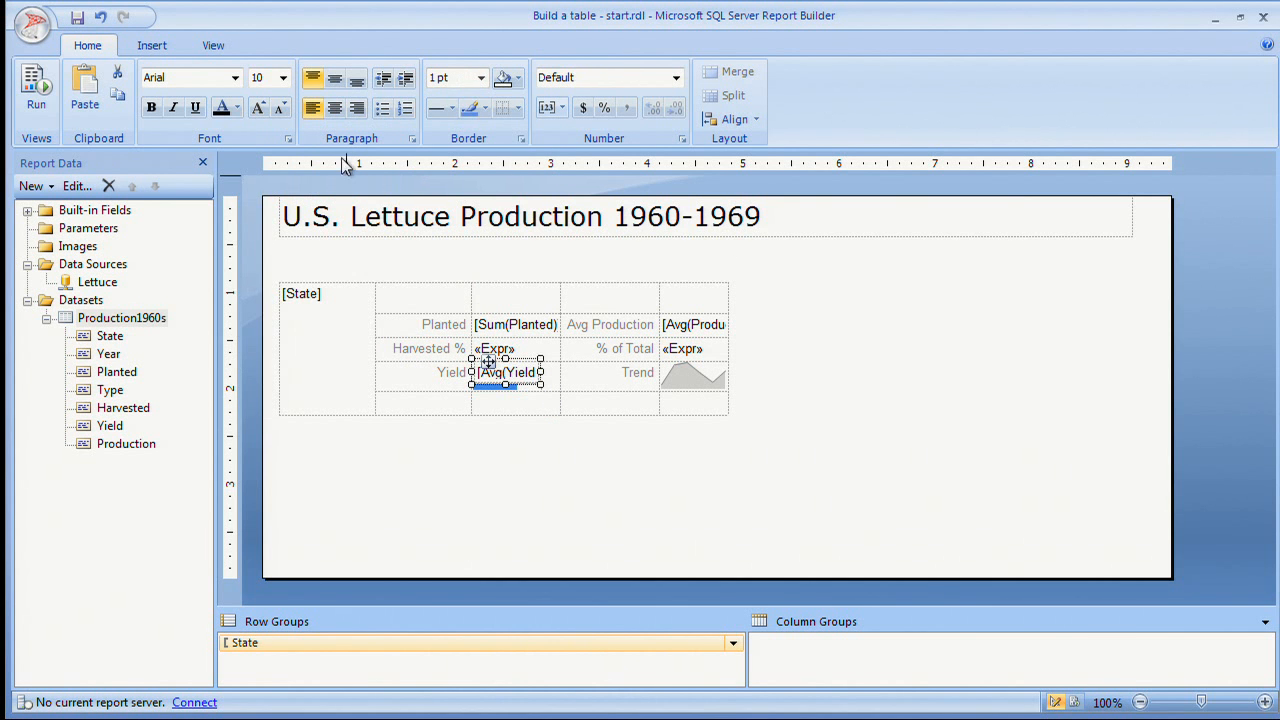
click(718, 326)
ctrl+click(712, 350)
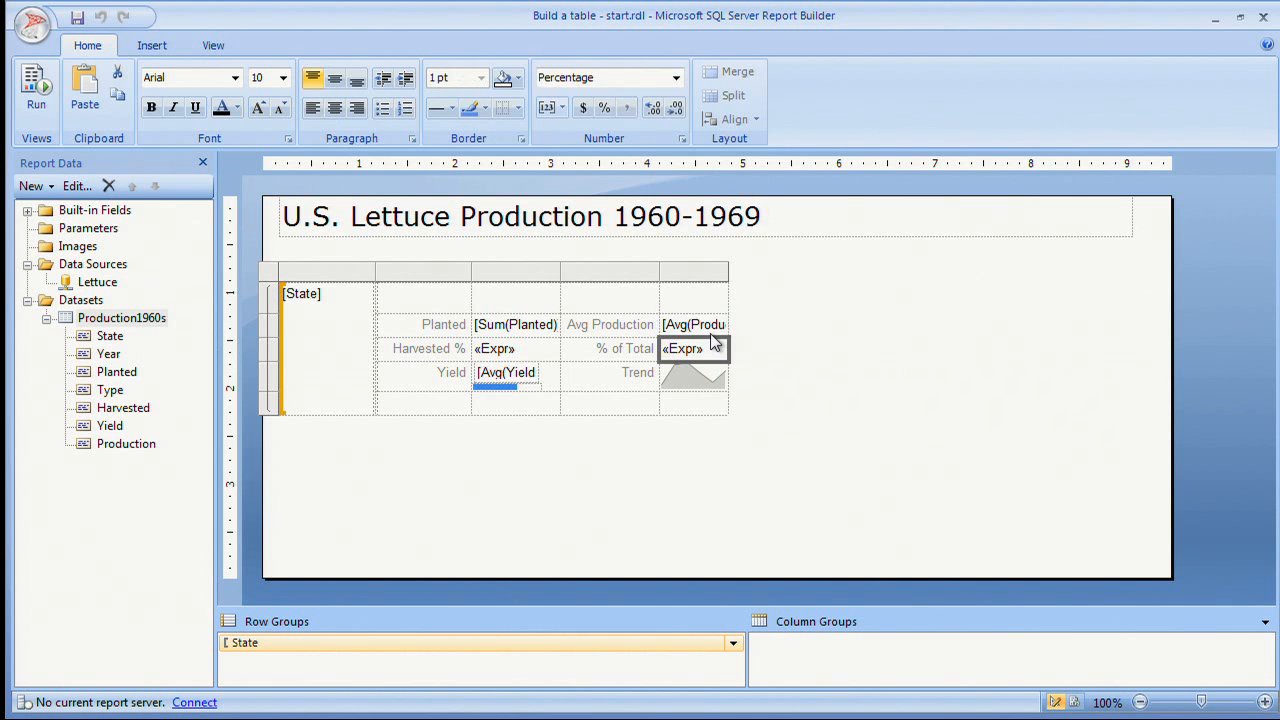
click(319, 114)
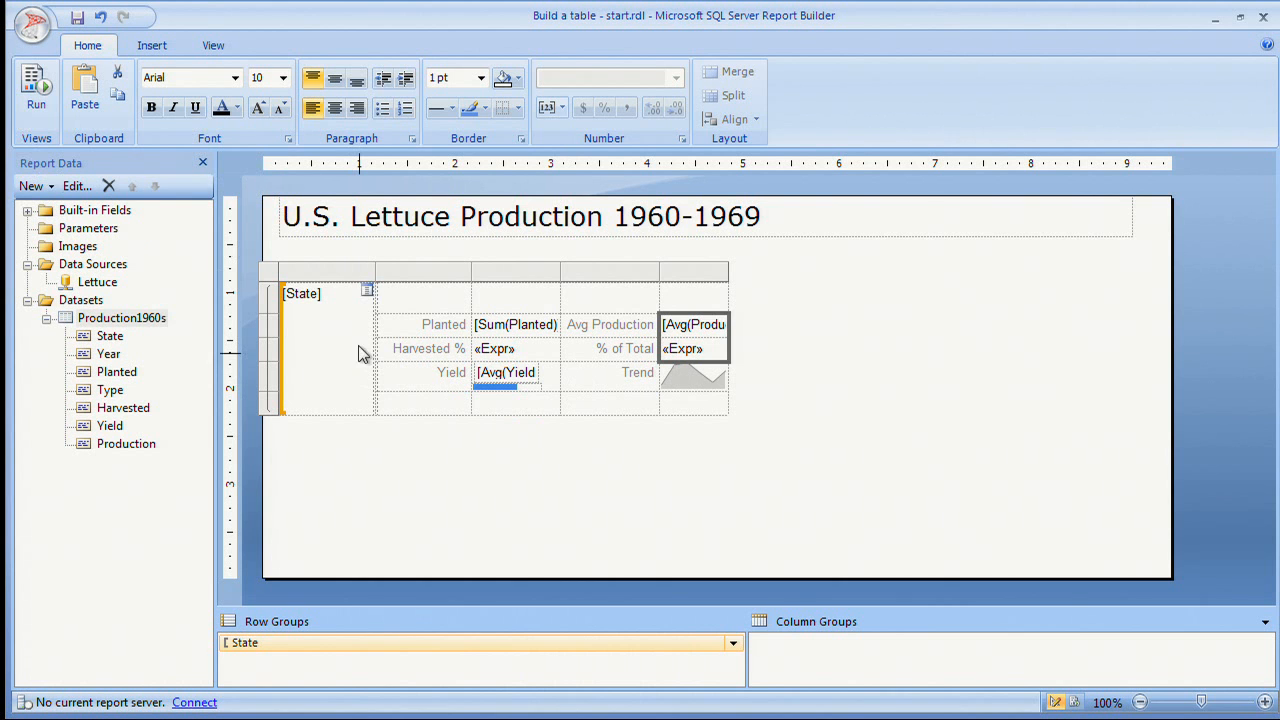
- Split the tall State cell into separate rows and merge the four empty cells beneath the State name
click(343, 309)
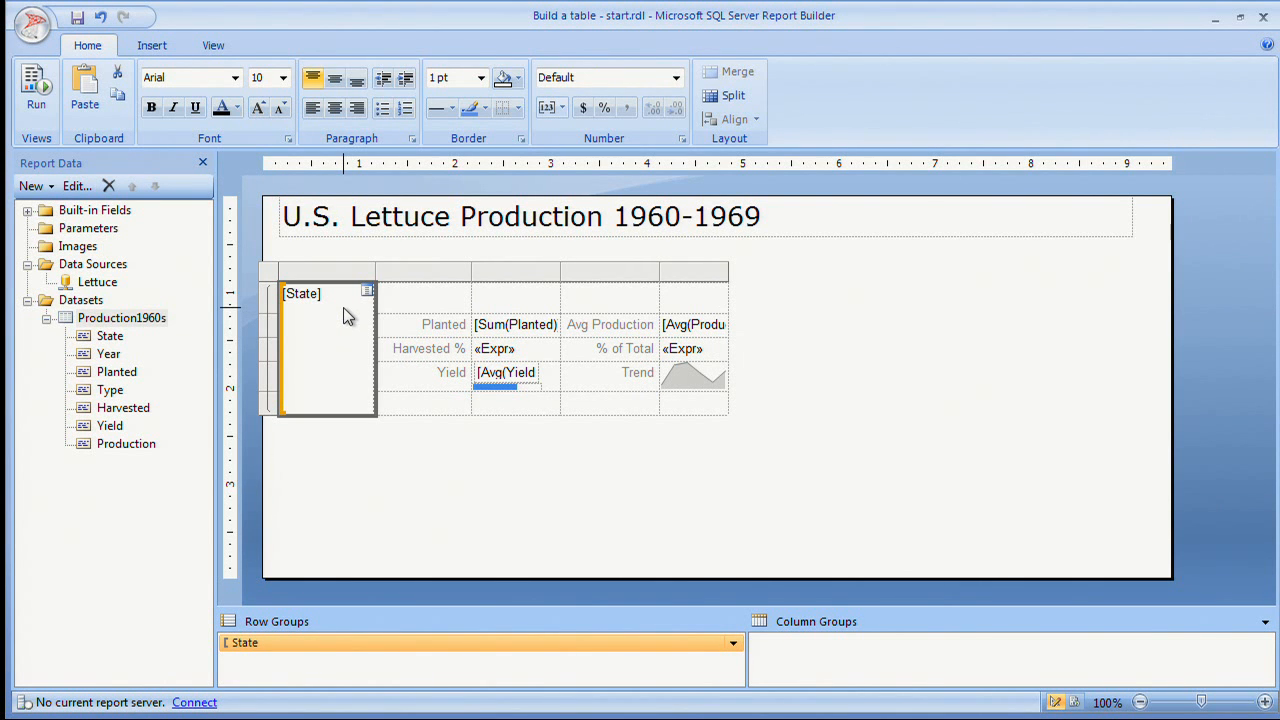
click(738, 95)
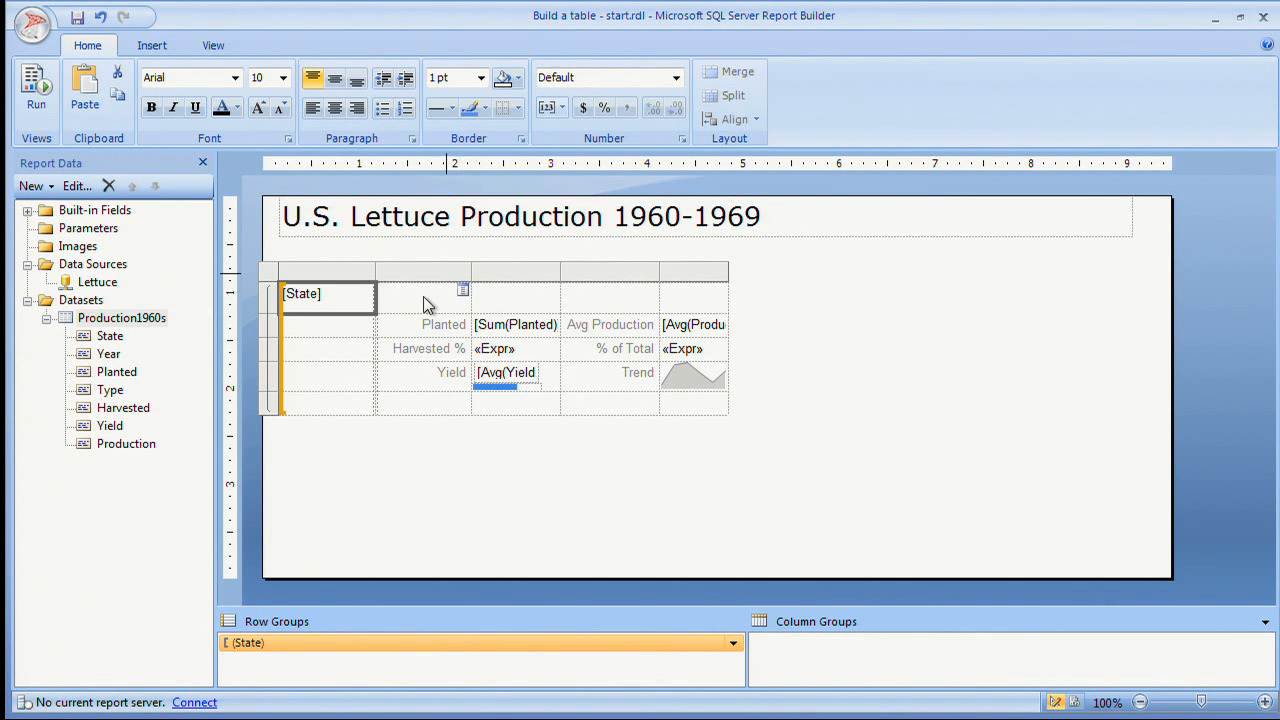
drag(331, 327, 336, 385)
drag(340, 458, 337, 414)
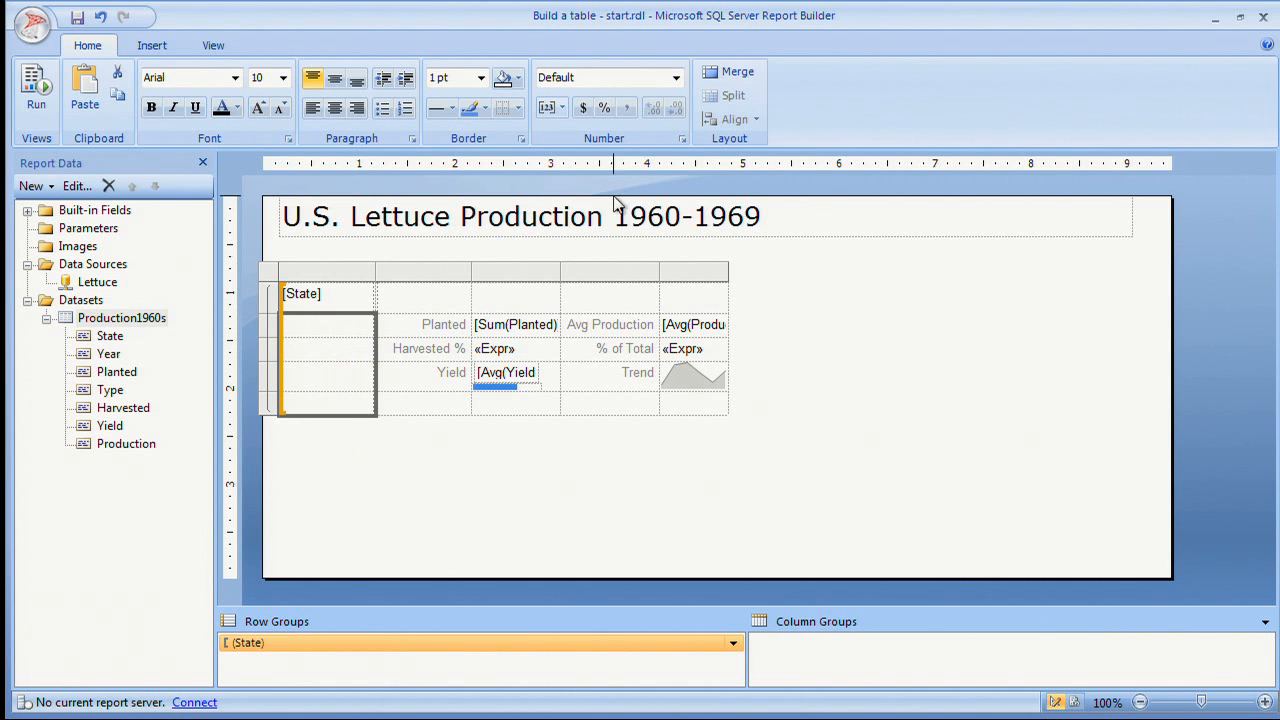
click(732, 73)
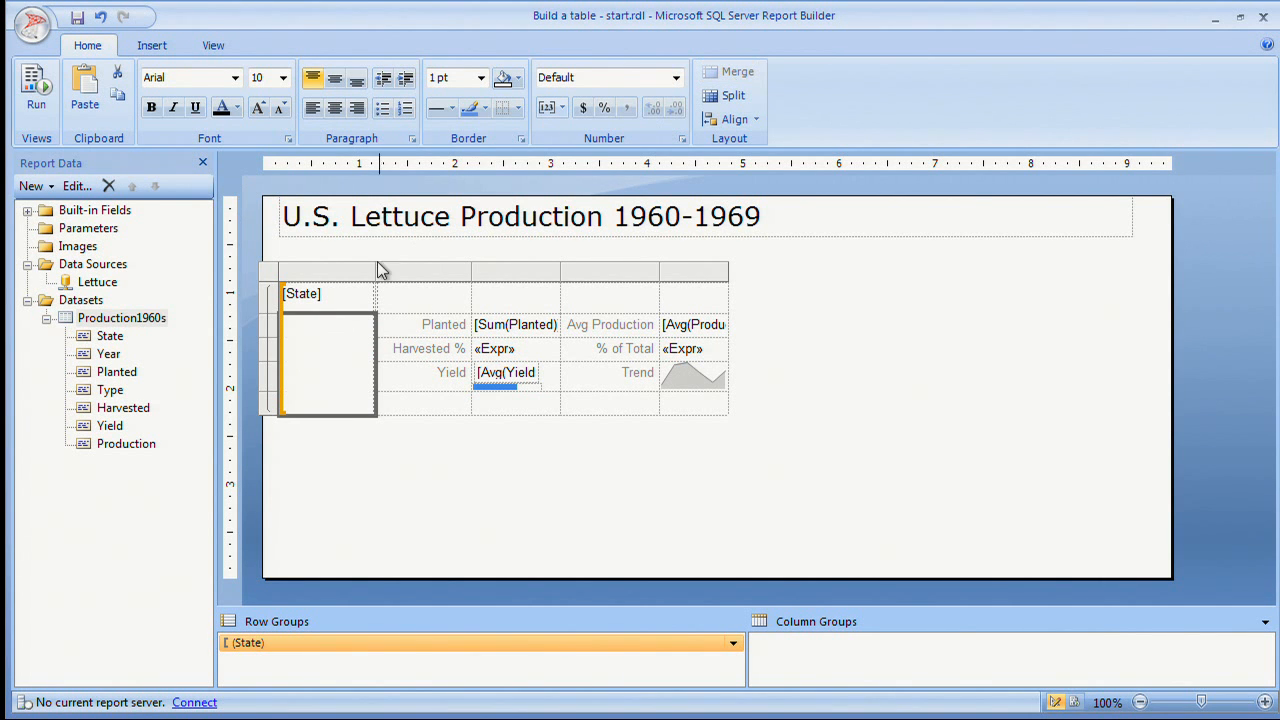
- Enlarge the State name to 14 pt and preview the report before returning to the design view
click(352, 298)
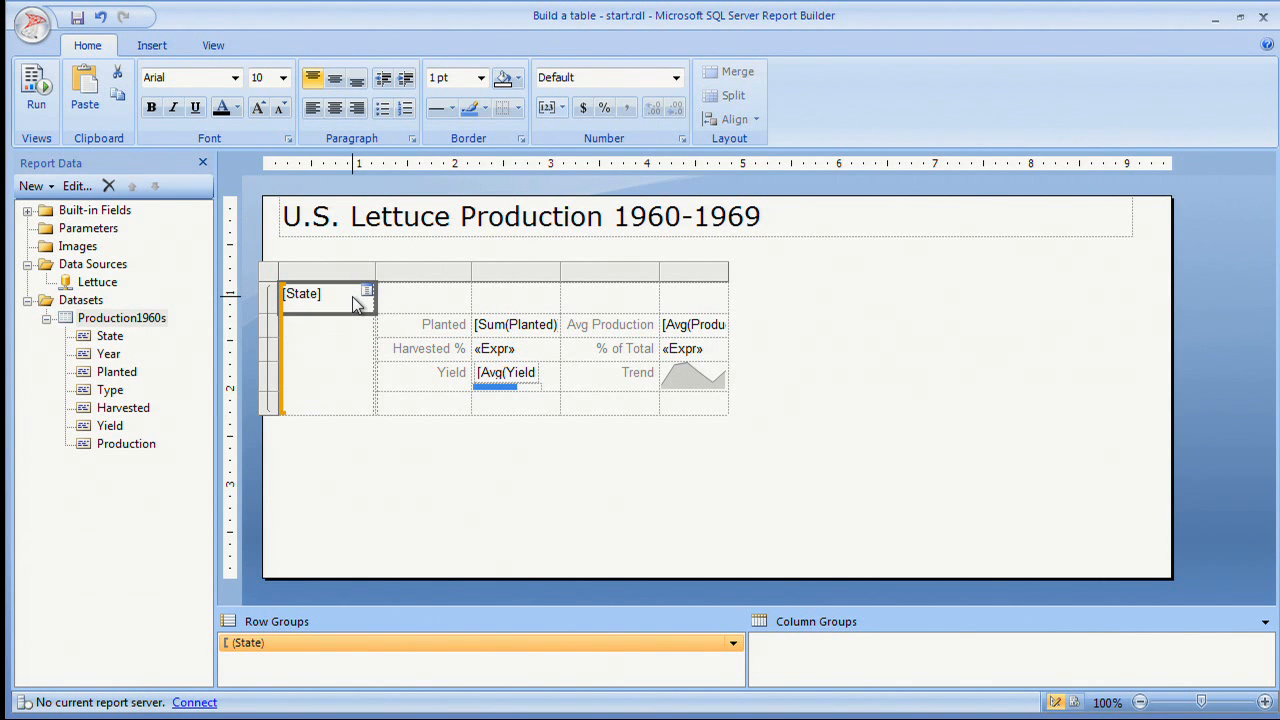
click(262, 106)
click(262, 106)
click(262, 106)
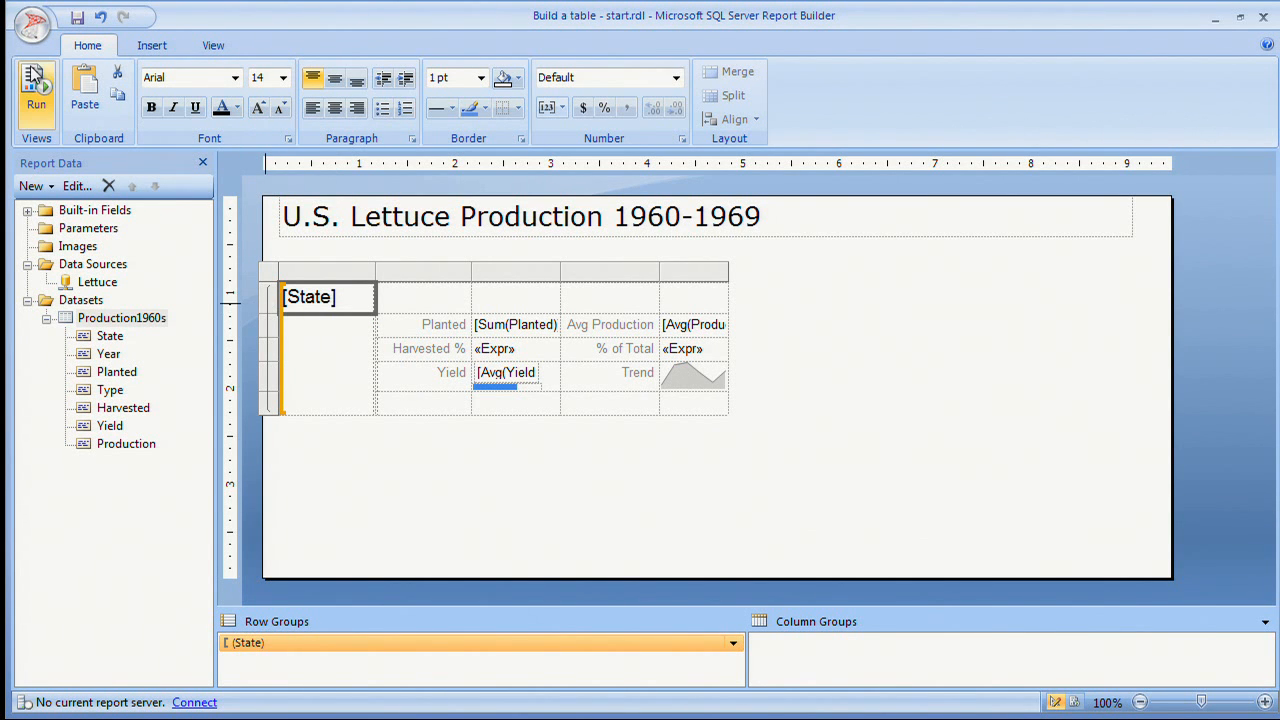
click(35, 100)
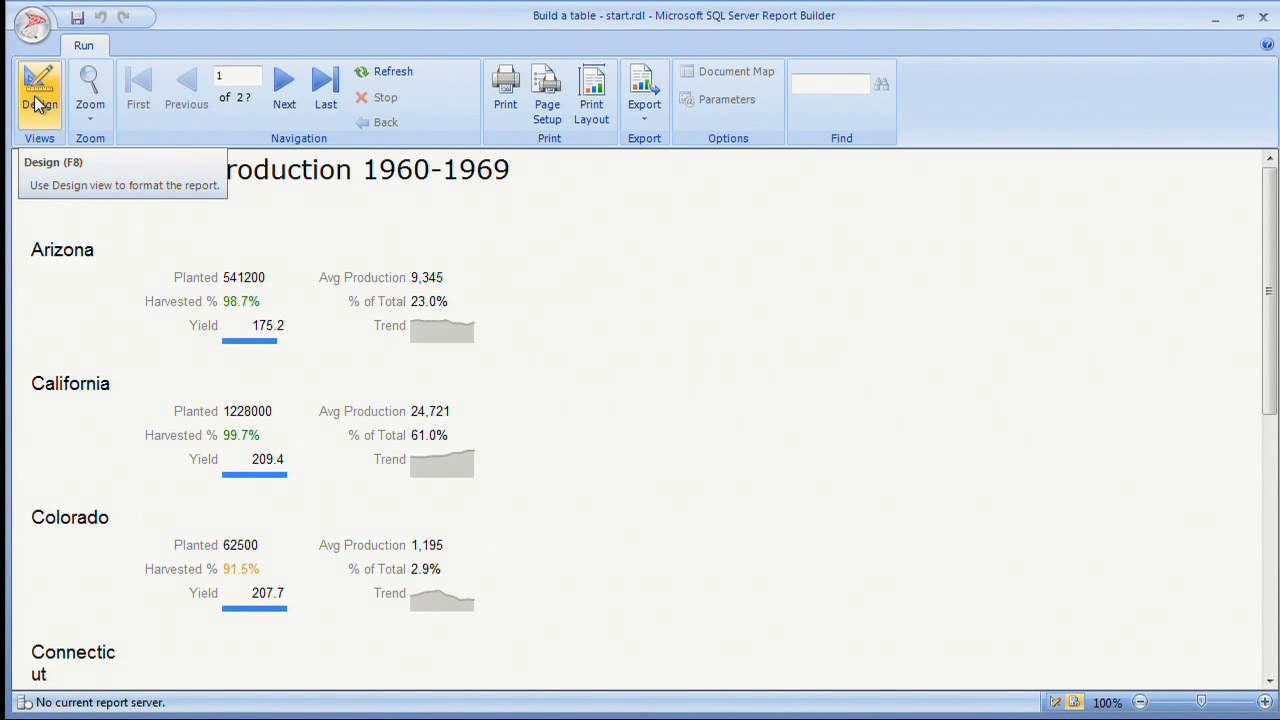
click(37, 100)
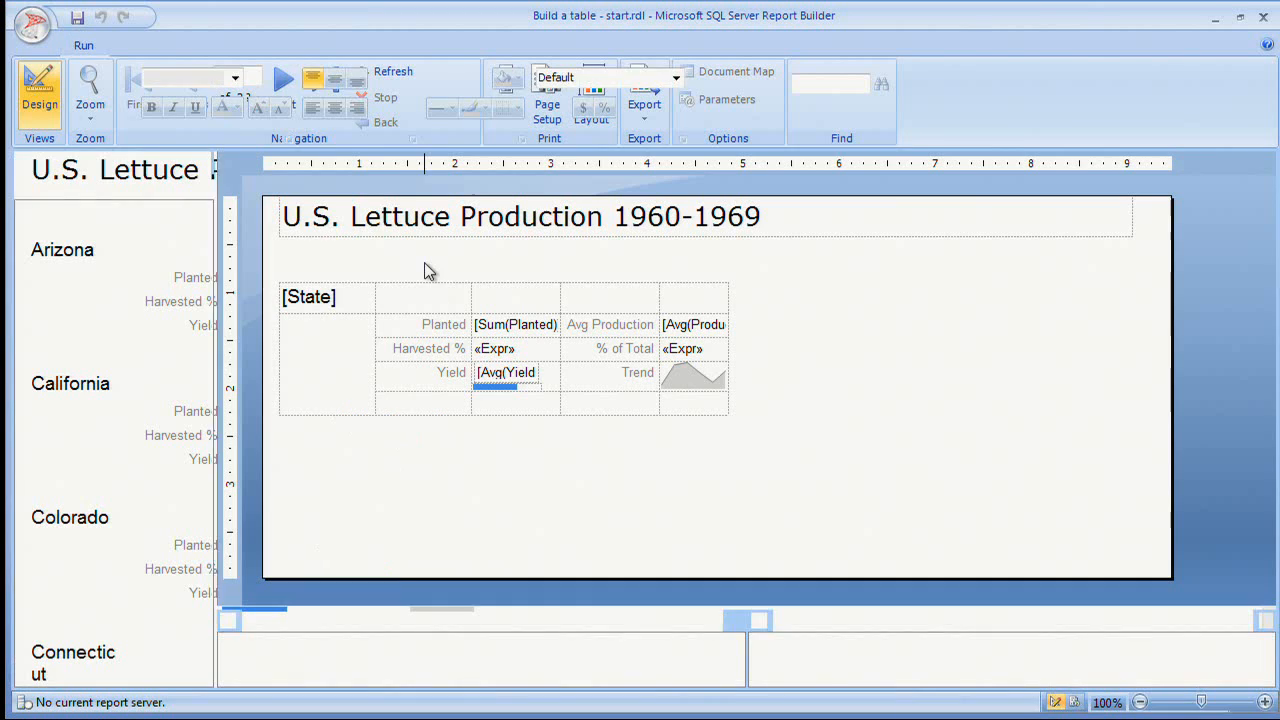
- Insert a new column inside the State group, to the left of the State column
click(331, 364)
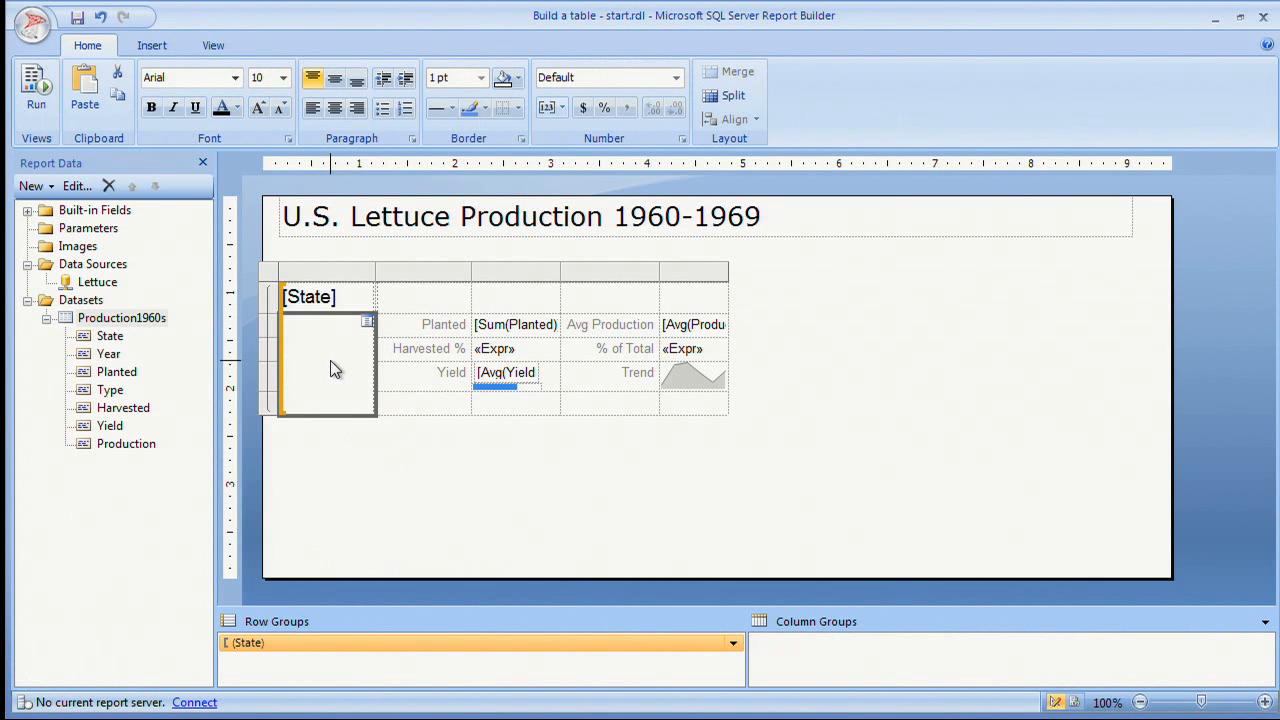
click(310, 273)
right_click(310, 273)
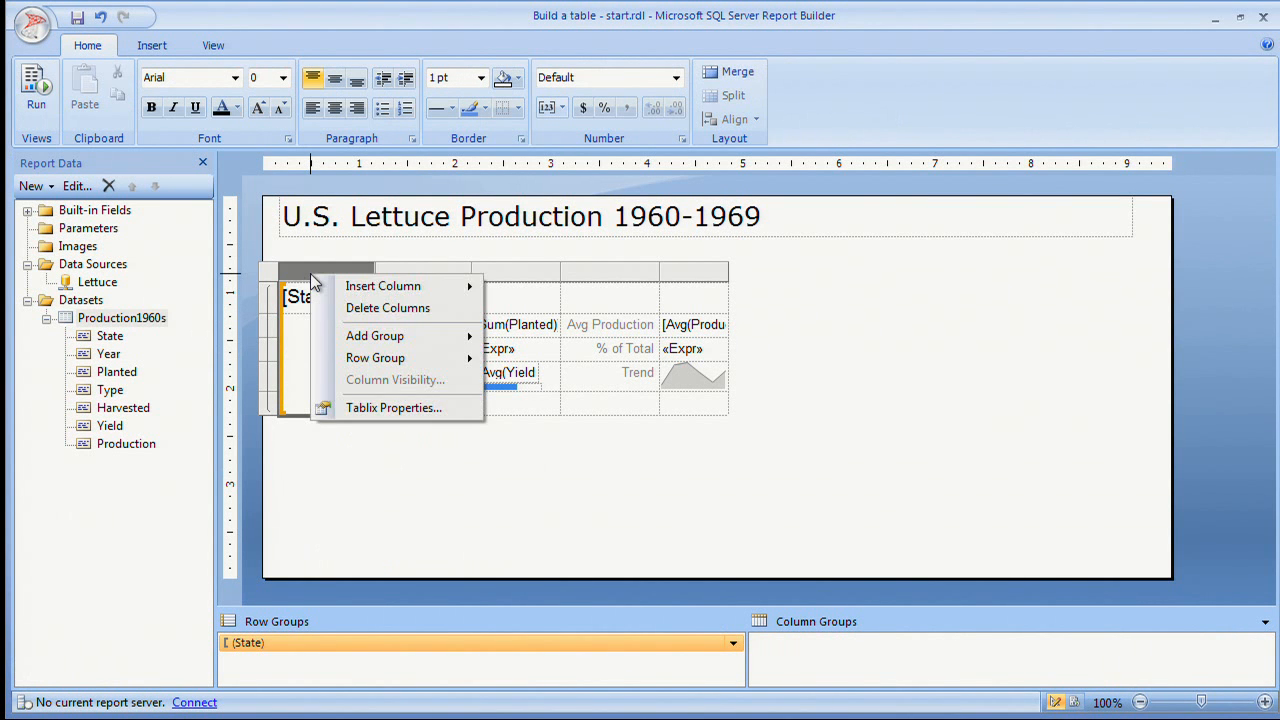
mouse_move(330, 286)
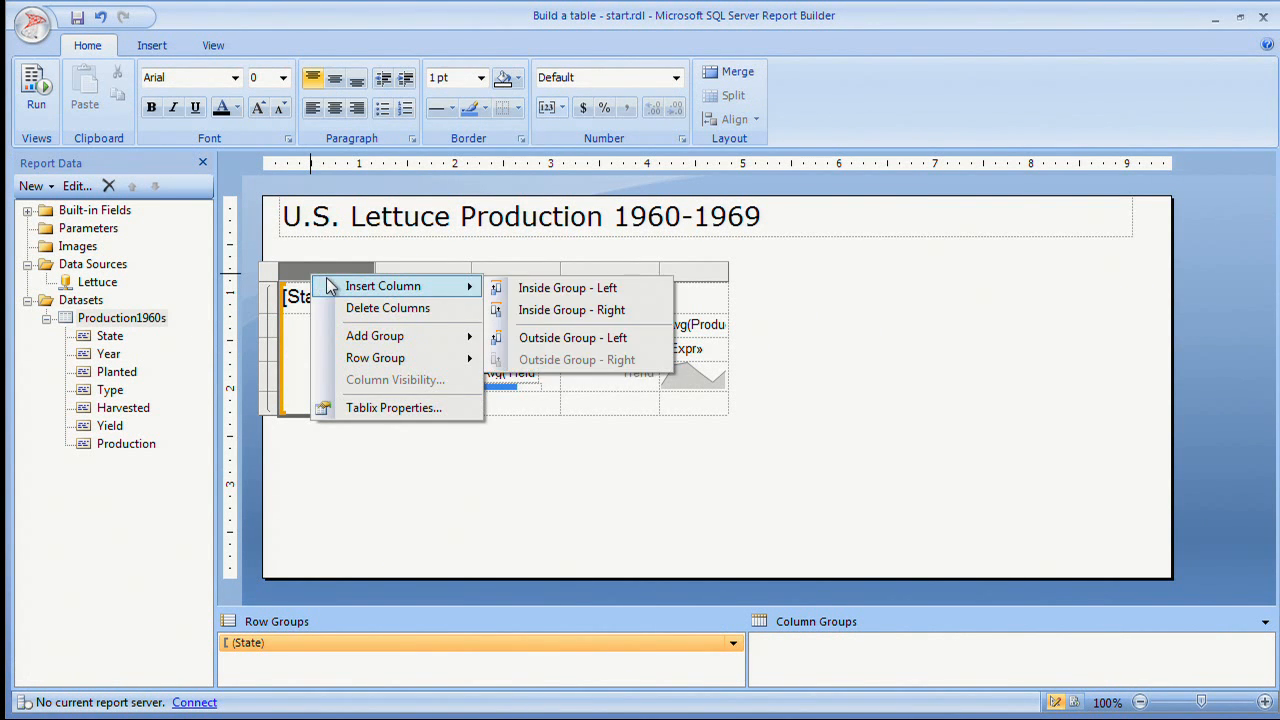
click(570, 289)
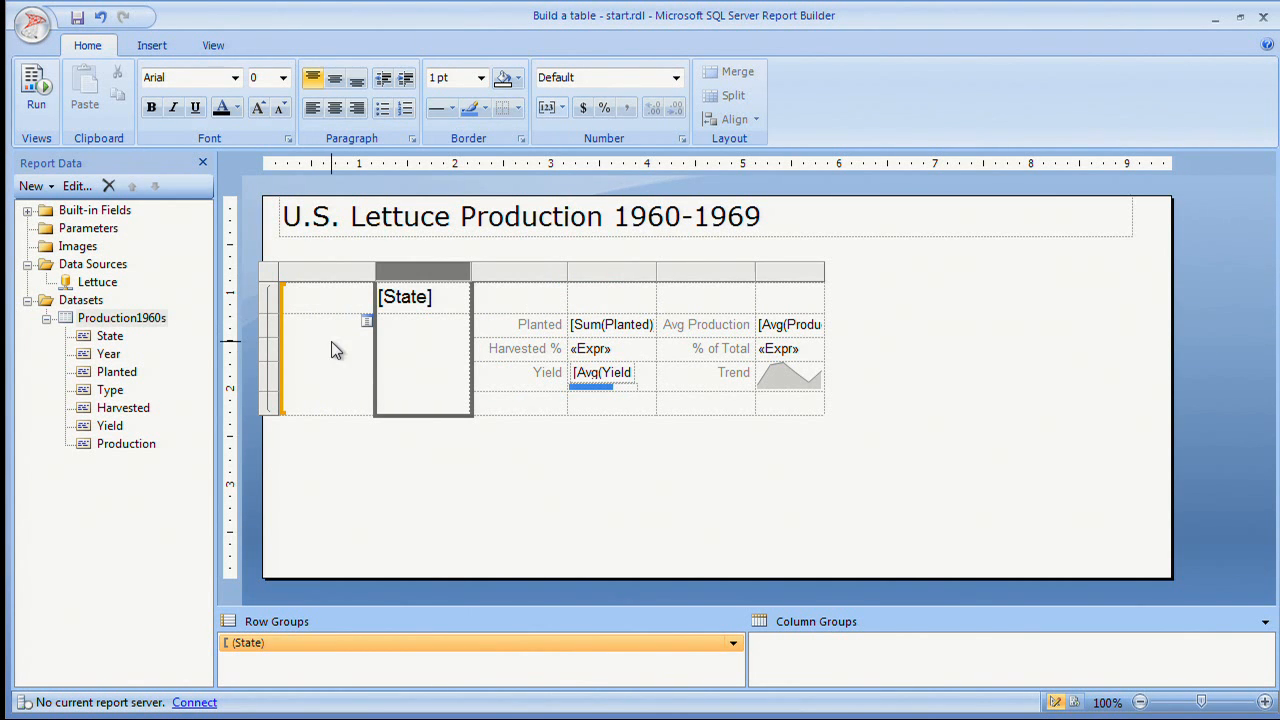
- Merge the blank cells below the State name across the first two columns and split the result into individual cells
click(331, 341)
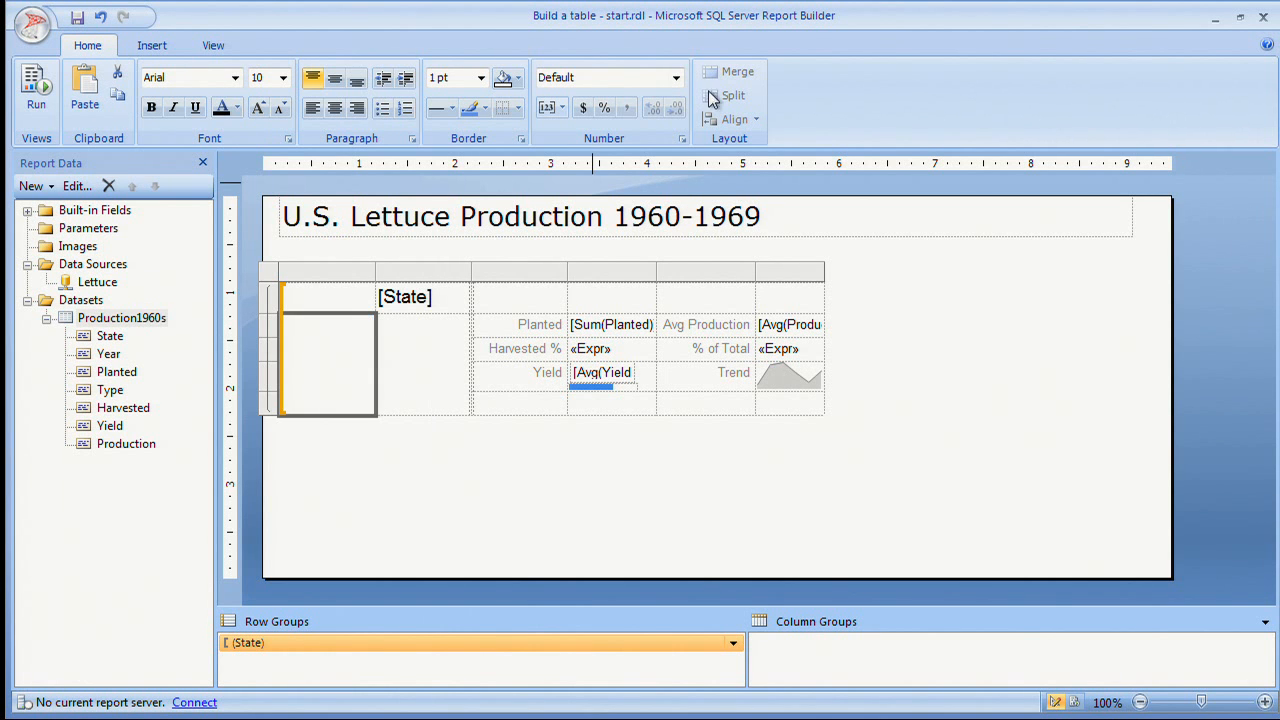
drag(445, 404, 341, 395)
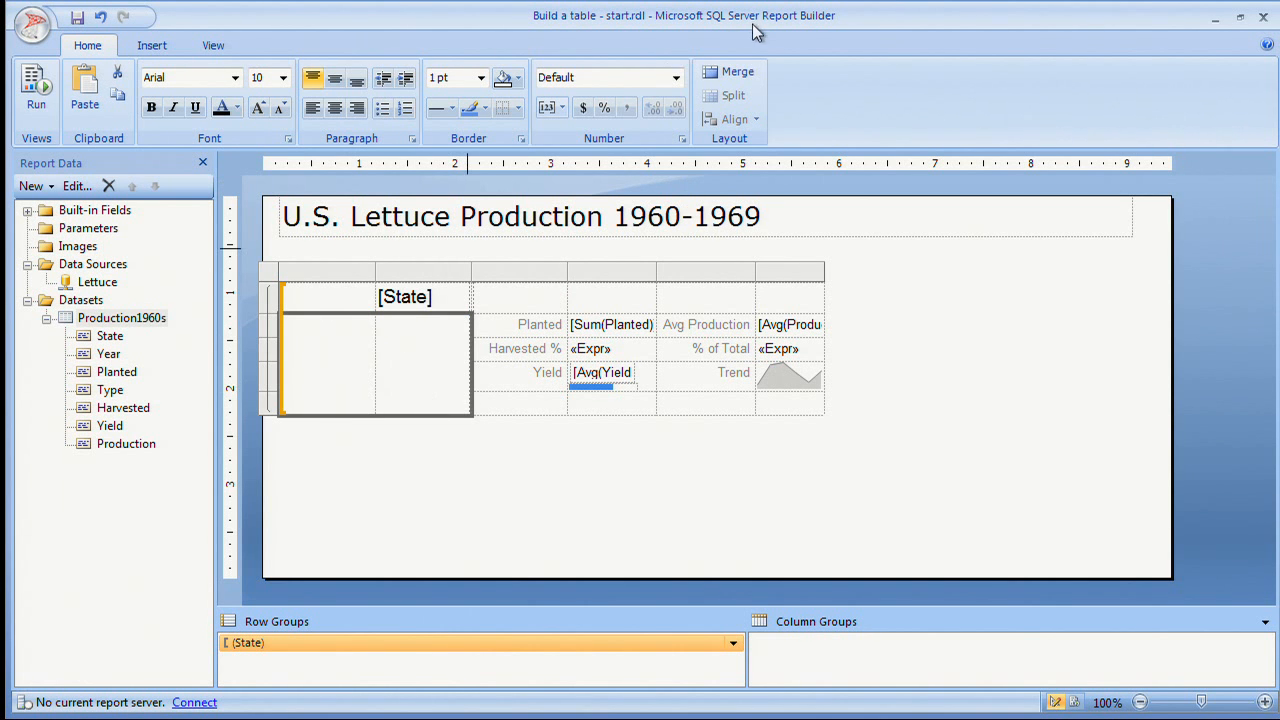
click(746, 73)
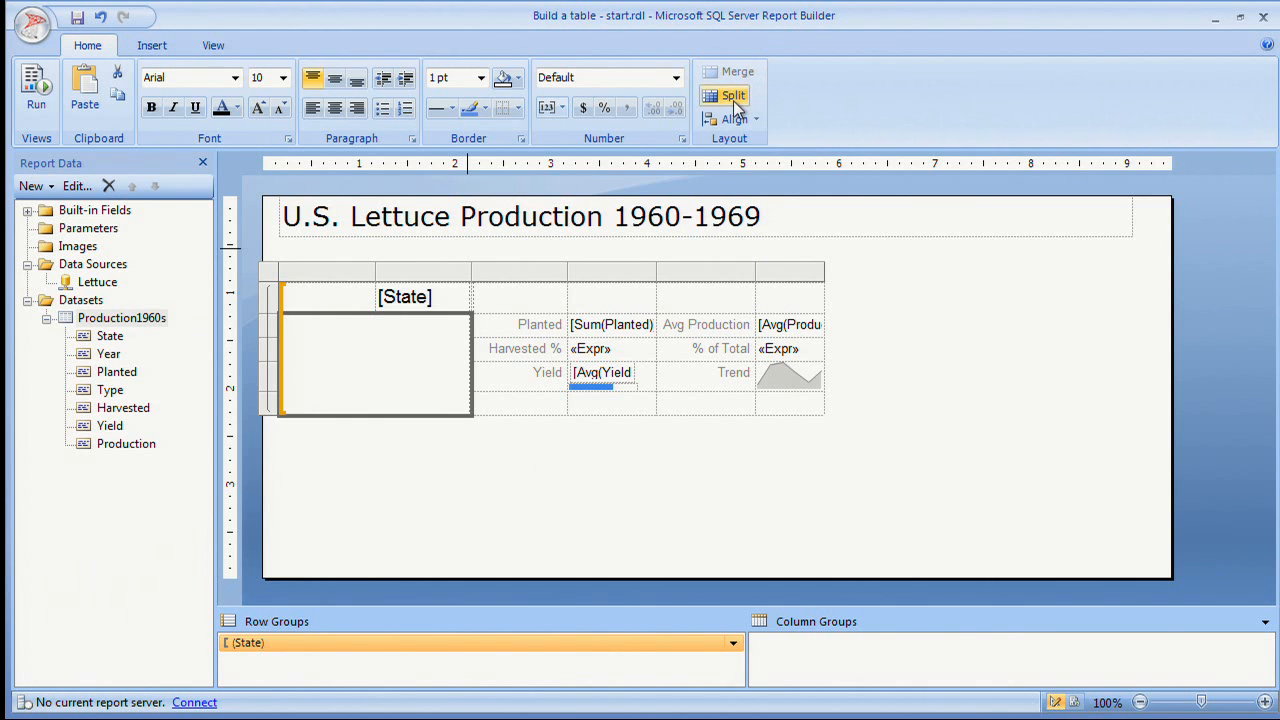
click(734, 96)
- Merge the three blank cells of the new first column that span the Planted, Harvested % and Yield rows
drag(411, 326, 418, 393)
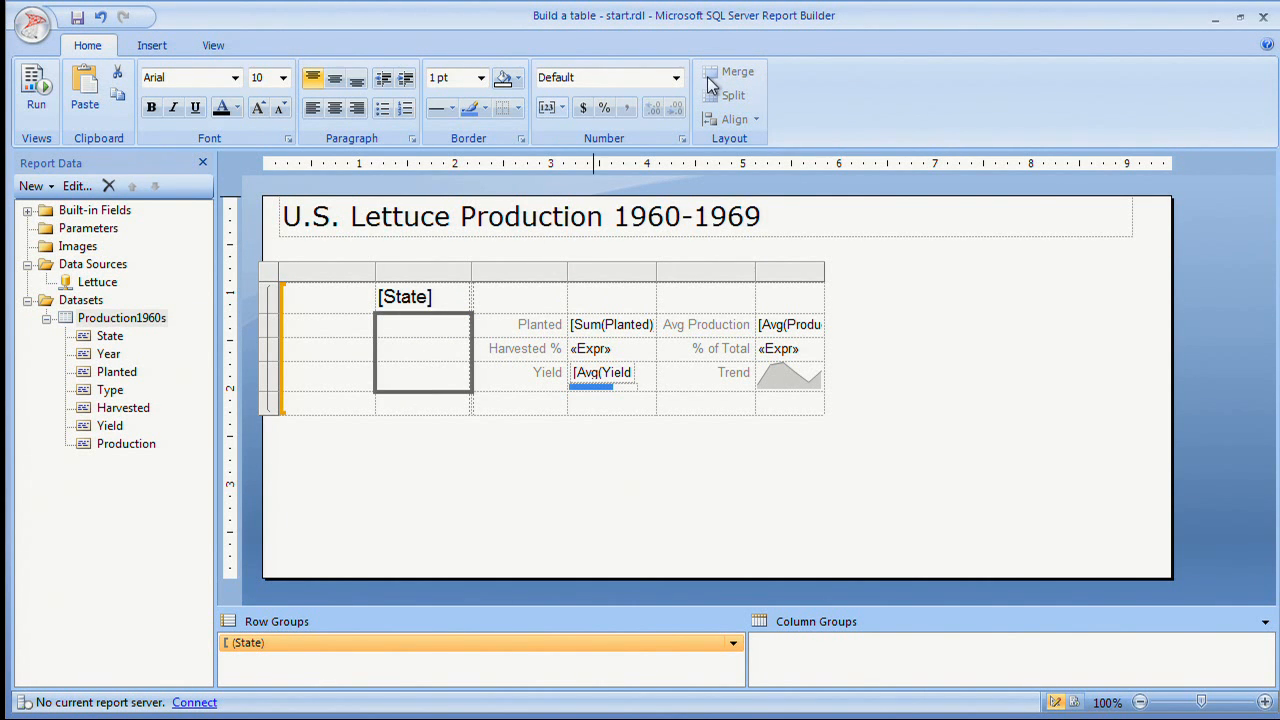
drag(332, 331, 332, 368)
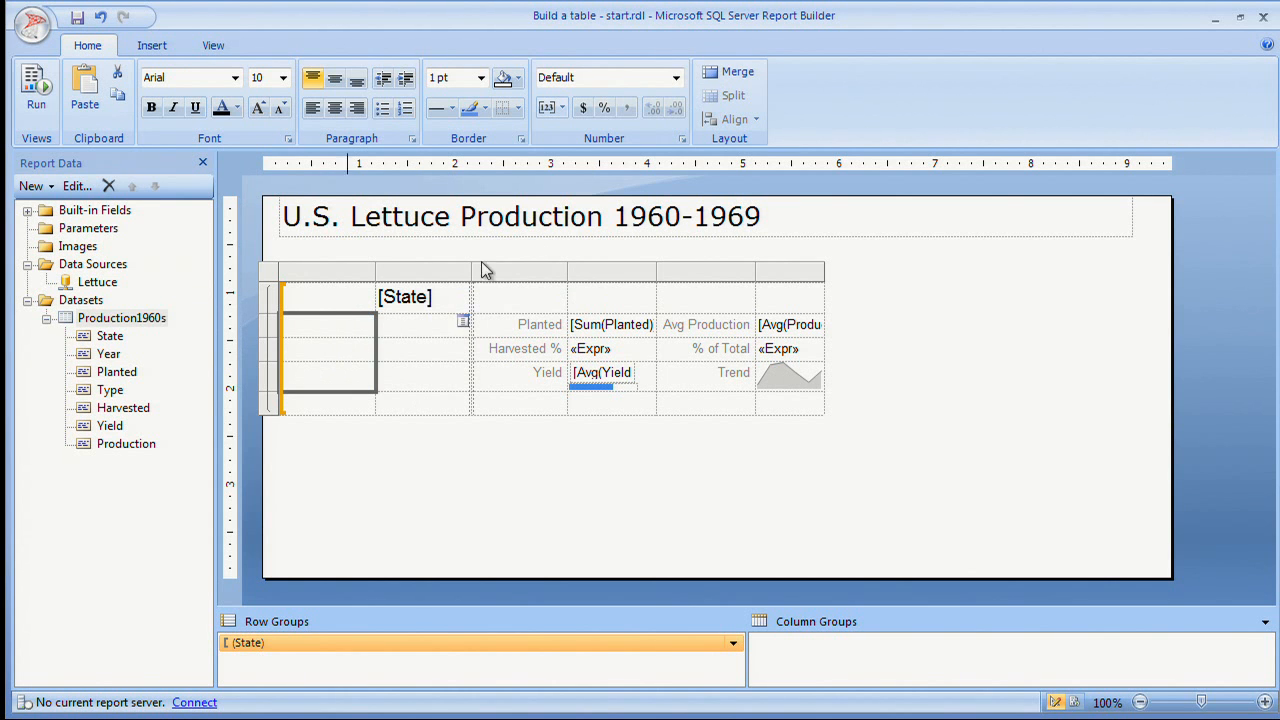
click(730, 75)
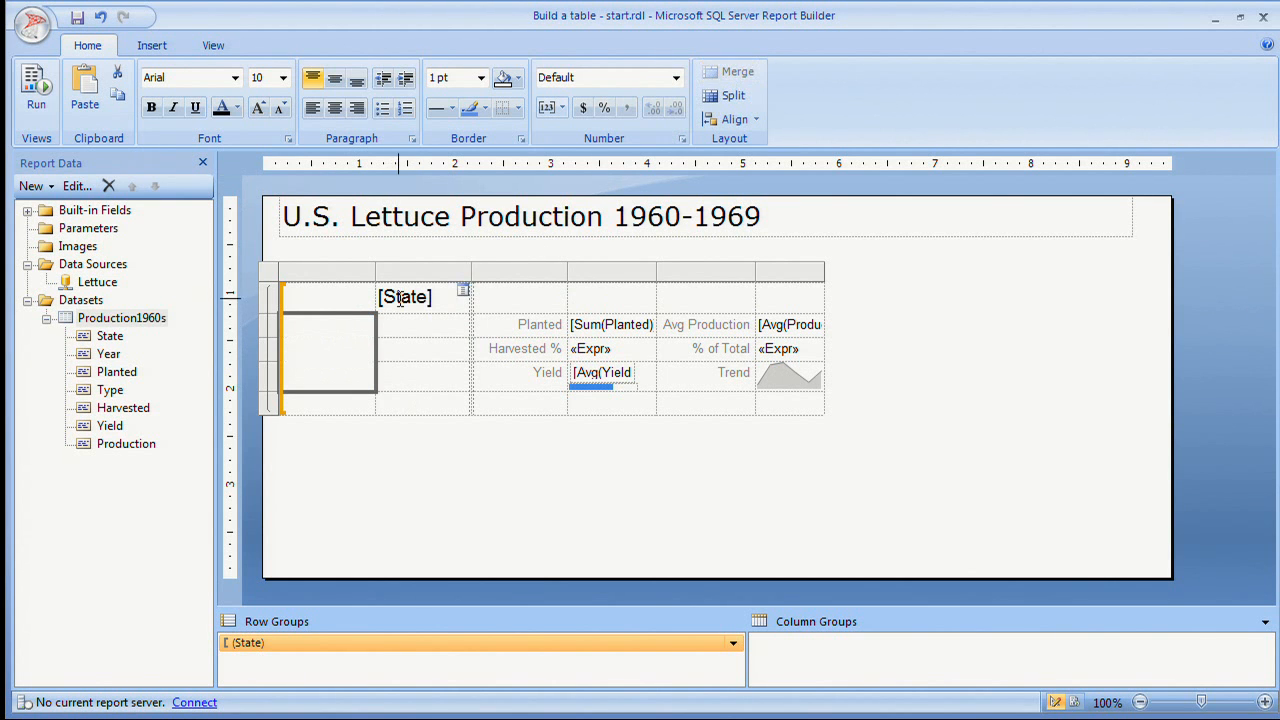
- Merge the three blank cells directly below the State name that span the Planted, Harvested % and Yield rows
drag(409, 326, 412, 372)
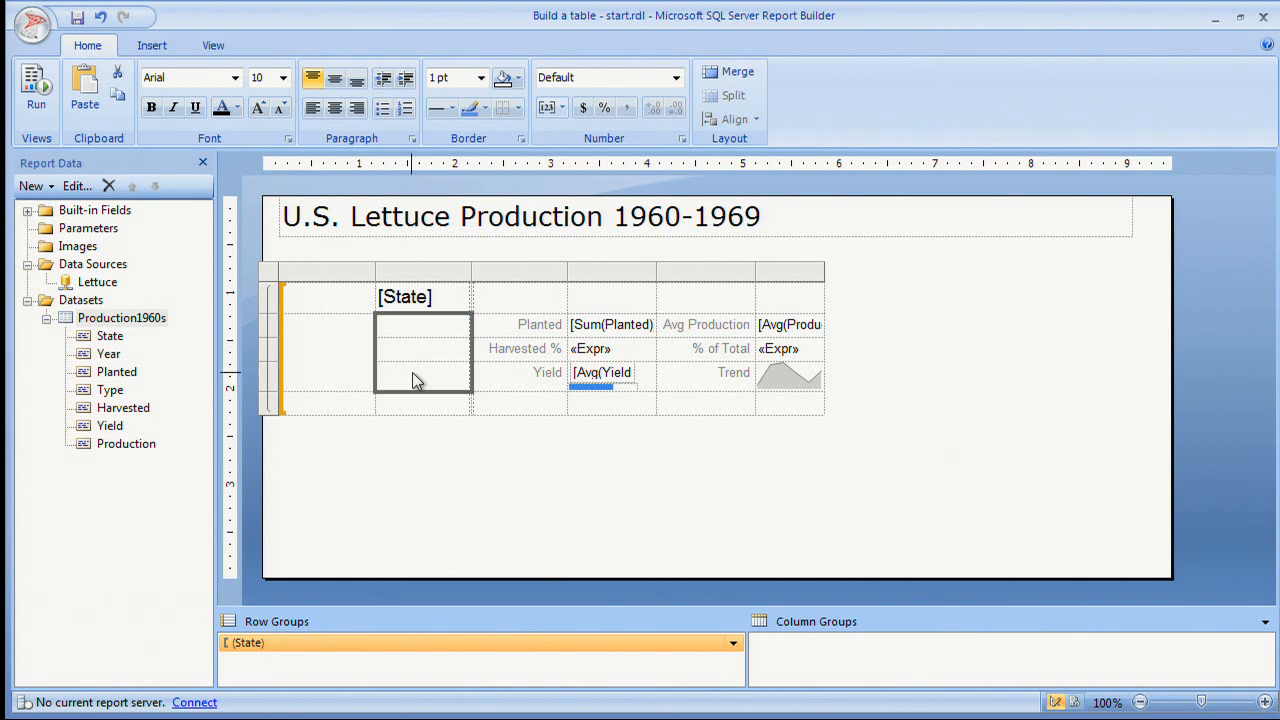
click(735, 72)
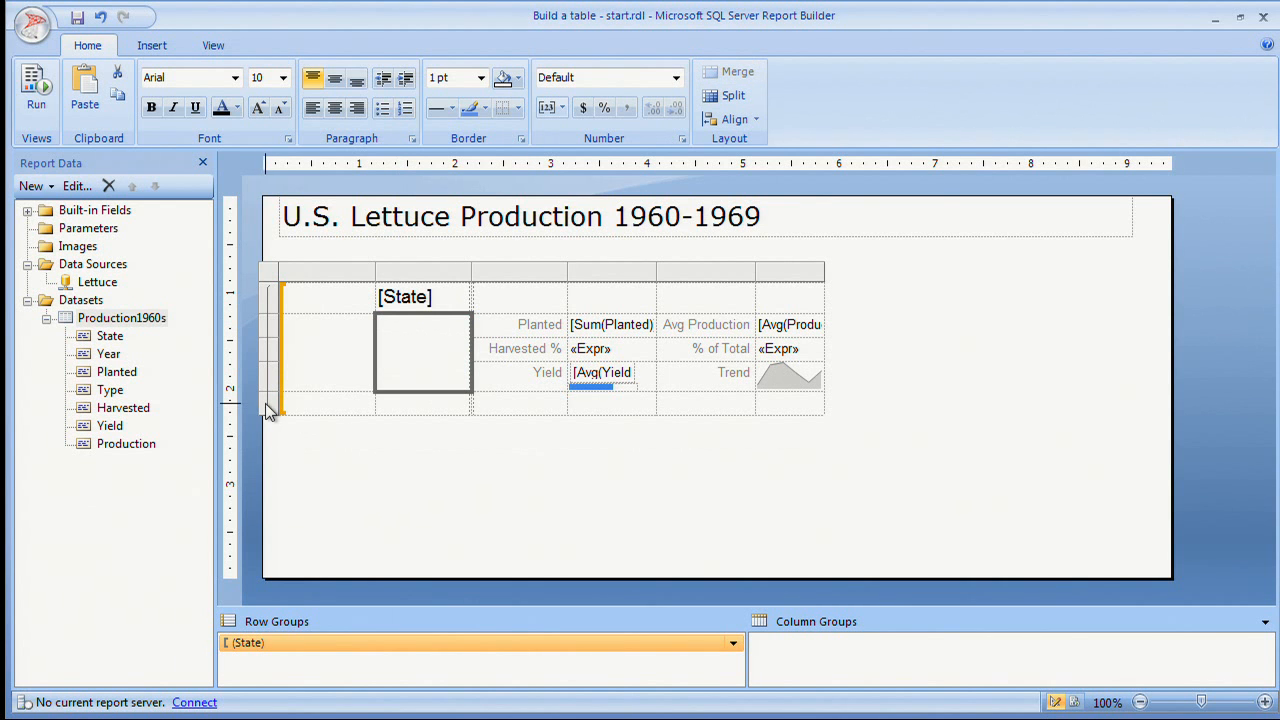
right_click(319, 383)
key(Escape)
- Fill the top two cells of the new first column with blue and narrow that column to a thin bar
click(314, 305)
shift+click(312, 320)
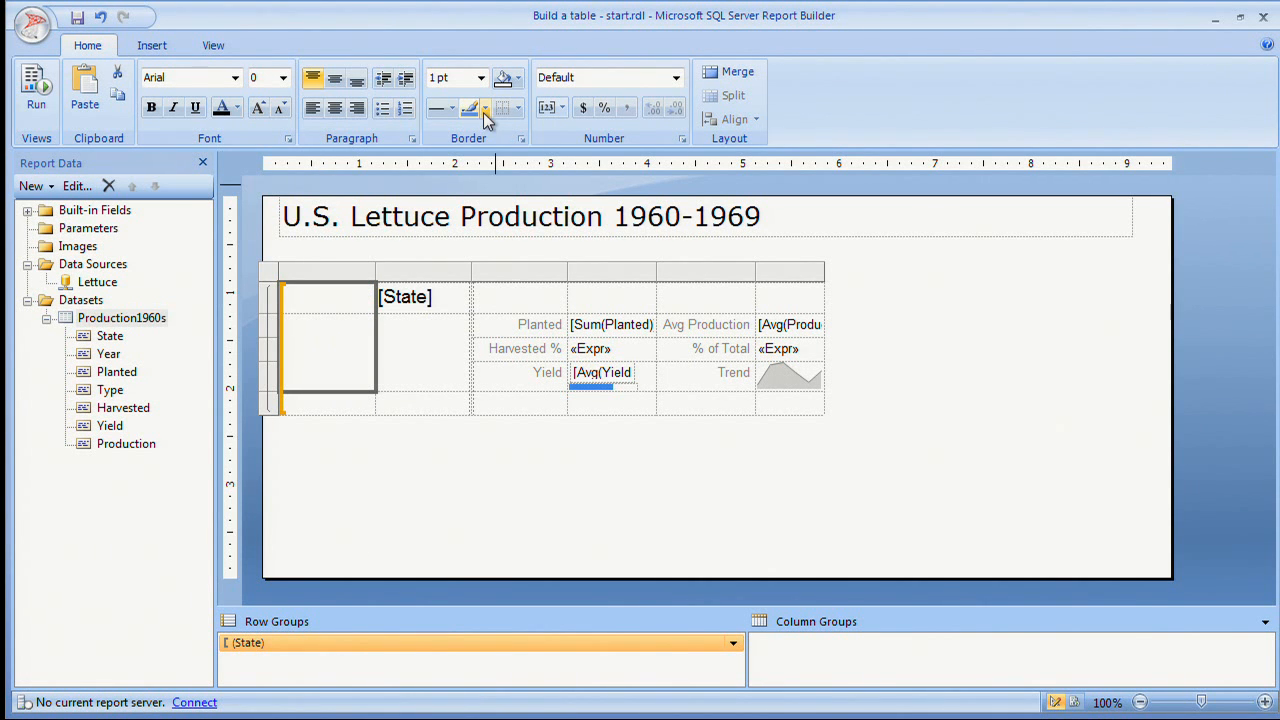
click(518, 77)
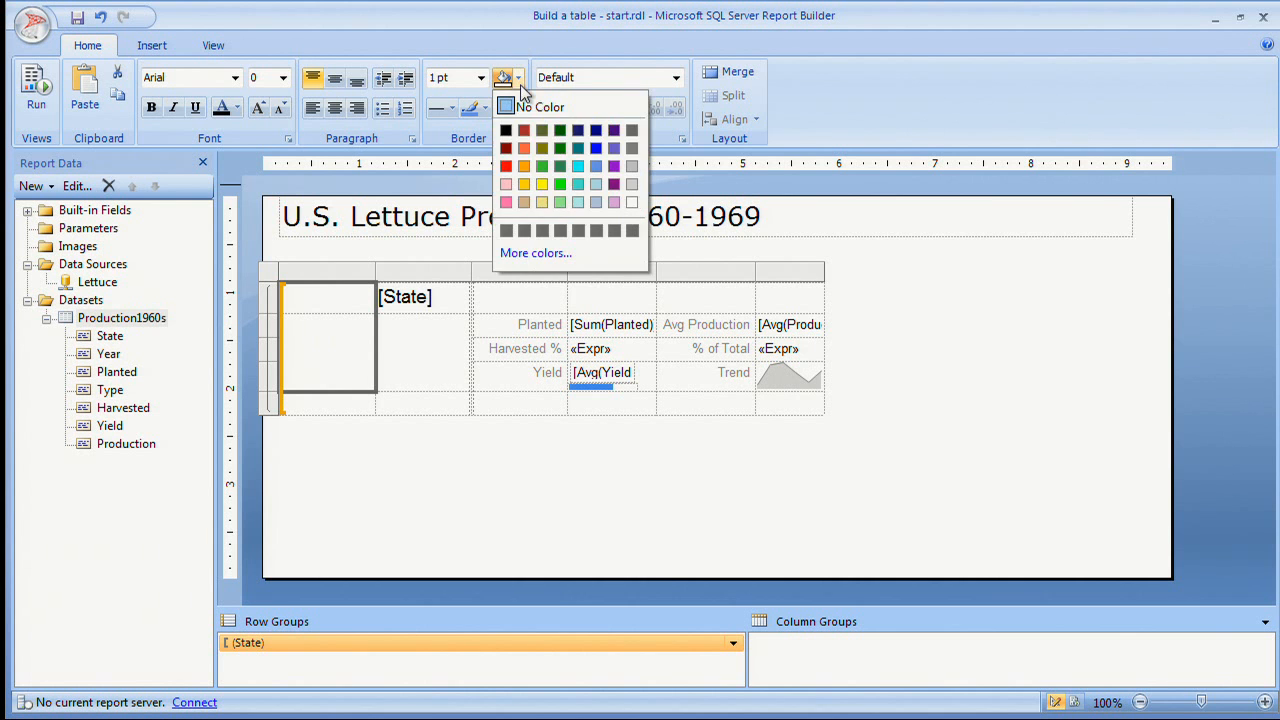
click(598, 168)
drag(375, 270, 287, 271)
- Reduce the height of the blank bottom row slightly and preview the report before returning to the design view
click(441, 405)
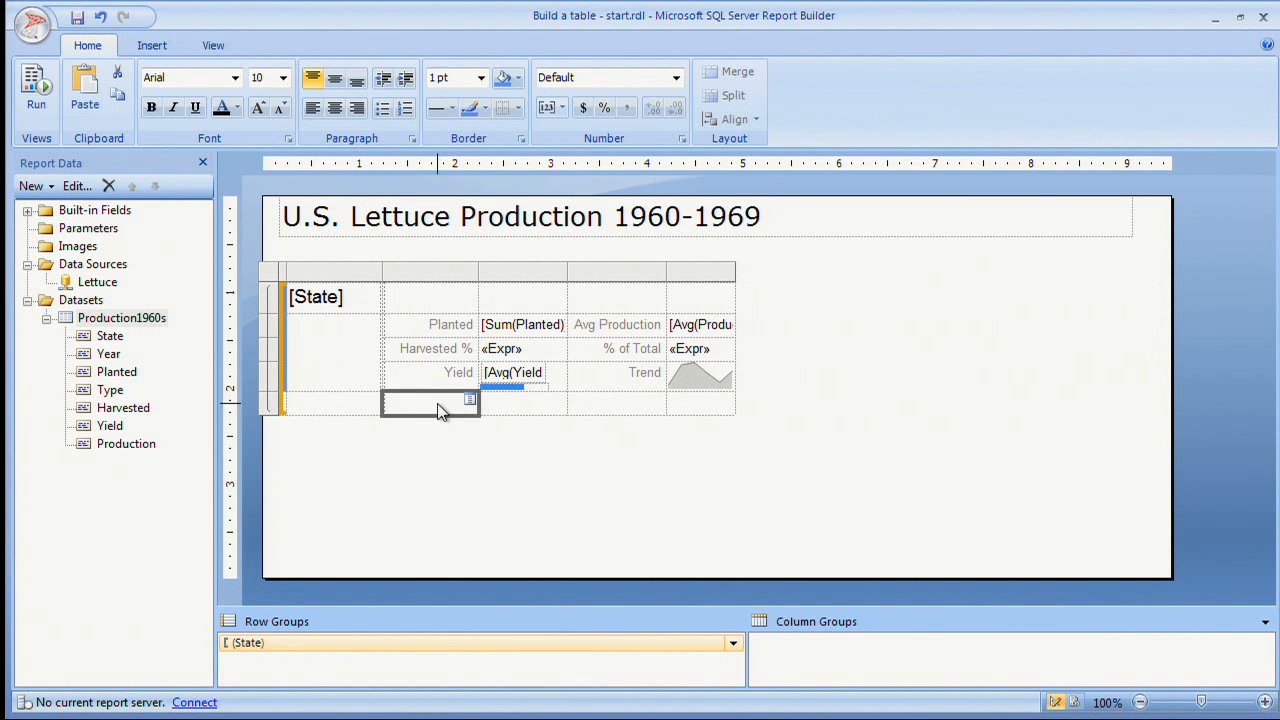
click(343, 398)
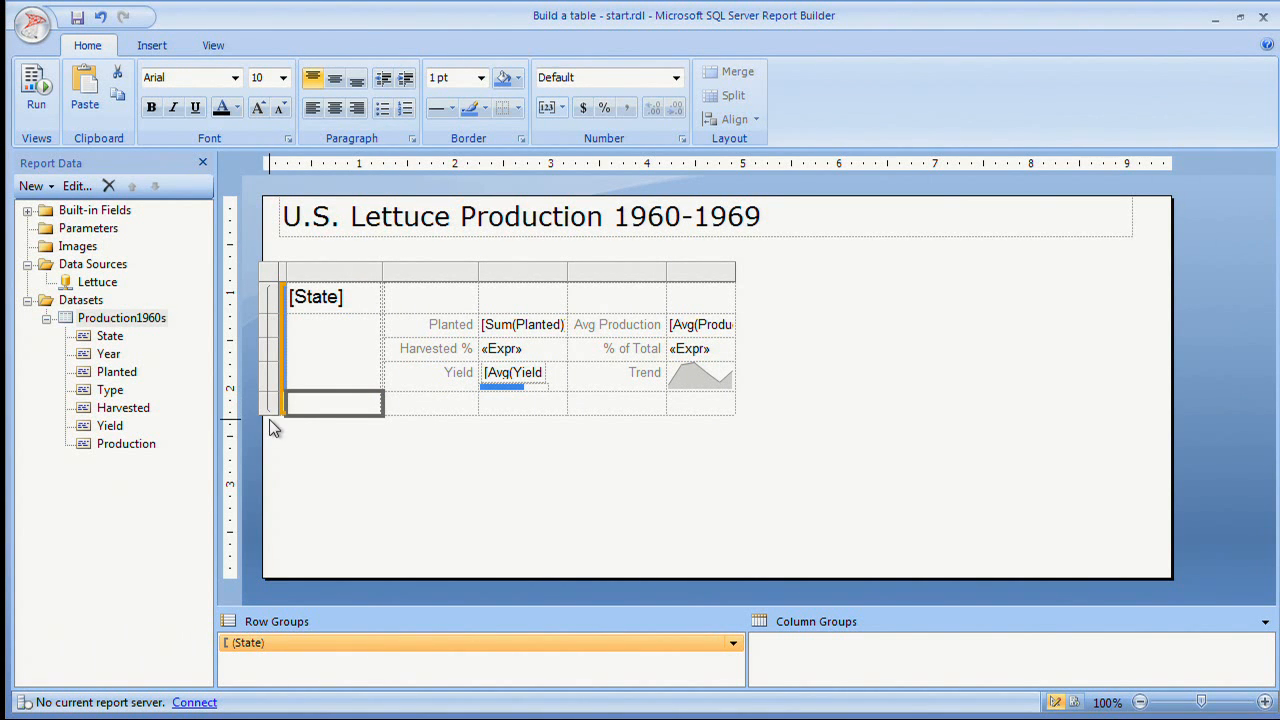
click(268, 404)
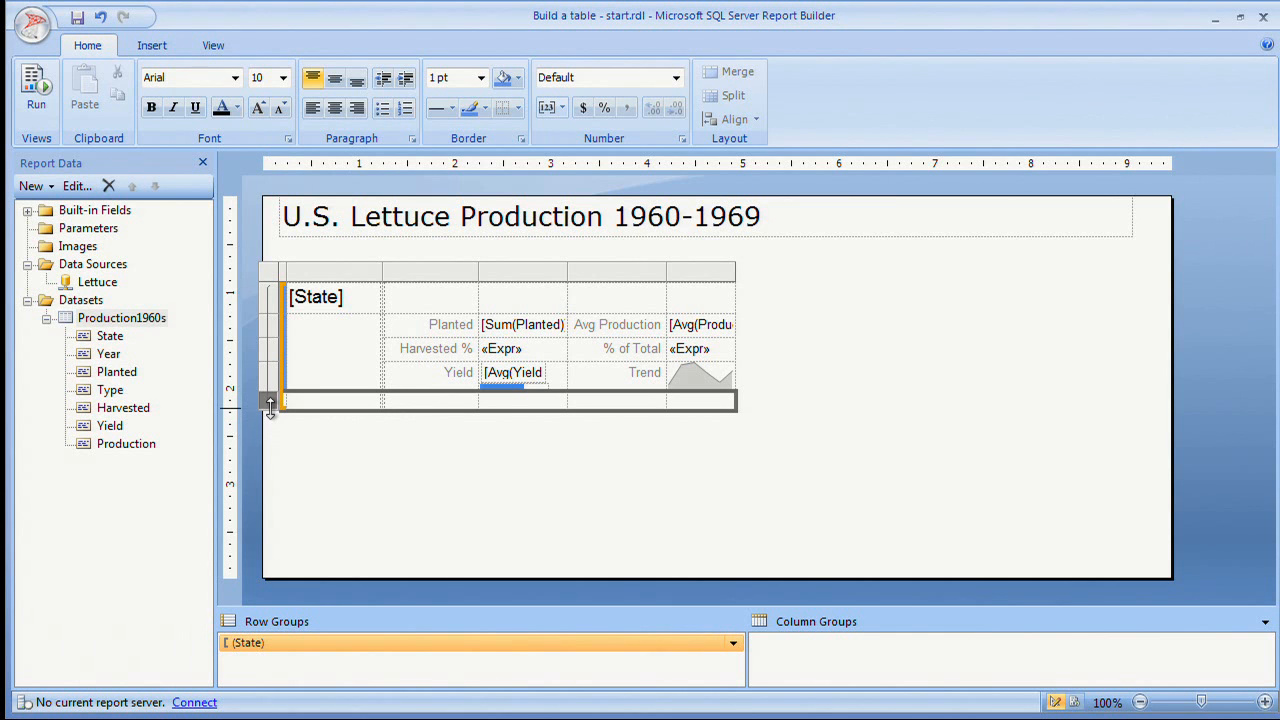
click(40, 86)
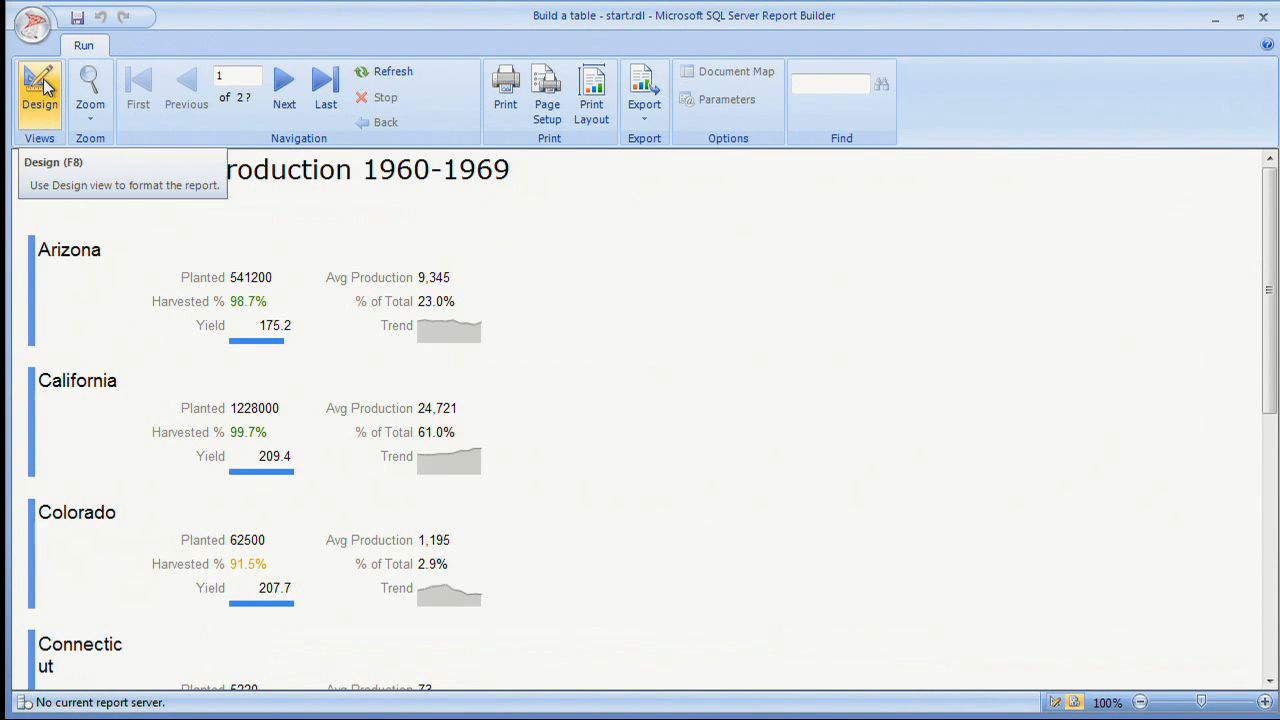
click(40, 88)
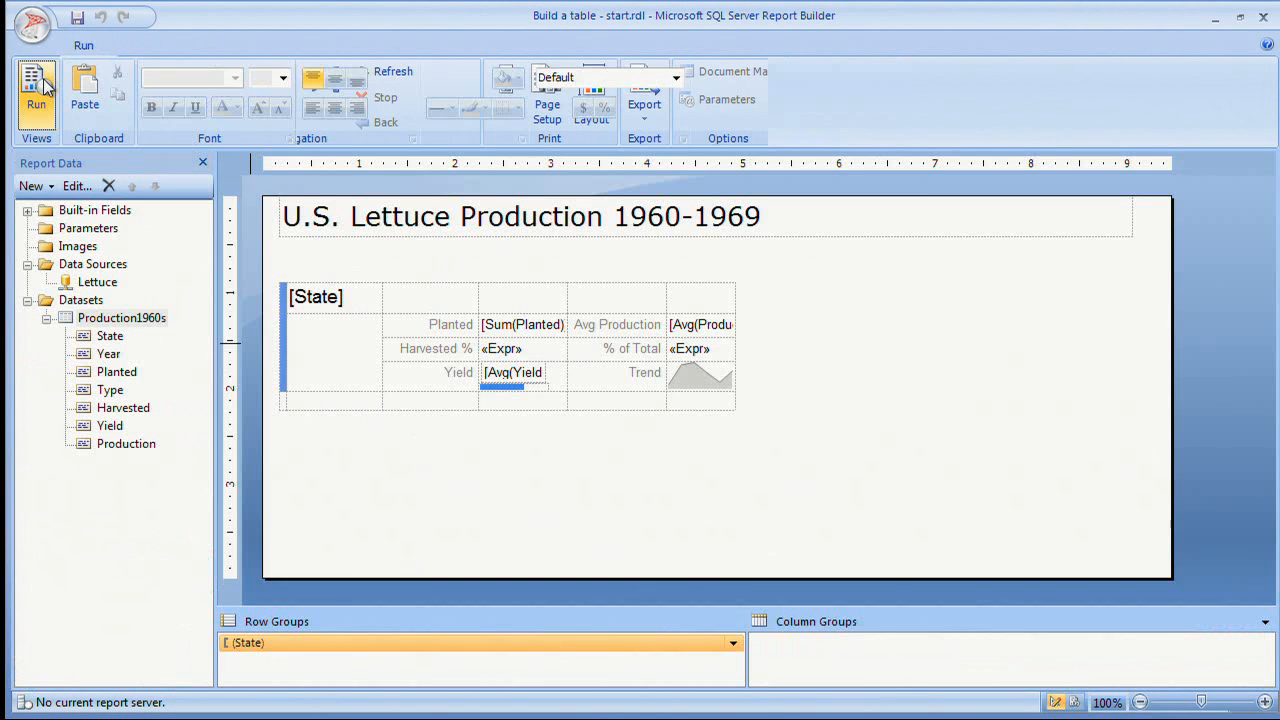
click(342, 376)
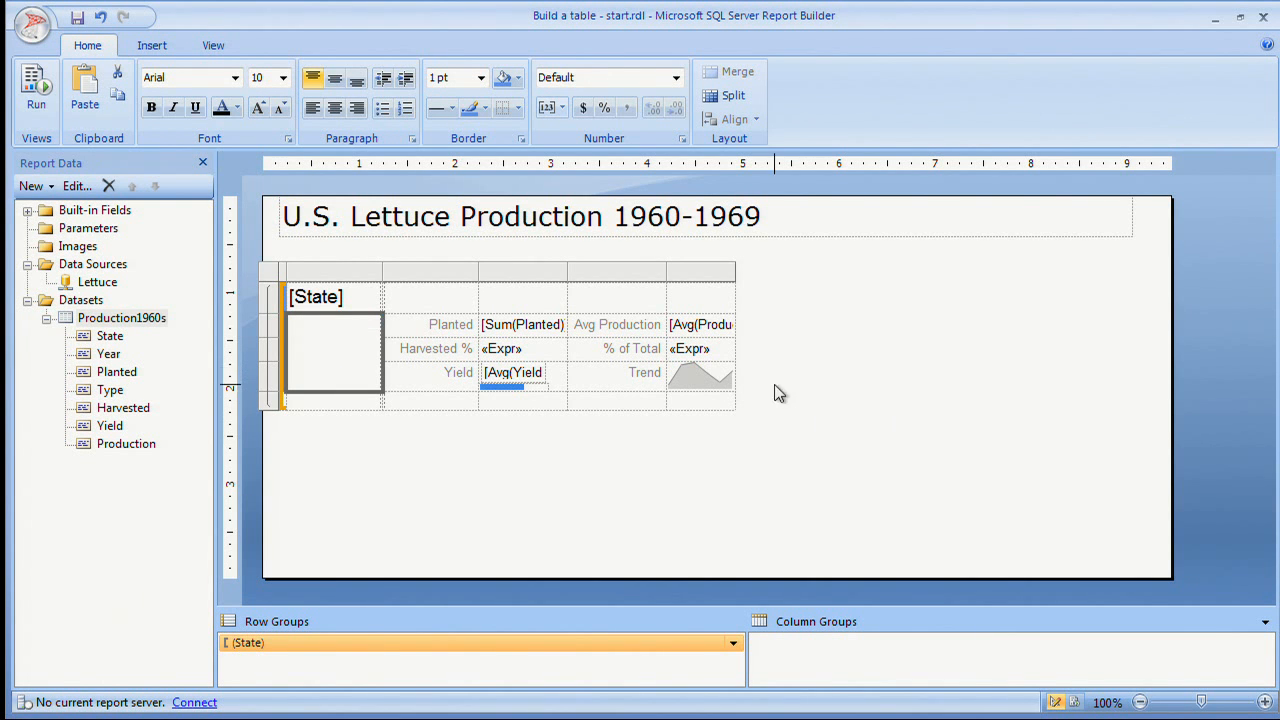
click(756, 306)
click(332, 359)
click(816, 290)
right_click(816, 290)
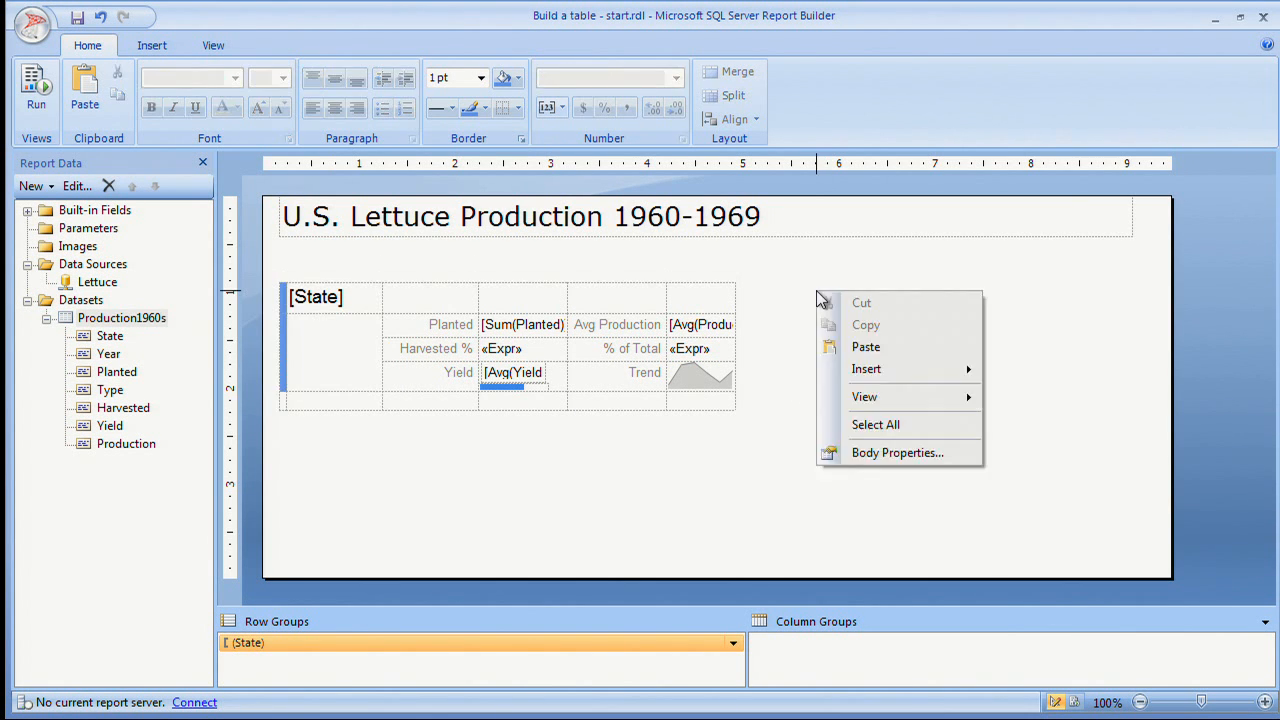
click(758, 447)
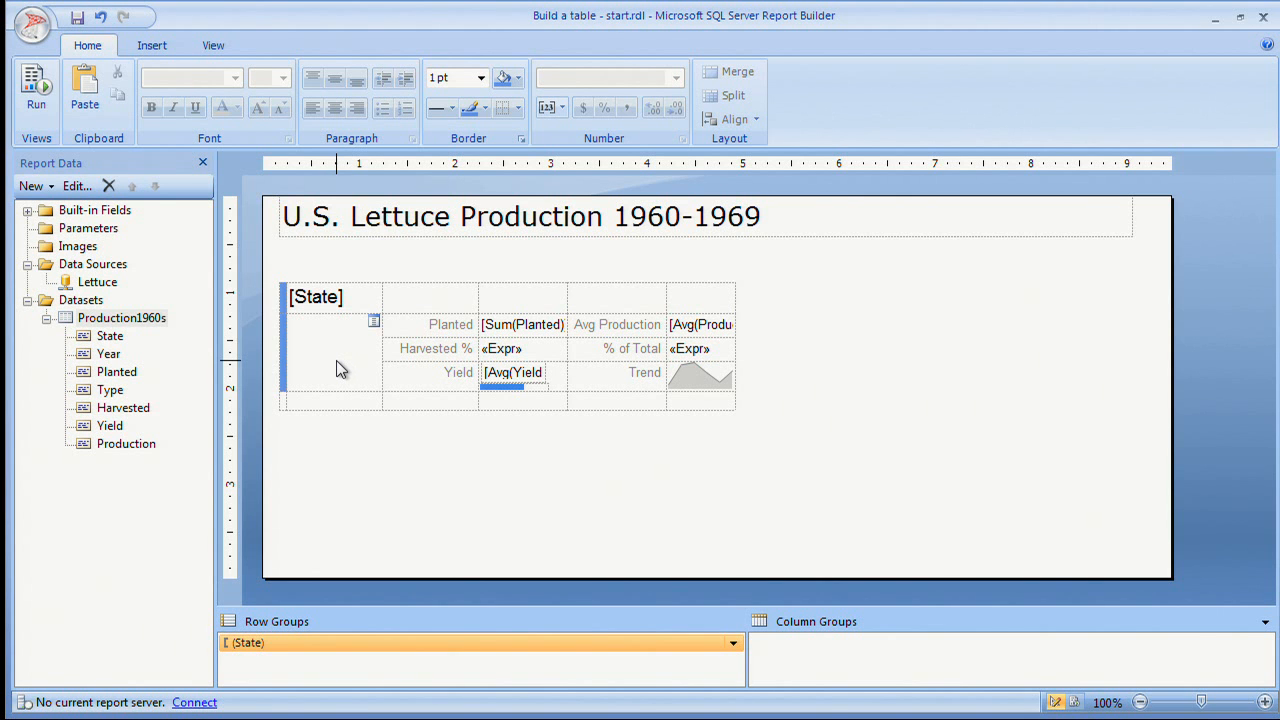
click(306, 329)
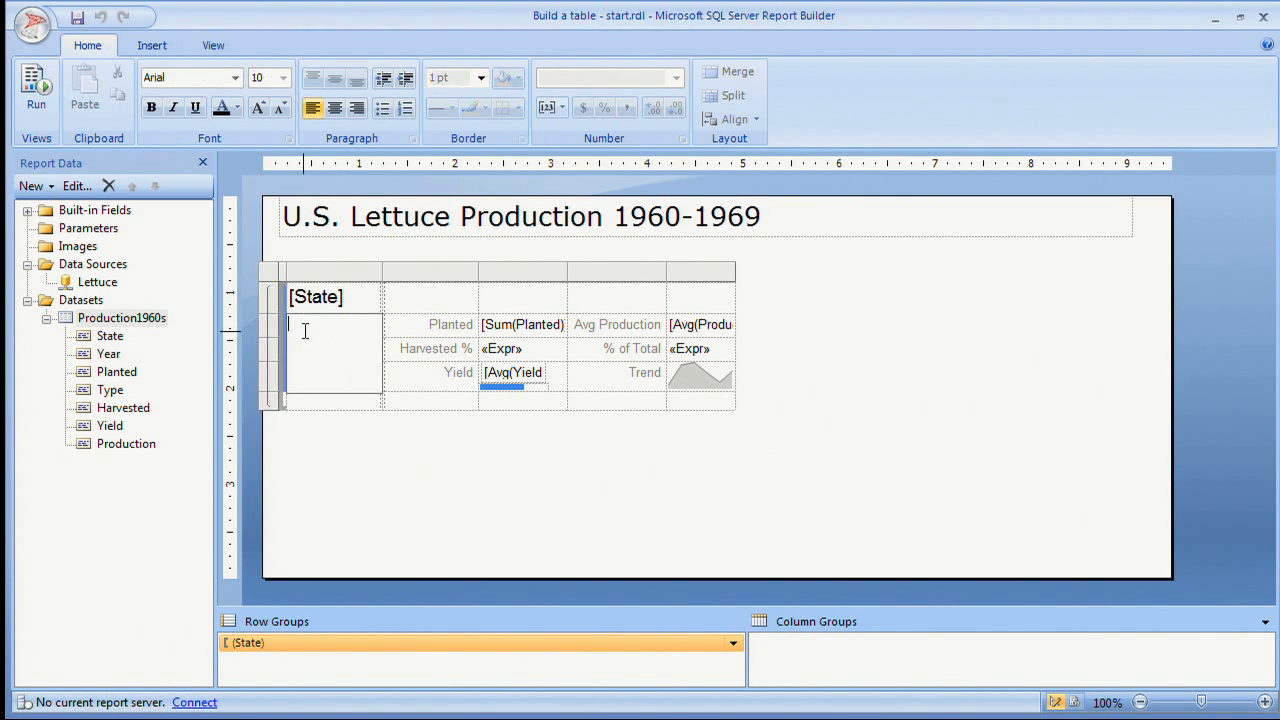
click(455, 470)
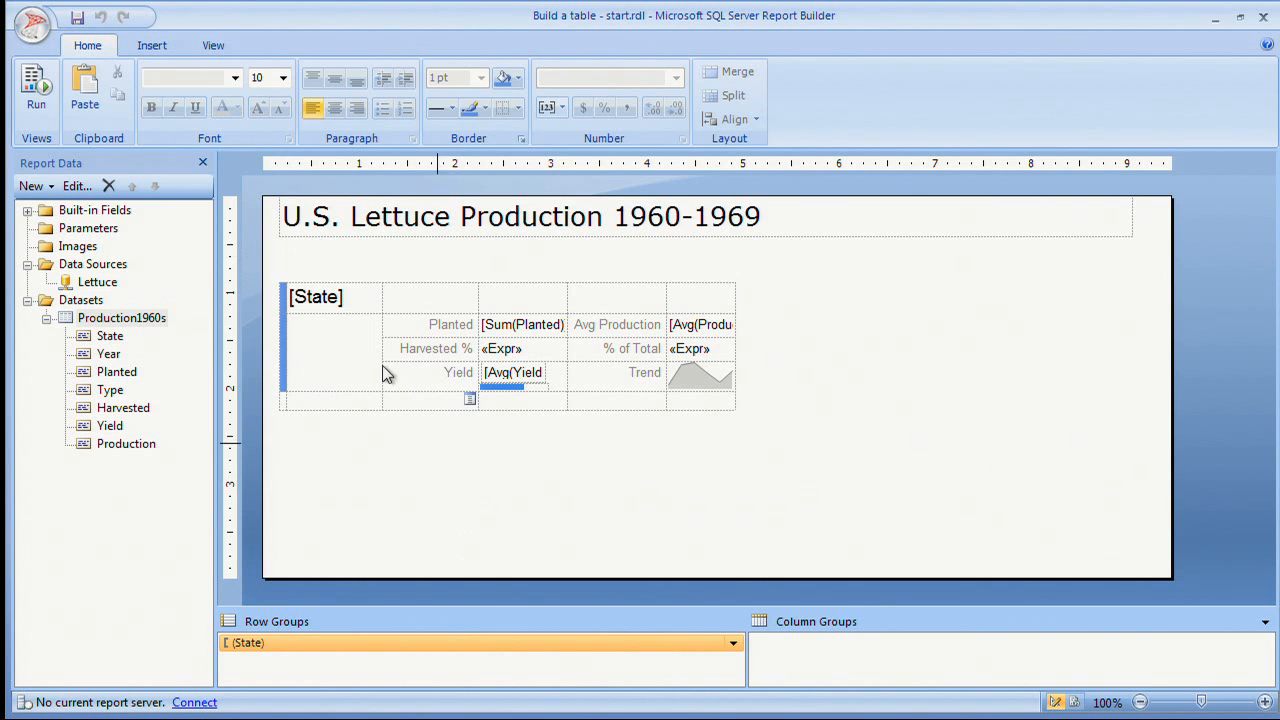
click(33, 27)
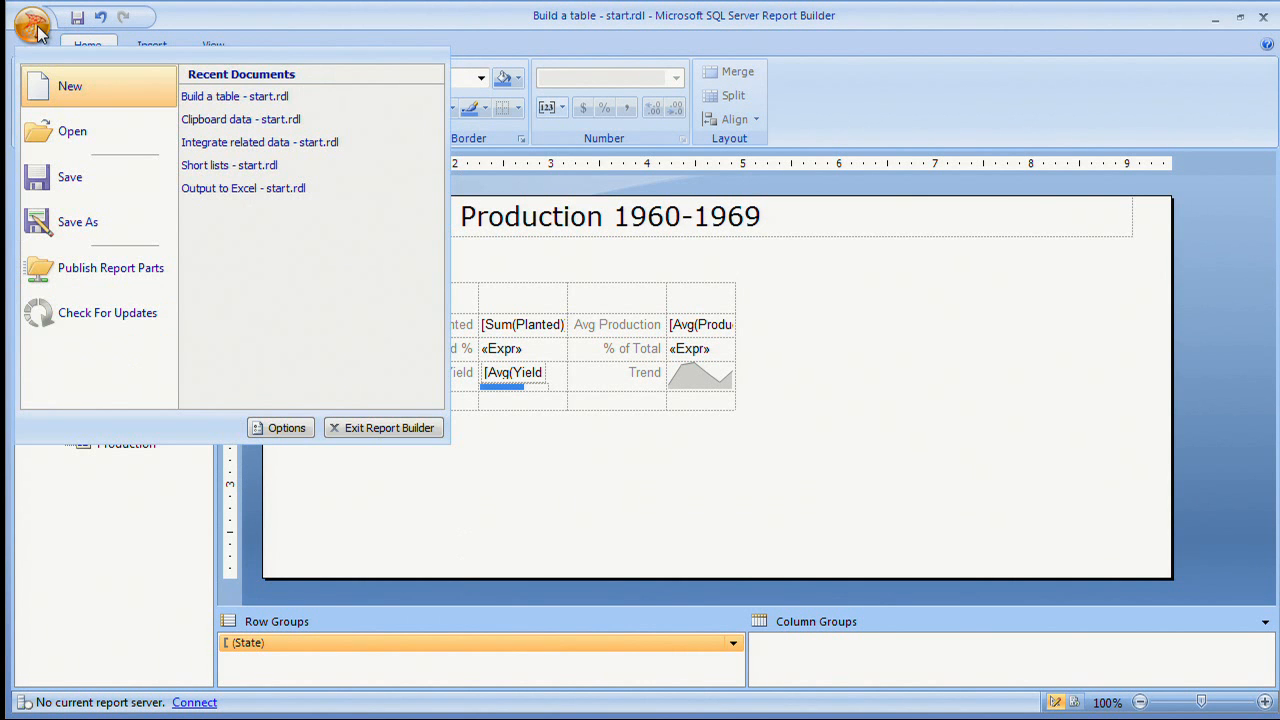
click(77, 126)
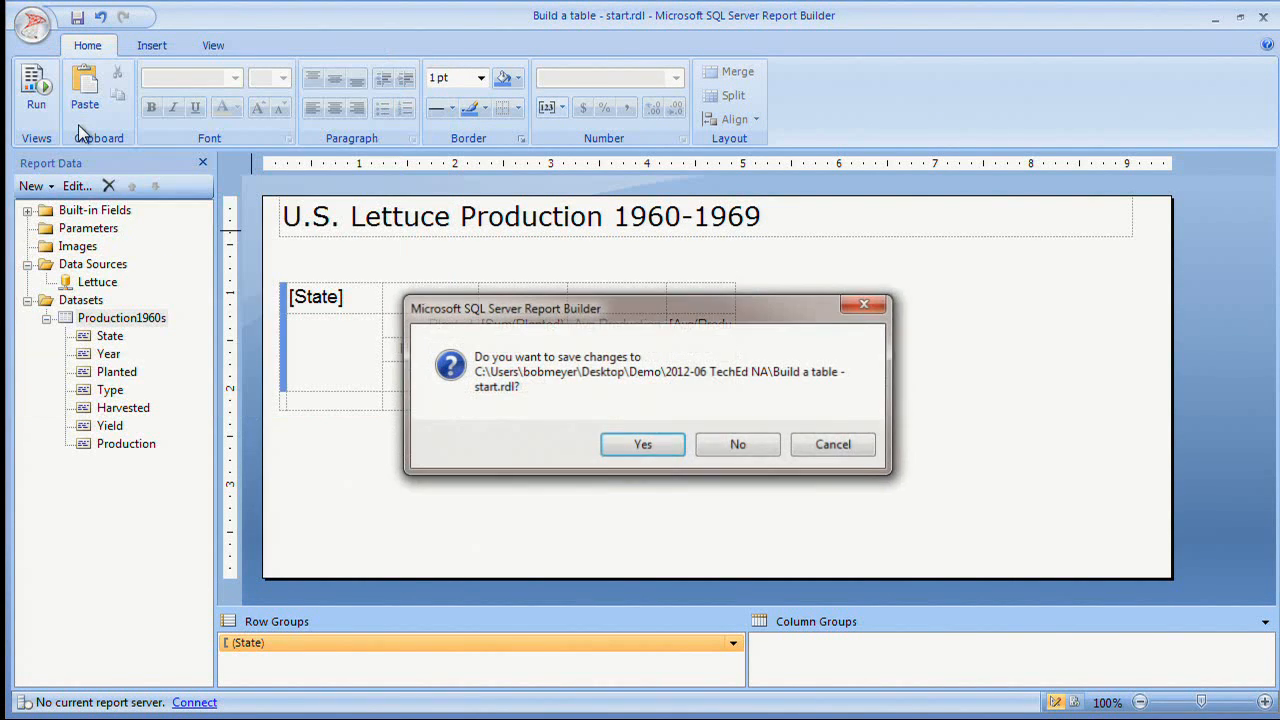
click(835, 444)
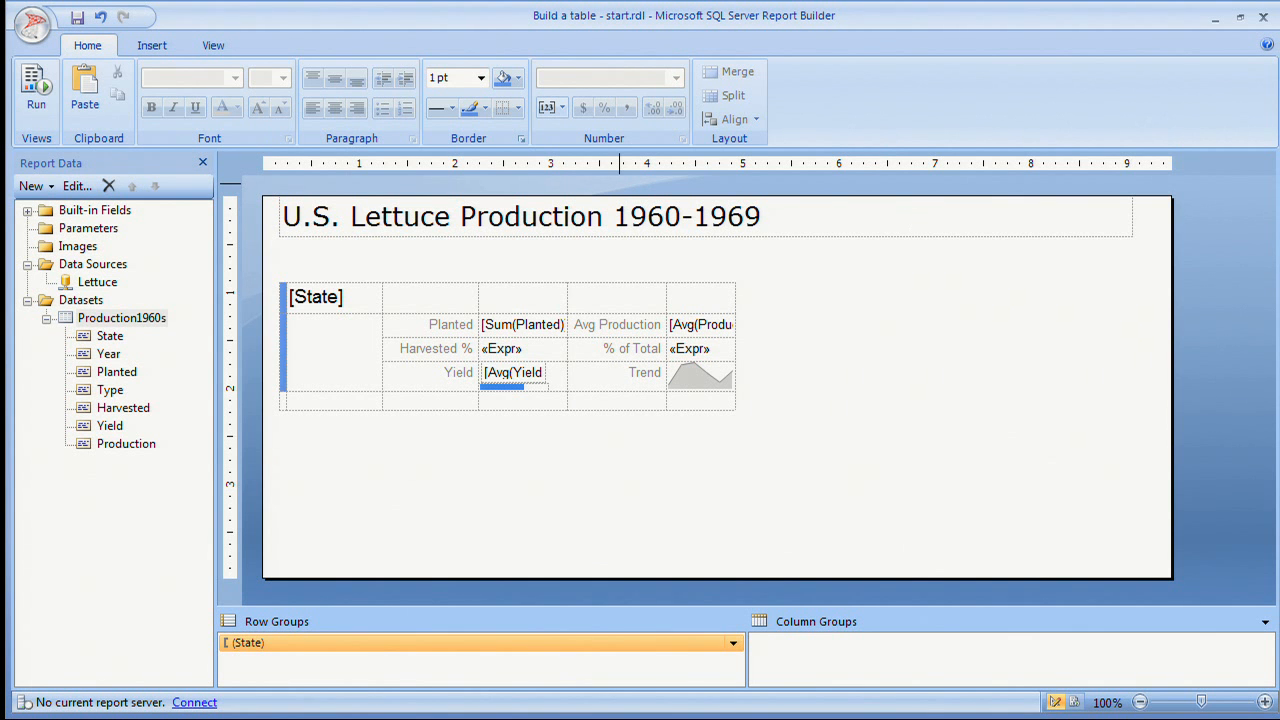
click(1215, 17)
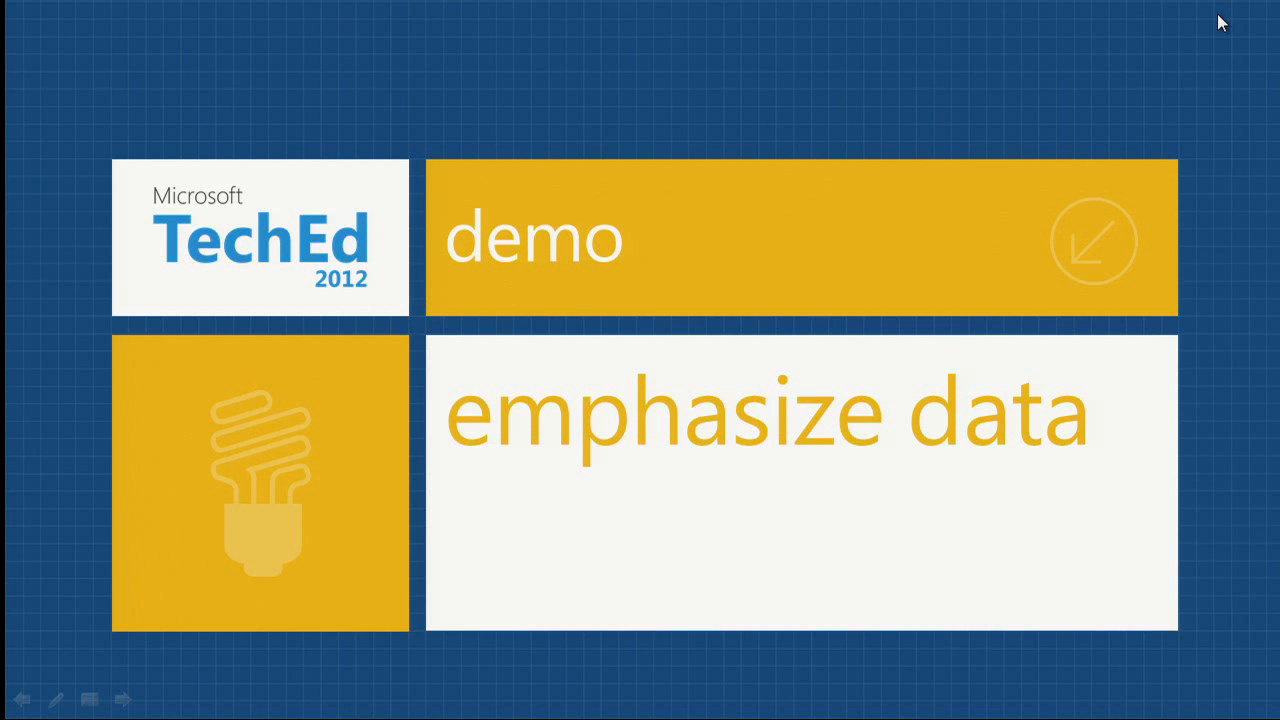
click(1121, 29)
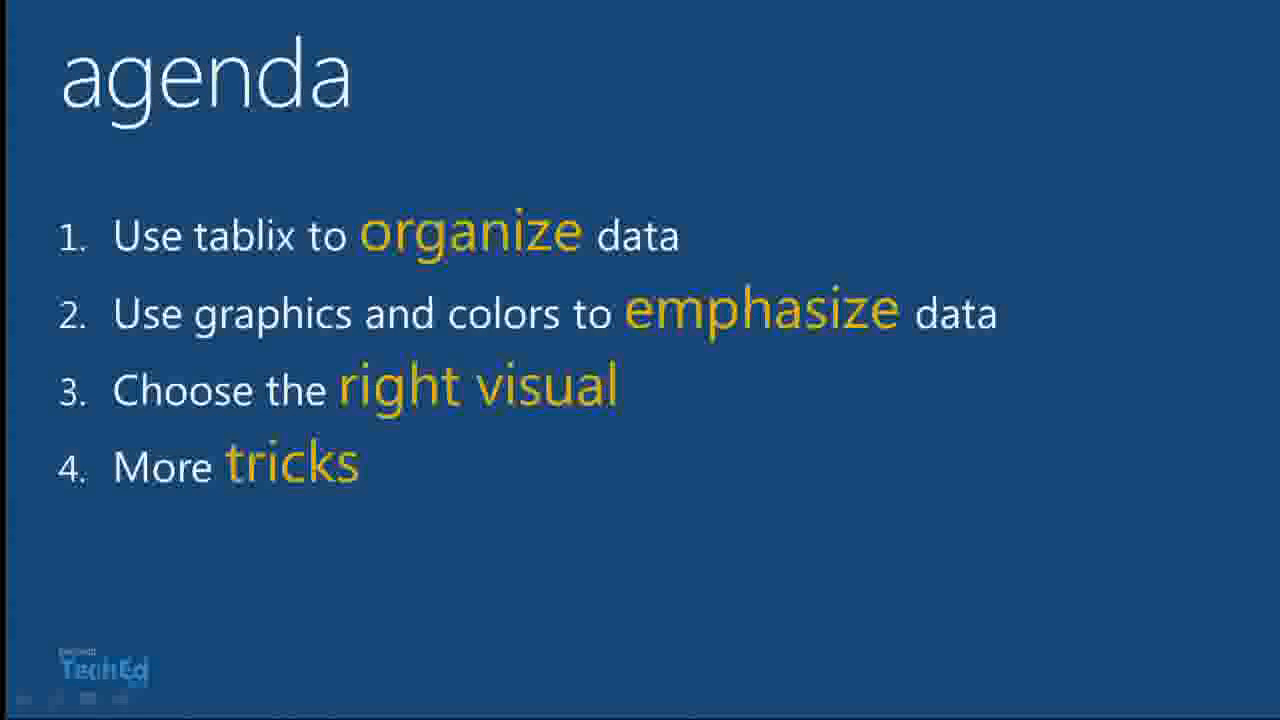
key(Right)
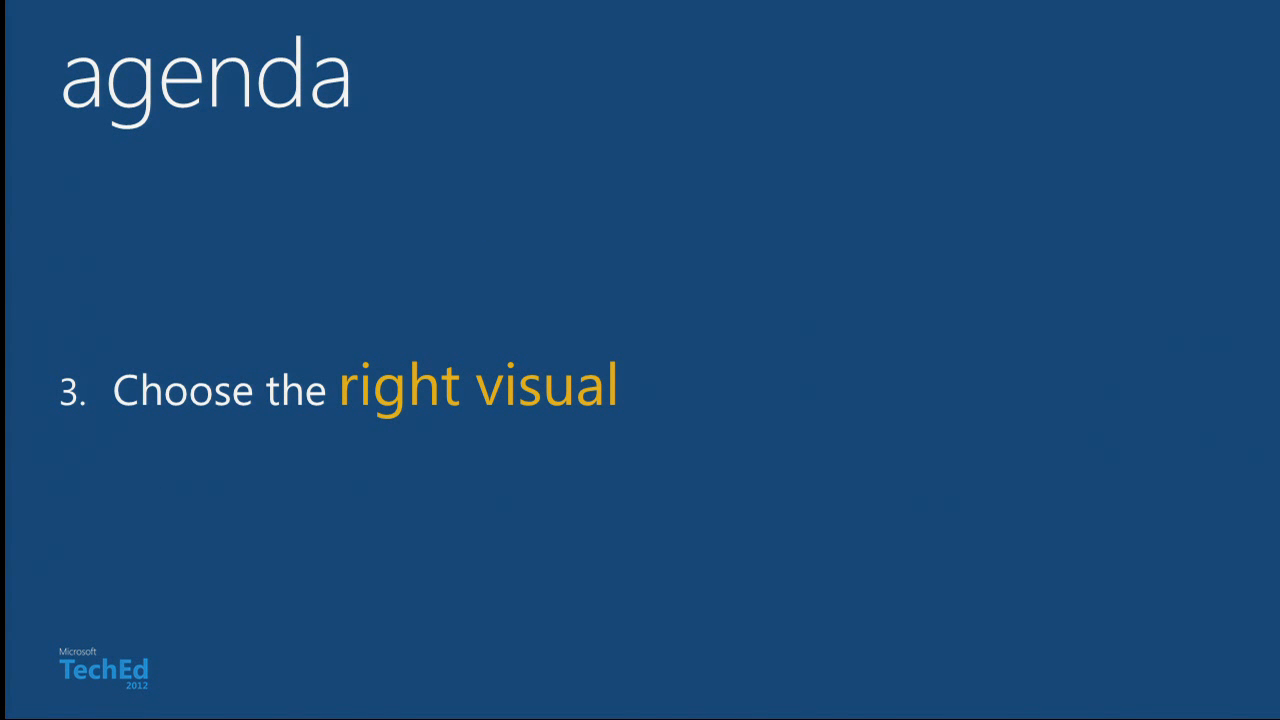
key(Right)
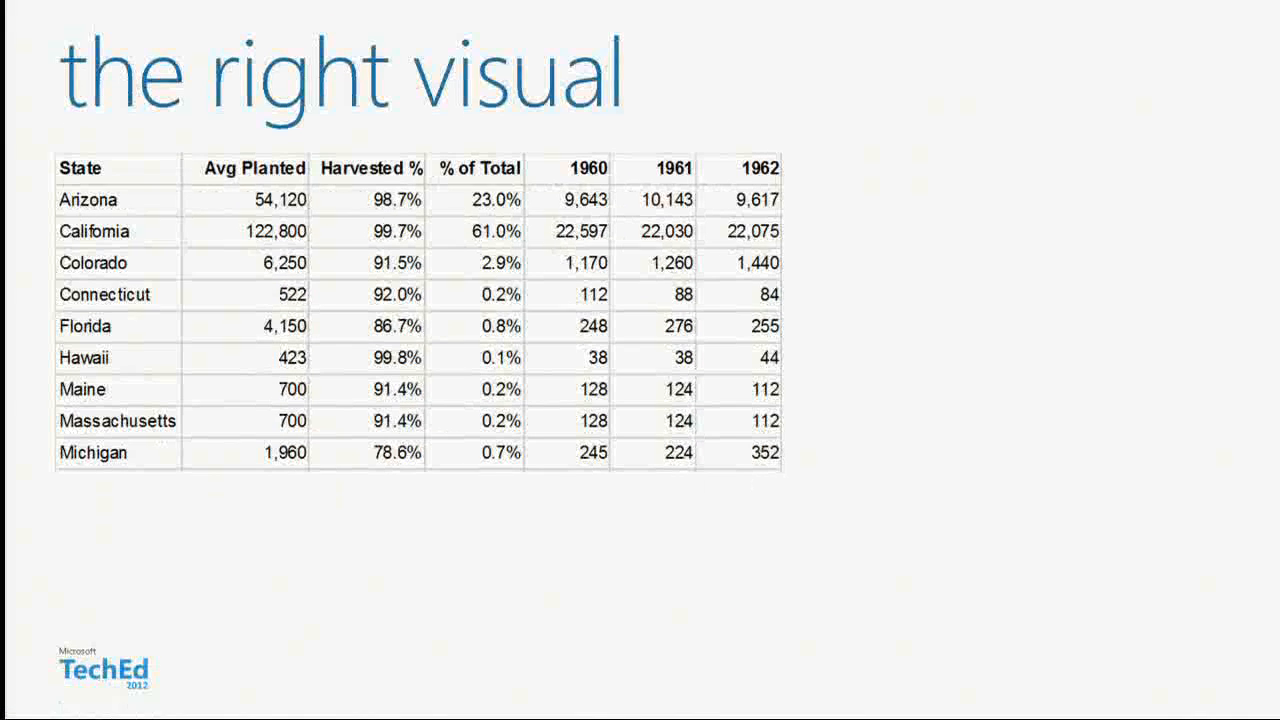
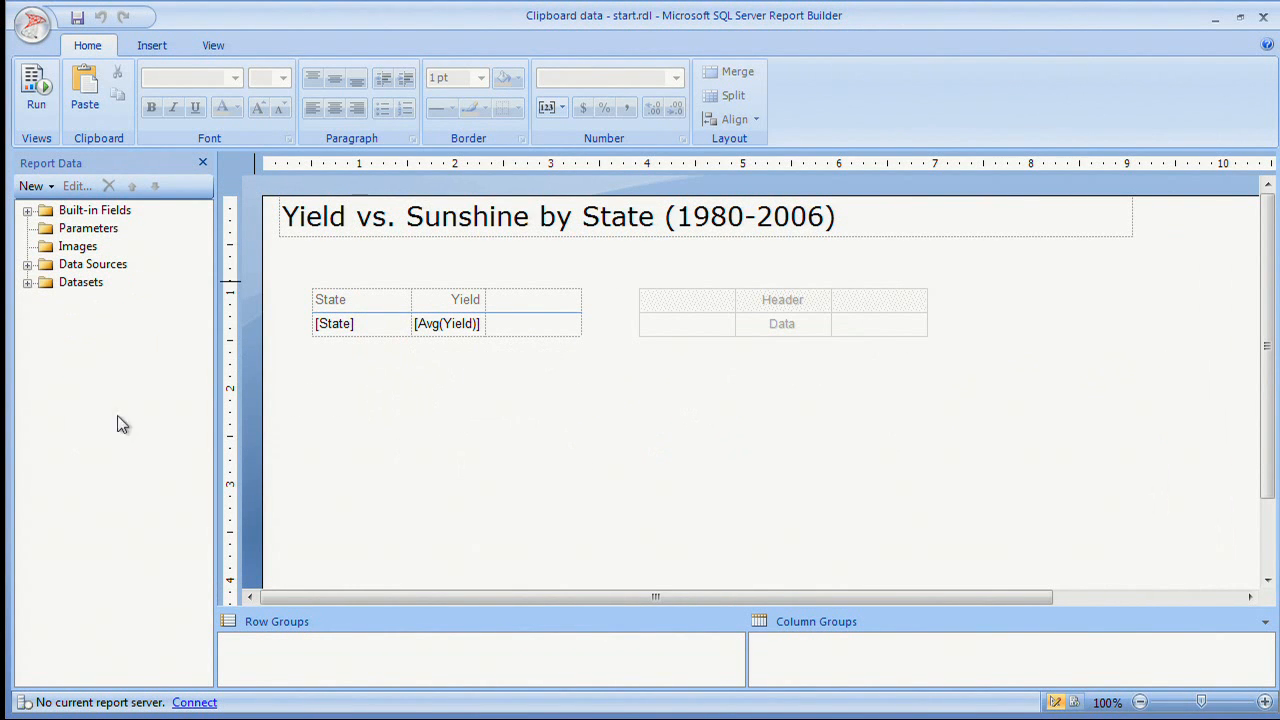
- Switch to the Sunshine data workbook in Excel and look through the Raw Data and Columns sheets
key(alt+Tab)
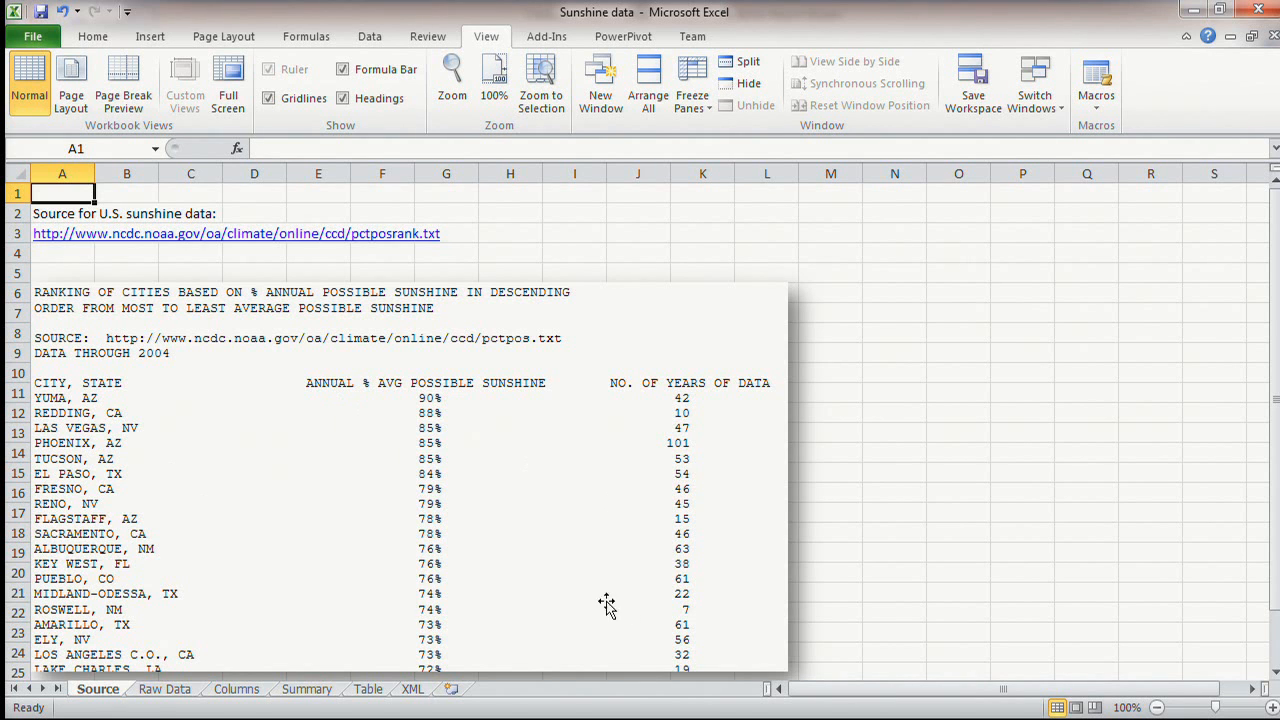
click(168, 689)
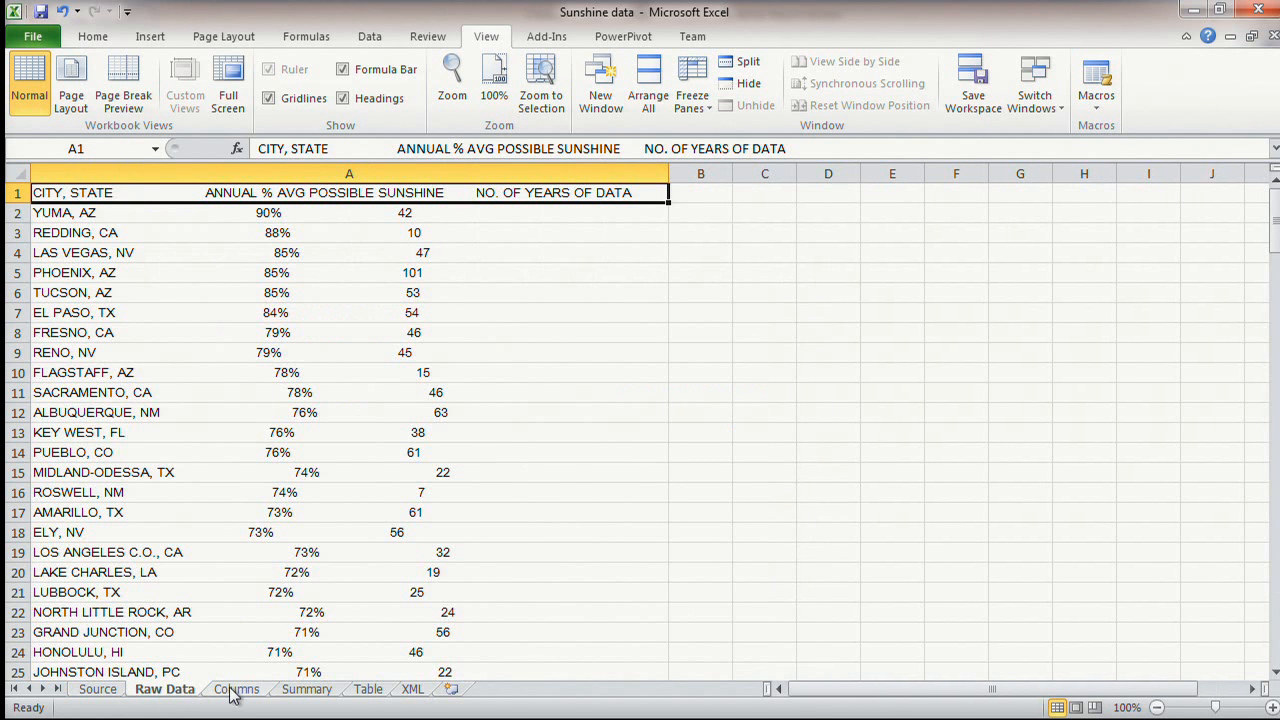
click(375, 40)
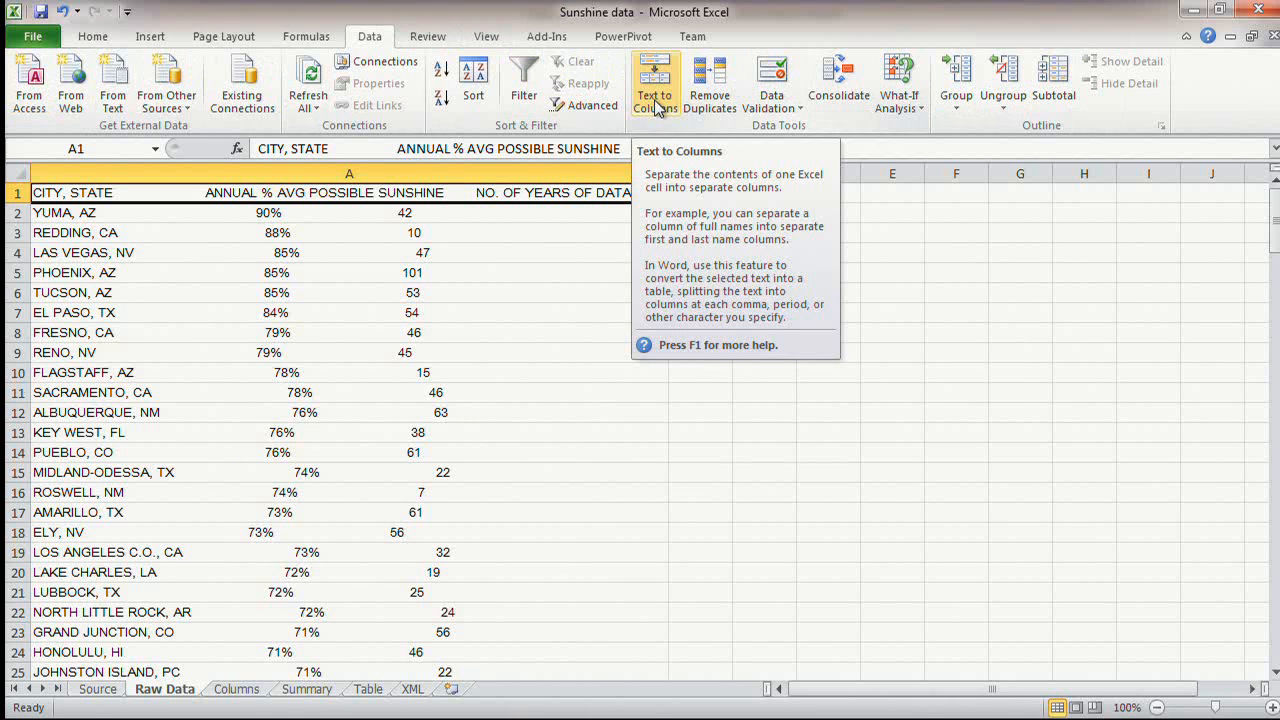
click(250, 689)
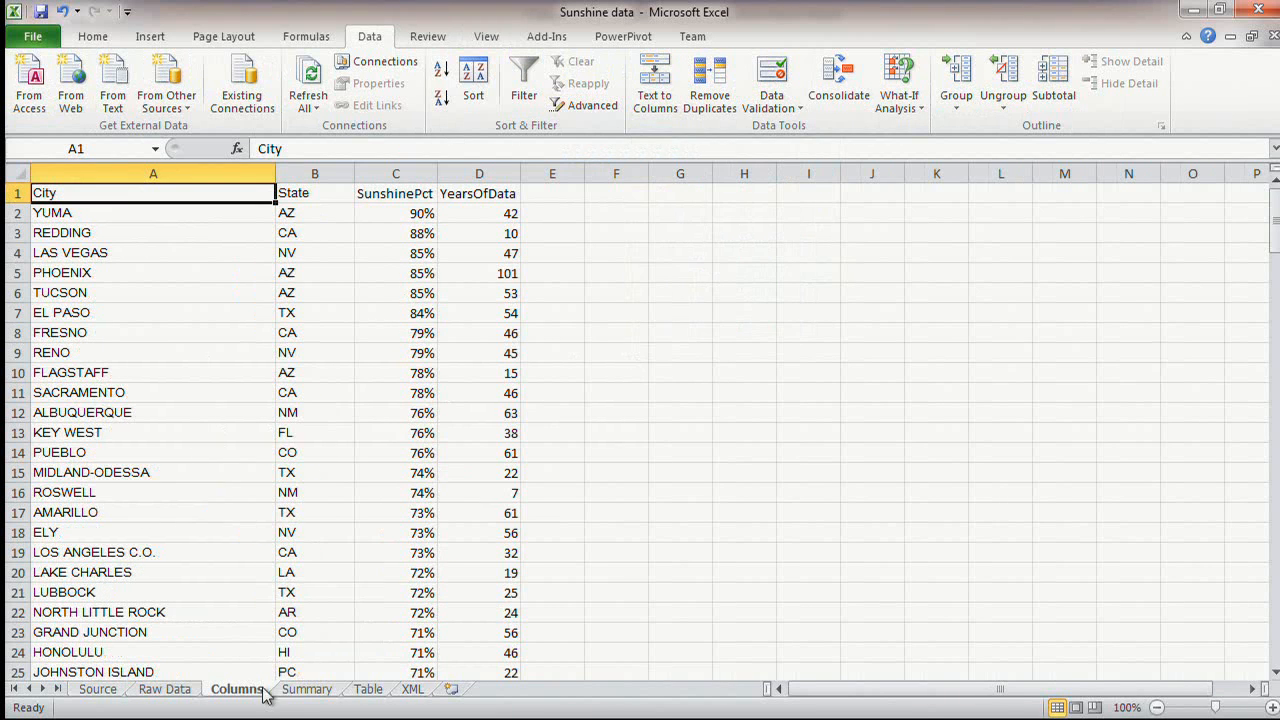
- Convert the range A1:B59 on the Table sheet into a table with headers
click(368, 690)
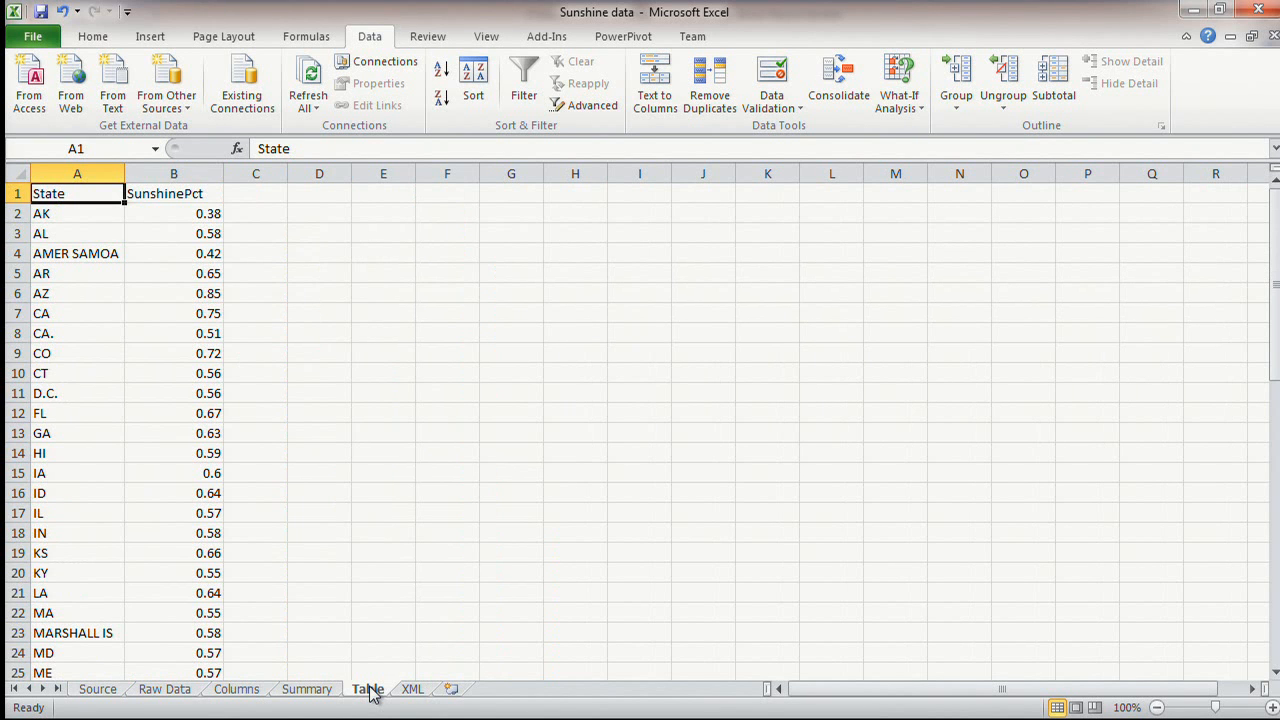
key(ctrl+shift+End)
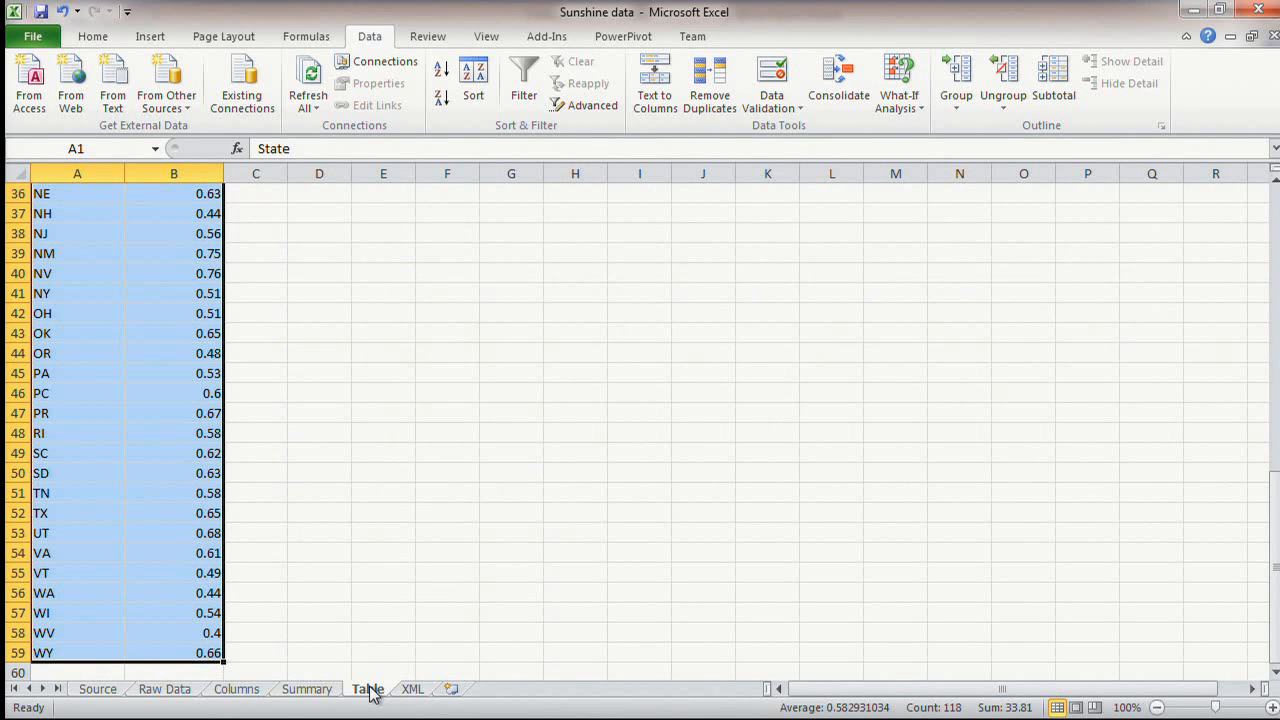
key(ctrl+t)
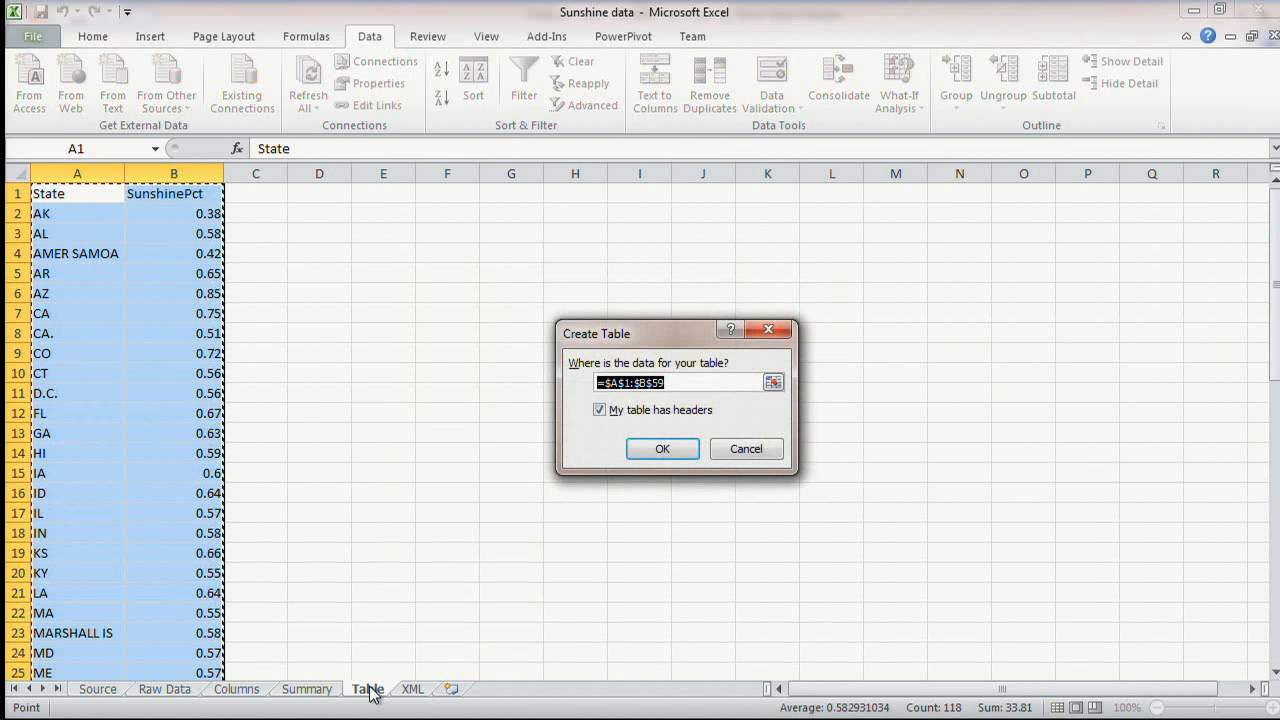
key(Return)
- Start a CONCATENATE formula in cell C2 beside the new table, using the State column header as the first argument
key(Down)
key(Right)
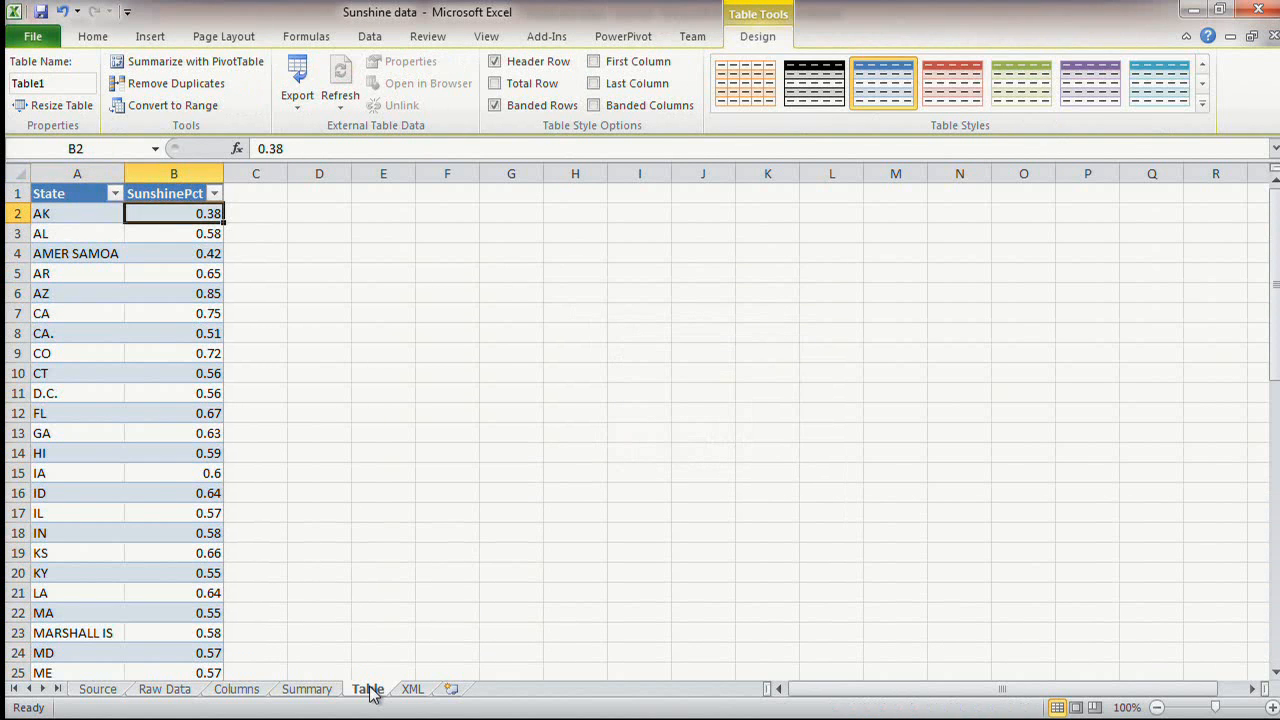
key(Right)
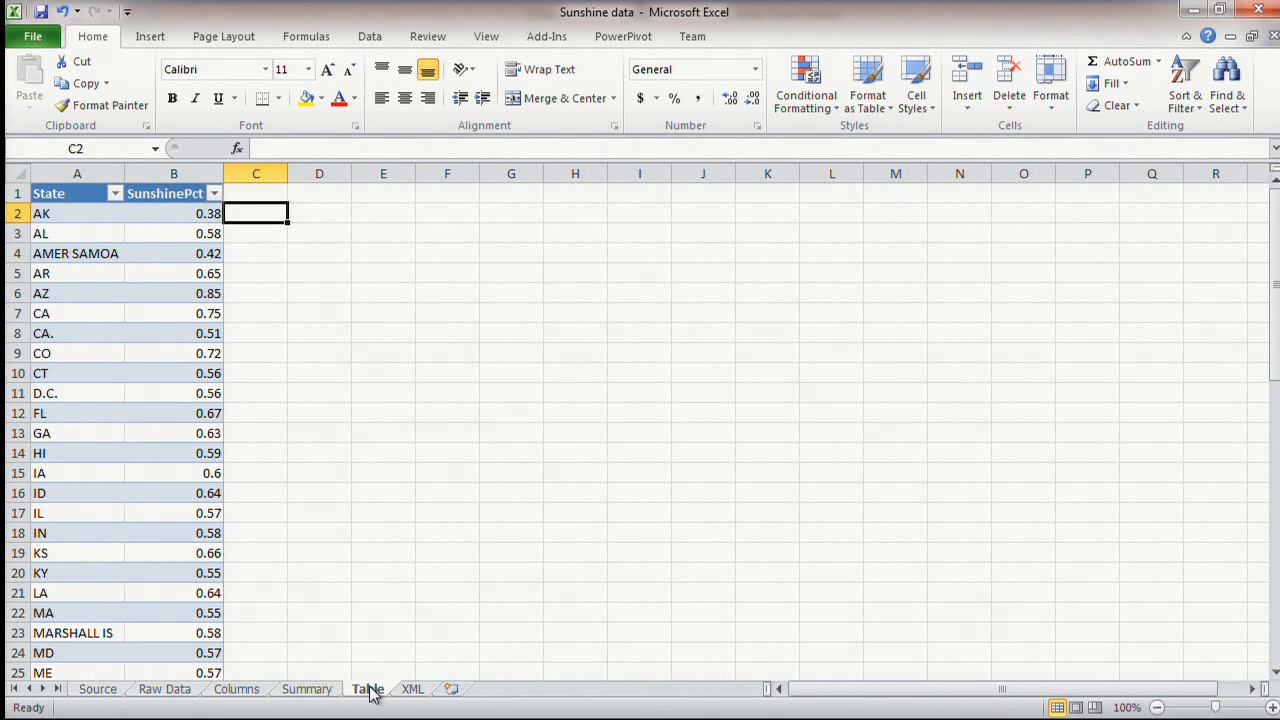
key(Down)
key(Down)
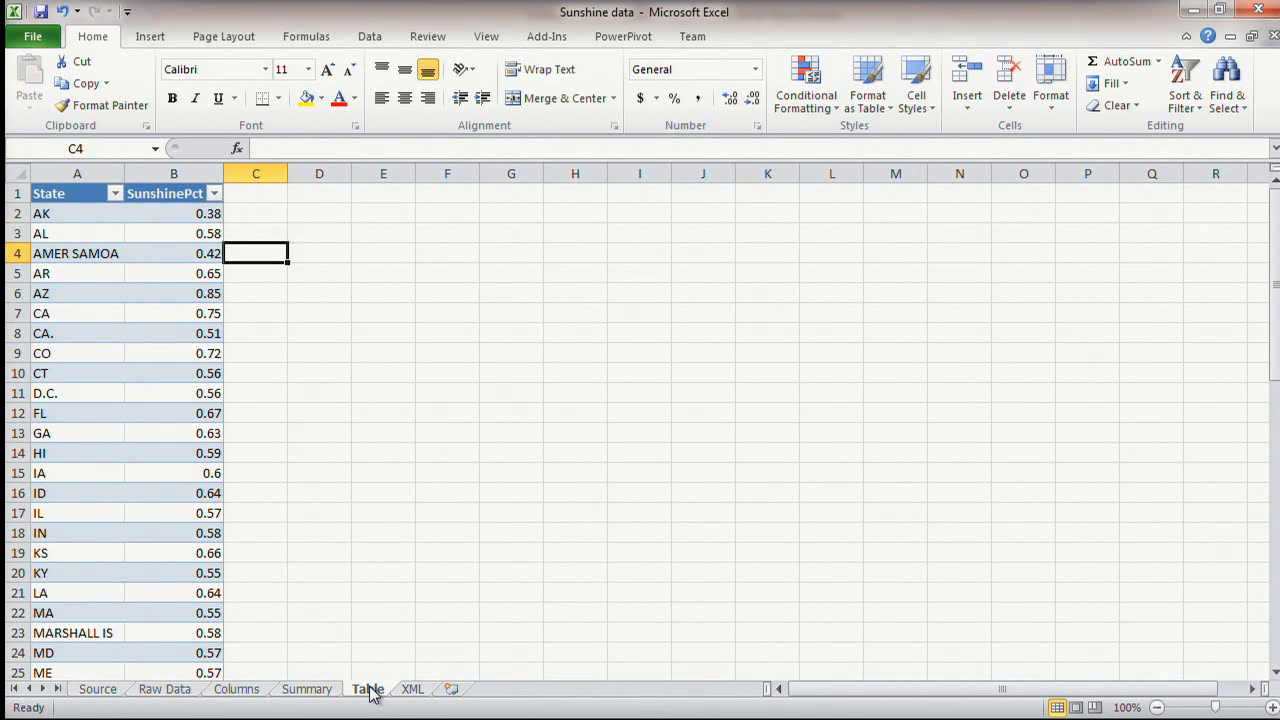
key(Up)
key(Up)
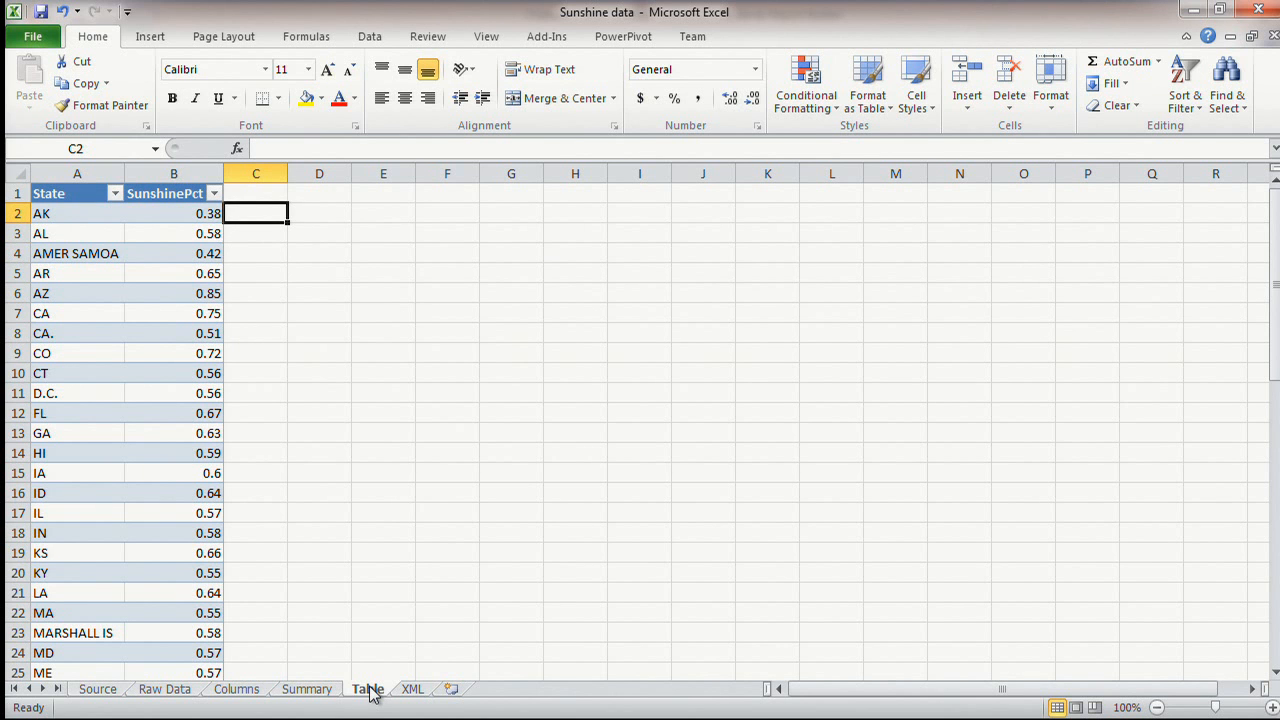
text(=con)
key(Tab)
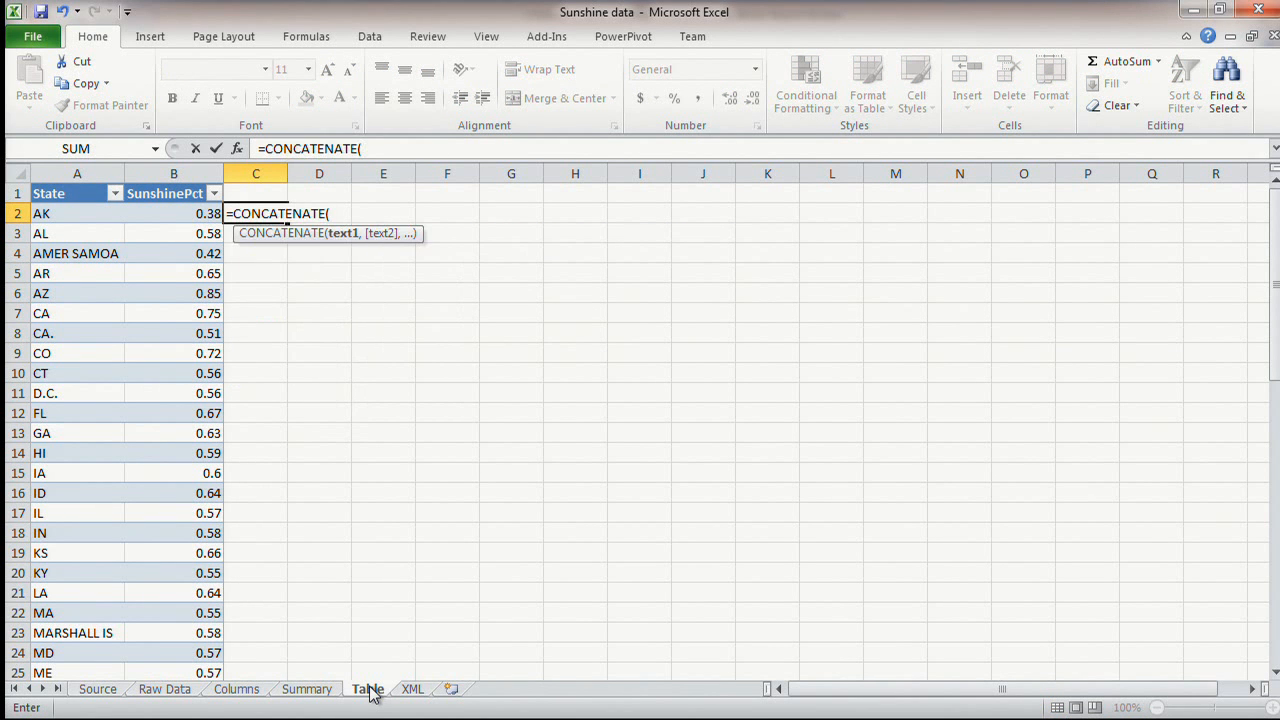
click(78, 192)
text(,)
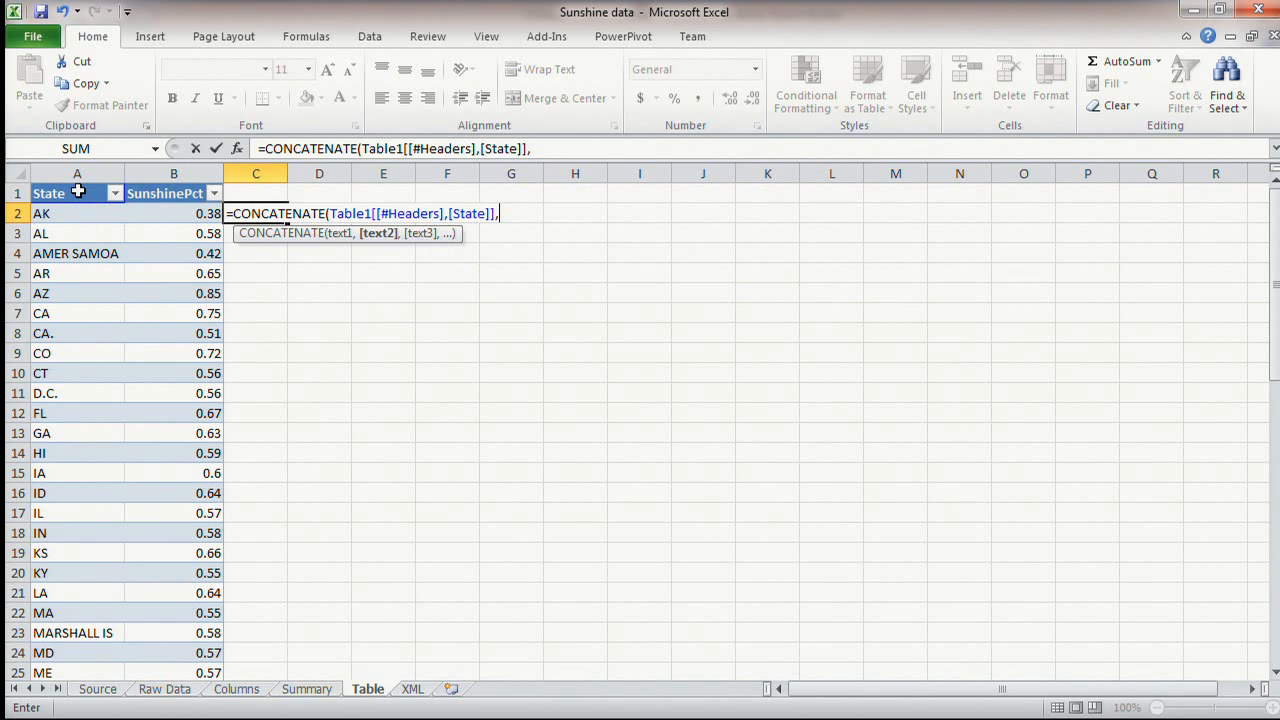
text("=""",)
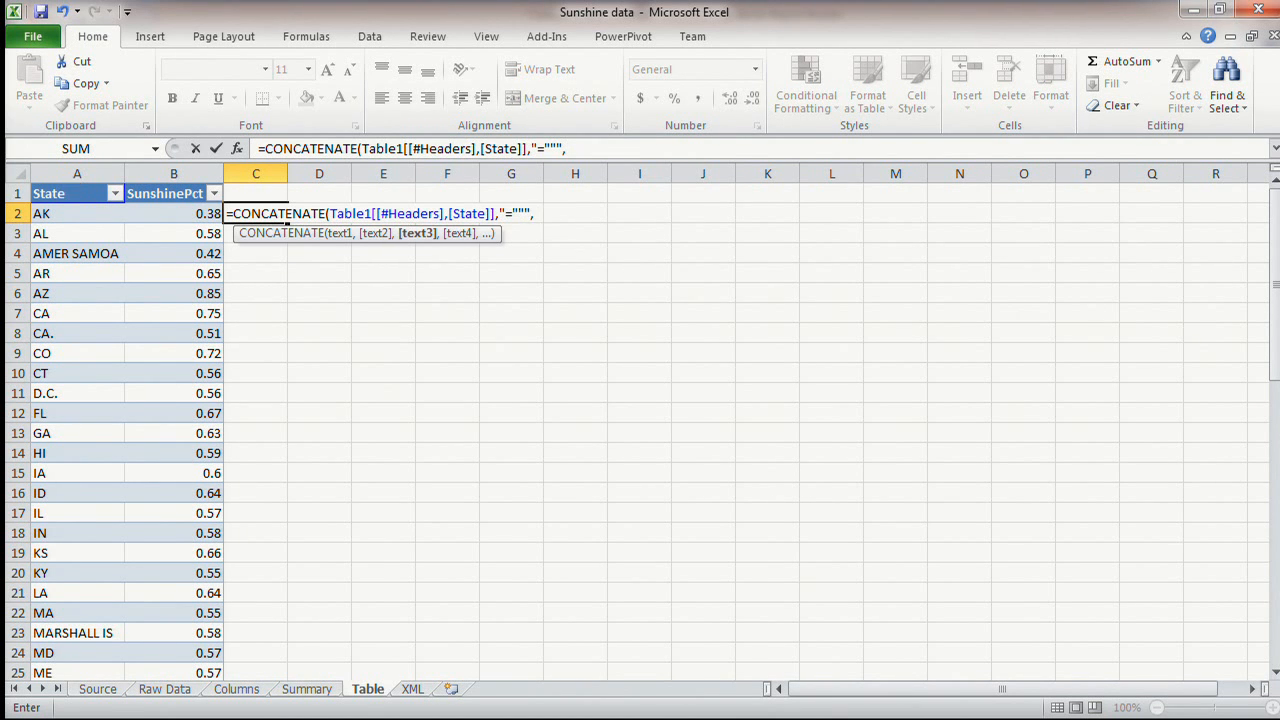
click(83, 216)
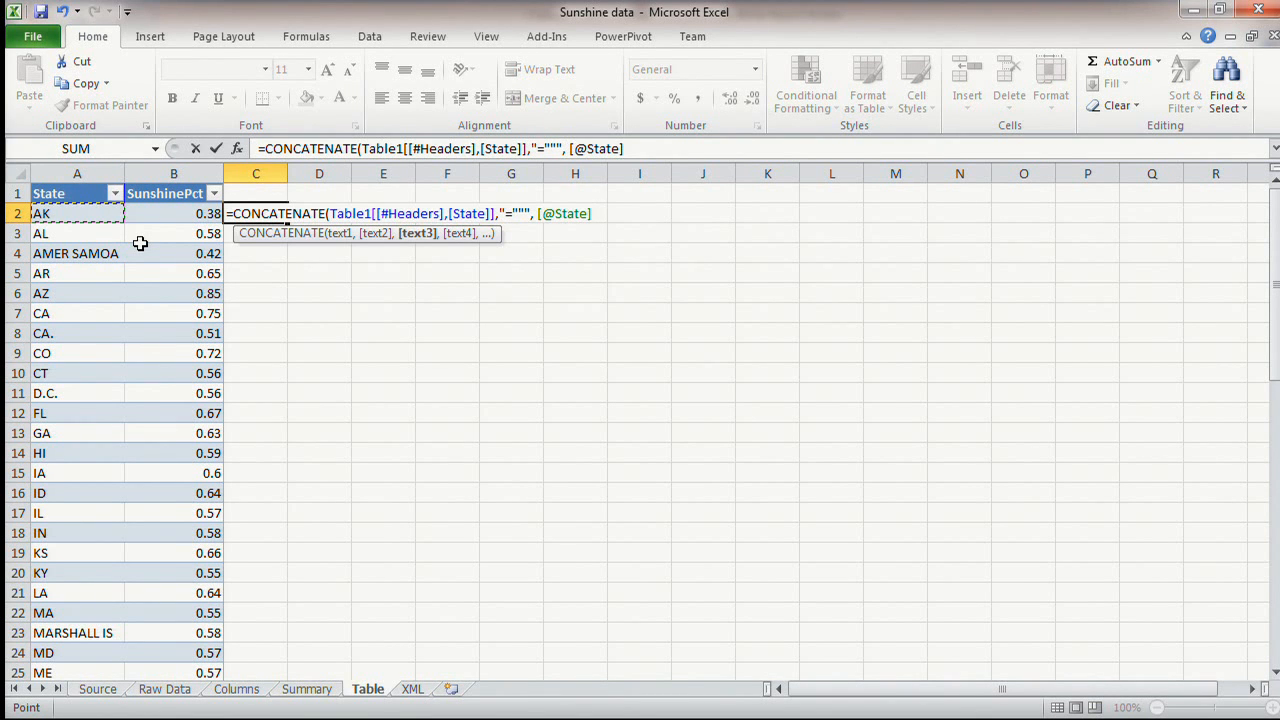
text(, ")
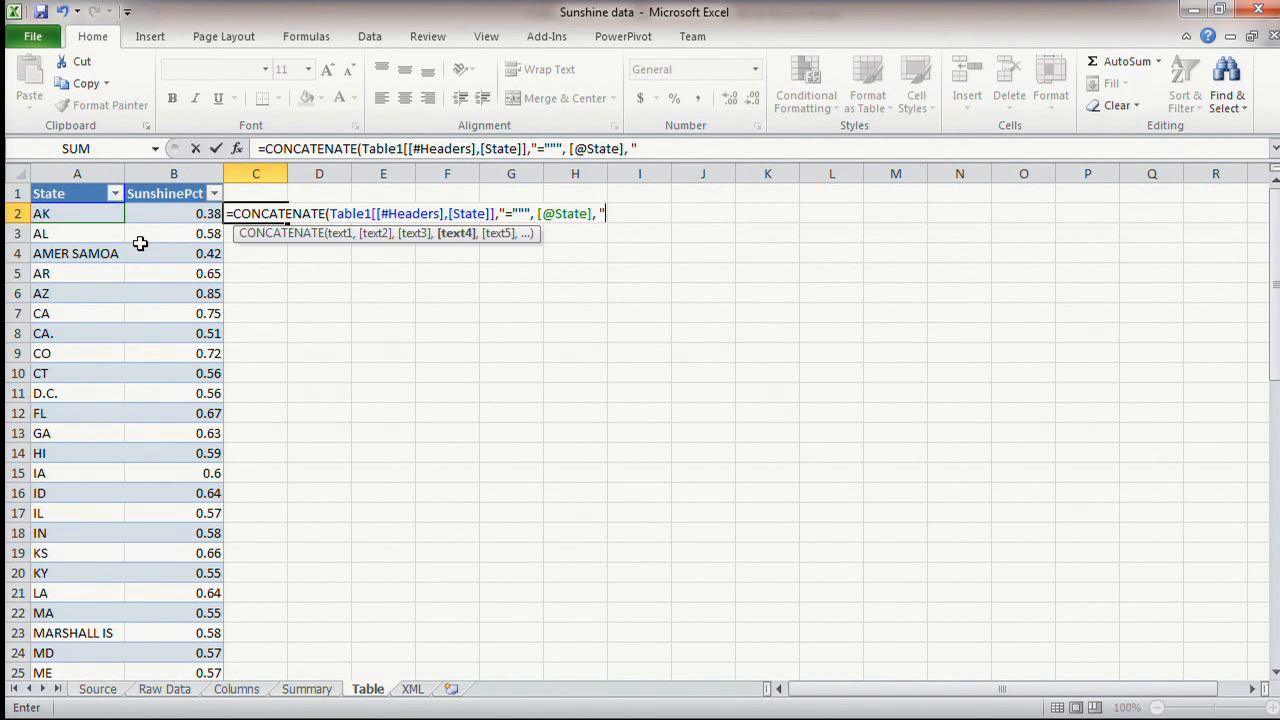
text("" "))
key(Return)
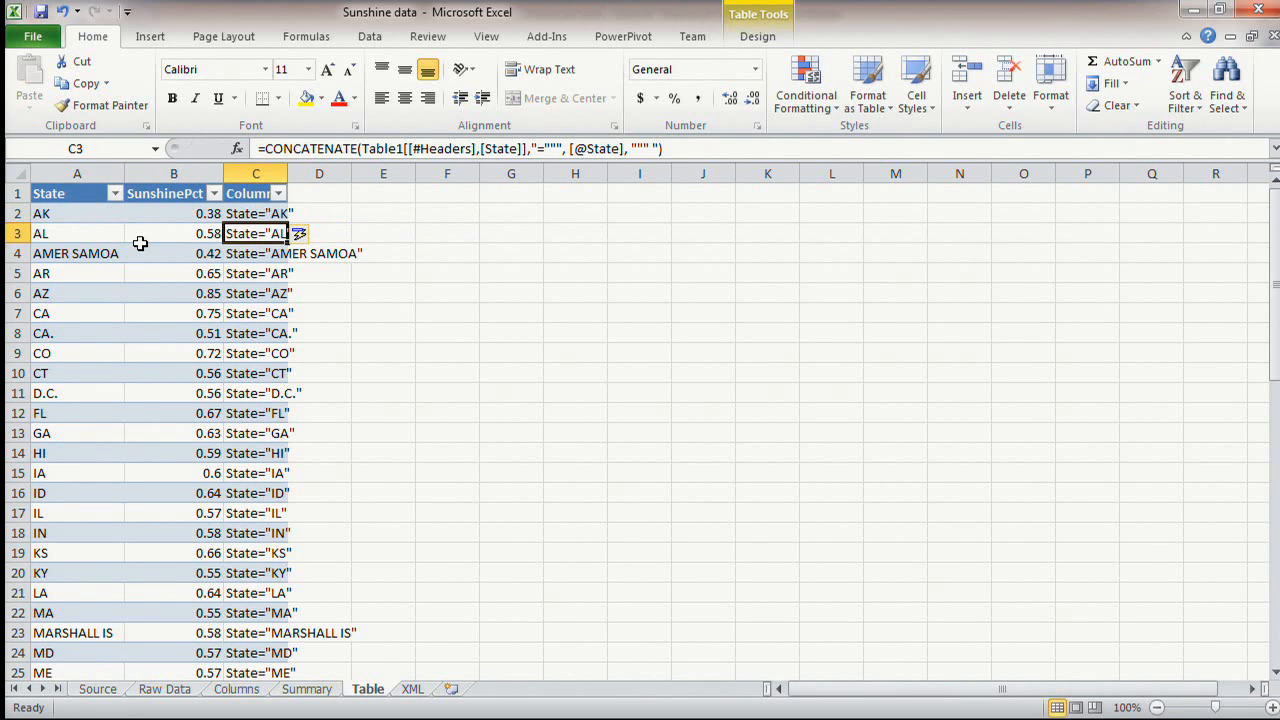
drag(288, 174, 313, 175)
double_click(313, 174)
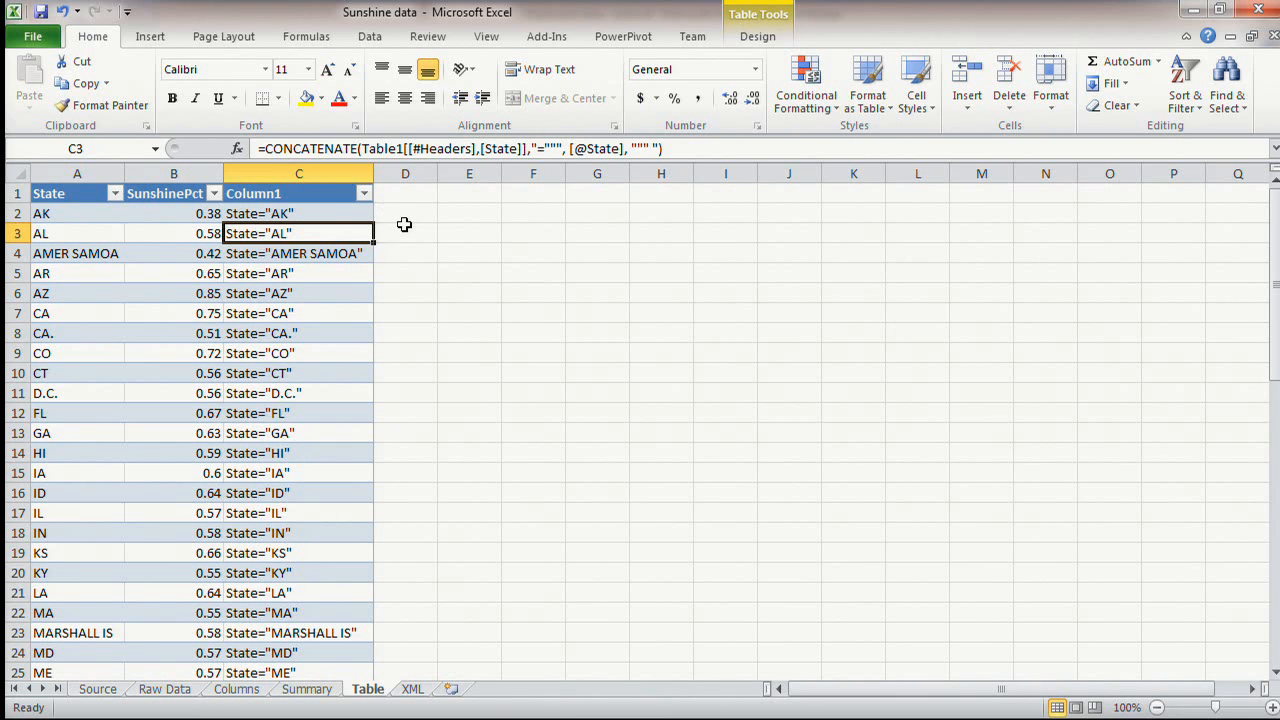
- Examine the CONCATENATE formulas in Column2, Column3 and Column4 on the XML sheet, including the opening and closing tag text
click(418, 692)
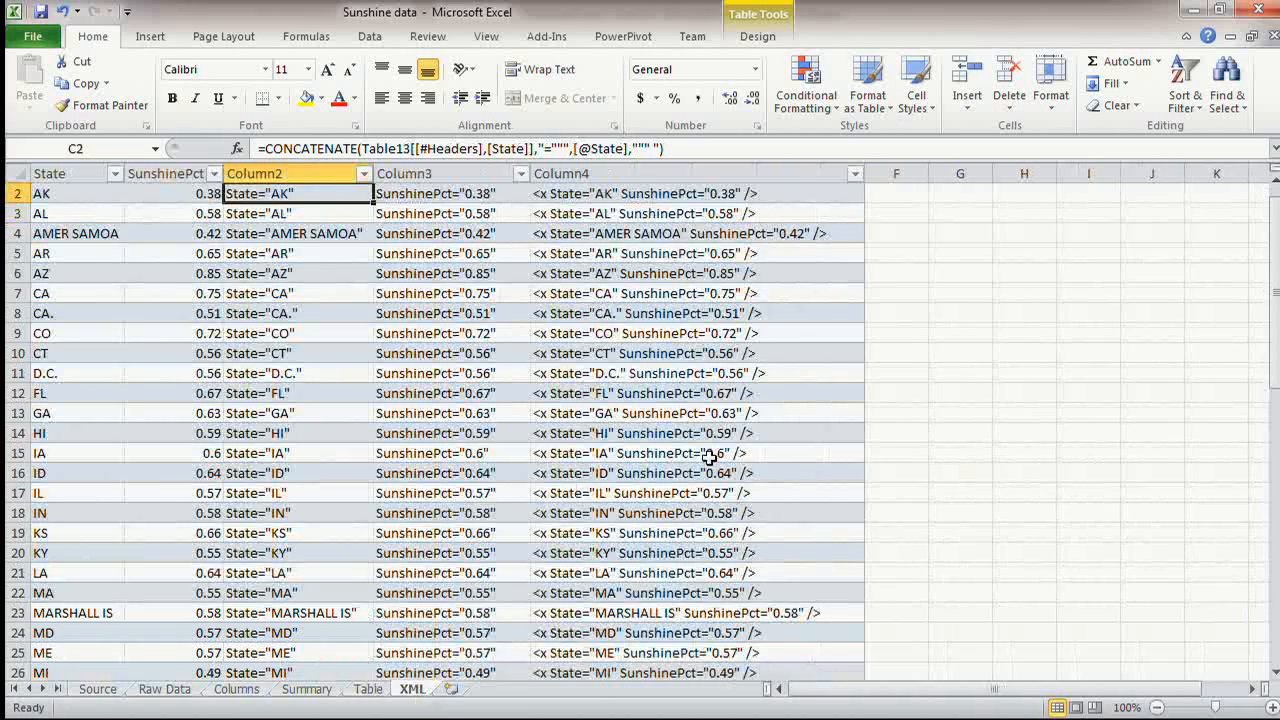
key(ctrl+Home)
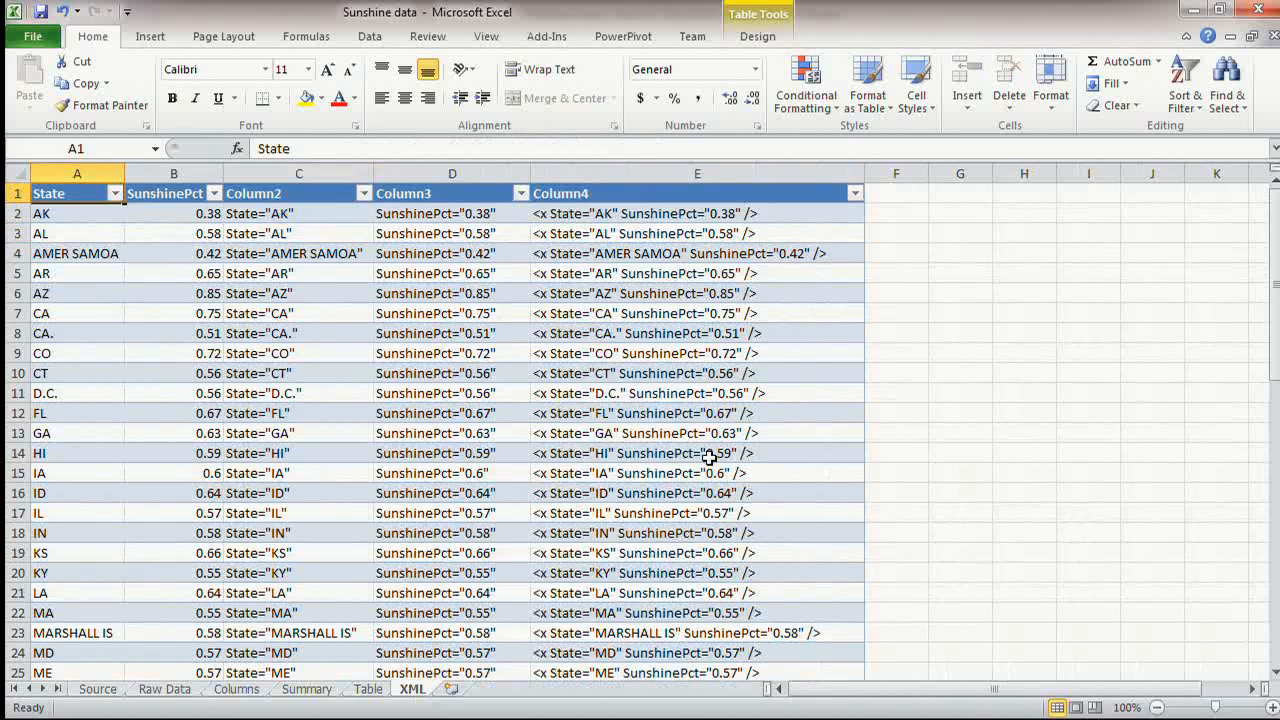
click(319, 211)
click(425, 214)
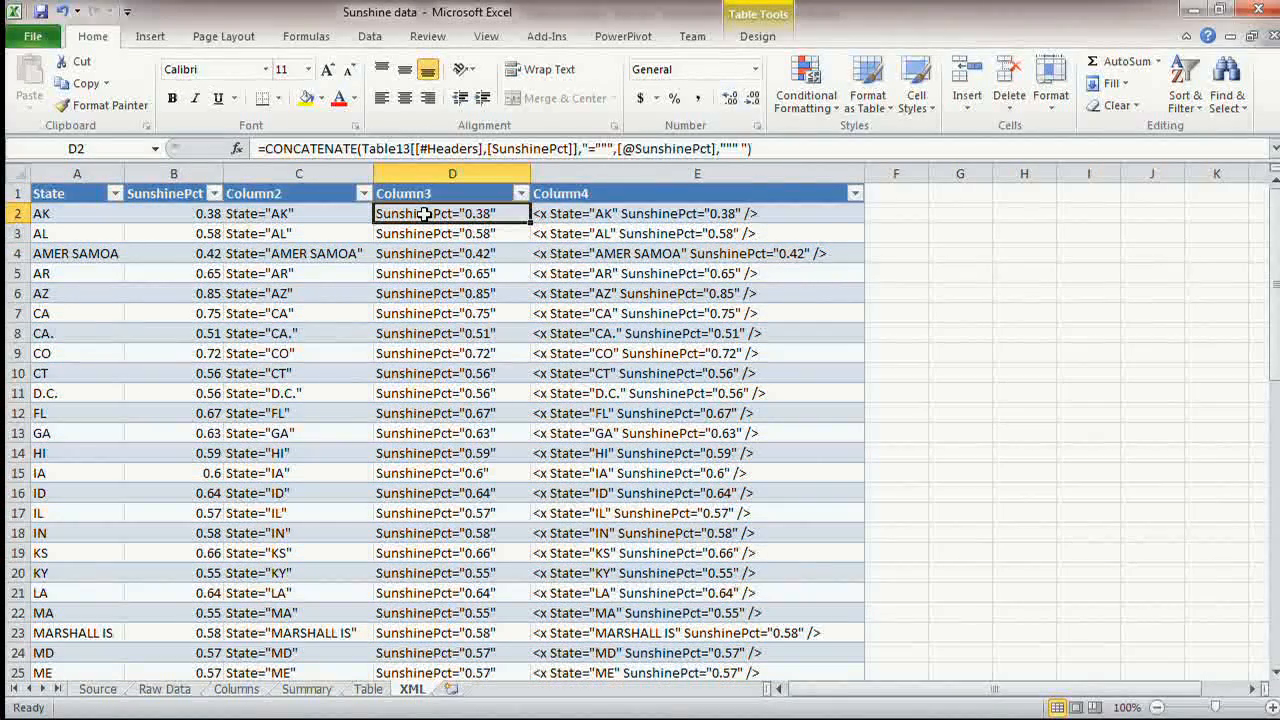
click(648, 214)
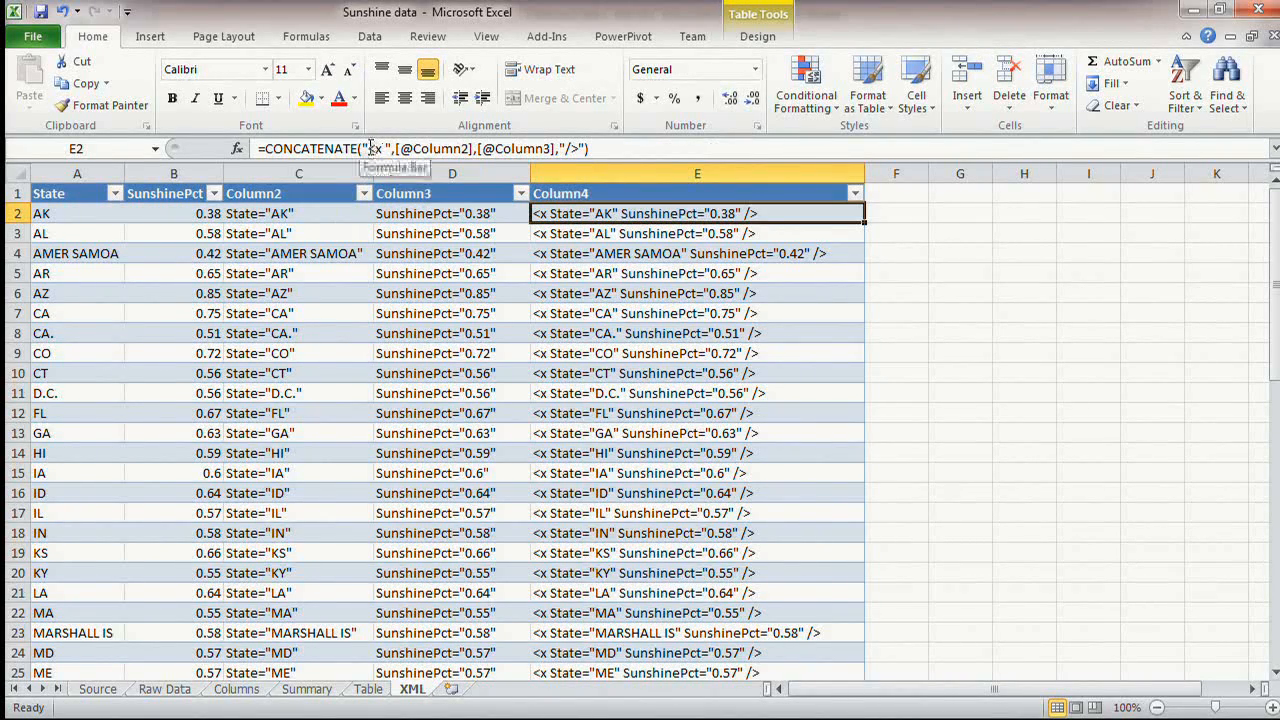
double_click(372, 148)
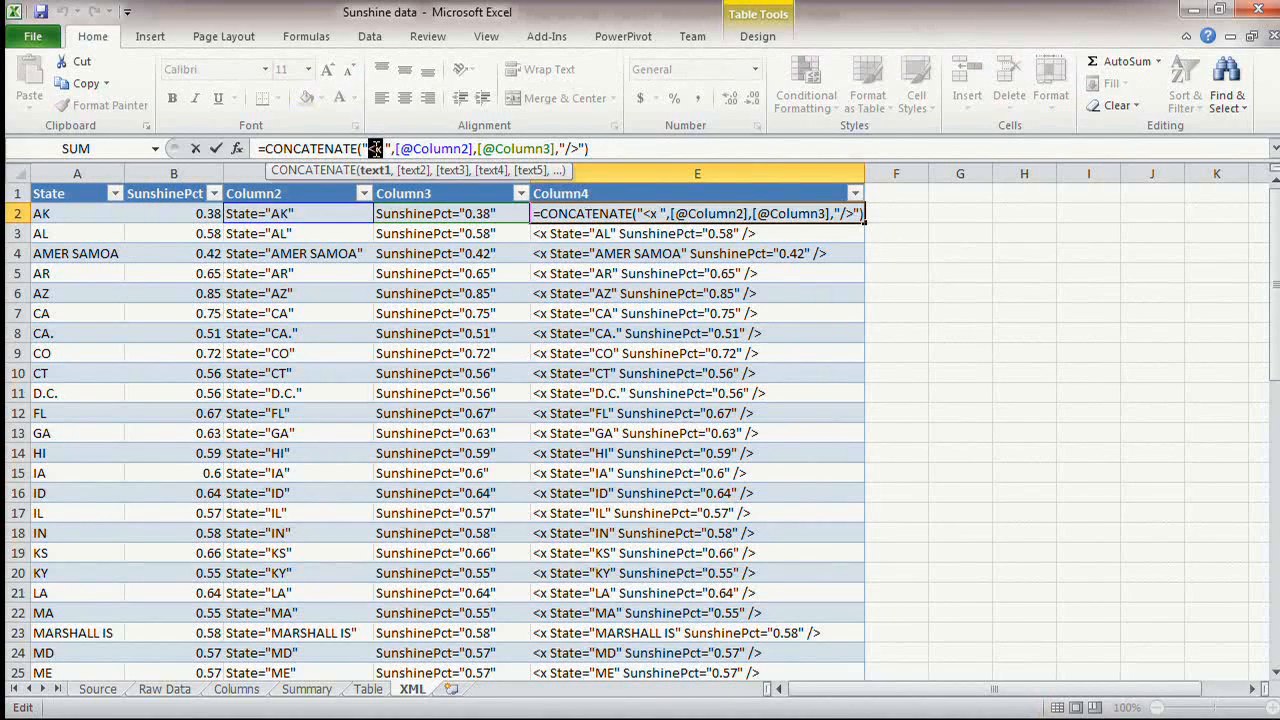
double_click(572, 148)
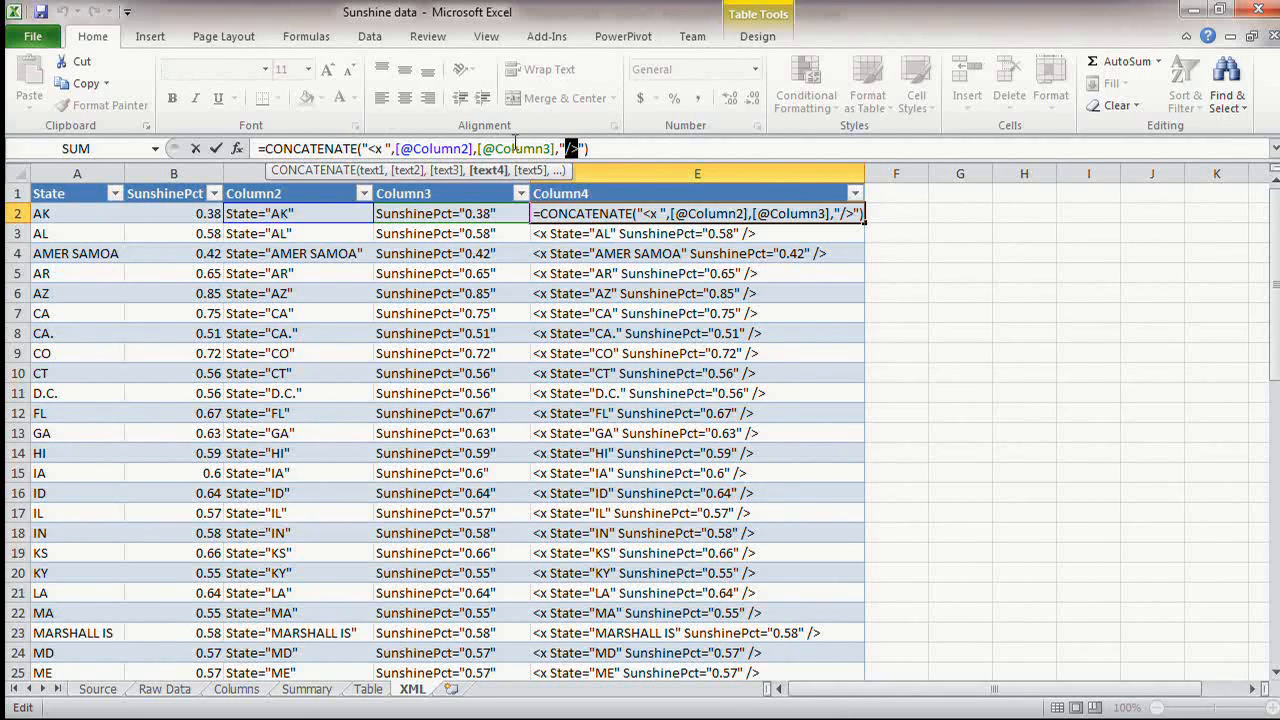
click(612, 148)
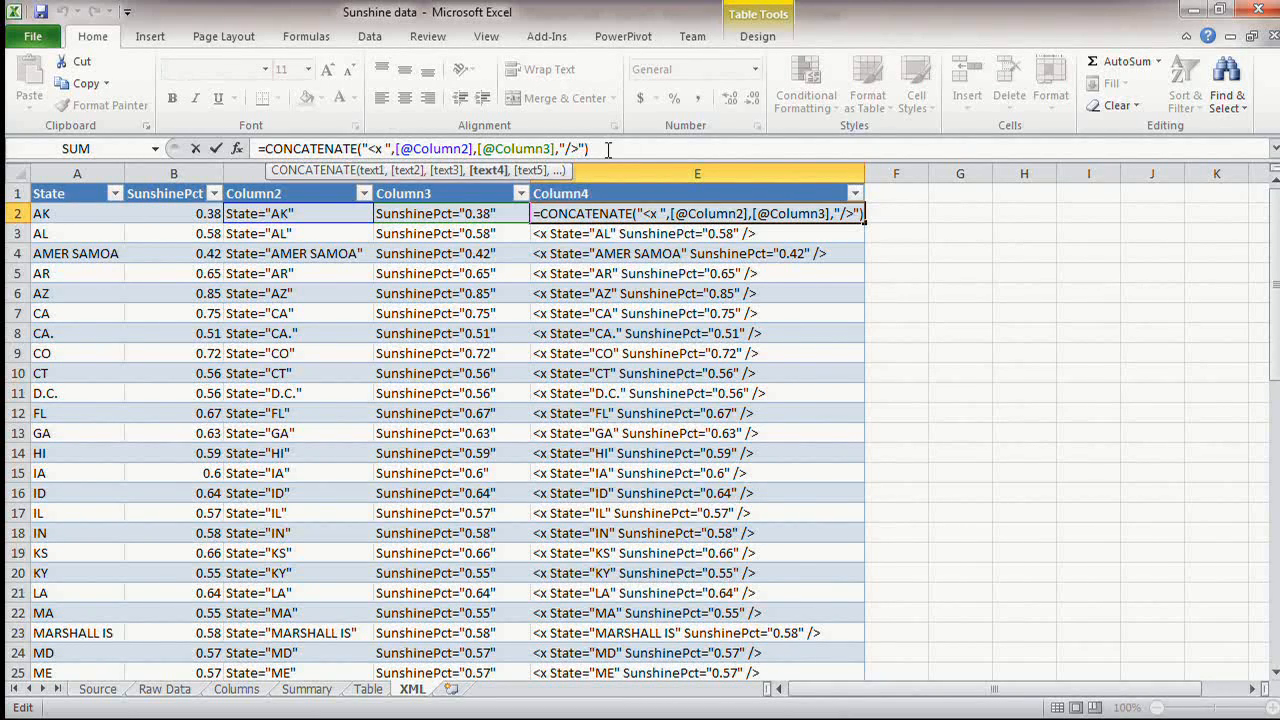
key(Return)
- Copy all XML rows of Column4, from E2 to E59
click(620, 214)
drag(620, 214, 620, 570)
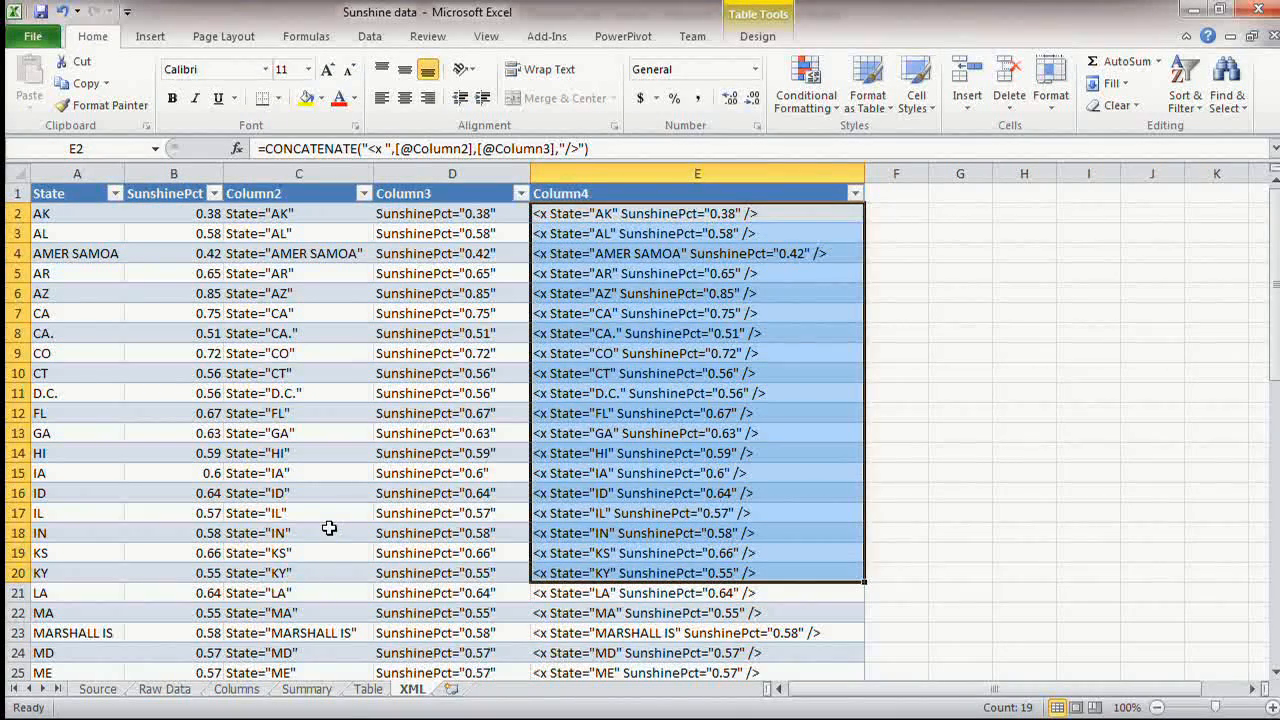
key(ctrl+shift+Down)
key(ctrl+c)
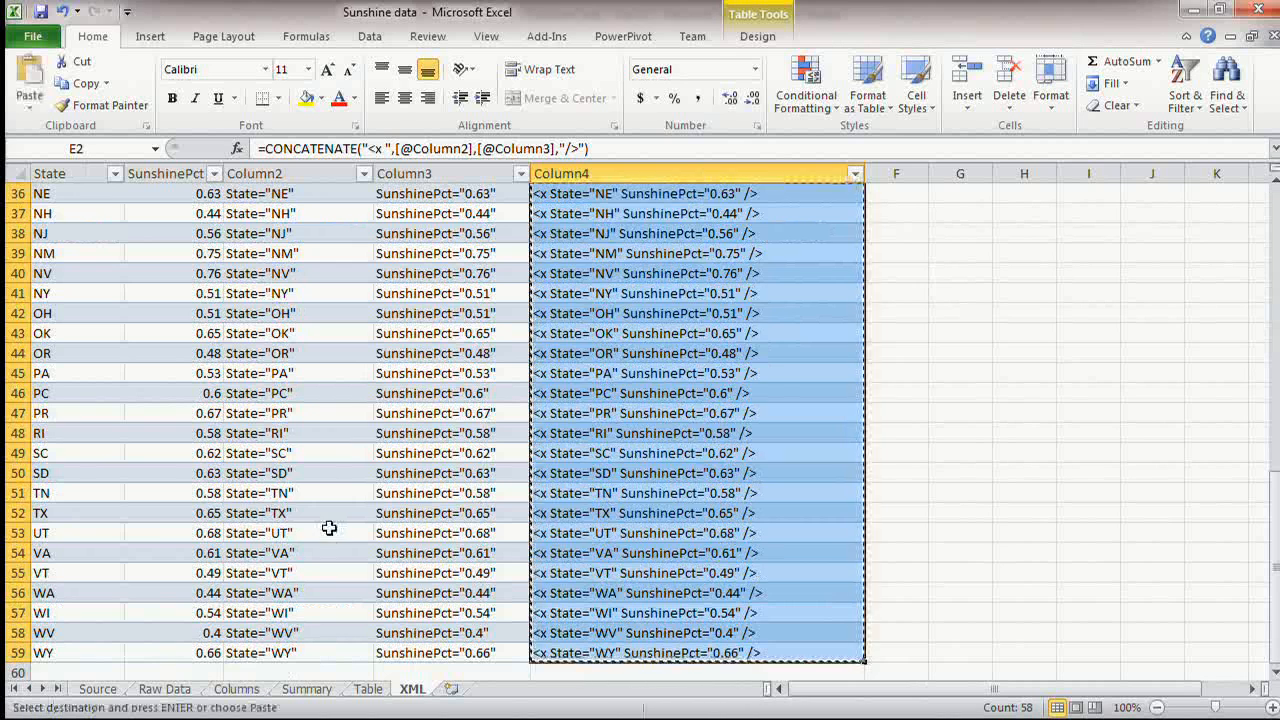
- Switch to the Clipboard data report in Report Builder and expand its data sources and datasets
key(alt+Tab)
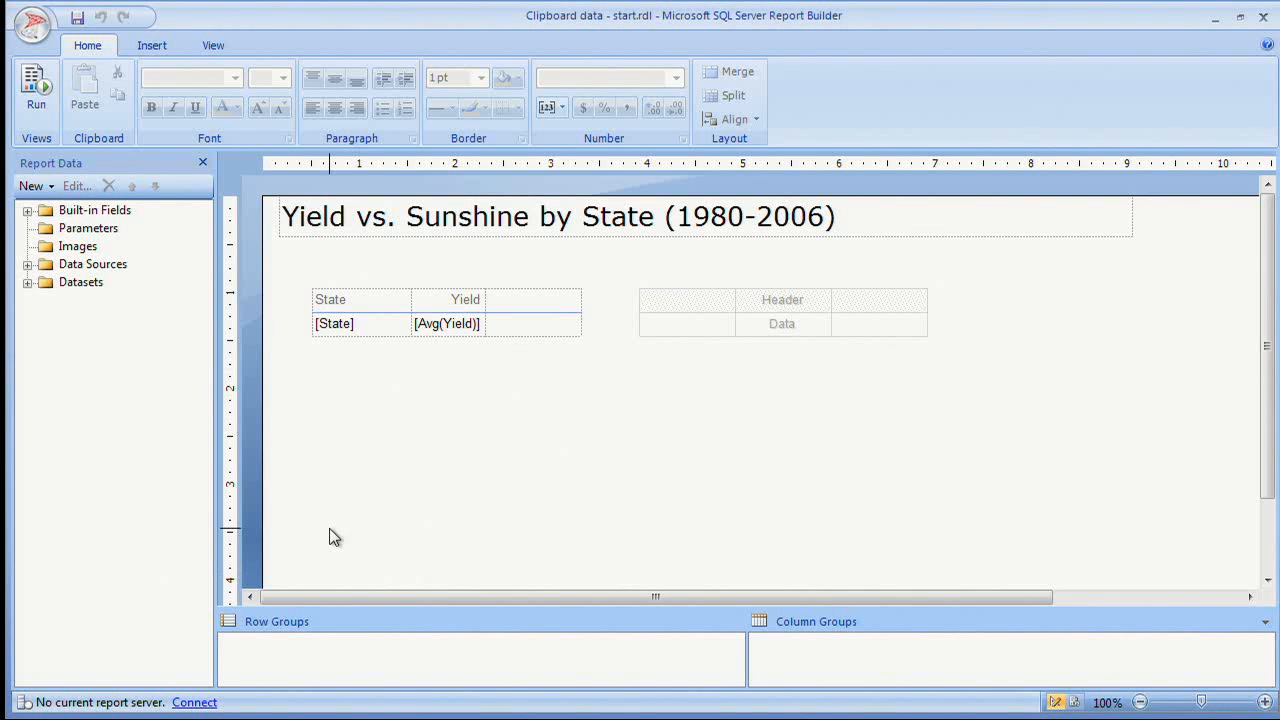
click(27, 264)
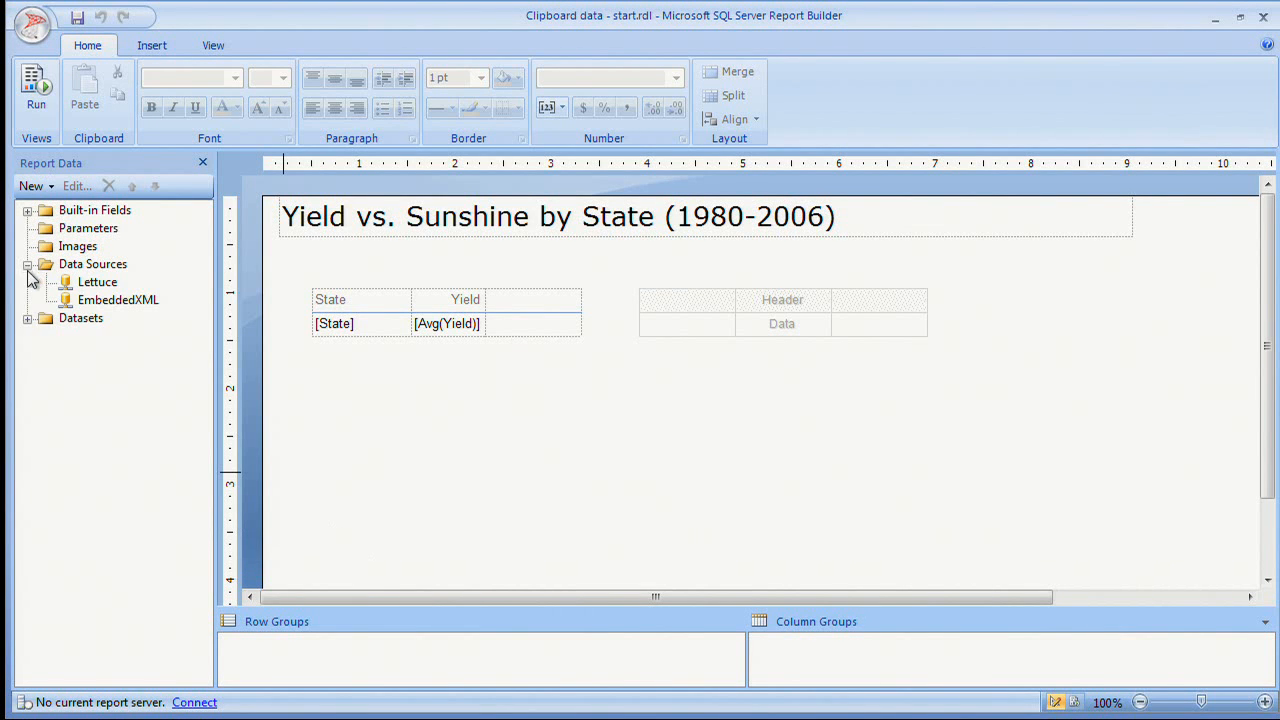
click(27, 318)
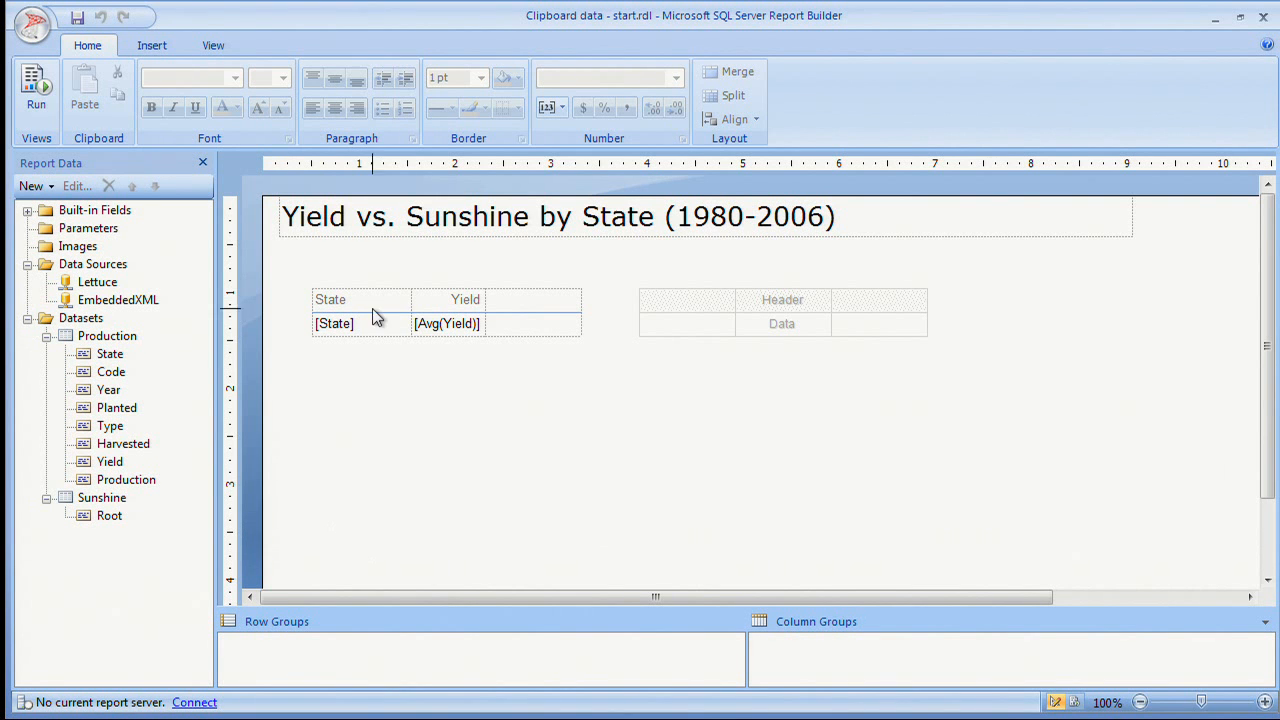
- Review the connection type, connection string and credentials settings of the EmbeddedXML data source, and close its properties
double_click(96, 302)
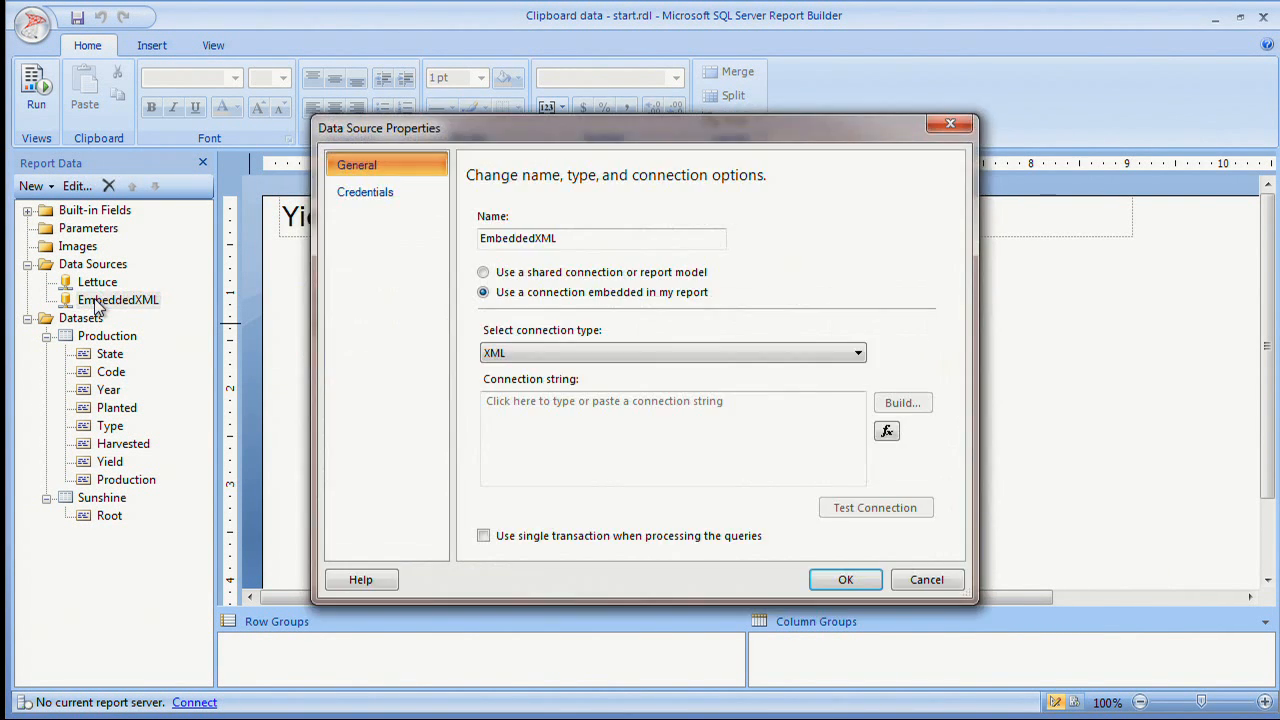
click(569, 354)
click(569, 354)
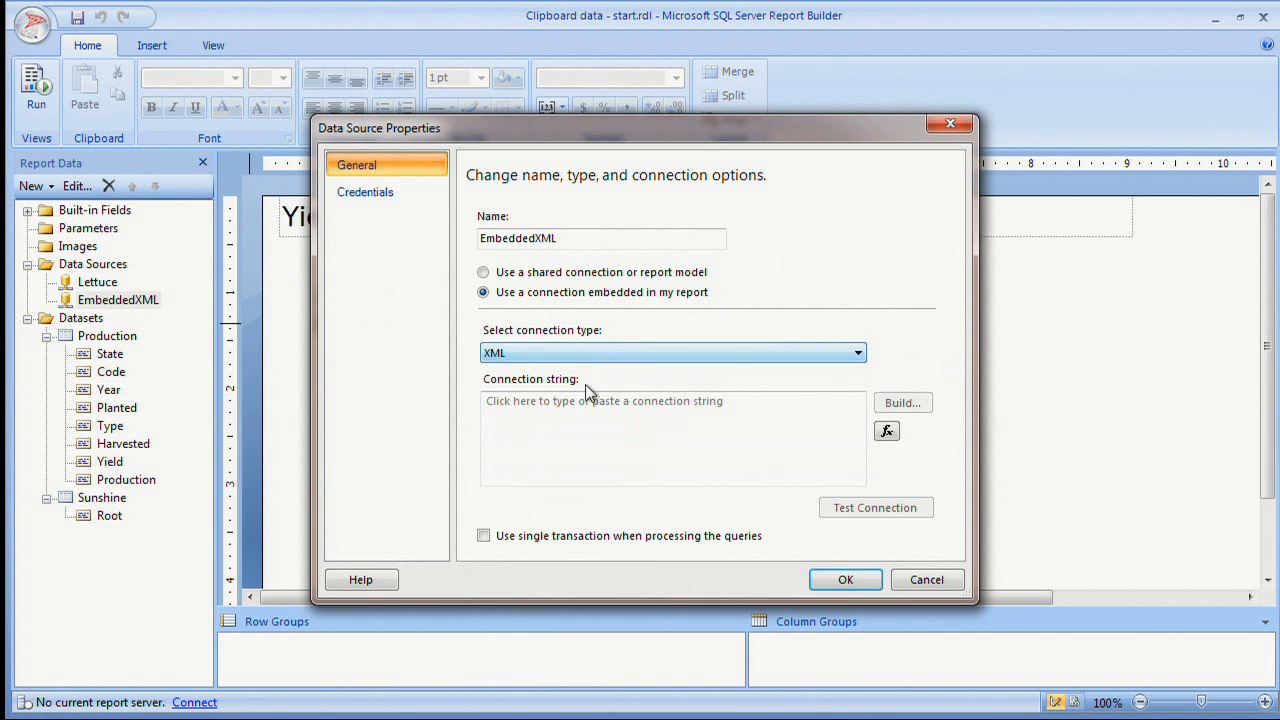
click(362, 190)
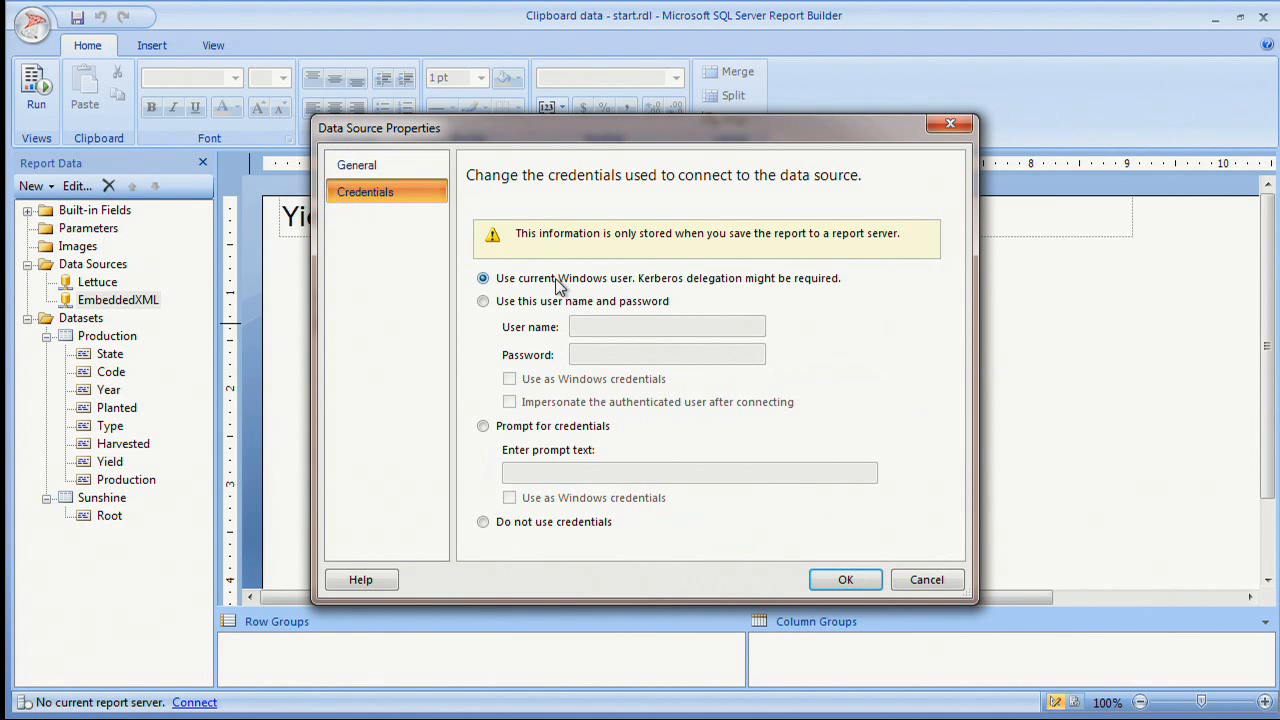
click(376, 166)
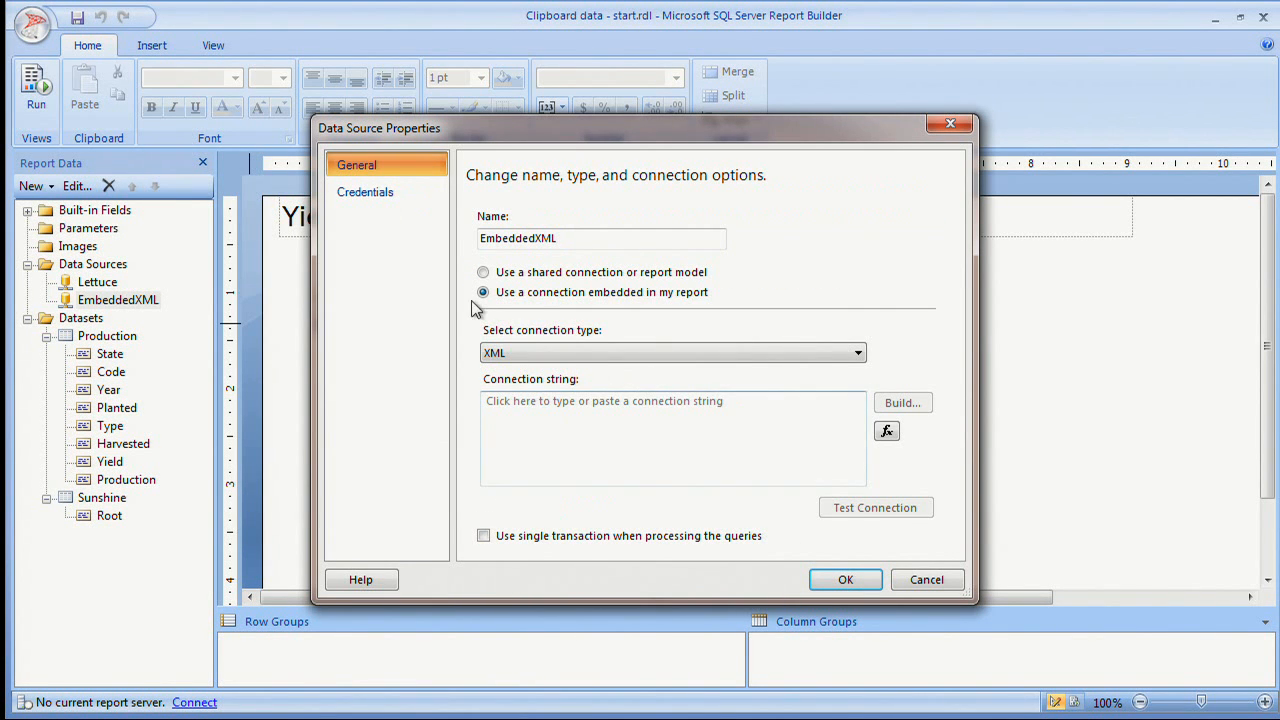
click(398, 193)
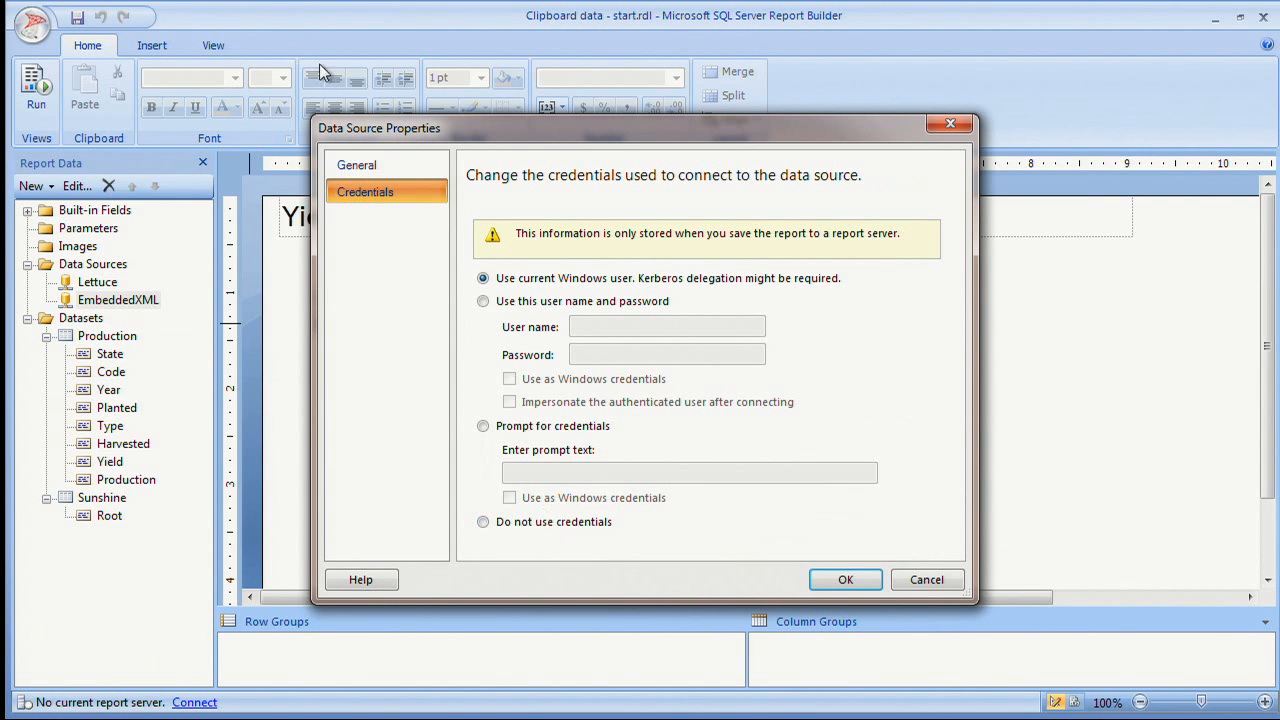
click(370, 166)
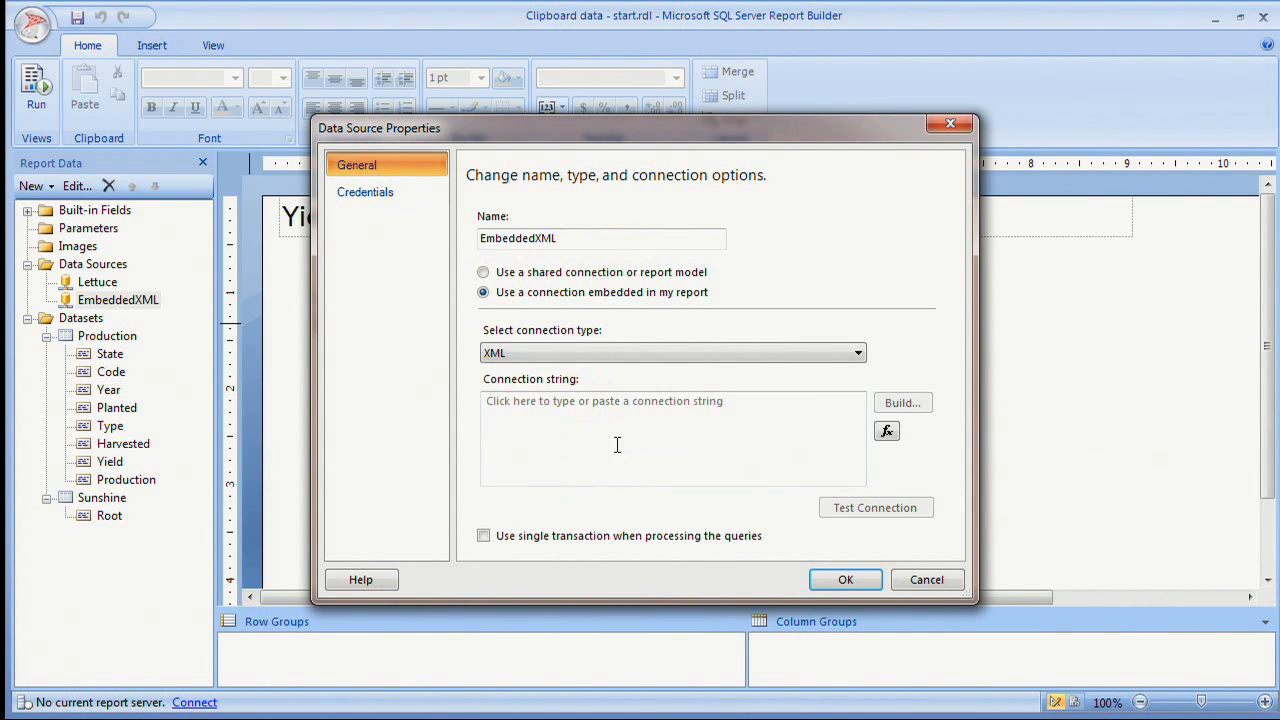
click(855, 586)
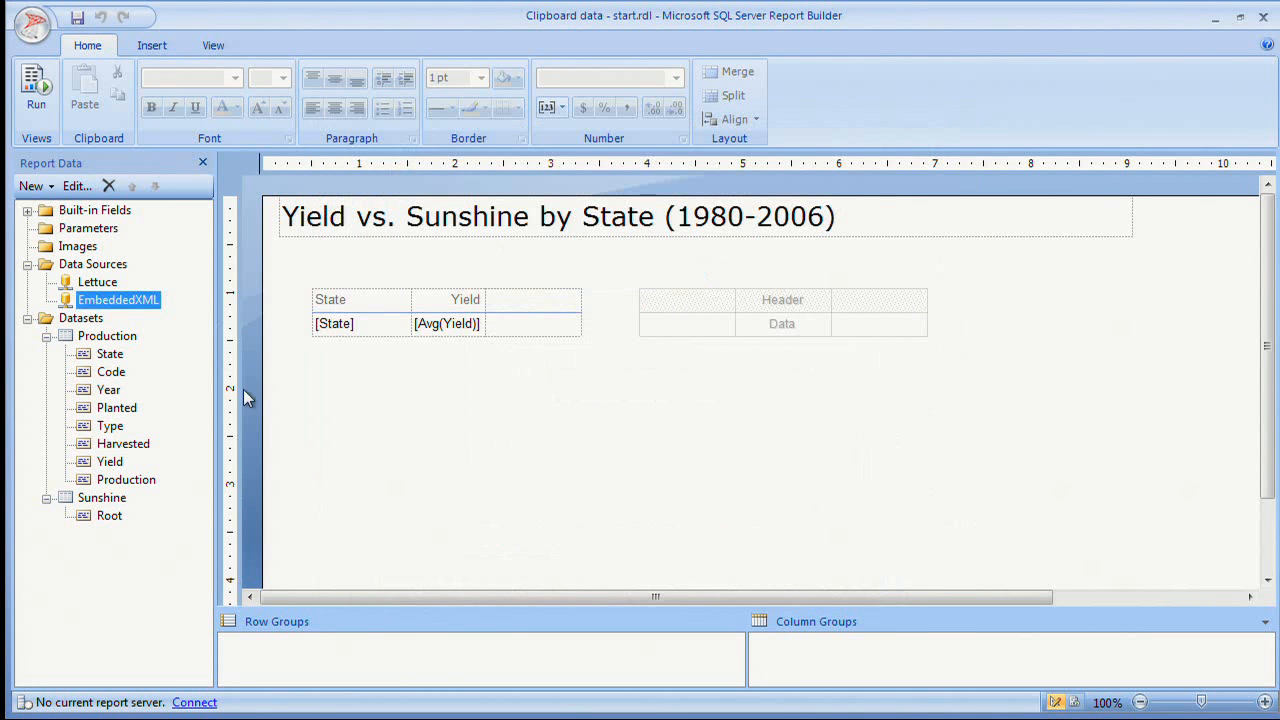
- Paste the copied XML rows between the Root tags in the Sunshine dataset's query, remove the extra line, and select the ElementPath line
double_click(84, 500)
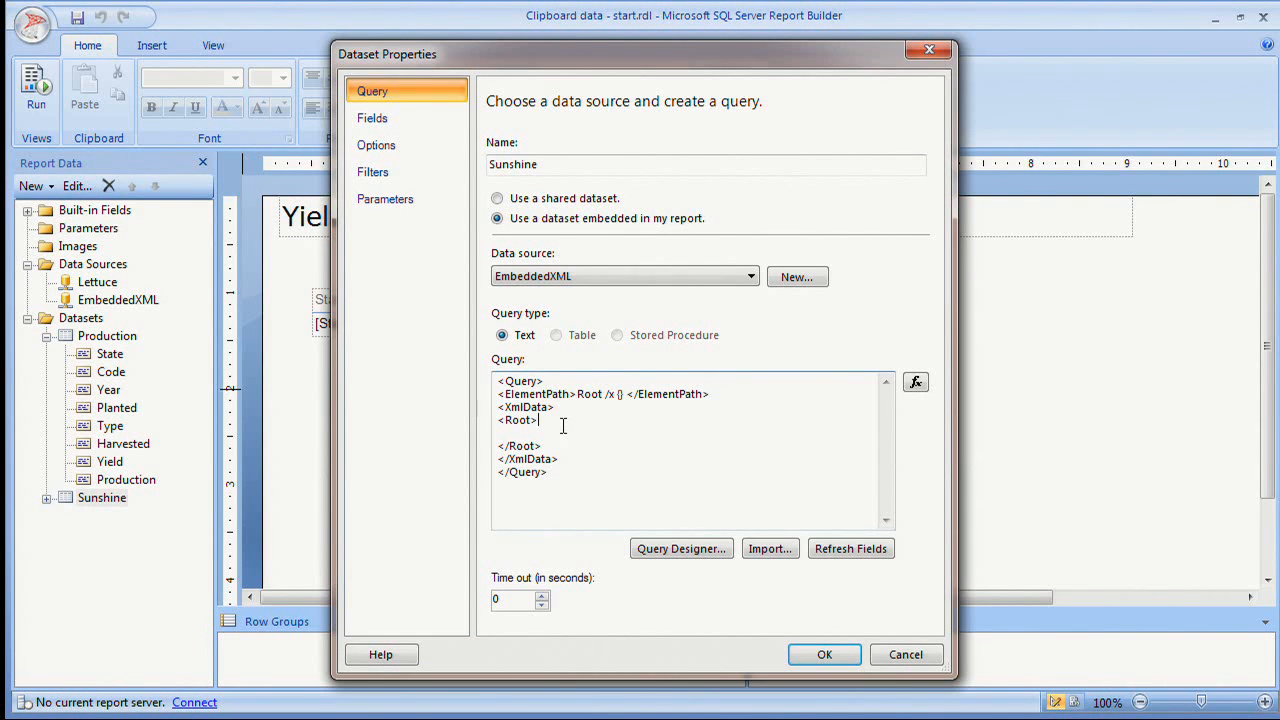
drag(503, 378, 600, 543)
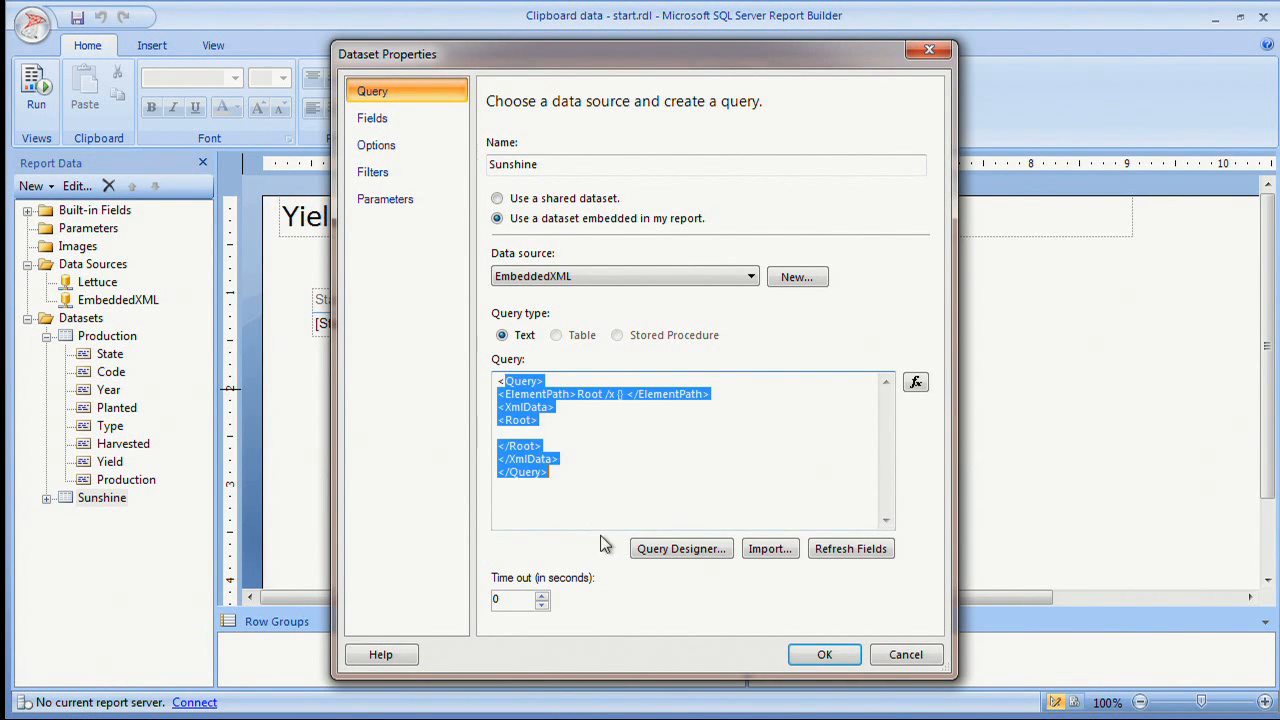
click(593, 502)
click(529, 433)
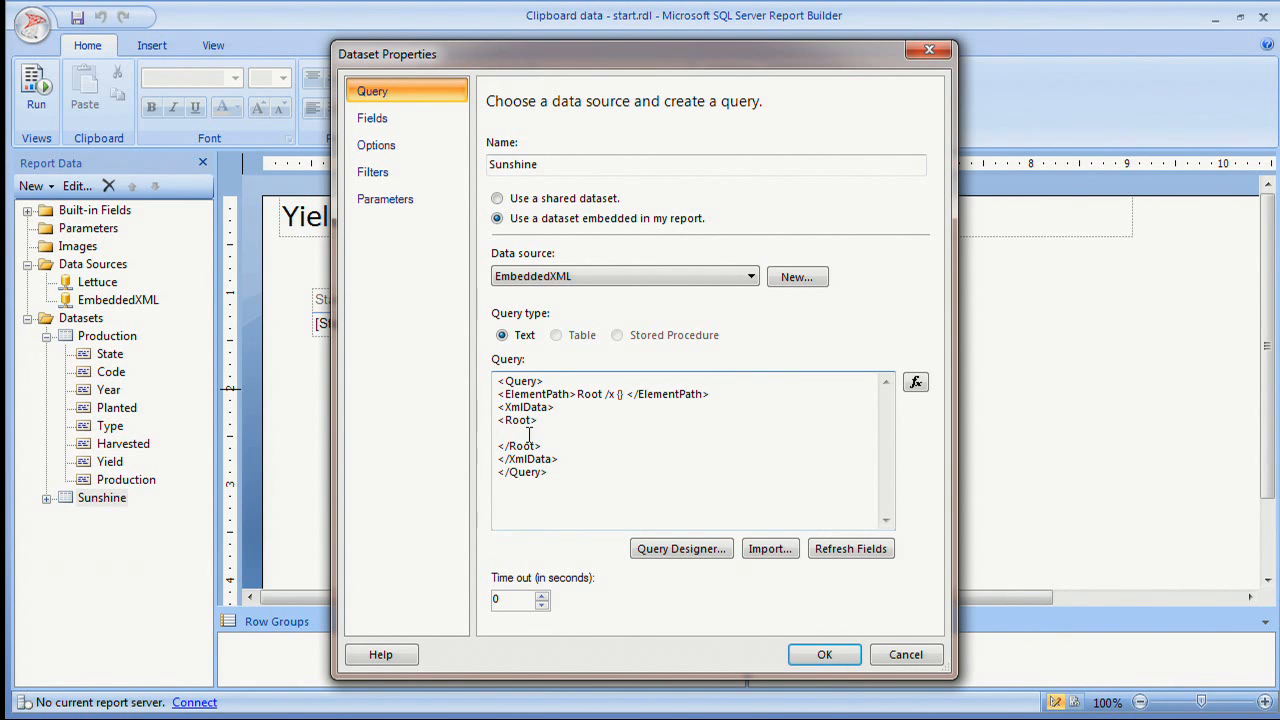
key(ctrl+v)
key(Delete)
key(ctrl+Home)
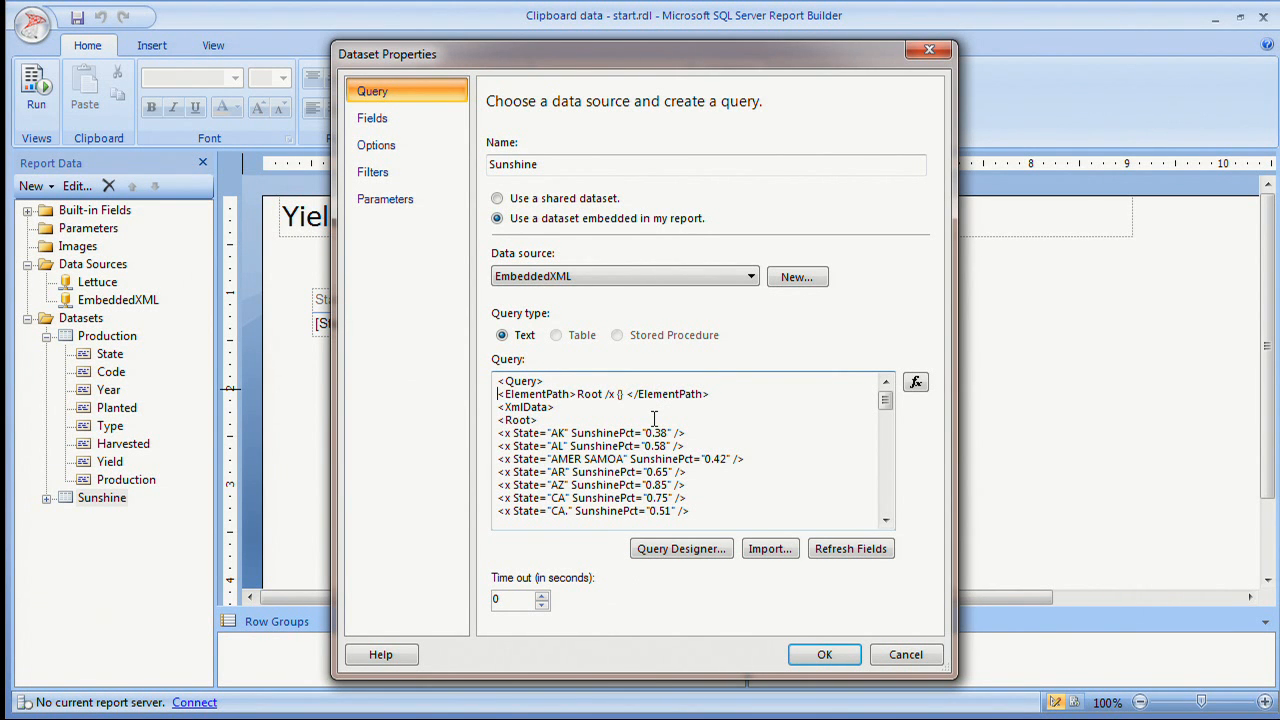
key(shift+Down)
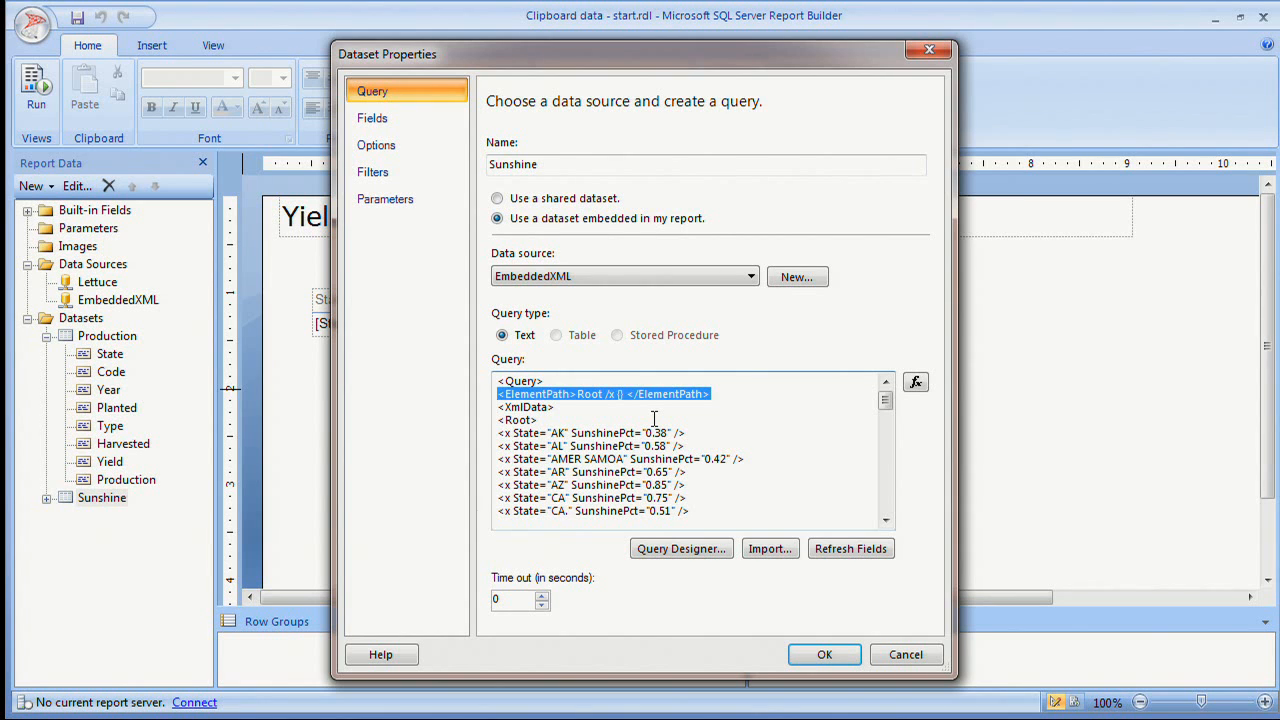
key(End)
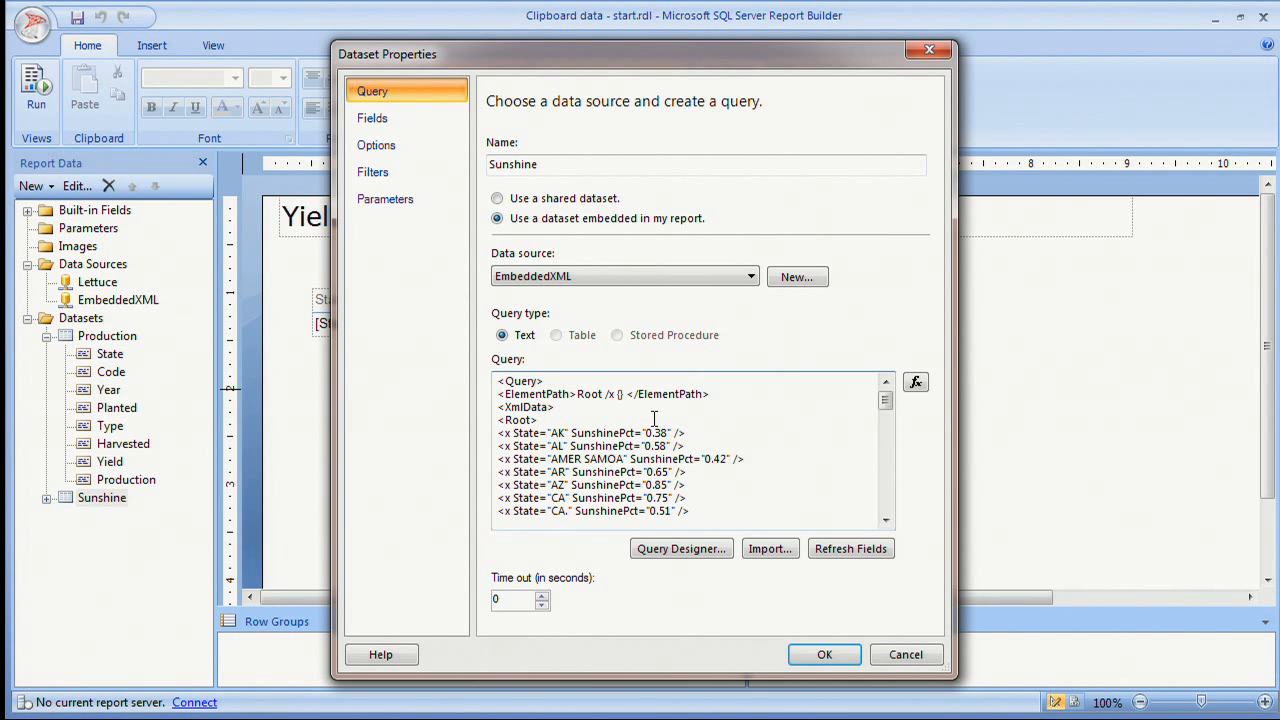
text(@)
text(state,)
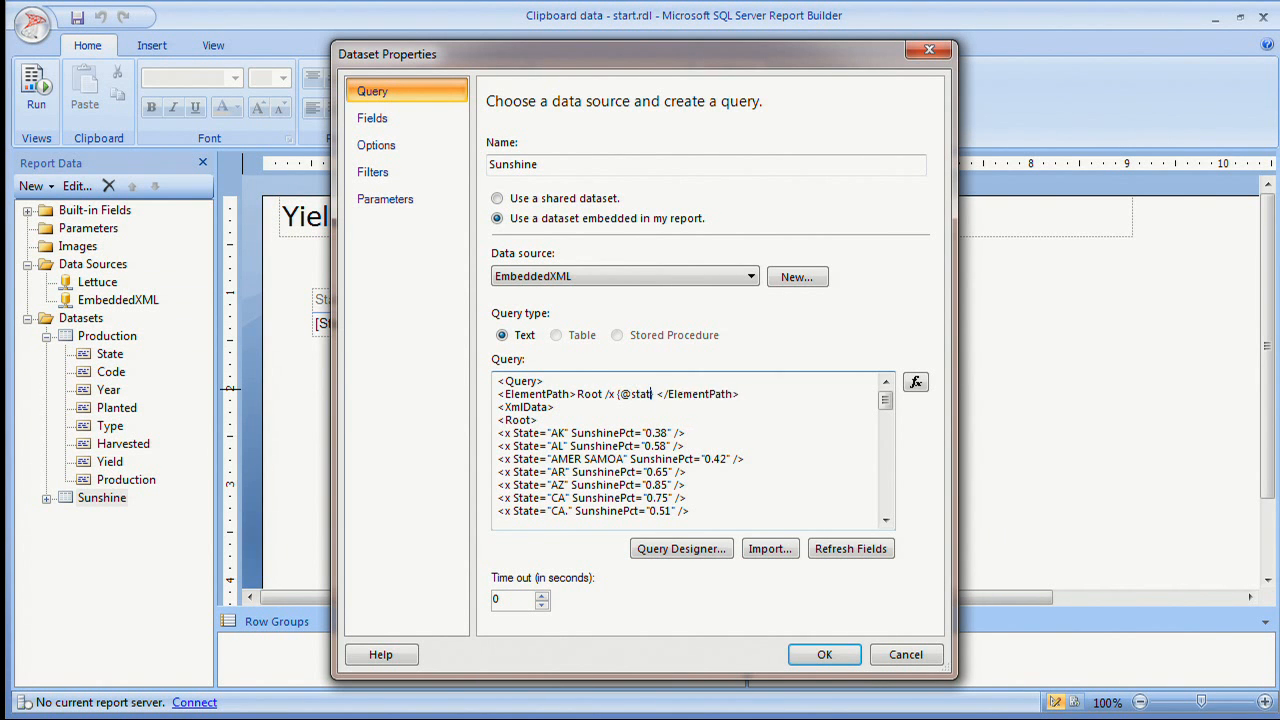
key(BackSpace)
key(BackSpace)
key(BackSpace)
key(BackSpace)
key(BackSpace)
key(BackSpace)
key(BackSpace)
text(State, @SunshinePct)
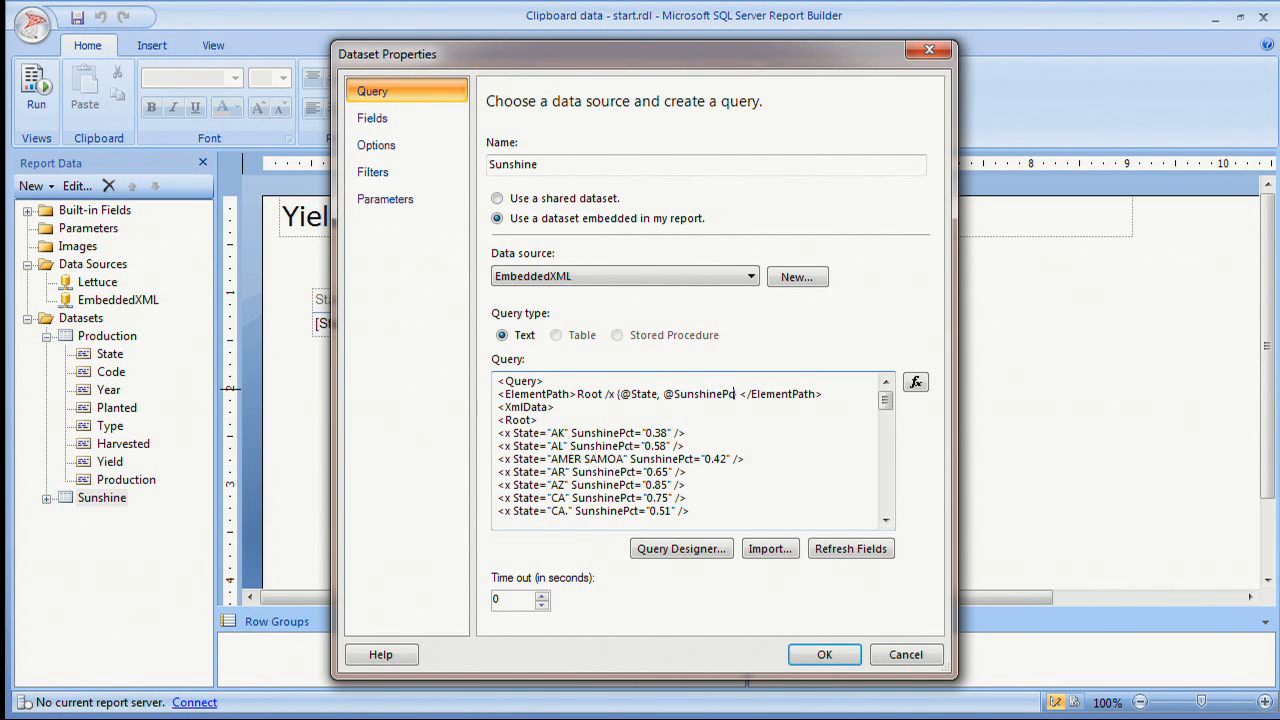
text( {})
text(De)
text(cimal)
key(Right)
key(Return)
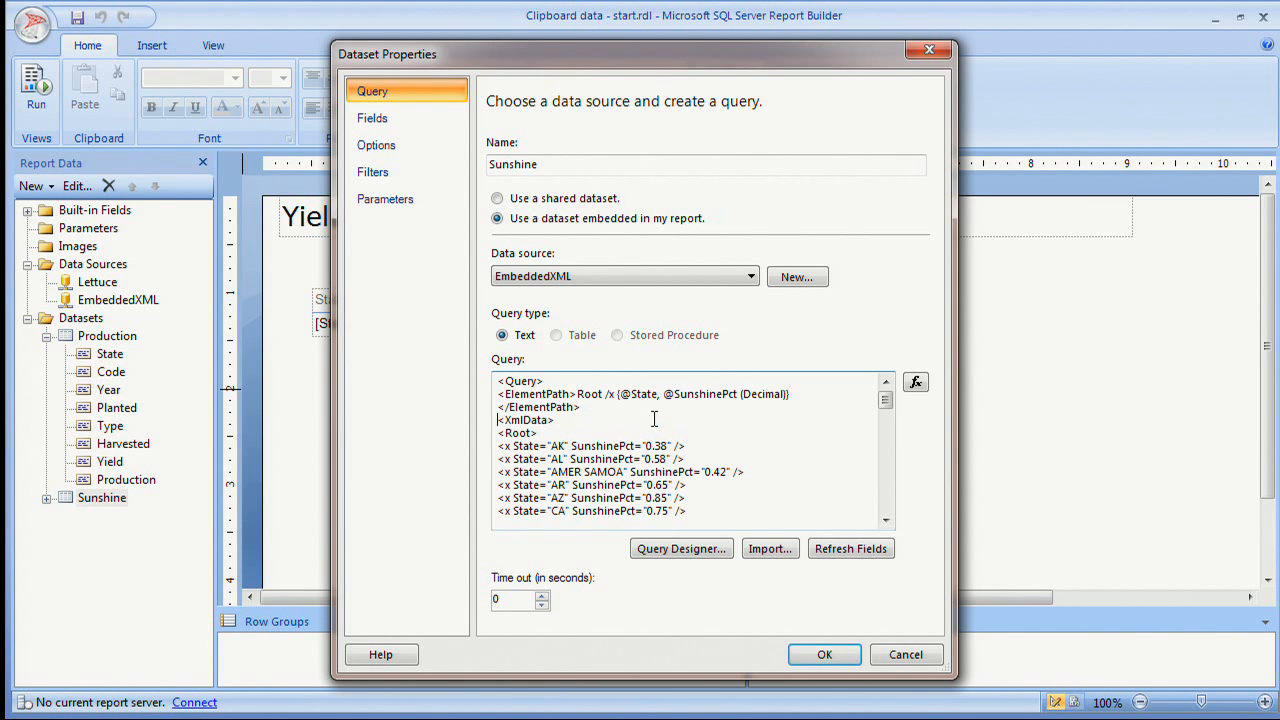
click(822, 654)
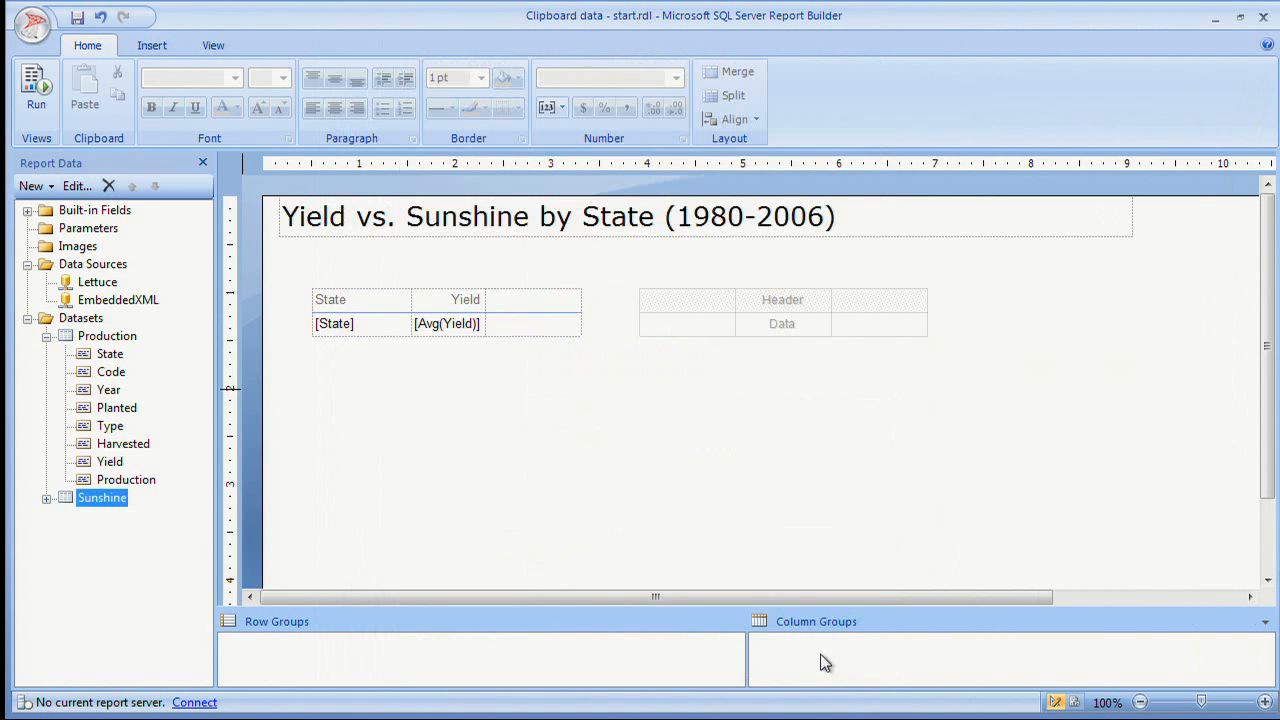
- Fill the first two data columns of the empty table with the Sunshine dataset's State and SunshinePct fields
click(46, 498)
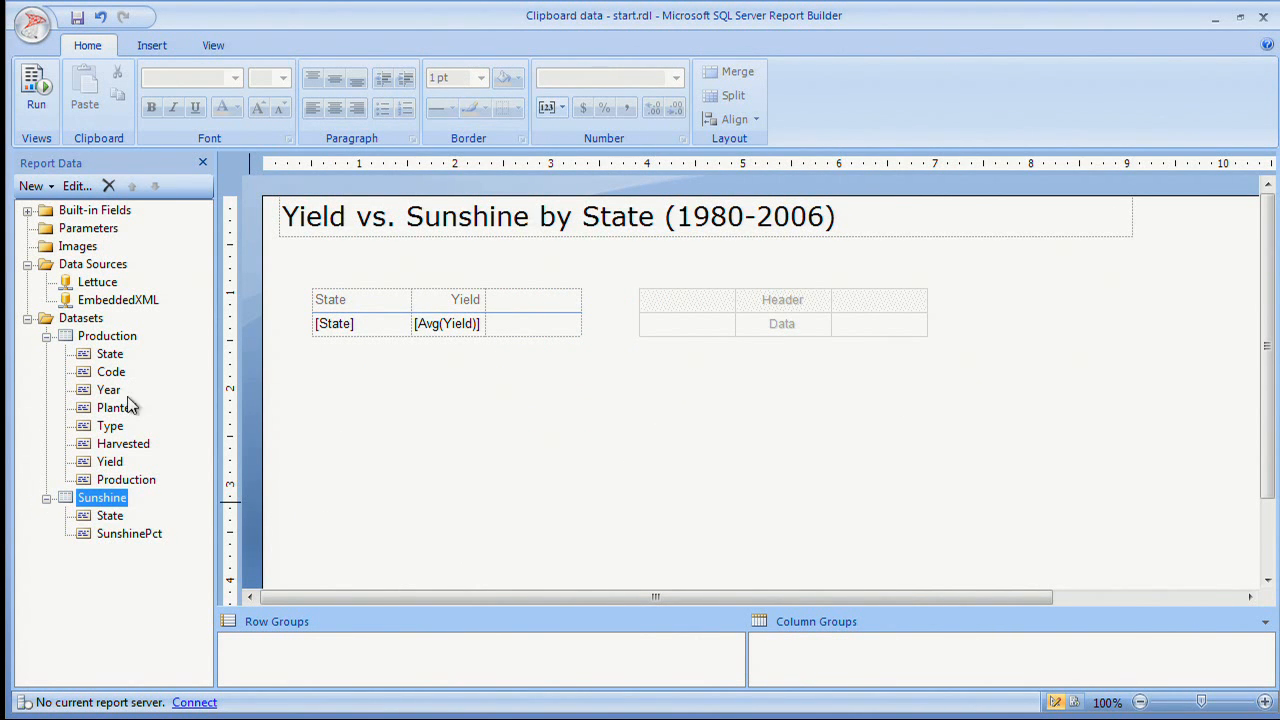
drag(110, 516, 700, 328)
drag(134, 535, 805, 322)
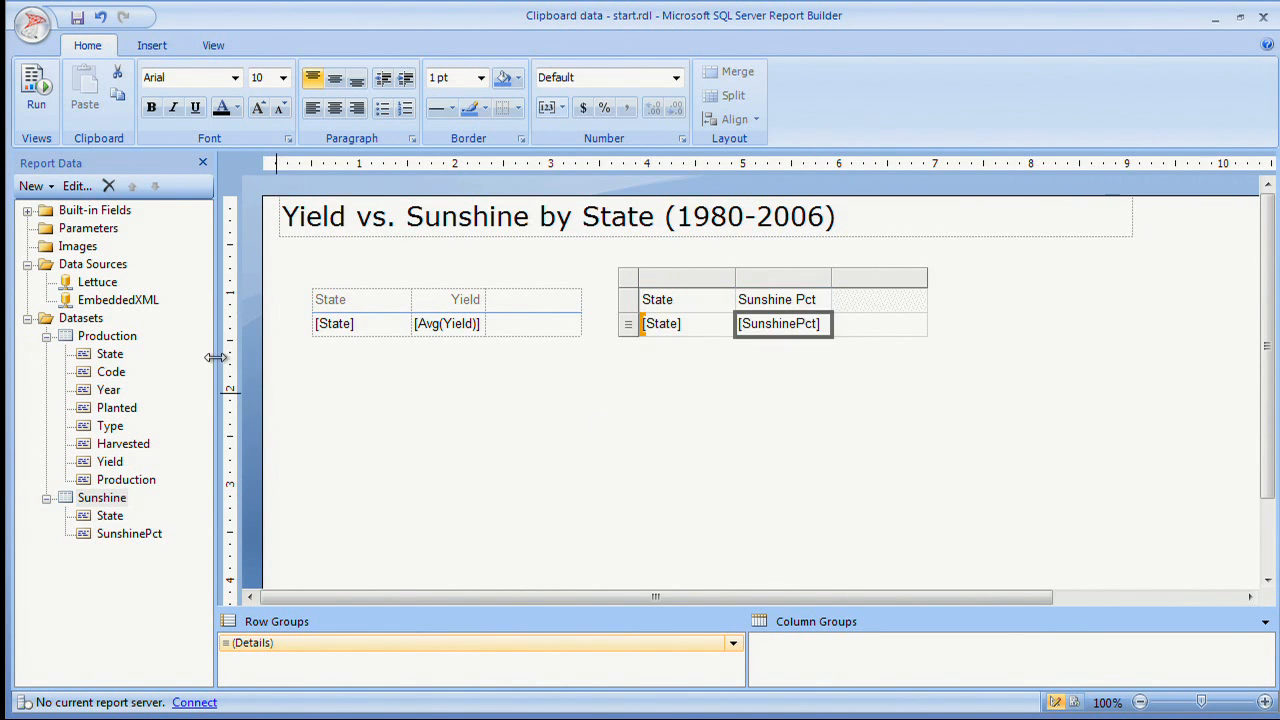
- Run the report to preview the yield and sunshine tables, return to the design view, and minimize the window
click(36, 90)
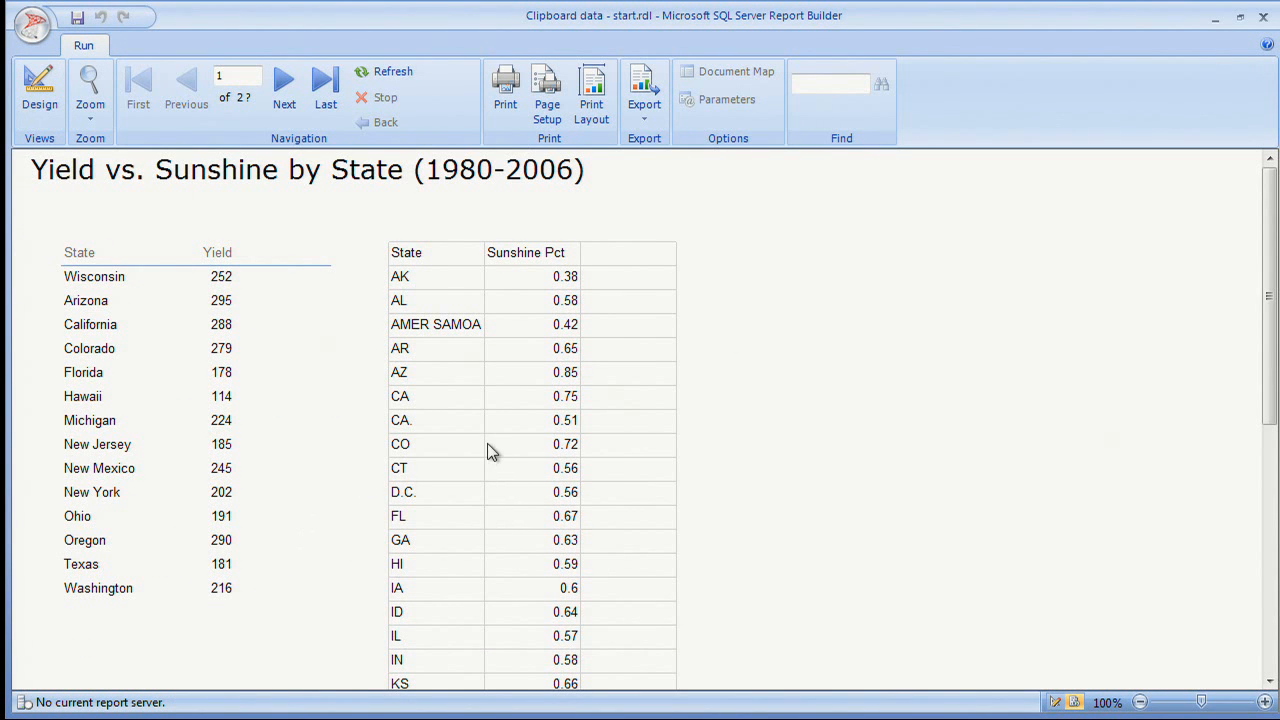
click(38, 93)
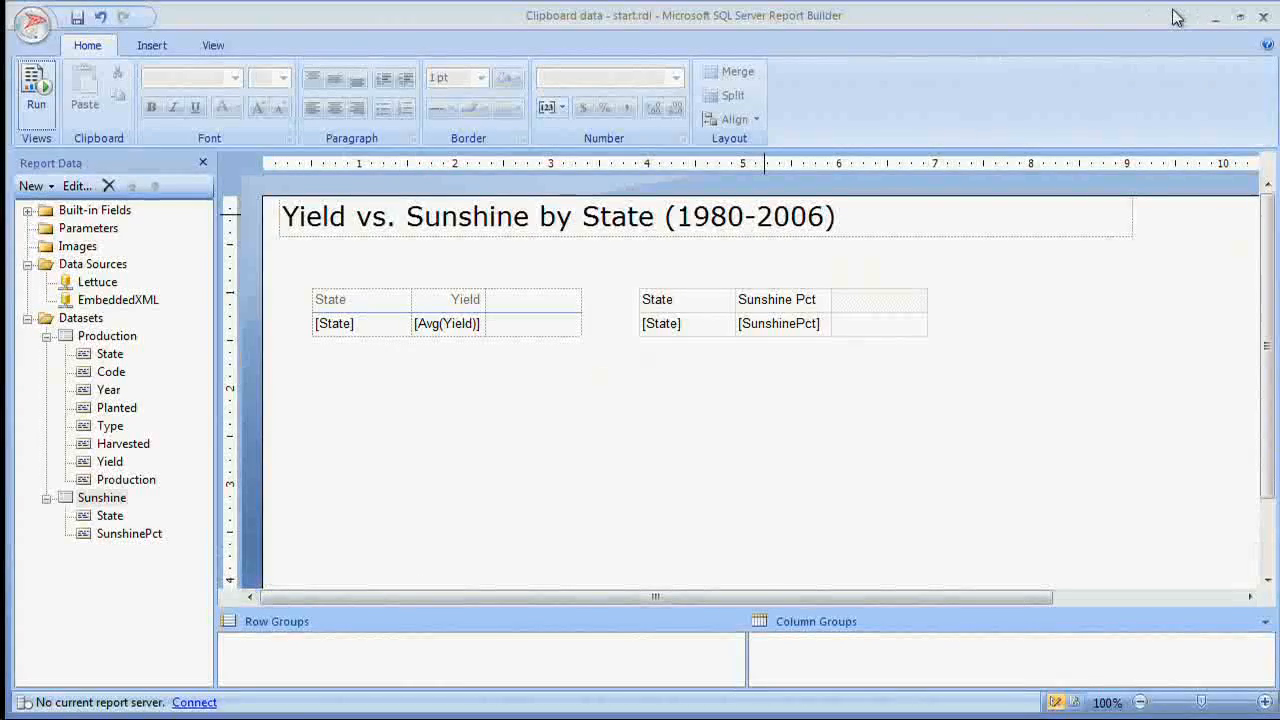
click(1205, 18)
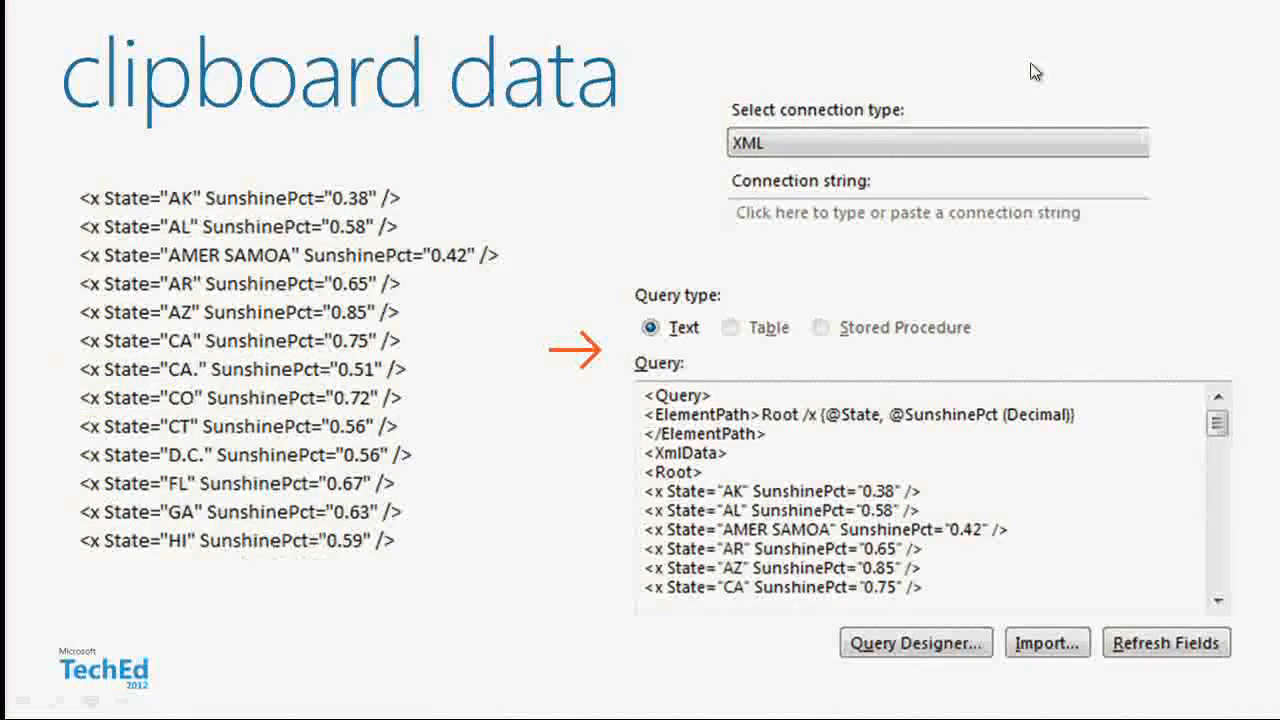
click(1035, 72)
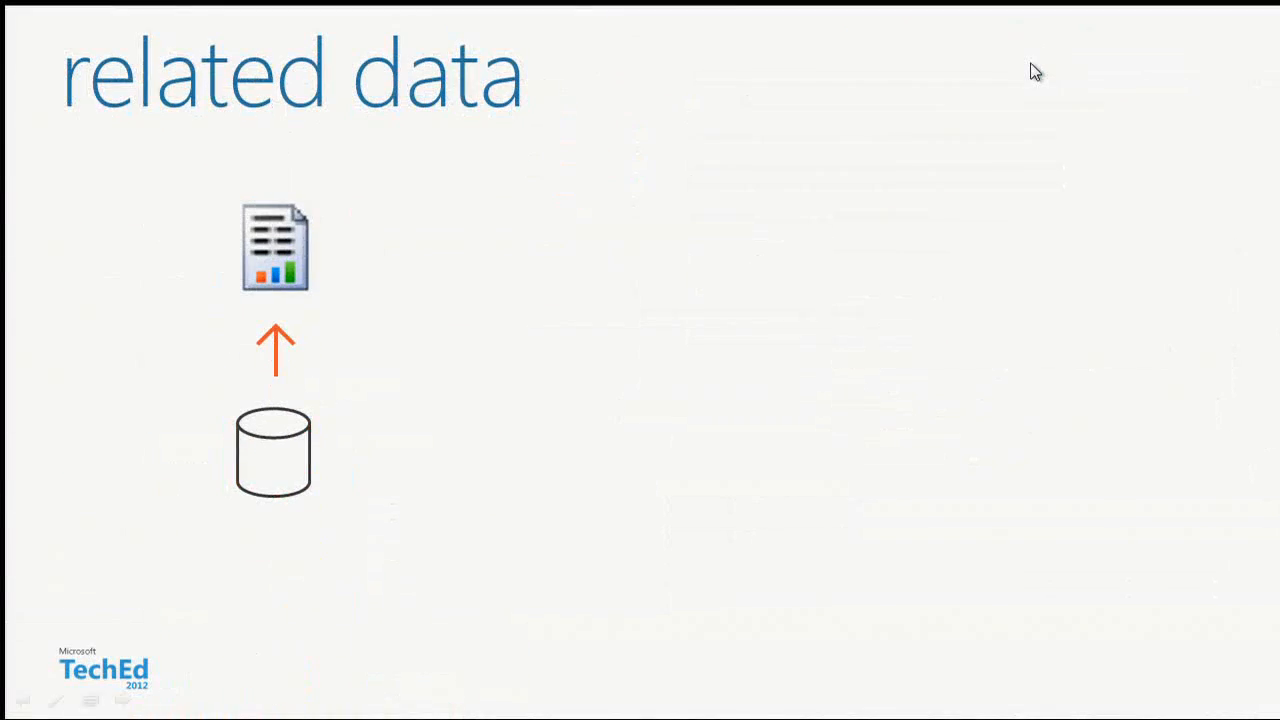